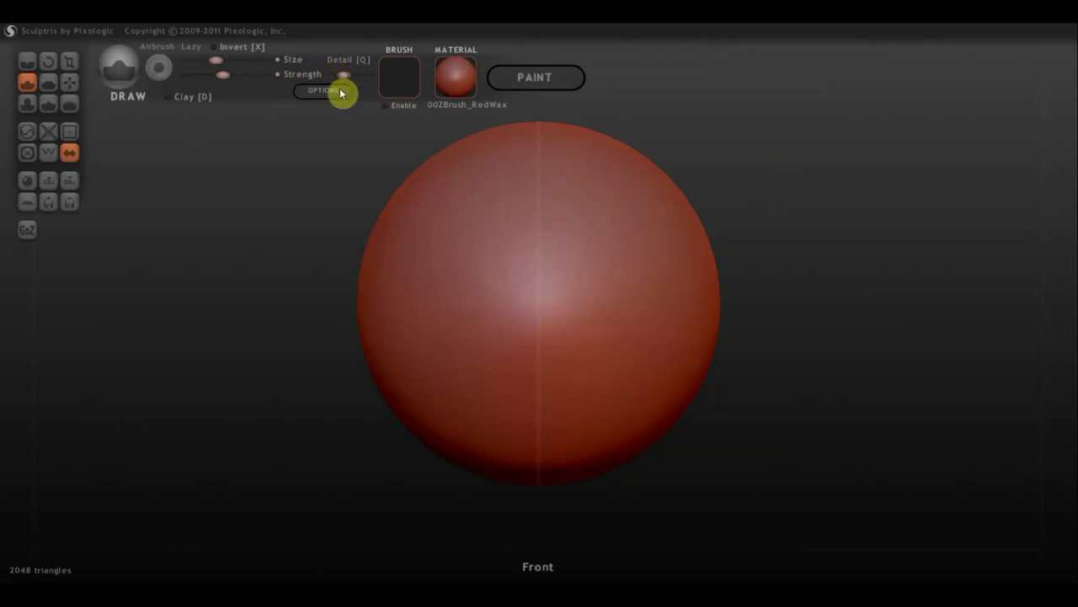
Stretch the sphere into an egg shape with an enlarged Grab brush
scroll(513, 235, "down", 2)
scroll(514, 236, "down", 4)
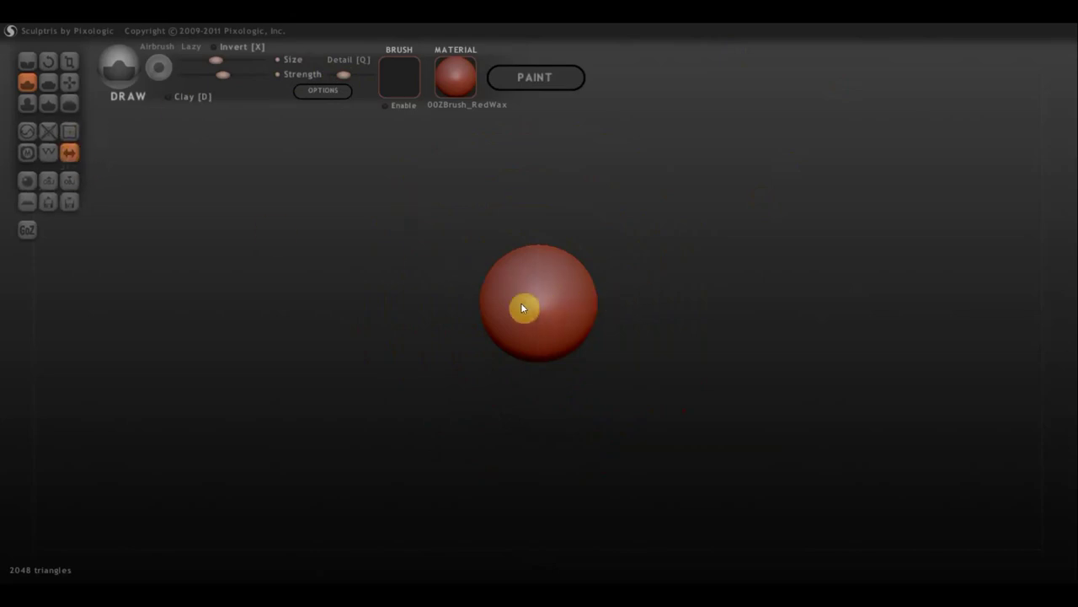
left_click_drag(525, 308, 567, 304)
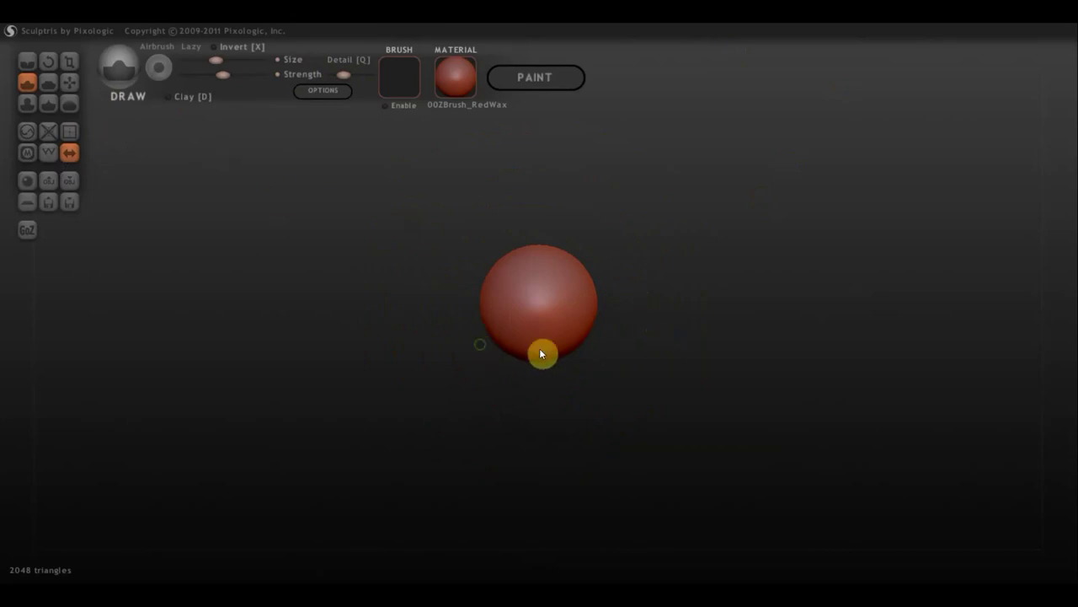
right_click(675, 376)
left_click(70, 83)
left_click_drag(221, 61, 228, 60)
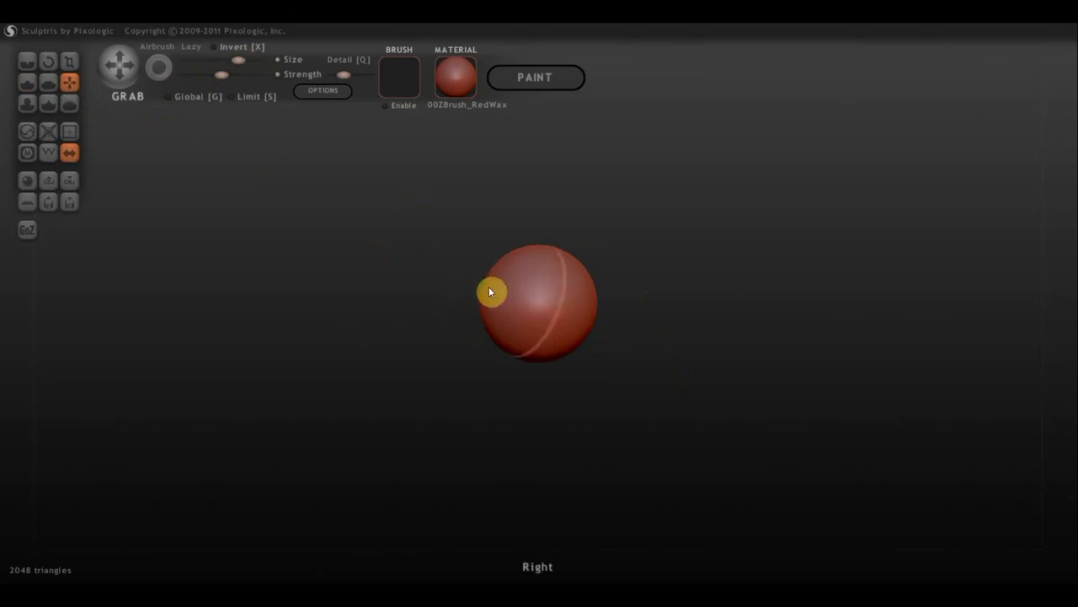
left_click_drag(489, 286, 462, 294)
mouse_move(575, 304)
left_mouse_down()
mouse_move(606, 294)
mouse_move(543, 359)
mouse_move(545, 349)
mouse_move(348, 232)
left_mouse_up()
Raise a small rounded knob on top of the egg with the Draw brush
left_click(27, 61)
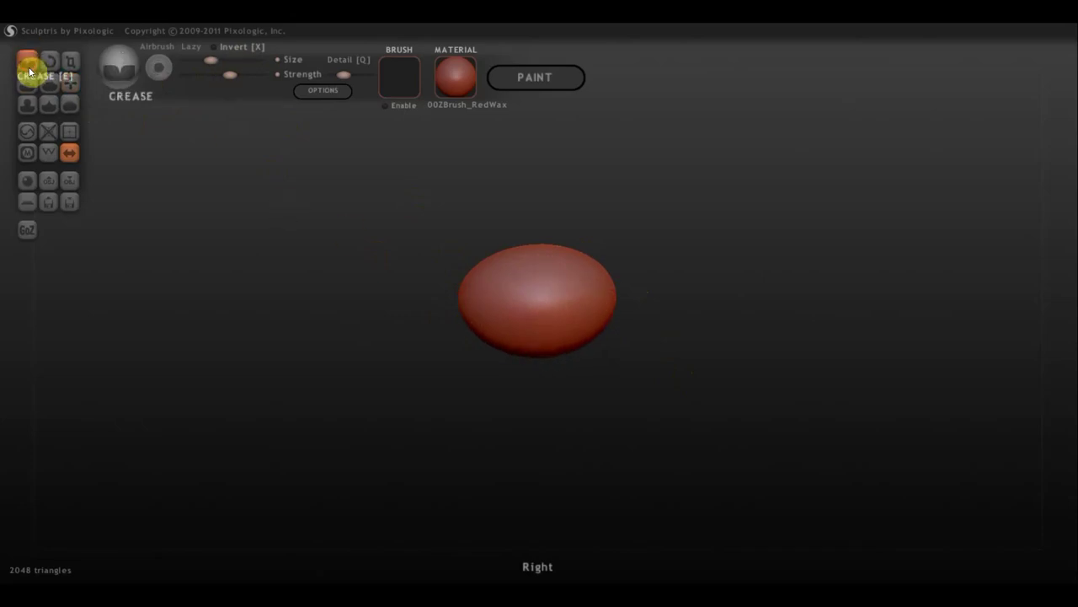
left_click(29, 84)
mouse_move(422, 324)
left_mouse_down()
mouse_move(503, 349)
mouse_move(493, 329)
mouse_move(513, 343)
mouse_move(481, 356)
mouse_move(492, 325)
mouse_move(436, 278)
mouse_move(573, 270)
mouse_move(530, 279)
mouse_move(556, 275)
mouse_move(553, 258)
mouse_move(534, 250)
mouse_move(522, 267)
mouse_move(532, 253)
mouse_move(561, 275)
mouse_move(537, 278)
left_mouse_up()
Build the knob into a neck and a rounded head bulb reaching toward the upper left
mouse_move(535, 274)
right_mouse_down()
mouse_move(445, 308)
mouse_move(393, 308)
right_mouse_up()
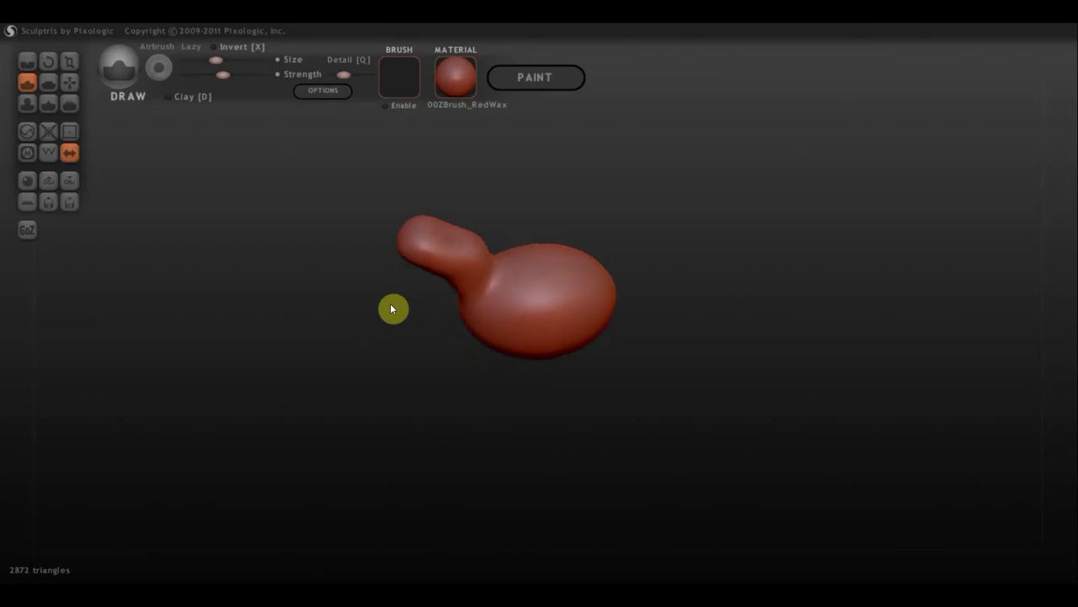
mouse_move(440, 236)
left_mouse_down()
mouse_move(416, 241)
mouse_move(444, 256)
left_mouse_up()
mouse_move(429, 260)
right_mouse_down()
mouse_move(503, 298)
mouse_move(433, 344)
right_mouse_up()
left_click_drag(433, 345, 428, 355)
right_click_drag(426, 342, 383, 284)
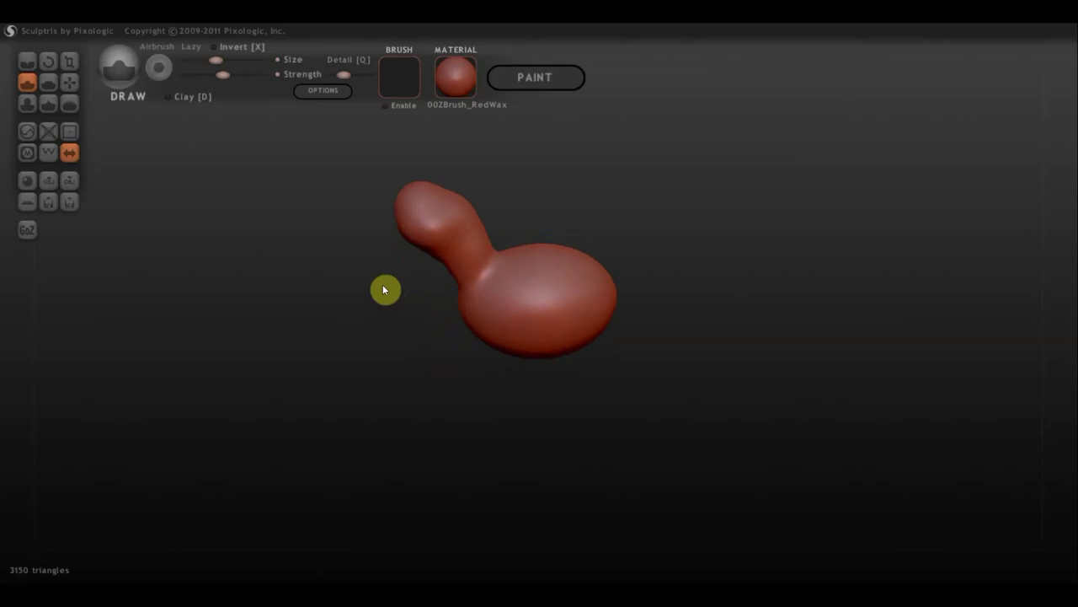
Pull the head and neck into a bent, broad blocky shape with Grab, undoing two edits
left_click(69, 82)
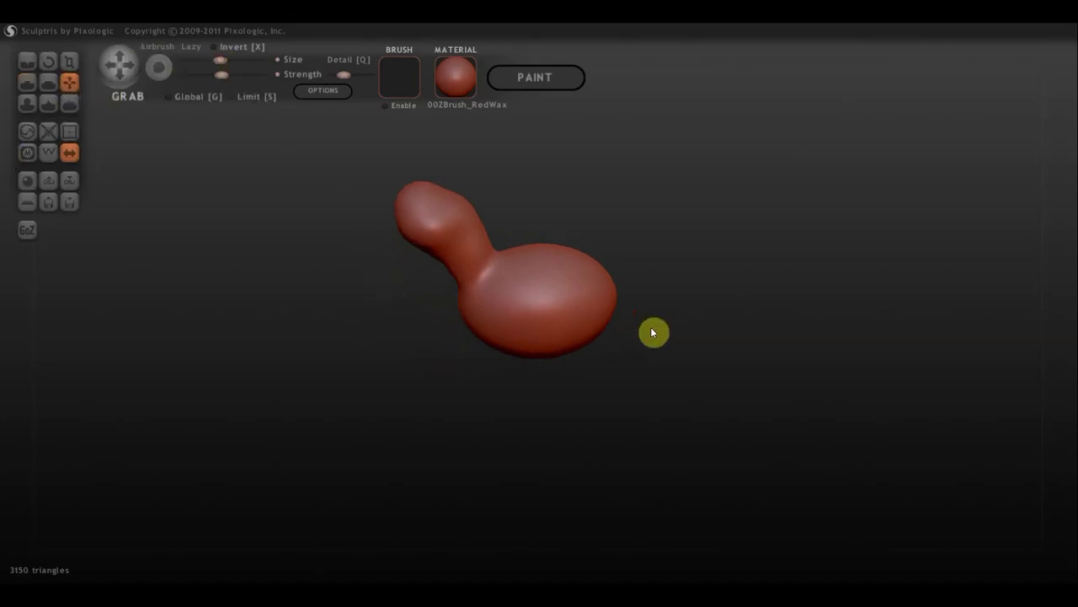
right_click_drag(675, 329, 575, 299)
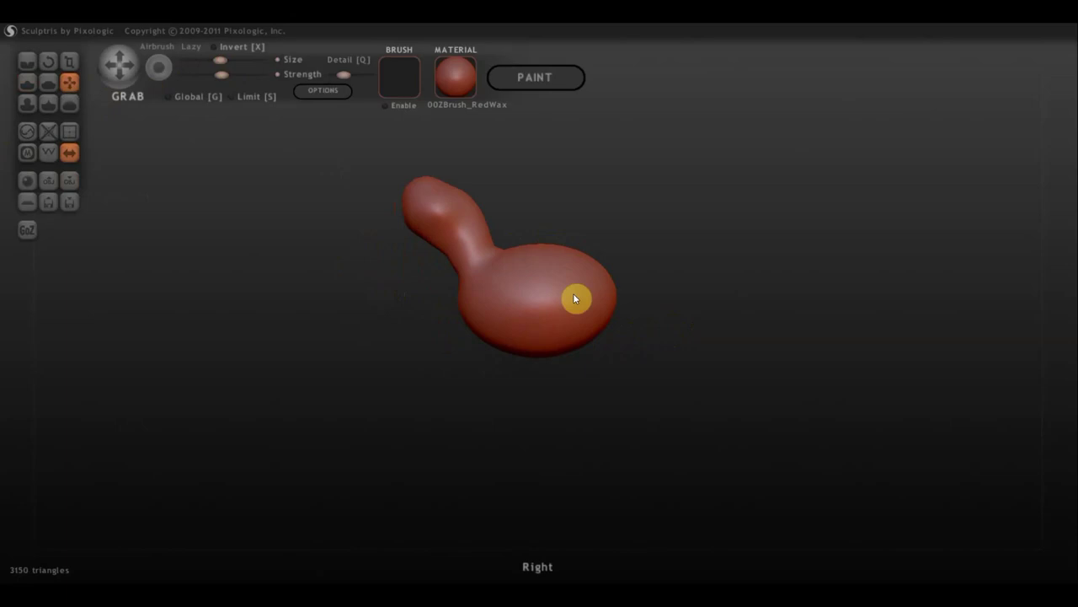
mouse_move(409, 207)
left_mouse_down()
mouse_move(363, 222)
mouse_move(387, 241)
mouse_move(383, 261)
left_mouse_up()
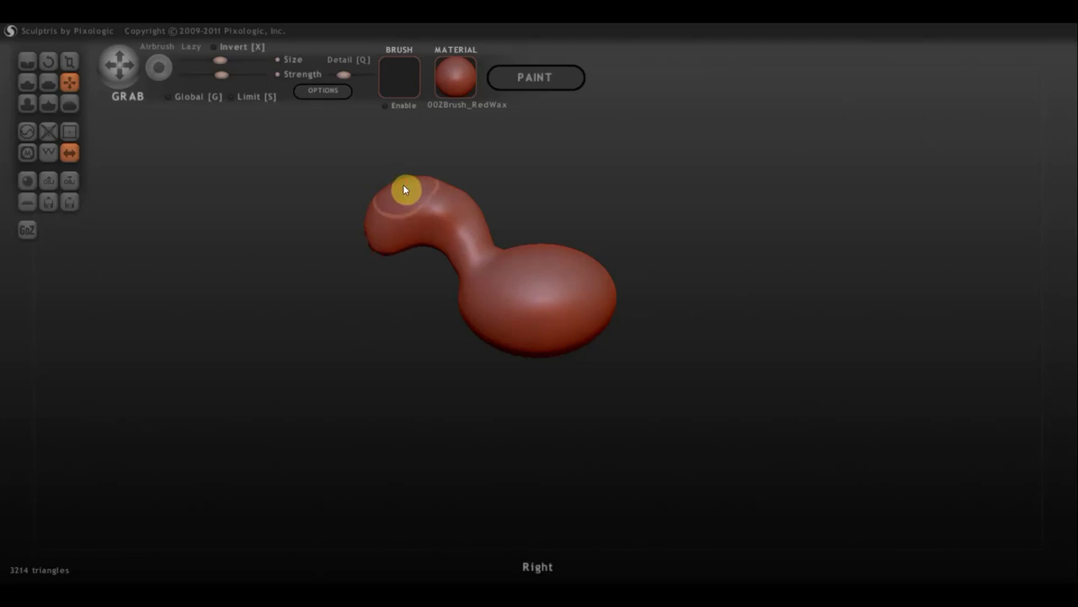
left_click_drag(402, 195, 446, 178)
left_click_drag(283, 287, 428, 357)
left_click_drag(501, 393, 477, 405)
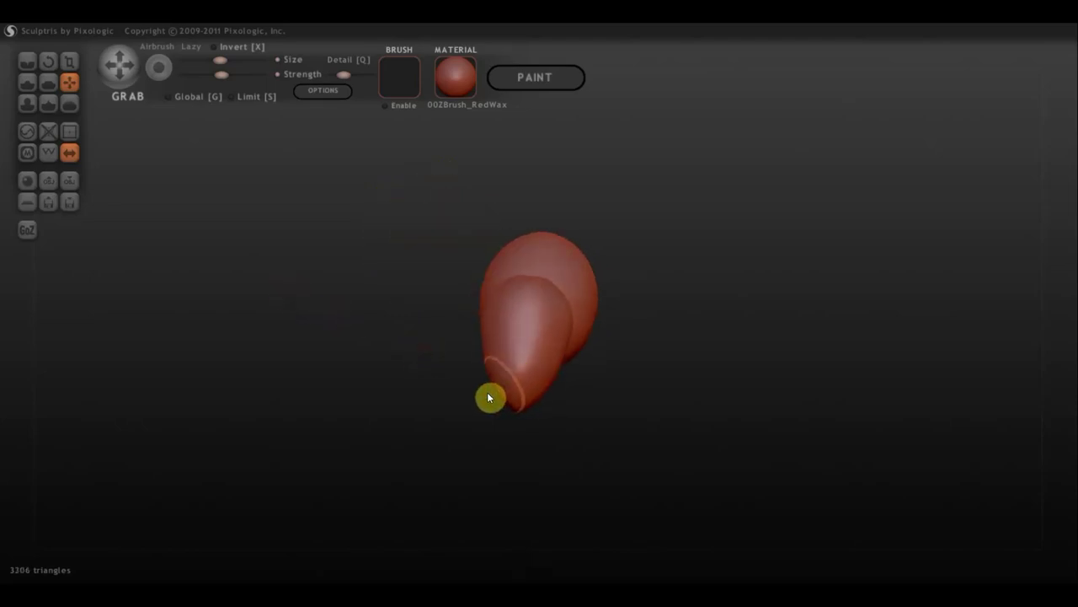
mouse_move(626, 417)
left_mouse_down()
mouse_move(512, 384)
mouse_move(503, 372)
left_mouse_up()
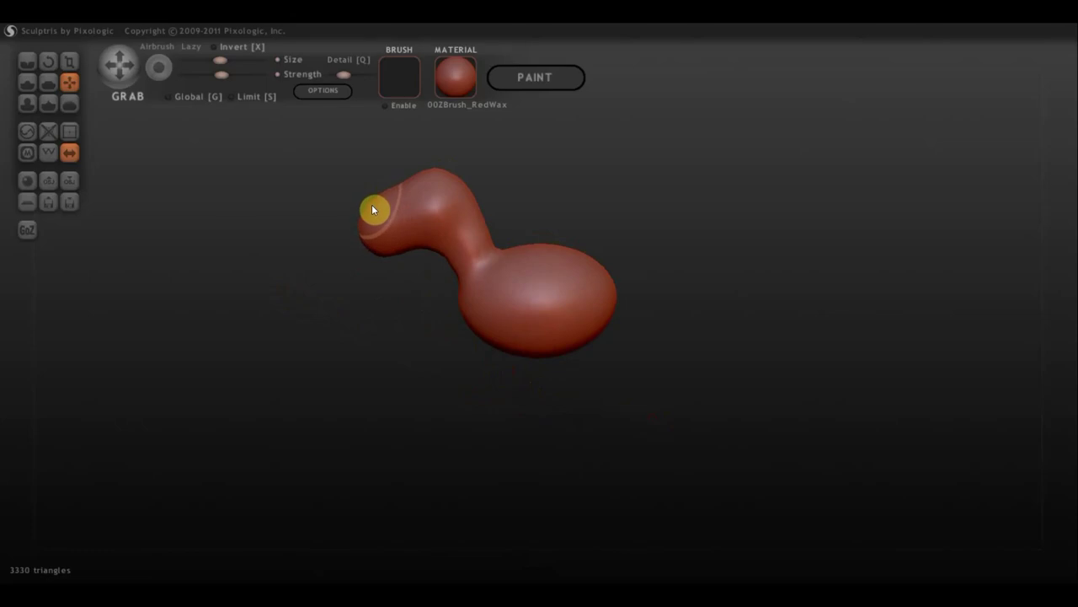
mouse_move(372, 208)
left_mouse_down()
mouse_move(377, 247)
mouse_move(365, 227)
left_mouse_up()
key("ctrl+z")
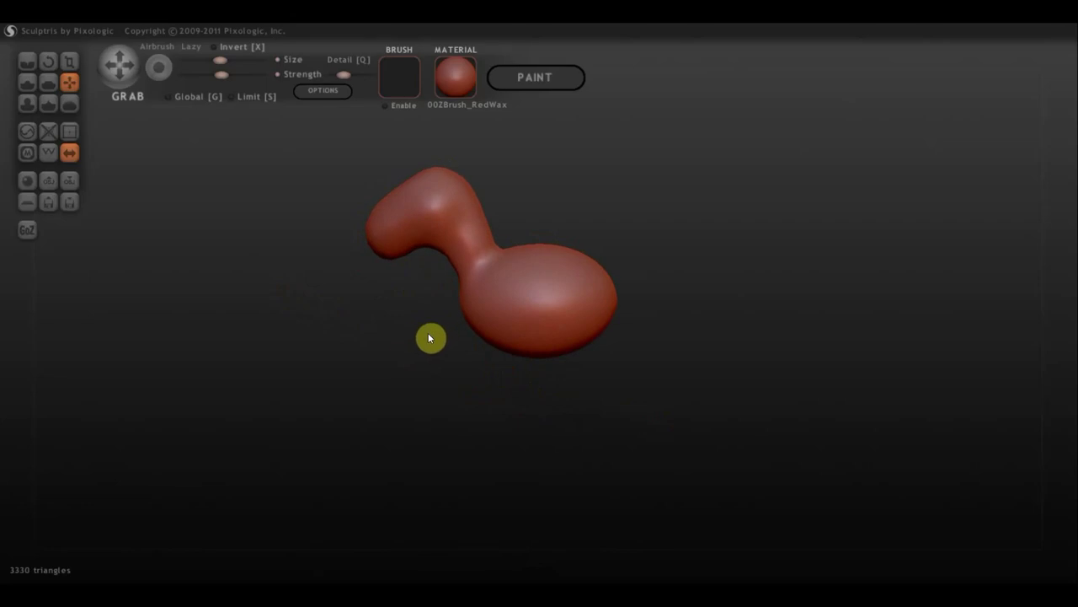
key("ctrl+z")
key("ctrl+z")
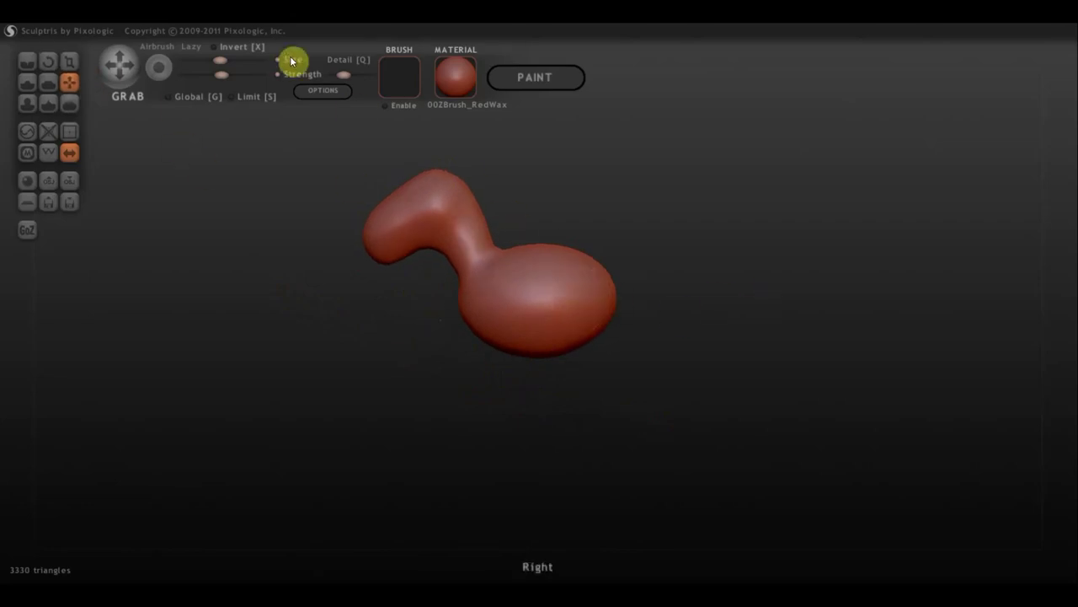
With a larger Grab brush, stretch the body bulb to the right and nudge the neck left
left_click_drag(291, 60, 236, 63)
left_click_drag(601, 308, 632, 315)
left_click_drag(582, 274, 592, 271)
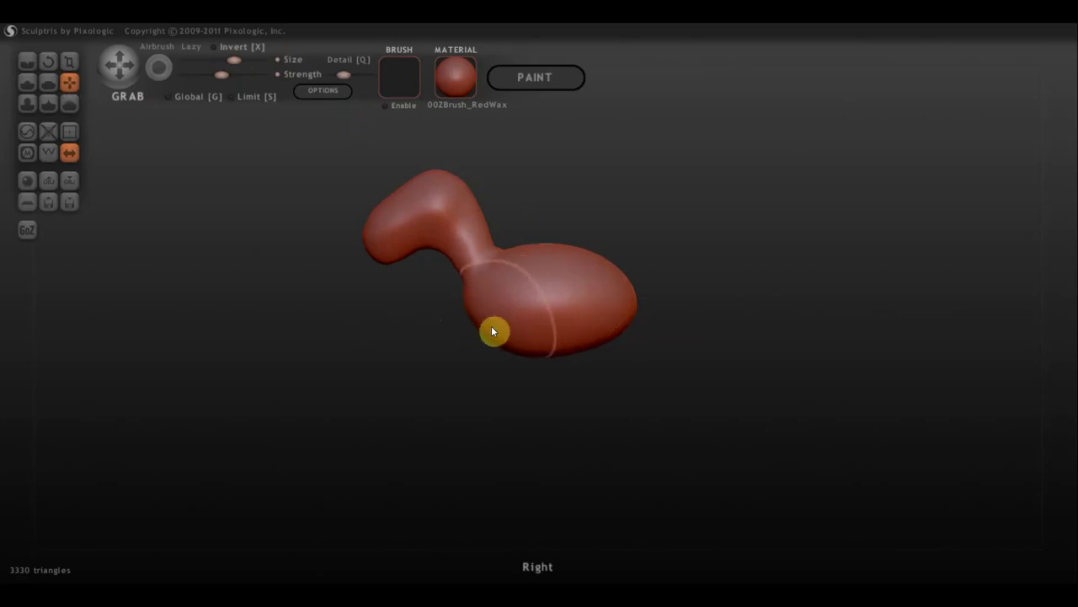
scroll(474, 227, "up", 3)
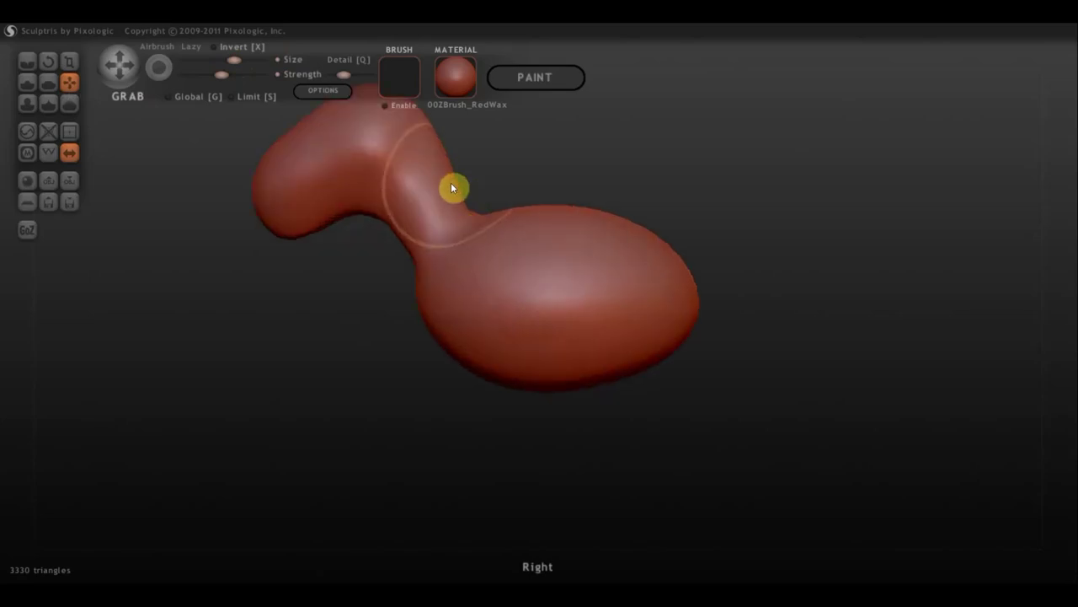
left_click_drag(439, 158, 424, 163)
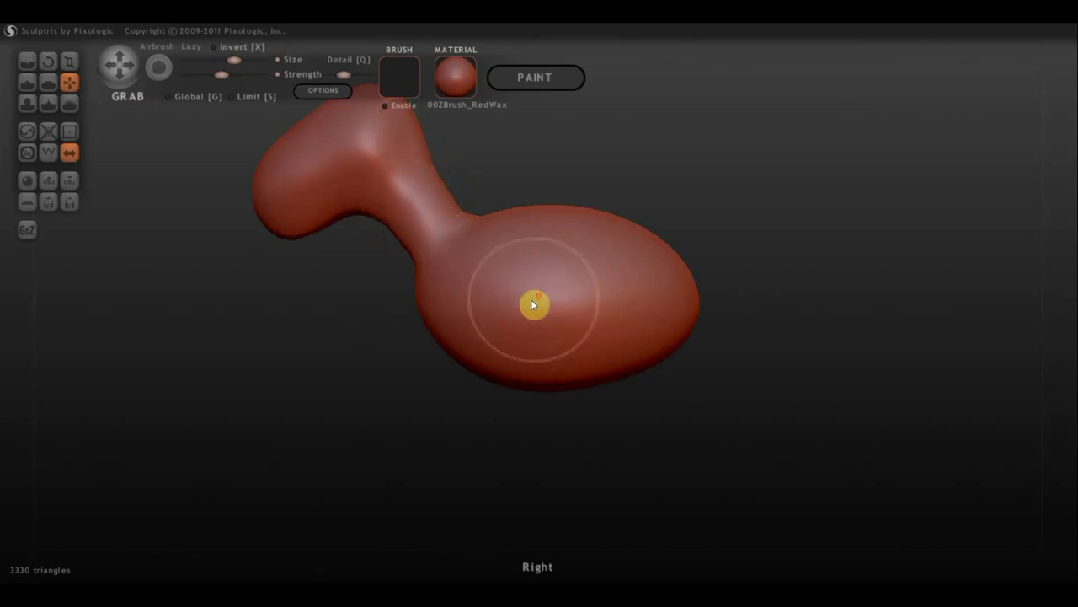
scroll(638, 347, "down", 3)
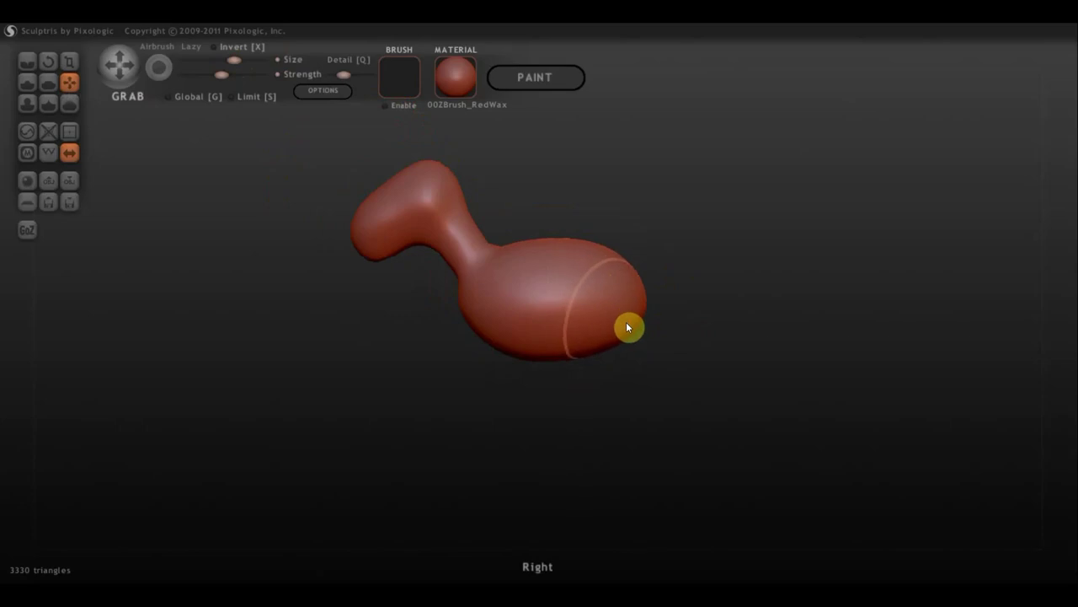
mouse_move(628, 322)
right_mouse_down()
mouse_move(489, 407)
mouse_move(534, 410)
mouse_move(689, 331)
mouse_move(755, 269)
mouse_move(849, 233)
mouse_move(717, 351)
mouse_move(731, 345)
mouse_move(730, 358)
right_mouse_up()
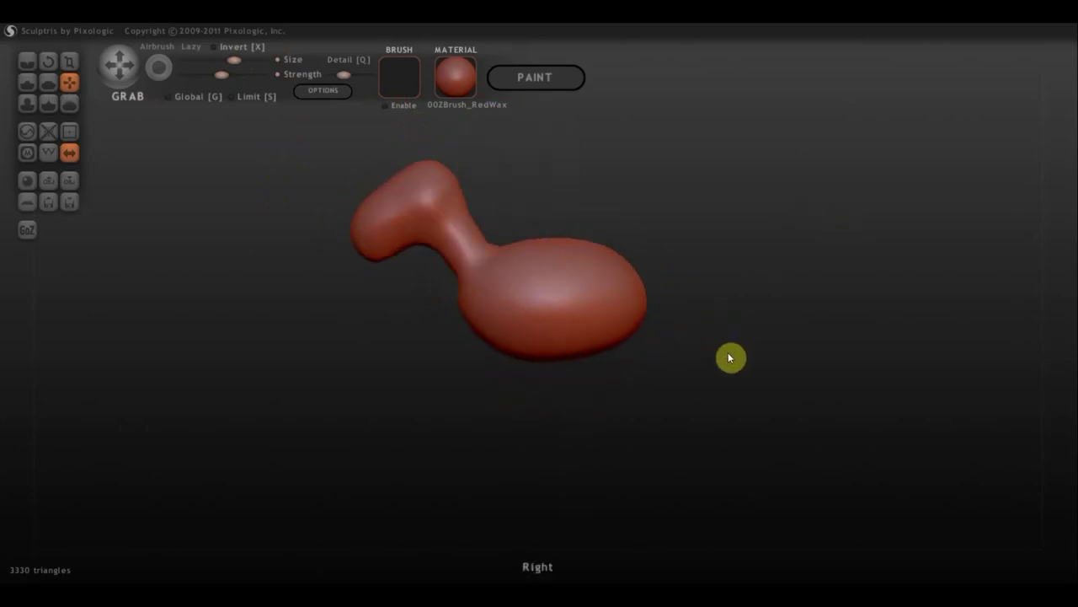
Flatten the upper lobe, neck area and body surface, undoing the last stray stroke
left_click(48, 83)
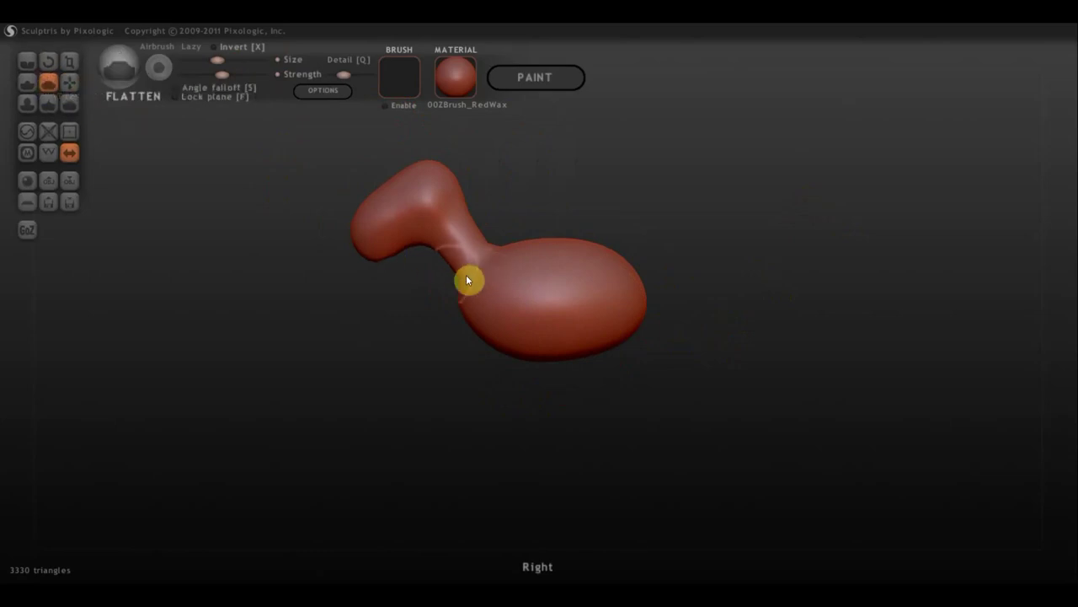
left_click_drag(469, 279, 460, 358)
mouse_move(498, 326)
left_mouse_down()
mouse_move(501, 315)
mouse_move(601, 305)
left_mouse_up()
right_click_drag(608, 289, 568, 310)
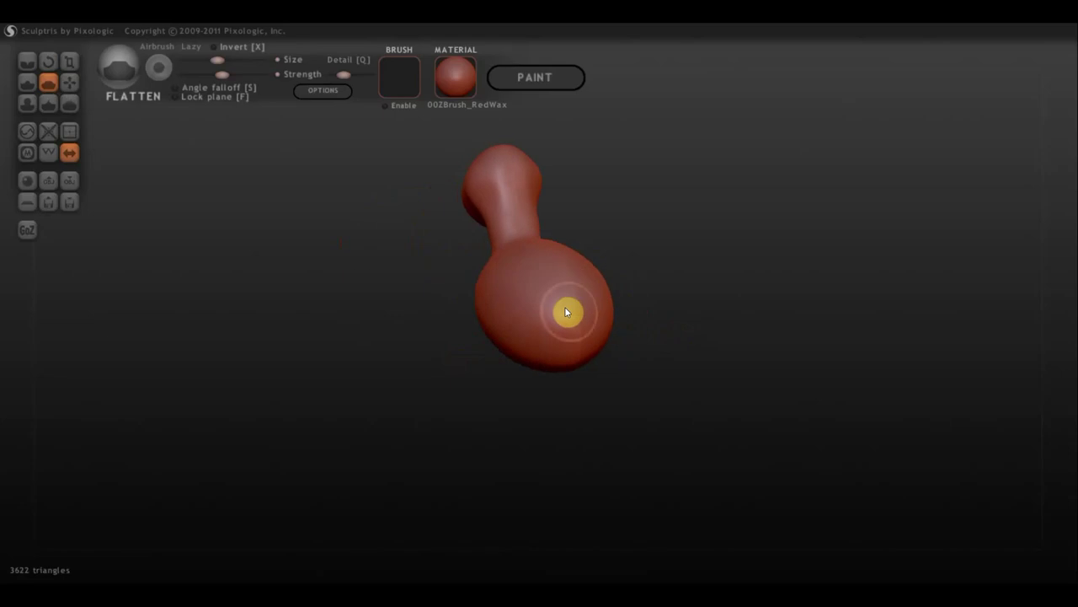
left_click_drag(568, 310, 614, 304)
mouse_move(674, 327)
left_mouse_down()
mouse_move(777, 313)
mouse_move(612, 303)
left_mouse_up()
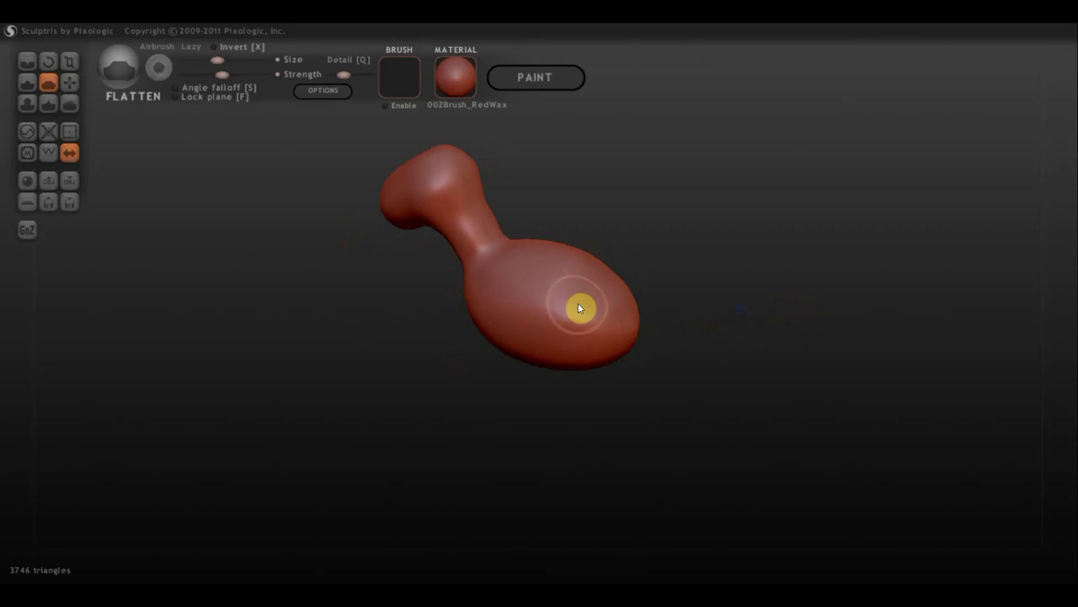
left_click_drag(745, 316, 776, 305)
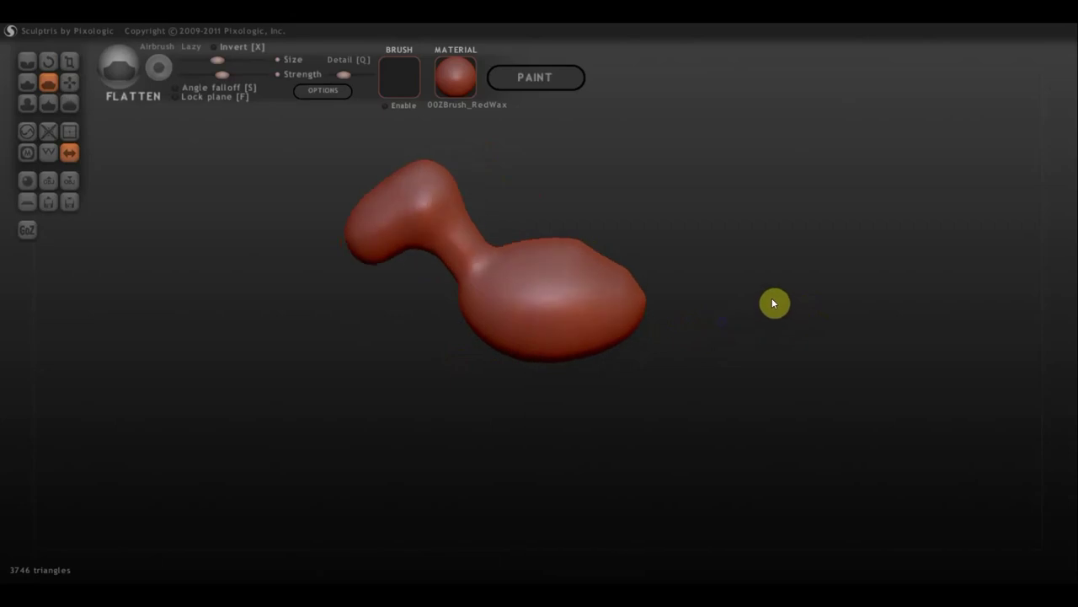
key("ctrl+z")
key("ctrl+z")
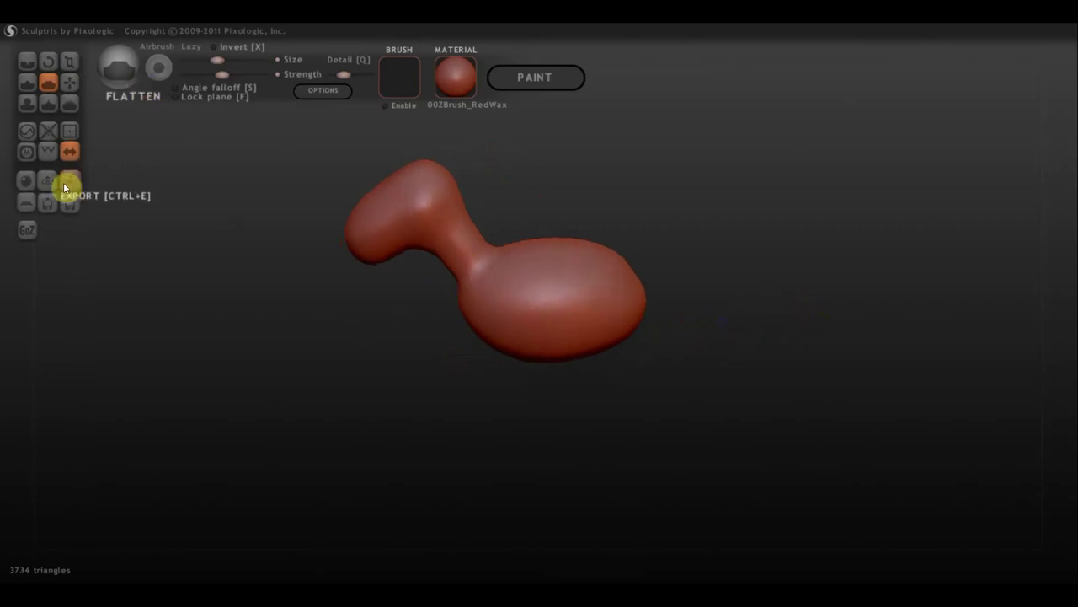
Subdivide the whole mesh twice to 59744 triangles, checking its density in wireframe
left_click(68, 132)
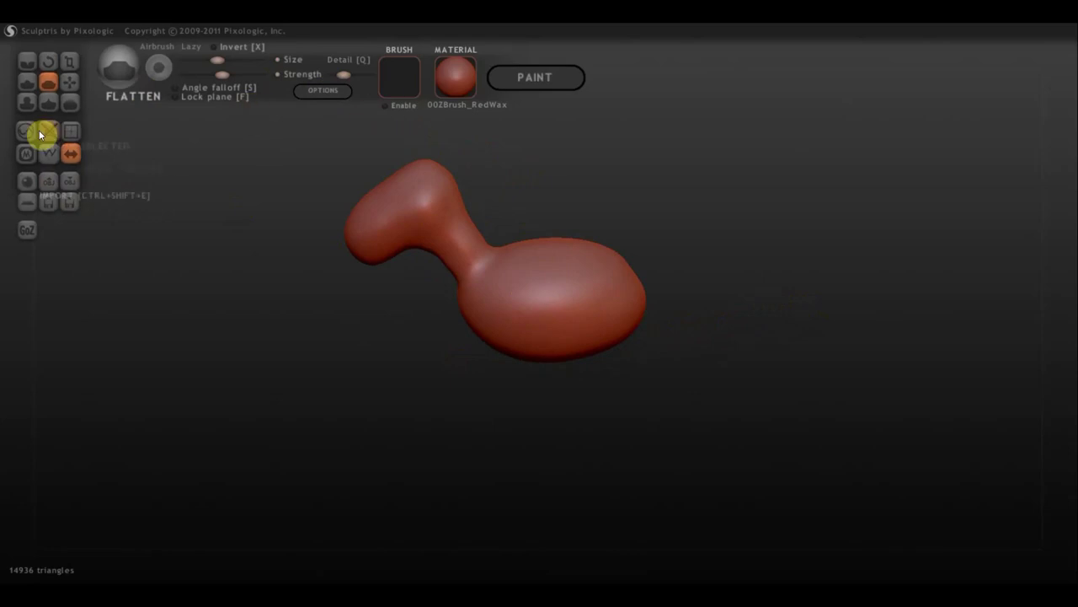
left_click(49, 151)
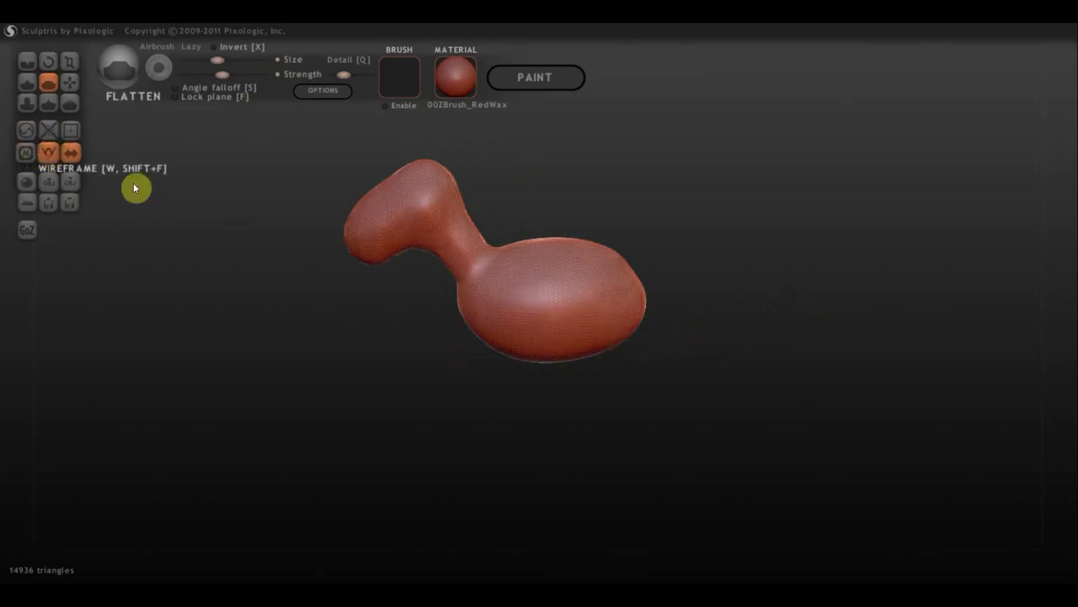
scroll(583, 350, "up", 5)
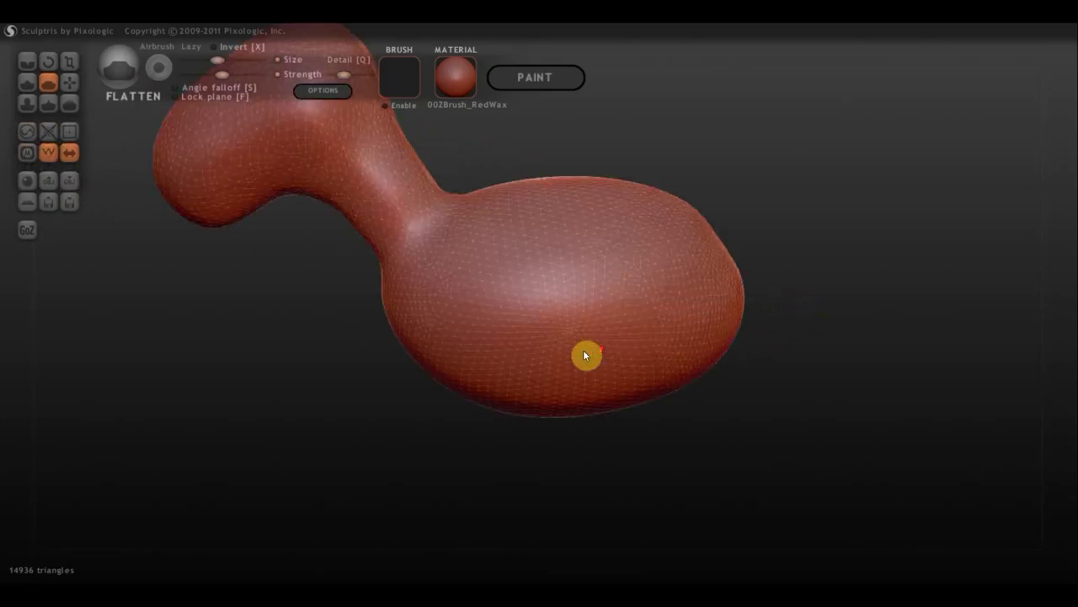
left_click(71, 131)
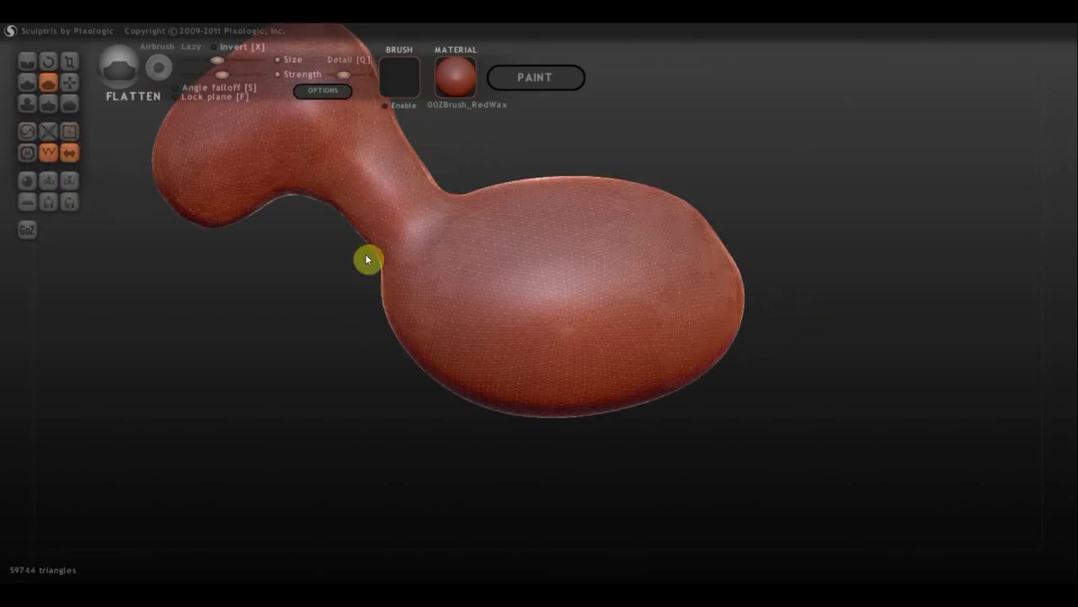
left_click(47, 153)
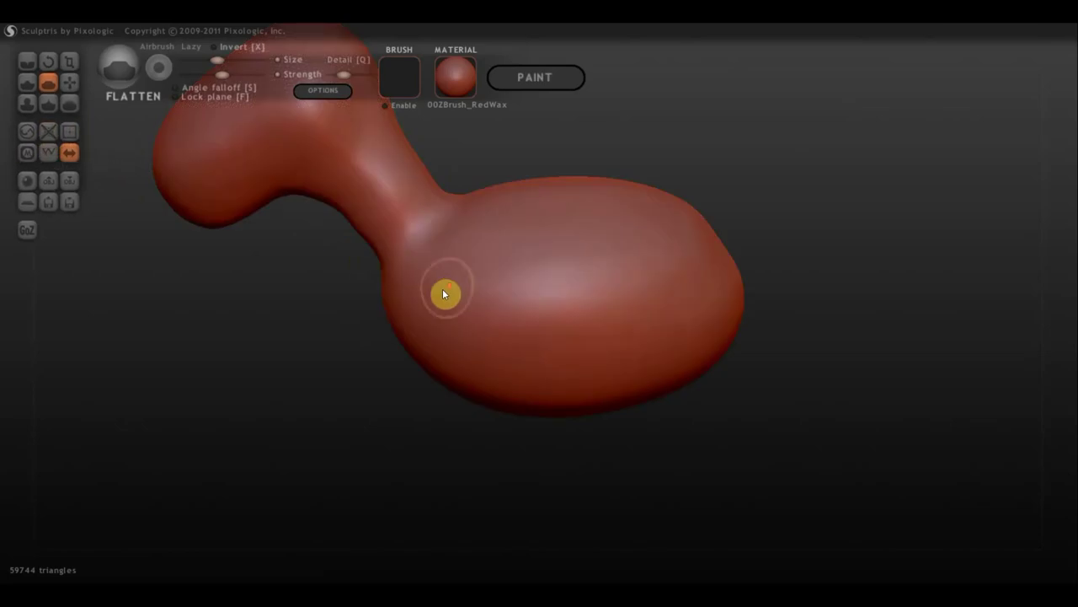
scroll(455, 289, "down", 3)
scroll(490, 290, "down", 2)
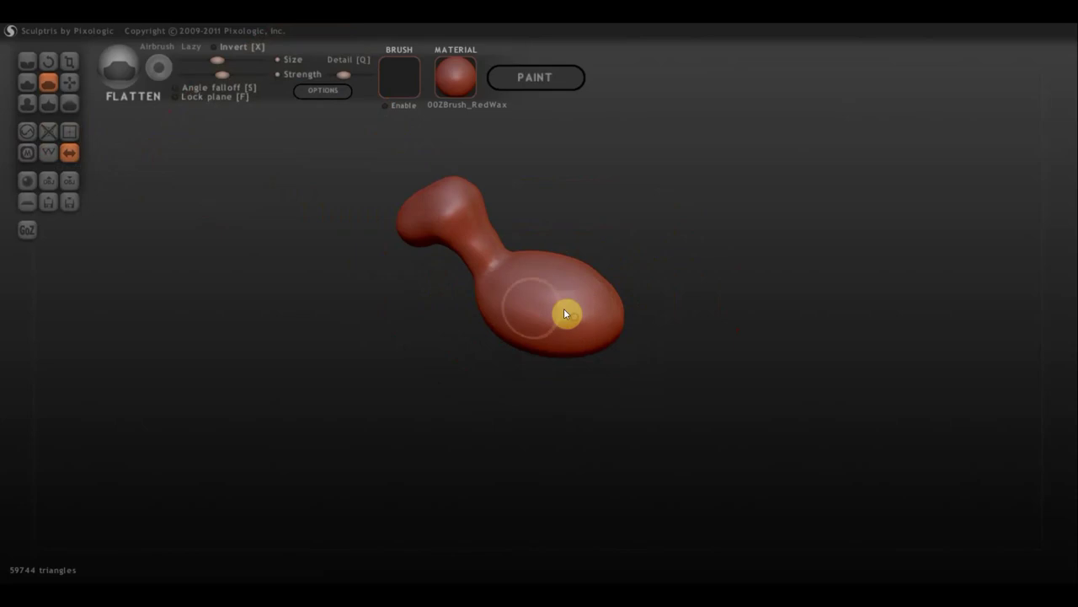
Smooth the long neck where it meets the head with Flatten strokes
mouse_move(570, 347)
left_mouse_down()
mouse_move(611, 345)
mouse_move(534, 307)
mouse_move(580, 311)
left_mouse_up()
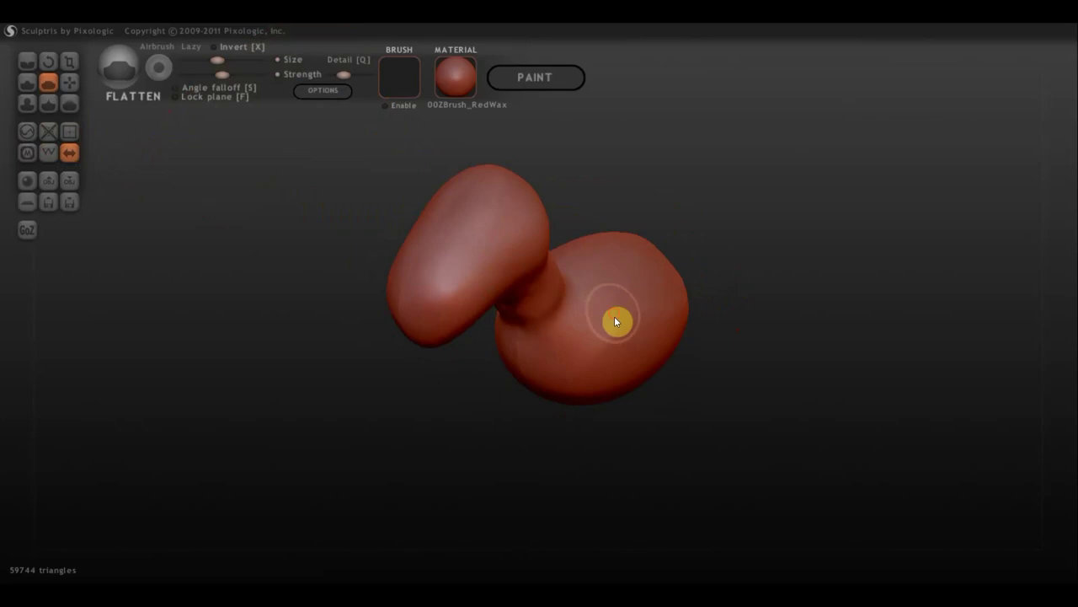
mouse_move(627, 329)
left_mouse_down()
mouse_move(515, 311)
mouse_move(597, 273)
mouse_move(515, 316)
mouse_move(557, 358)
mouse_move(511, 310)
mouse_move(486, 311)
mouse_move(500, 325)
left_mouse_up()
mouse_move(539, 367)
left_mouse_down()
mouse_move(500, 383)
mouse_move(514, 296)
left_mouse_up()
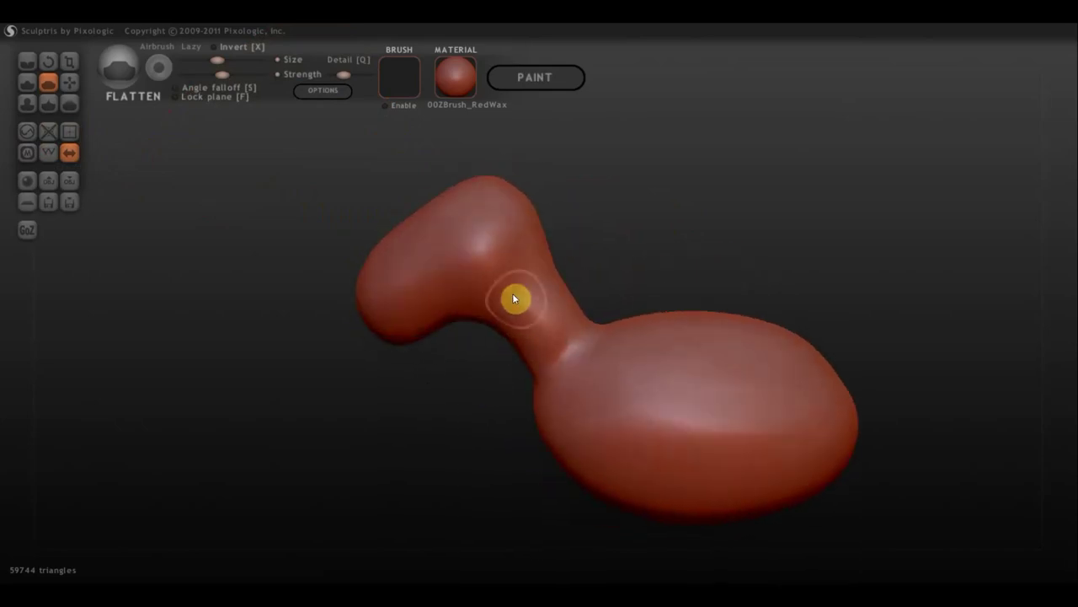
left_click_drag(557, 346, 536, 277)
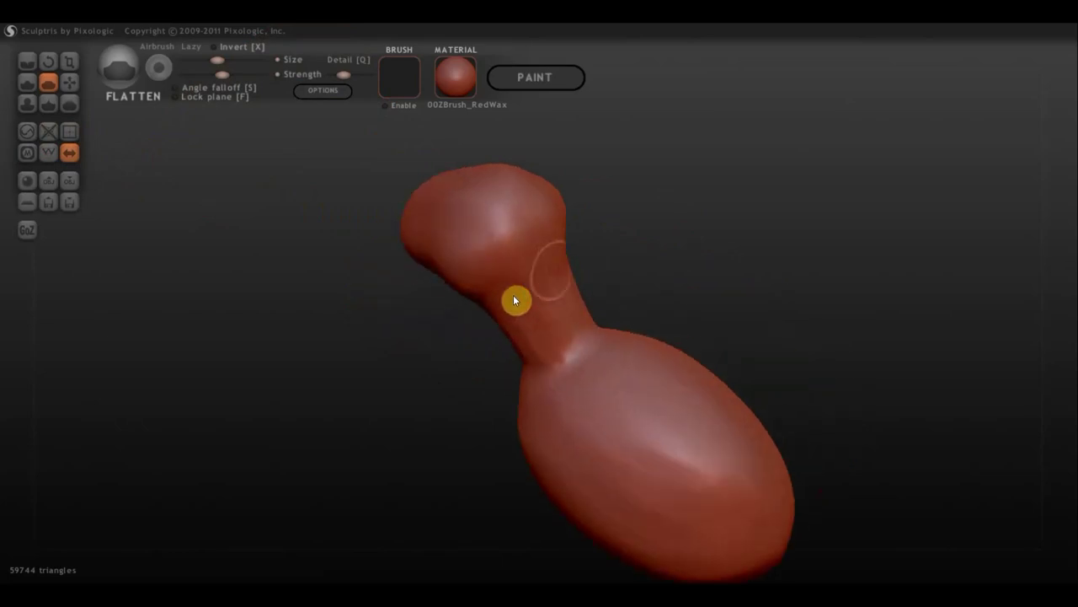
mouse_move(487, 317)
left_mouse_down()
mouse_move(664, 272)
mouse_move(639, 266)
left_mouse_up()
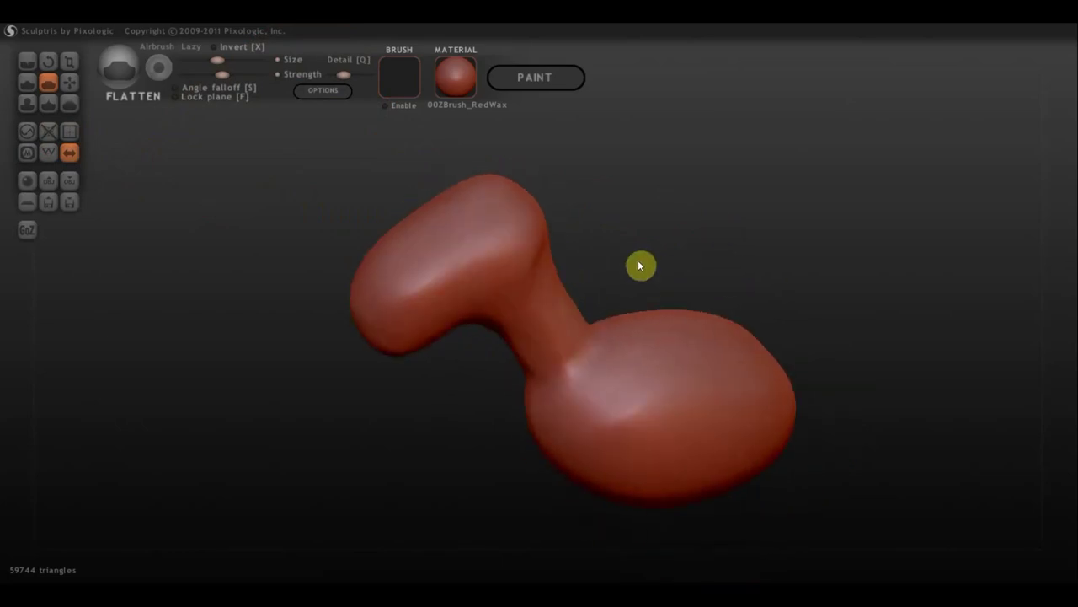
mouse_move(576, 279)
left_mouse_down()
mouse_move(713, 298)
mouse_move(573, 309)
mouse_move(565, 299)
left_mouse_up()
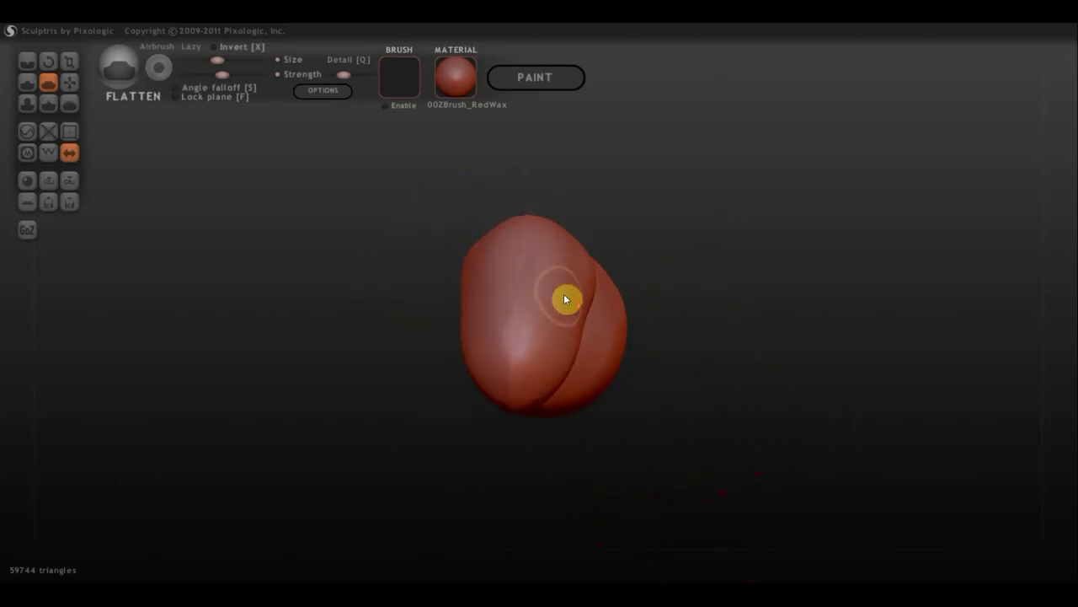
Sculpt two mirrored round eye sockets into the face with the Draw brush in Clay mode
left_click(26, 82)
scroll(560, 296, "up", 2)
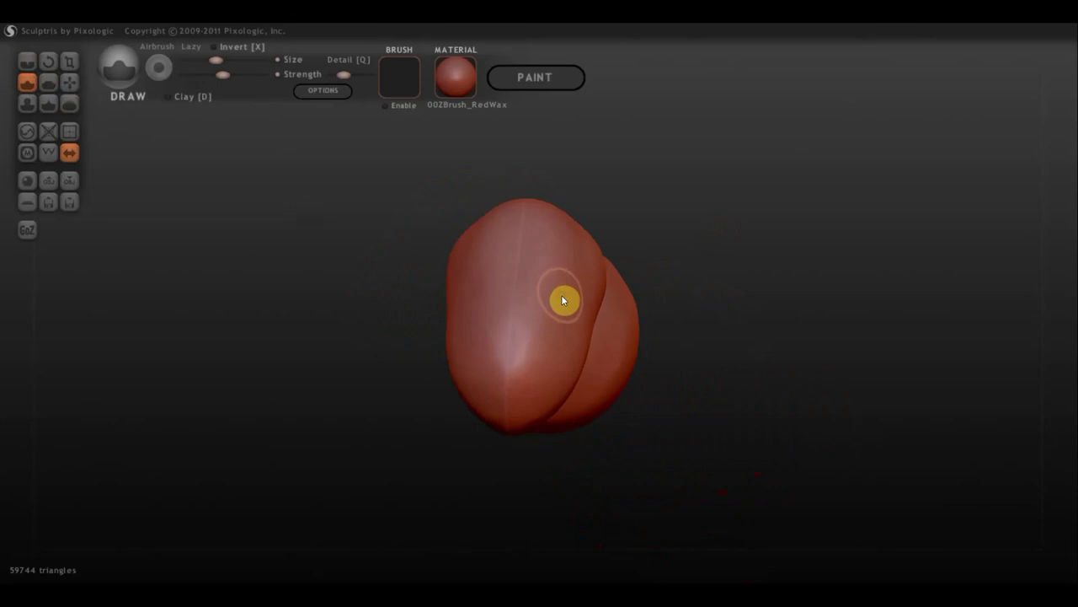
mouse_move(563, 300)
left_mouse_down()
mouse_move(566, 291)
mouse_move(558, 301)
mouse_move(575, 312)
left_mouse_up()
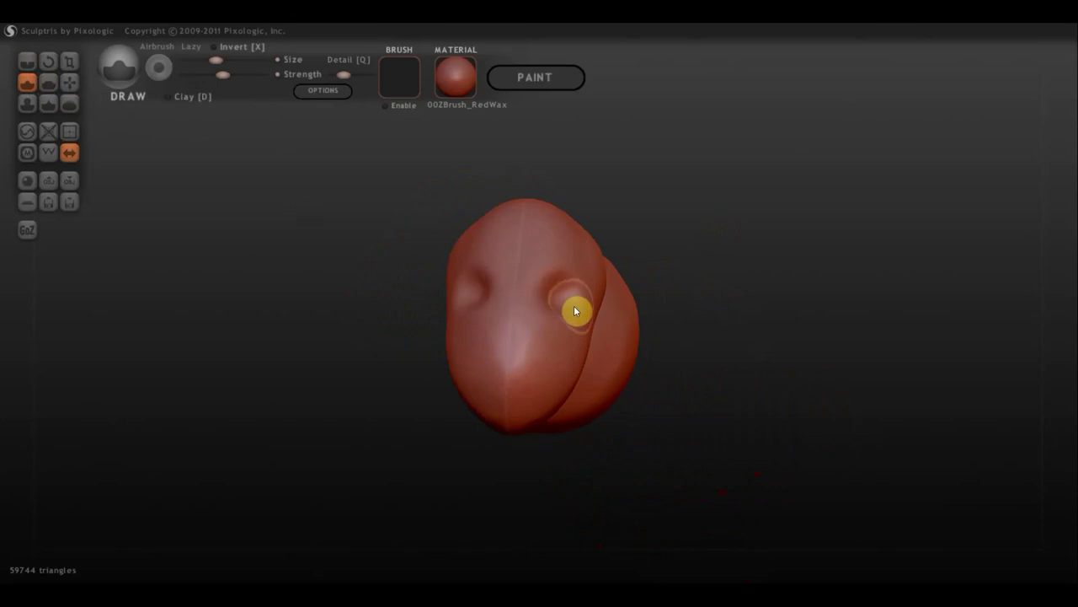
key("ctrl+z")
key("ctrl+z")
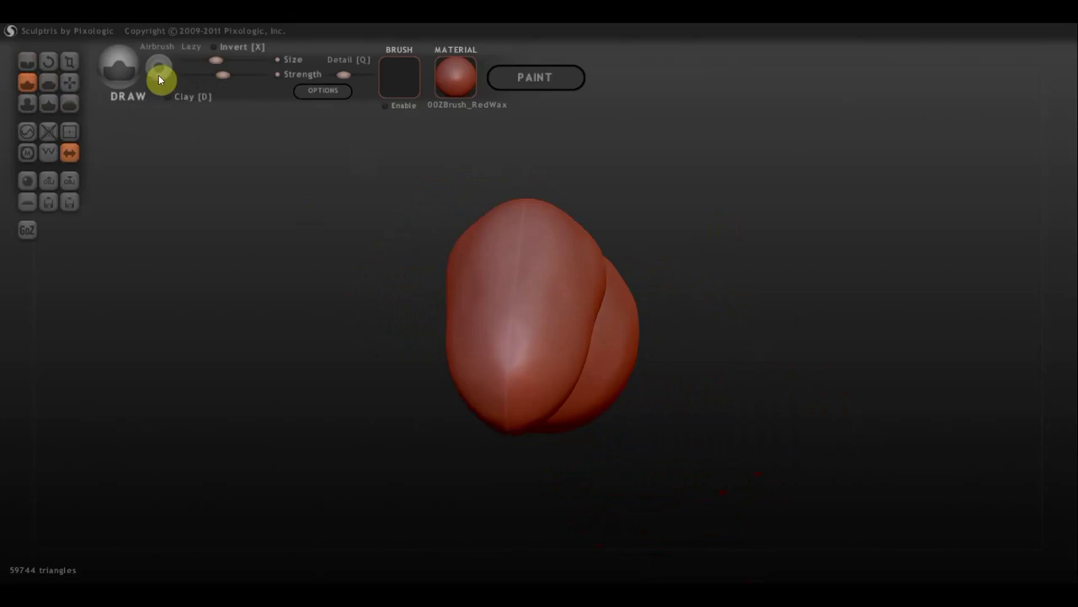
left_click(169, 96)
left_click_drag(561, 290, 561, 297)
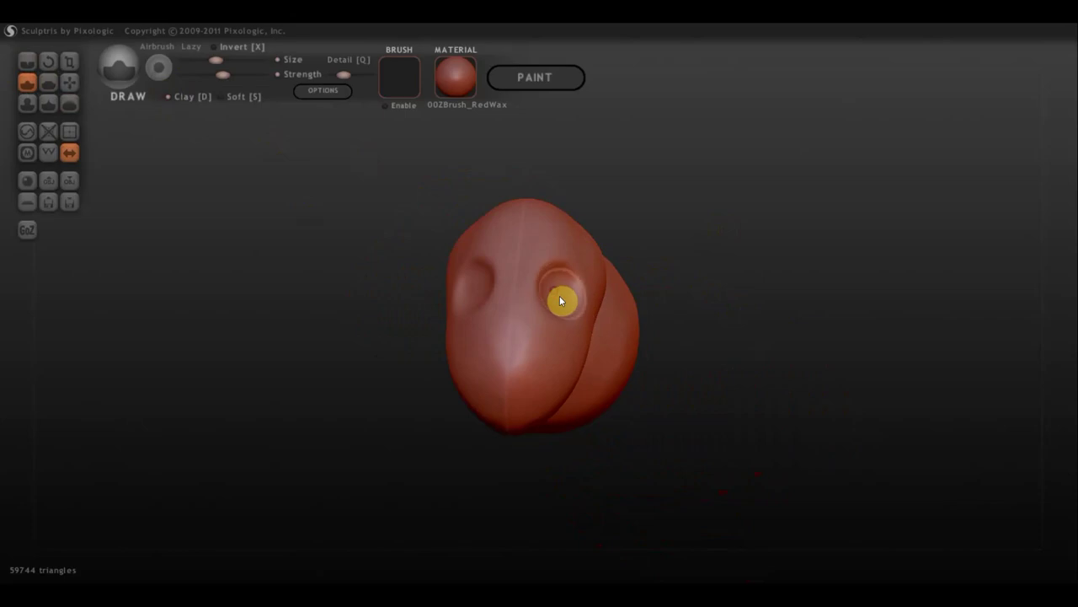
left_click_drag(565, 299, 555, 297)
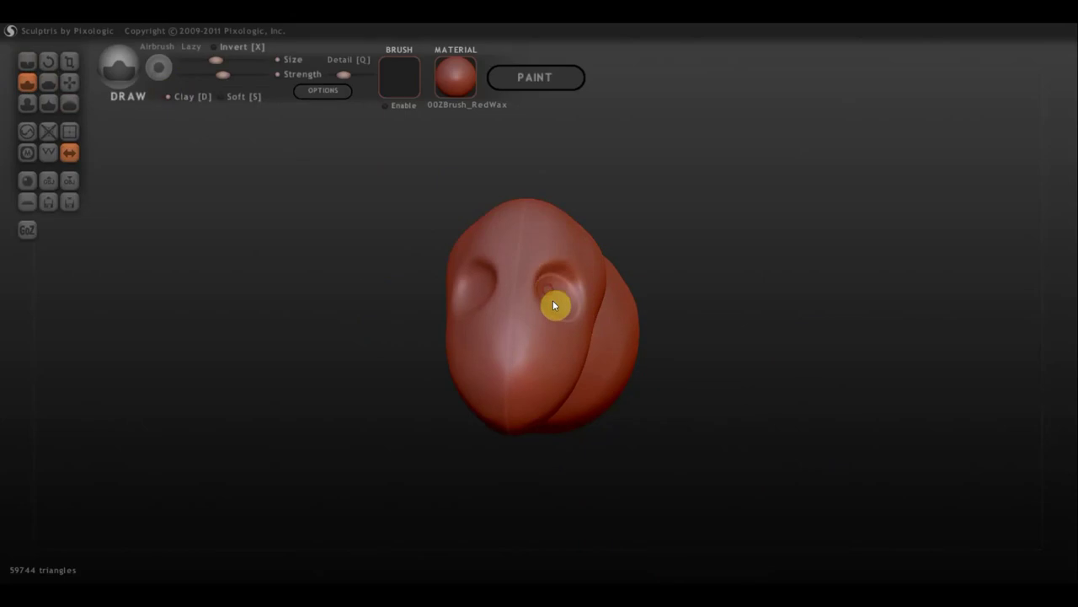
Orbit to inspect the eye sockets and turn Clay mode back off
right_click_drag(556, 300, 368, 275)
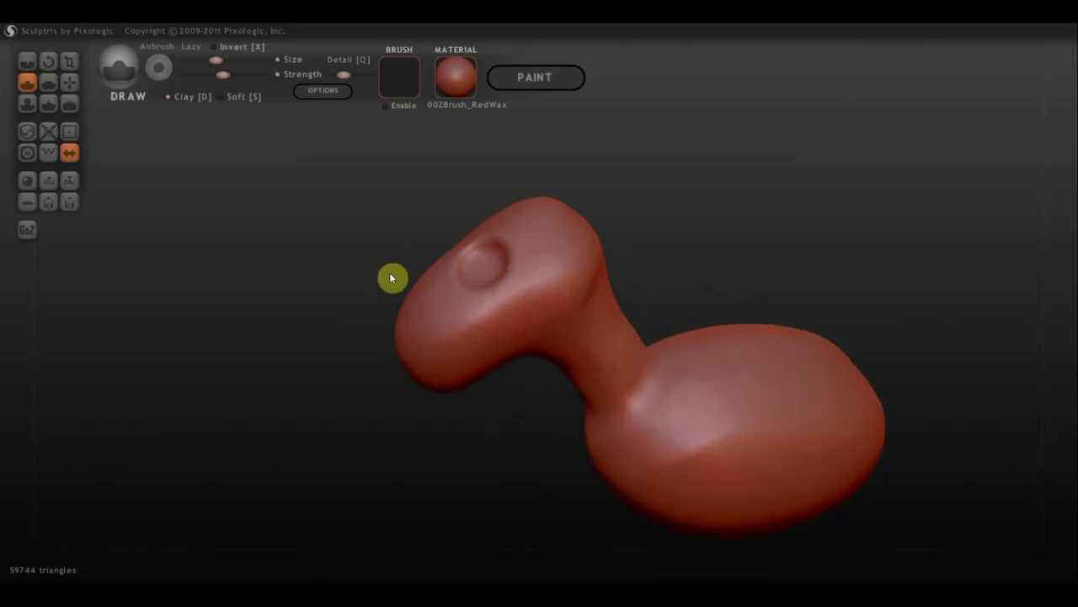
scroll(476, 285, "down", 2)
scroll(446, 295, "down", 2)
mouse_move(486, 313)
right_mouse_down()
mouse_move(472, 337)
mouse_move(493, 315)
right_mouse_up()
scroll(514, 311, "up", 3)
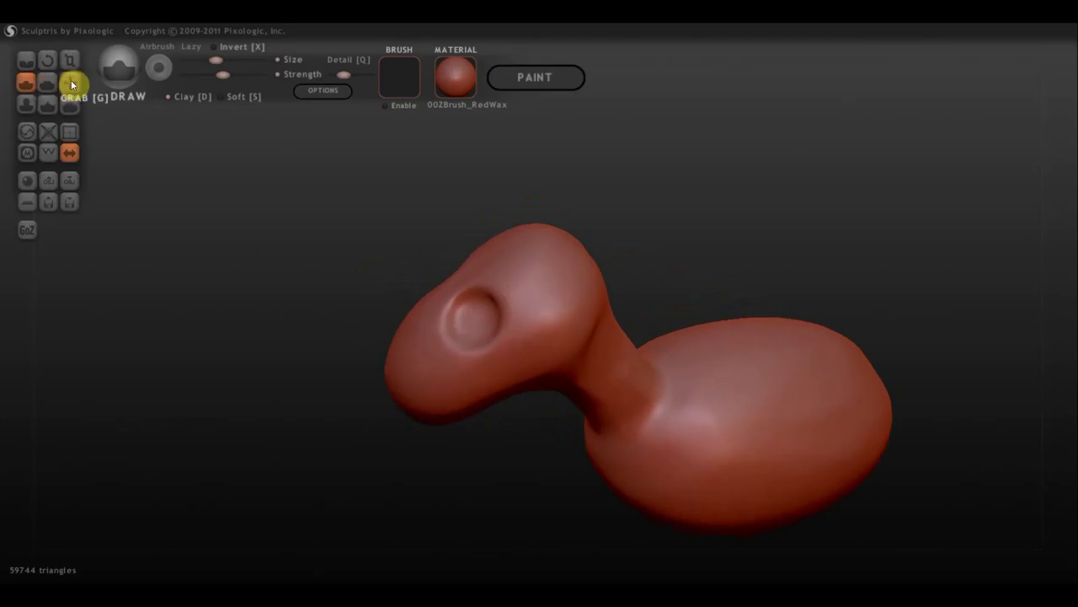
left_click(169, 96)
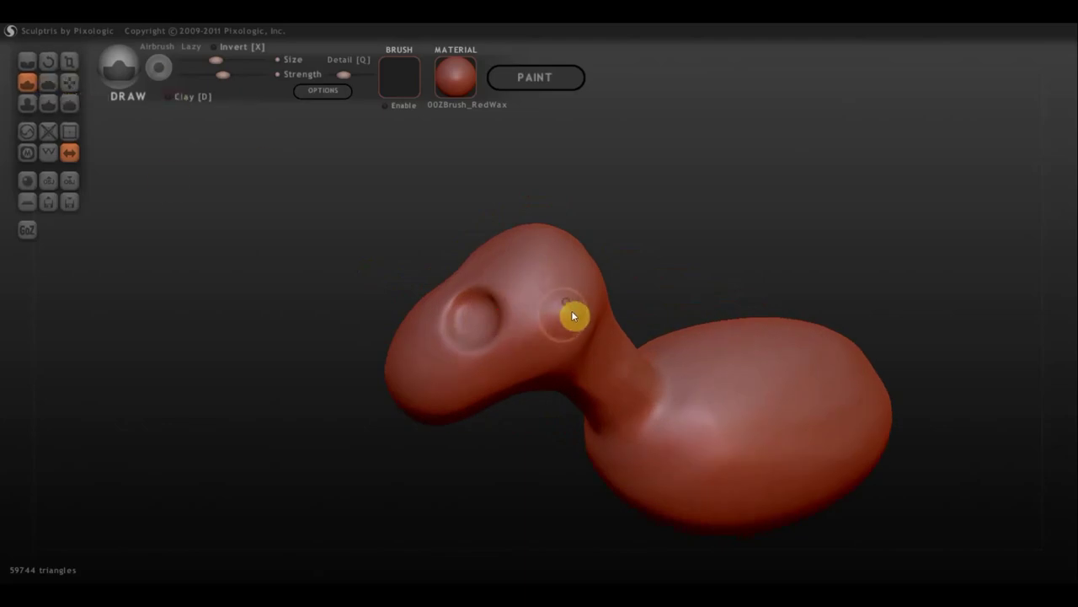
right_click_drag(587, 311, 807, 312)
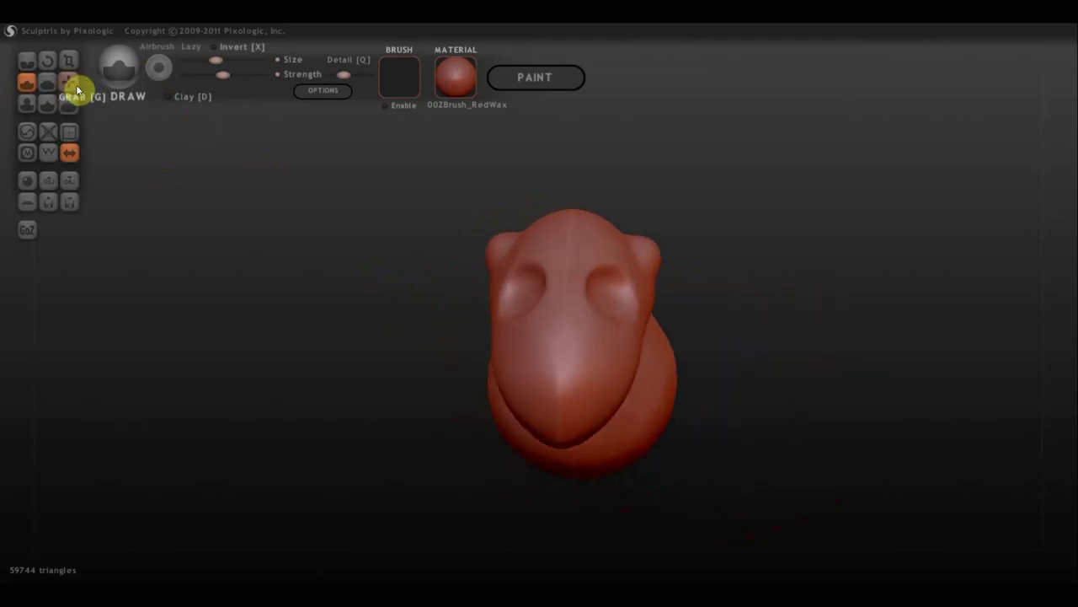
Pull two mirrored ears sideways from the top of the head with a smaller Grab brush
left_click(71, 83)
left_click_drag(587, 224, 640, 296)
key("ctrl+z")
left_click_drag(222, 60, 220, 60)
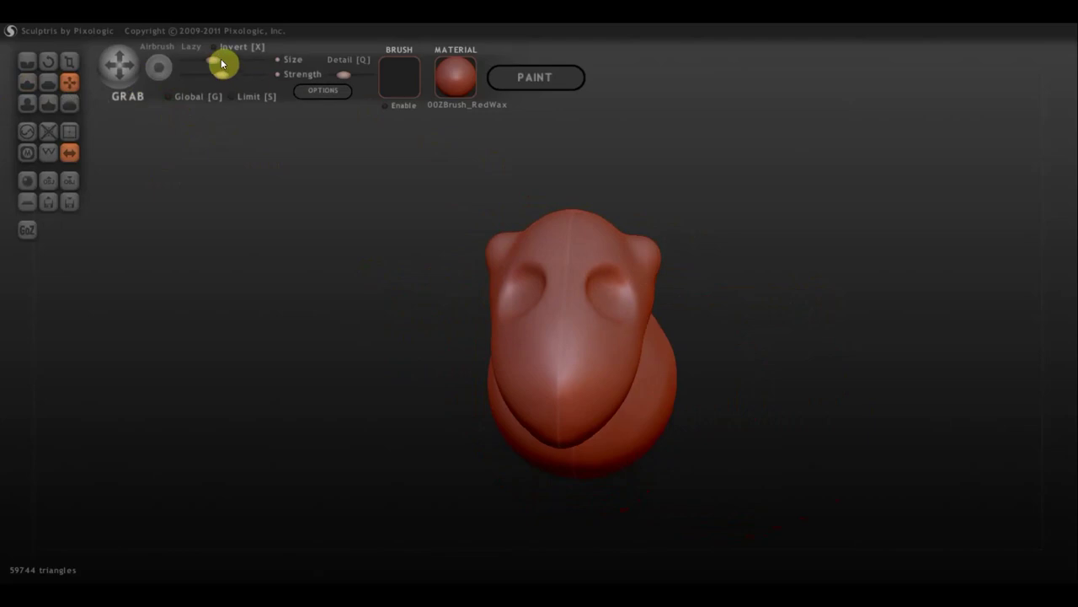
mouse_move(650, 256)
left_mouse_down()
mouse_move(739, 260)
mouse_move(710, 265)
mouse_move(674, 239)
mouse_move(705, 245)
left_mouse_up()
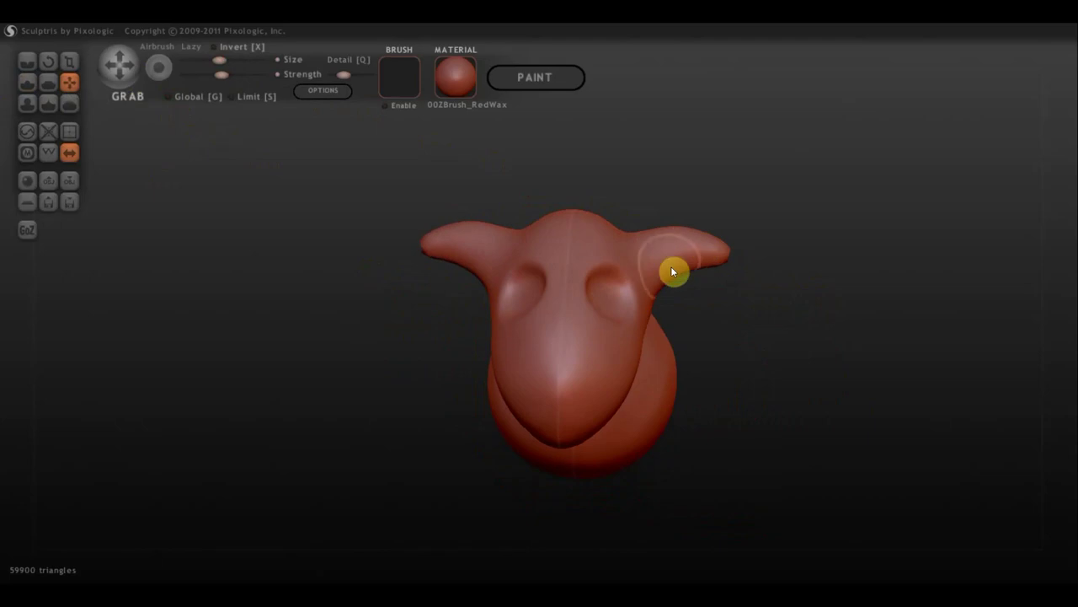
Crease grooves along each ear and around the ear bases with the Crease brush
mouse_move(663, 249)
right_mouse_down()
mouse_move(605, 326)
mouse_move(296, 154)
right_mouse_up()
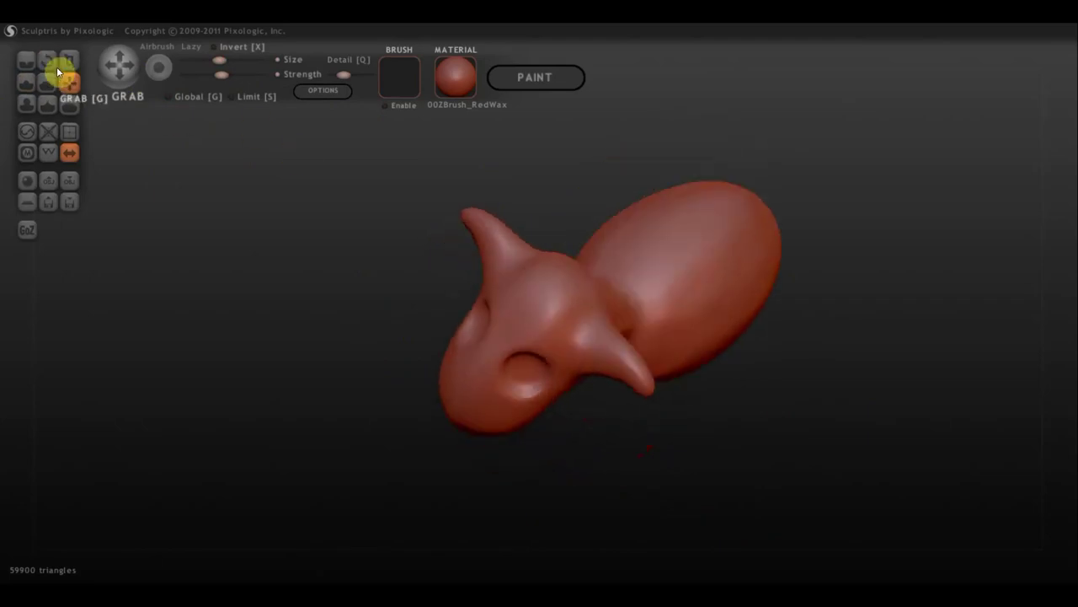
left_click(27, 62)
scroll(489, 319, "up", 3)
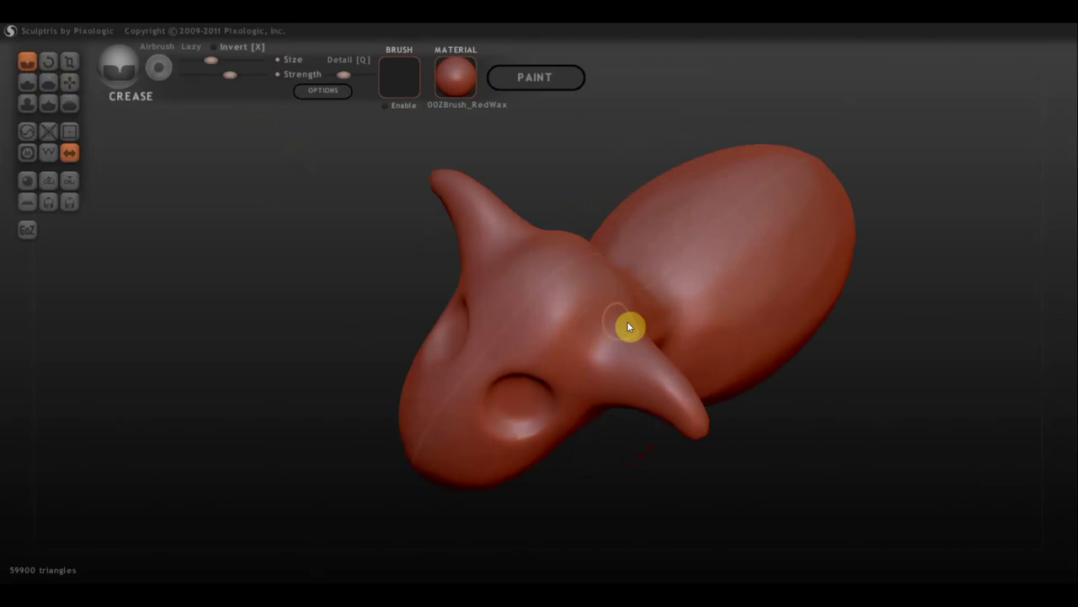
mouse_move(637, 329)
left_mouse_down()
mouse_move(594, 366)
mouse_move(612, 413)
left_mouse_up()
mouse_move(612, 414)
right_mouse_down()
mouse_move(605, 285)
mouse_move(621, 303)
right_mouse_up()
left_click_drag(616, 288, 676, 260)
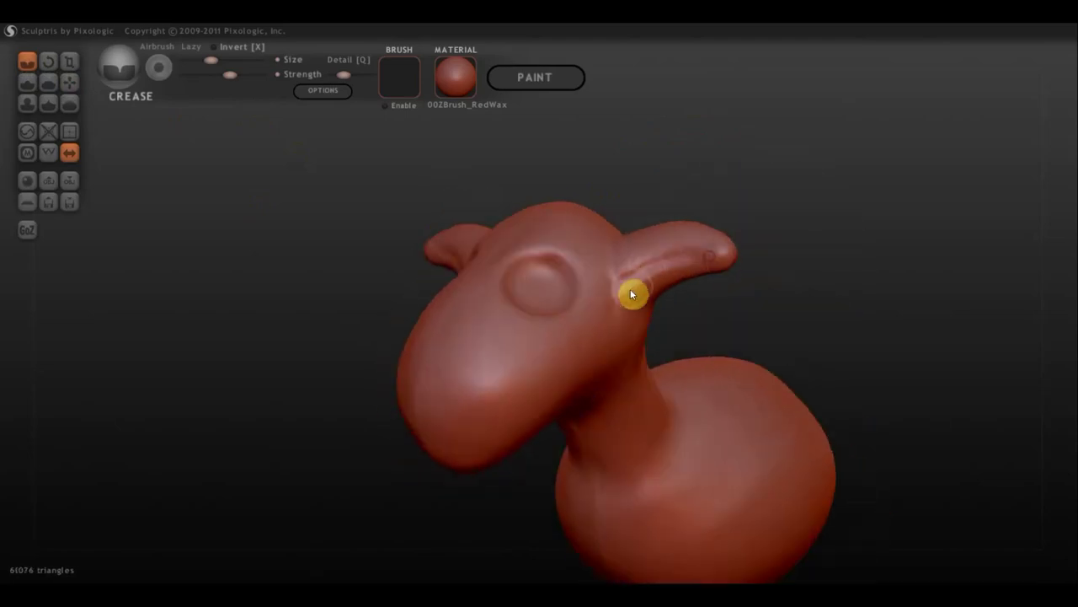
mouse_move(631, 290)
left_mouse_down()
mouse_move(710, 271)
mouse_move(705, 286)
mouse_move(640, 288)
left_mouse_up()
mouse_move(683, 257)
left_mouse_down()
mouse_move(640, 279)
mouse_move(767, 295)
mouse_move(885, 279)
left_mouse_up()
mouse_move(505, 299)
left_mouse_down()
mouse_move(540, 276)
mouse_move(532, 257)
left_mouse_up()
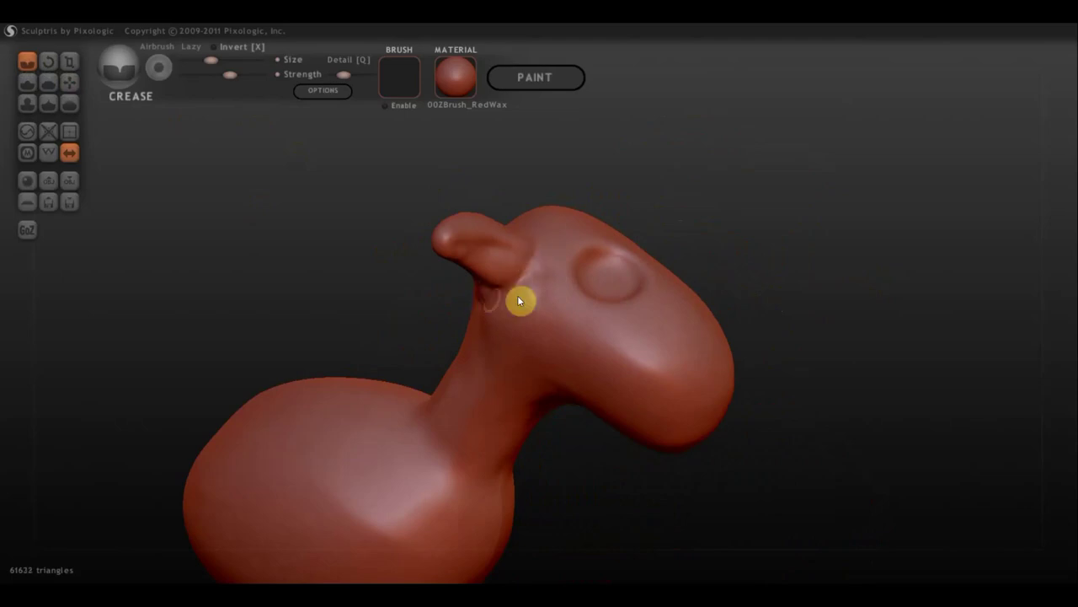
mouse_move(519, 301)
left_mouse_down()
mouse_move(703, 309)
mouse_move(574, 252)
left_mouse_up()
left_click_drag(559, 292, 555, 267)
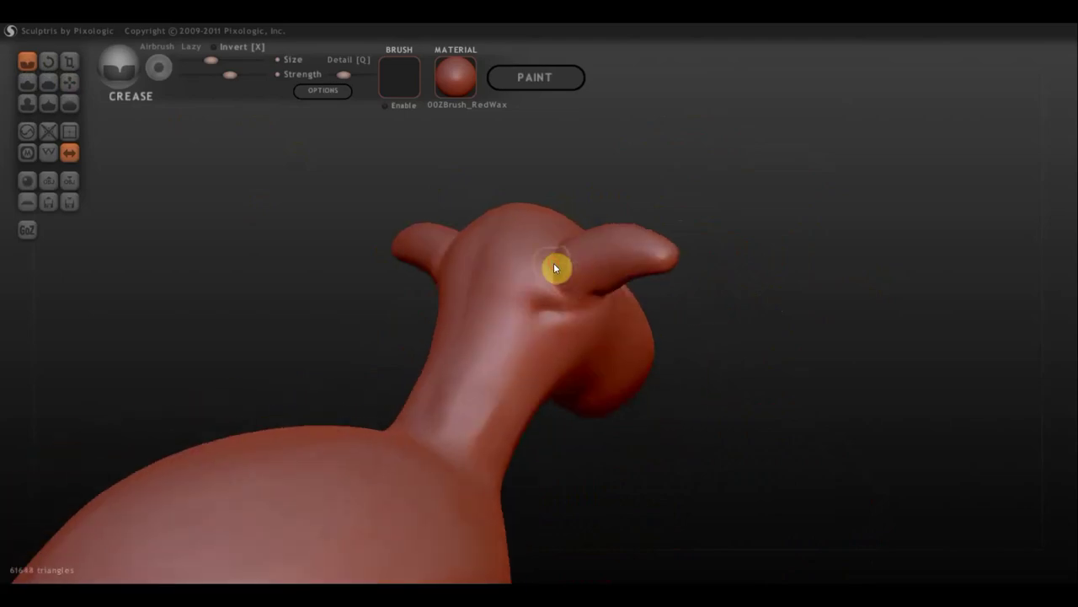
mouse_move(605, 311)
left_mouse_down()
mouse_move(620, 312)
mouse_move(568, 296)
mouse_move(345, 309)
mouse_move(311, 324)
mouse_move(474, 284)
mouse_move(515, 244)
mouse_move(483, 296)
mouse_move(505, 284)
mouse_move(464, 300)
mouse_move(496, 233)
mouse_move(500, 245)
mouse_move(491, 241)
left_mouse_up()
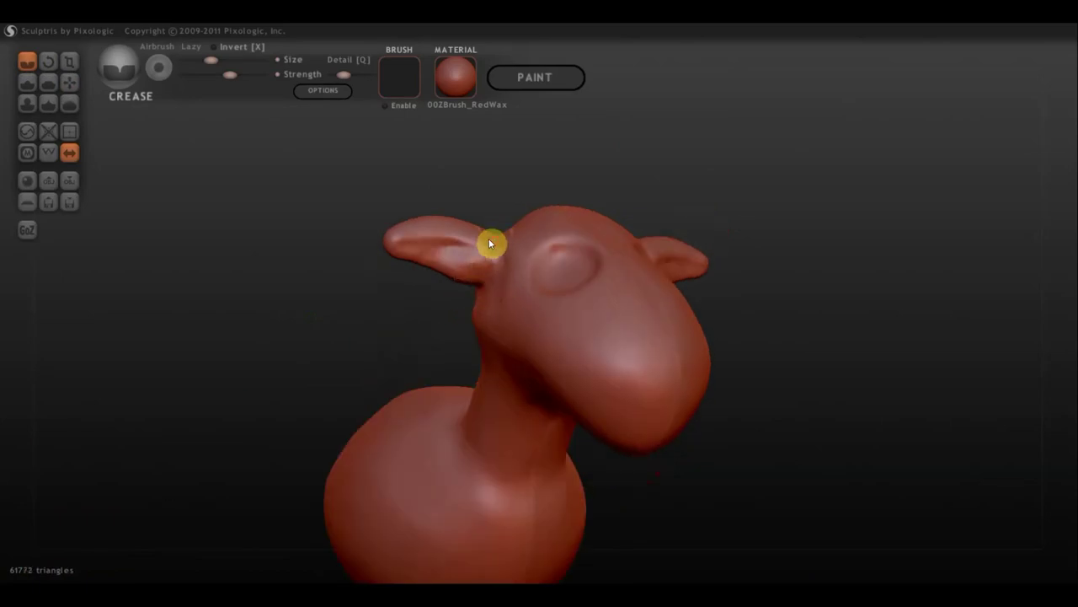
Nudge the ear-to-head junction with a larger Grab brush
left_click(70, 81)
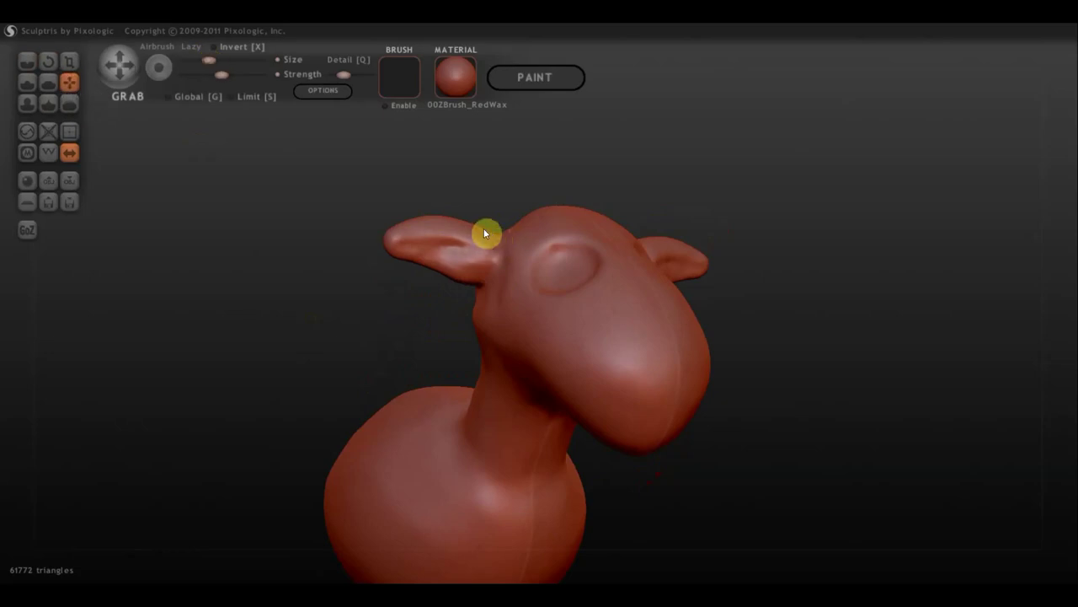
left_click_drag(227, 58, 220, 60)
left_click_drag(498, 240, 494, 267)
mouse_move(480, 277)
right_mouse_down()
mouse_move(437, 261)
mouse_move(520, 308)
mouse_move(705, 318)
right_mouse_up()
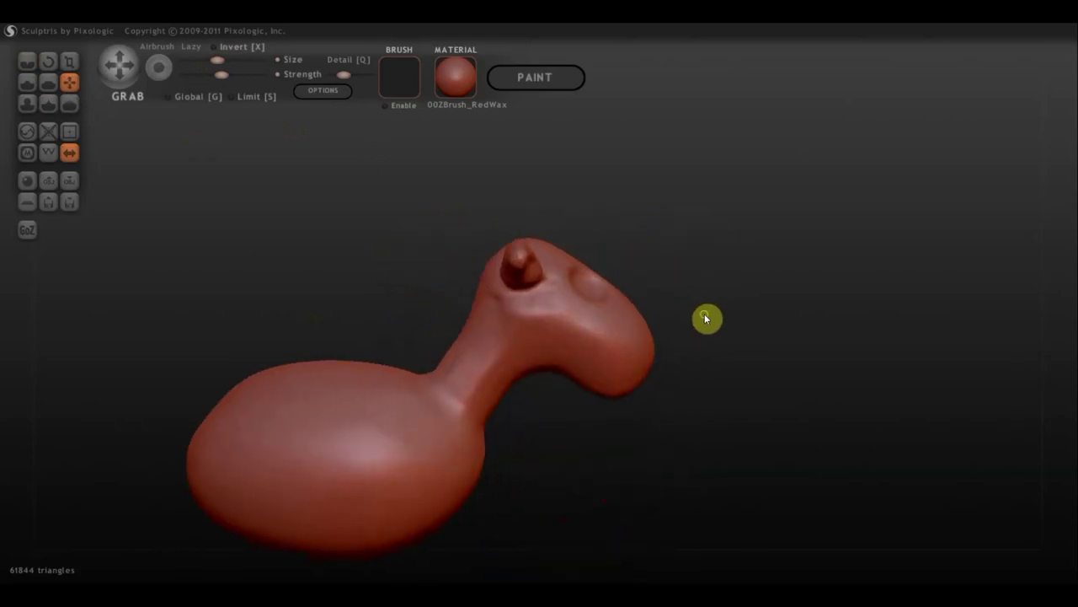
Sculpt a small dent on the side of the snout with the Draw brush
left_click(28, 82)
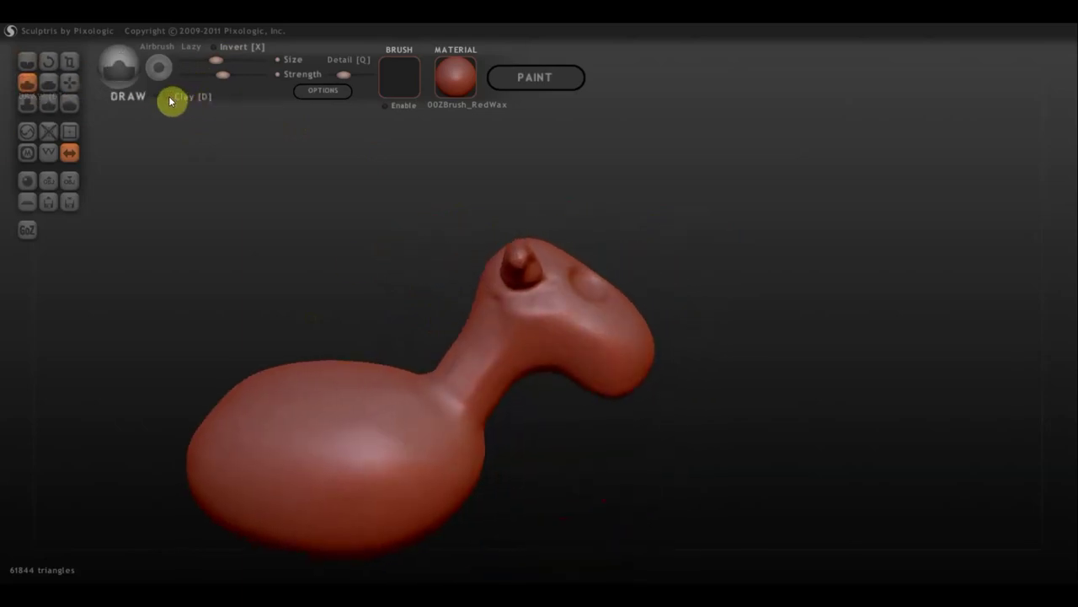
mouse_move(587, 334)
right_mouse_down()
mouse_move(539, 244)
mouse_move(598, 333)
right_mouse_up()
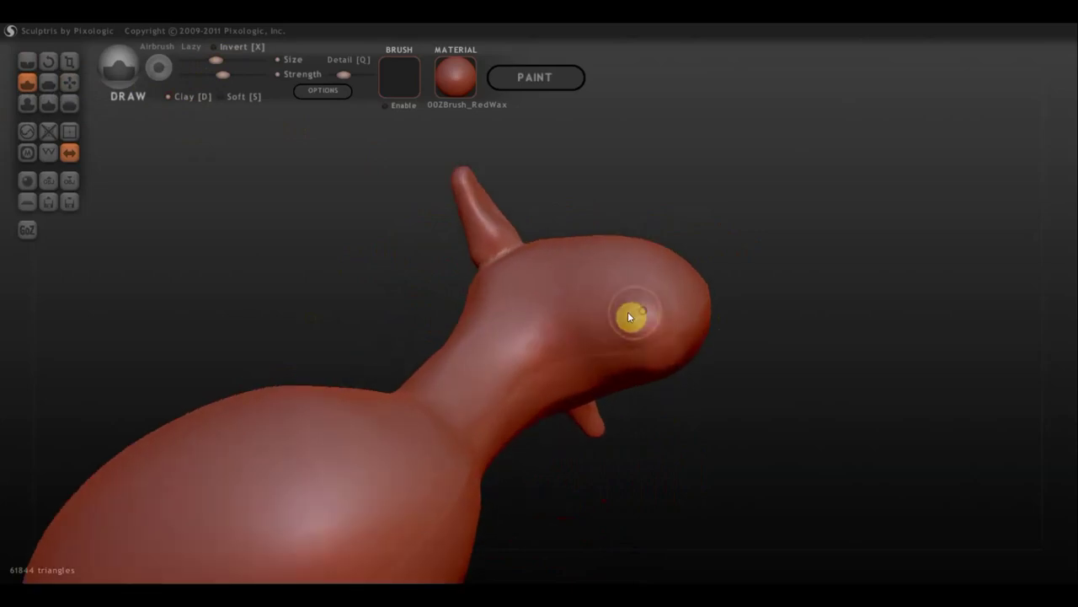
left_click_drag(631, 315, 623, 337)
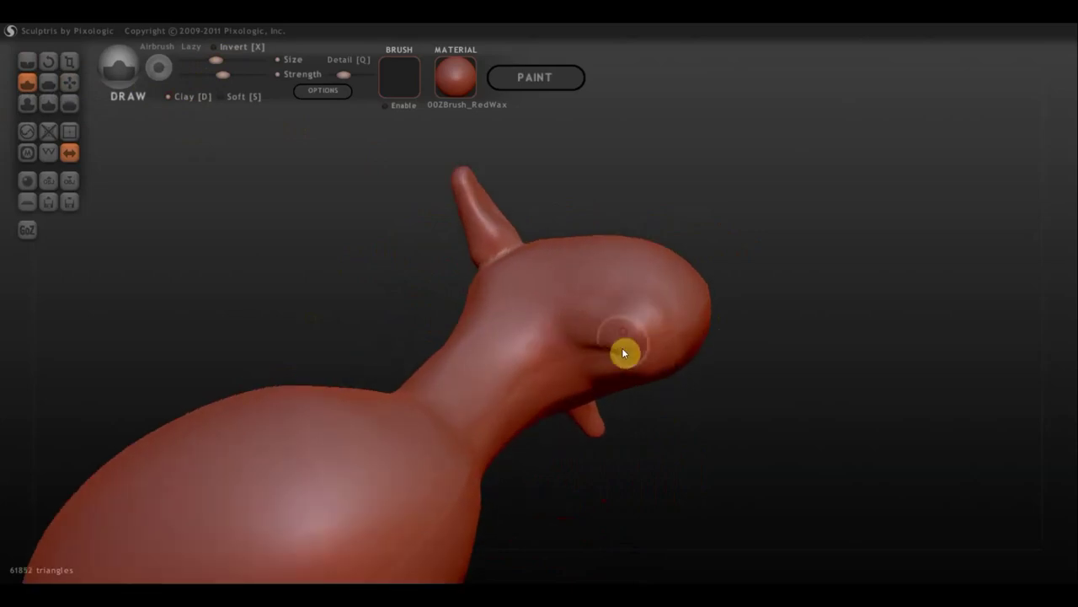
mouse_move(665, 384)
left_mouse_down()
mouse_move(688, 411)
mouse_move(669, 430)
mouse_move(600, 356)
mouse_move(634, 340)
left_mouse_up()
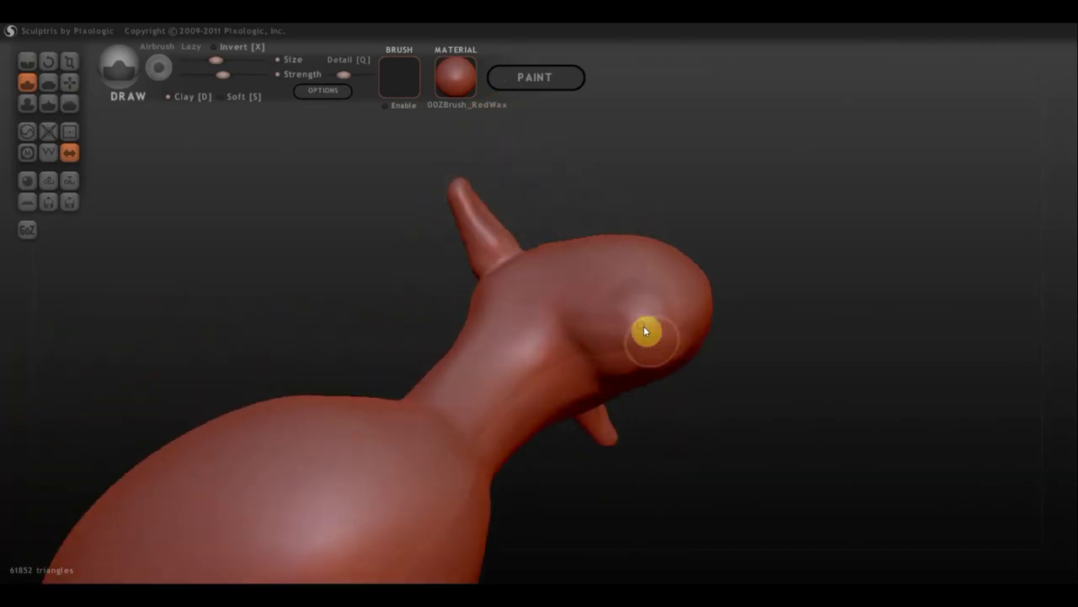
mouse_move(647, 339)
left_mouse_down()
mouse_move(701, 451)
mouse_move(435, 206)
left_mouse_up()
Carve Crease lines under the chin and along the lower lip, deepening the lip crease
left_click(26, 61)
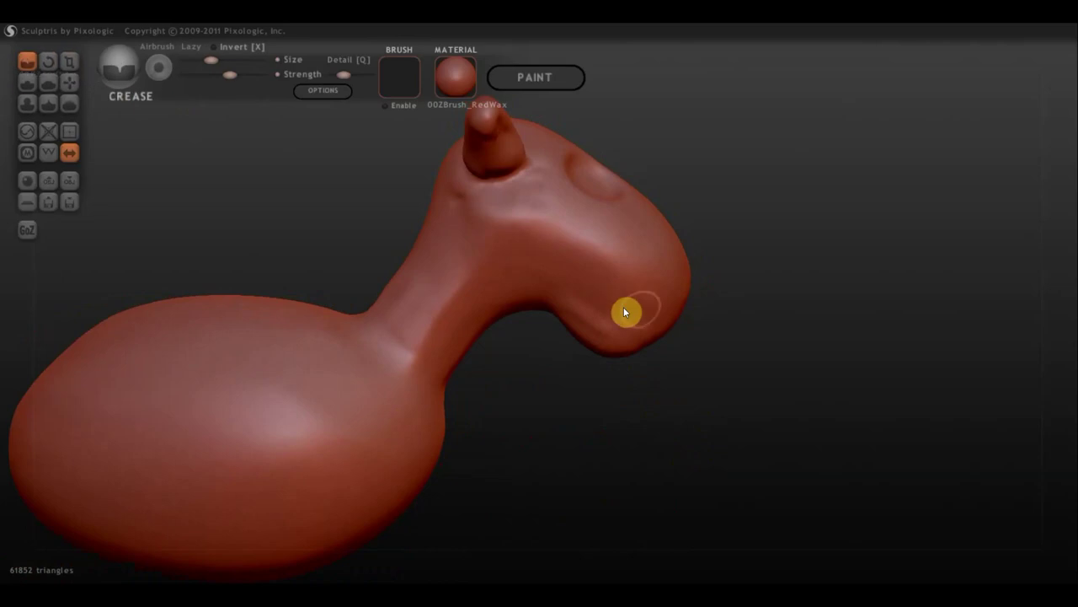
left_click_drag(560, 292, 652, 351)
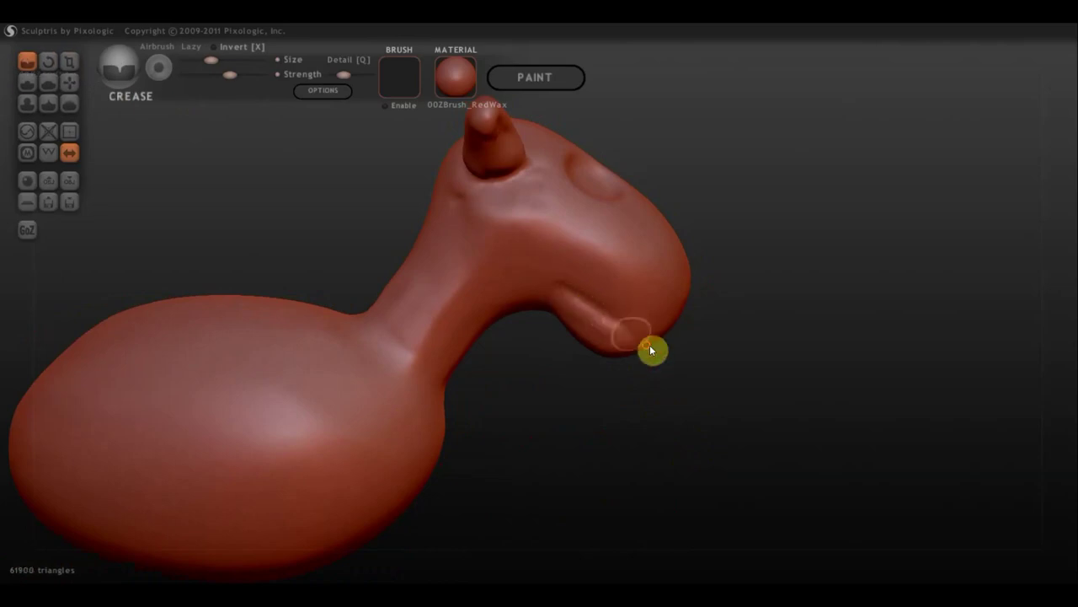
left_click_drag(577, 342, 478, 323)
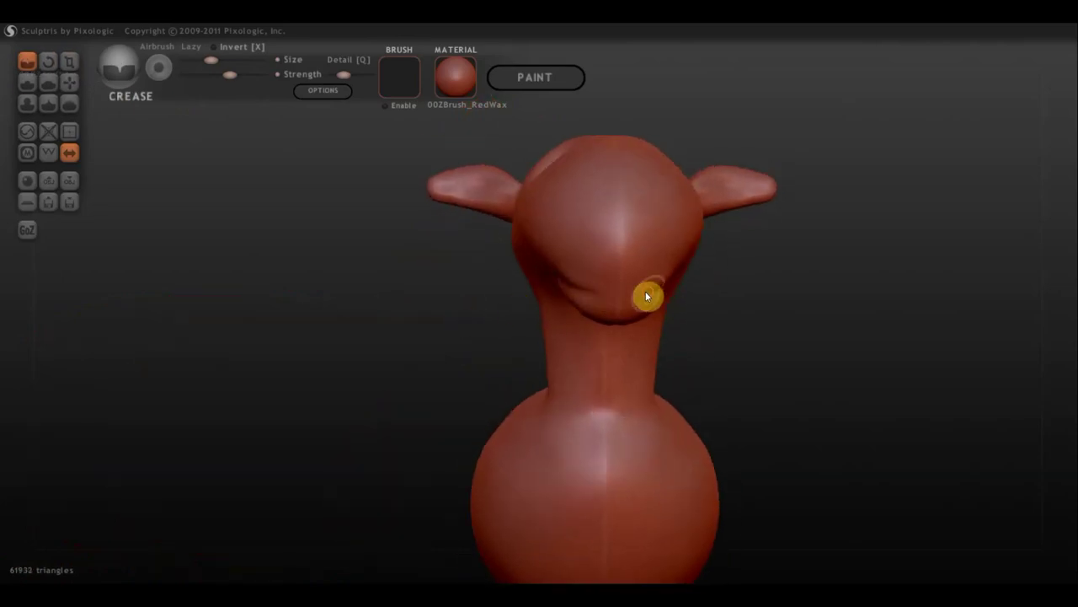
mouse_move(645, 291)
left_mouse_down()
mouse_move(578, 291)
mouse_move(668, 290)
left_mouse_up()
mouse_move(668, 291)
right_mouse_down()
mouse_move(492, 337)
mouse_move(566, 270)
right_mouse_up()
mouse_move(555, 278)
left_mouse_down()
mouse_move(530, 273)
mouse_move(484, 298)
mouse_move(503, 317)
left_mouse_up()
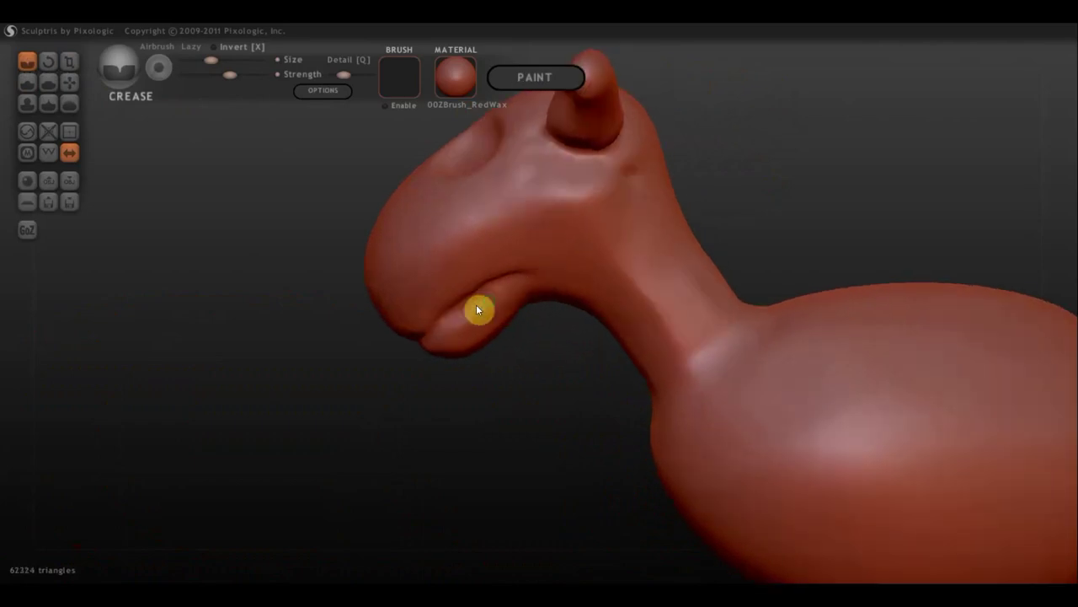
right_click_drag(479, 308, 504, 218)
Try the Grab and Rotate brushes, return to Crease, and orbit to see the head from behind
scroll(485, 285, "down", 2)
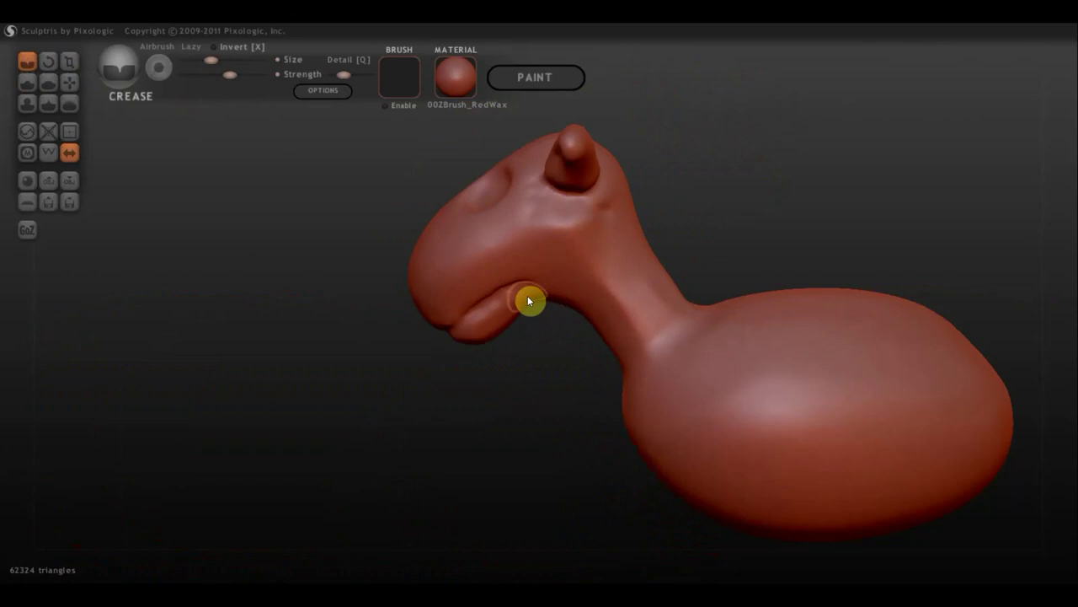
left_click(69, 82)
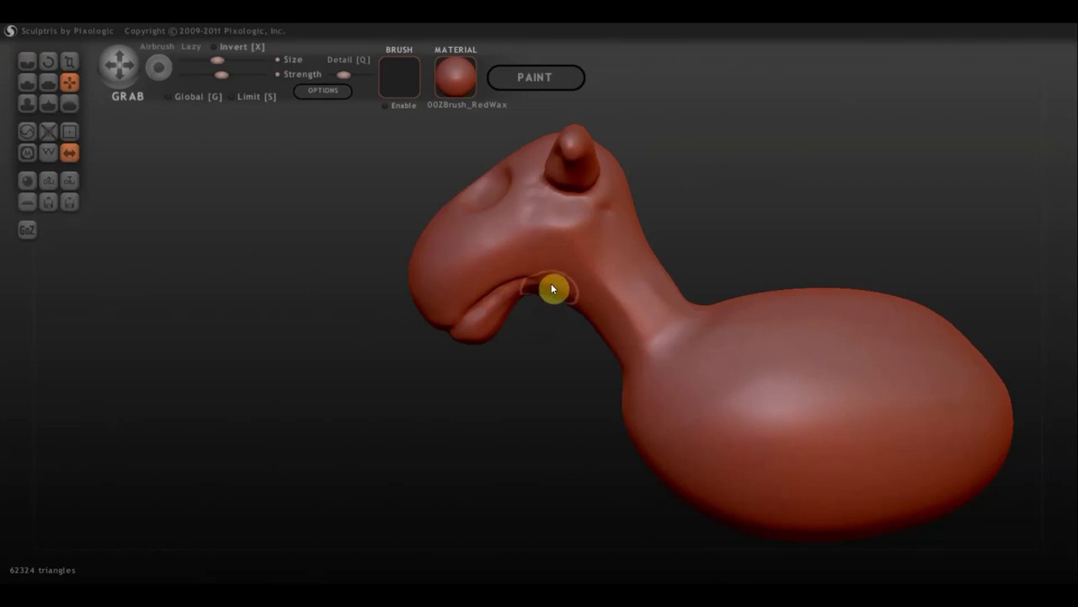
left_click(48, 62)
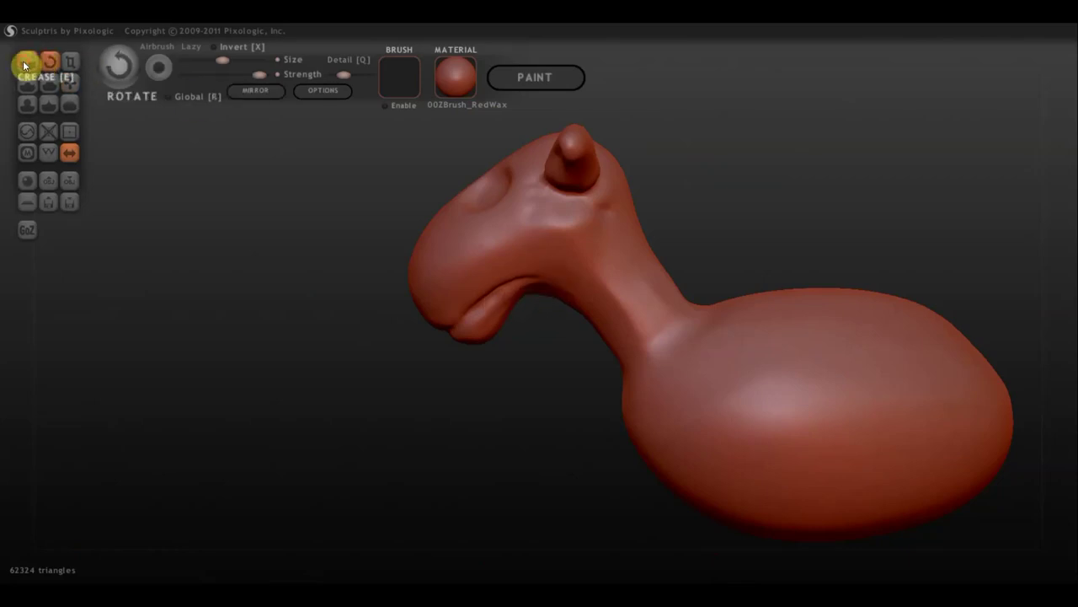
left_click(26, 62)
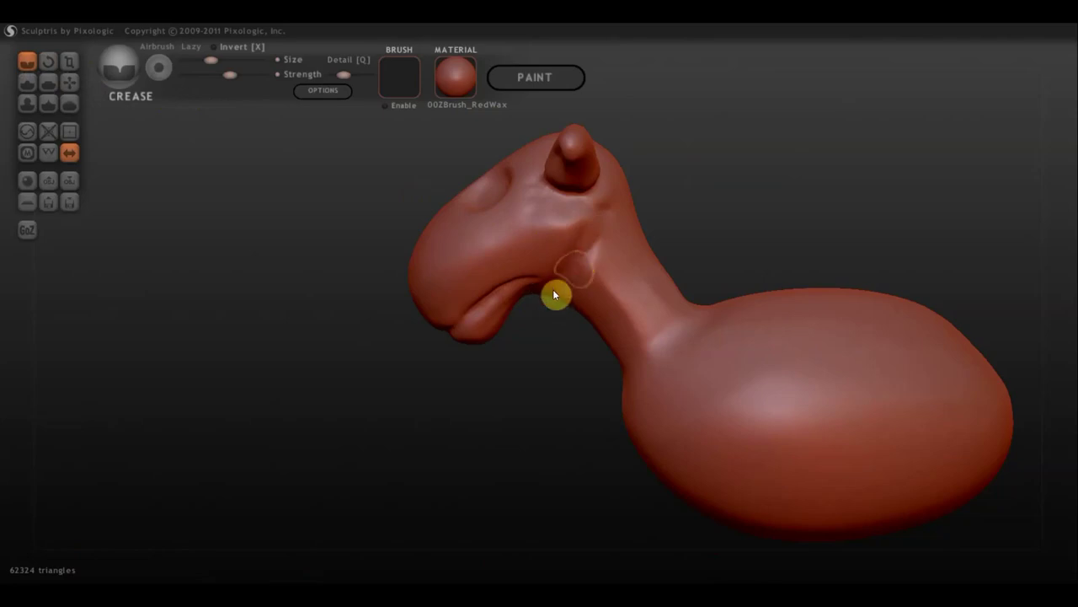
left_click_drag(615, 246, 650, 195)
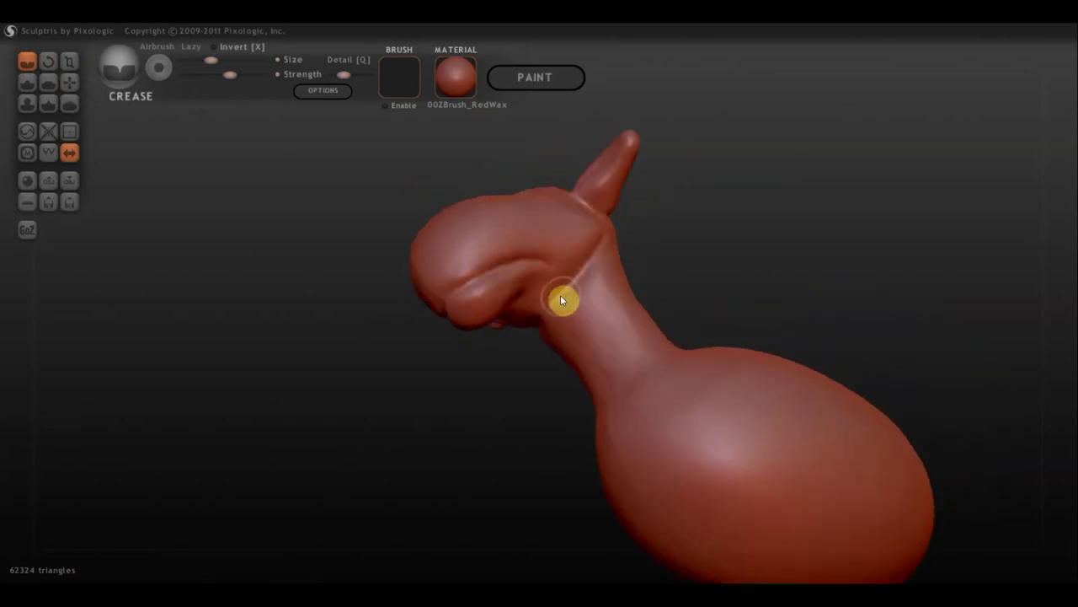
mouse_move(597, 292)
left_mouse_down()
mouse_move(533, 398)
mouse_move(534, 373)
mouse_move(429, 384)
mouse_move(399, 366)
left_mouse_up()
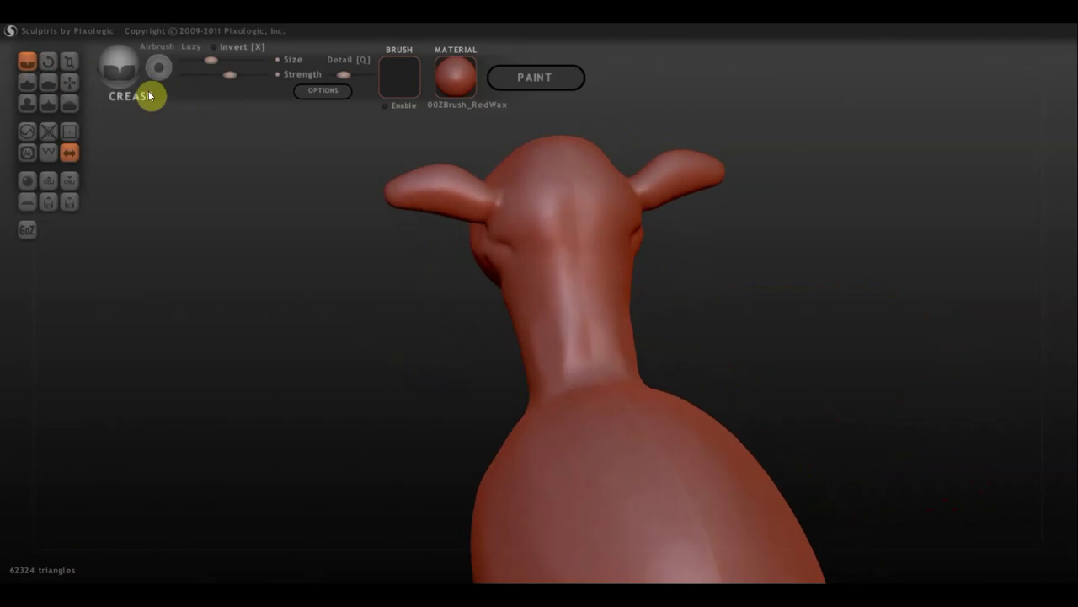
Inspect the goat from side and front angles with Grab active, then select the Draw brush
left_click(69, 82)
scroll(506, 301, "down", 3)
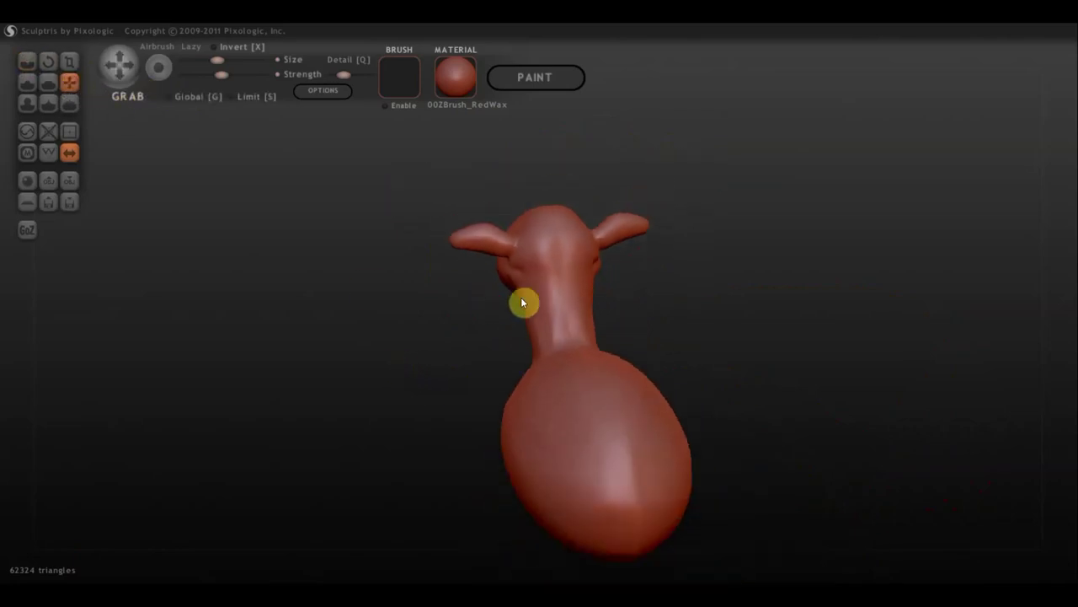
scroll(522, 303, "down", 2)
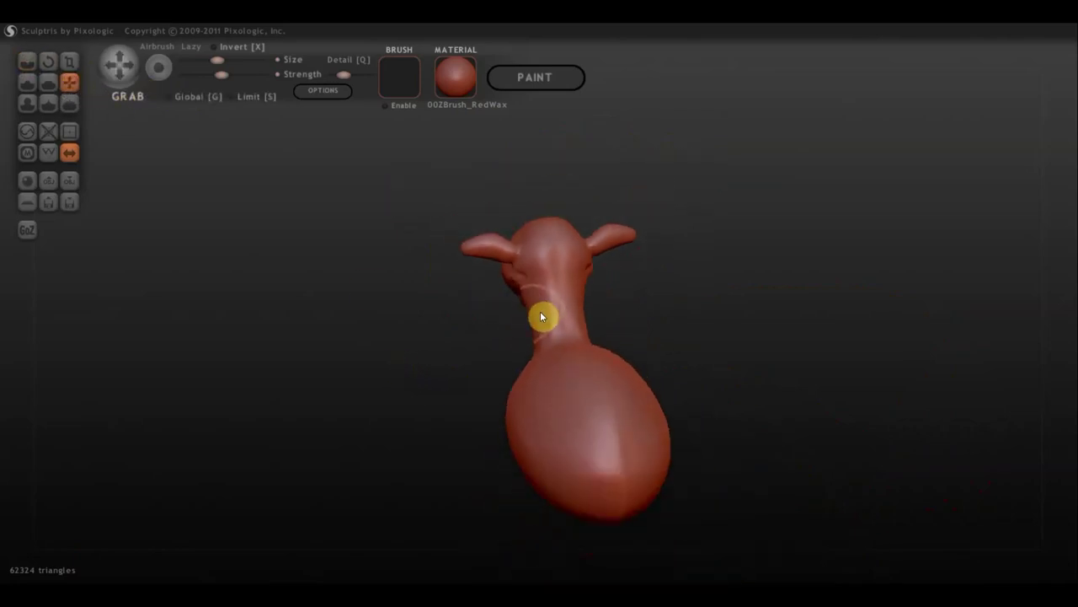
mouse_move(546, 311)
left_mouse_down()
mouse_move(655, 318)
mouse_move(761, 277)
mouse_move(700, 299)
mouse_move(717, 312)
mouse_move(708, 317)
mouse_move(719, 315)
mouse_move(650, 301)
mouse_move(709, 299)
mouse_move(757, 275)
left_mouse_up()
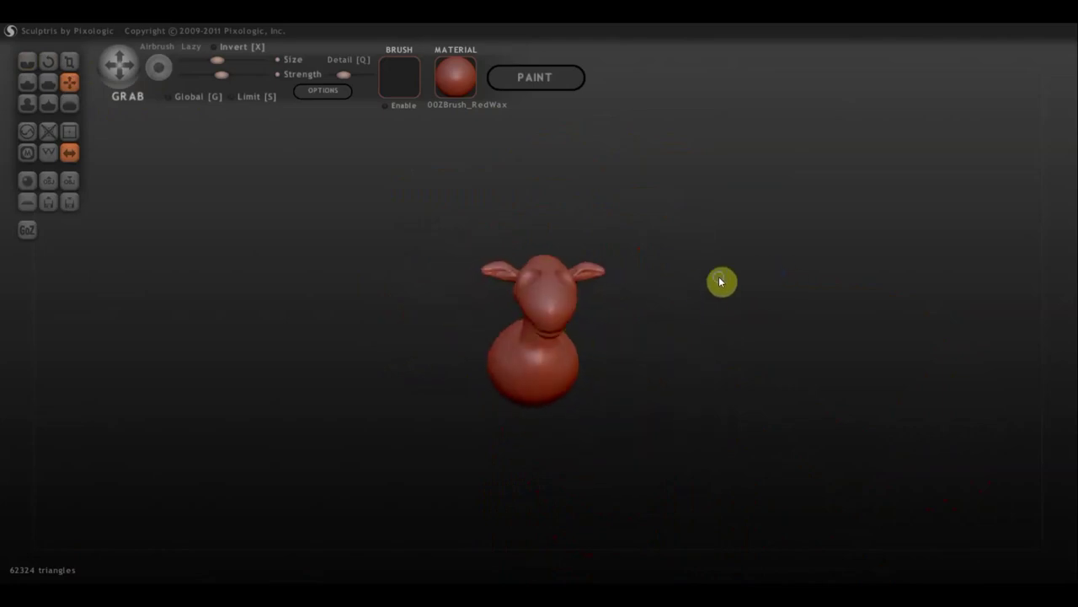
scroll(626, 277, "up", 3)
scroll(654, 294, "up", 2)
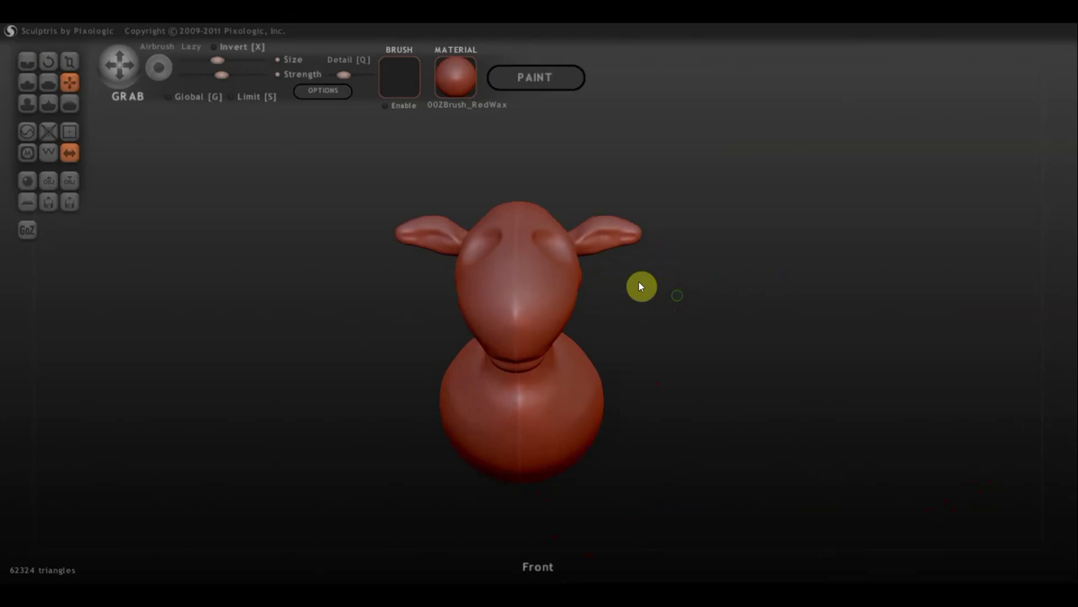
middle_click_drag(640, 287, 616, 275)
left_click_drag(626, 319, 471, 323)
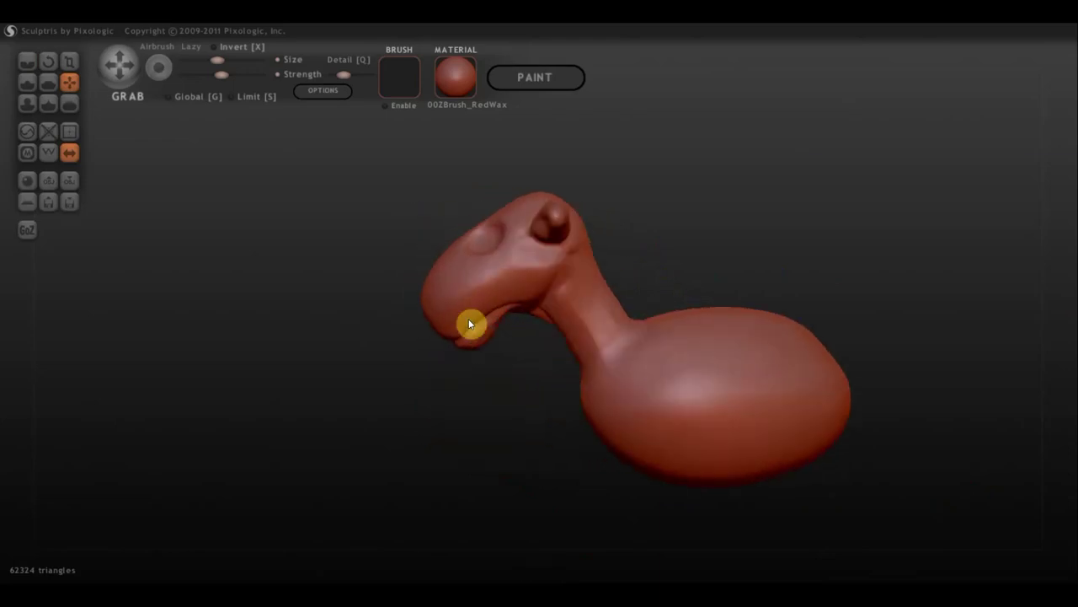
mouse_move(889, 299)
left_mouse_down()
mouse_move(717, 205)
mouse_move(743, 264)
mouse_move(651, 301)
left_mouse_up()
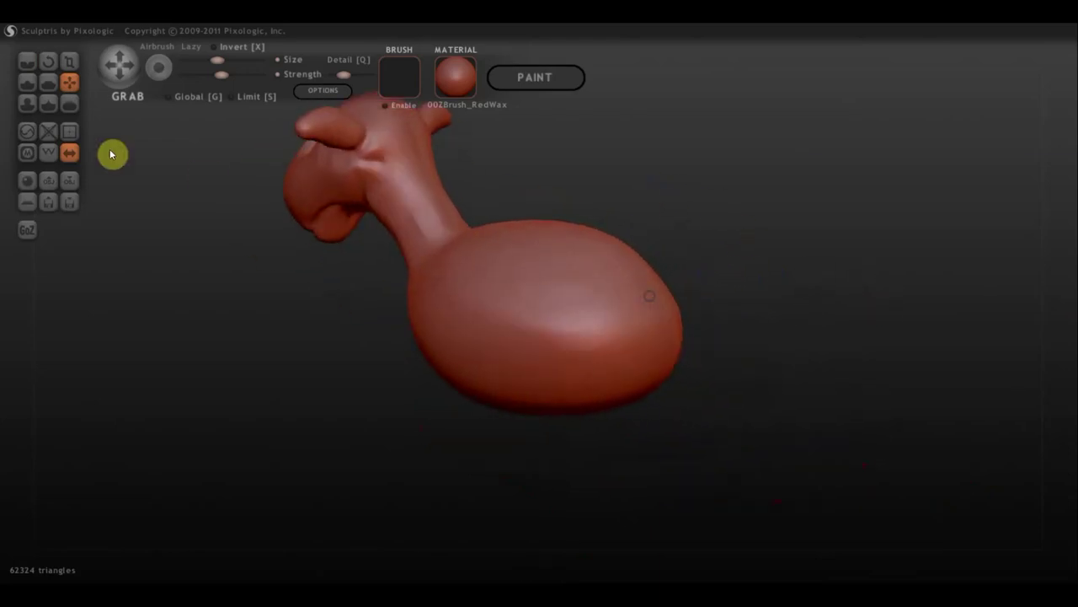
left_click(27, 82)
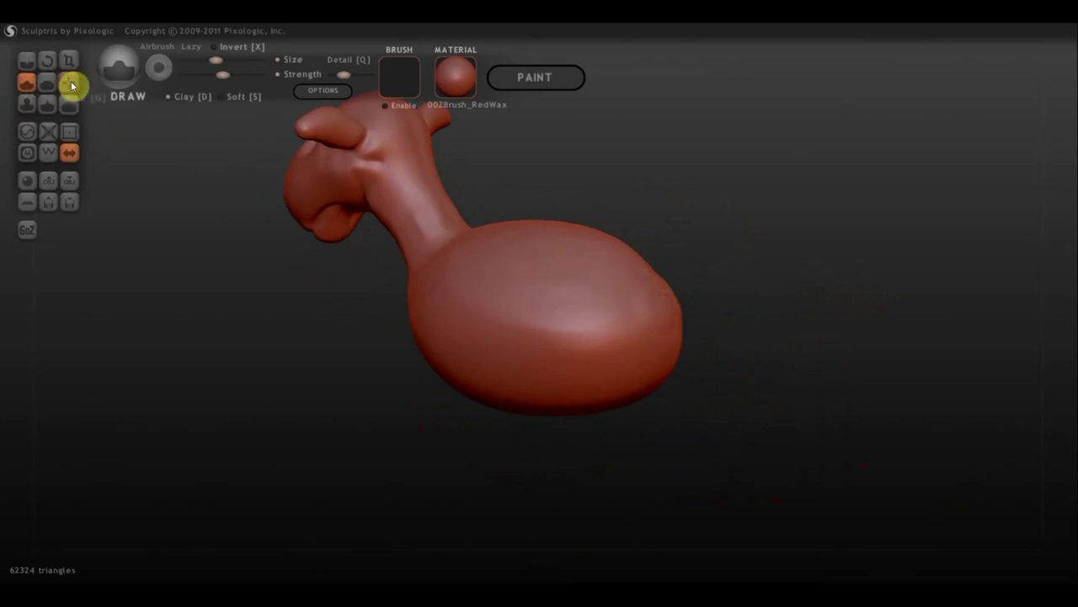
Toggle Clay, then use Grab to pull the rear stub out into a long tail
left_click(174, 98)
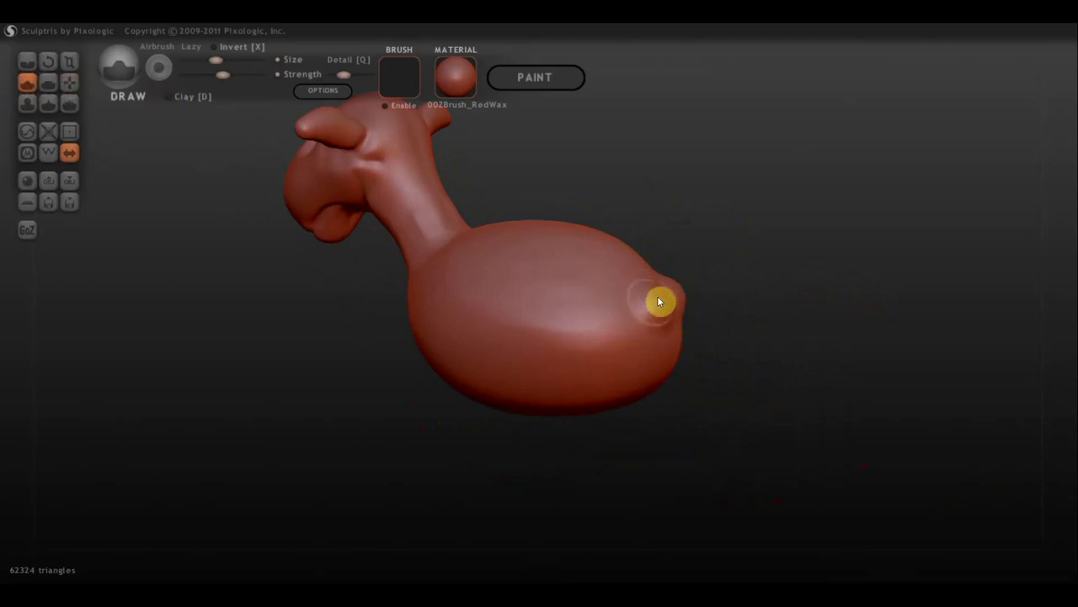
left_click_drag(798, 355, 634, 374)
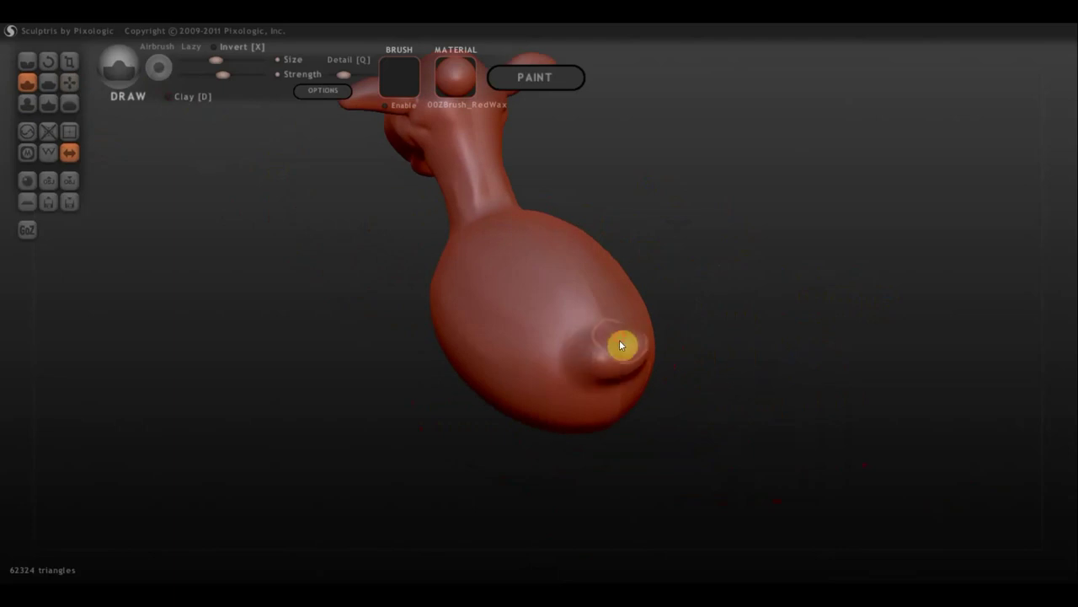
mouse_move(779, 367)
left_mouse_down()
mouse_move(875, 341)
mouse_move(683, 296)
left_mouse_up()
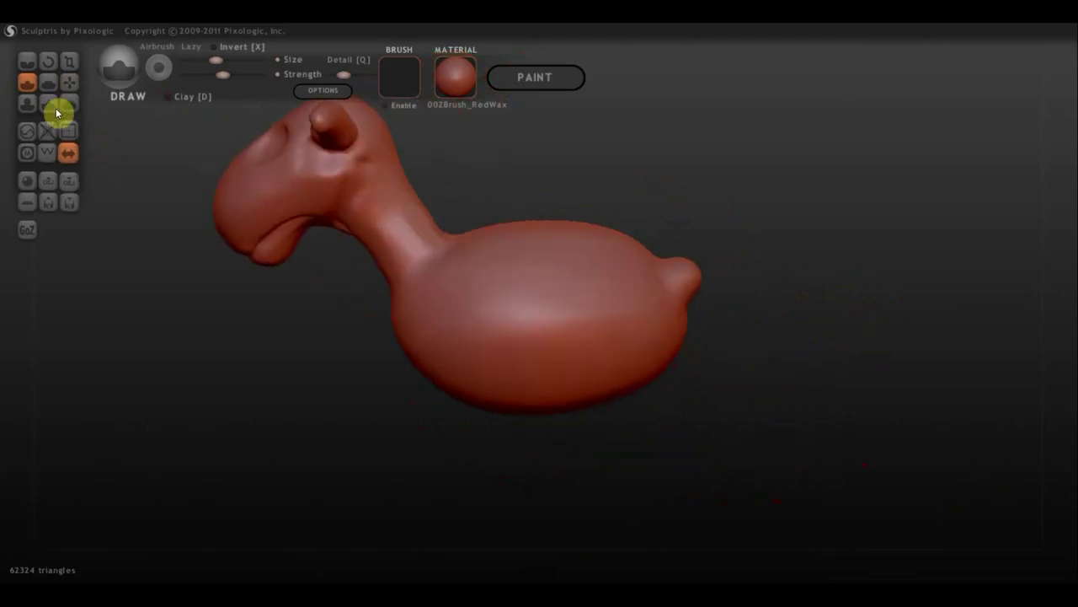
left_click(69, 82)
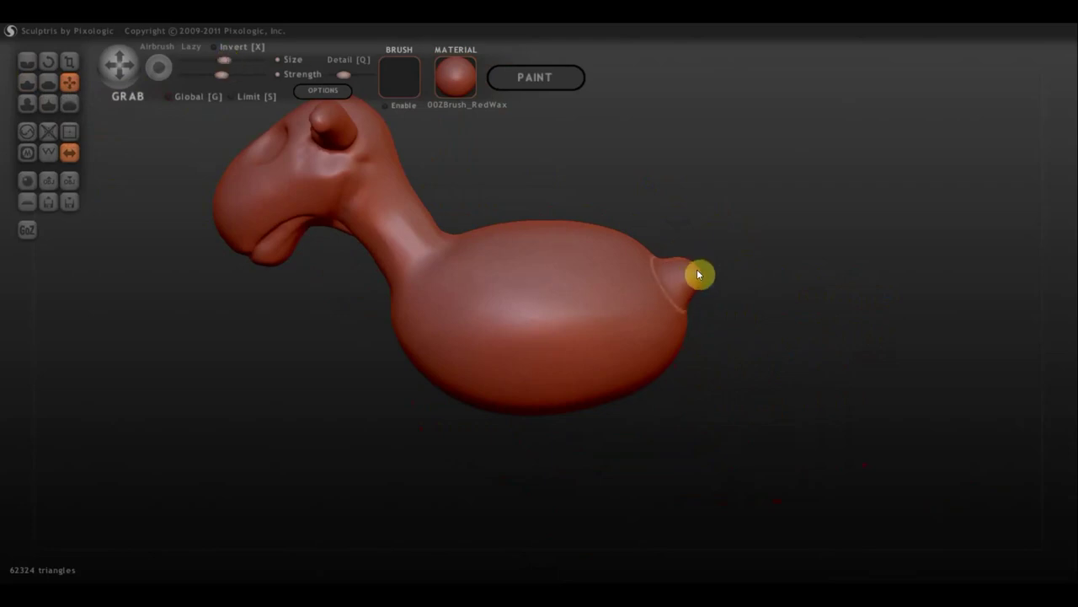
mouse_move(702, 272)
left_mouse_down()
mouse_move(768, 273)
mouse_move(792, 327)
left_mouse_up()
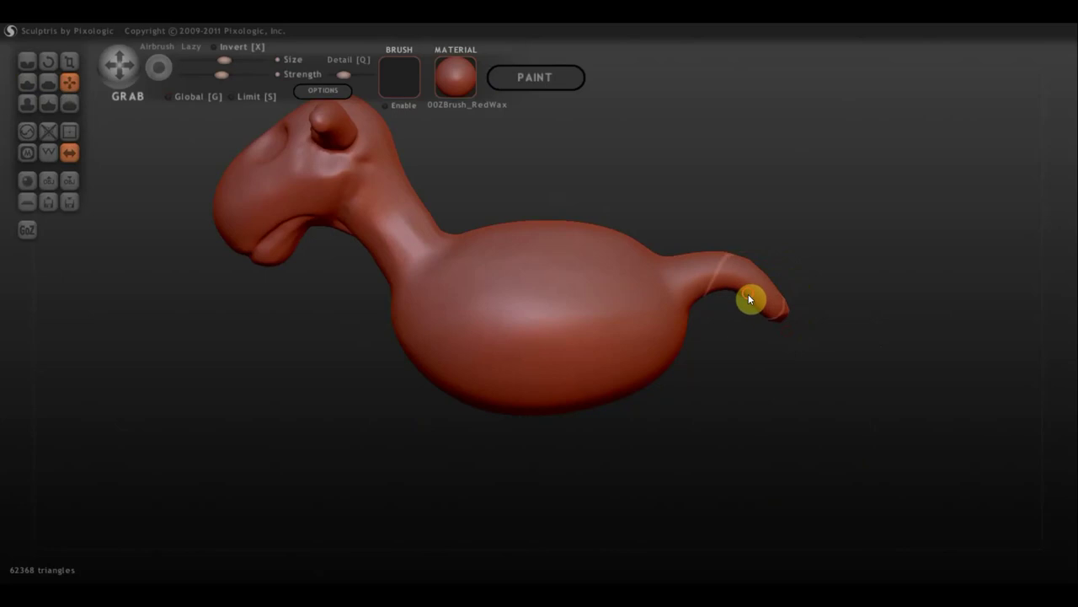
mouse_move(749, 294)
left_mouse_down()
mouse_move(752, 341)
mouse_move(736, 278)
left_mouse_up()
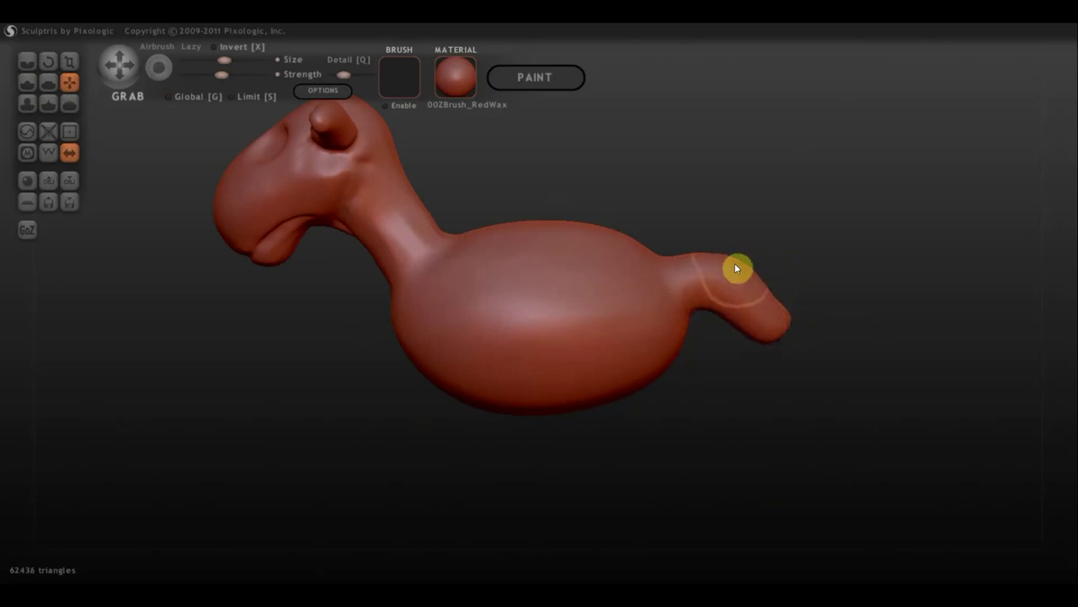
Undo an unwanted bulge at the tail joint and bend the tail tip into a downward hook
scroll(678, 261, "up", 3)
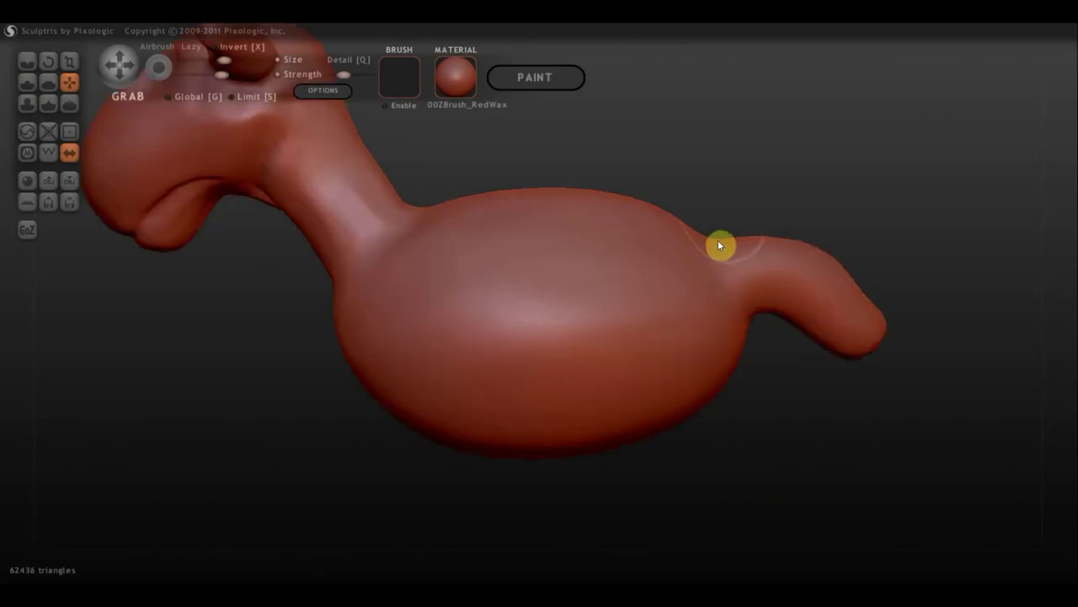
mouse_move(735, 270)
left_mouse_down()
mouse_move(763, 318)
mouse_move(740, 291)
left_mouse_up()
key("ctrl+z")
mouse_move(900, 320)
left_mouse_down()
mouse_move(871, 337)
mouse_move(849, 312)
mouse_move(873, 345)
mouse_move(855, 376)
mouse_move(782, 397)
mouse_move(556, 406)
mouse_move(594, 375)
mouse_move(557, 386)
mouse_move(578, 385)
mouse_move(577, 438)
mouse_move(623, 432)
left_mouse_up()
scroll(559, 384, "up", 3)
scroll(623, 433, "down", 5)
mouse_move(742, 419)
left_mouse_down()
mouse_move(914, 342)
mouse_move(838, 333)
mouse_move(758, 356)
left_mouse_up()
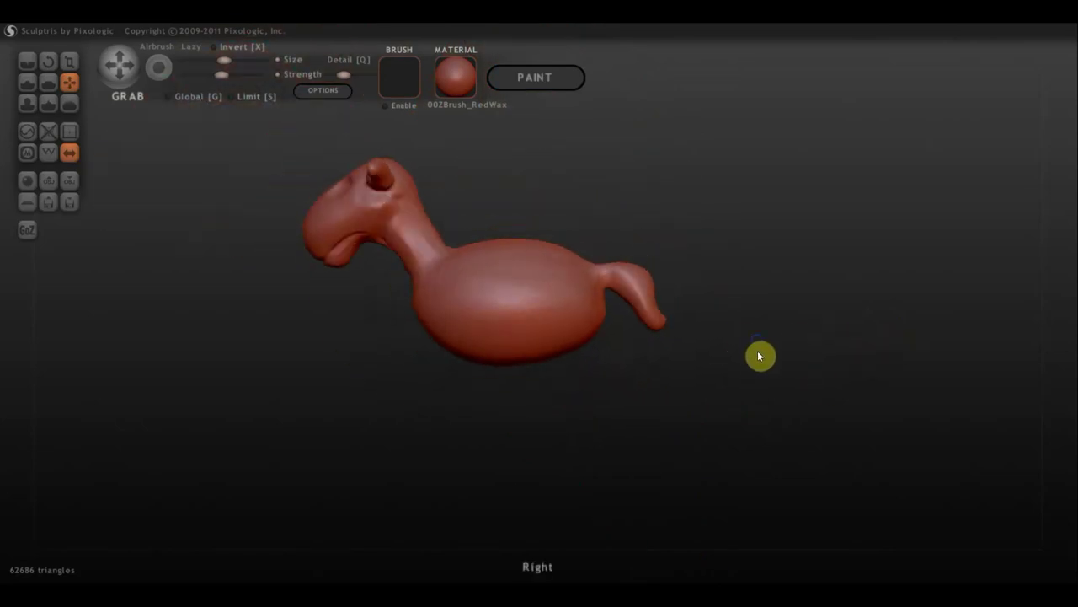
With Draw, raise mirrored front and rear leg bumps on the underside of the body
left_click(27, 82)
mouse_move(441, 276)
left_mouse_down()
mouse_move(477, 197)
mouse_move(495, 257)
mouse_move(648, 218)
mouse_move(665, 227)
left_mouse_up()
scroll(454, 278, "up", 3)
scroll(359, 221, "up", 3)
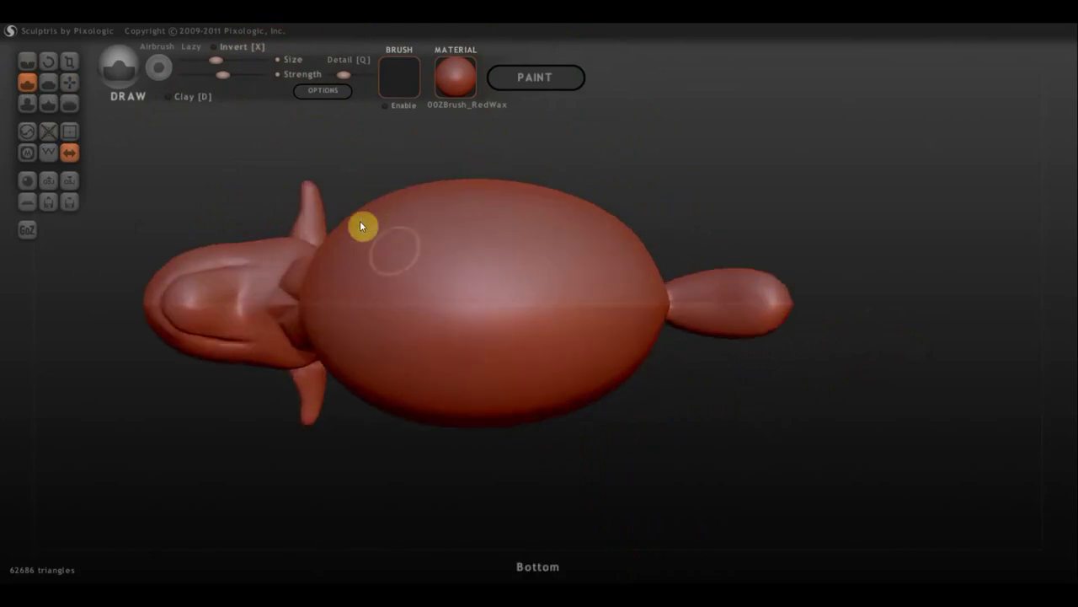
mouse_move(371, 233)
left_mouse_down()
mouse_move(389, 228)
mouse_move(378, 241)
mouse_move(368, 224)
mouse_move(393, 227)
mouse_move(373, 216)
mouse_move(373, 238)
mouse_move(395, 217)
mouse_move(451, 236)
left_mouse_up()
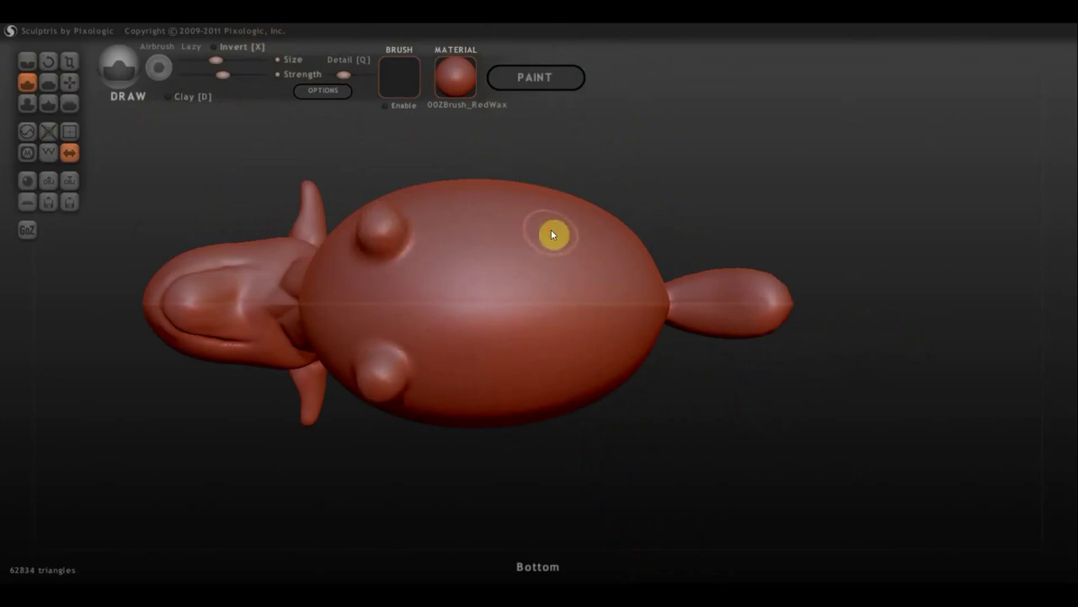
mouse_move(550, 229)
left_mouse_down()
mouse_move(551, 215)
mouse_move(562, 244)
mouse_move(543, 220)
mouse_move(547, 236)
mouse_move(562, 229)
left_mouse_up()
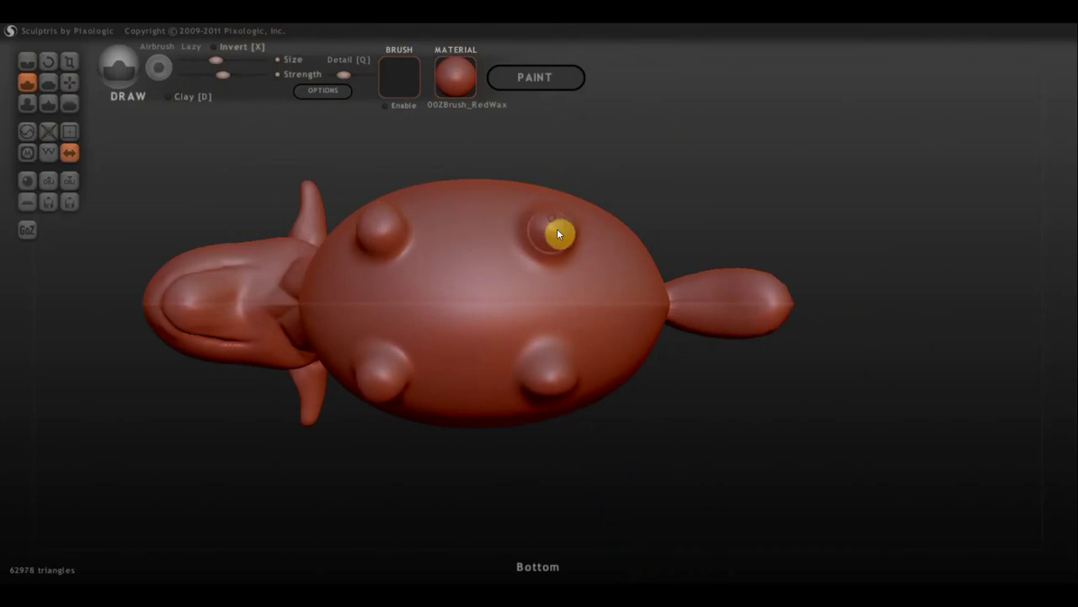
mouse_move(557, 229)
right_mouse_down()
mouse_move(590, 380)
mouse_move(578, 361)
right_mouse_up()
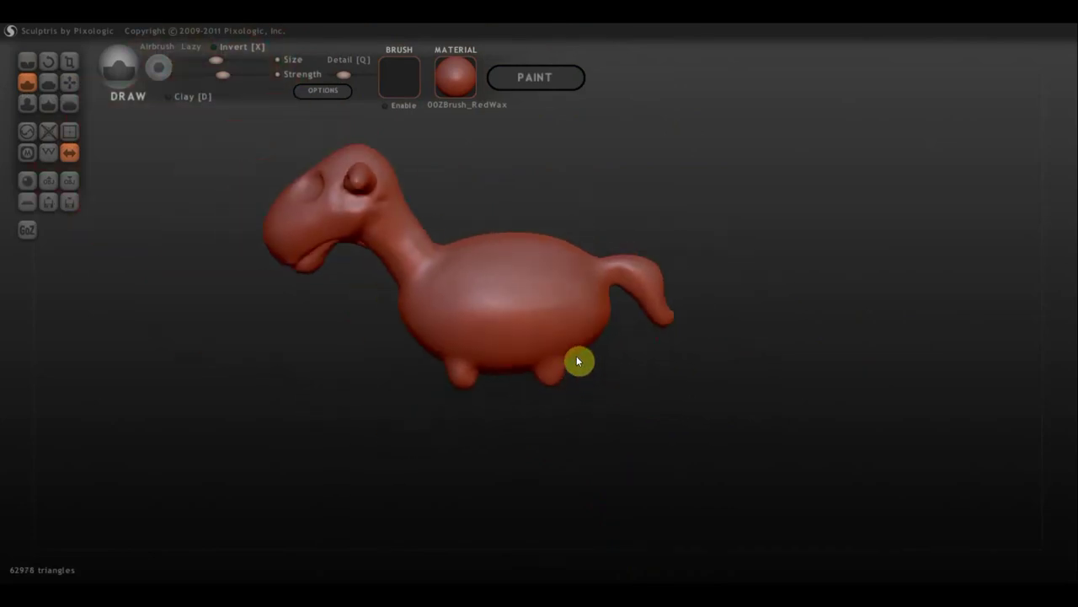
Pull a horn up from the head with Grab, then stretch the front leg downward at a smaller size
left_click(72, 83)
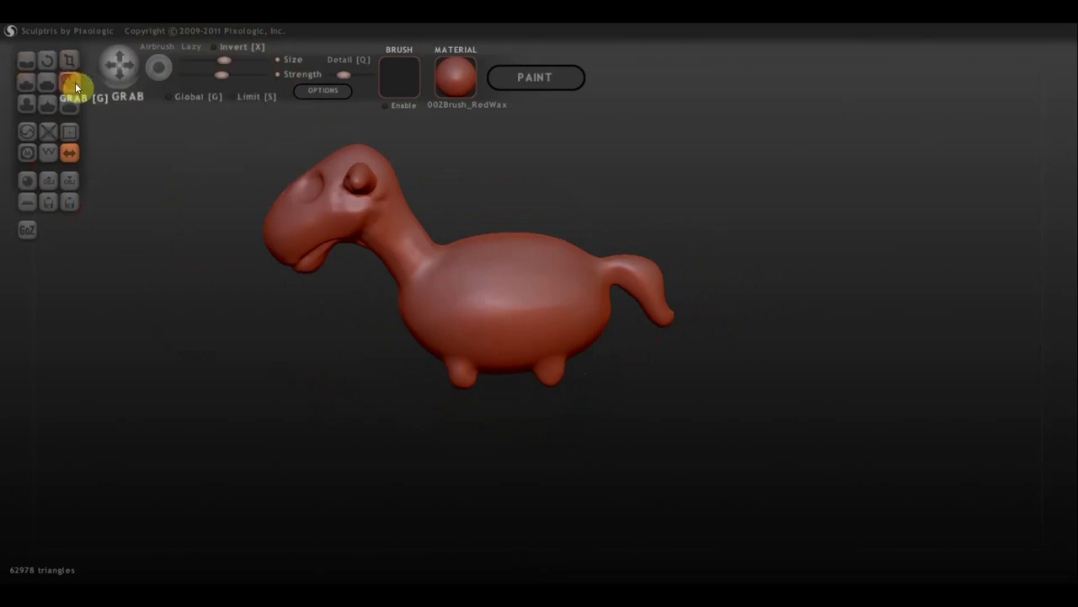
left_click_drag(358, 178, 370, 139)
mouse_move(385, 284)
right_mouse_down()
mouse_move(345, 289)
mouse_move(291, 205)
right_mouse_up()
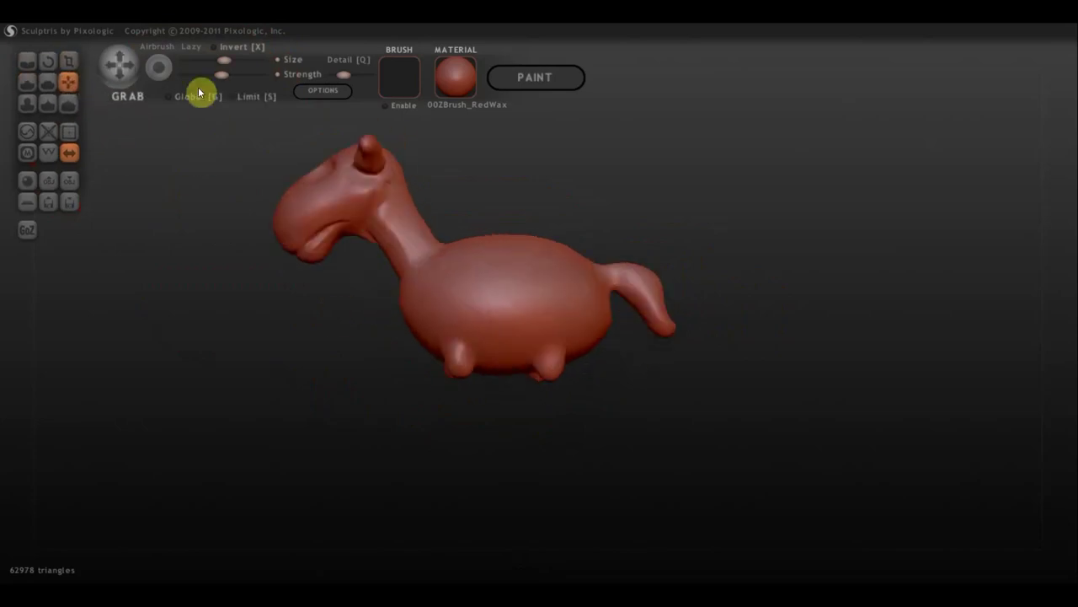
left_click_drag(223, 60, 215, 60)
scroll(470, 360, "up", 2)
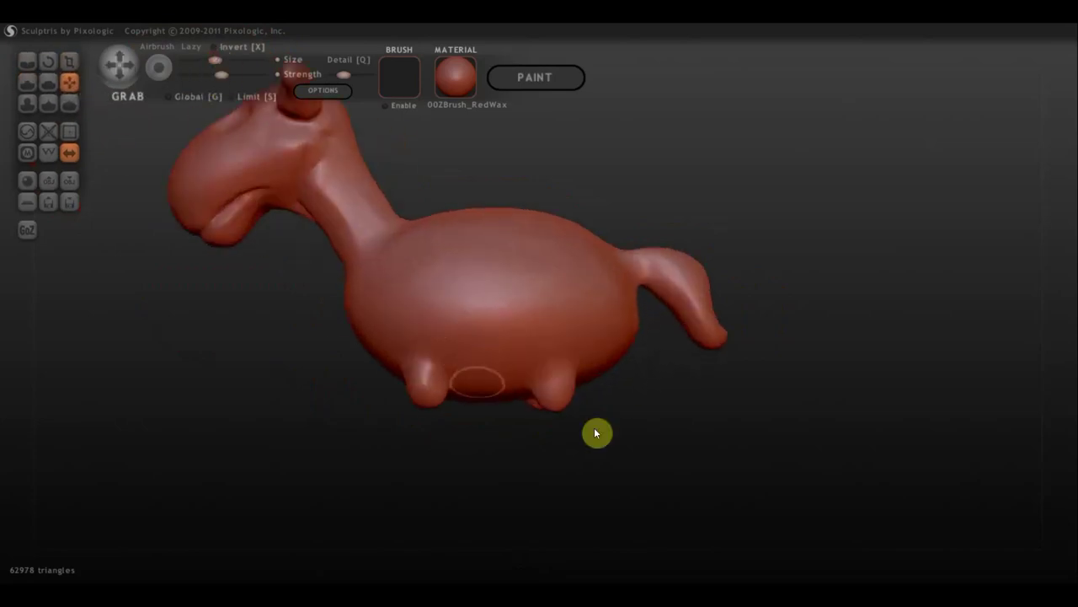
right_click_drag(661, 421, 519, 427)
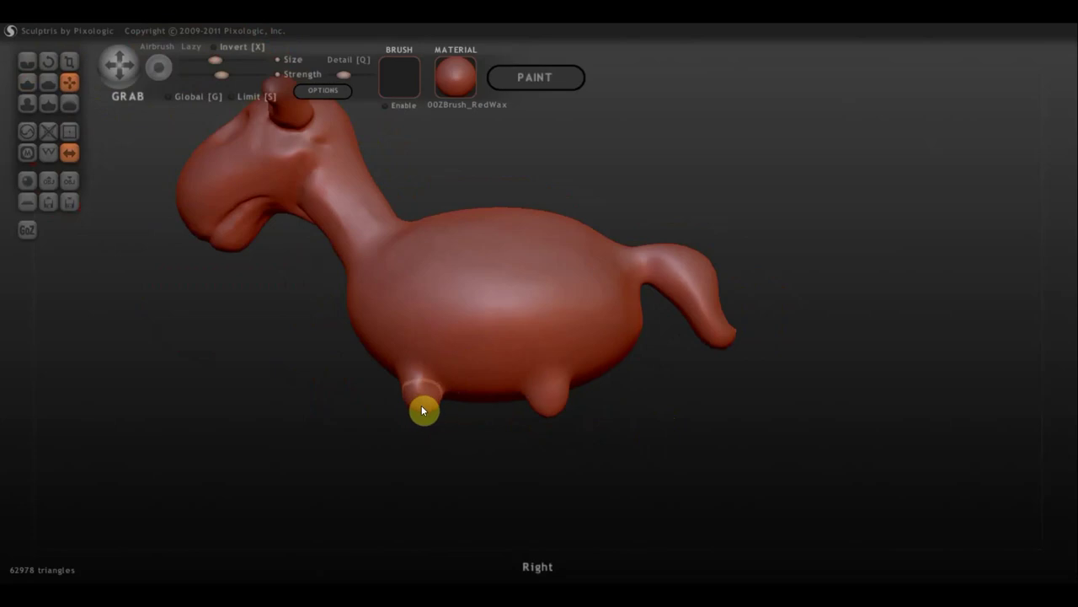
right_click_drag(422, 409, 433, 405)
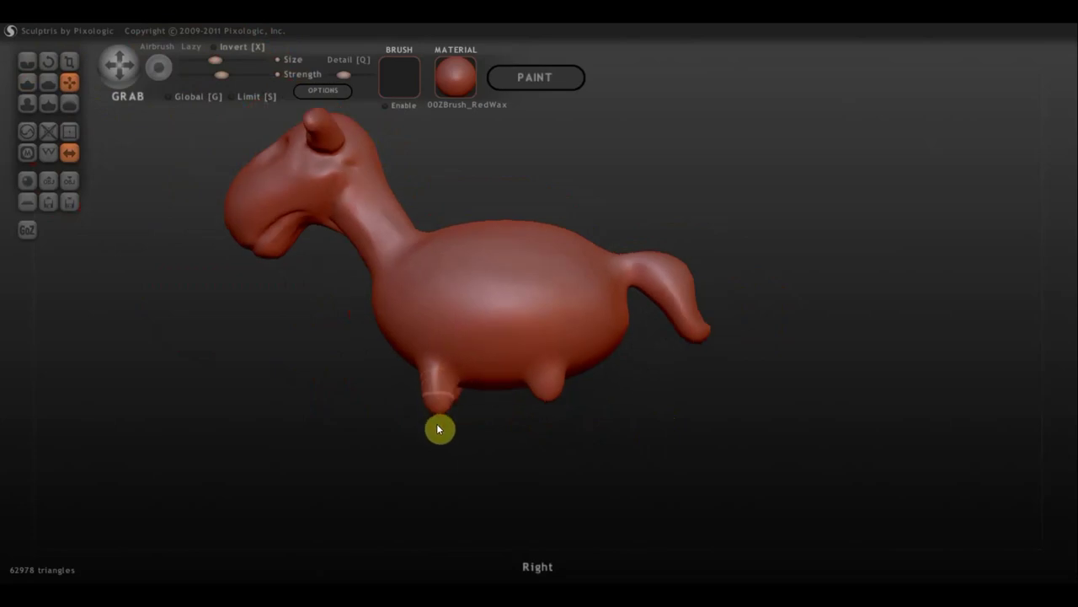
left_click_drag(437, 429, 437, 468)
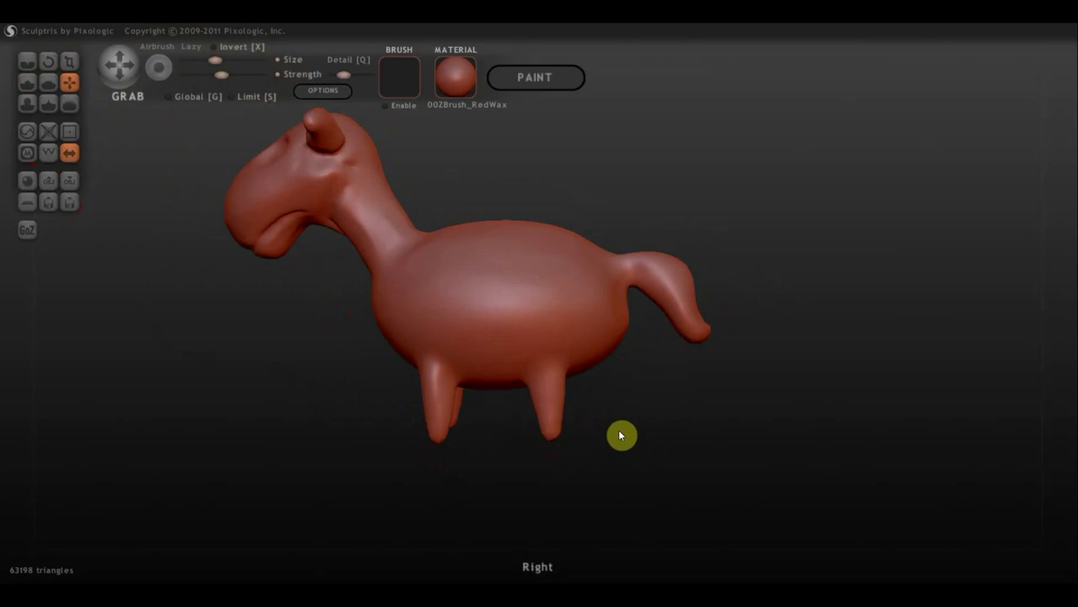
scroll(627, 423, "down", 2)
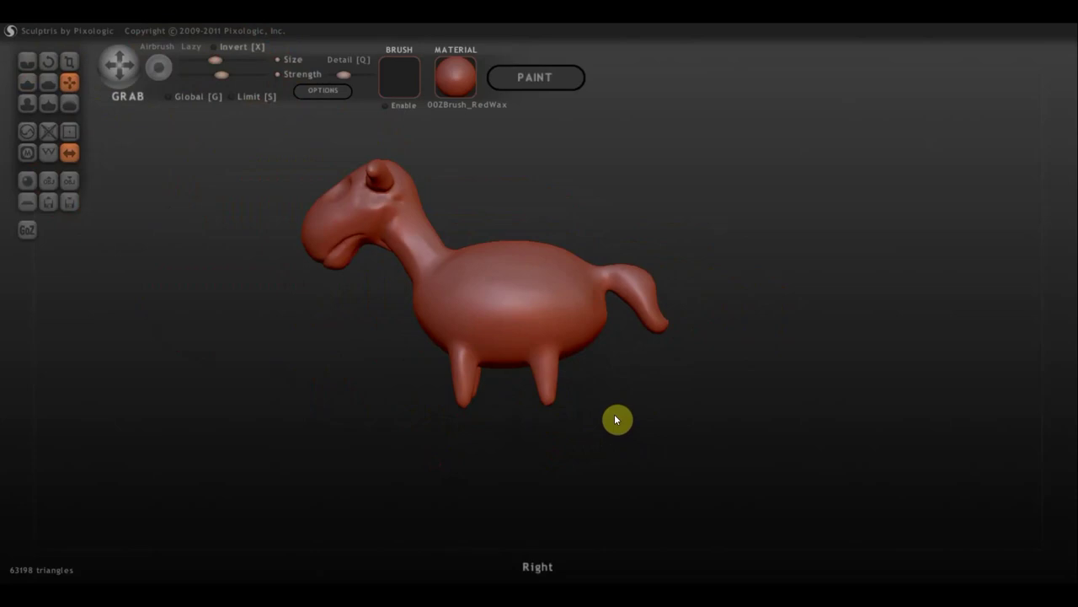
Undo three times to remove both leg extensions and the tube on the head
key("ctrl+z")
key("ctrl+z")
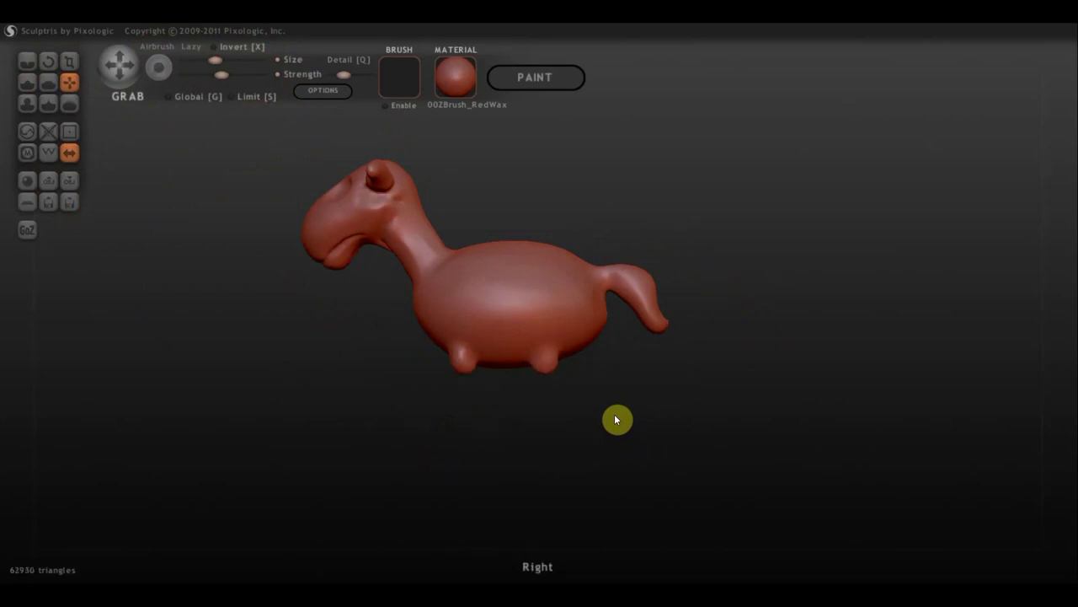
key("ctrl+z")
key("ctrl+z")
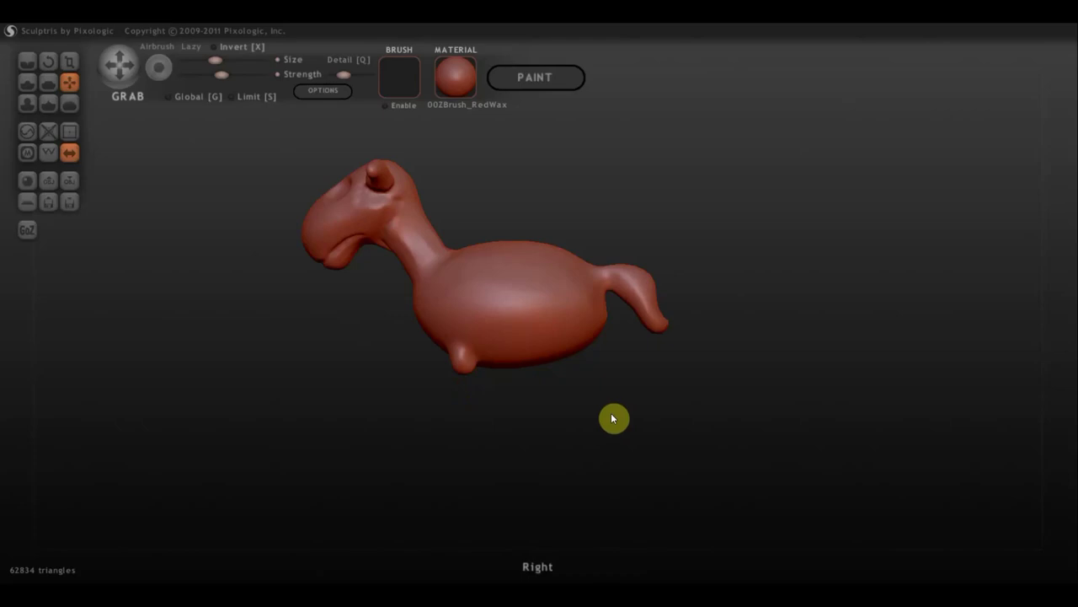
key("ctrl+z")
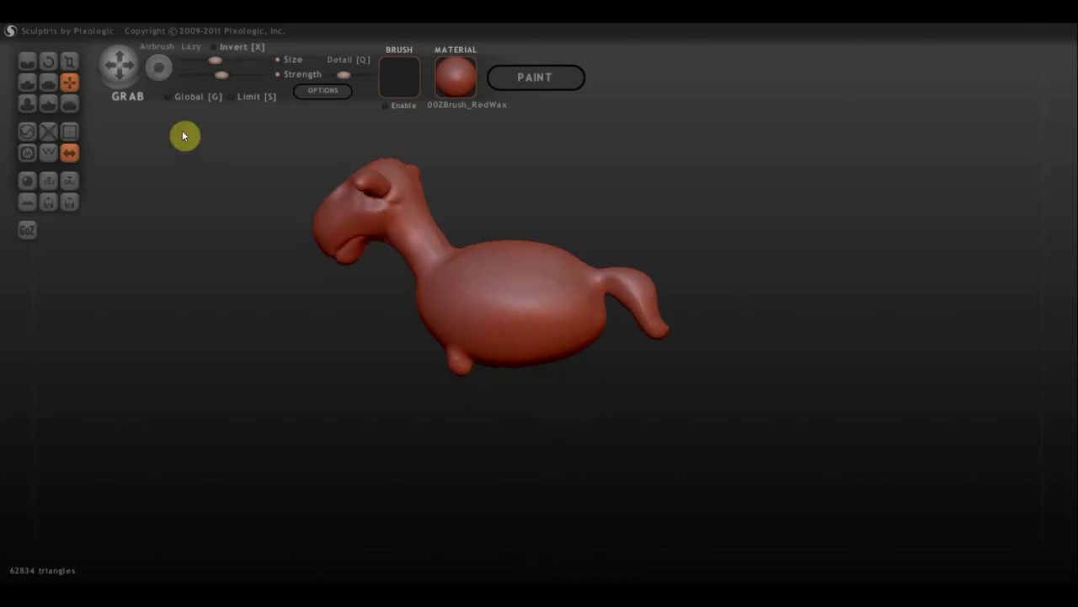
With a larger Grab brush, lift the neck underside and tail base and reshape the body outline
left_click(232, 60)
scroll(588, 323, "up", 2)
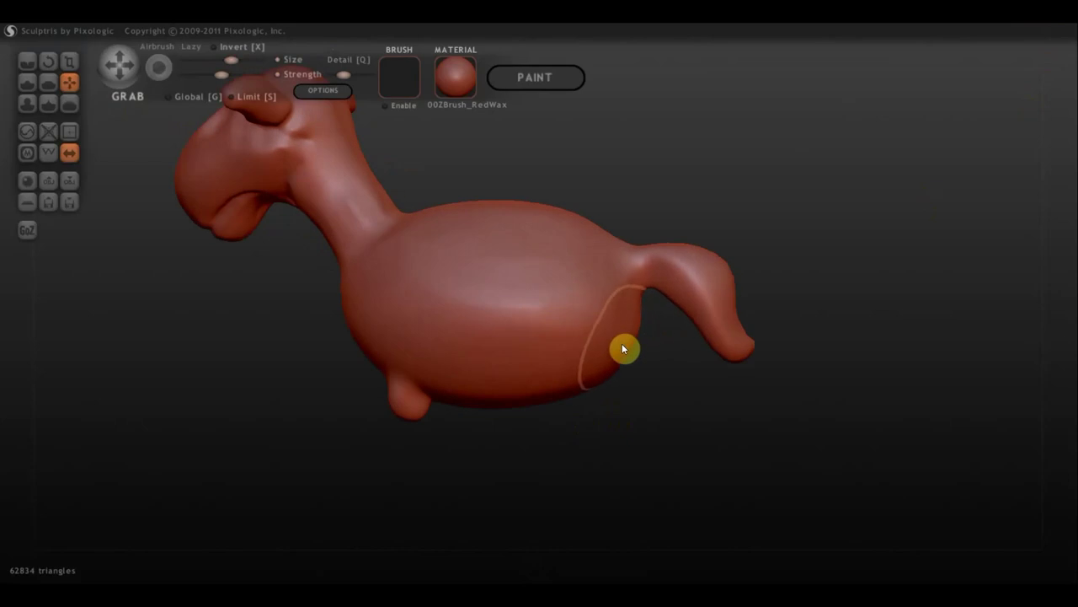
left_click_drag(649, 358, 660, 348)
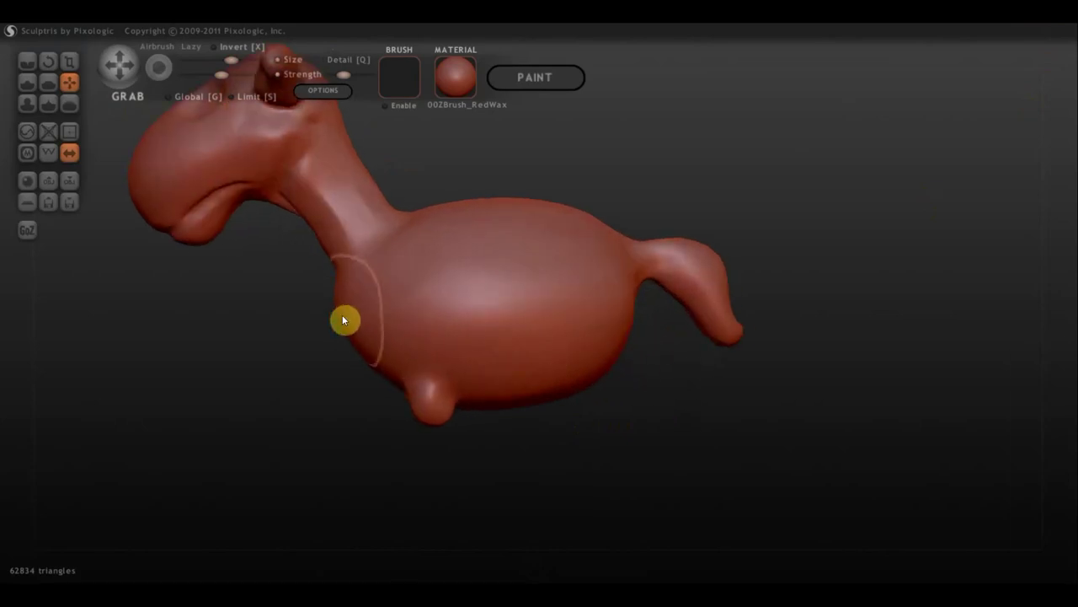
left_click_drag(338, 272, 330, 252)
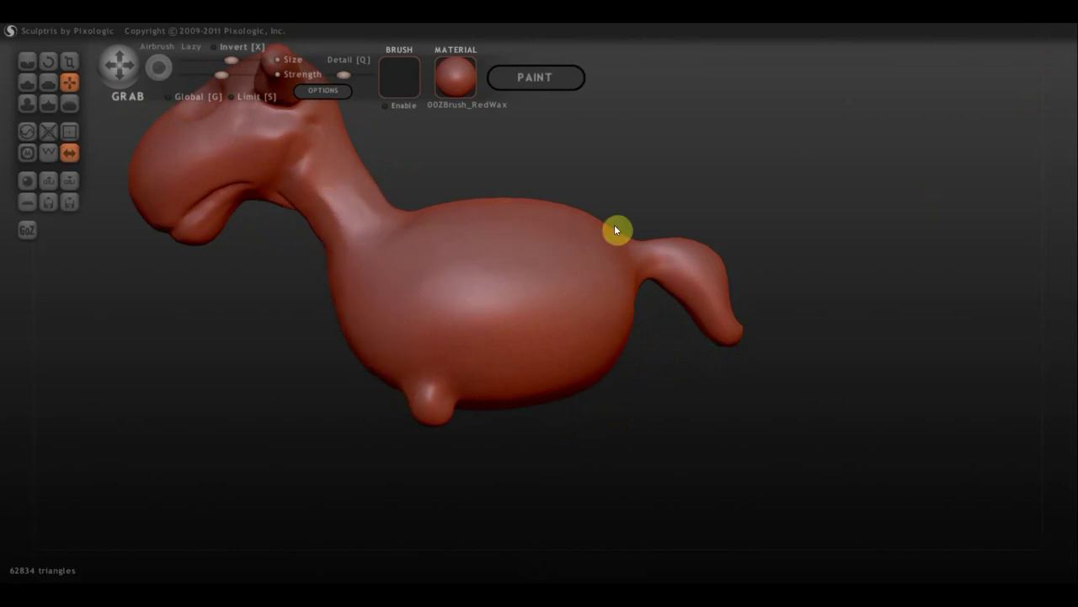
left_click_drag(647, 268, 645, 263)
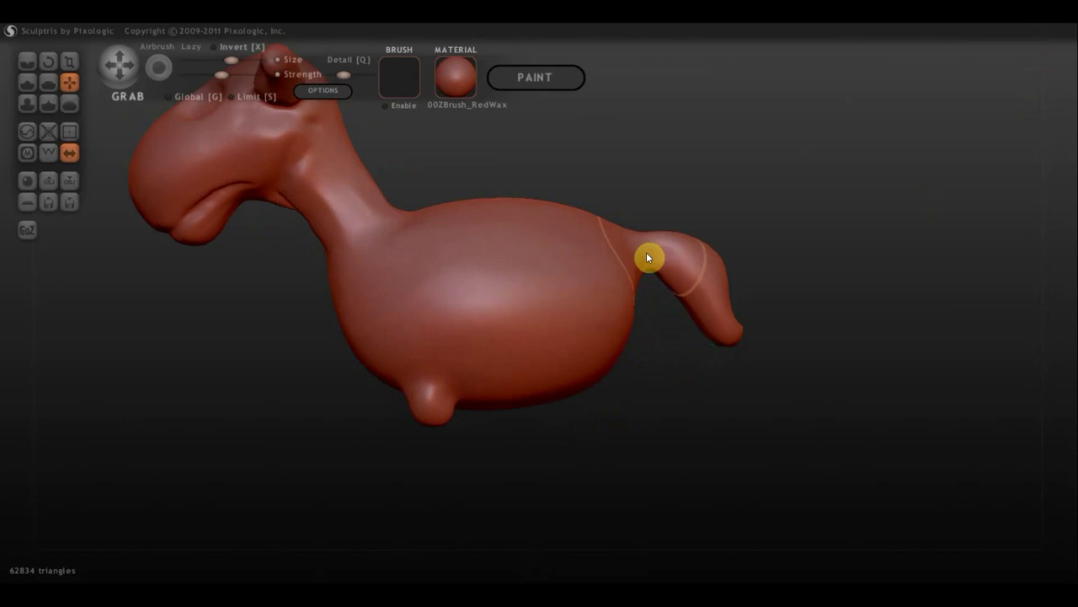
scroll(705, 284, "down", 3)
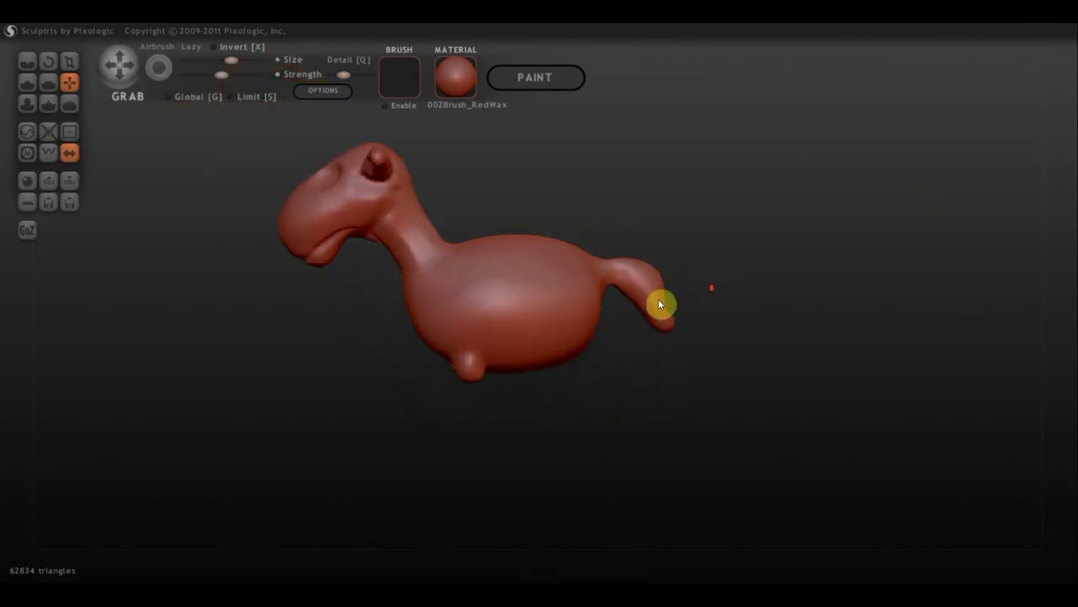
mouse_move(672, 308)
left_mouse_down()
mouse_move(761, 297)
mouse_move(587, 311)
mouse_move(581, 193)
mouse_move(700, 236)
mouse_move(717, 294)
left_mouse_up()
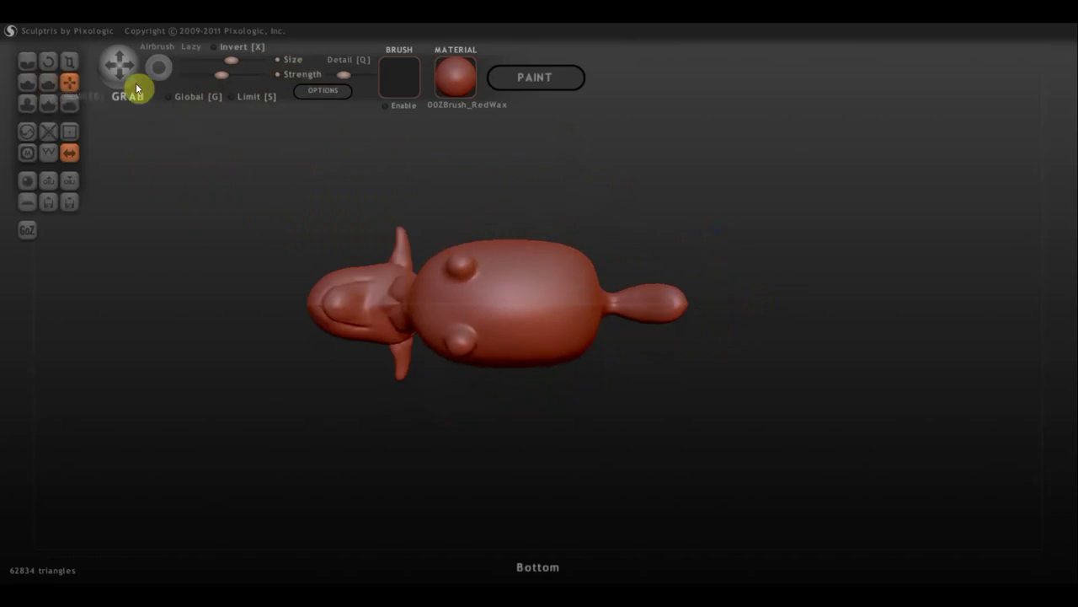
scroll(544, 217, "up", 3)
scroll(539, 209, "down", 1)
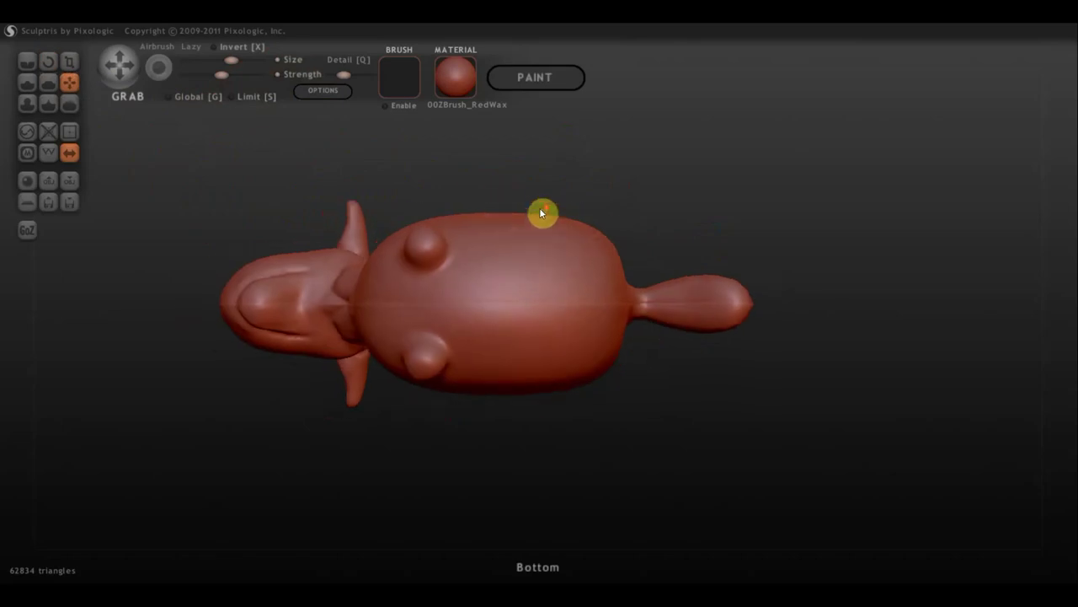
mouse_move(542, 220)
left_mouse_down()
mouse_move(539, 240)
mouse_move(595, 221)
mouse_move(590, 337)
mouse_move(517, 354)
mouse_move(593, 349)
mouse_move(616, 307)
mouse_move(595, 234)
mouse_move(678, 219)
left_mouse_up()
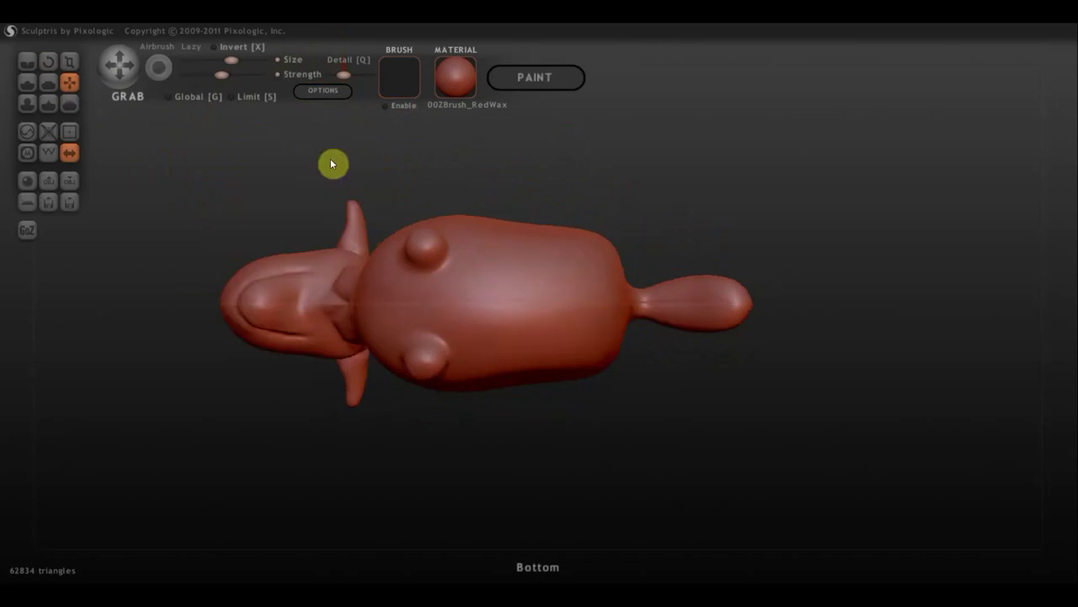
Add a small bump on the body with the Draw brush
left_click(28, 81)
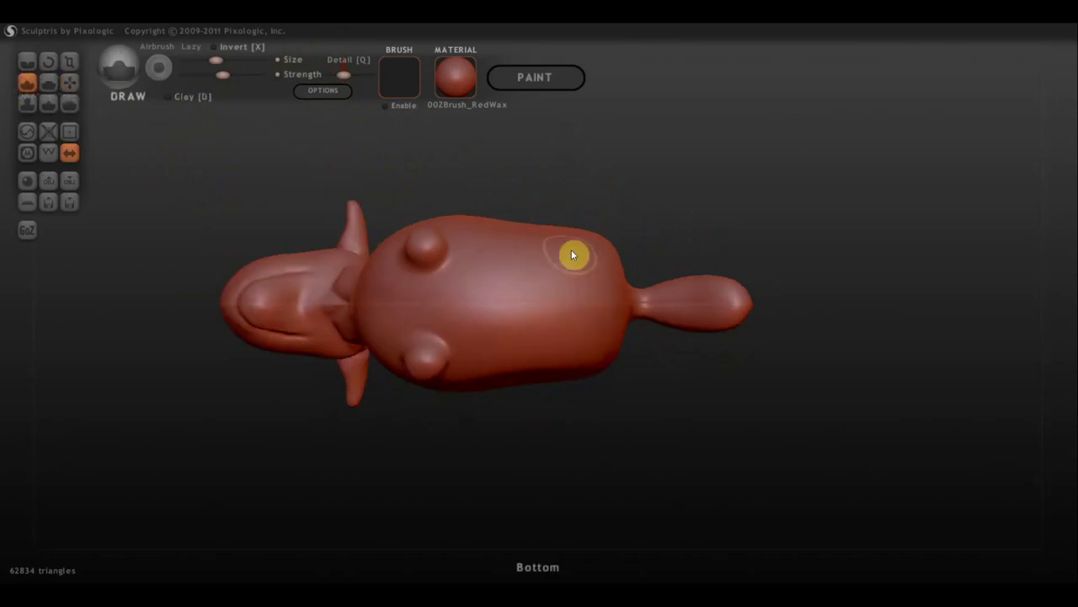
mouse_move(571, 255)
left_mouse_down()
mouse_move(558, 244)
mouse_move(577, 263)
mouse_move(553, 243)
left_mouse_up()
right_click_drag(563, 251, 577, 389)
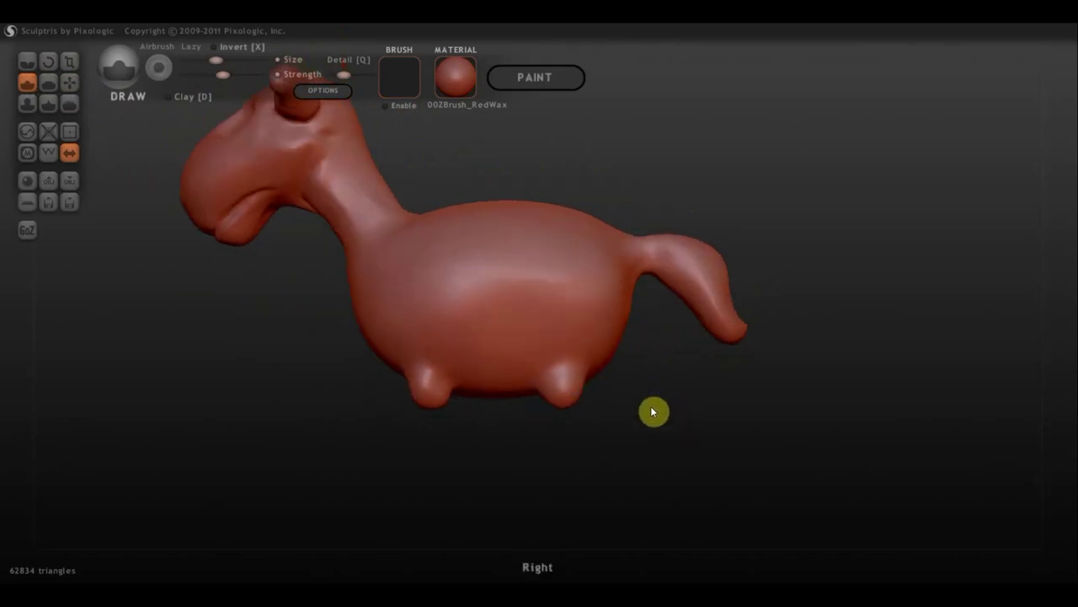
right_click_drag(655, 405, 643, 339)
With a smaller Grab brush, pull the front and rear leg stubs down into long legs
left_click(70, 80)
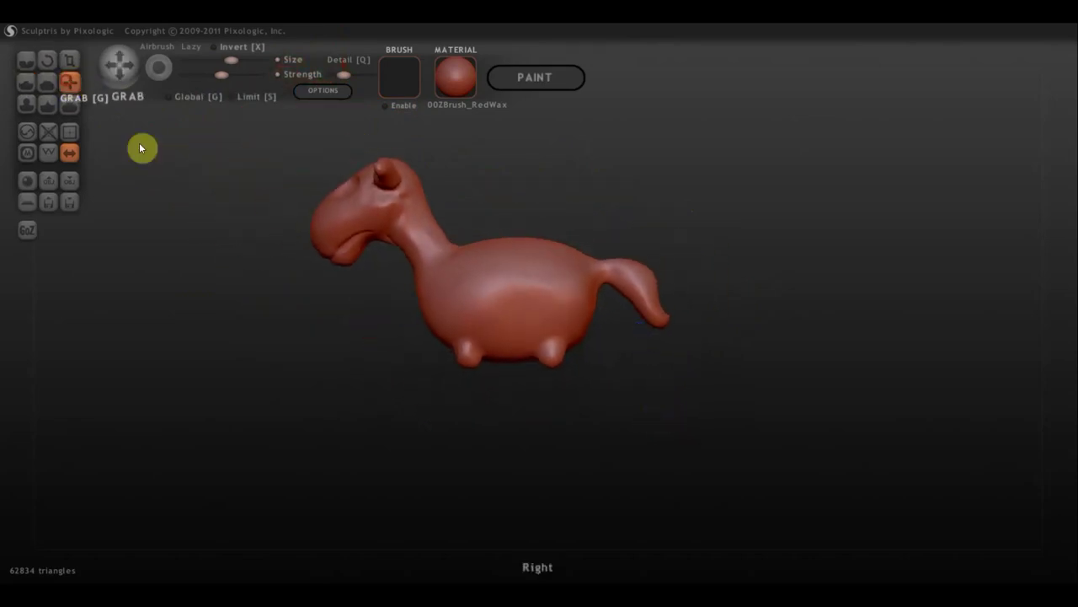
scroll(388, 329, "up", 3)
scroll(375, 316, "up", 2)
left_click(219, 60)
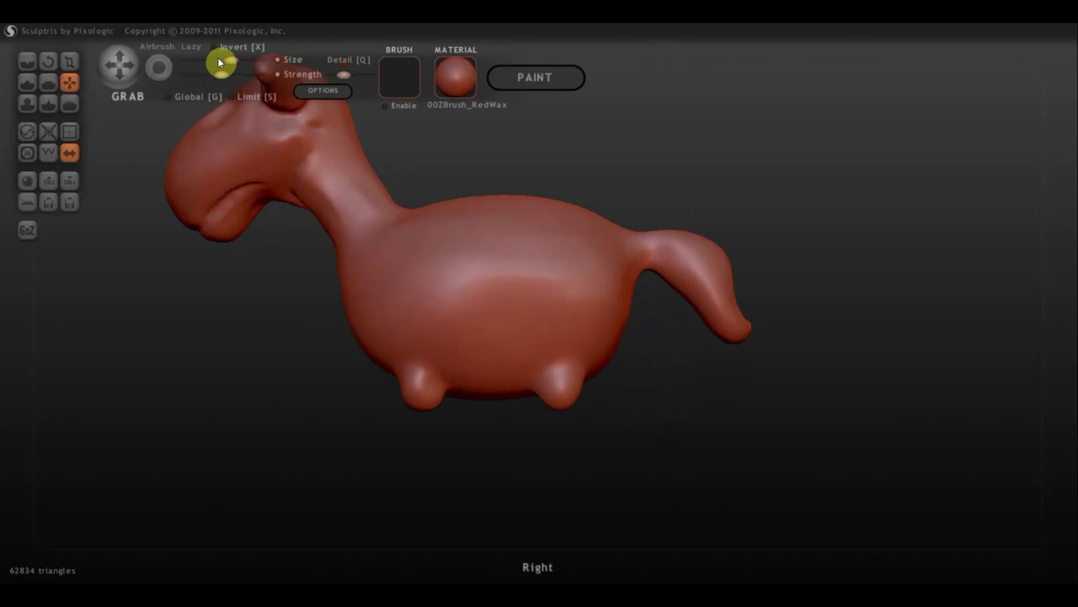
left_click_drag(426, 394, 427, 467)
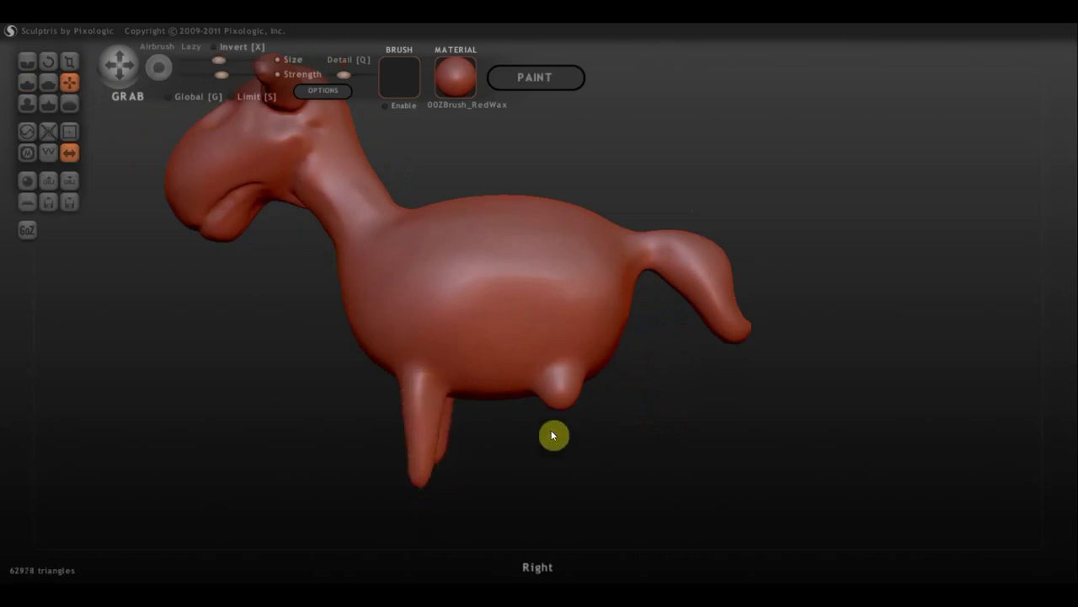
left_click_drag(565, 404, 559, 508)
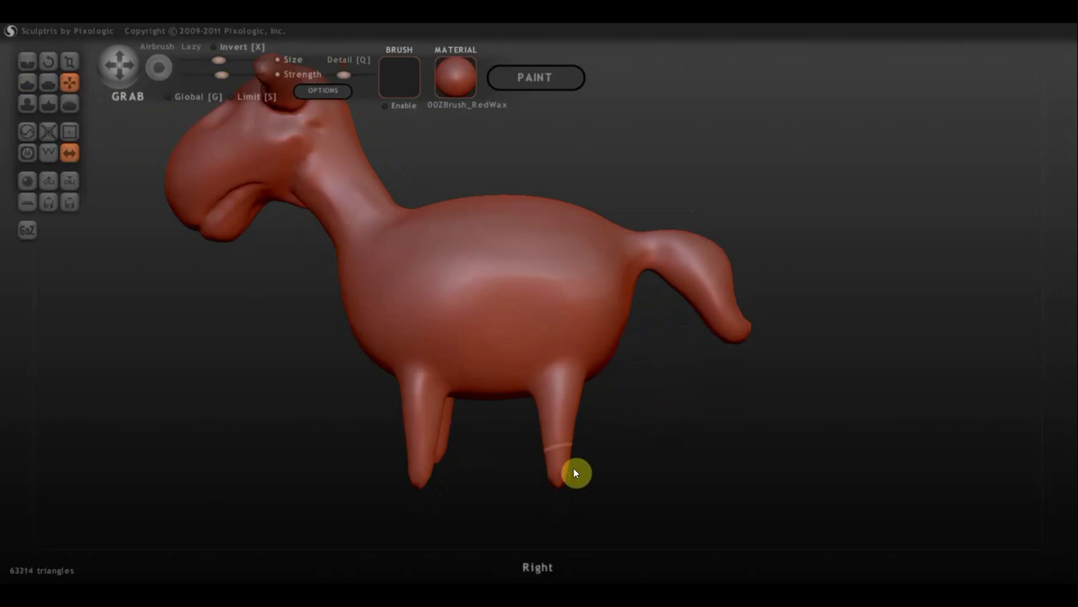
left_click_drag(575, 470, 776, 447)
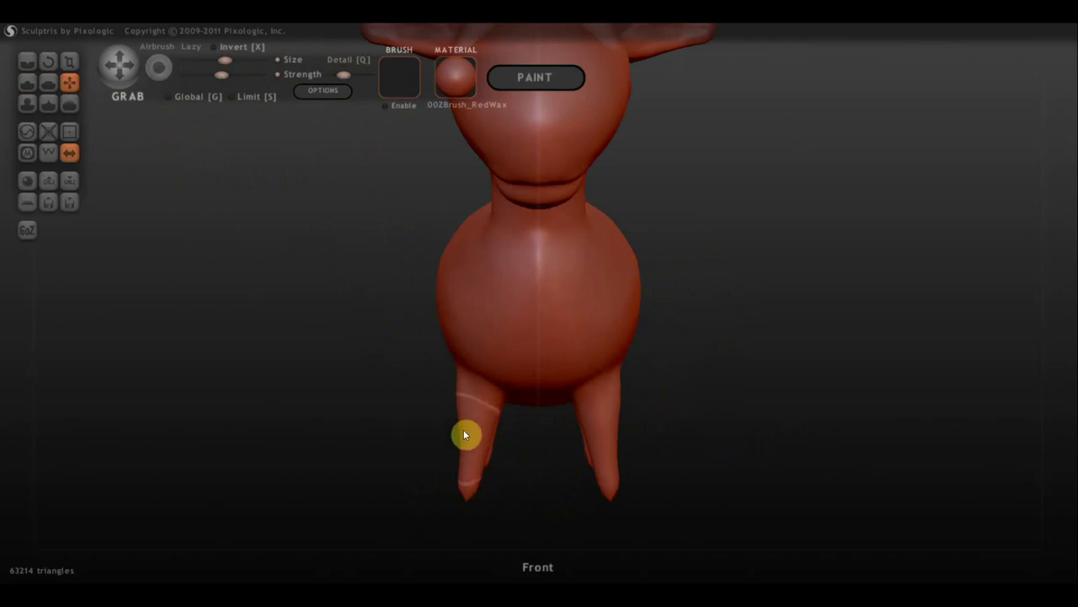
Refine the left front leg's shape from the front, then inspect the legs from the rear
right_click_drag(457, 405, 464, 413)
left_click_drag(464, 413, 478, 433)
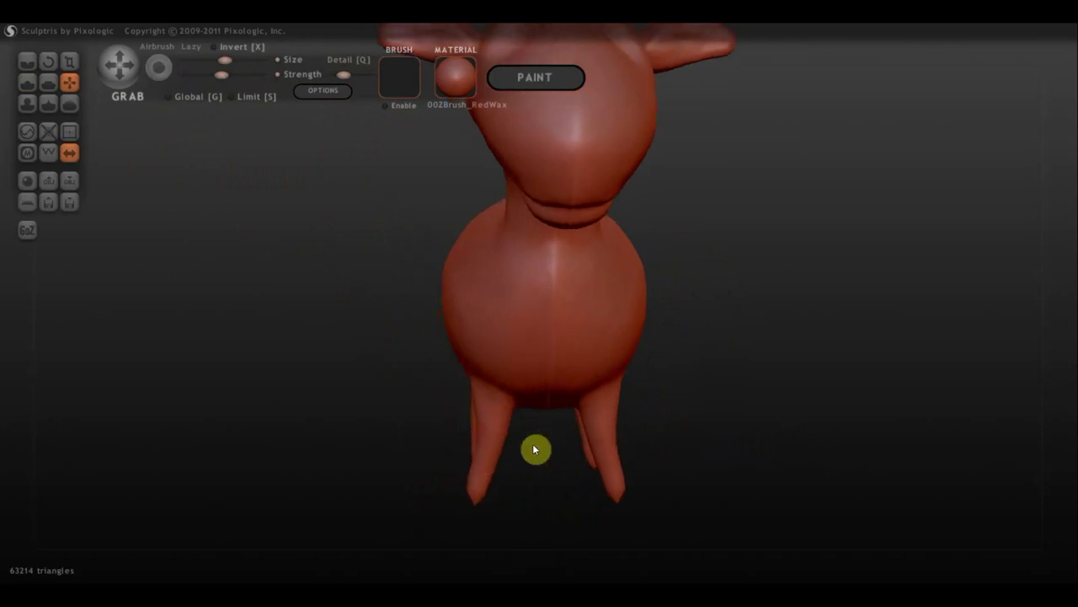
left_click_drag(474, 464, 477, 468)
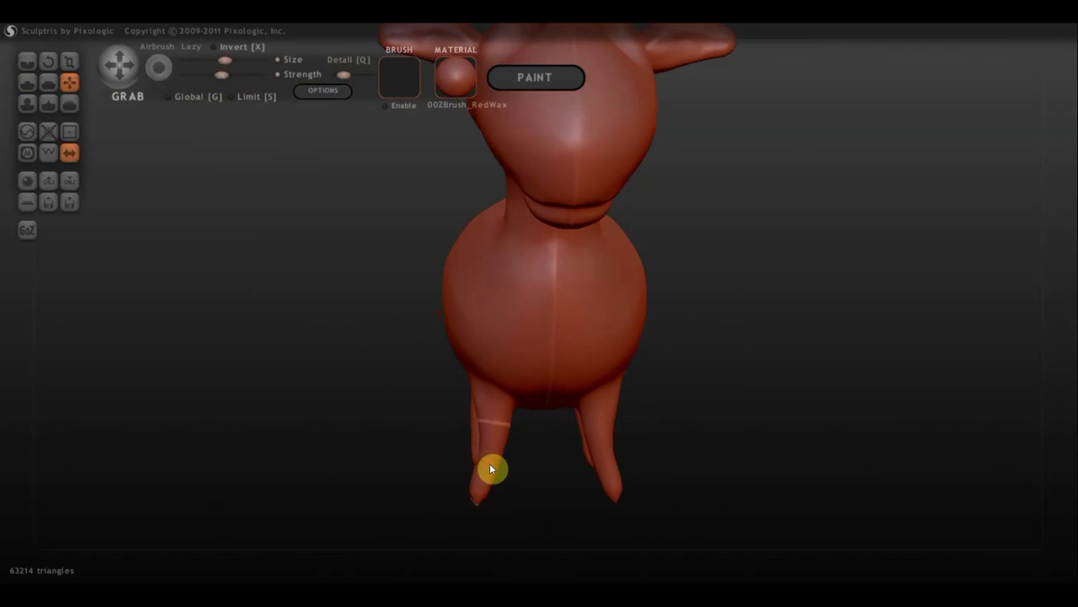
left_click_drag(640, 448, 345, 447)
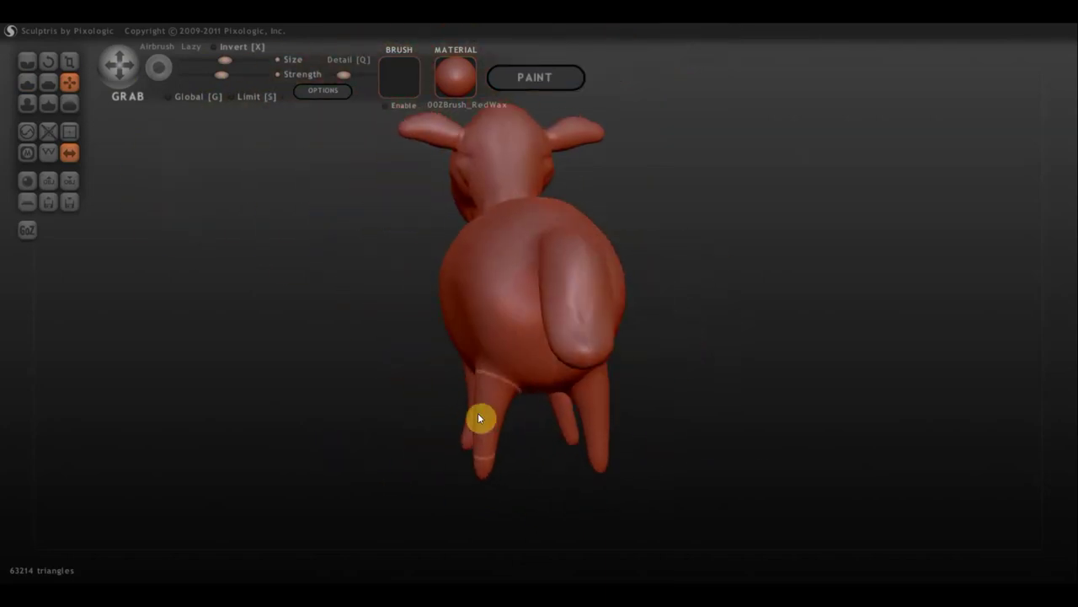
right_click_drag(498, 424, 638, 418)
mouse_move(638, 416)
left_mouse_down("shift")
mouse_move(691, 414)
mouse_move(705, 433)
left_mouse_up("shift")
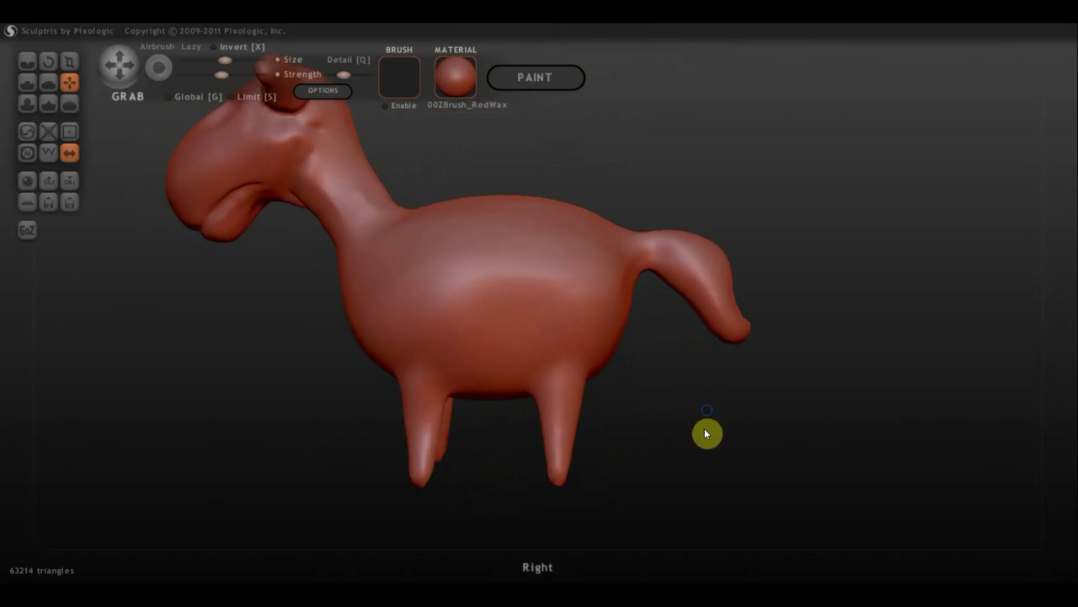
Build up rounded, bulbous feet at the leg tips with Draw from front and back views
left_click(27, 81)
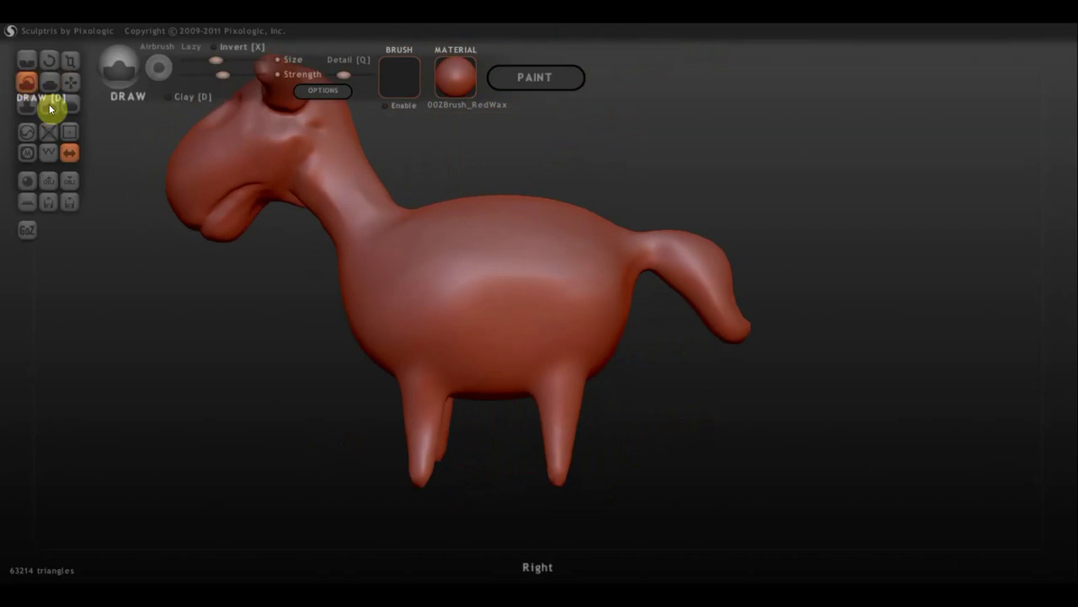
mouse_move(380, 445)
left_mouse_down()
mouse_move(525, 435)
mouse_move(458, 445)
left_mouse_up()
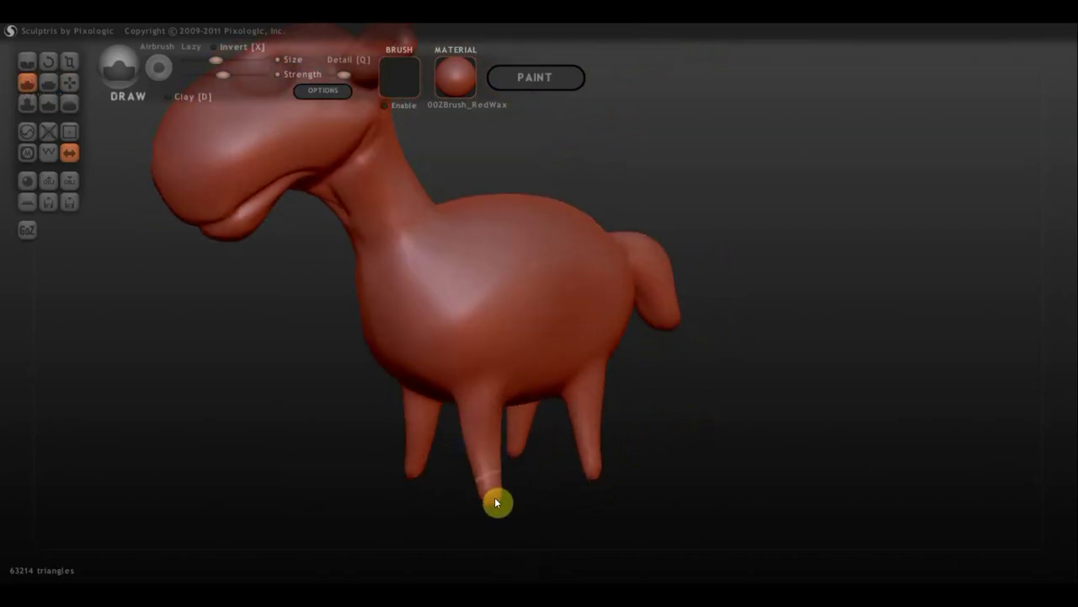
mouse_move(495, 497)
left_mouse_down()
mouse_move(506, 491)
mouse_move(435, 509)
mouse_move(424, 474)
mouse_move(398, 480)
left_mouse_up()
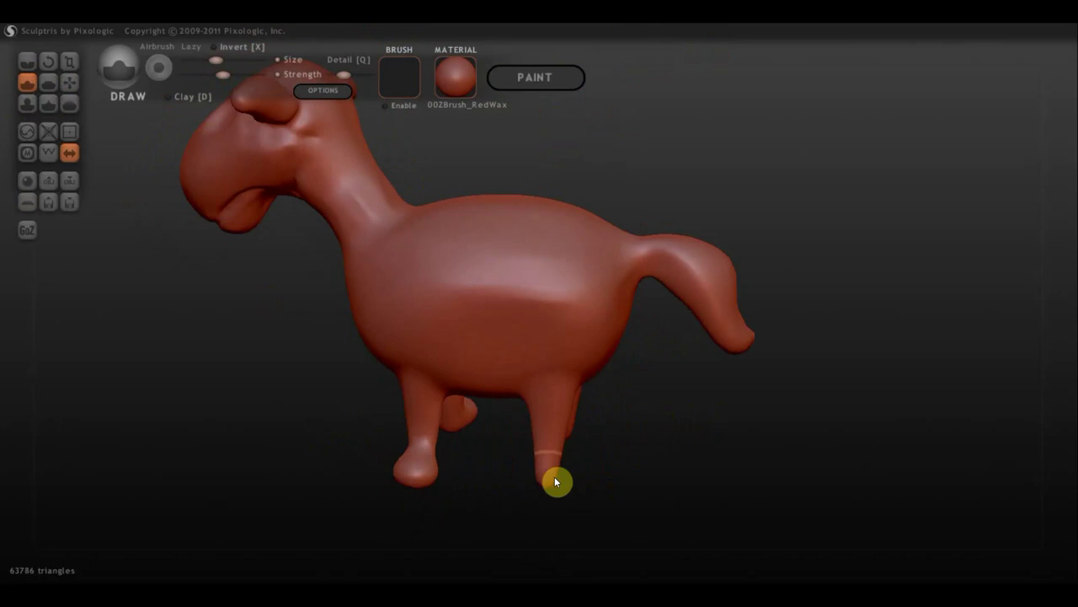
mouse_move(533, 485)
left_mouse_down()
mouse_move(471, 489)
mouse_move(483, 467)
mouse_move(482, 438)
mouse_move(473, 442)
left_mouse_up()
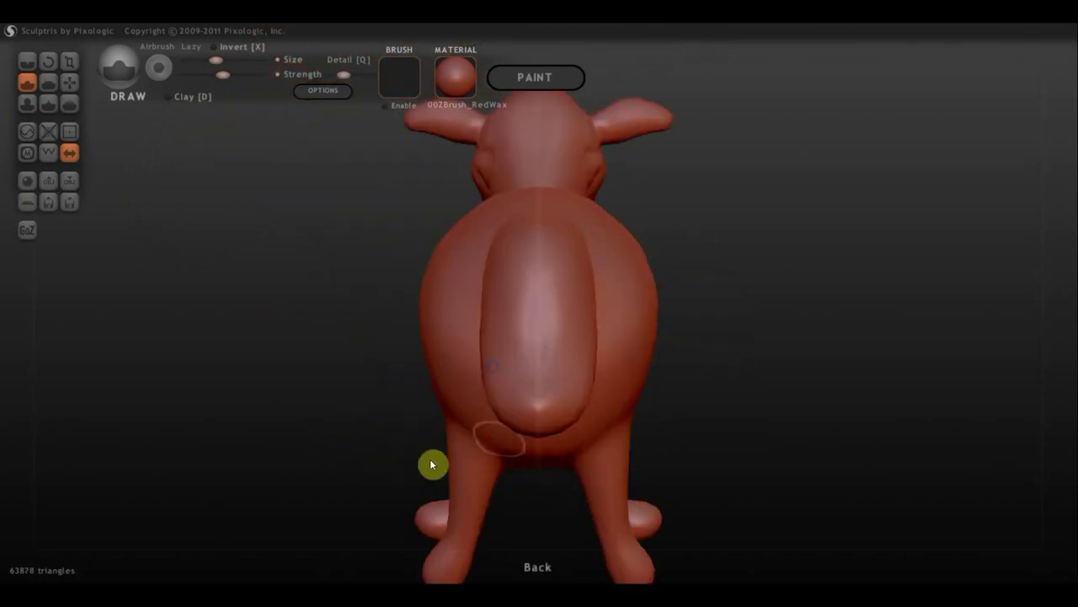
mouse_move(436, 406)
left_mouse_down("alt")
mouse_move(475, 368)
mouse_move(467, 413)
mouse_move(491, 414)
mouse_move(467, 416)
mouse_move(579, 456)
mouse_move(481, 436)
mouse_move(323, 370)
mouse_move(333, 379)
mouse_move(324, 360)
left_mouse_up("alt")
left_click_drag(374, 364, 433, 368, "shift")
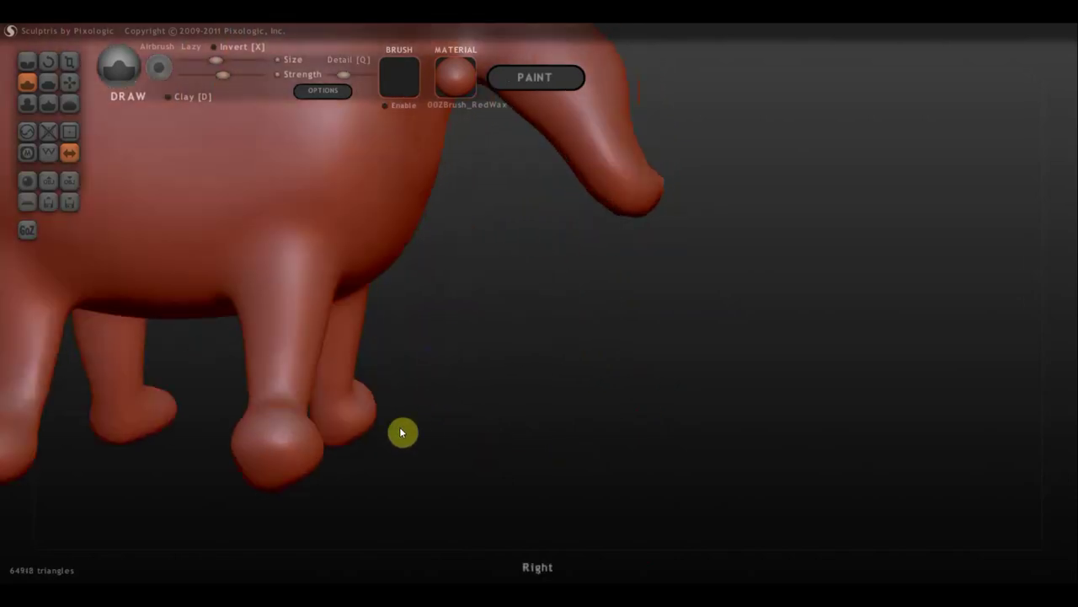
mouse_move(401, 436)
left_mouse_down()
mouse_move(699, 345)
mouse_move(487, 350)
left_mouse_up()
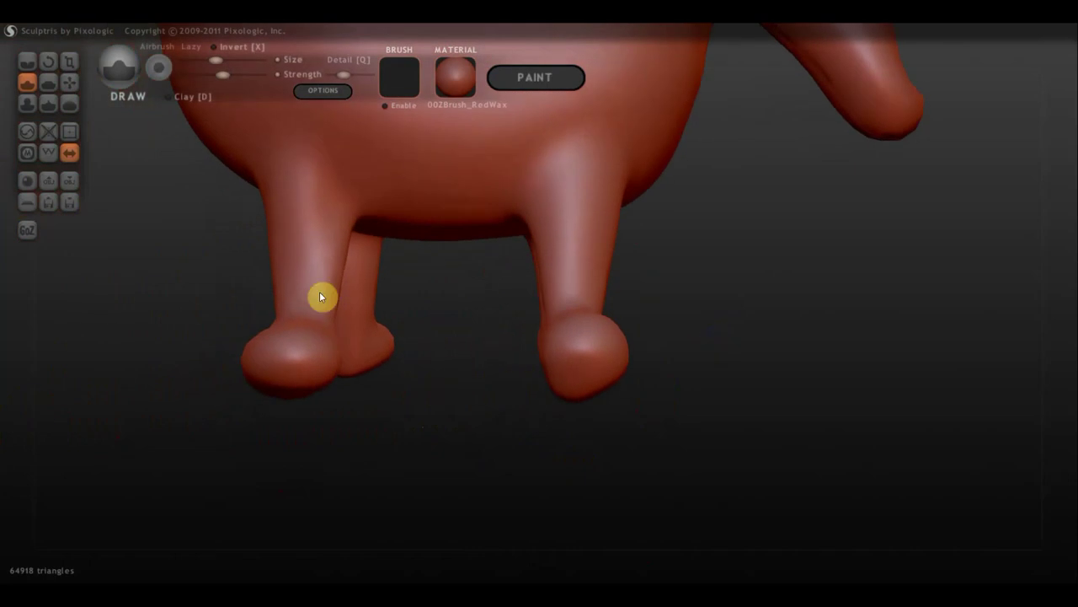
With Grab, pull the left leg down and smooth the inner edges of the legs
left_click(71, 83)
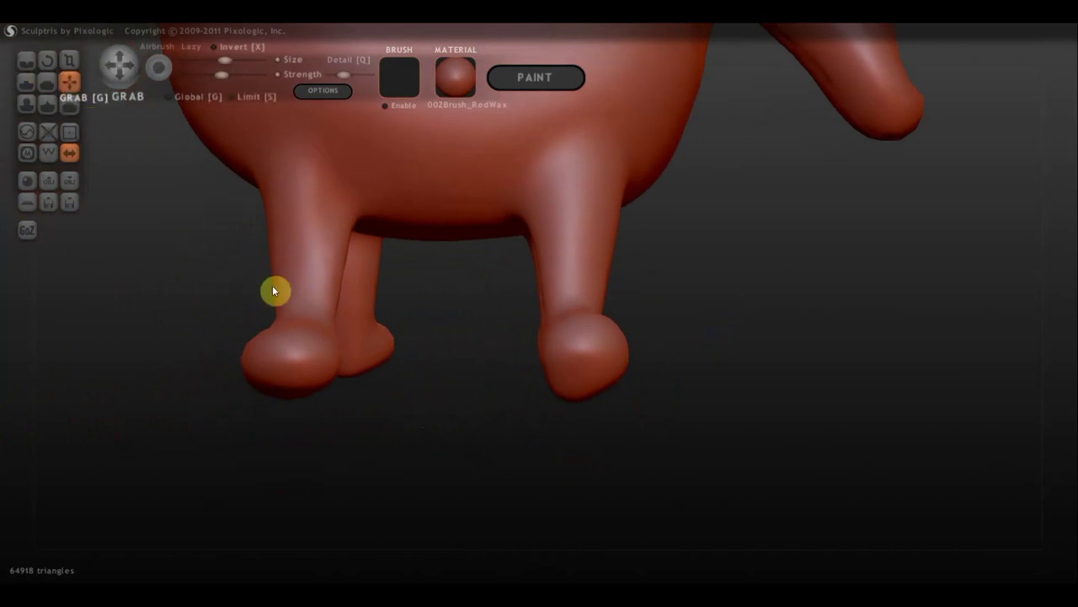
left_click_drag(272, 291, 294, 455)
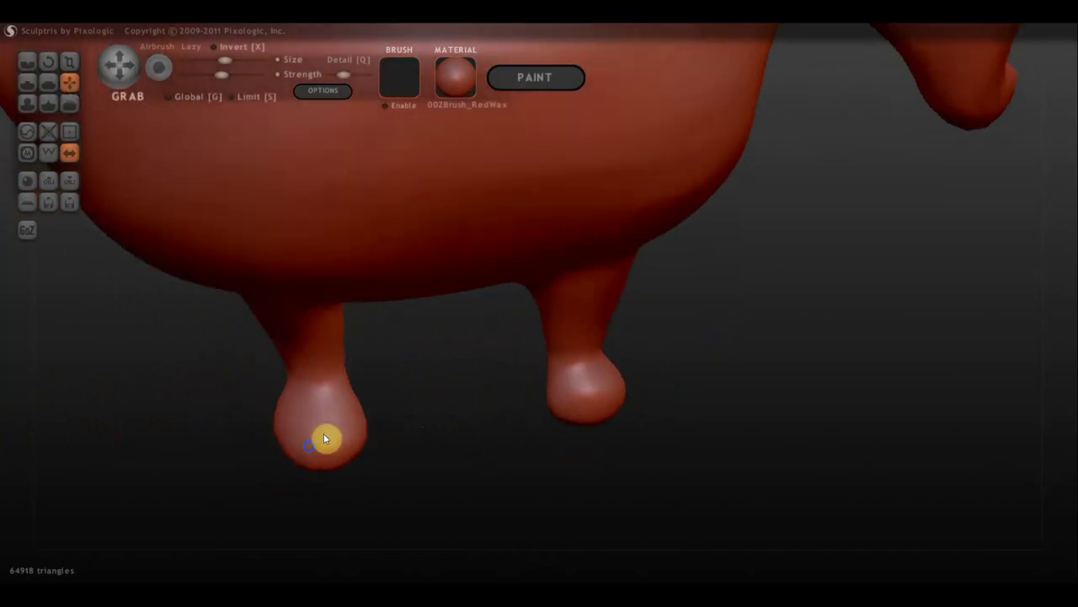
mouse_move(324, 438)
right_mouse_down()
mouse_move(465, 373)
mouse_move(534, 409)
right_mouse_up()
right_click_drag(727, 387, 672, 361)
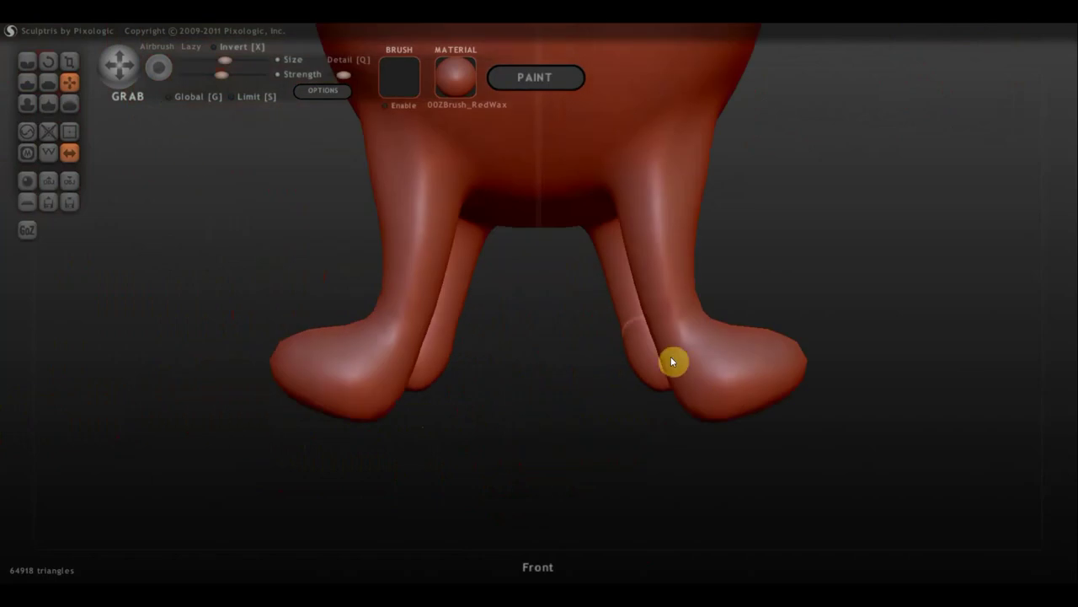
left_click_drag(713, 334, 717, 328)
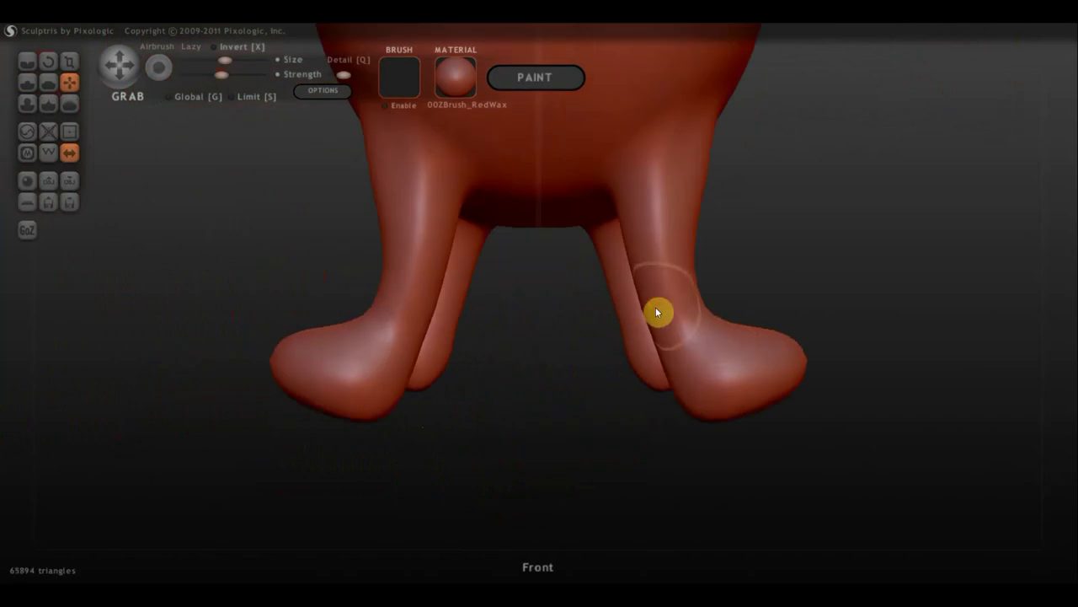
mouse_move(657, 312)
left_mouse_down()
mouse_move(664, 342)
mouse_move(660, 320)
left_mouse_up()
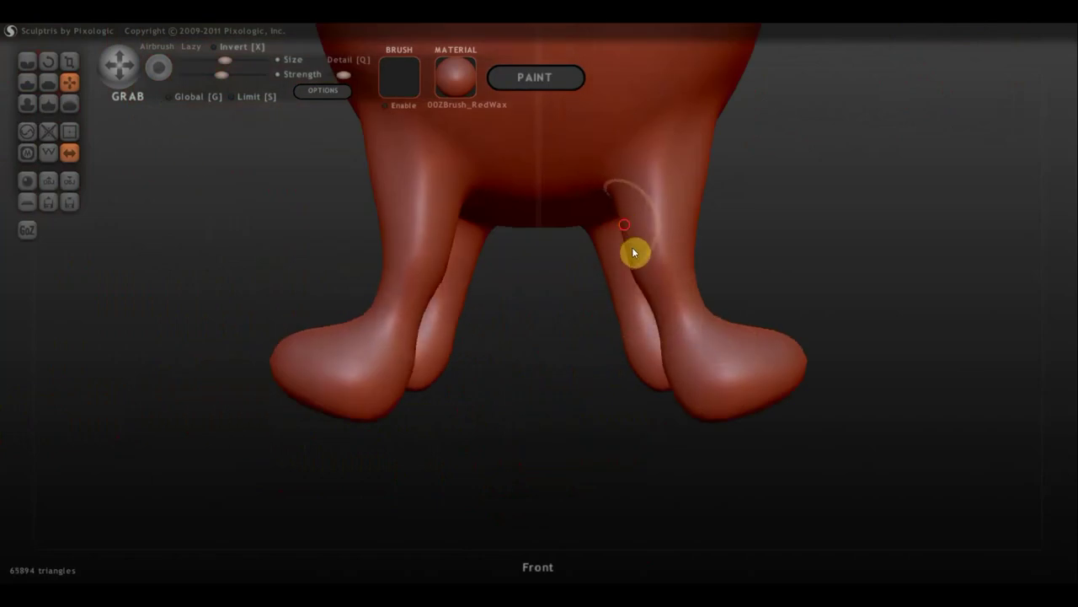
Check the legs from several angles, then pull both feet up and reshape them
right_click_drag(679, 251, 674, 282)
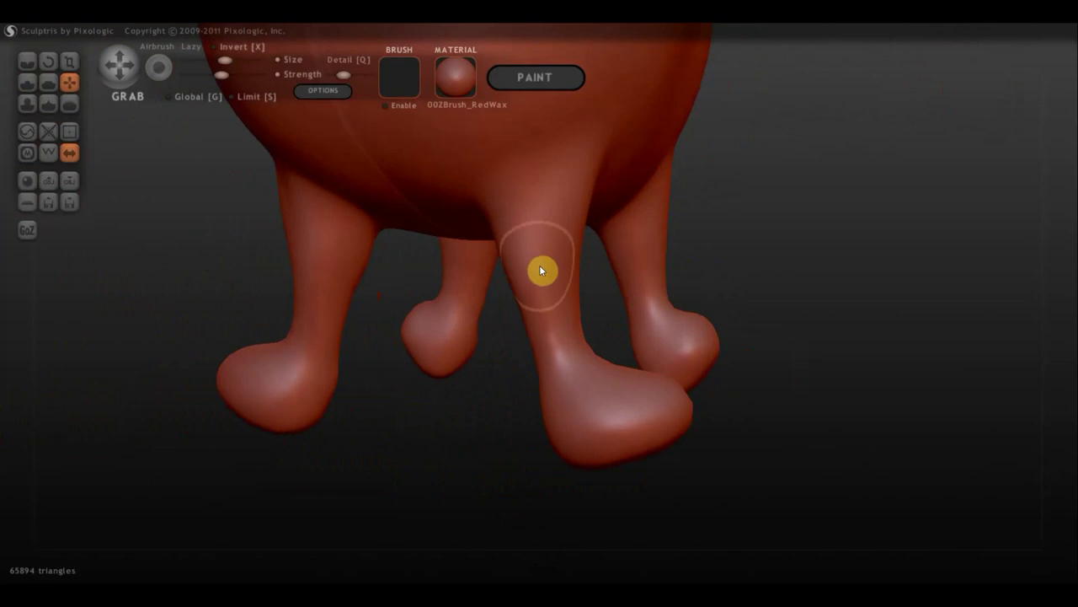
mouse_move(531, 327)
right_mouse_down()
mouse_move(391, 329)
mouse_move(325, 276)
right_mouse_up()
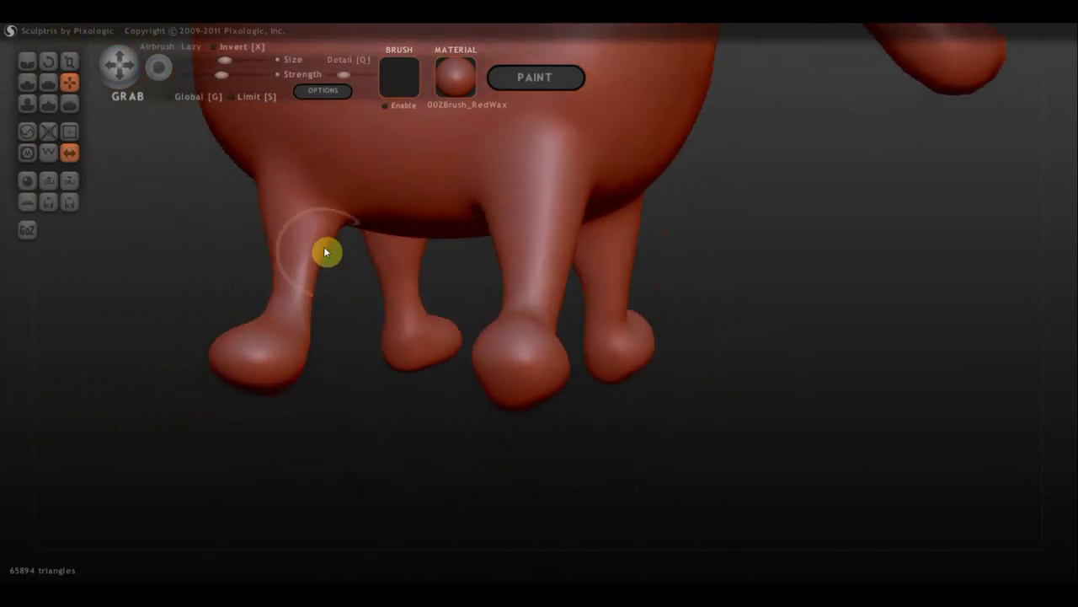
mouse_move(306, 264)
right_mouse_down()
mouse_move(276, 229)
mouse_move(294, 235)
right_mouse_up()
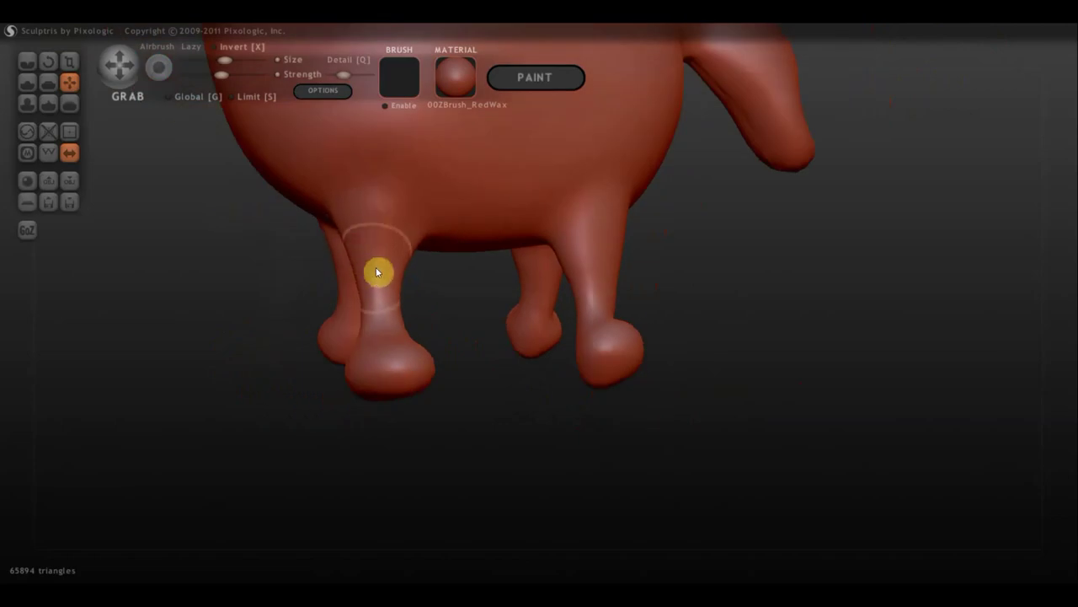
mouse_move(376, 272)
right_mouse_down()
mouse_move(558, 261)
mouse_move(580, 320)
right_mouse_up()
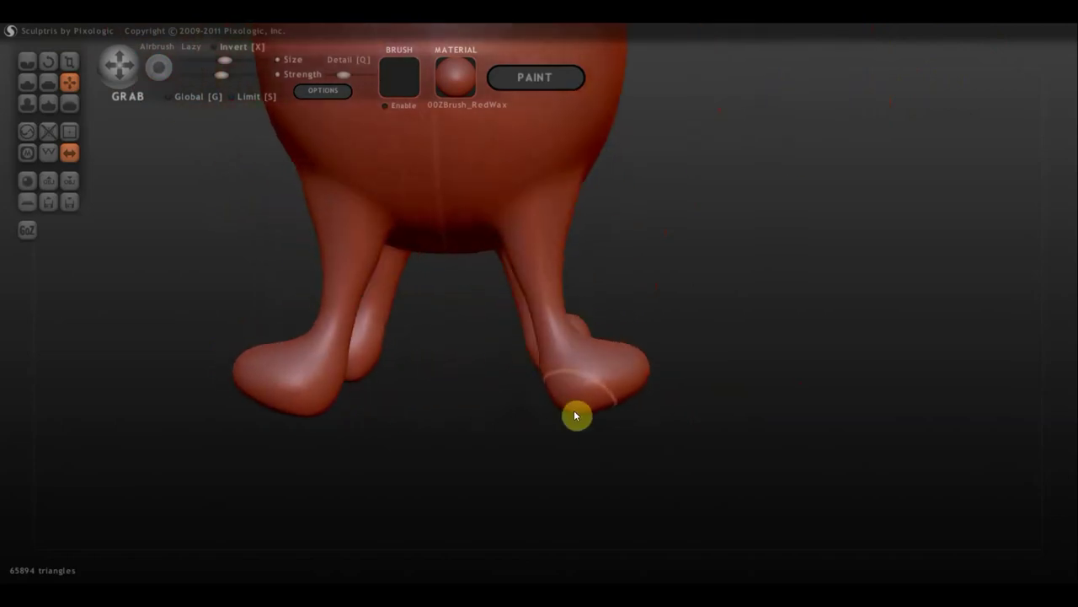
mouse_move(573, 413)
left_mouse_down()
mouse_move(635, 363)
mouse_move(643, 376)
left_mouse_up()
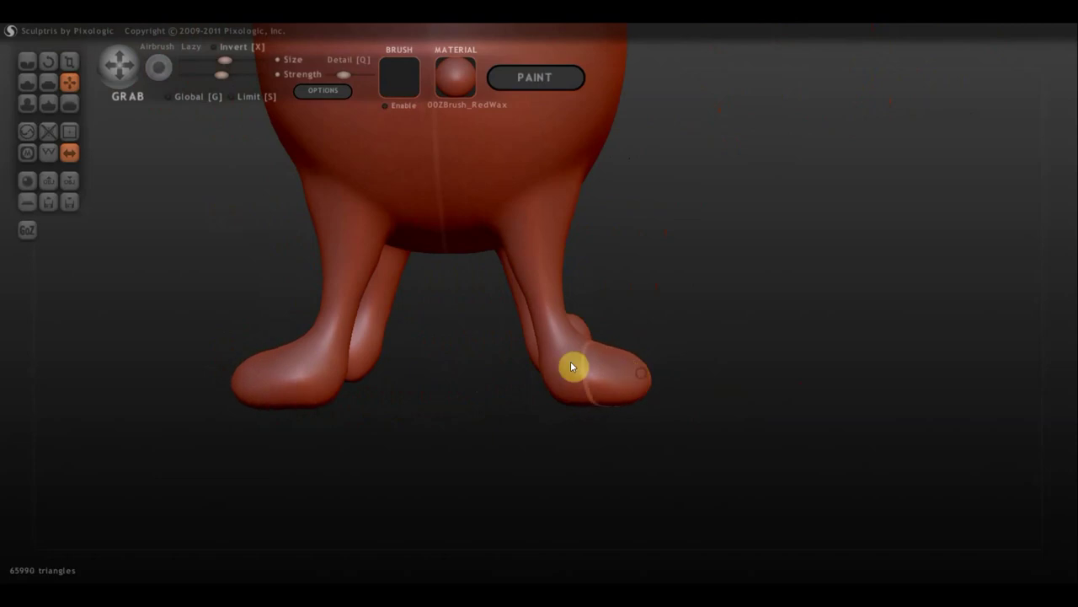
Flatten the left leg's foot bulb, including the front of the foot and its tip
left_click(48, 82)
mouse_move(505, 281)
right_mouse_down()
mouse_move(402, 362)
mouse_move(626, 374)
right_mouse_up()
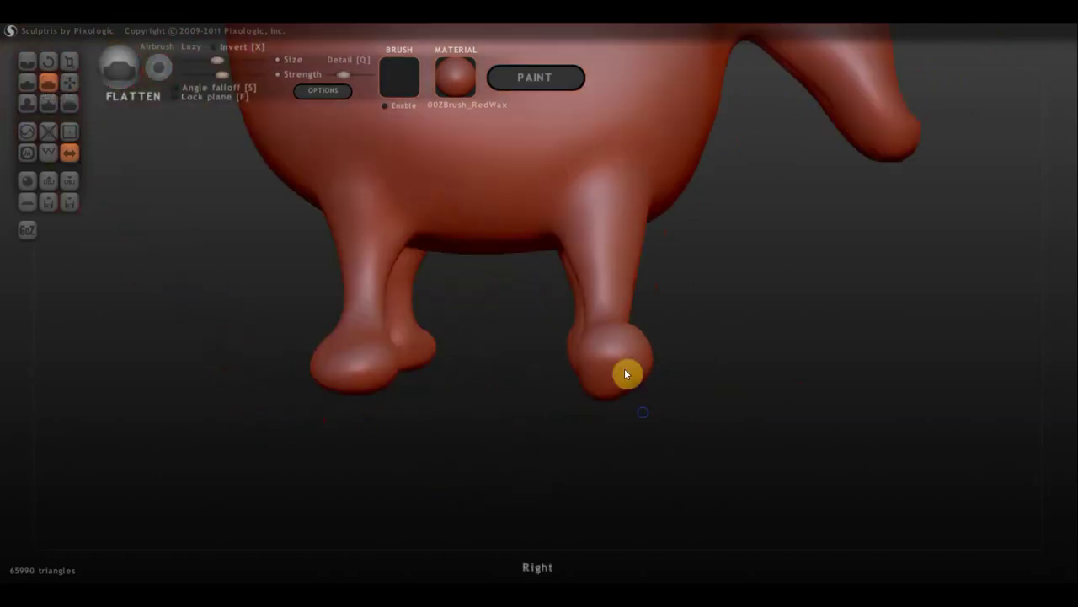
mouse_move(524, 329)
right_mouse_down()
mouse_move(525, 405)
mouse_move(534, 332)
mouse_move(549, 371)
right_mouse_up()
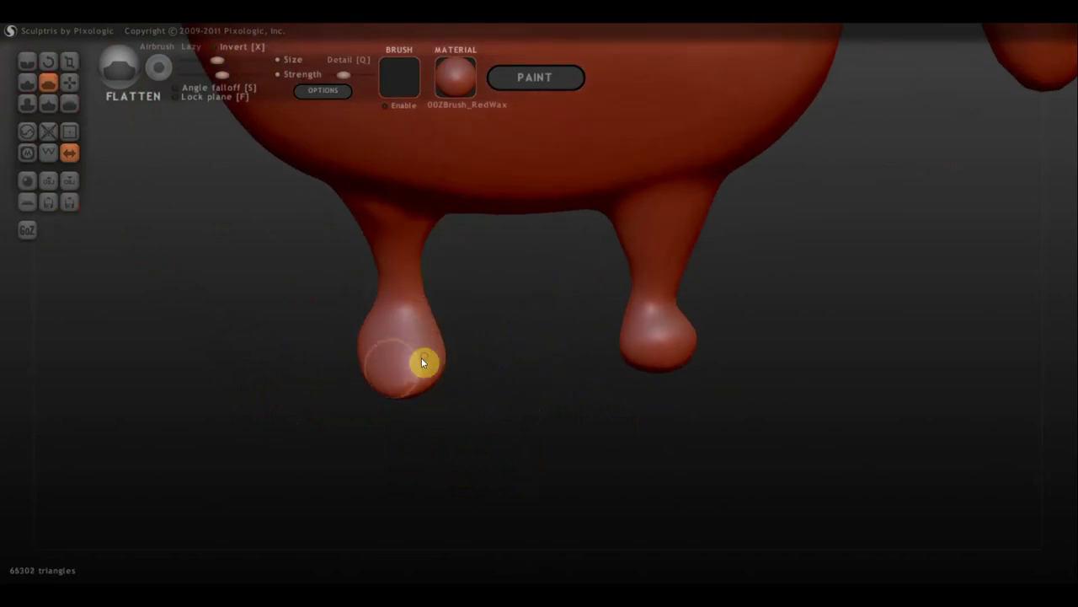
mouse_move(423, 363)
left_mouse_down()
mouse_move(376, 352)
mouse_move(375, 368)
mouse_move(380, 325)
left_mouse_up()
mouse_move(414, 339)
right_mouse_down()
mouse_move(402, 292)
mouse_move(354, 287)
mouse_move(401, 242)
right_mouse_up()
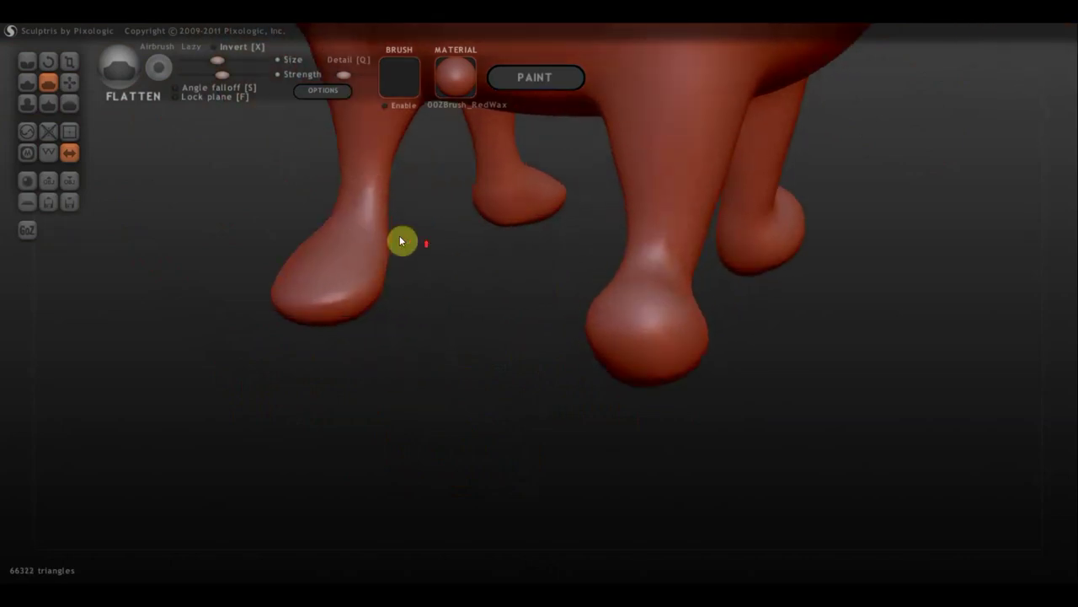
mouse_move(377, 197)
left_mouse_down()
mouse_move(379, 222)
mouse_move(359, 231)
mouse_move(369, 185)
mouse_move(371, 207)
left_mouse_up()
mouse_move(402, 207)
right_mouse_down()
mouse_move(559, 188)
mouse_move(370, 287)
mouse_move(429, 351)
mouse_move(466, 366)
mouse_move(443, 342)
right_mouse_up()
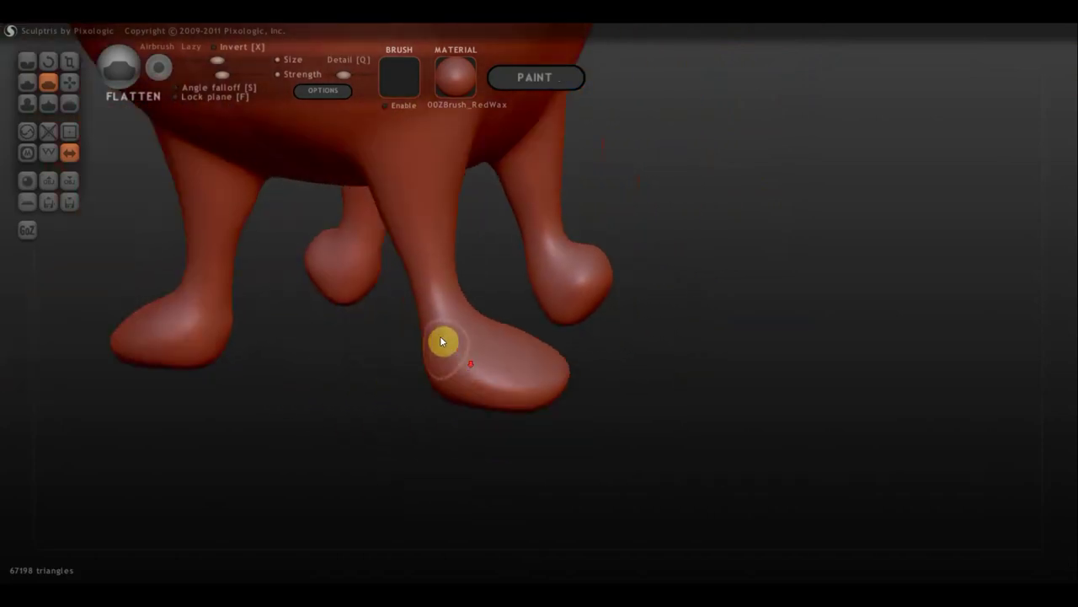
mouse_move(443, 342)
left_mouse_down()
mouse_move(449, 363)
mouse_move(561, 373)
mouse_move(457, 352)
mouse_move(551, 386)
mouse_move(540, 374)
mouse_move(543, 390)
mouse_move(504, 258)
mouse_move(480, 142)
mouse_move(462, 287)
left_mouse_up()
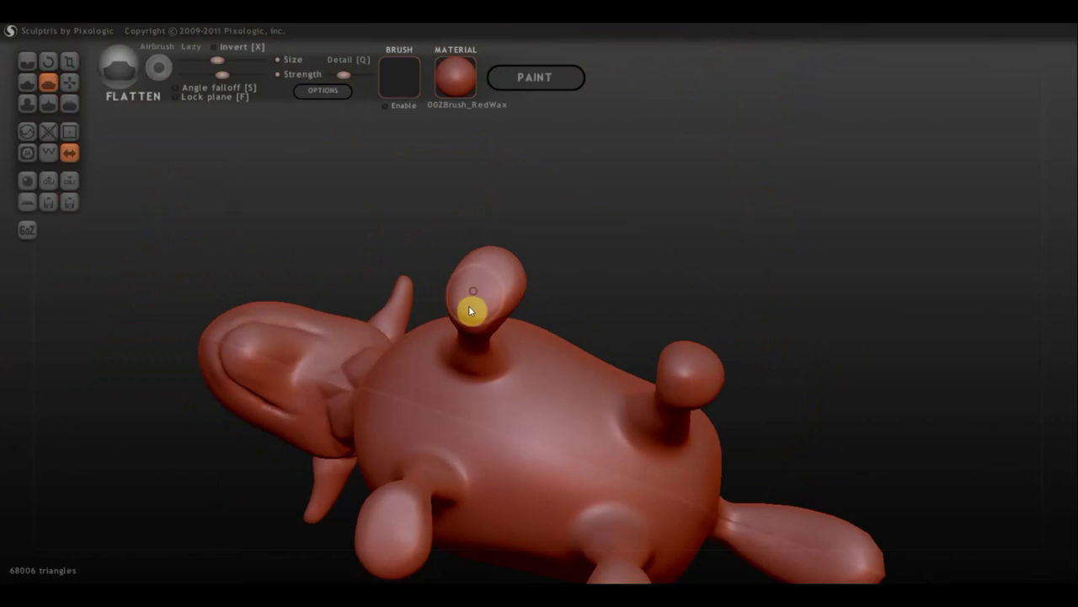
mouse_move(494, 280)
left_mouse_down()
mouse_move(484, 297)
mouse_move(585, 413)
mouse_move(674, 444)
mouse_move(566, 404)
mouse_move(600, 392)
mouse_move(464, 427)
mouse_move(482, 412)
mouse_move(505, 440)
left_mouse_up()
Flatten the small rear foot near the toe, then pull one foot's lower tip upward with Grab
scroll(523, 403, "up", 3)
mouse_move(524, 429)
left_mouse_down()
mouse_move(311, 416)
mouse_move(645, 383)
mouse_move(508, 395)
mouse_move(427, 387)
left_mouse_up()
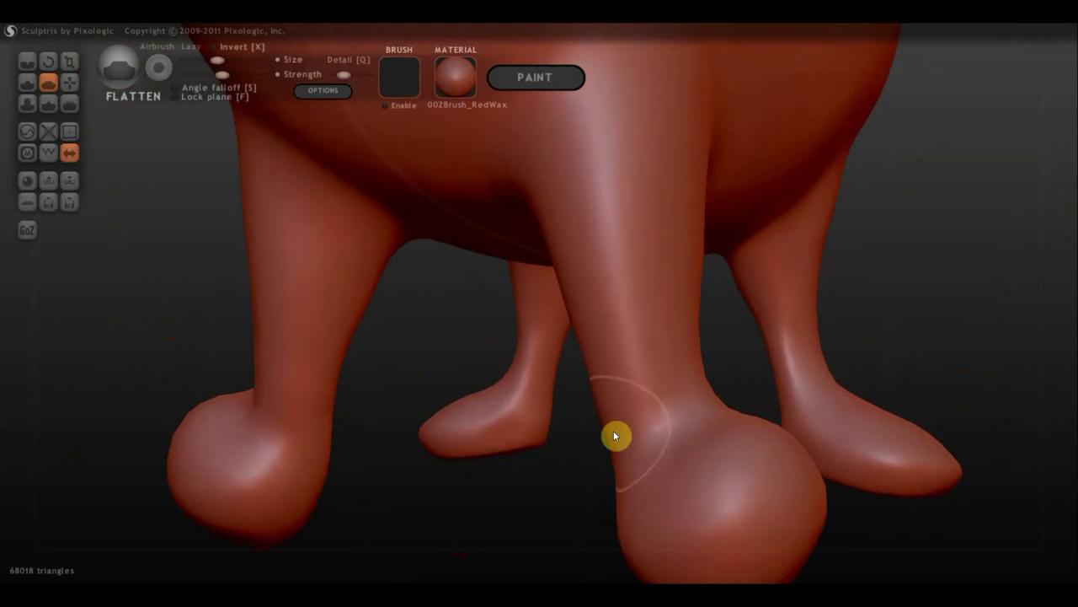
left_click_drag(544, 387, 496, 446)
mouse_move(517, 387)
left_mouse_down()
mouse_move(531, 388)
mouse_move(485, 430)
mouse_move(466, 428)
mouse_move(491, 444)
mouse_move(693, 471)
mouse_move(755, 532)
mouse_move(688, 476)
mouse_move(716, 390)
mouse_move(698, 389)
left_mouse_up()
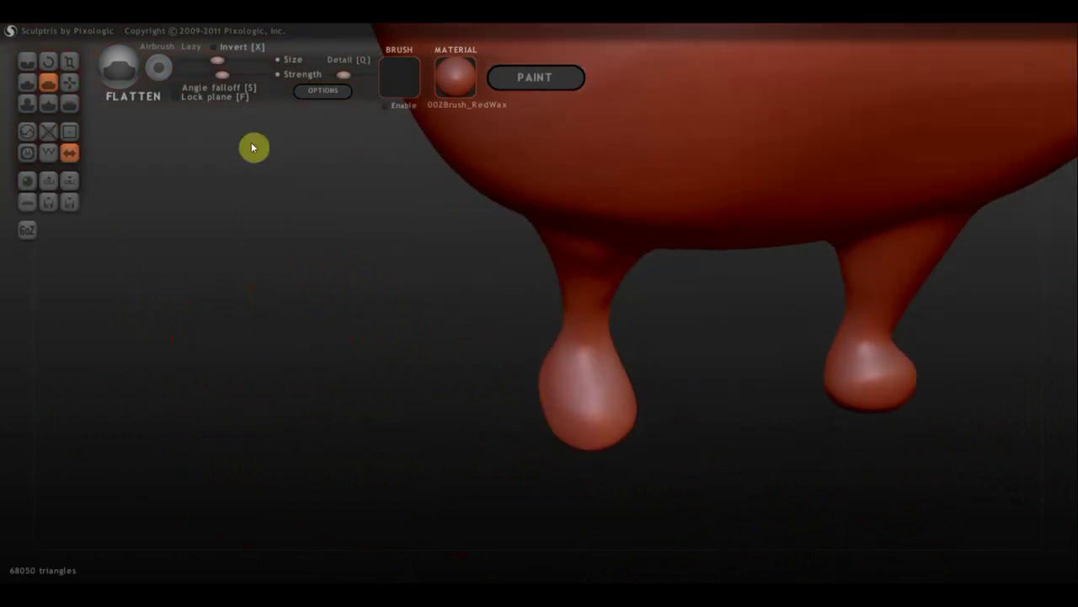
left_click(69, 81)
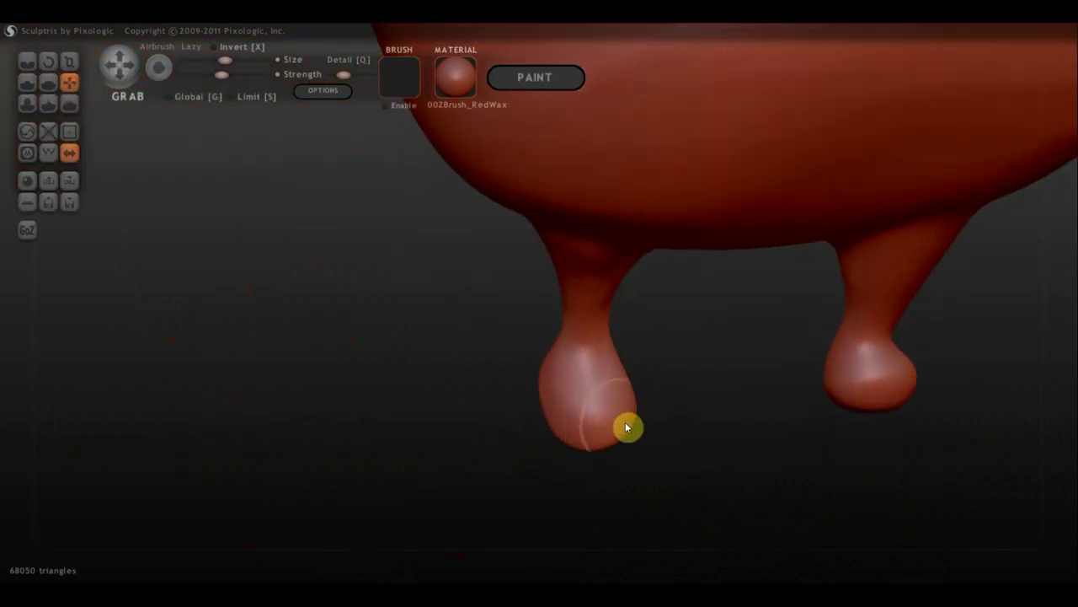
left_click_drag(571, 444, 545, 419)
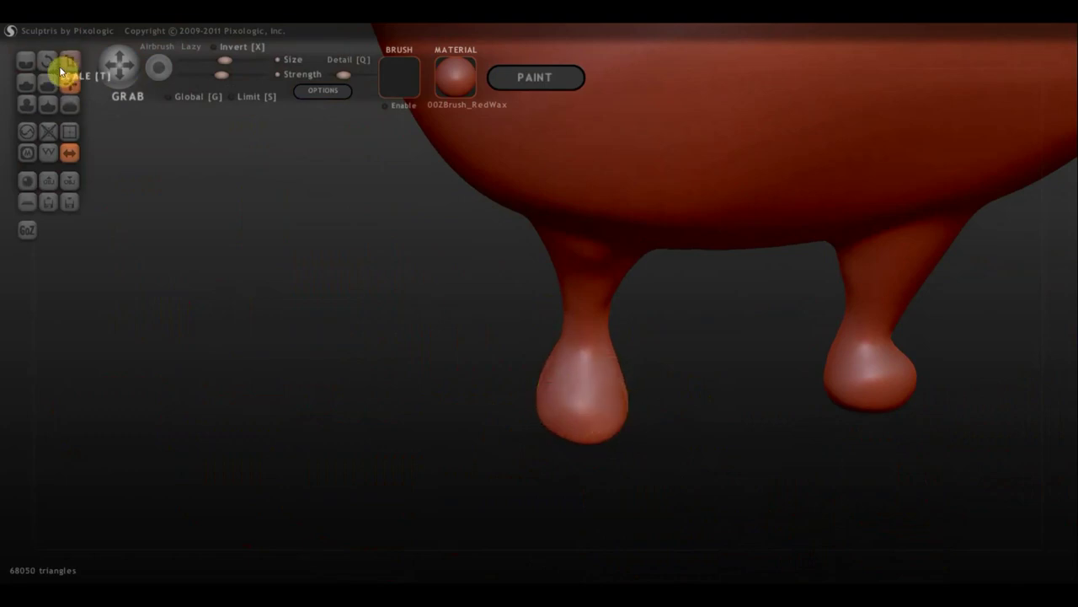
Carve a vertical Crease stroke down the front of the foot to start a cleft hoof
left_click(28, 62)
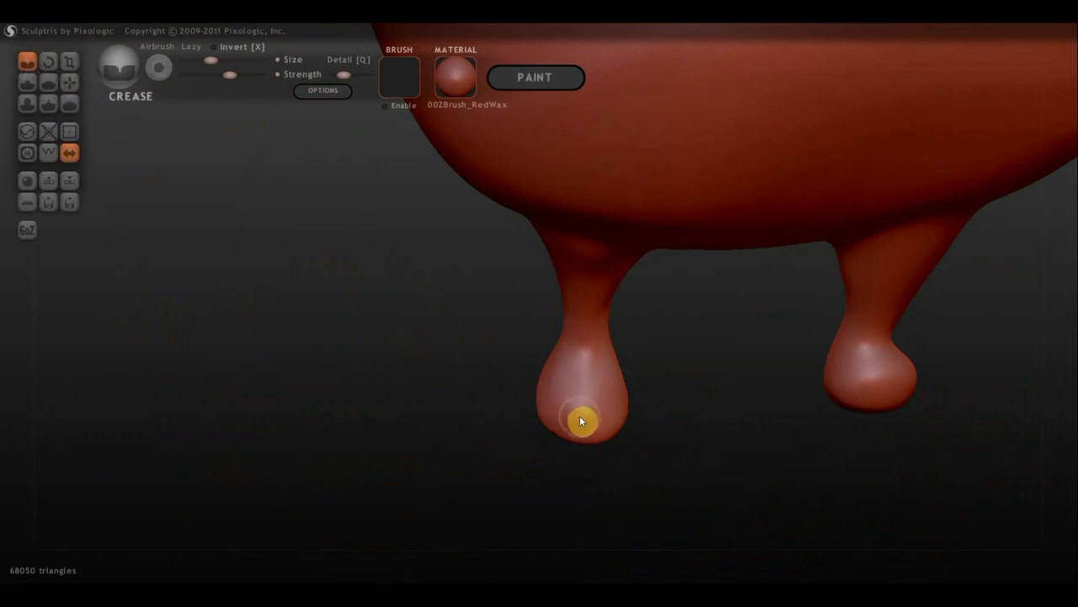
mouse_move(581, 421)
left_mouse_down()
mouse_move(578, 445)
mouse_move(575, 431)
mouse_move(595, 453)
mouse_move(584, 441)
mouse_move(585, 472)
left_mouse_up()
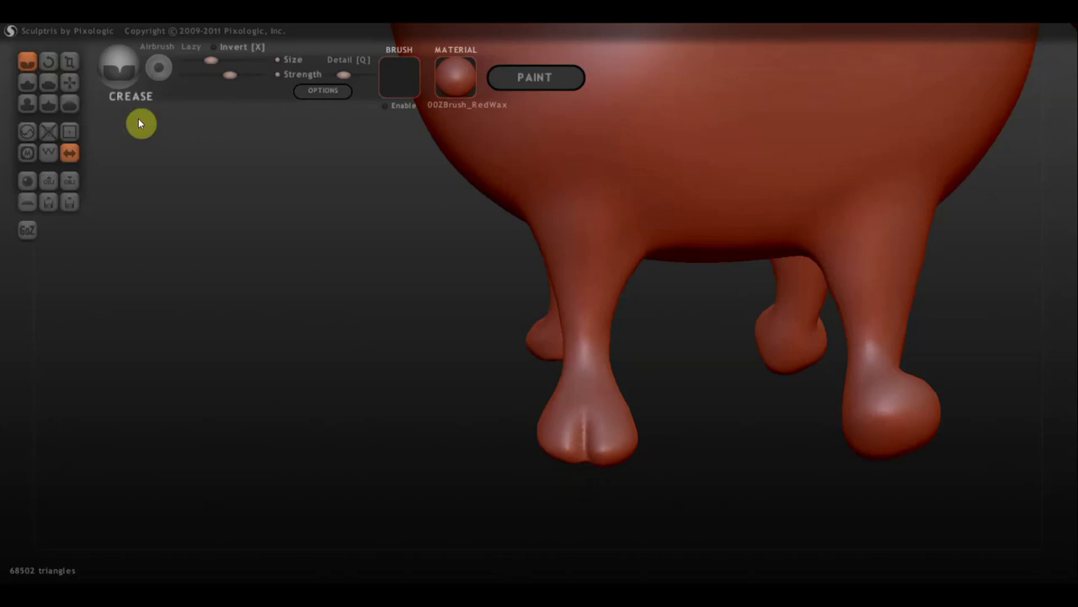
Deepen and sharpen the split between the two toes using a smaller Flatten brush
left_click(48, 82)
left_click_drag(217, 61, 210, 61)
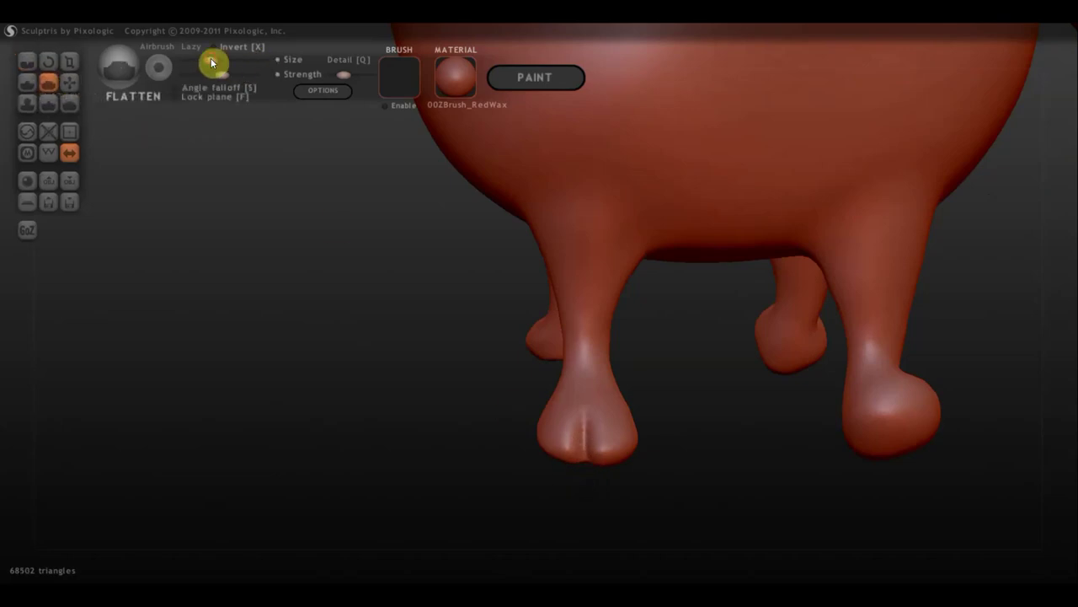
mouse_move(556, 357)
left_mouse_down()
mouse_move(747, 481)
mouse_move(734, 395)
mouse_move(760, 416)
left_mouse_up()
scroll(779, 472, "up", 5)
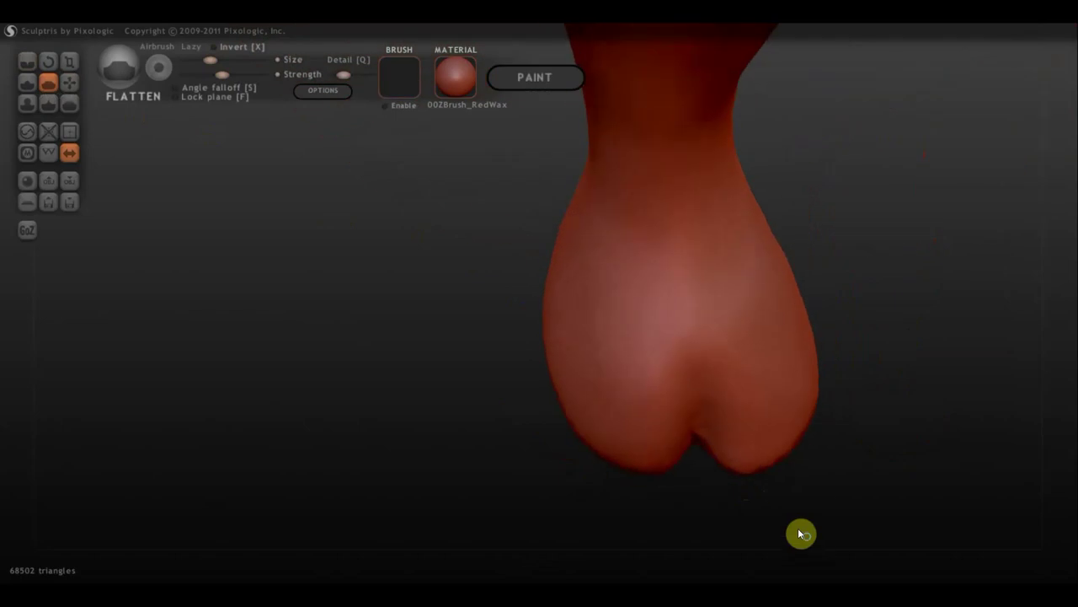
left_click_drag(681, 373, 688, 428)
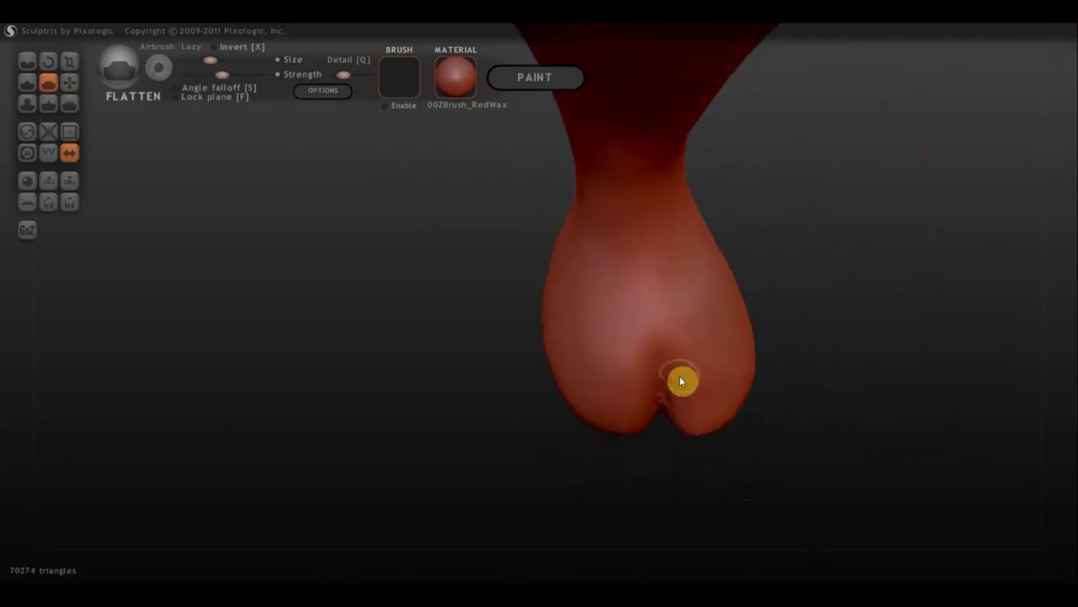
mouse_move(681, 378)
left_mouse_down()
mouse_move(698, 424)
mouse_move(696, 414)
mouse_move(734, 399)
mouse_move(689, 393)
mouse_move(677, 378)
mouse_move(637, 412)
mouse_move(648, 380)
mouse_move(629, 423)
mouse_move(595, 409)
mouse_move(645, 365)
mouse_move(644, 388)
left_mouse_up()
mouse_move(645, 382)
right_mouse_down()
mouse_move(620, 300)
mouse_move(663, 368)
mouse_move(650, 432)
right_mouse_up()
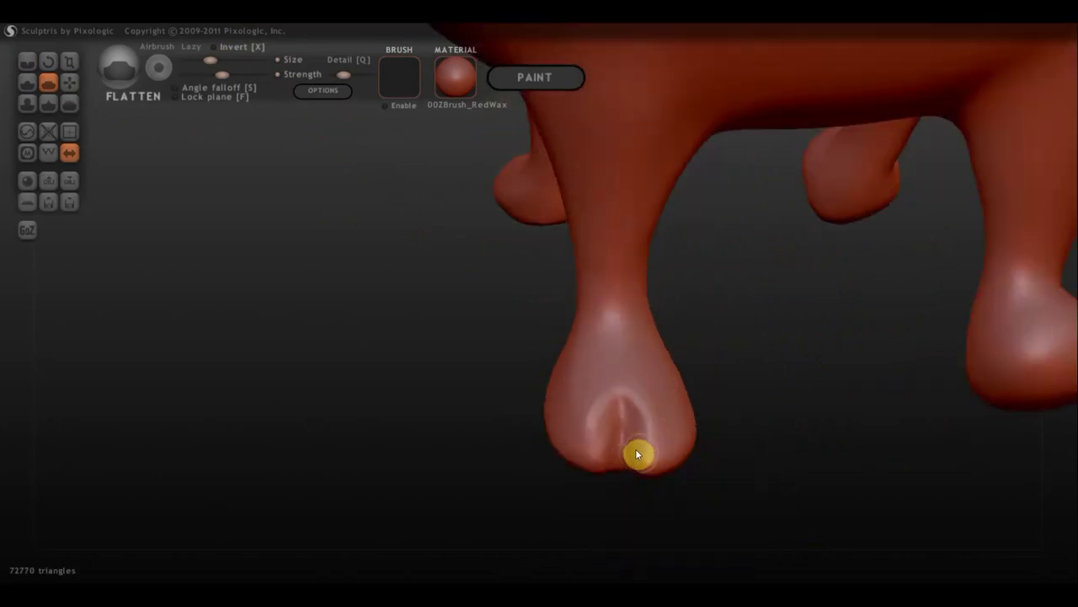
left_click_drag(637, 453, 605, 450)
mouse_move(642, 377)
right_mouse_down()
mouse_move(744, 363)
mouse_move(513, 320)
right_mouse_up()
Add a small raised Draw stroke on the toe just above the cleft
left_click(22, 85)
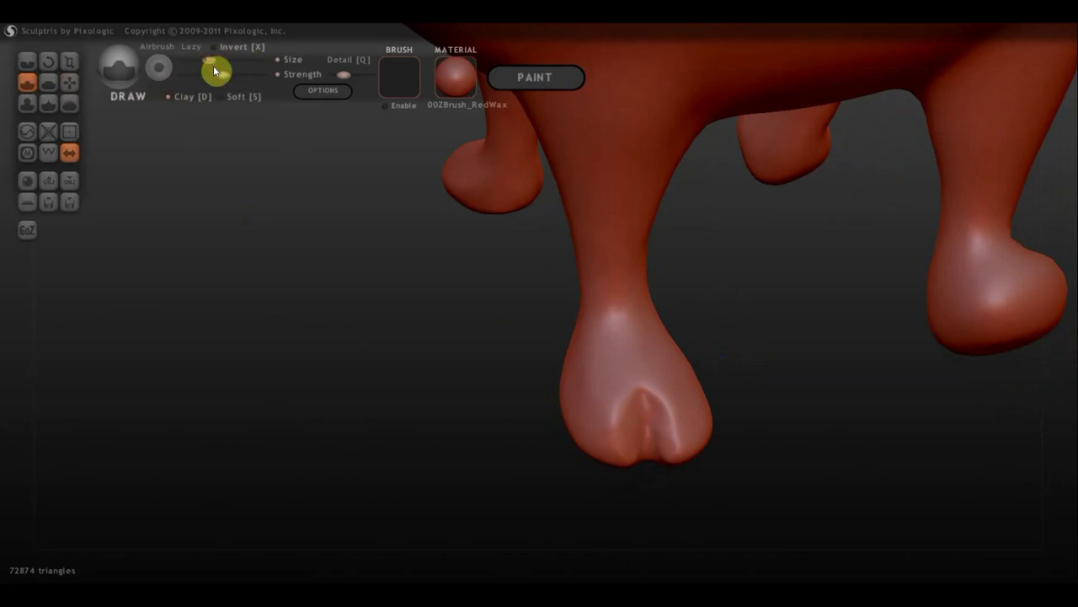
mouse_move(621, 359)
left_mouse_down()
mouse_move(649, 382)
mouse_move(614, 402)
mouse_move(621, 380)
left_mouse_up()
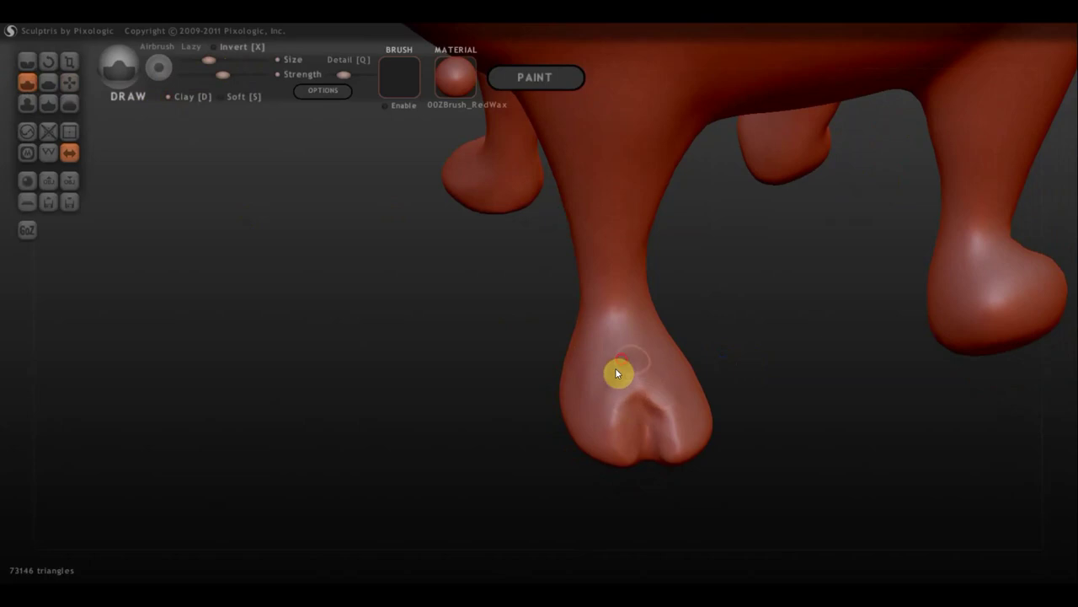
mouse_move(722, 305)
left_mouse_down()
mouse_move(694, 315)
mouse_move(660, 299)
mouse_move(613, 328)
mouse_move(539, 293)
mouse_move(506, 291)
left_mouse_up()
Grab-pull the left foot's toe tips out into a broad, pointed hoof
left_click(62, 78)
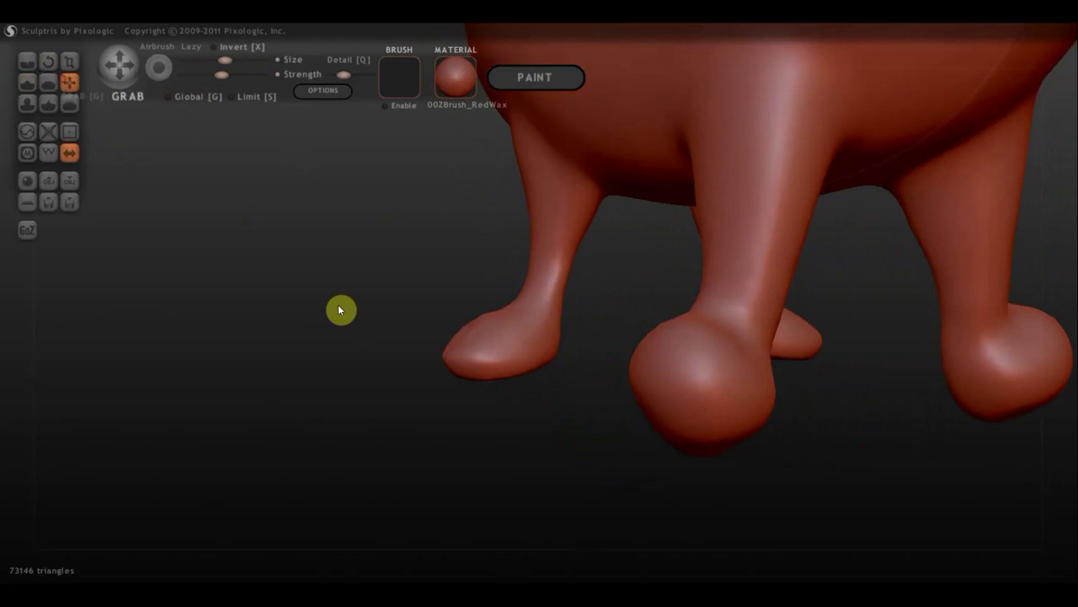
mouse_move(338, 305)
left_mouse_down()
mouse_move(430, 383)
mouse_move(383, 390)
mouse_move(387, 414)
left_mouse_up()
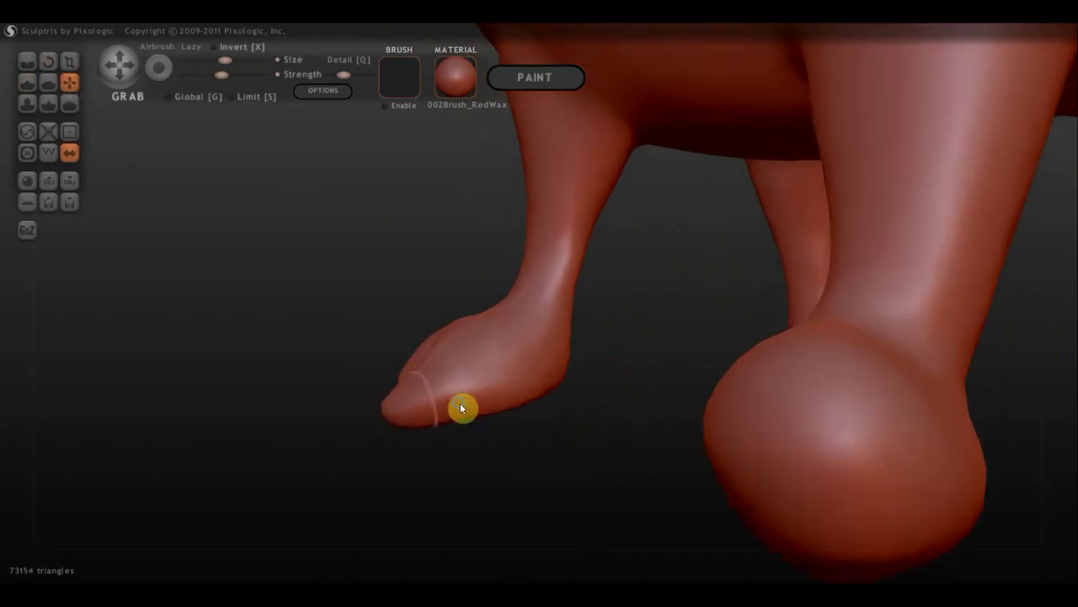
mouse_move(463, 407)
left_mouse_down()
mouse_move(548, 433)
mouse_move(421, 410)
mouse_move(570, 410)
mouse_move(546, 458)
left_mouse_up()
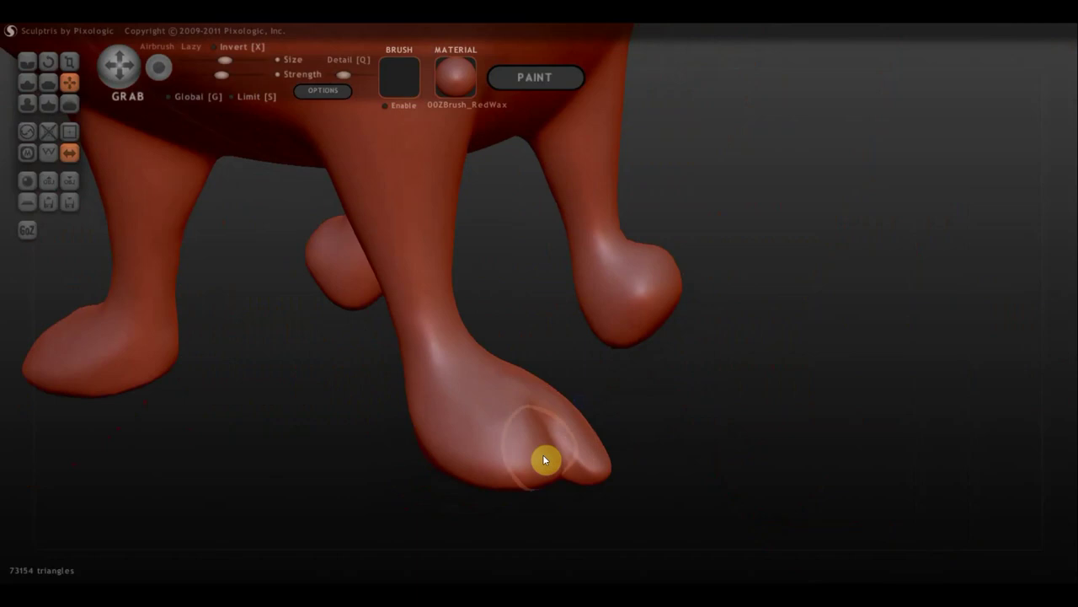
mouse_move(546, 505)
left_mouse_down()
mouse_move(579, 477)
mouse_move(483, 501)
mouse_move(337, 505)
left_mouse_up()
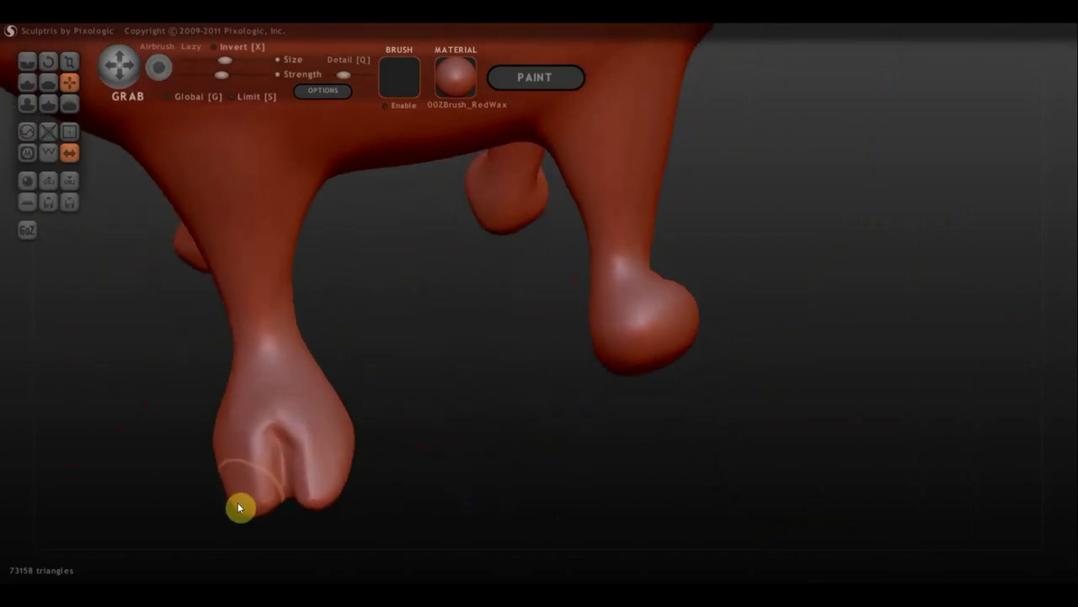
left_click_drag(240, 505, 238, 496)
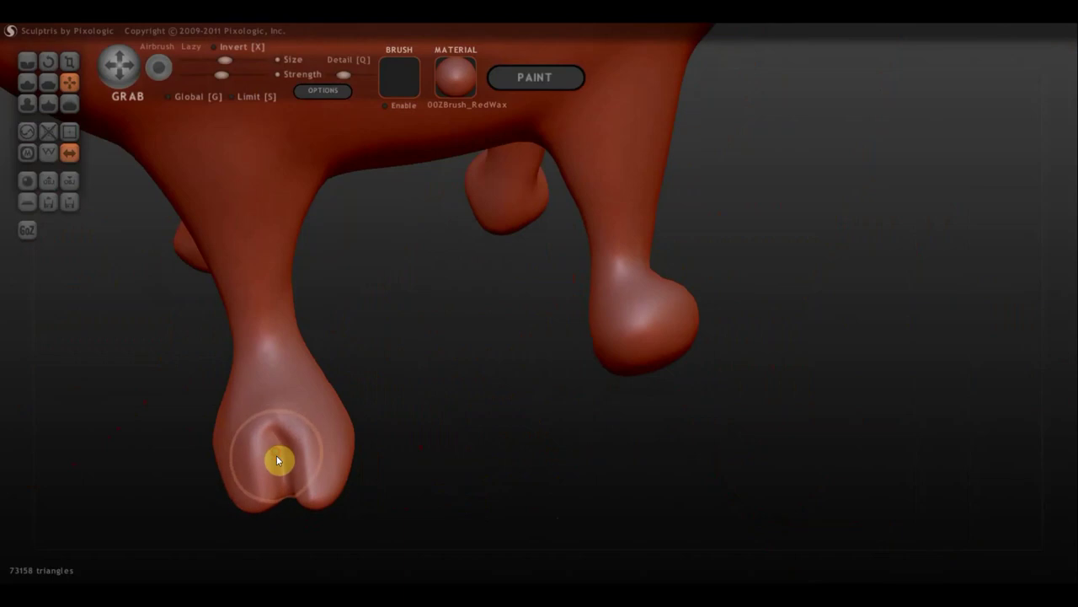
Orbit and zoom around the body to check both feet from the front
mouse_move(282, 457)
left_mouse_down()
mouse_move(309, 455)
mouse_move(275, 289)
mouse_move(282, 262)
left_mouse_up()
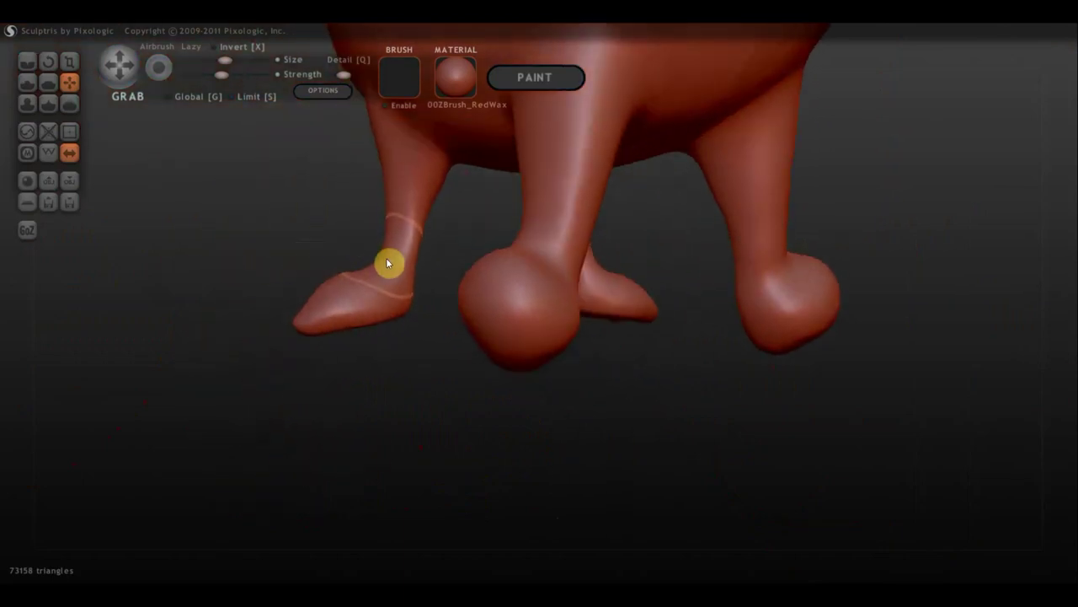
scroll(398, 287, "down", 2)
mouse_move(400, 293)
left_mouse_down()
mouse_move(587, 332)
mouse_move(744, 296)
mouse_move(699, 317)
left_mouse_up()
scroll(624, 315, "up", 2)
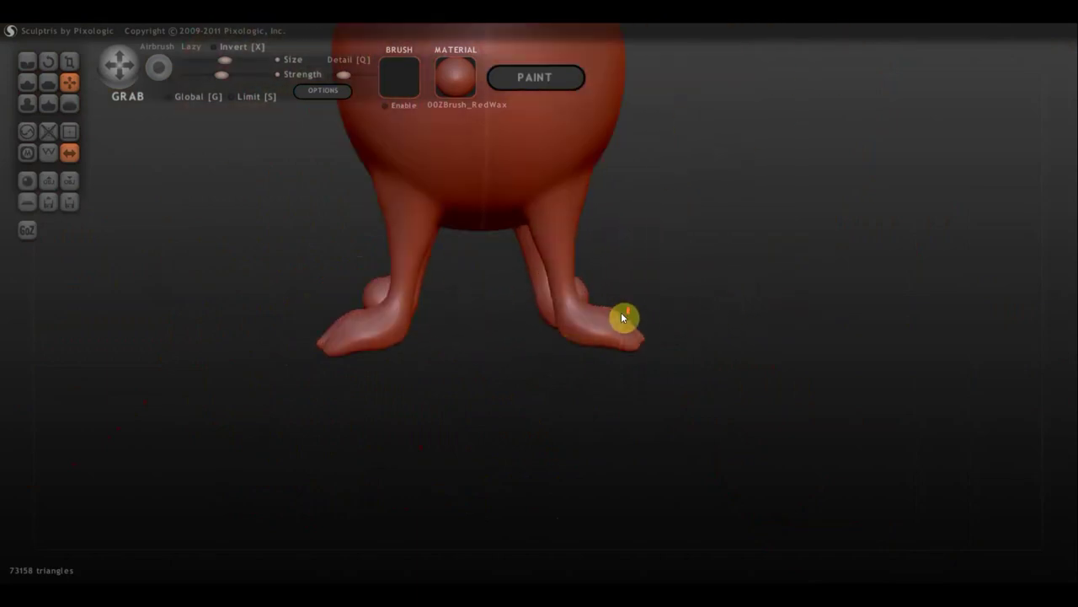
scroll(581, 346, "up", 2)
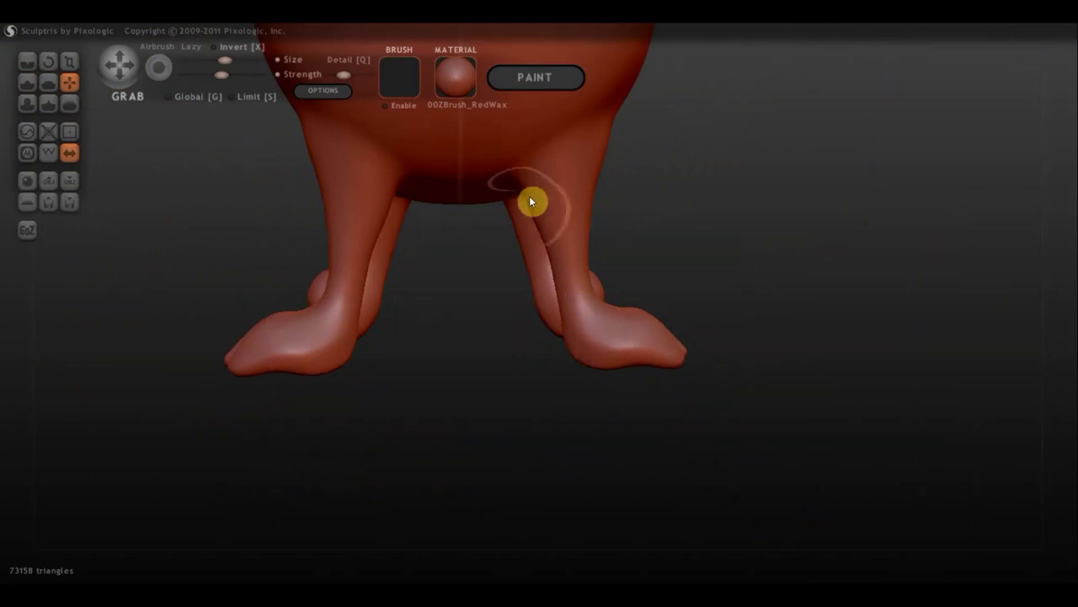
scroll(526, 179, "down", 2)
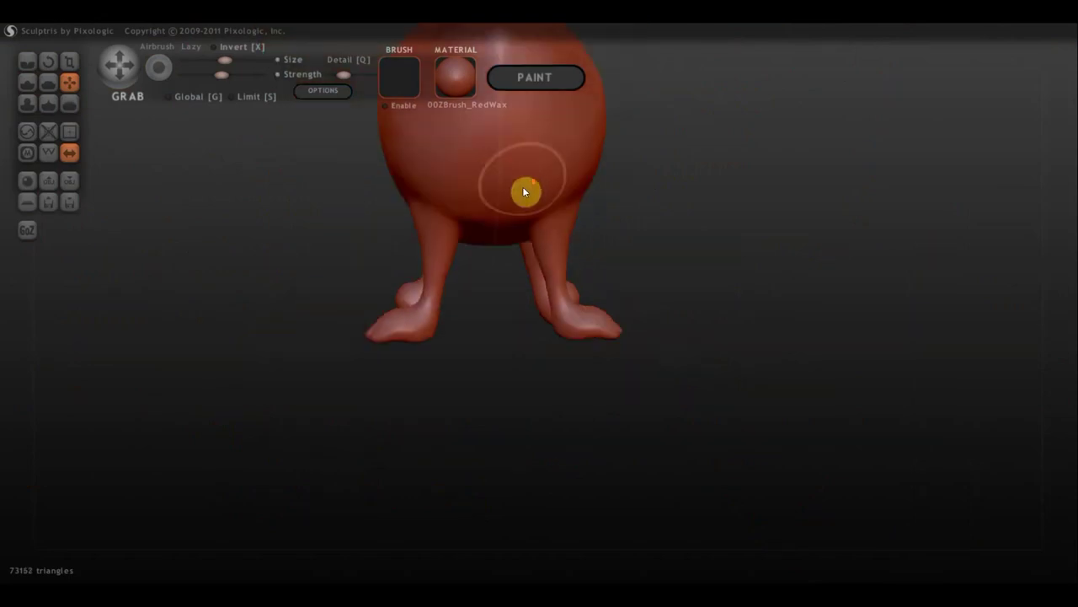
scroll(533, 198, "down", 2)
scroll(505, 207, "down", 2)
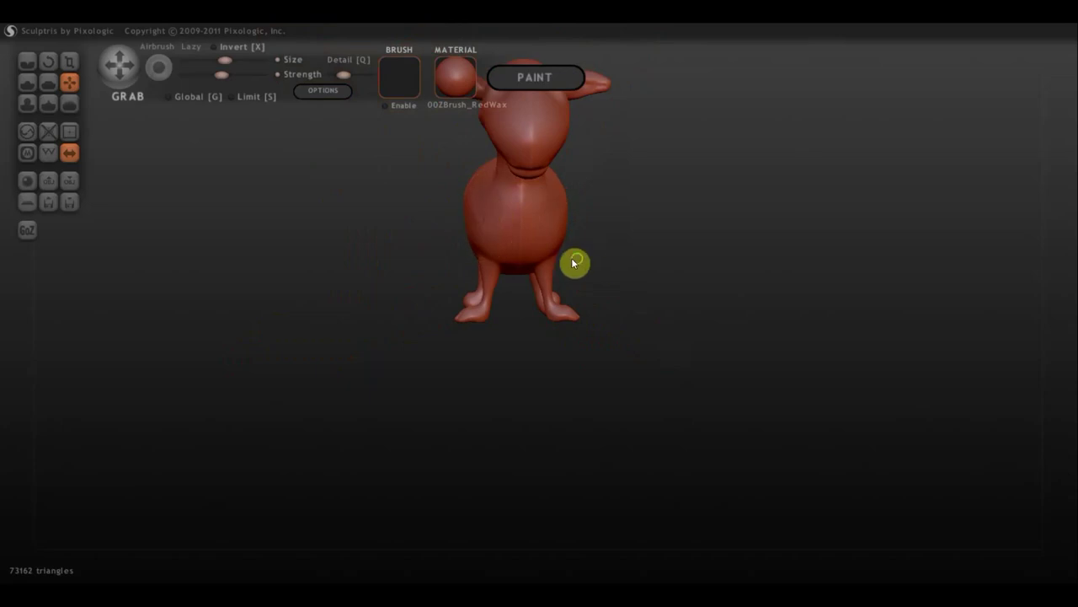
Slim the neck just below the head with a Grab stroke, checking it from several angles
mouse_move(573, 262)
left_mouse_down()
mouse_move(393, 284)
mouse_move(346, 343)
mouse_move(455, 325)
left_mouse_up()
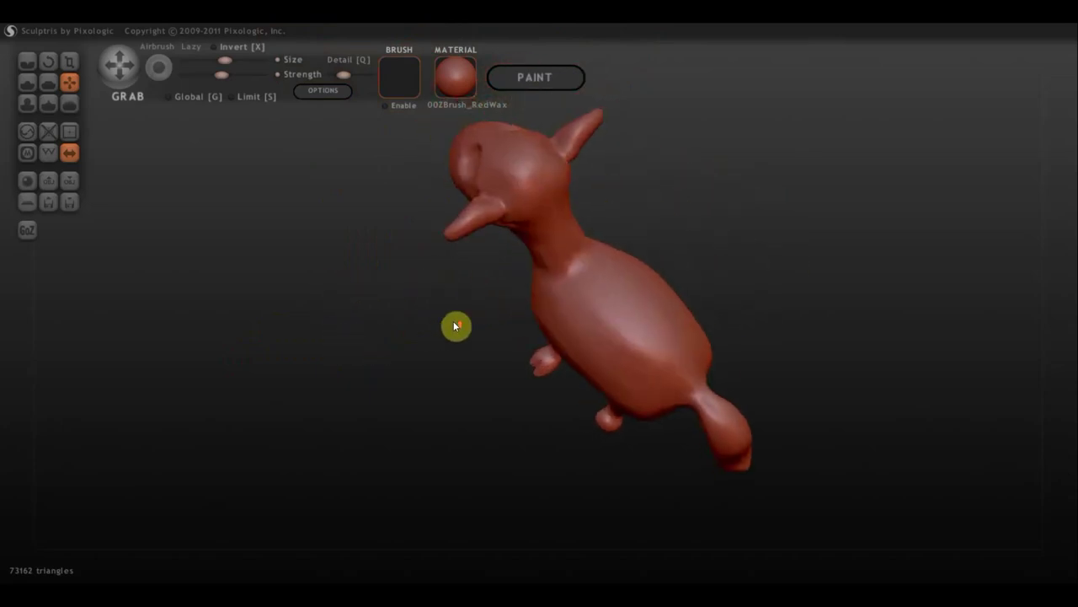
scroll(506, 318, "up", 2)
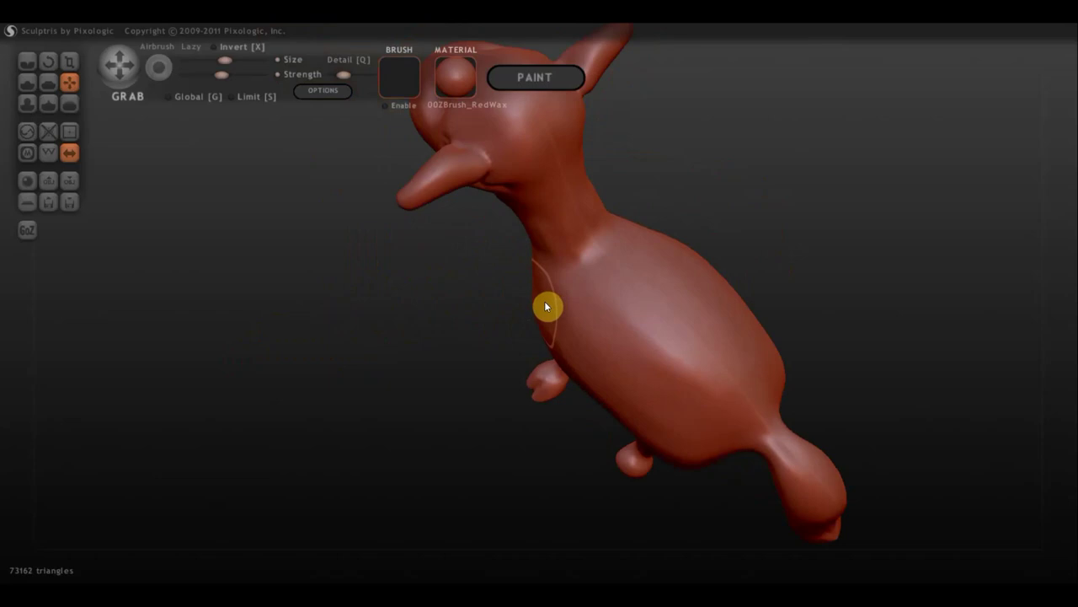
mouse_move(542, 319)
left_mouse_down()
mouse_move(558, 275)
mouse_move(484, 224)
mouse_move(306, 228)
mouse_move(156, 173)
left_mouse_up()
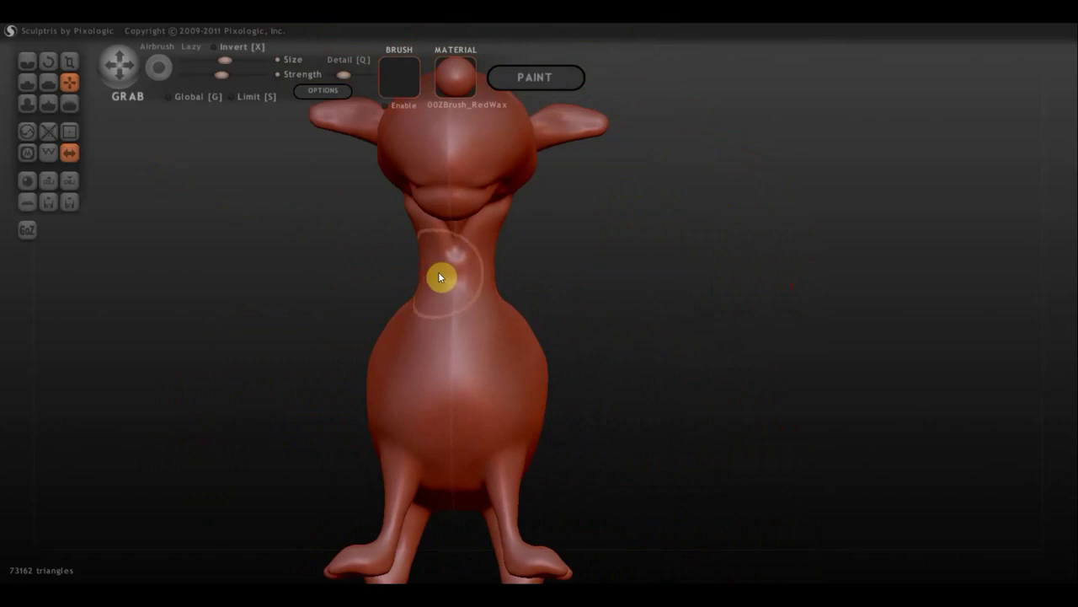
mouse_move(519, 293)
left_mouse_down()
mouse_move(346, 361)
mouse_move(563, 247)
mouse_move(520, 183)
left_mouse_up()
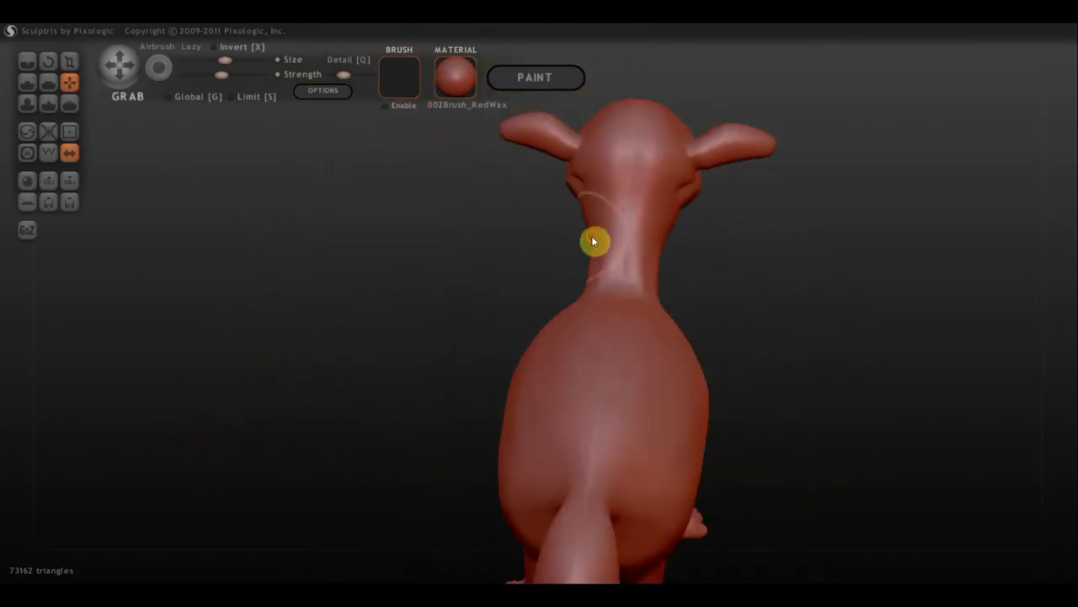
mouse_move(597, 265)
left_mouse_down()
mouse_move(618, 267)
mouse_move(590, 233)
mouse_move(610, 227)
mouse_move(674, 265)
mouse_move(534, 233)
mouse_move(623, 293)
left_mouse_up()
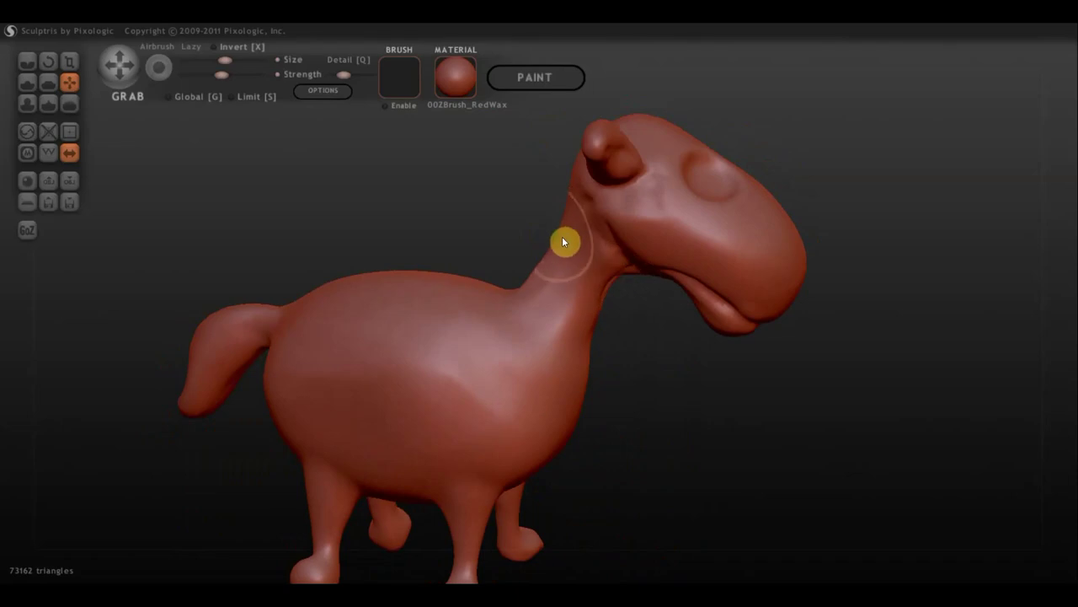
right_click_drag(557, 267, 626, 220)
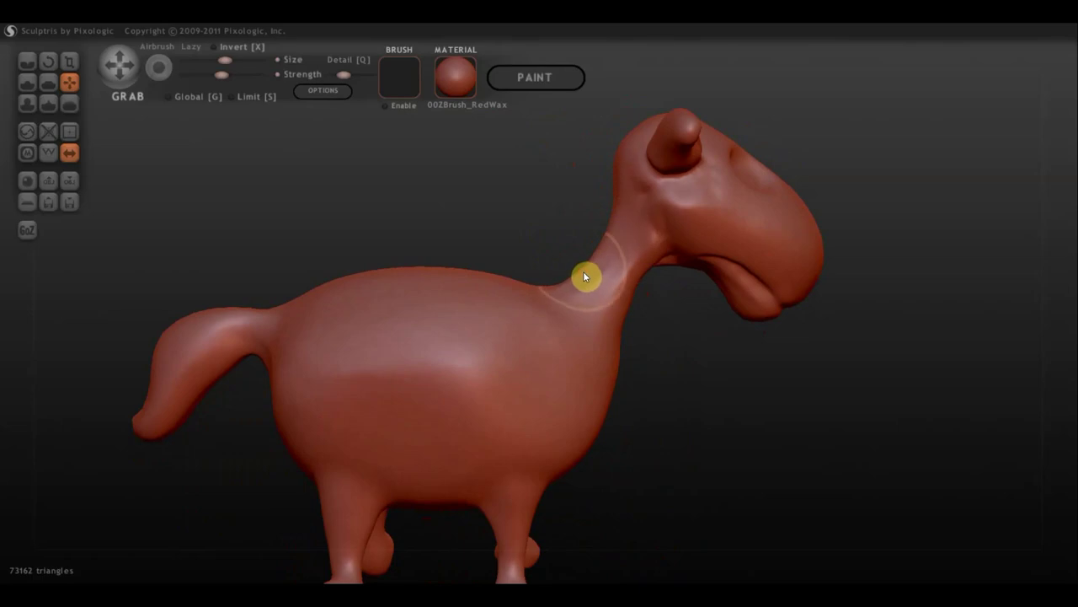
mouse_move(548, 317)
right_mouse_down()
mouse_move(684, 369)
mouse_move(649, 358)
mouse_move(771, 437)
mouse_move(534, 267)
right_mouse_up()
Grab-pull the tail into a slimmer shape with its base lifted slightly upward
scroll(534, 267, "down", 2)
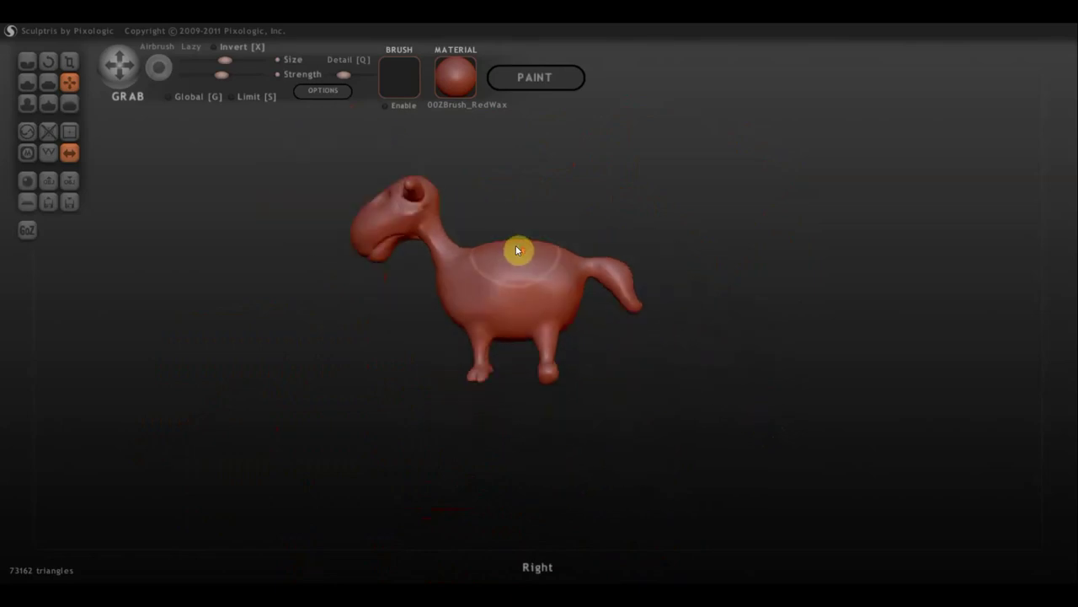
scroll(520, 256, "up", 2)
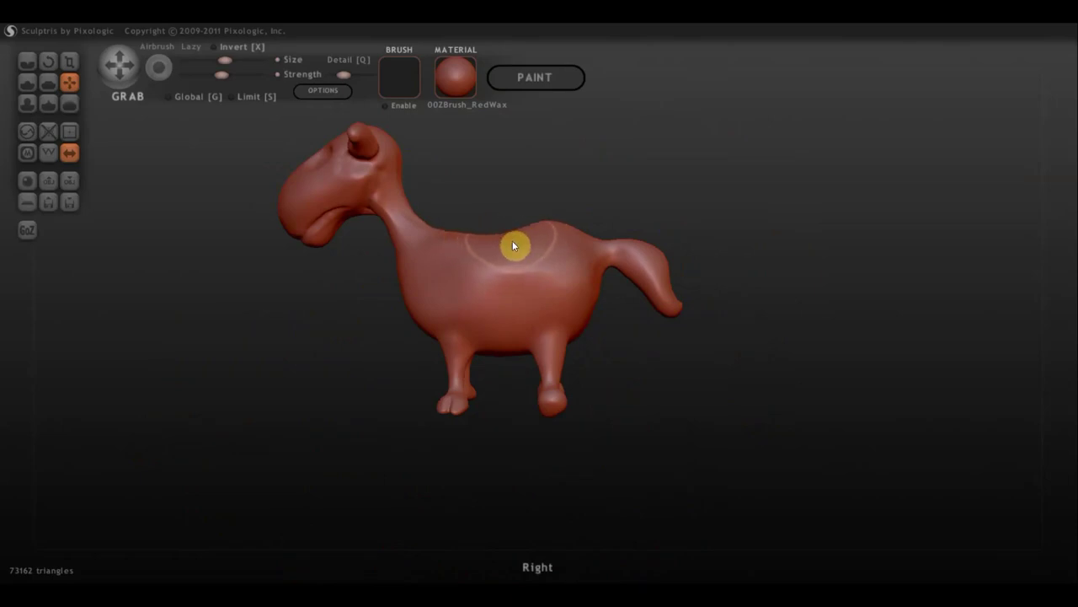
mouse_move(584, 272)
left_mouse_down()
mouse_move(701, 298)
mouse_move(717, 363)
left_mouse_up()
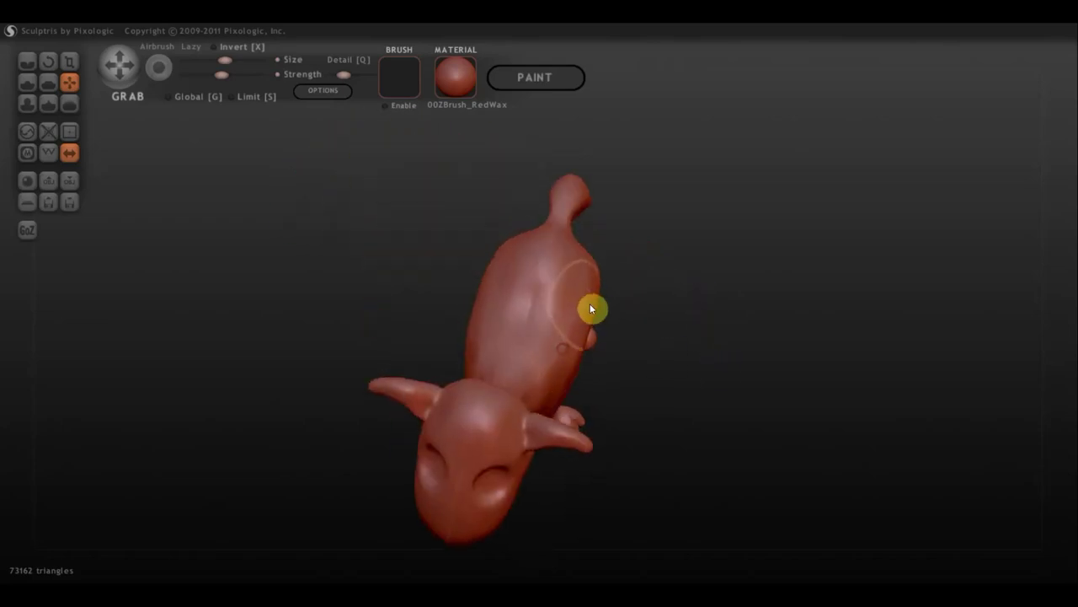
scroll(586, 332, "up", 3)
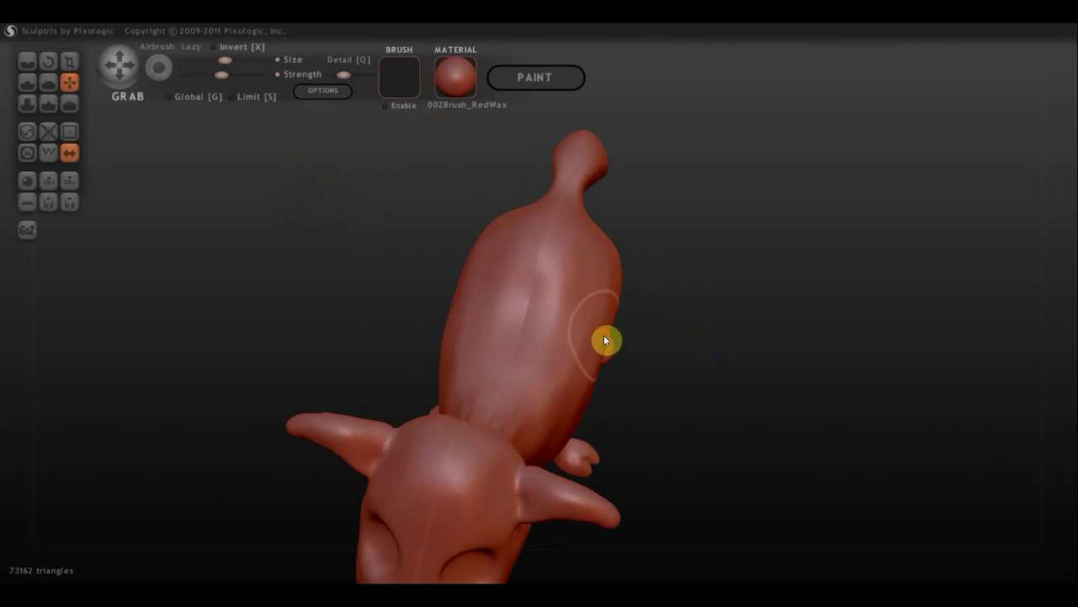
mouse_move(589, 330)
left_mouse_down()
mouse_move(501, 274)
mouse_move(510, 267)
mouse_move(589, 310)
mouse_move(580, 267)
mouse_move(508, 359)
mouse_move(655, 399)
mouse_move(660, 411)
mouse_move(660, 190)
mouse_move(669, 289)
mouse_move(595, 404)
mouse_move(566, 351)
left_mouse_up()
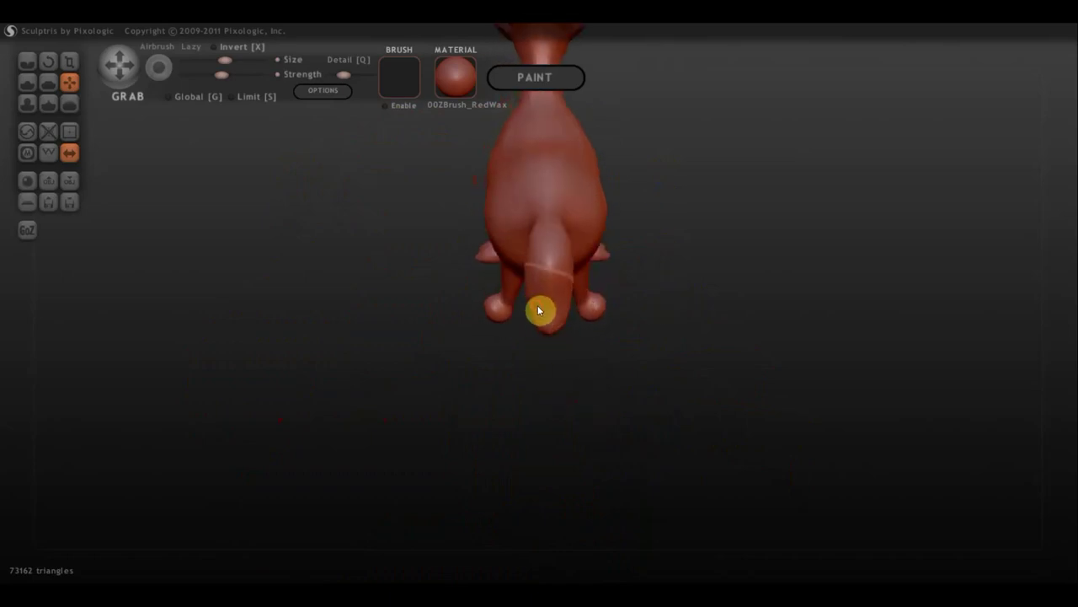
scroll(541, 312, "up", 3)
mouse_move(524, 317)
left_mouse_down()
mouse_move(542, 320)
mouse_move(524, 306)
mouse_move(546, 311)
mouse_move(525, 300)
mouse_move(536, 342)
mouse_move(533, 331)
mouse_move(551, 351)
mouse_move(558, 337)
mouse_move(563, 345)
mouse_move(566, 369)
mouse_move(613, 298)
mouse_move(645, 296)
mouse_move(588, 206)
left_mouse_up()
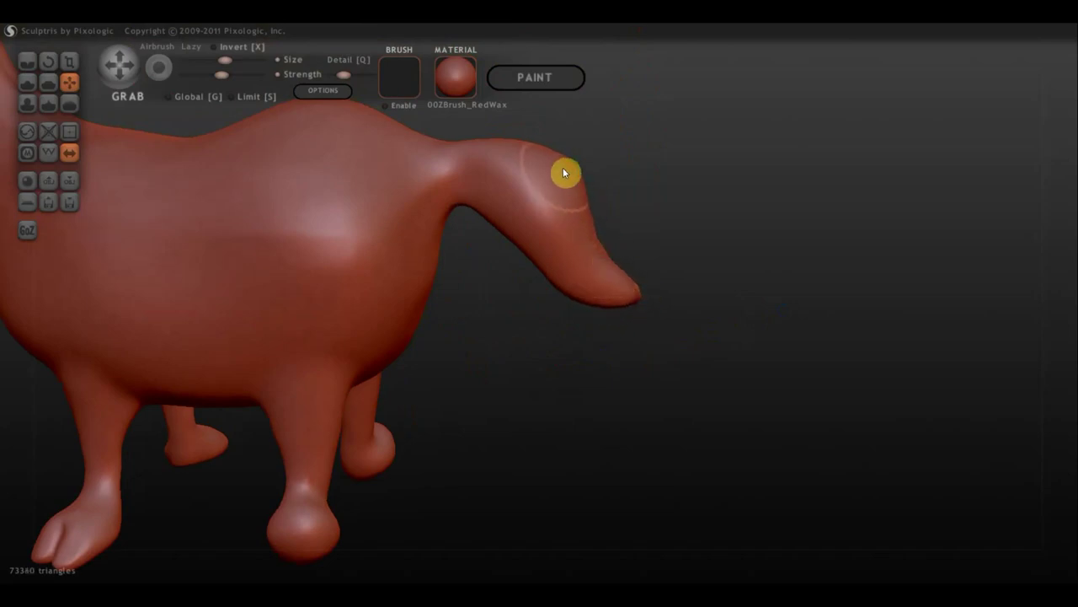
left_click_drag(463, 208, 460, 187)
mouse_move(665, 346)
left_mouse_down()
mouse_move(720, 320)
mouse_move(705, 337)
left_mouse_up()
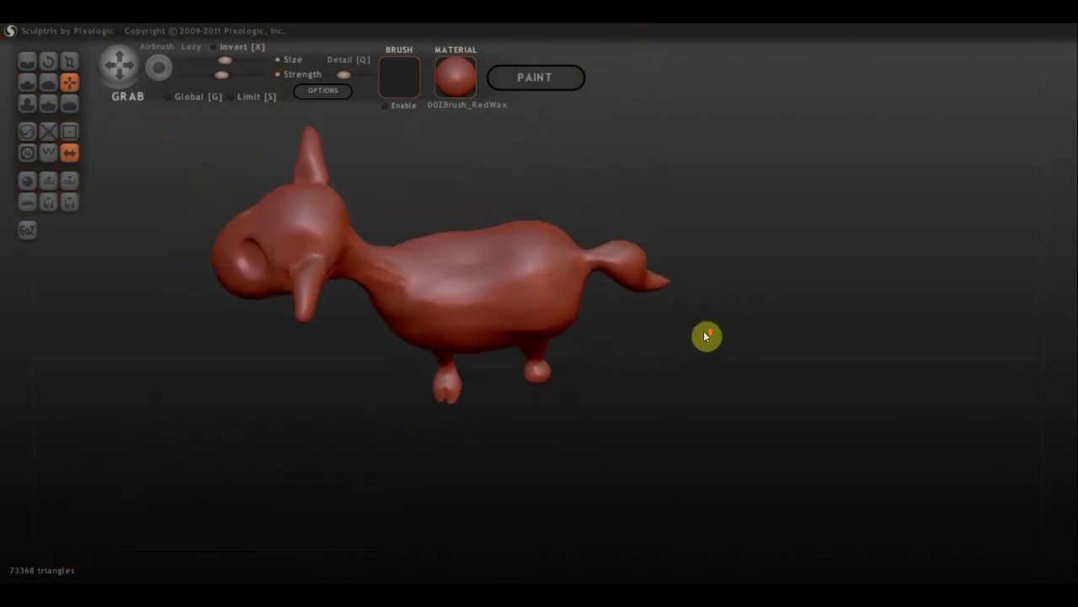
Grab-pull the belly between the legs slightly to reshape it
scroll(706, 337, "up", 3)
scroll(713, 304, "up", 3)
scroll(725, 244, "down", 3)
left_click_drag(683, 284, 808, 318)
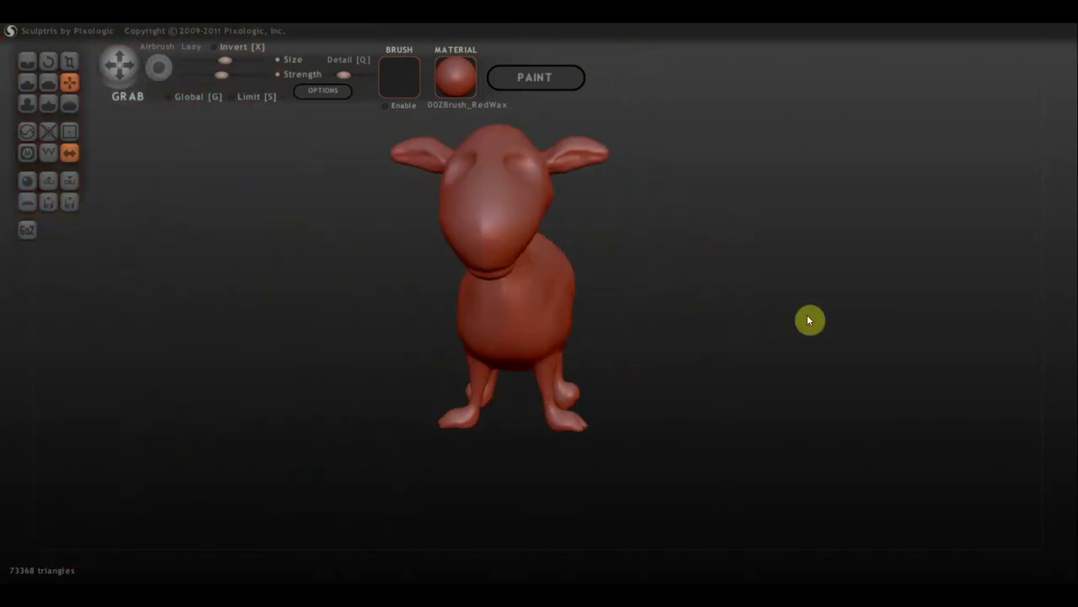
scroll(814, 315, "up", 1)
scroll(635, 284, "up", 2)
left_click_drag(713, 306, 487, 290)
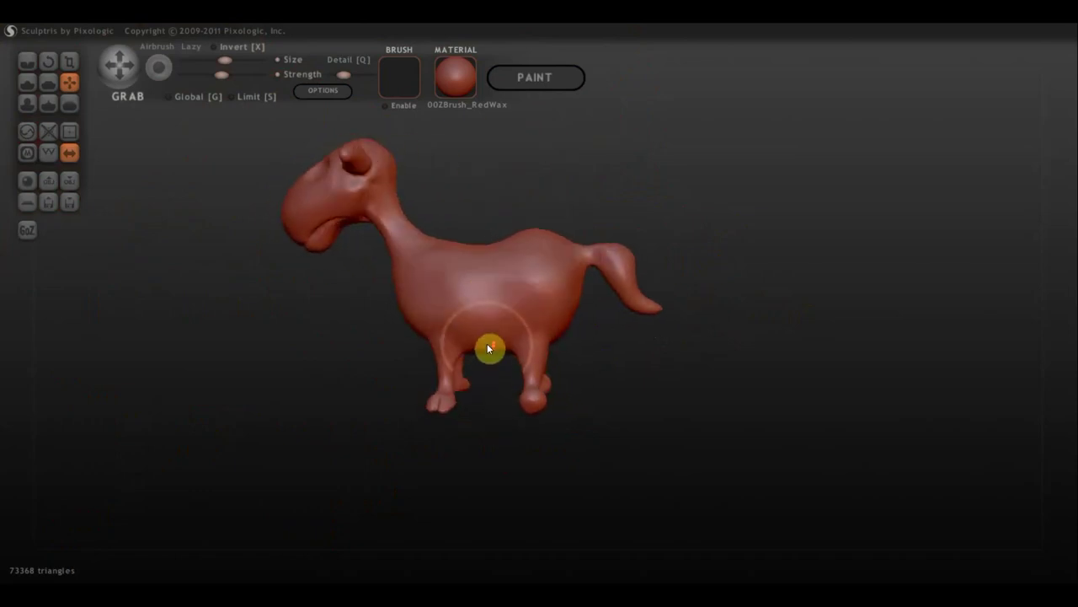
scroll(487, 346, "up", 2)
left_click_drag(465, 373, 463, 382)
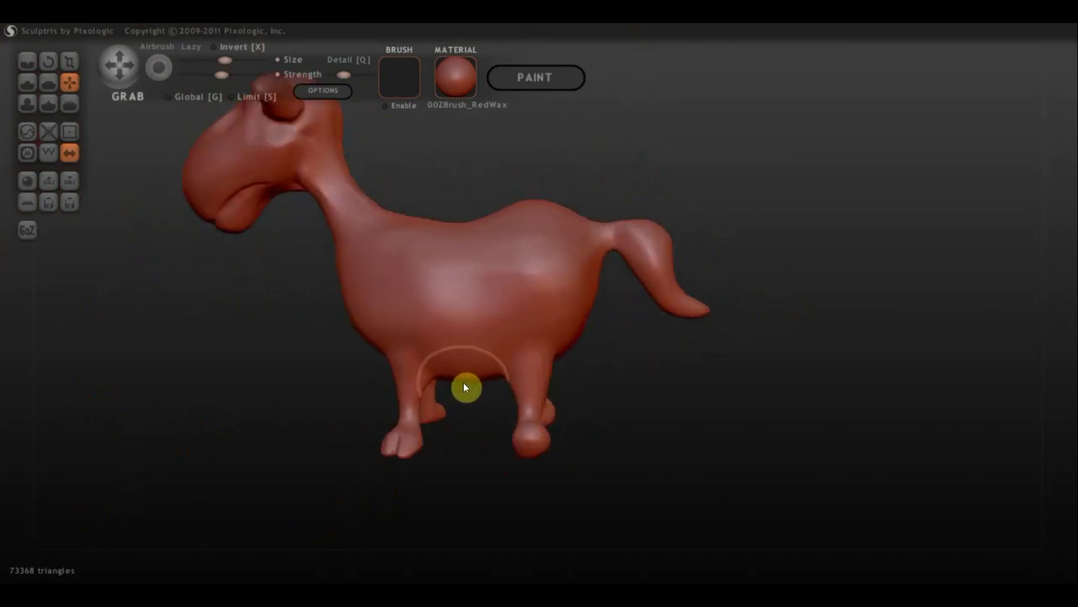
Orbit around the goat to inspect the body and legs from both sides and below
left_click_drag(568, 364, 445, 372)
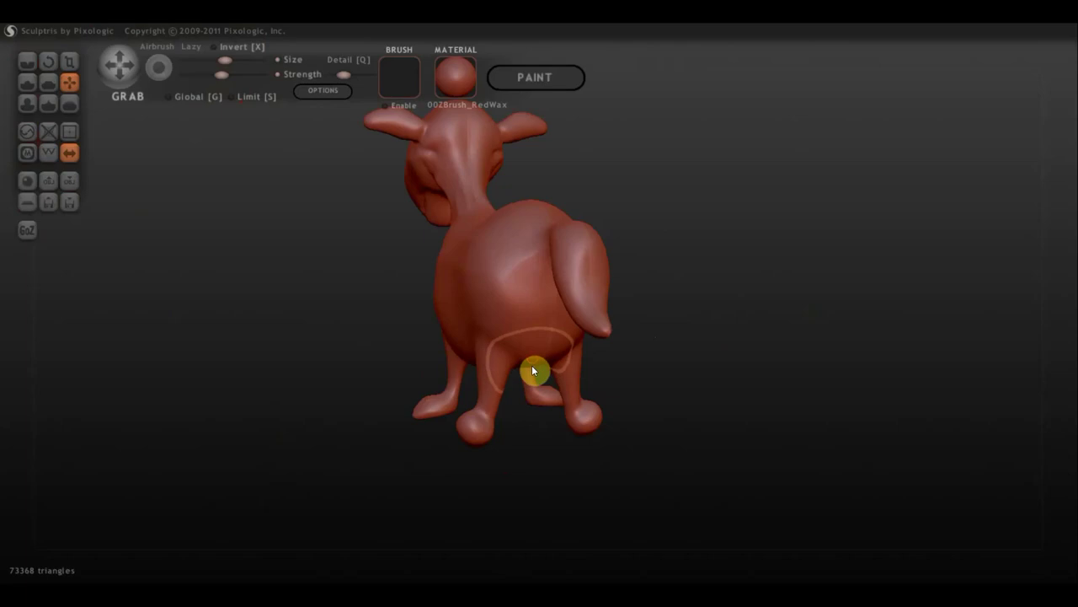
mouse_move(597, 361)
left_mouse_down()
mouse_move(428, 370)
mouse_move(592, 371)
left_mouse_up()
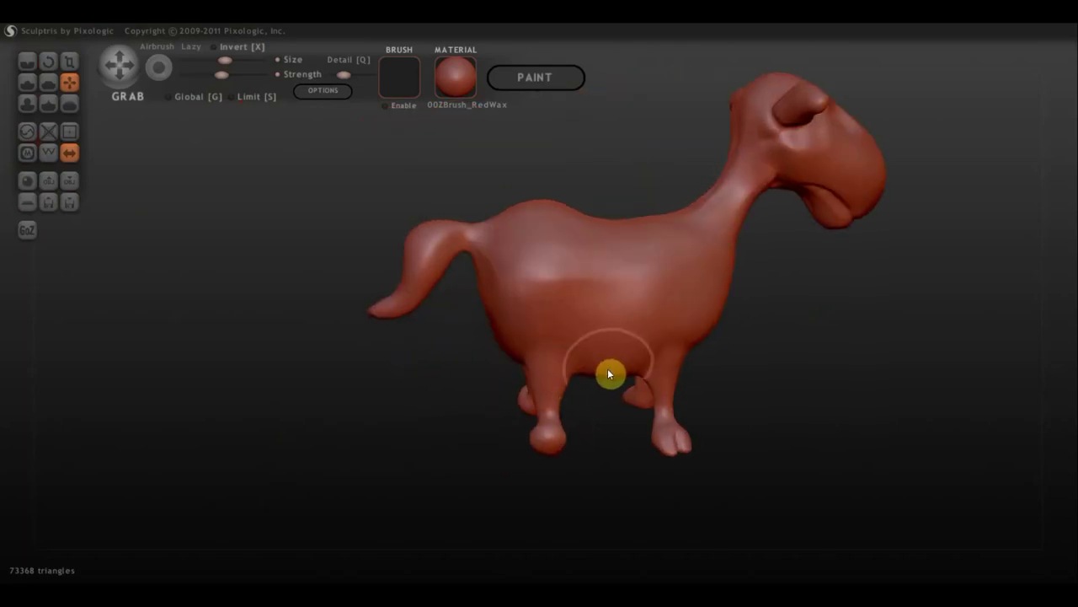
right_click_drag(634, 358, 546, 348)
mouse_move(600, 393)
right_mouse_down()
mouse_move(491, 396)
mouse_move(664, 410)
mouse_move(654, 397)
right_mouse_up()
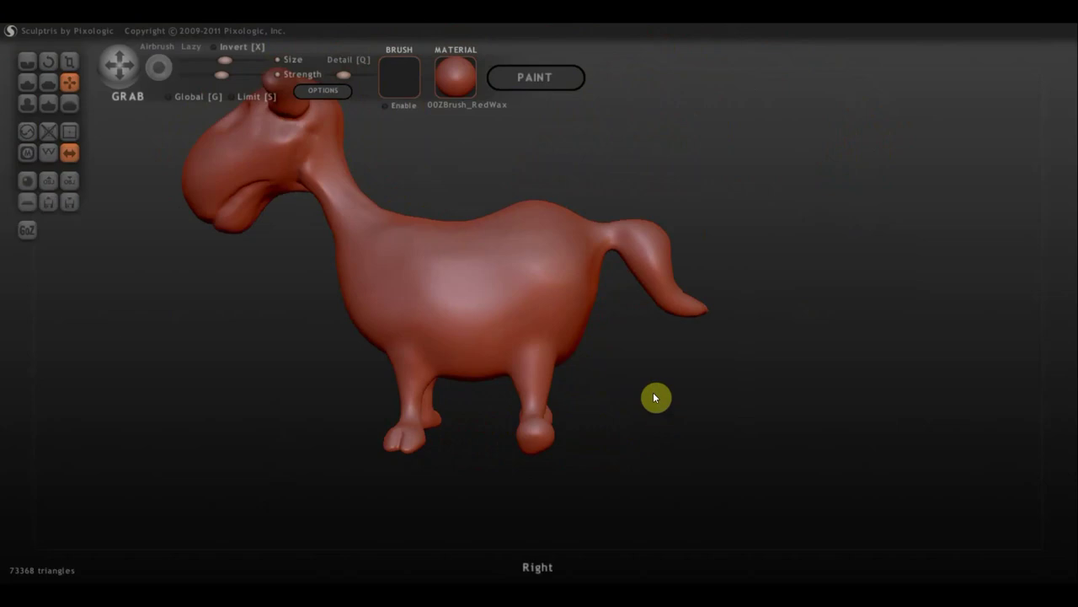
scroll(430, 370, "up", 3)
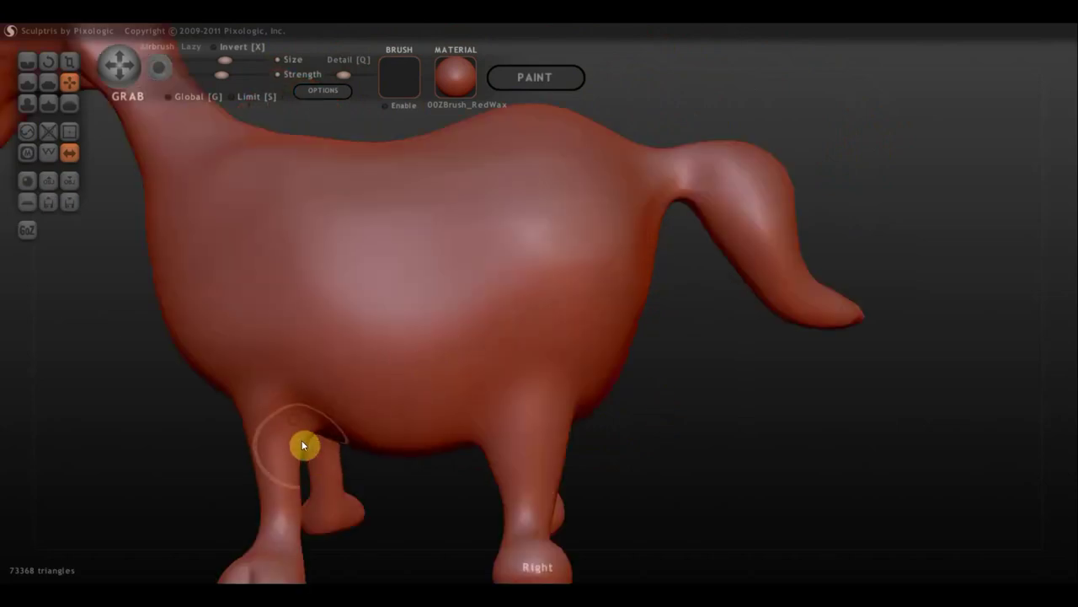
right_click_drag(356, 428, 423, 434)
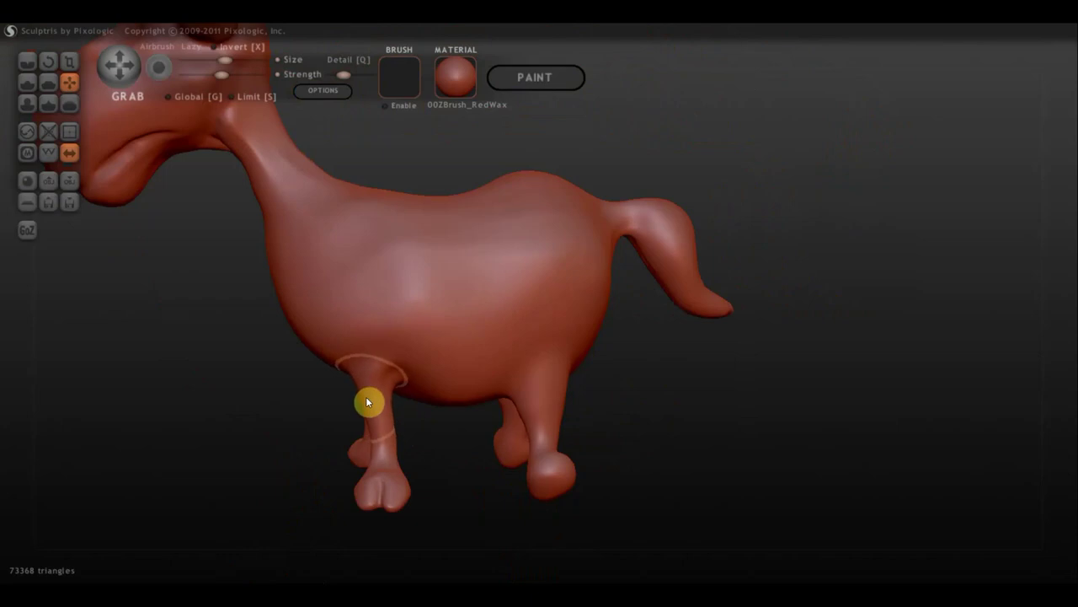
mouse_move(416, 424)
right_mouse_down()
mouse_move(794, 433)
mouse_move(785, 429)
right_mouse_up()
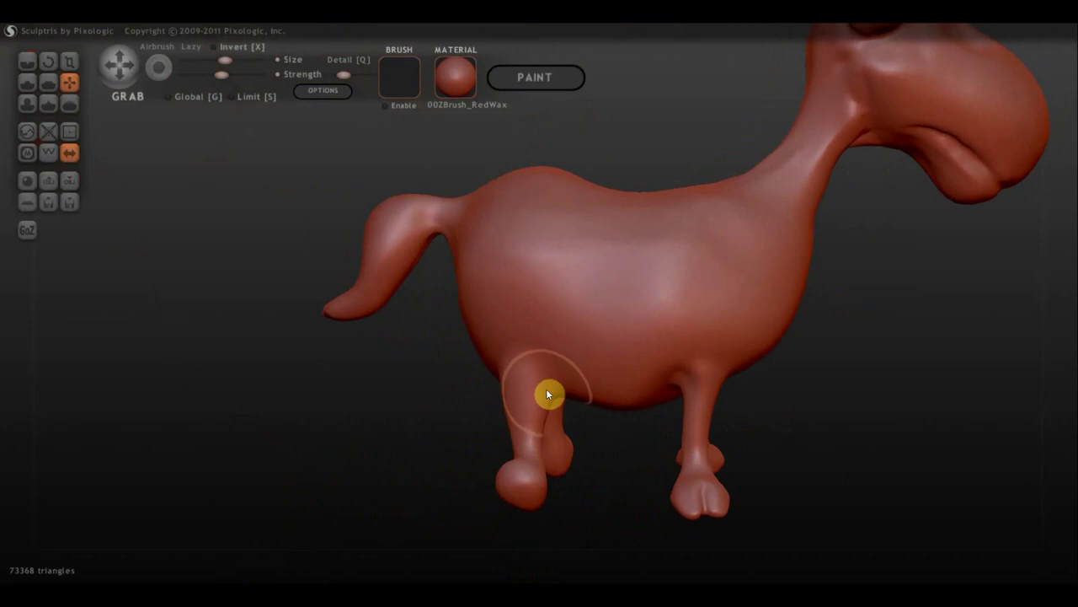
mouse_move(500, 433)
right_mouse_down()
mouse_move(548, 446)
mouse_move(530, 441)
right_mouse_up()
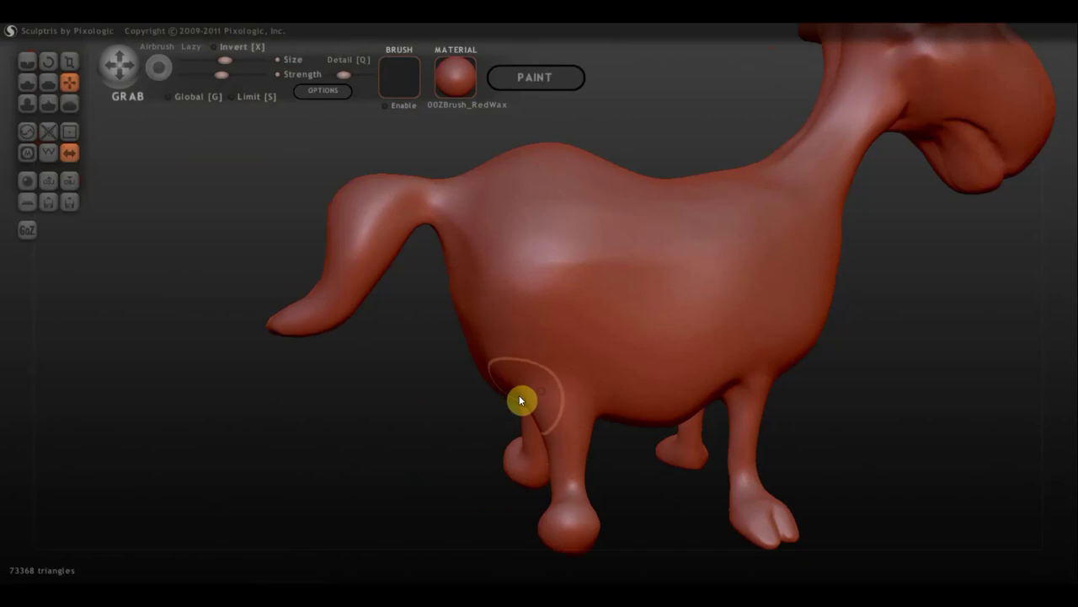
right_click_drag(527, 400, 519, 402)
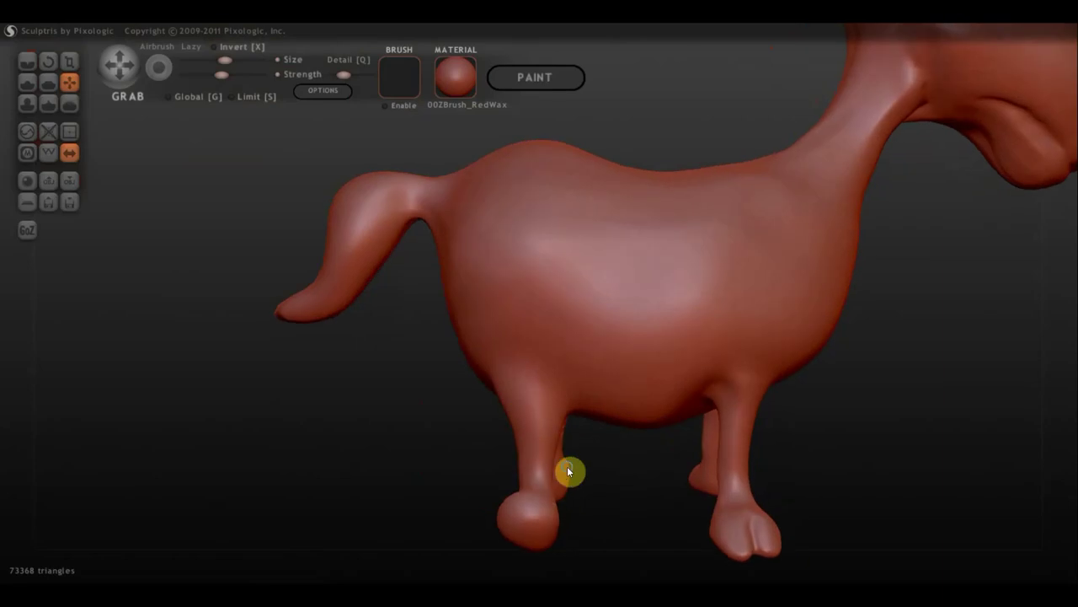
mouse_move(568, 469)
right_mouse_down()
mouse_move(436, 455)
mouse_move(448, 446)
mouse_move(613, 462)
mouse_move(722, 441)
right_mouse_up()
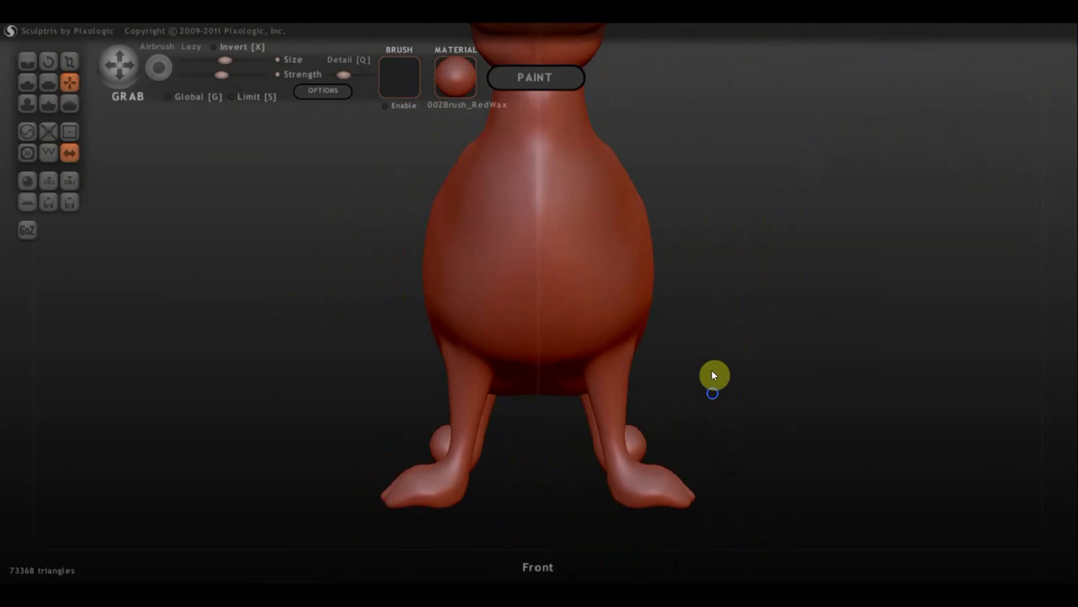
right_click_drag(714, 376, 634, 353)
scroll(641, 363, "up", 4)
scroll(716, 413, "up", 2)
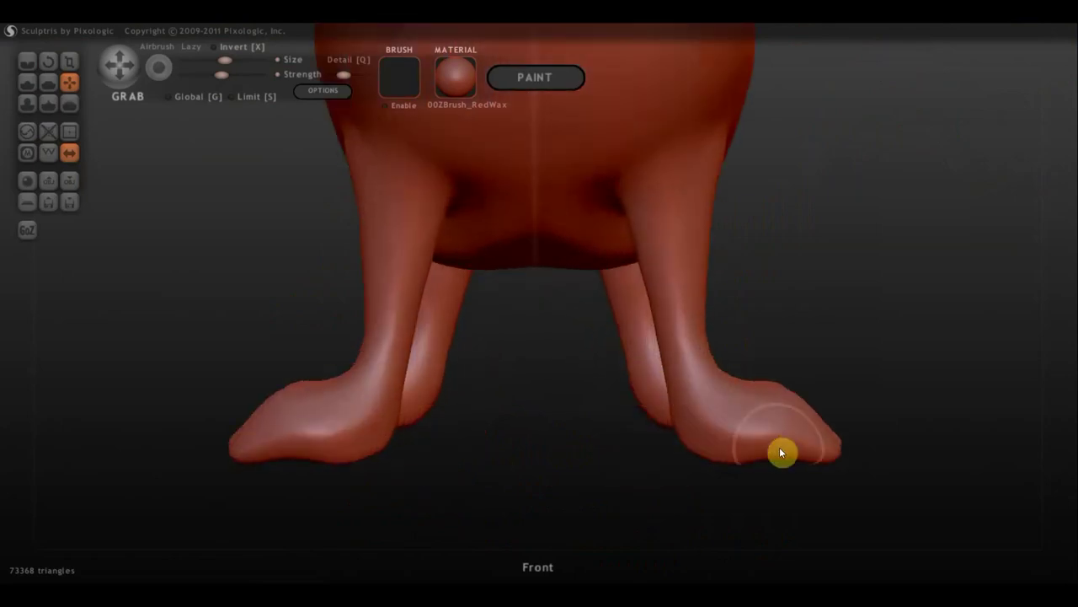
scroll(797, 426, "down", 3)
scroll(799, 412, "down", 2)
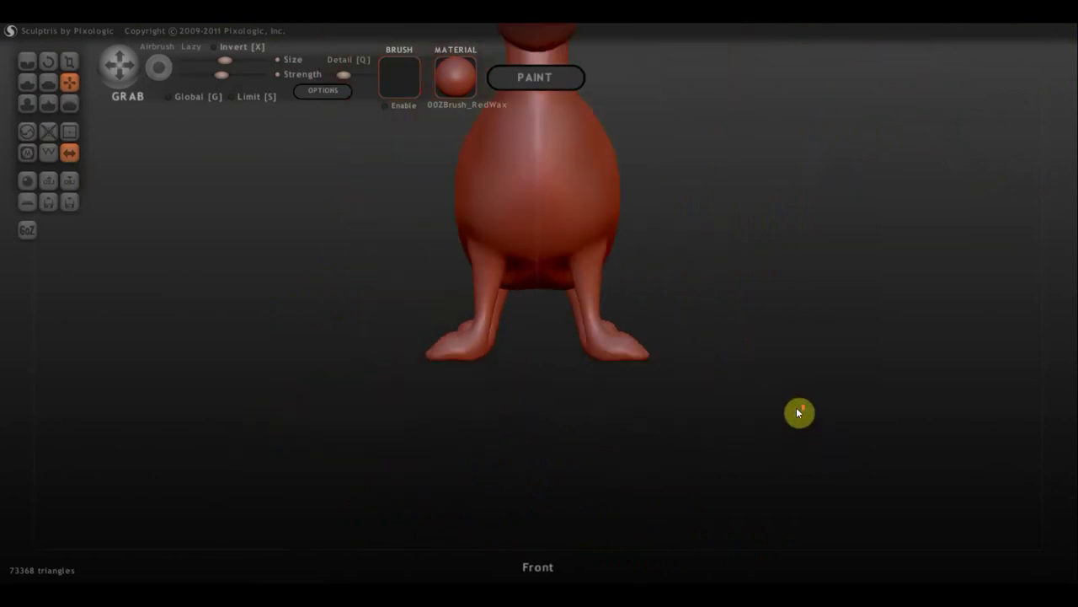
mouse_move(727, 350)
right_mouse_down()
mouse_move(631, 383)
mouse_move(725, 342)
right_mouse_up()
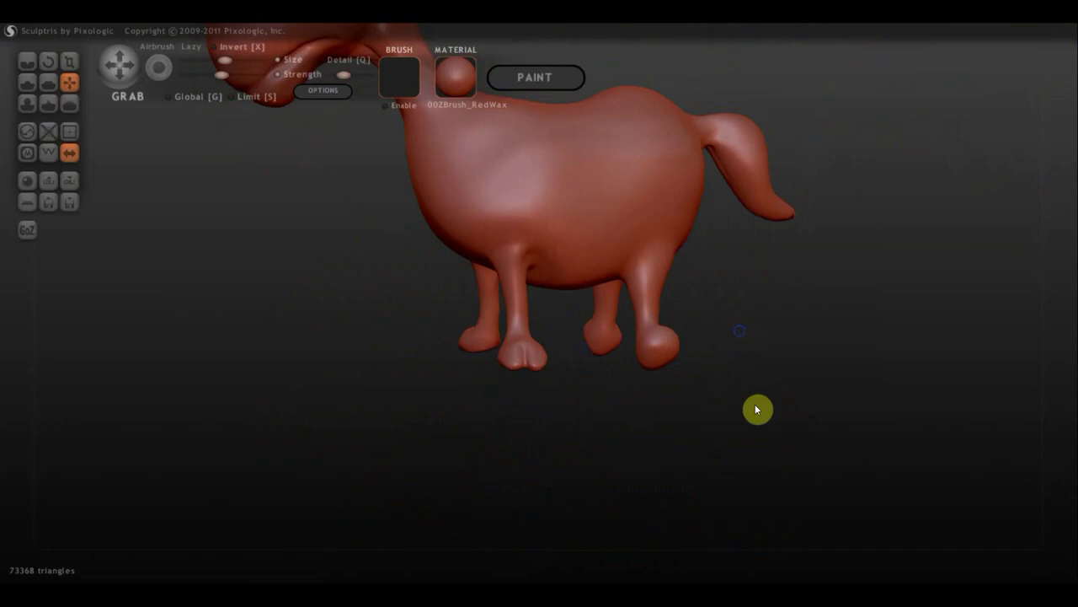
mouse_move(758, 410)
right_mouse_down()
mouse_move(769, 492)
mouse_move(710, 388)
mouse_move(644, 392)
right_mouse_up()
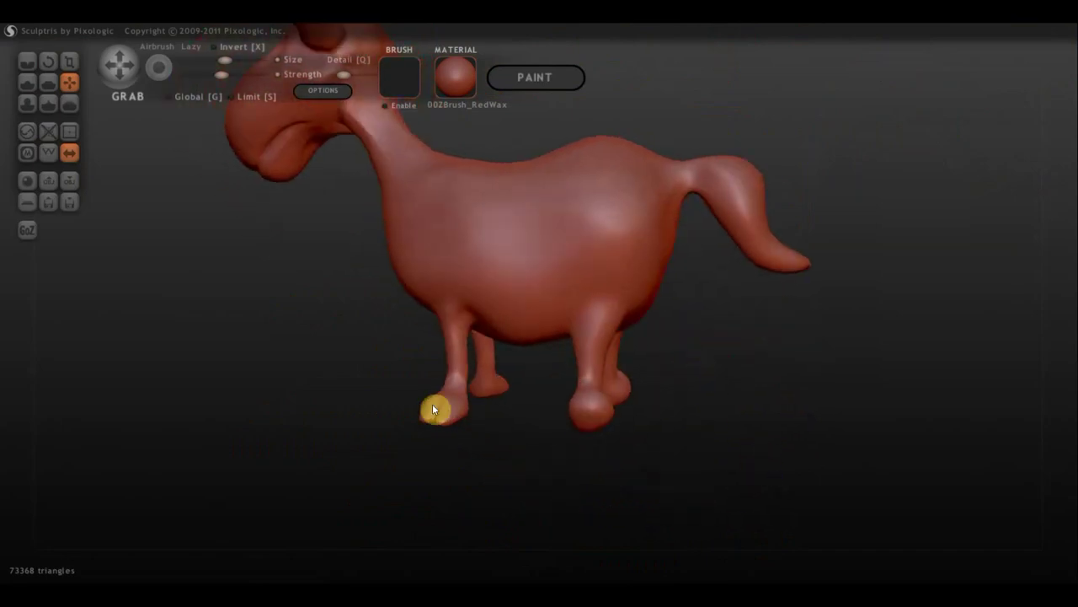
mouse_move(465, 413)
right_mouse_down()
mouse_move(511, 411)
mouse_move(463, 410)
right_mouse_up()
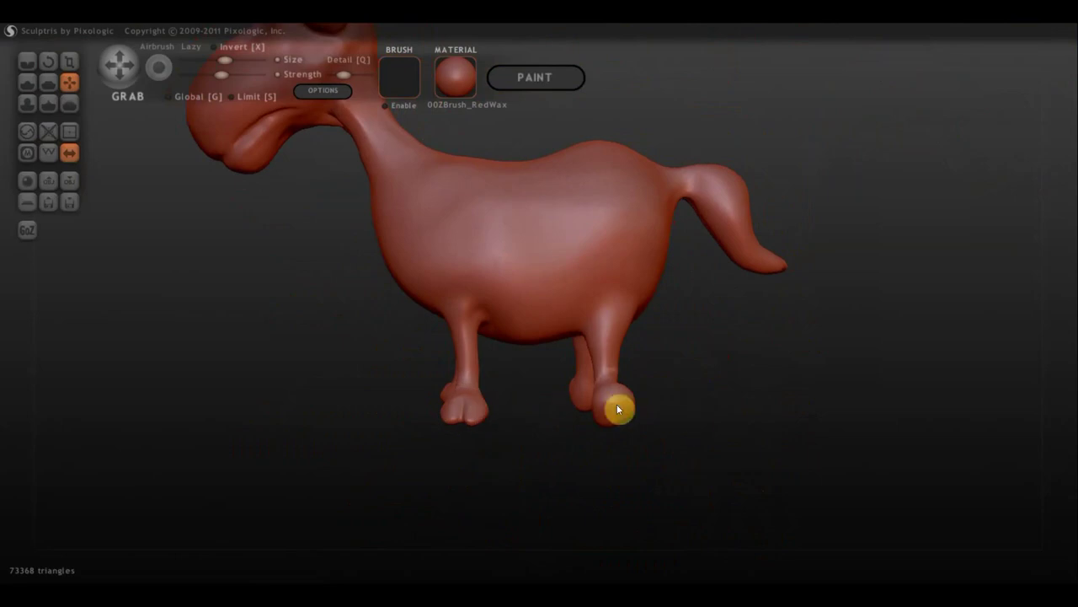
mouse_move(710, 412)
right_mouse_down()
mouse_move(795, 428)
mouse_move(527, 383)
right_mouse_up()
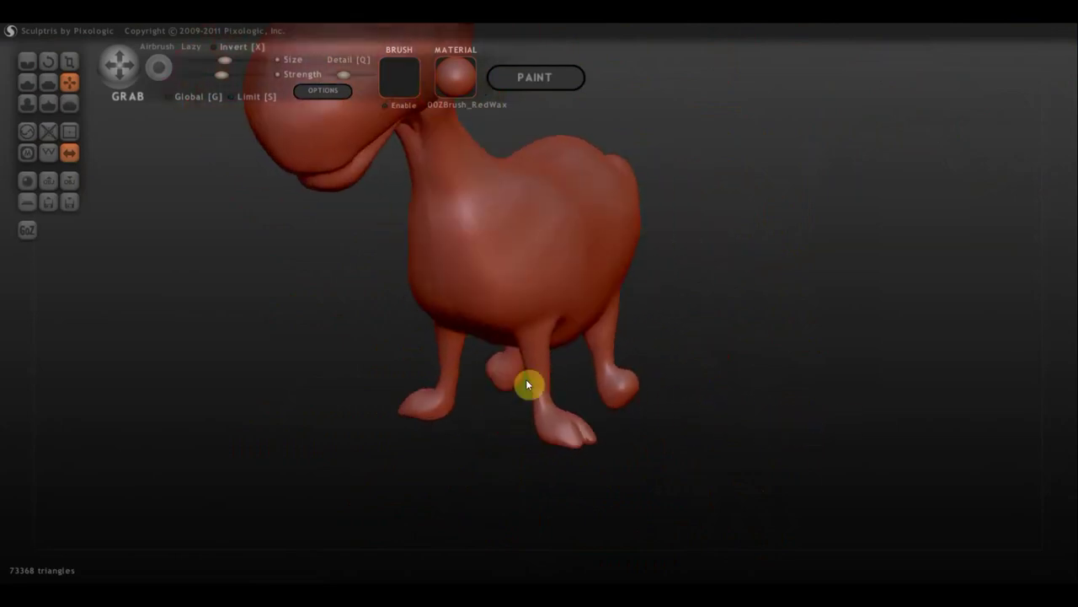
right_click_drag(616, 385, 721, 396)
scroll(717, 388, "down", 3)
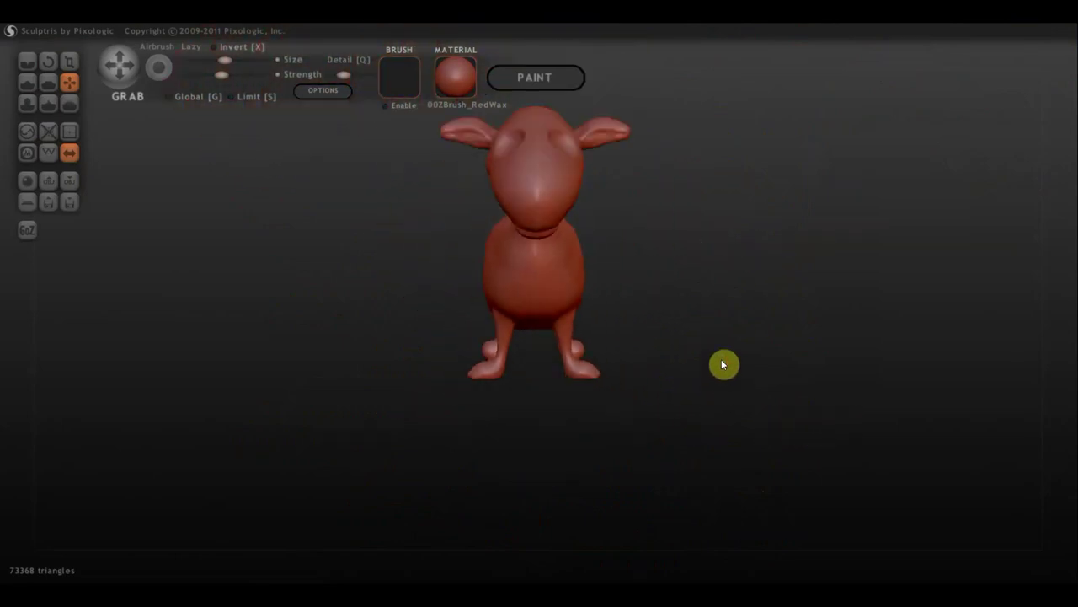
scroll(699, 404, "up", 1)
Try a Grab pull on the forehead above the eye sockets, then undo it
scroll(674, 315, "up", 1)
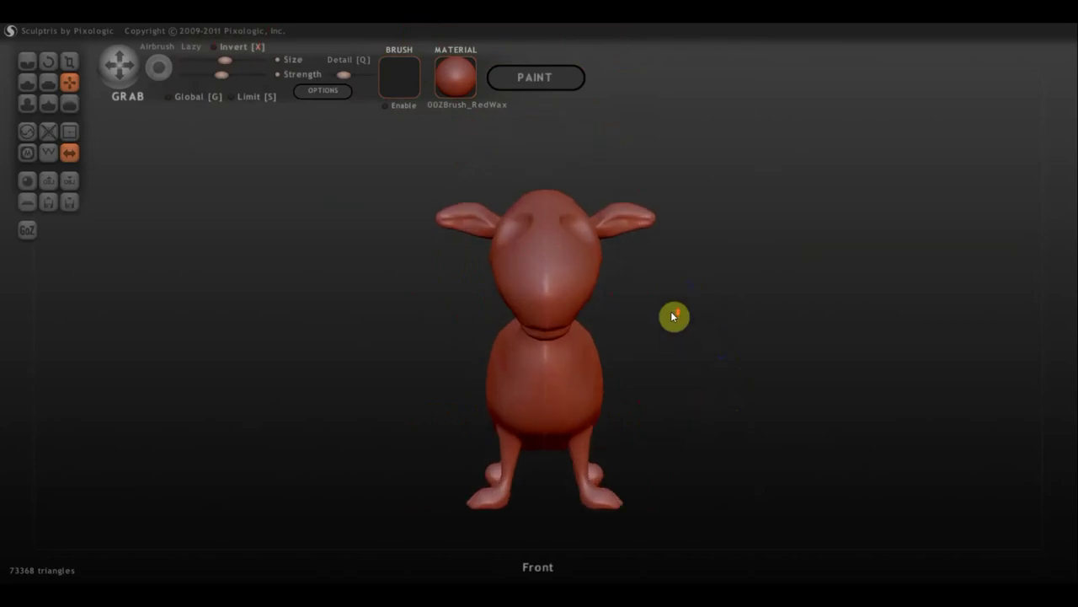
scroll(681, 317, "up", 3)
right_click_drag(470, 251, 498, 335)
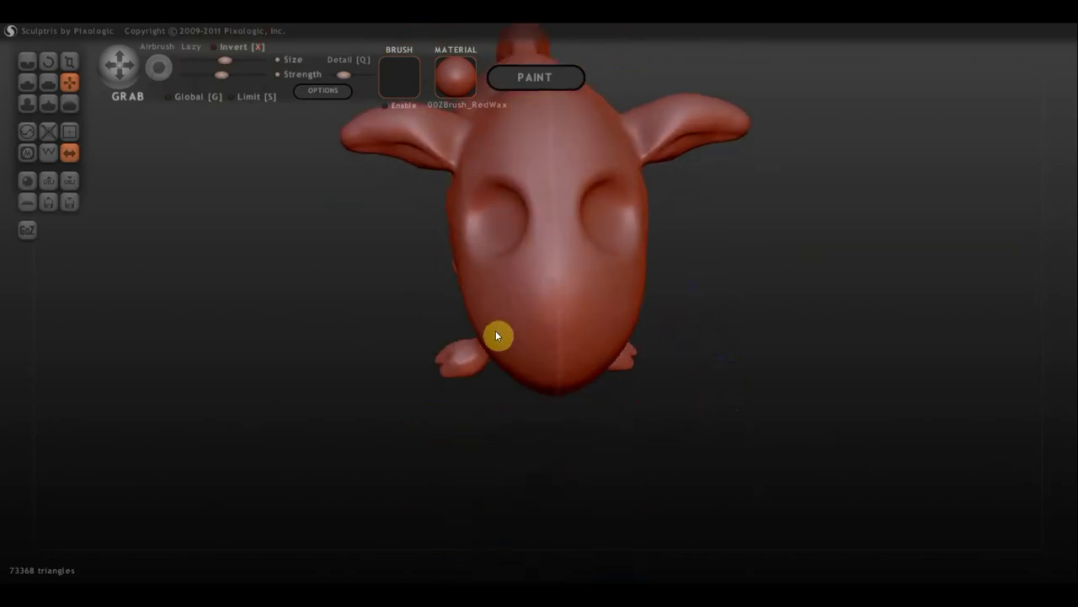
scroll(496, 316, "down", 1)
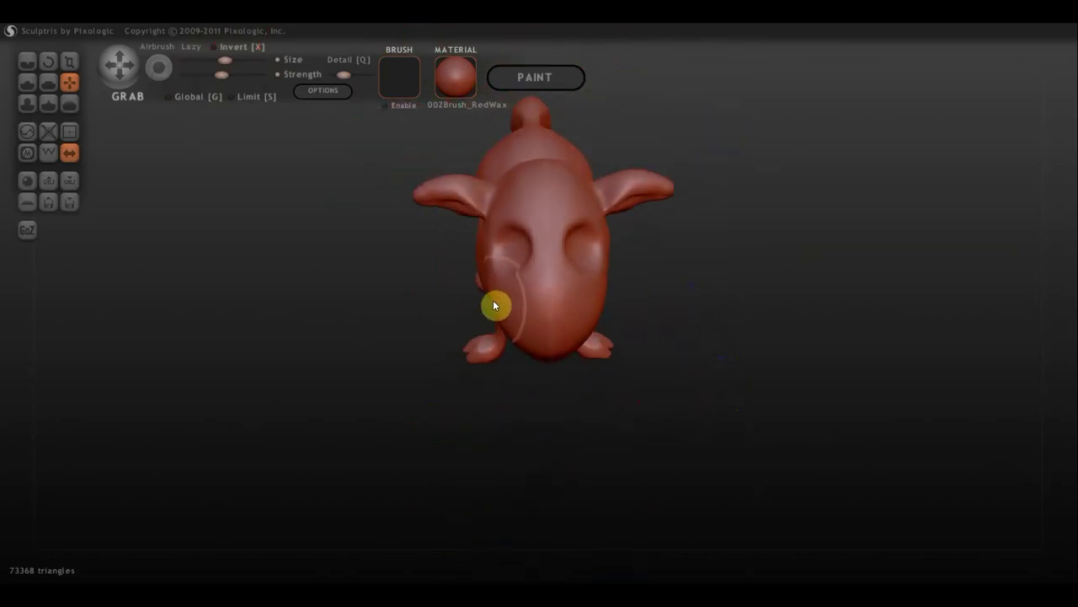
scroll(499, 313, "up", 1)
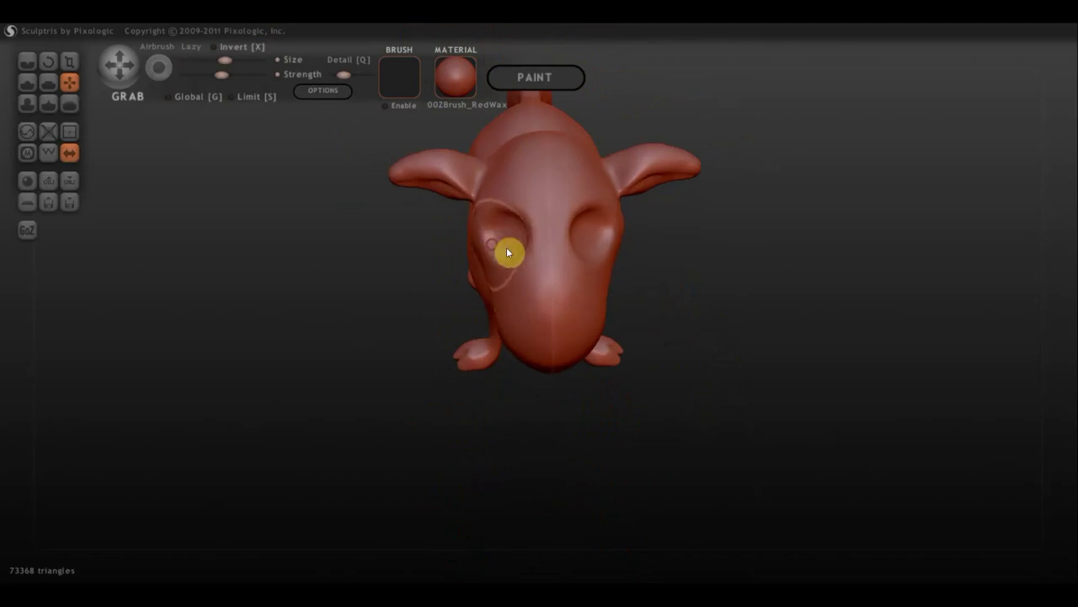
right_click_drag(506, 247, 700, 214)
left_click_drag(506, 195, 521, 148)
key("ctrl+z")
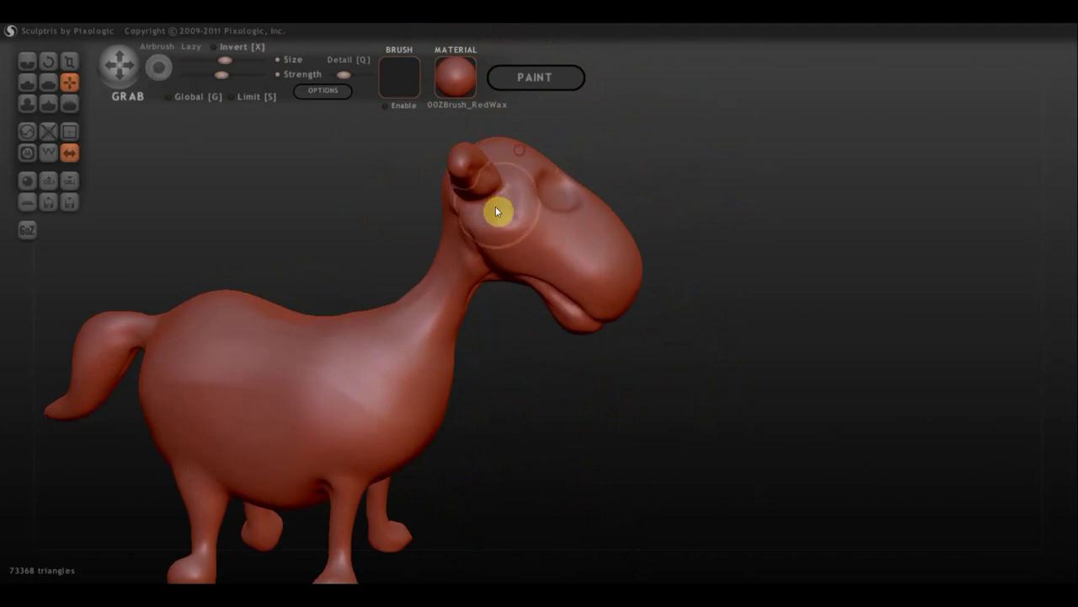
Slightly reshape the neck just below the head with the Grab brush
right_click_drag(496, 245, 525, 269)
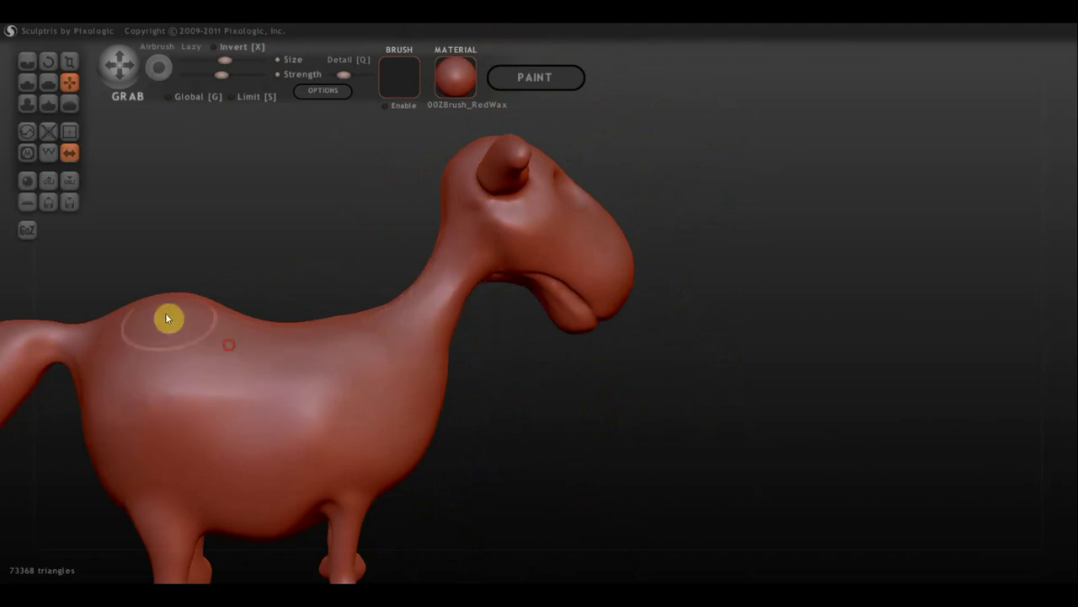
mouse_move(166, 320)
right_mouse_down()
mouse_move(398, 379)
mouse_move(513, 289)
right_mouse_up()
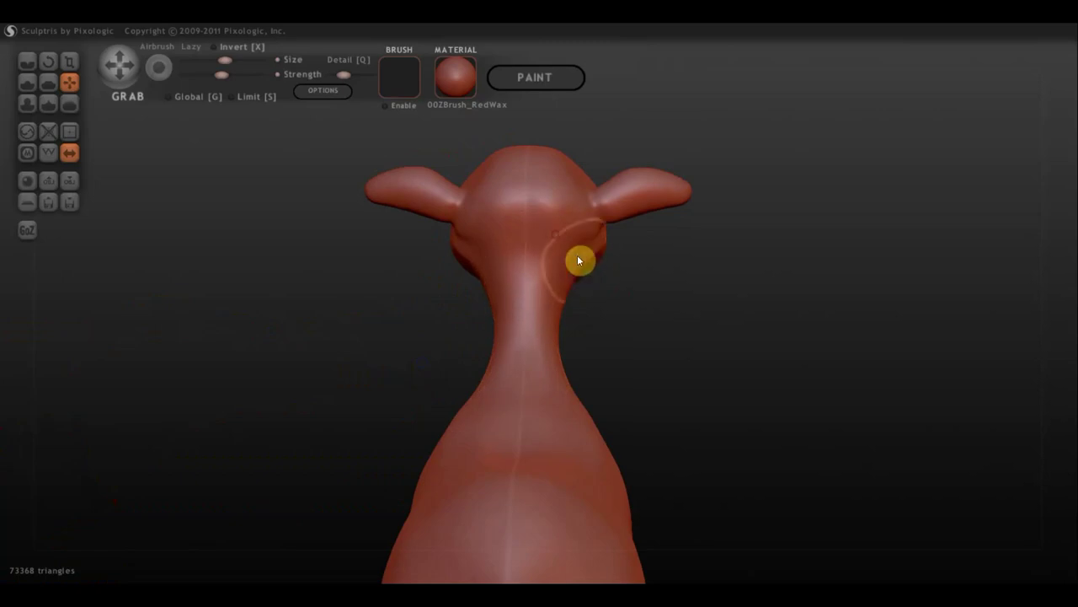
scroll(646, 192, "up", 3)
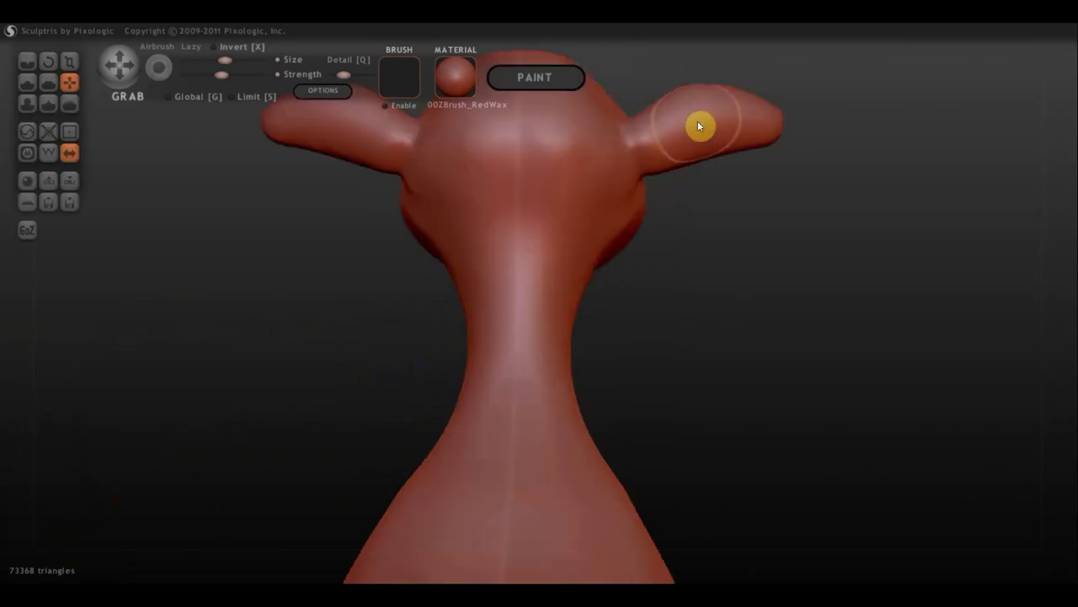
scroll(670, 200, "down", 2)
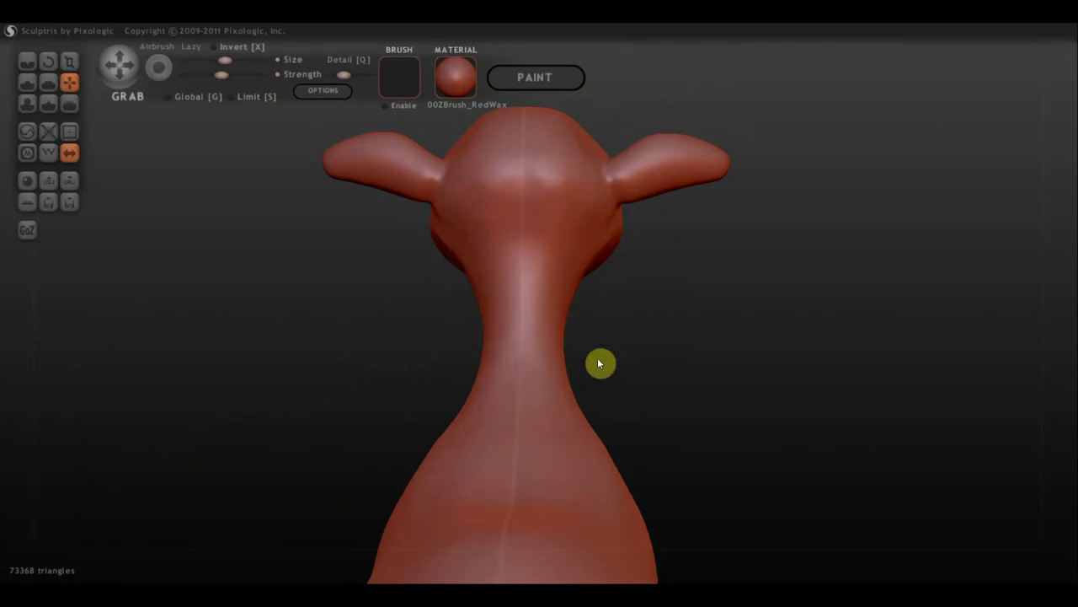
scroll(598, 357, "down", 2)
scroll(661, 349, "down", 2)
left_click_drag(652, 376, 558, 442)
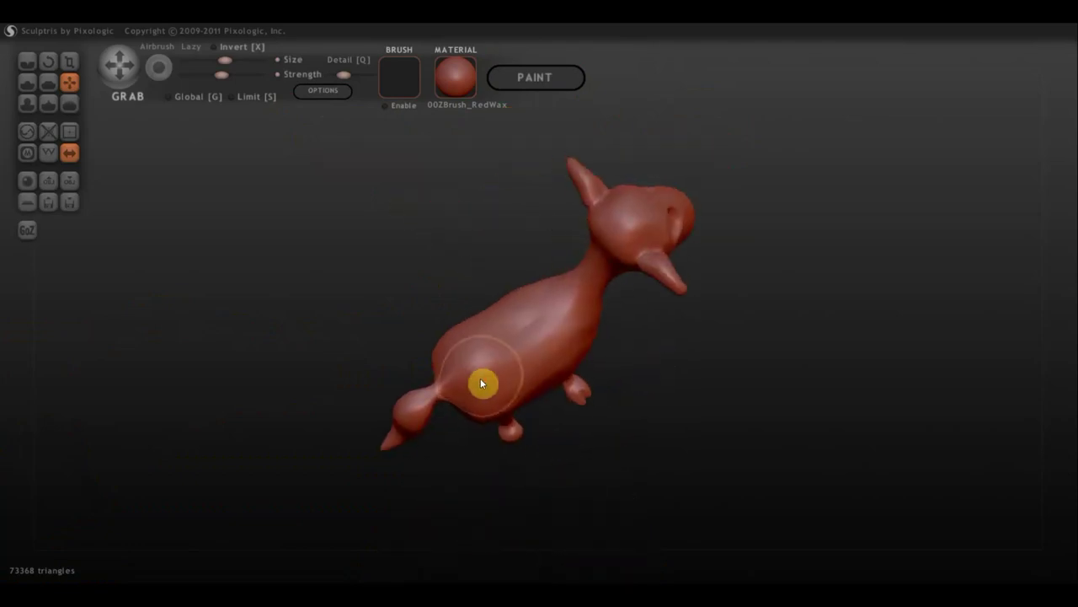
left_click_drag(512, 337, 517, 334)
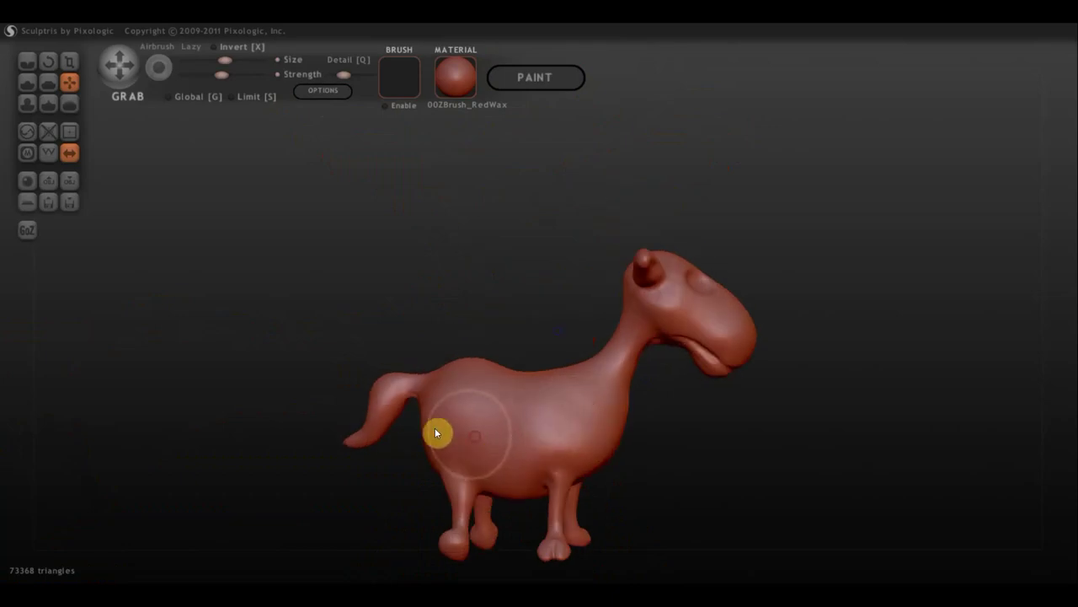
mouse_move(494, 430)
left_mouse_down()
mouse_move(600, 441)
mouse_move(446, 434)
mouse_move(418, 403)
mouse_move(462, 365)
mouse_move(413, 335)
left_mouse_up()
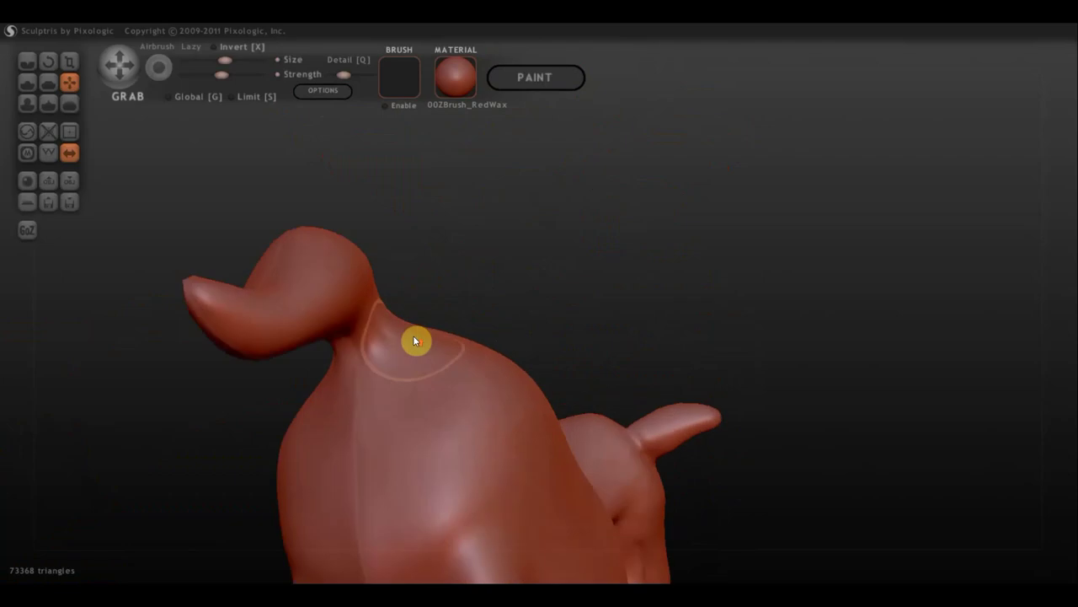
mouse_move(348, 372)
left_mouse_down()
mouse_move(438, 298)
mouse_move(320, 345)
left_mouse_up()
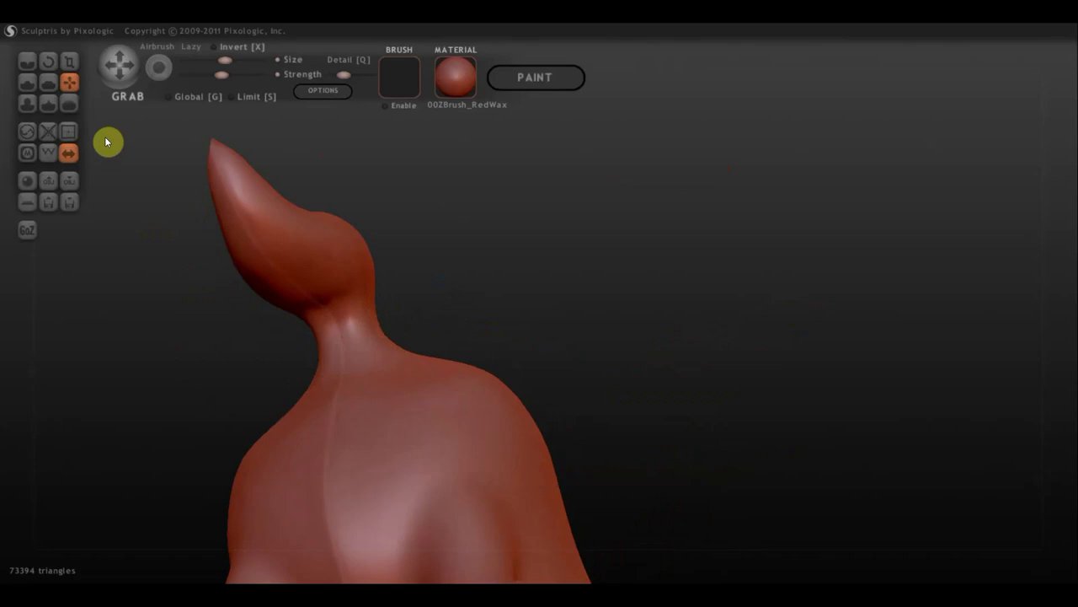
With a slightly larger Flatten brush, smooth the neck bump and the tail where it joins the body
left_click(48, 81)
left_click_drag(367, 304, 346, 281)
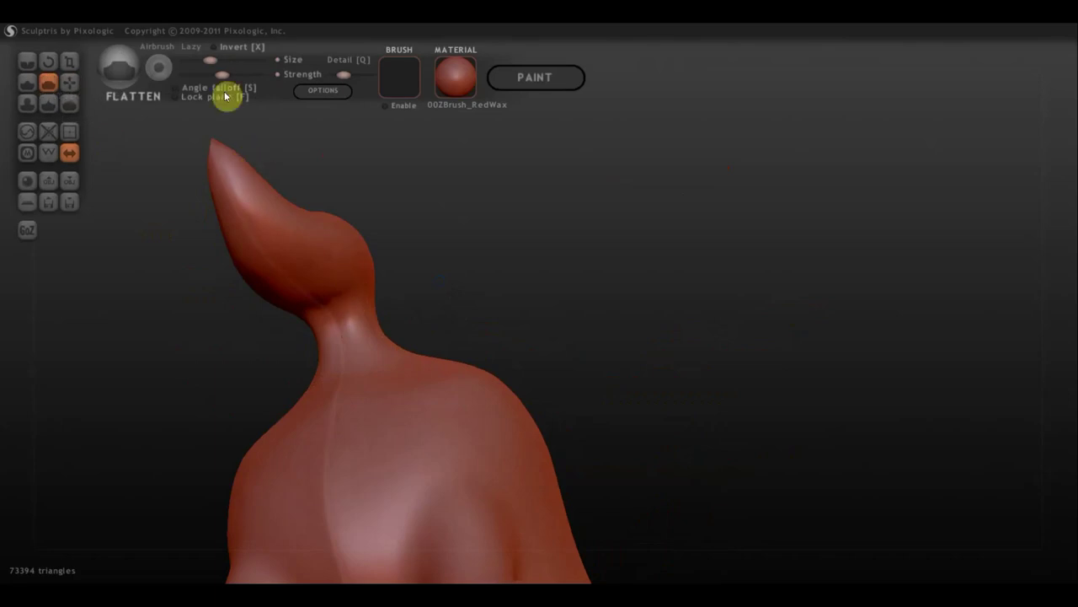
left_click_drag(226, 62, 219, 61)
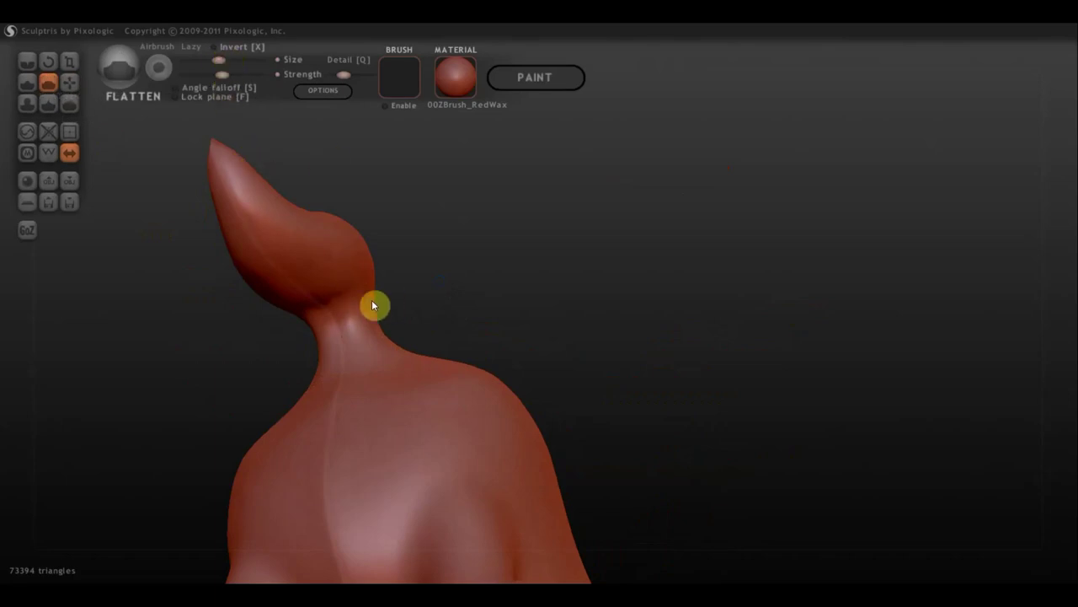
mouse_move(378, 347)
right_mouse_down()
mouse_move(332, 403)
mouse_move(377, 342)
right_mouse_up()
mouse_move(377, 342)
left_mouse_down()
mouse_move(380, 380)
mouse_move(390, 354)
mouse_move(313, 424)
mouse_move(252, 447)
mouse_move(356, 412)
left_mouse_up()
right_click_drag(357, 411, 378, 274)
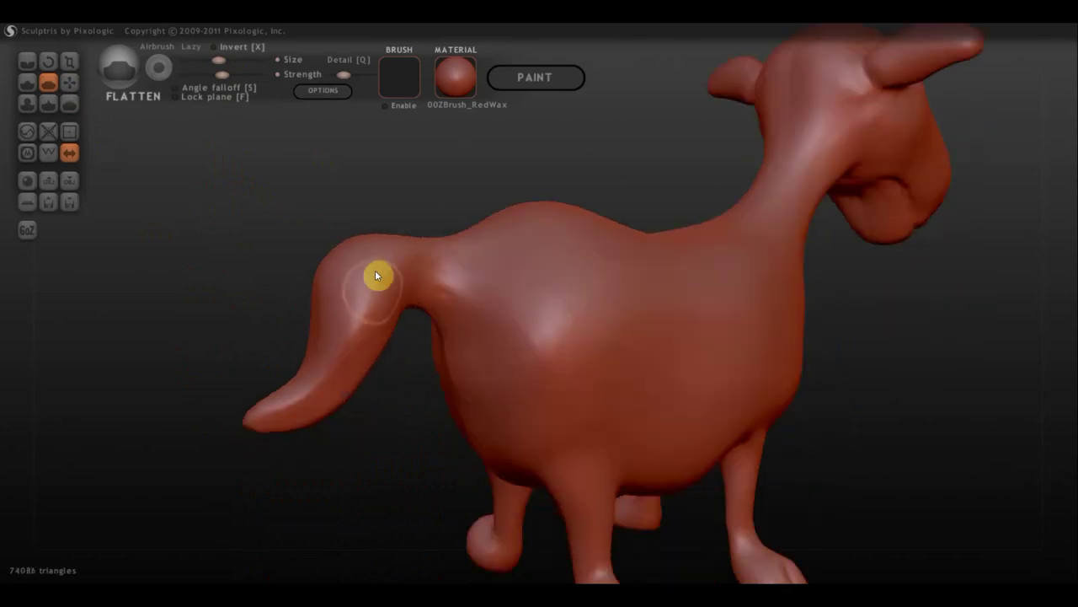
mouse_move(379, 274)
left_mouse_down()
mouse_move(321, 348)
mouse_move(353, 257)
mouse_move(351, 288)
mouse_move(311, 350)
left_mouse_up()
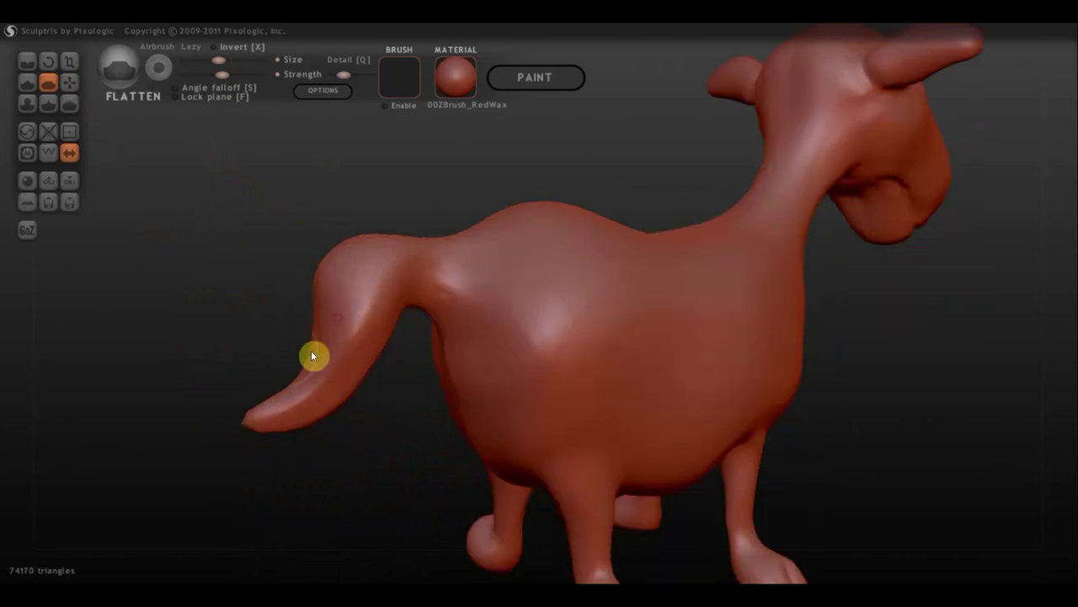
mouse_move(311, 350)
right_mouse_down()
mouse_move(345, 353)
mouse_move(390, 330)
right_mouse_up()
mouse_move(442, 212)
left_mouse_down()
mouse_move(448, 180)
mouse_move(433, 200)
mouse_move(474, 205)
mouse_move(482, 229)
mouse_move(513, 183)
mouse_move(483, 221)
mouse_move(615, 255)
left_mouse_up()
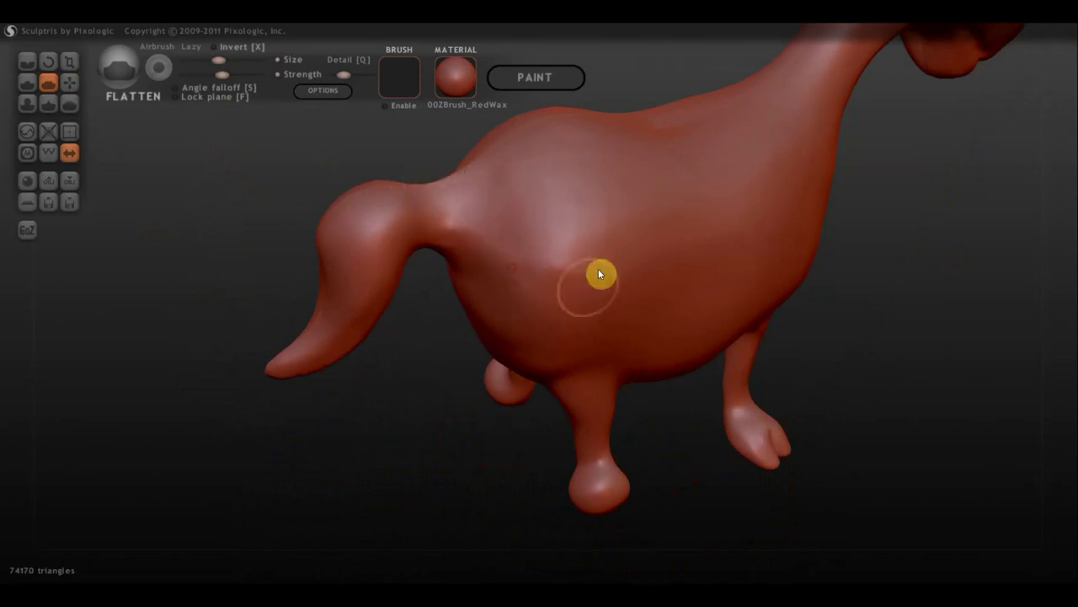
Flatten the belly surface from below up toward the chest
mouse_move(629, 202)
right_mouse_down()
mouse_move(693, 291)
mouse_move(624, 234)
right_mouse_up()
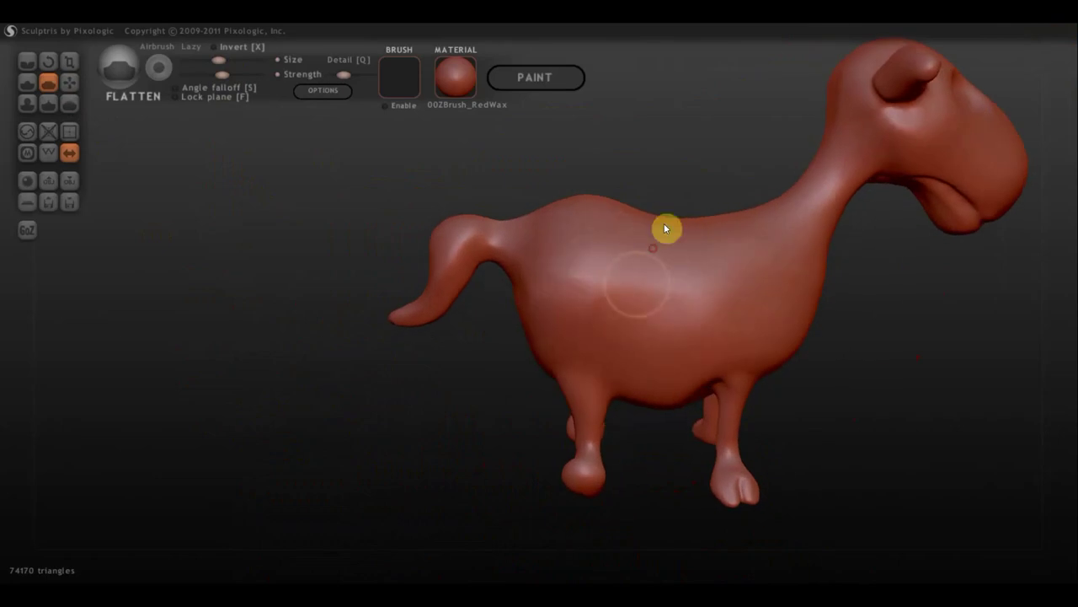
right_click_drag(705, 390, 697, 325)
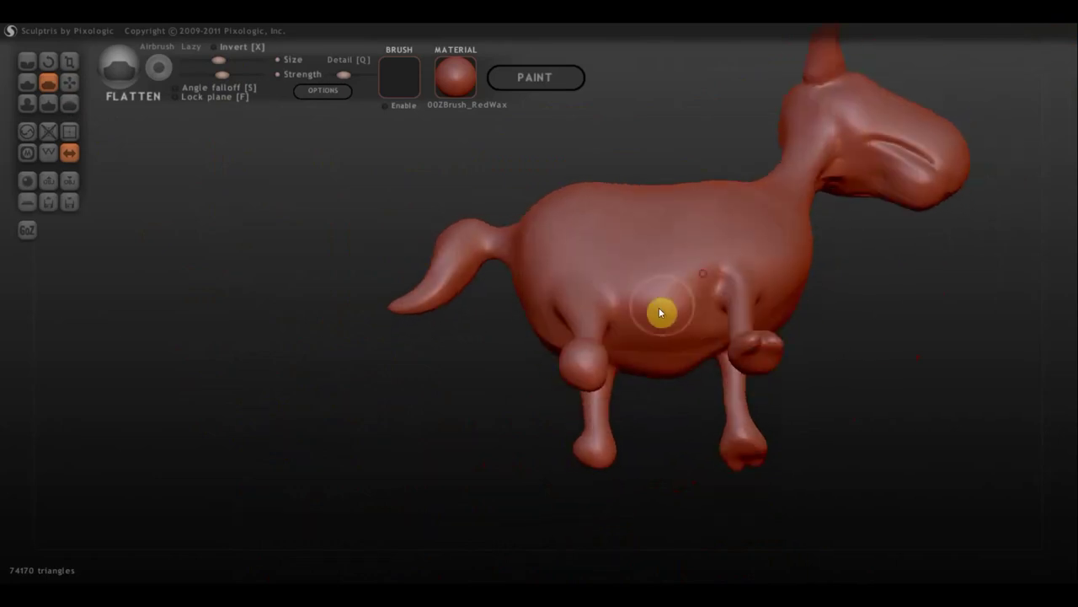
mouse_move(654, 332)
left_mouse_down()
mouse_move(658, 360)
mouse_move(679, 354)
mouse_move(667, 289)
mouse_move(645, 318)
mouse_move(671, 290)
left_mouse_up()
right_click_drag(671, 290, 701, 294)
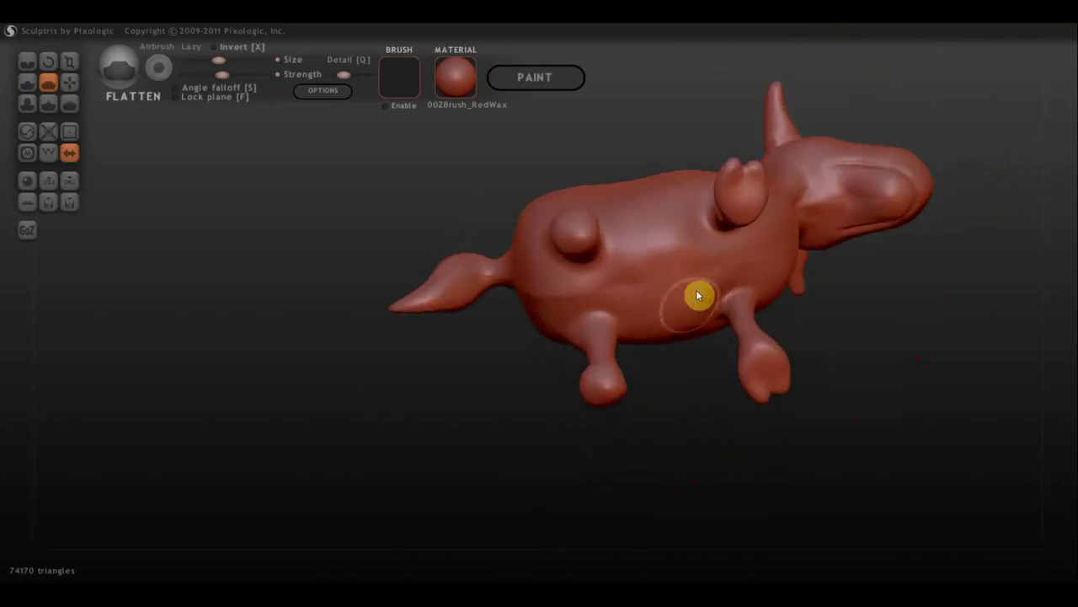
mouse_move(637, 255)
left_mouse_down()
mouse_move(618, 283)
mouse_move(604, 281)
mouse_move(641, 243)
mouse_move(650, 261)
mouse_move(662, 180)
left_mouse_up()
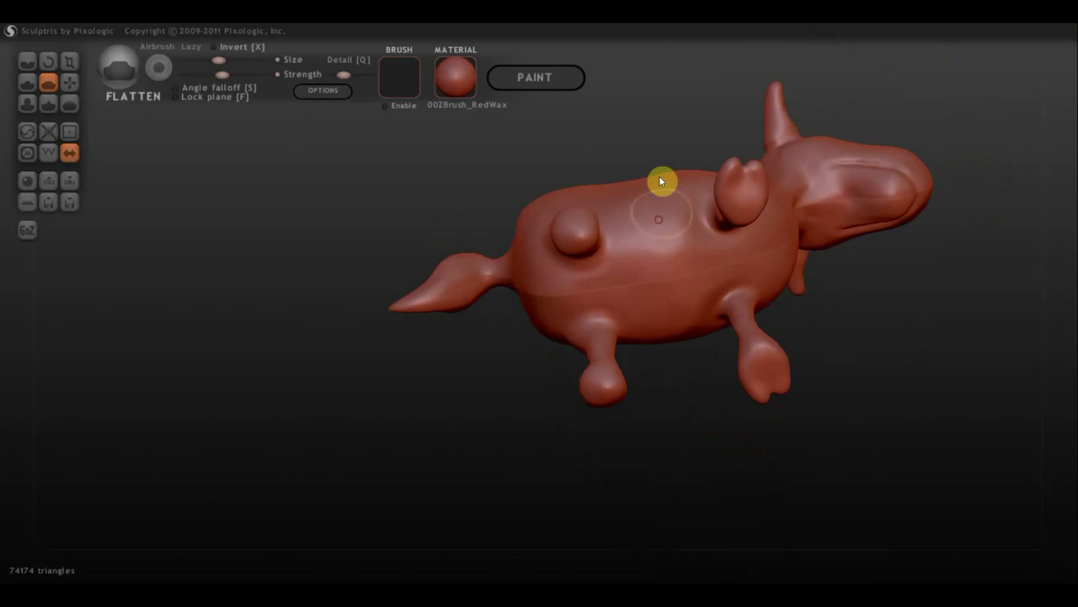
left_click_drag(655, 258, 659, 246)
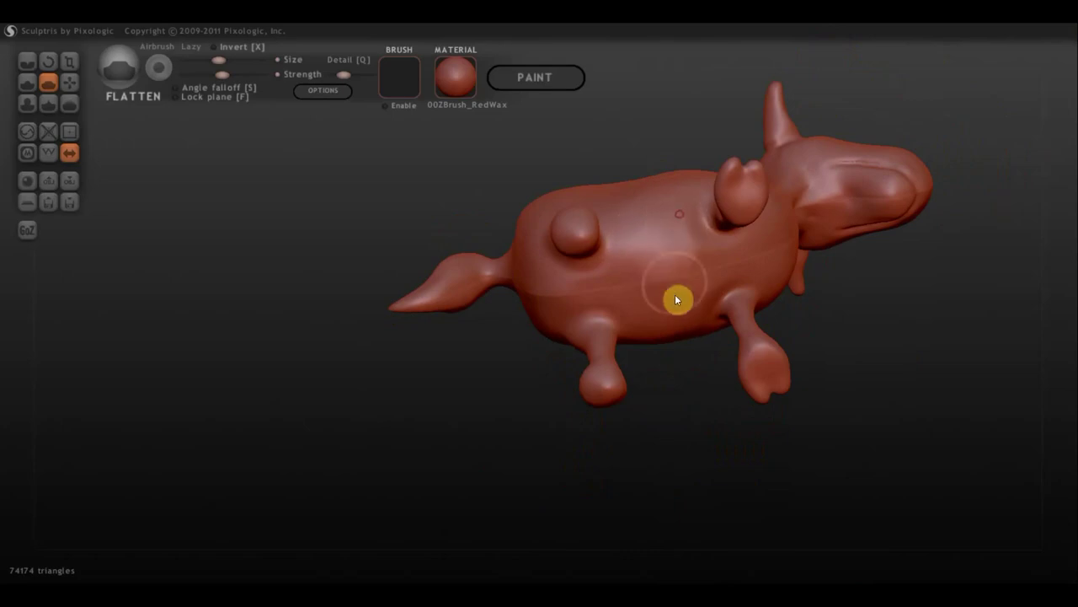
mouse_move(680, 295)
right_mouse_down()
mouse_move(603, 335)
mouse_move(578, 404)
right_mouse_up()
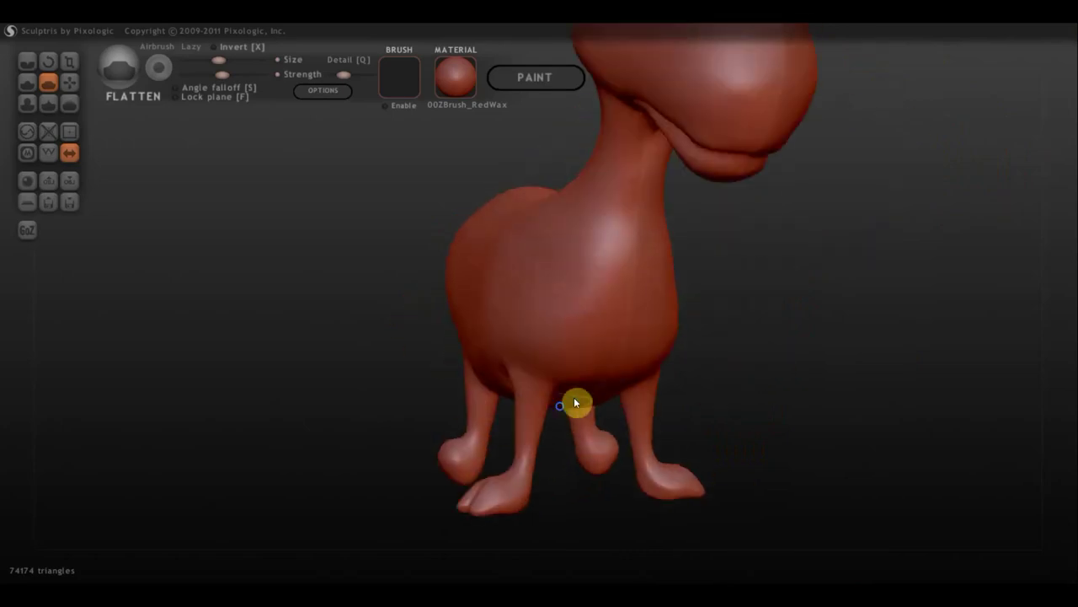
mouse_move(562, 364)
left_mouse_down()
mouse_move(551, 354)
mouse_move(578, 247)
mouse_move(611, 187)
mouse_move(594, 219)
mouse_move(623, 128)
mouse_move(636, 125)
left_mouse_up()
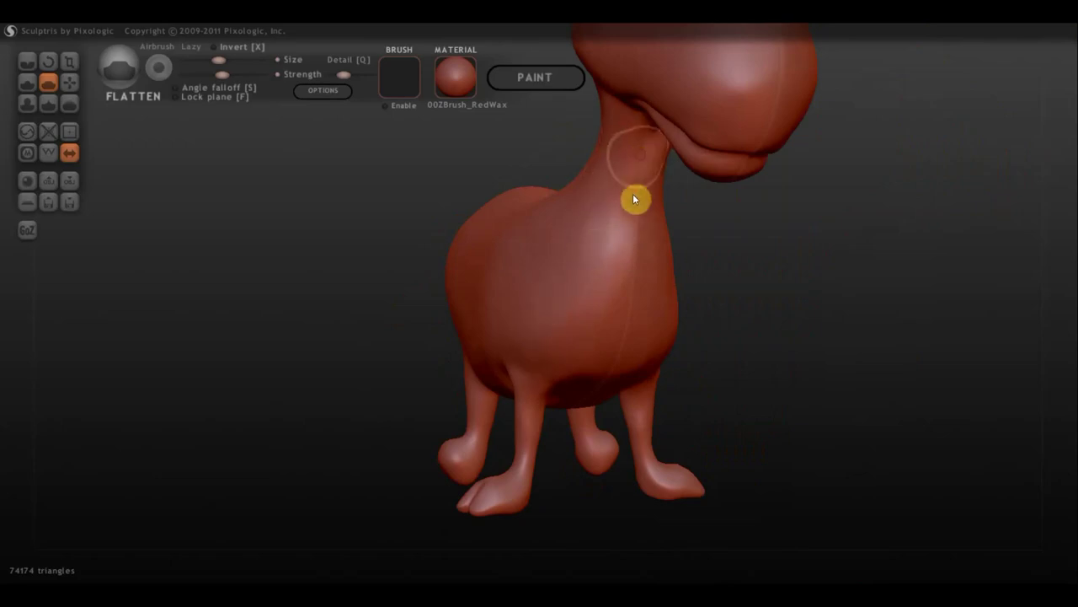
Smooth the neck down toward the belly and legs, then zoom out to check the shape
mouse_move(634, 198)
left_mouse_down()
mouse_move(624, 229)
mouse_move(618, 185)
mouse_move(666, 233)
left_mouse_up()
right_click_drag(666, 233, 726, 231)
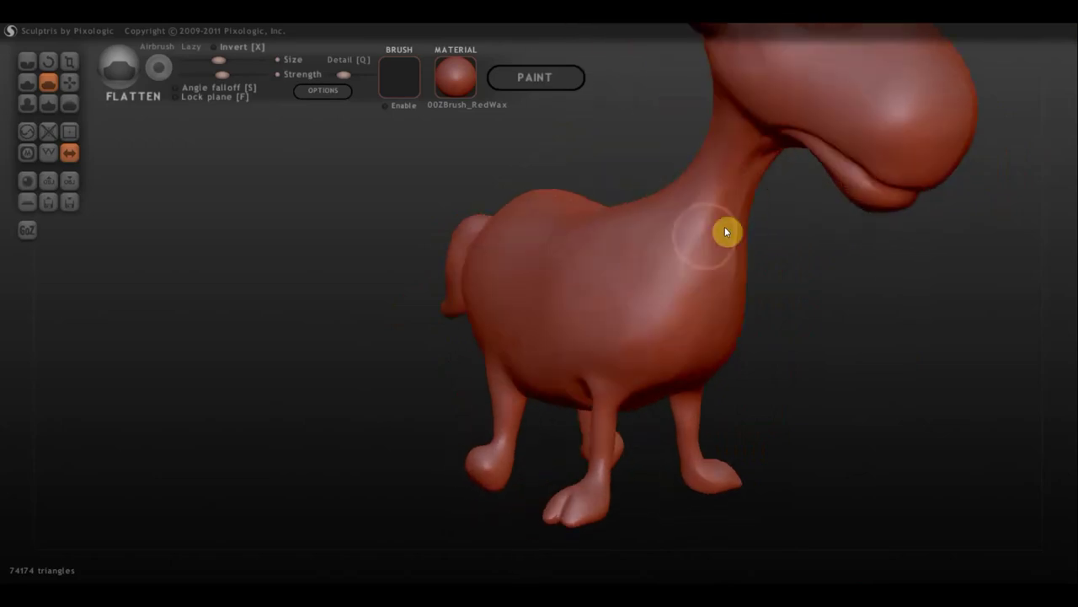
mouse_move(726, 232)
left_mouse_down()
mouse_move(738, 202)
mouse_move(712, 207)
mouse_move(679, 371)
mouse_move(639, 393)
left_mouse_up()
right_click_drag(637, 393, 782, 396)
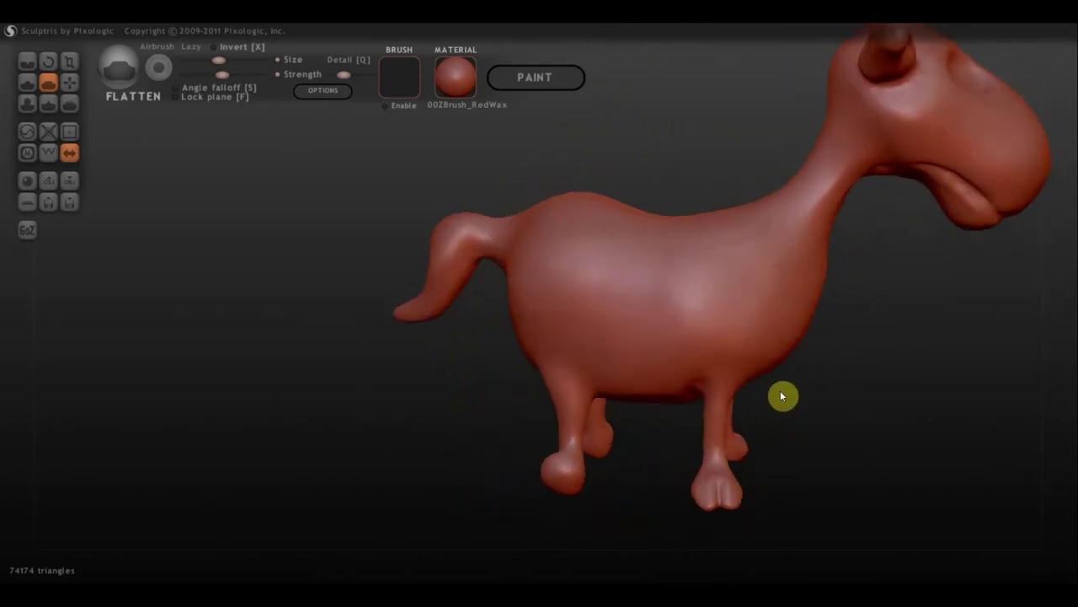
scroll(809, 354, "down", 3)
scroll(833, 315, "down", 2)
right_click_drag(833, 315, 823, 315, "shift")
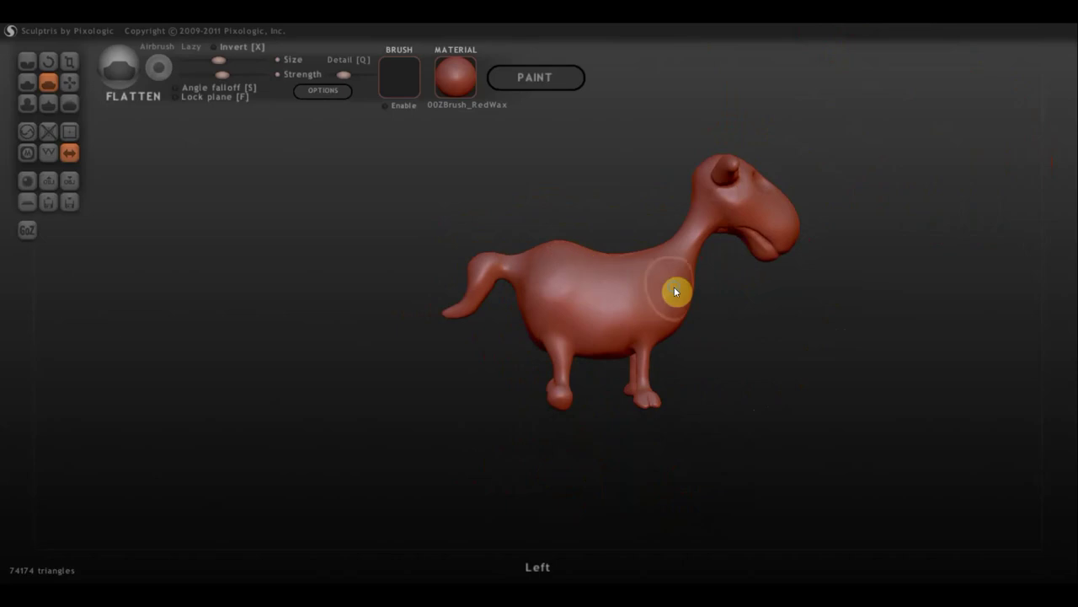
mouse_move(676, 292)
right_mouse_down()
mouse_move(464, 299)
mouse_move(539, 306)
mouse_move(573, 243)
mouse_move(587, 245)
mouse_move(578, 188)
mouse_move(700, 262)
mouse_move(640, 229)
mouse_move(554, 219)
right_mouse_up()
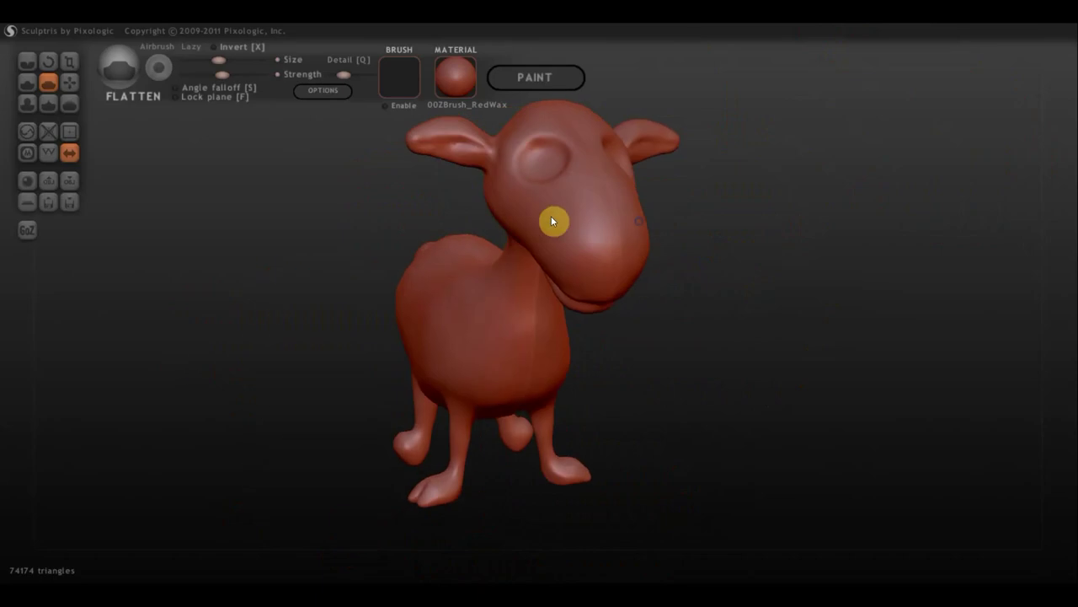
With a larger Draw brush, build a raised nostril mound on the snout beside the mouth
left_click(27, 77)
scroll(537, 184, "up", 3)
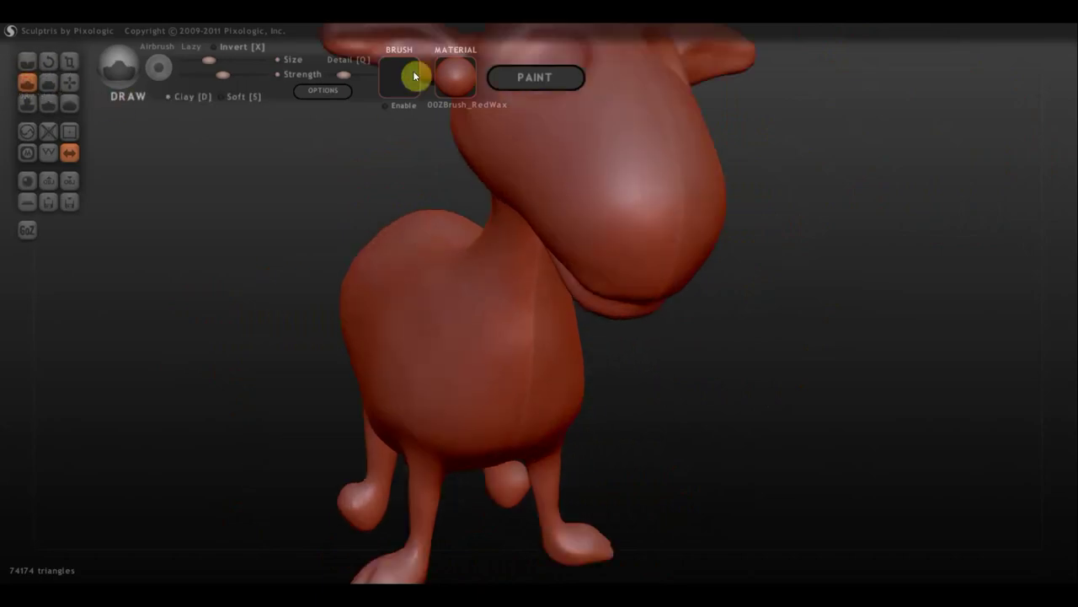
left_click_drag(235, 69, 221, 61)
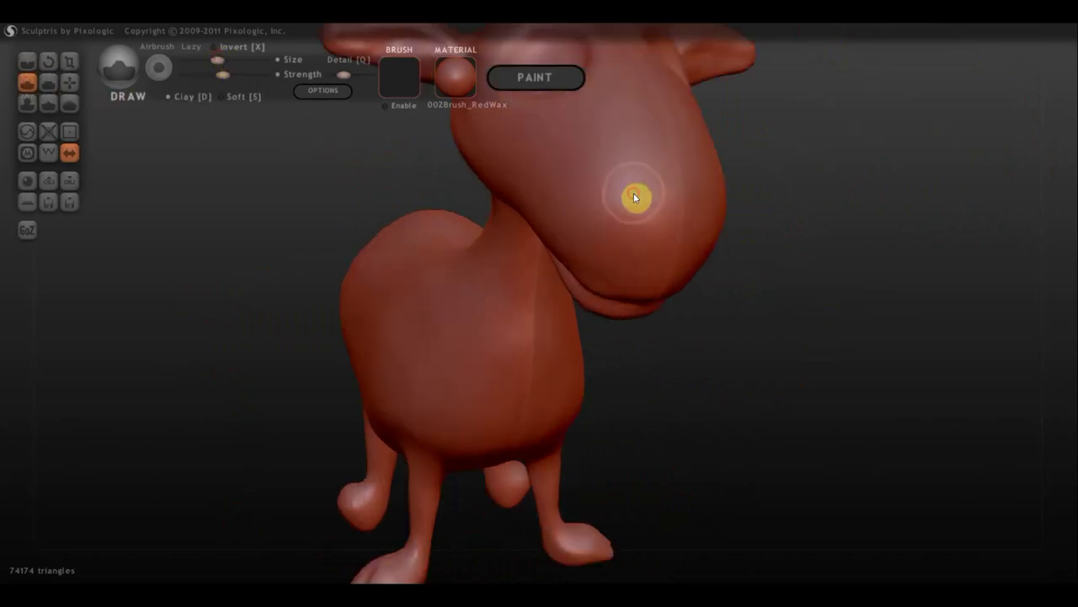
mouse_move(634, 193)
left_mouse_down()
mouse_move(621, 233)
mouse_move(658, 295)
left_mouse_up()
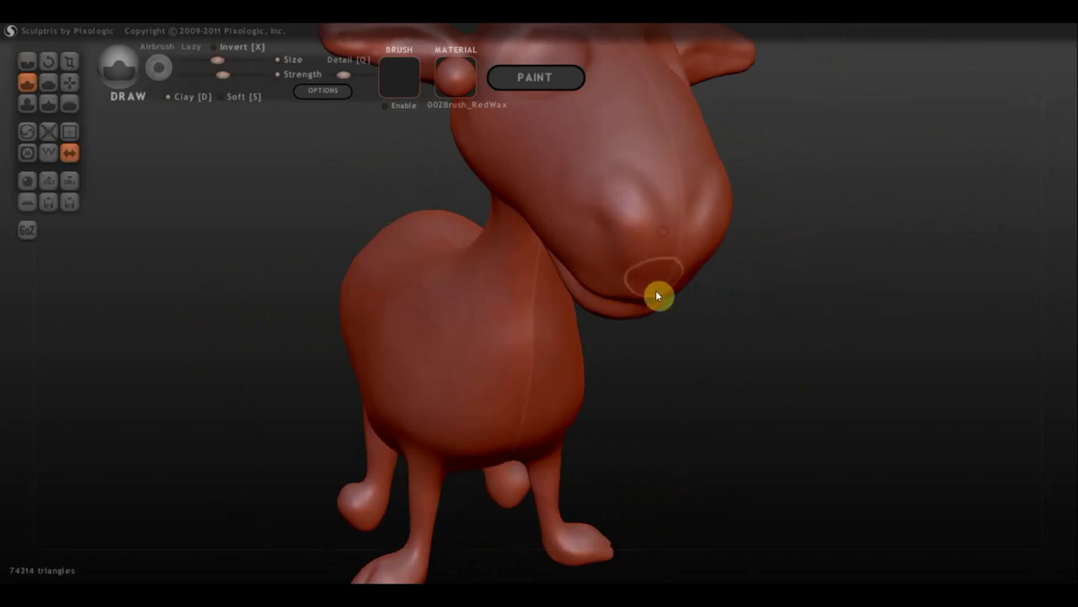
mouse_move(652, 289)
right_mouse_down()
mouse_move(689, 260)
mouse_move(659, 254)
right_mouse_up()
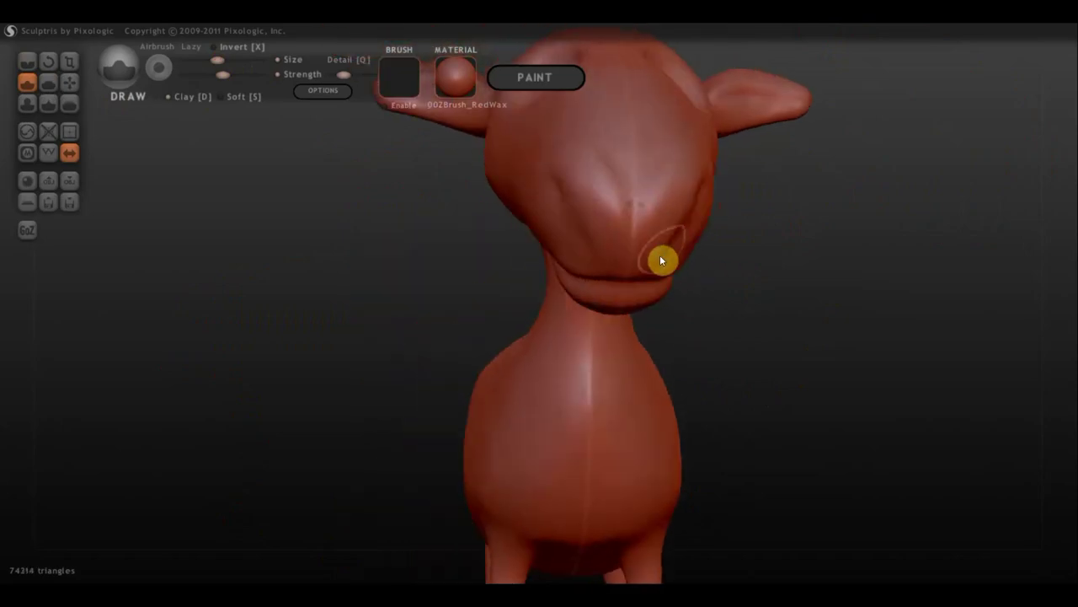
mouse_move(660, 254)
left_mouse_down()
mouse_move(626, 268)
mouse_move(591, 262)
left_mouse_up()
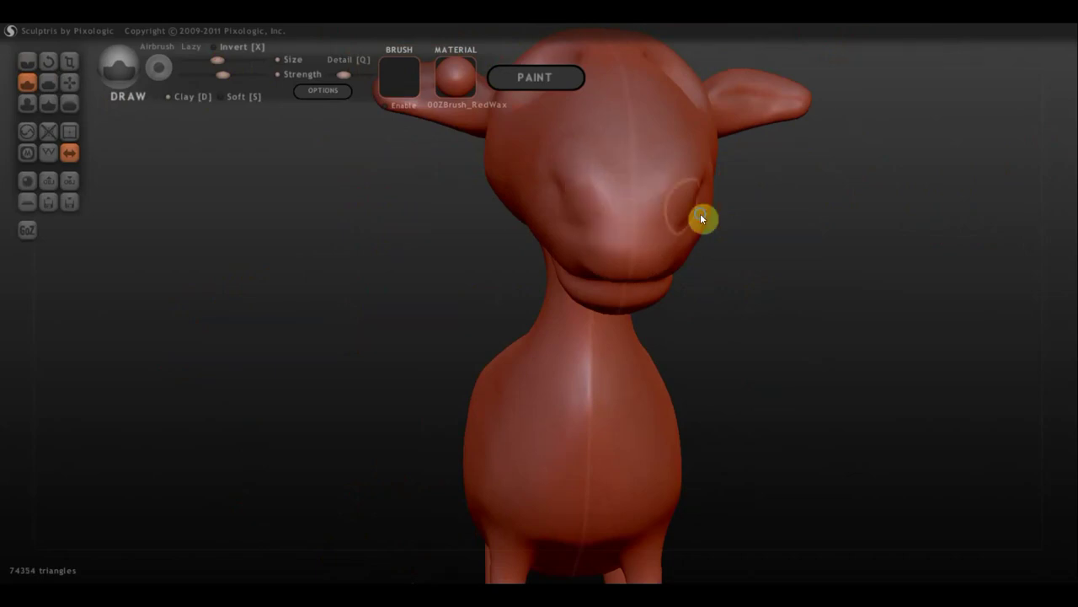
left_click_drag(700, 213, 606, 203)
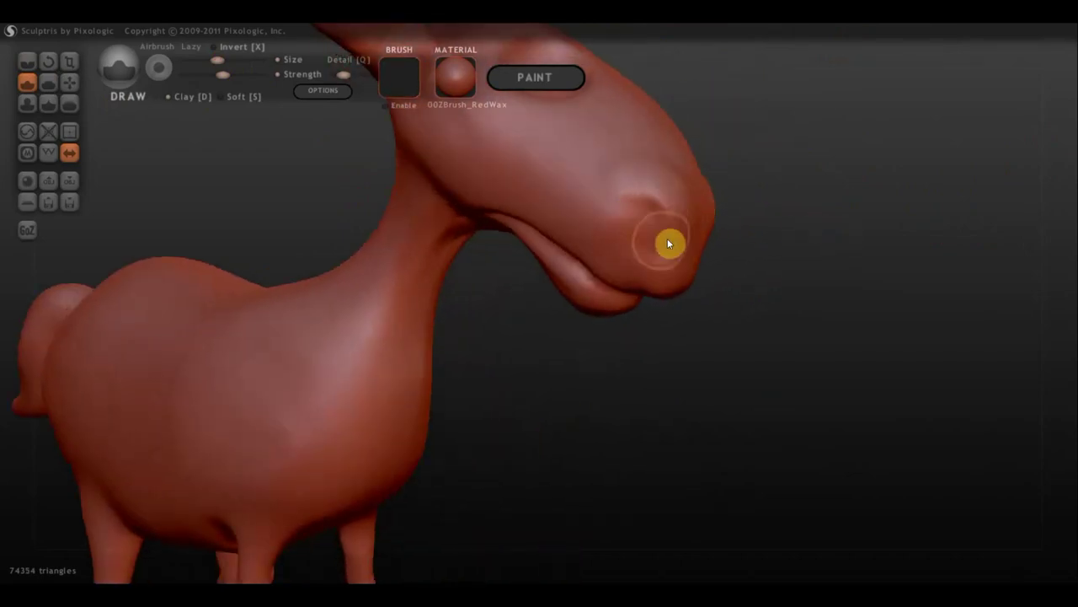
Sink a round nostril hollow into the snout mound
left_click(48, 82)
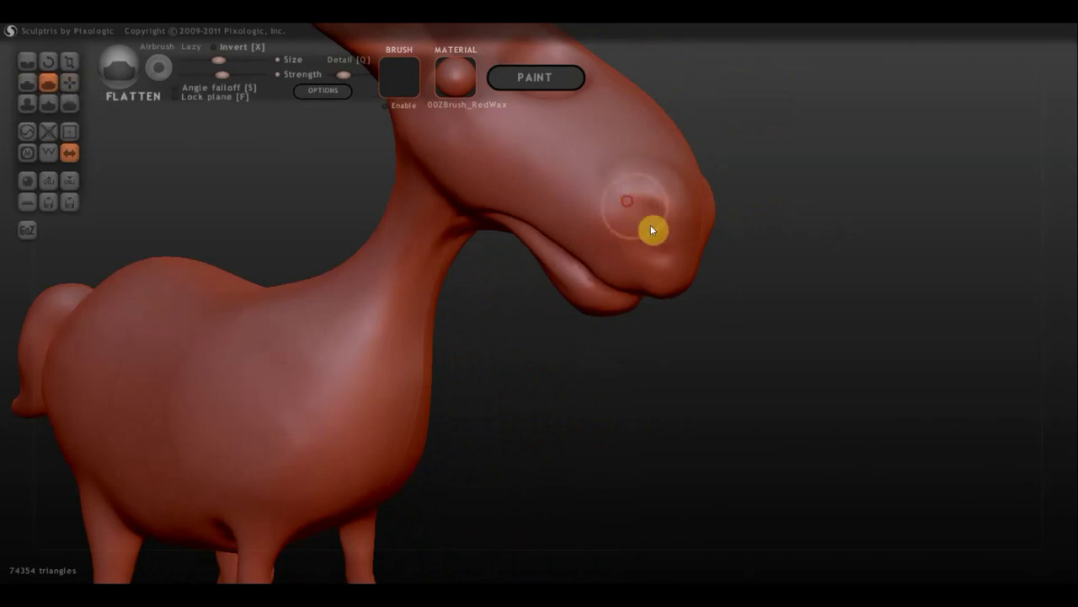
left_click(27, 82)
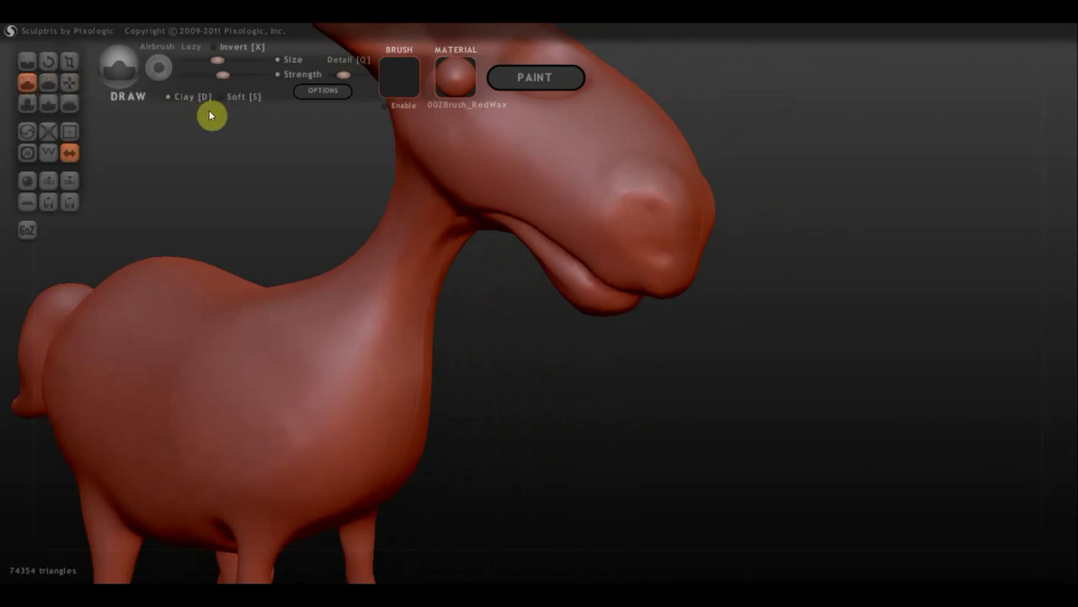
mouse_move(654, 233)
left_mouse_down()
mouse_move(632, 216)
mouse_move(598, 215)
left_mouse_up()
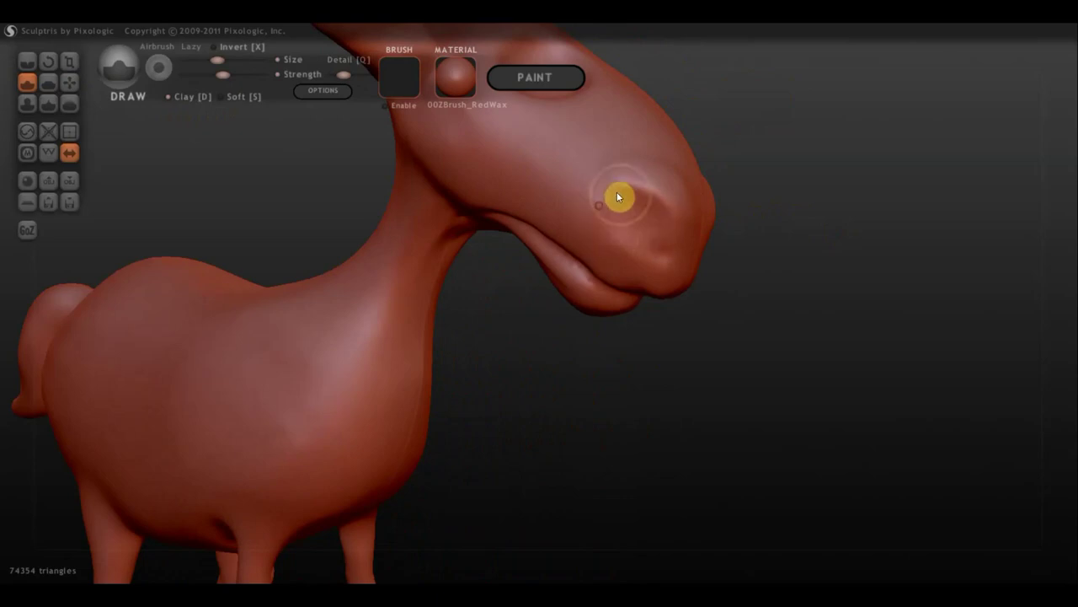
mouse_move(634, 189)
right_mouse_down()
mouse_move(615, 233)
mouse_move(595, 202)
right_mouse_up()
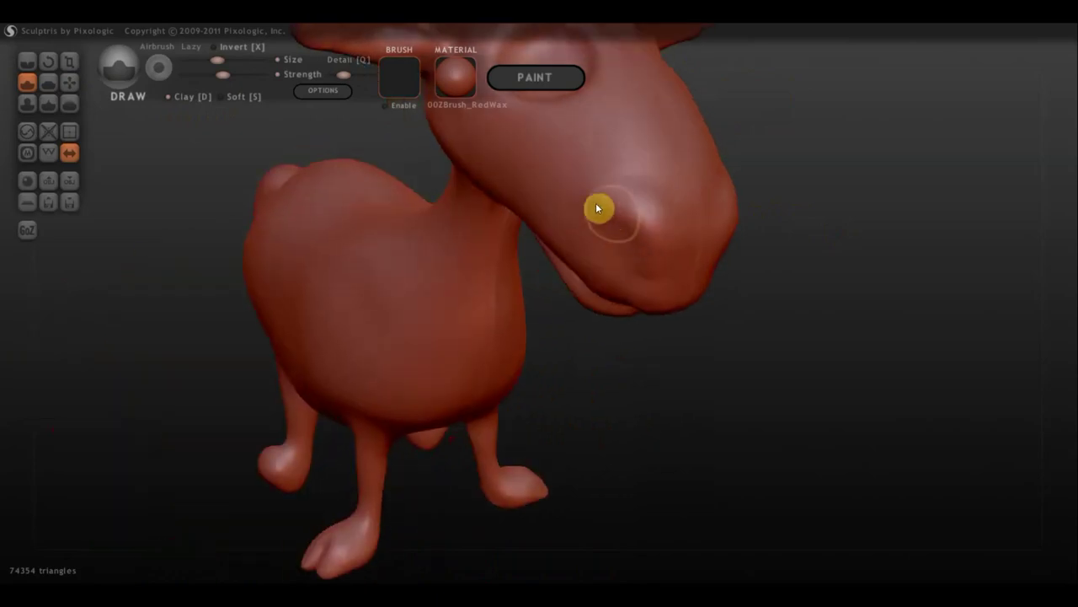
right_click_drag(658, 189, 605, 201)
With the Crease brush at reduced strength, carve crease lines along the goat's snout
left_click(27, 61)
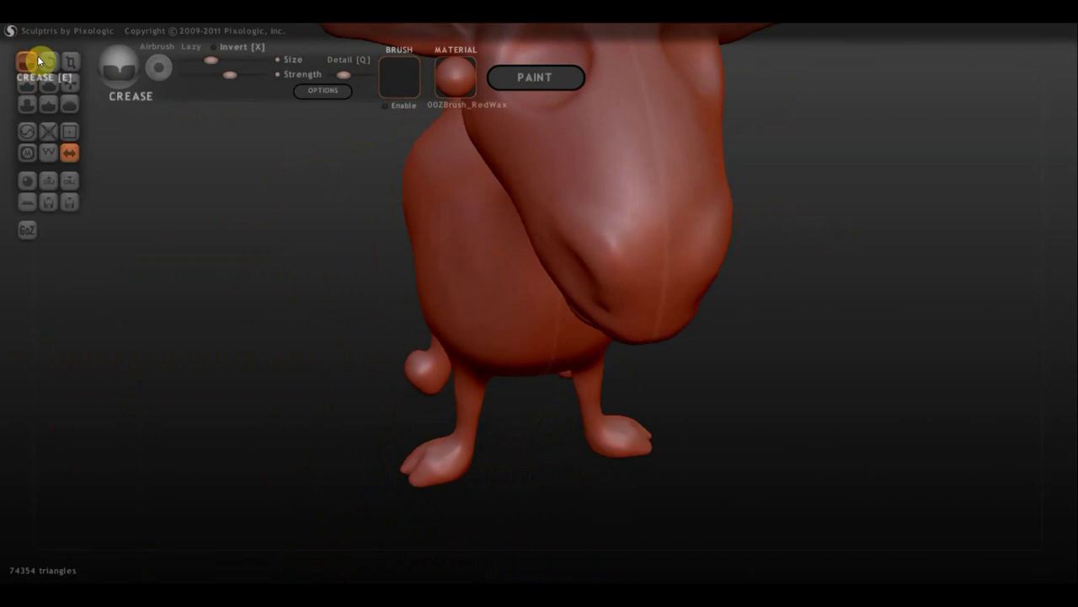
left_click(213, 76)
left_click_drag(584, 204, 638, 293)
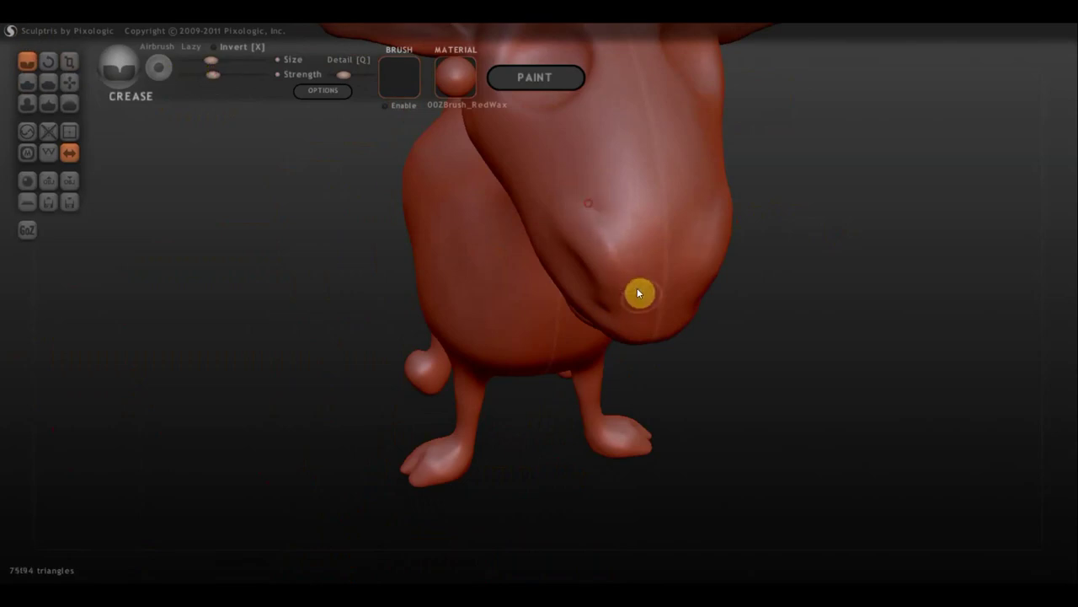
left_click_drag(609, 224, 619, 241)
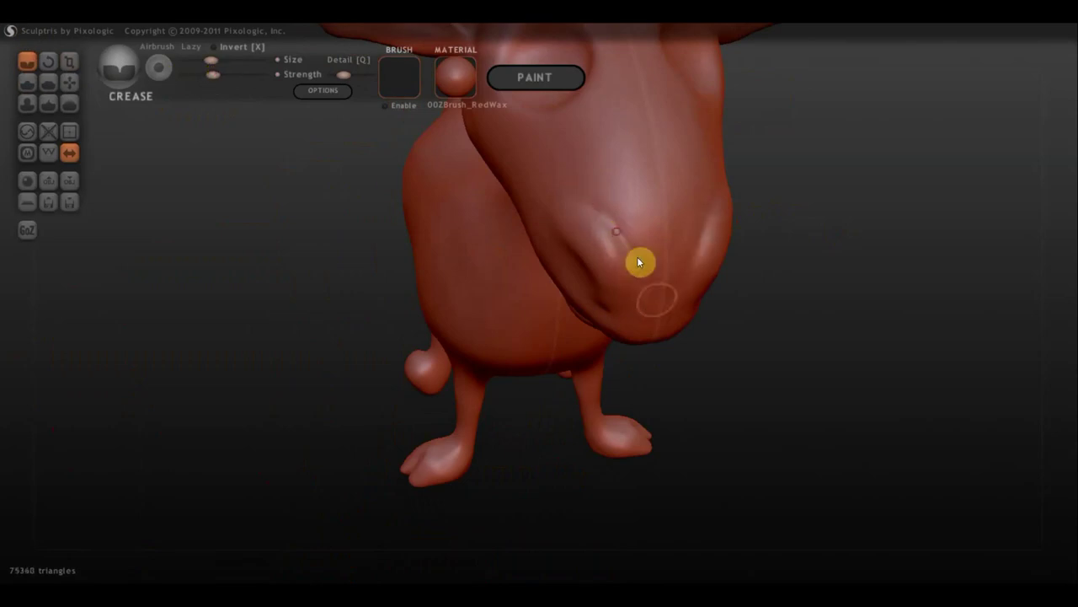
Crease around the nostril and deepen the muzzle crease, then check from the other side
mouse_move(645, 275)
right_mouse_down()
mouse_move(554, 234)
mouse_move(542, 211)
right_mouse_up()
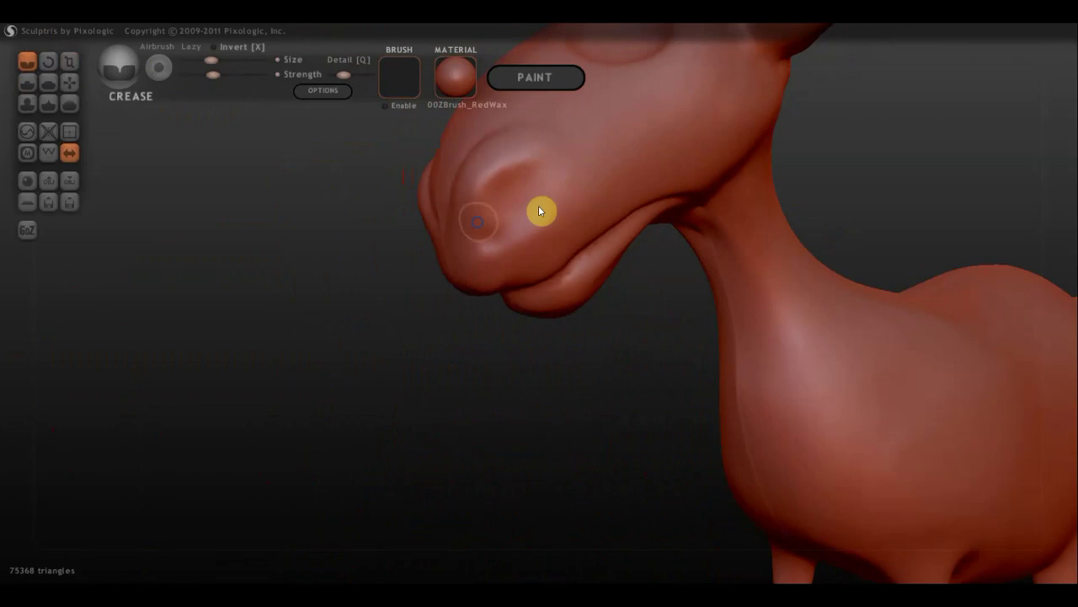
left_click_drag(543, 173, 492, 189)
mouse_move(497, 233)
left_mouse_down()
mouse_move(494, 205)
mouse_move(495, 220)
mouse_move(524, 227)
mouse_move(479, 248)
mouse_move(592, 191)
mouse_move(508, 248)
mouse_move(578, 178)
left_mouse_up()
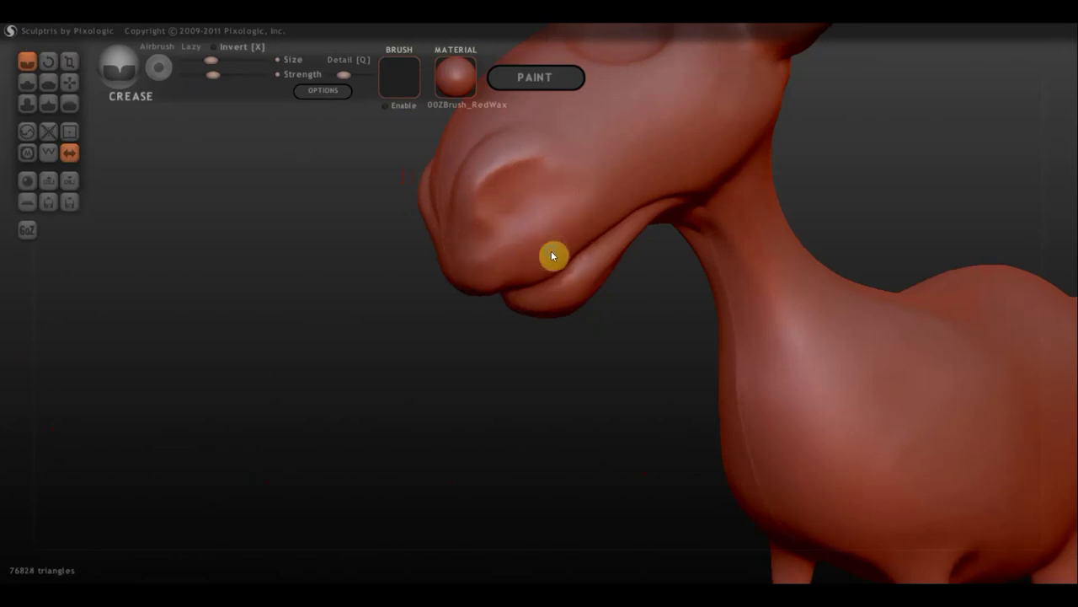
scroll(565, 251, "down", 4)
mouse_move(564, 252)
right_mouse_down()
mouse_move(525, 257)
mouse_move(713, 149)
mouse_move(859, 211)
mouse_move(851, 242)
mouse_move(809, 228)
right_mouse_up()
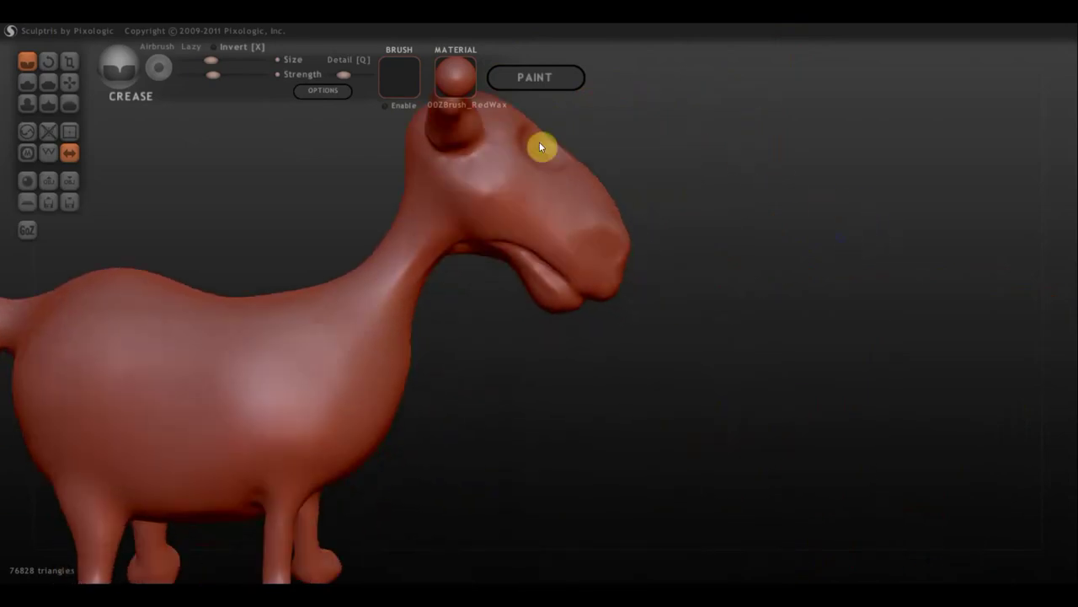
Build up a ridge along the lower jaw with the Draw brush
left_click(33, 80)
right_click_drag(527, 275, 529, 333)
scroll(529, 332, "up", 3)
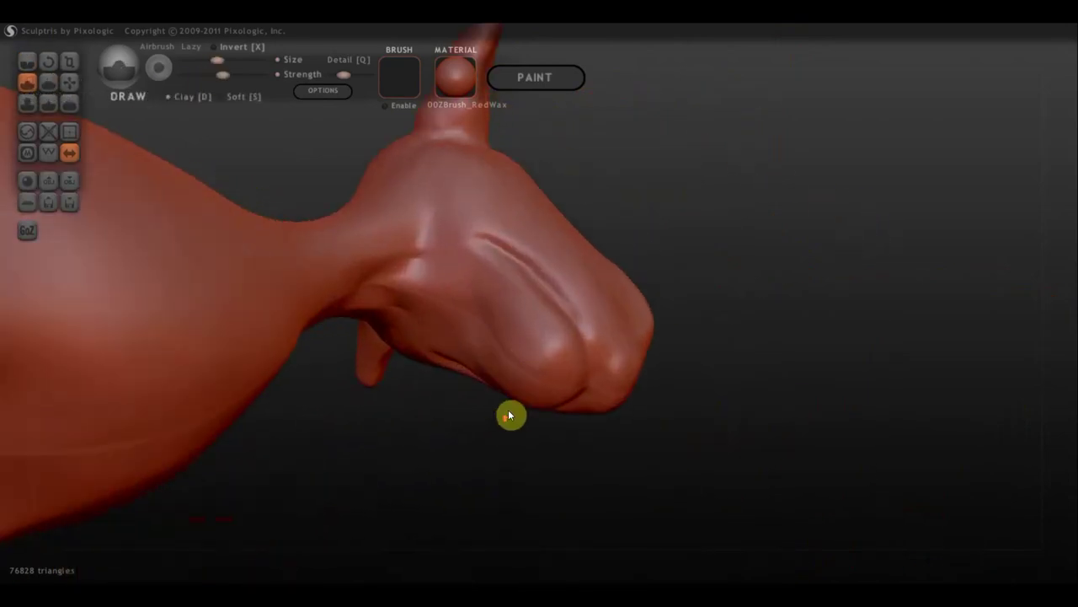
left_click_drag(528, 374, 525, 363)
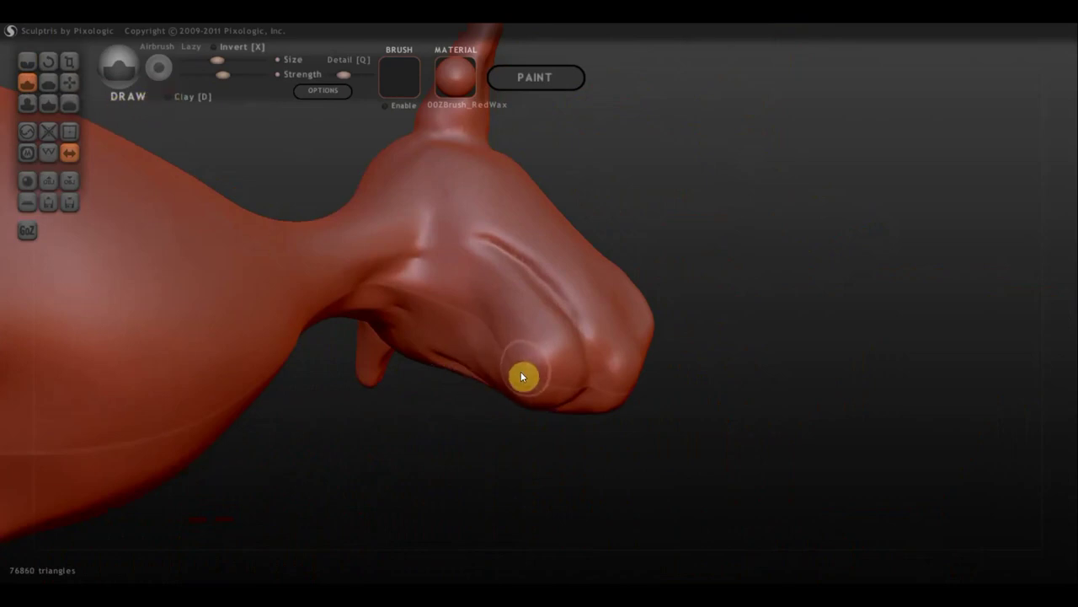
mouse_move(530, 371)
left_mouse_down()
mouse_move(517, 360)
mouse_move(508, 380)
mouse_move(517, 362)
left_mouse_up()
mouse_move(561, 455)
left_mouse_down()
mouse_move(635, 436)
mouse_move(593, 410)
left_mouse_up()
With the Grab brush, pull the jaw tip down into a long pointed chin spike
left_click(69, 82)
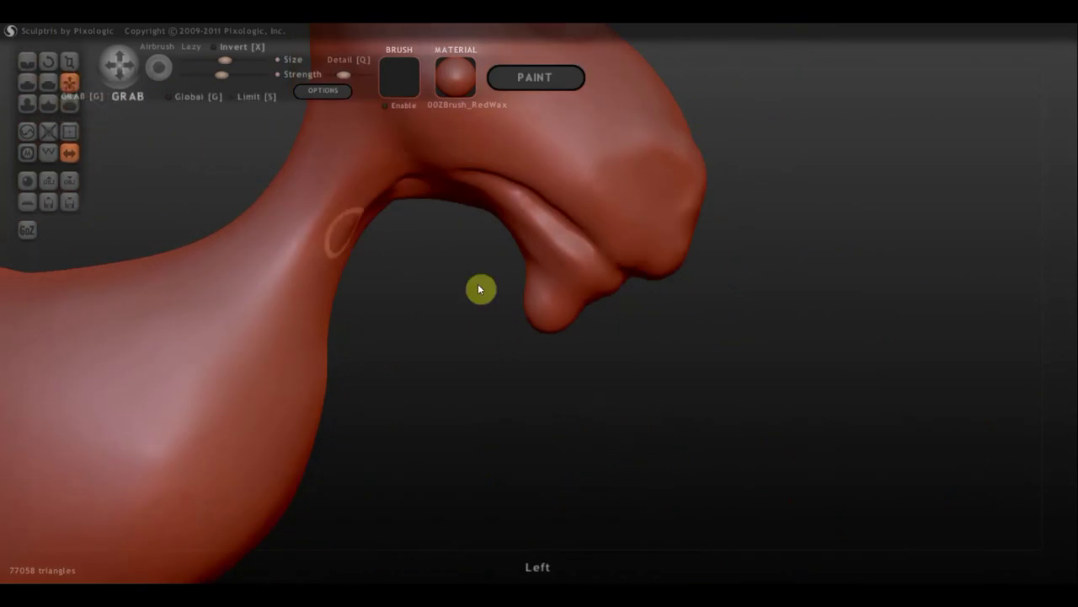
mouse_move(540, 327)
left_mouse_down()
mouse_move(548, 419)
mouse_move(569, 459)
left_mouse_up()
mouse_move(551, 405)
left_mouse_down()
mouse_move(569, 439)
mouse_move(416, 419)
mouse_move(544, 348)
mouse_move(512, 281)
left_mouse_up()
scroll(465, 351, "up", 2)
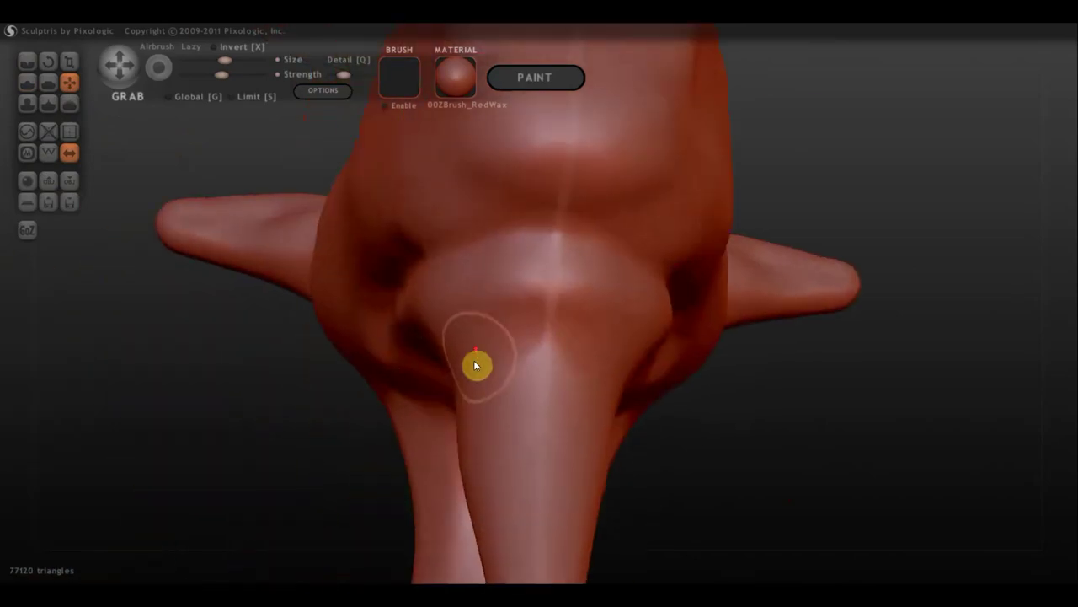
mouse_move(467, 392)
left_mouse_down()
mouse_move(511, 445)
mouse_move(622, 483)
mouse_move(546, 511)
mouse_move(520, 495)
mouse_move(541, 538)
left_mouse_up()
Flatten the tip and base of the chin spike with the Flatten brush
left_click(32, 81)
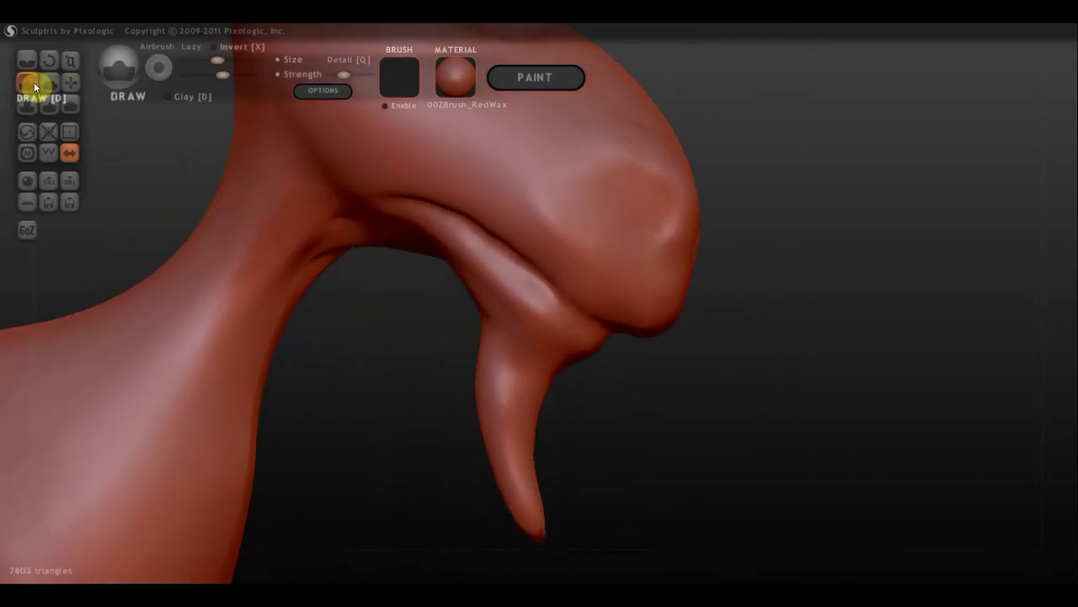
left_click(50, 86)
left_click_drag(518, 469, 543, 537)
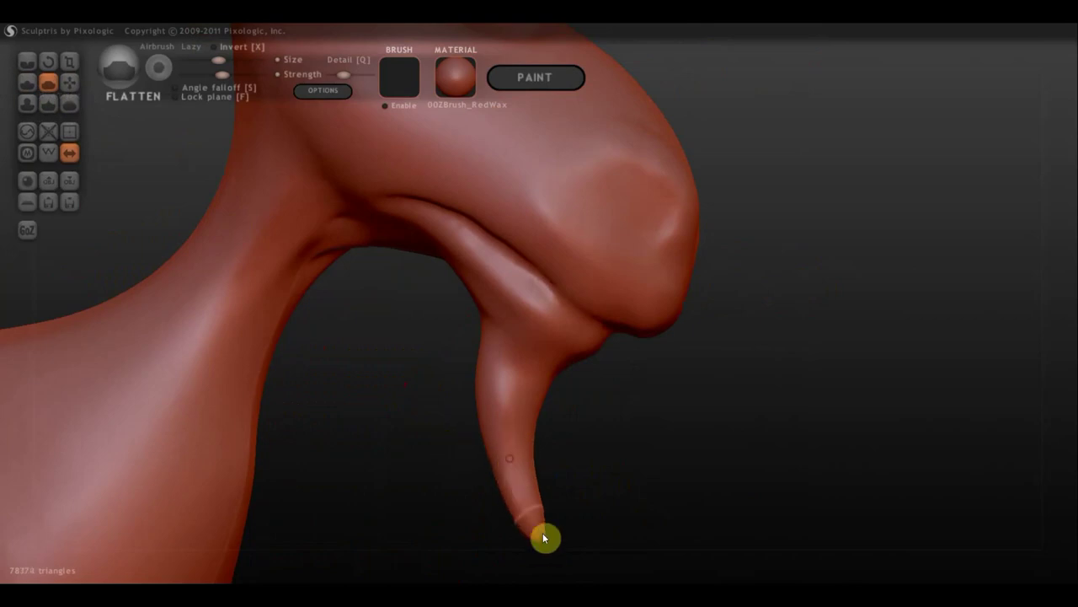
right_click_drag(541, 385, 487, 392)
mouse_move(489, 328)
left_mouse_down()
mouse_move(503, 349)
mouse_move(496, 320)
mouse_move(494, 337)
mouse_move(546, 384)
left_mouse_up()
mouse_move(545, 377)
right_mouse_down()
mouse_move(395, 325)
mouse_move(340, 329)
mouse_move(585, 315)
right_mouse_up()
scroll(596, 303, "up", 2)
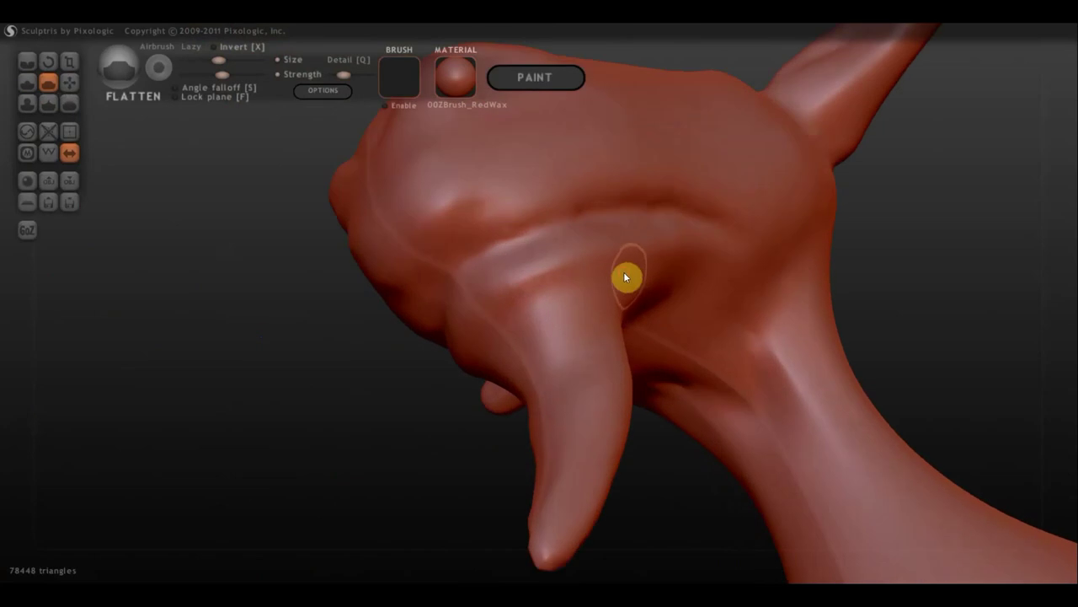
Blend the beard's base into the jaw and smooth its lower part, ending on a front view
mouse_move(623, 277)
left_mouse_down()
mouse_move(496, 345)
mouse_move(588, 300)
mouse_move(618, 303)
left_mouse_up()
mouse_move(561, 352)
right_mouse_down()
mouse_move(494, 387)
mouse_move(650, 237)
right_mouse_up()
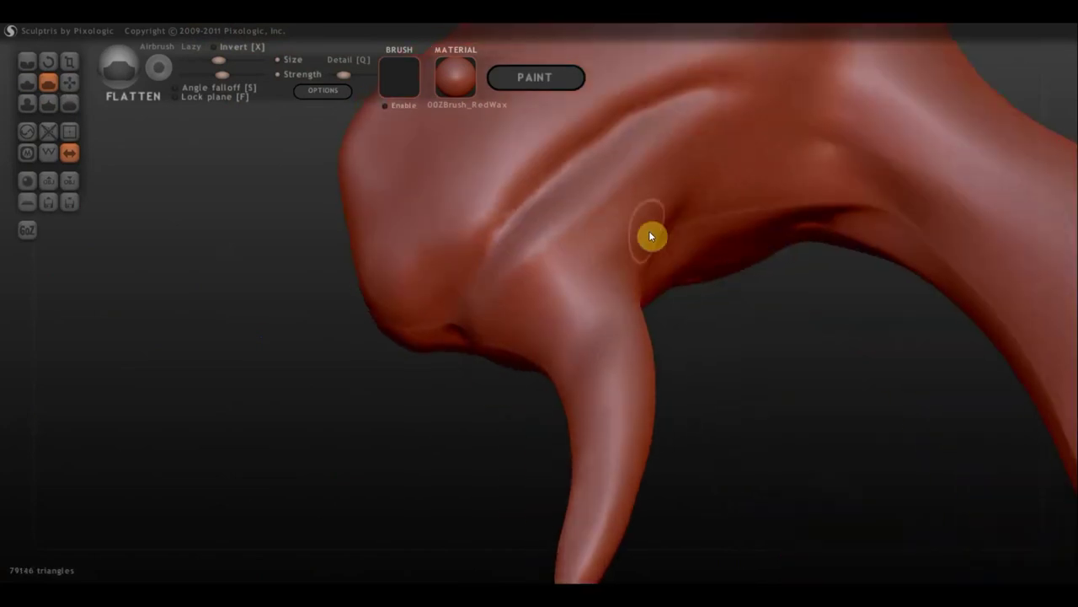
mouse_move(650, 237)
left_mouse_down()
mouse_move(599, 287)
mouse_move(638, 227)
mouse_move(607, 252)
mouse_move(621, 245)
mouse_move(628, 260)
mouse_move(632, 351)
mouse_move(573, 578)
left_mouse_up()
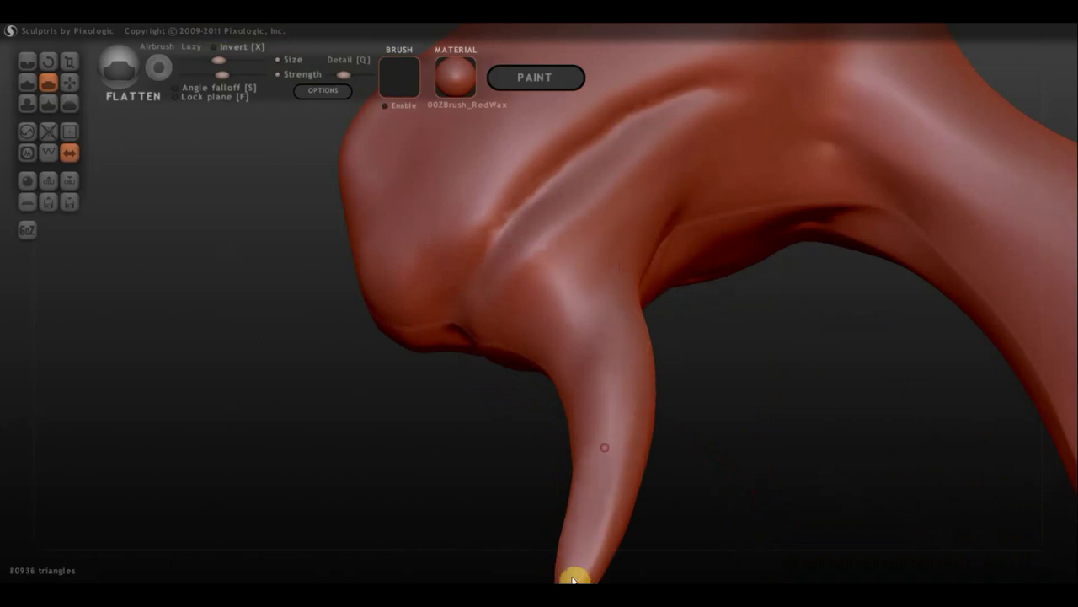
mouse_move(573, 577)
right_mouse_down()
mouse_move(641, 455)
mouse_move(767, 511)
mouse_move(585, 473)
right_mouse_up()
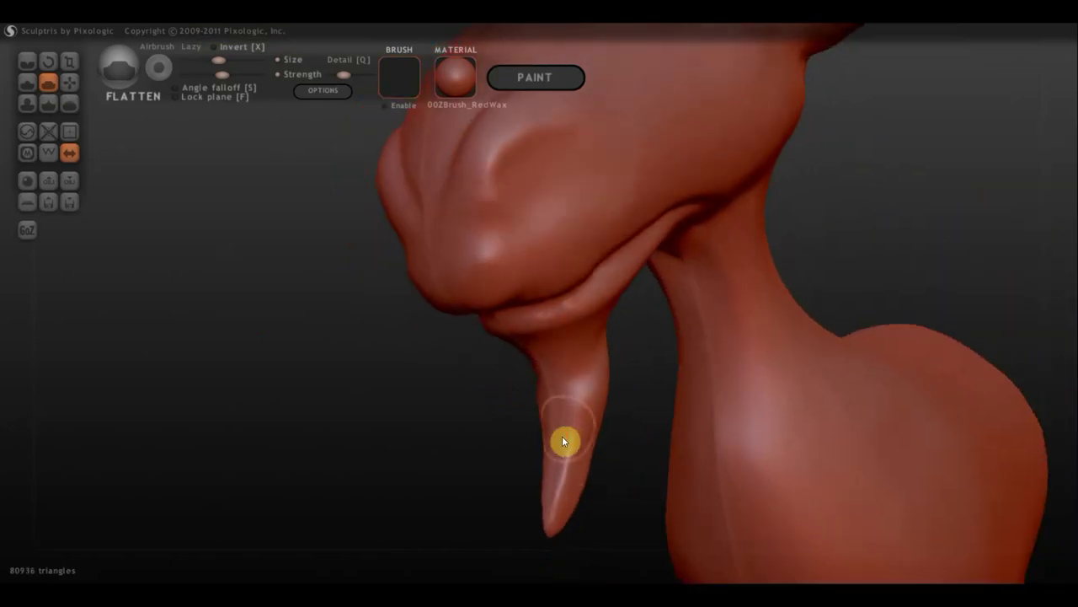
mouse_move(564, 439)
left_mouse_down()
mouse_move(580, 445)
mouse_move(573, 404)
mouse_move(563, 540)
left_mouse_up()
right_click_drag(553, 503, 665, 470)
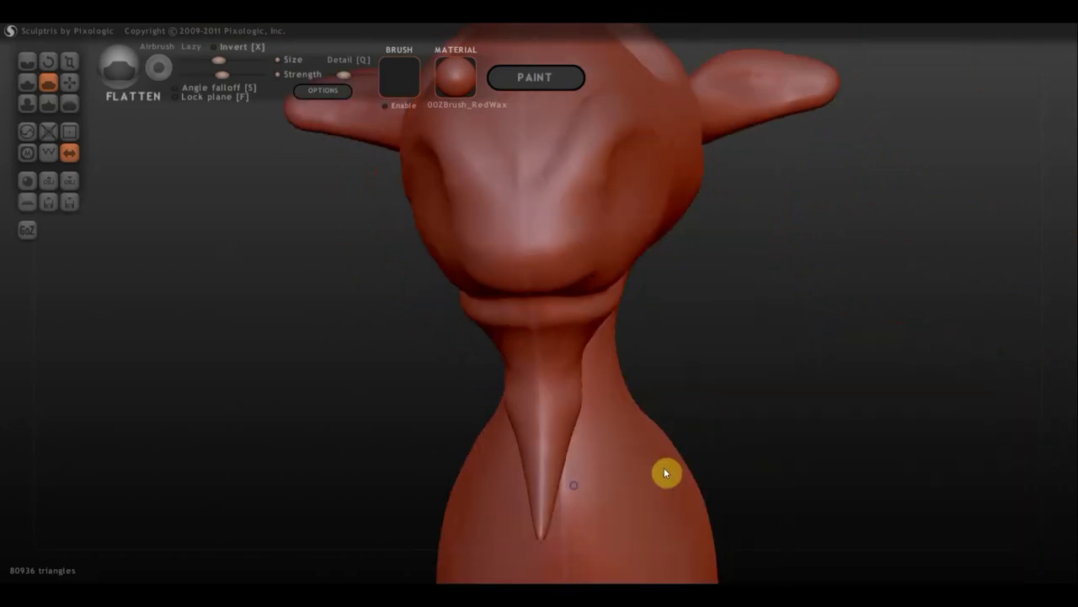
scroll(623, 457, "down", 2)
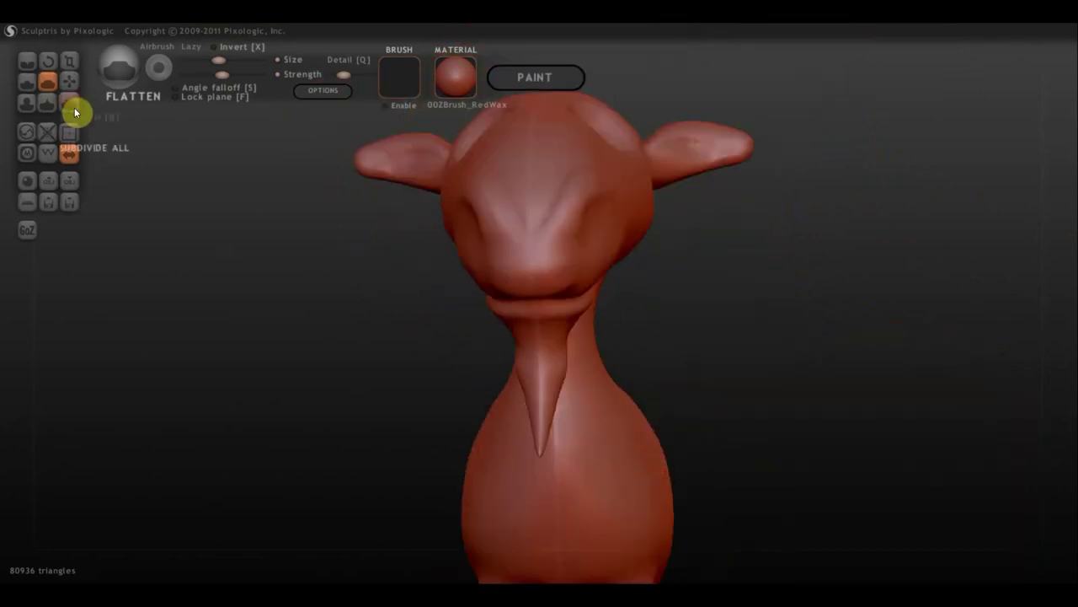
With the Grab brush, bulge out one side of the chin beard
left_click(69, 81)
scroll(543, 411, "up", 2)
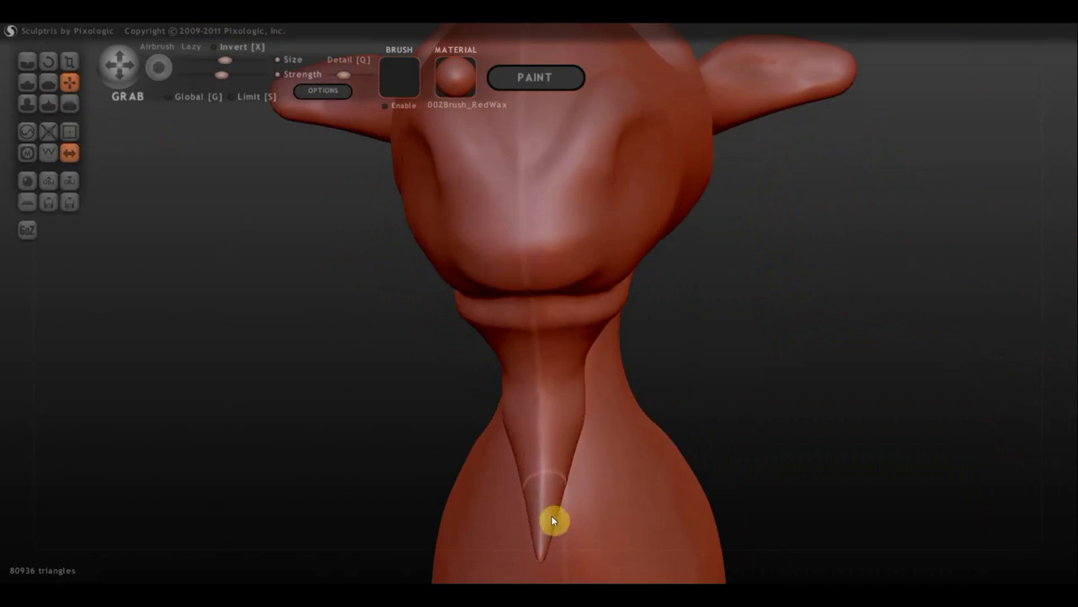
left_click_drag(576, 529, 578, 438)
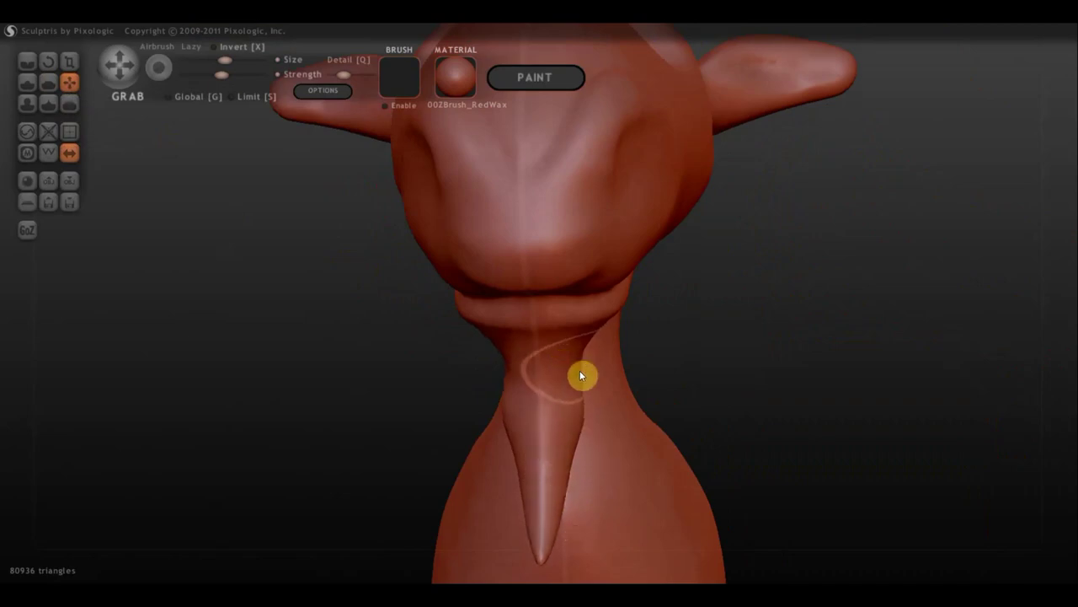
scroll(580, 369, "down", 3)
scroll(604, 376, "down", 2)
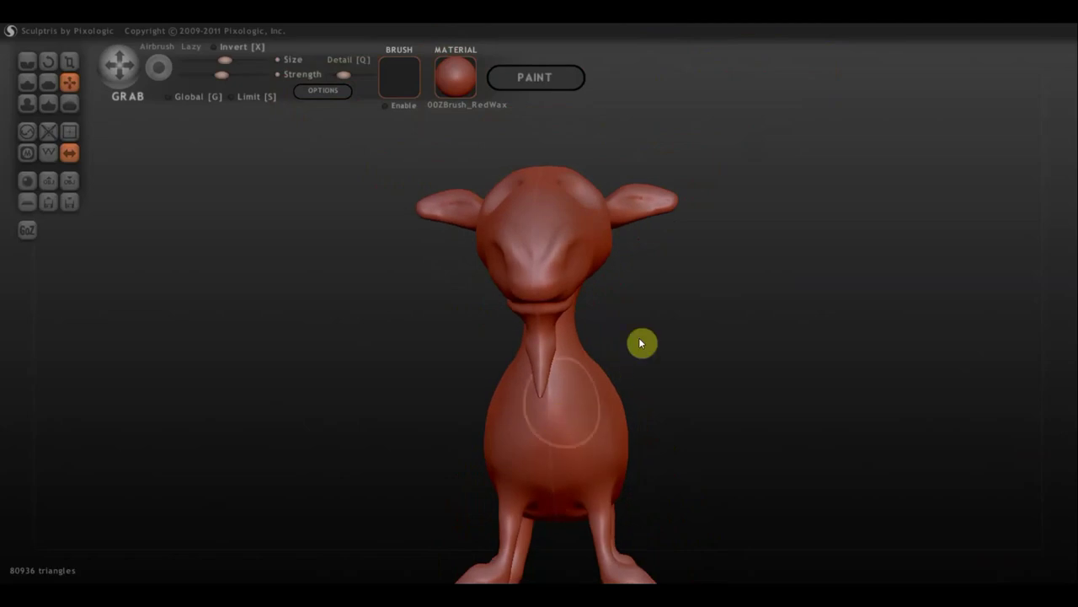
Orbit around to face the goat and pull the cheek beside the jaw slightly outward
left_click_drag(642, 342, 558, 371)
scroll(417, 356, "up", 3)
left_click_drag(418, 355, 549, 387)
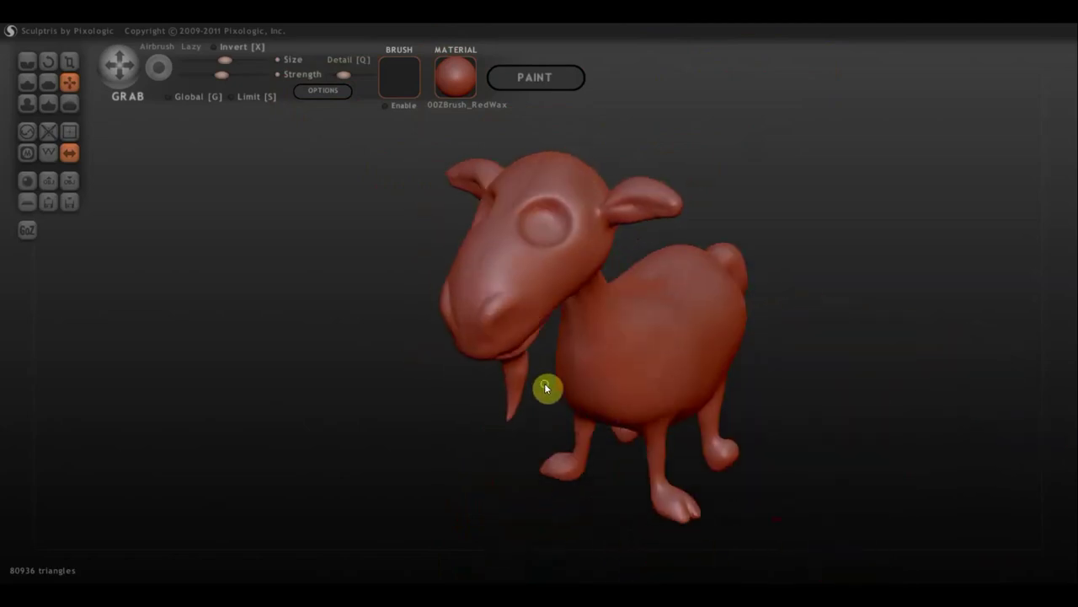
scroll(549, 387, "up", 2)
scroll(568, 296, "up", 2)
scroll(518, 222, "up", 2)
scroll(587, 278, "down", 2)
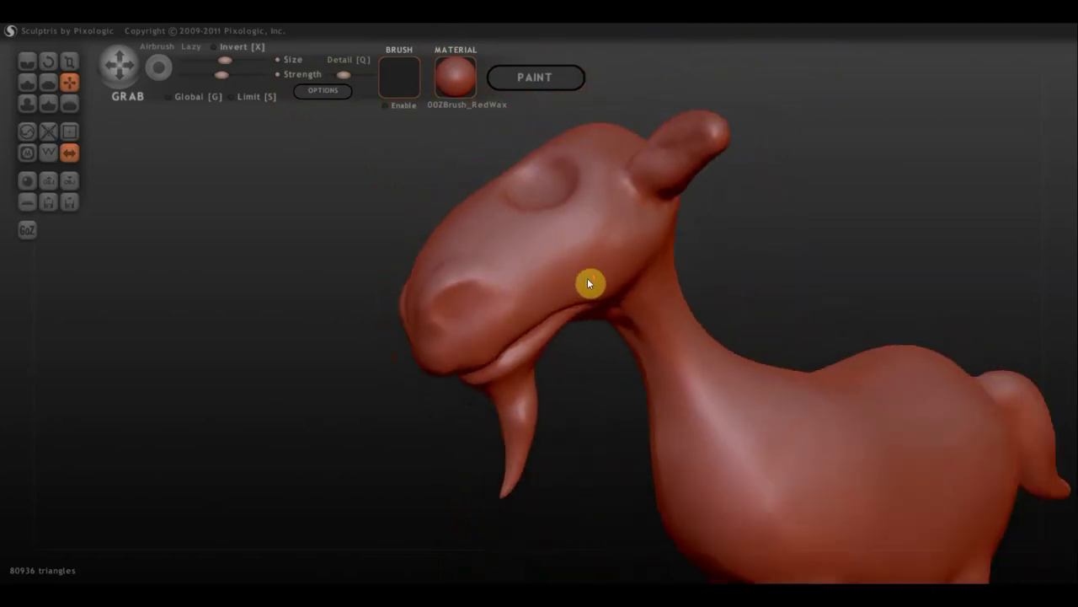
scroll(587, 278, "down", 2)
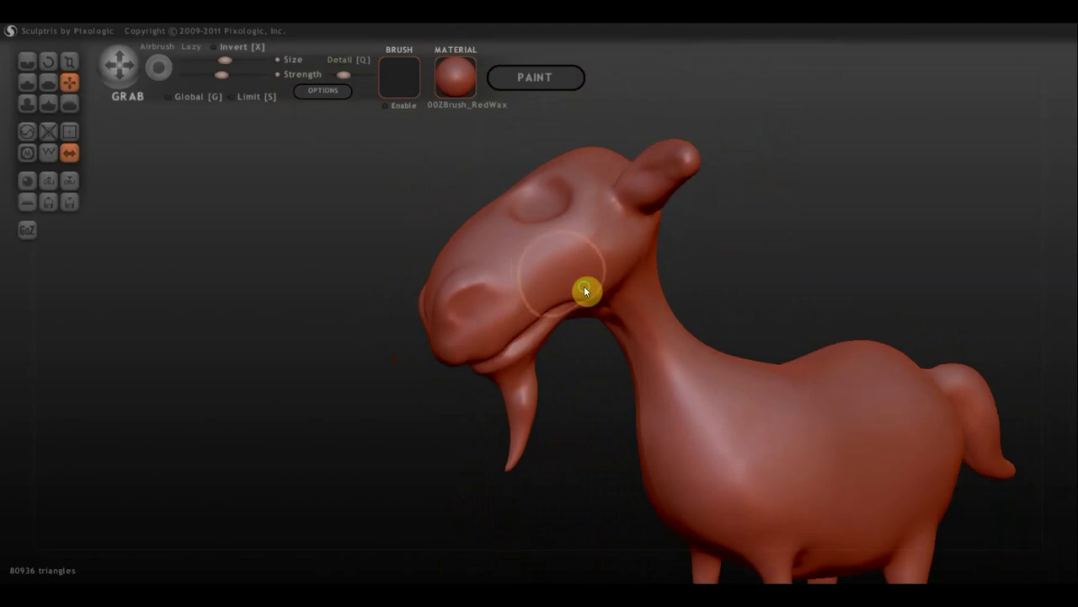
right_click_drag(584, 285, 663, 323)
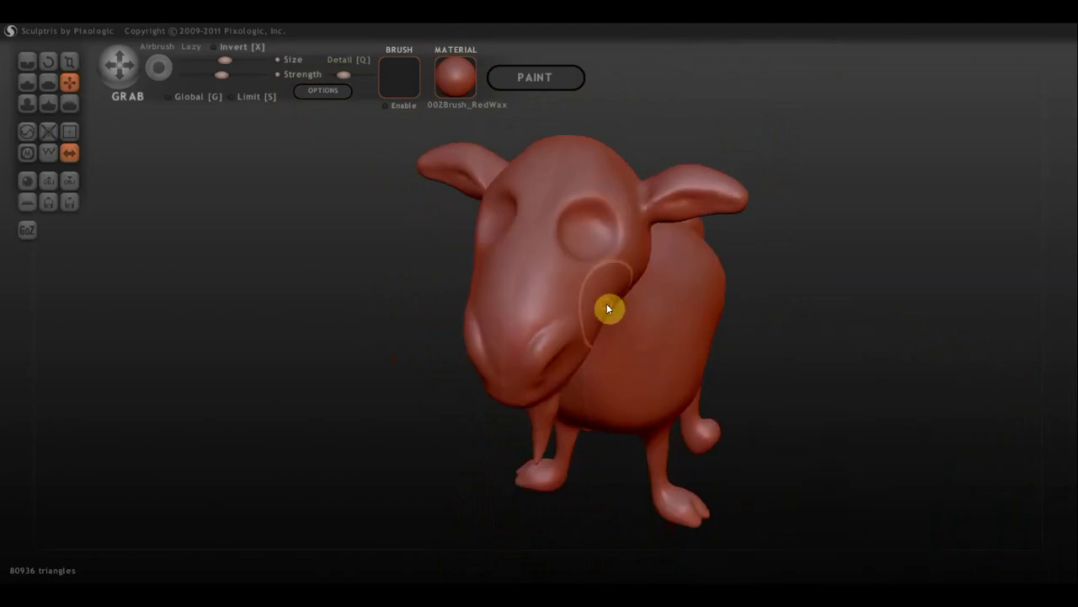
left_click_drag(606, 303, 587, 296)
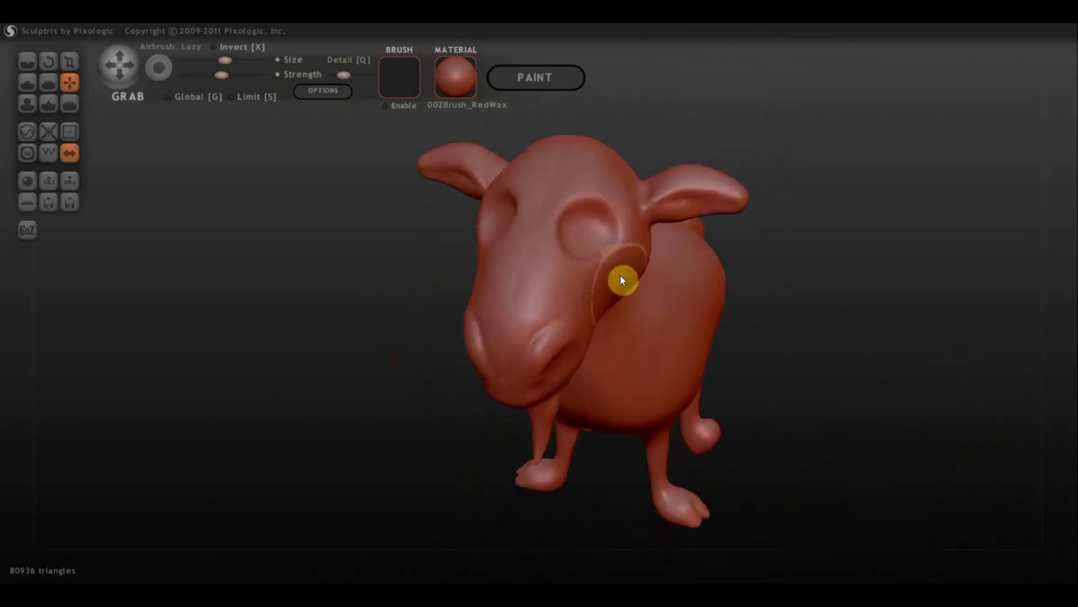
right_click_drag(650, 229, 708, 173)
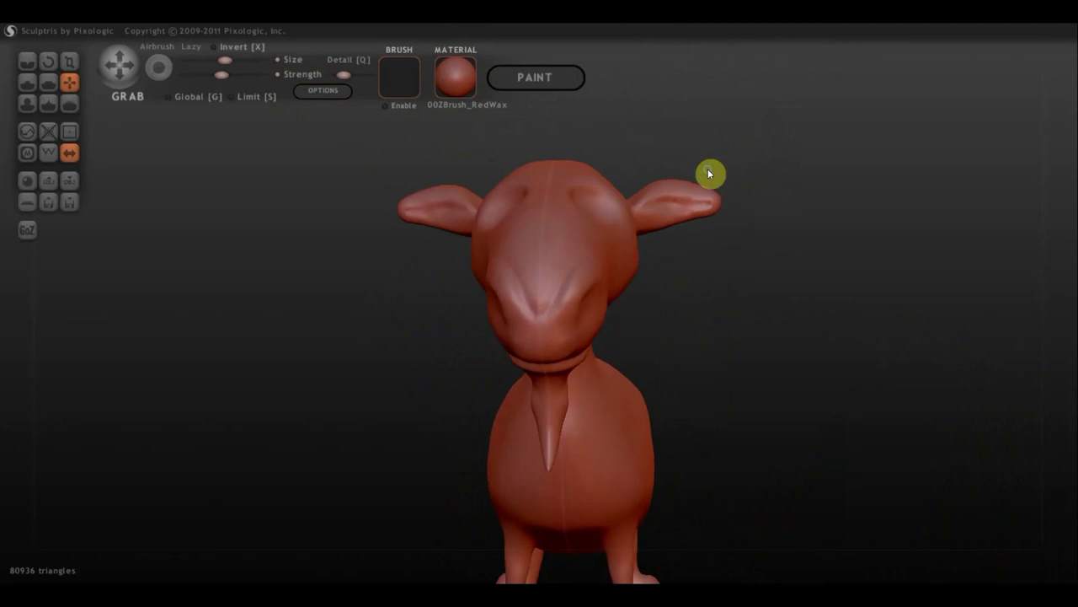
Drag both mirrored ears downward so they hang lower and thicker
scroll(708, 173, "up", 3)
mouse_move(713, 188)
left_mouse_down()
mouse_move(722, 212)
mouse_move(732, 204)
left_mouse_up()
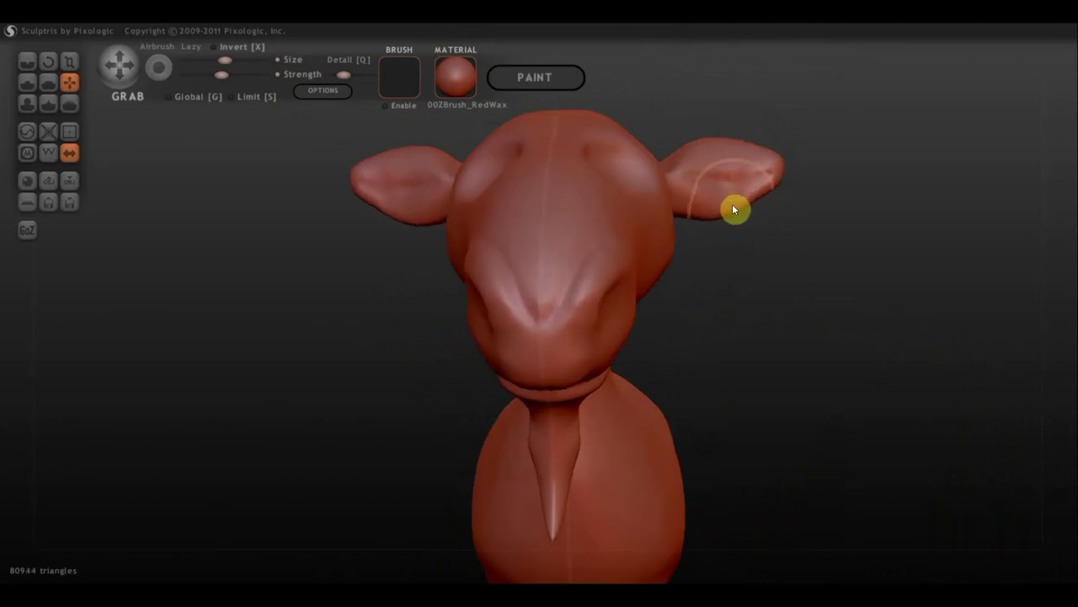
left_click_drag(717, 157, 715, 173)
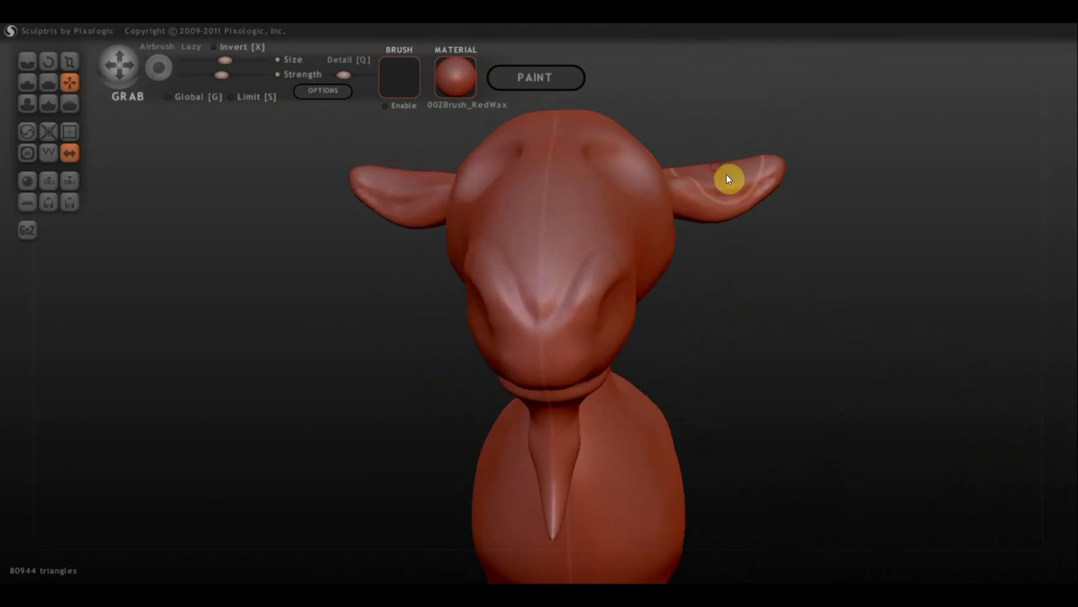
From a close side view, round the ear base upward and add a crease to the ear surface
mouse_move(754, 202)
left_mouse_down()
mouse_move(769, 234)
mouse_move(724, 274)
mouse_move(657, 262)
left_mouse_up()
mouse_move(658, 267)
right_mouse_down()
mouse_move(564, 320)
mouse_move(631, 292)
mouse_move(604, 346)
mouse_move(758, 302)
right_mouse_up()
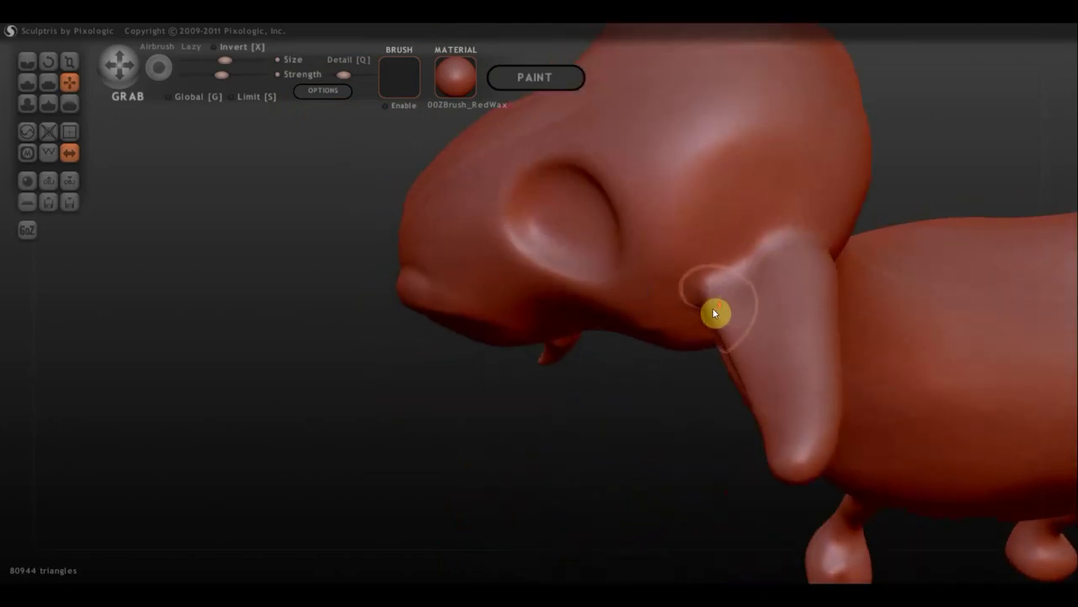
scroll(712, 307, "down", 2)
mouse_move(686, 294)
left_mouse_down()
mouse_move(753, 278)
mouse_move(716, 279)
mouse_move(720, 325)
left_mouse_up()
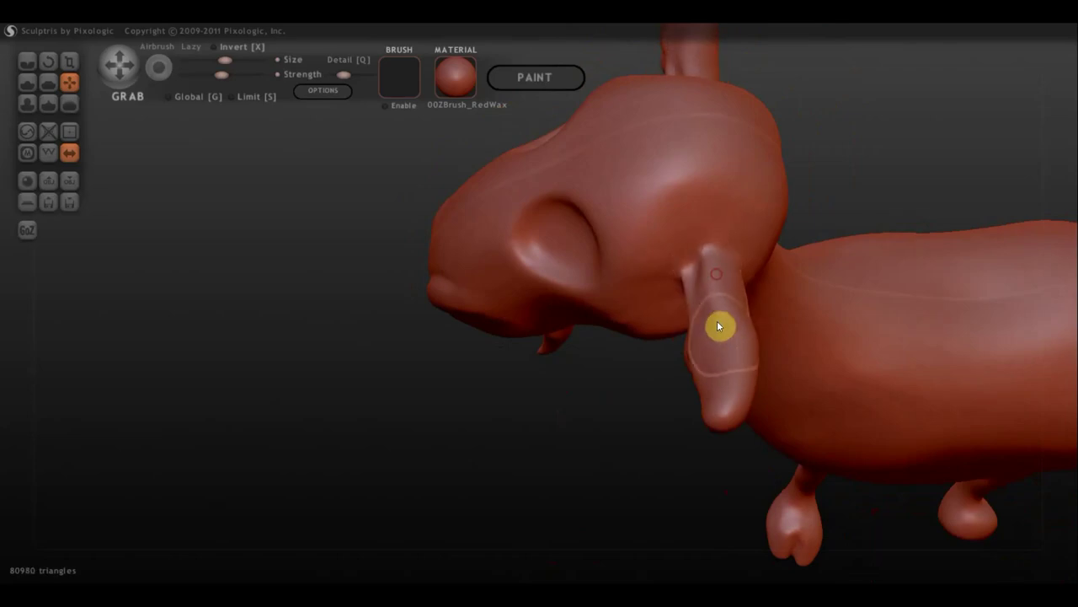
mouse_move(759, 300)
right_mouse_down()
mouse_move(880, 185)
mouse_move(738, 269)
right_mouse_up()
scroll(665, 277, "up", 2)
left_click_drag(714, 270, 720, 273)
Carve a crease along the ear toward the head with the Crease brush
left_click(27, 64)
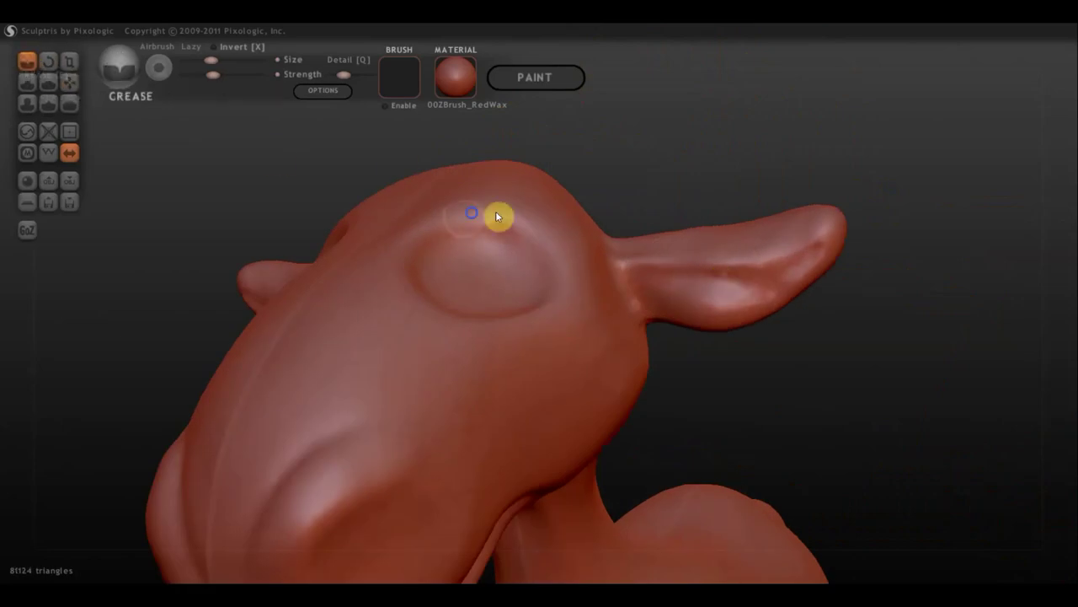
right_click_drag(495, 215, 676, 306)
mouse_move(697, 291)
left_mouse_down()
mouse_move(633, 303)
mouse_move(553, 283)
mouse_move(649, 309)
mouse_move(580, 305)
mouse_move(638, 320)
mouse_move(601, 306)
mouse_move(594, 320)
mouse_move(704, 288)
left_mouse_up()
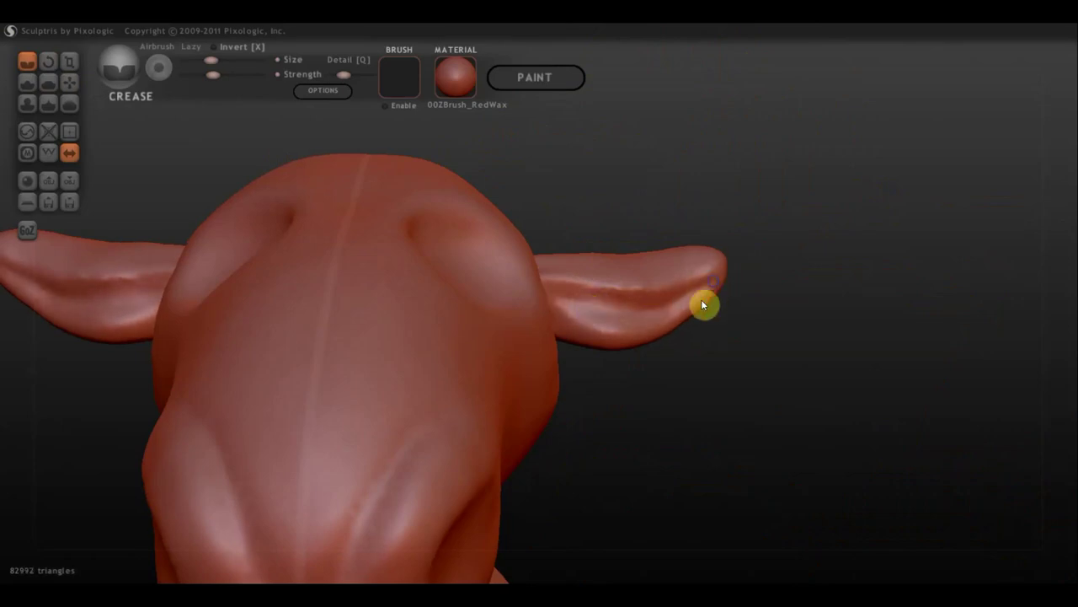
mouse_move(702, 303)
right_mouse_down()
mouse_move(676, 315)
mouse_move(729, 270)
mouse_move(623, 315)
right_mouse_up()
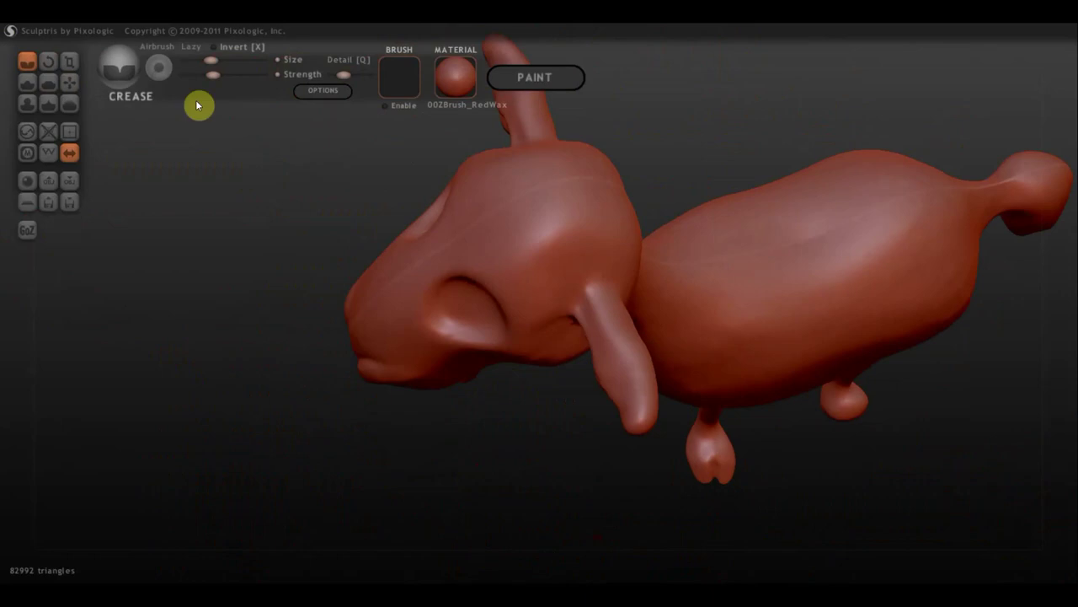
With the Flatten brush, smooth the drooping ear along its length down to the tip
left_click(48, 82)
right_click_drag(640, 356, 600, 361)
scroll(600, 360, "up", 2)
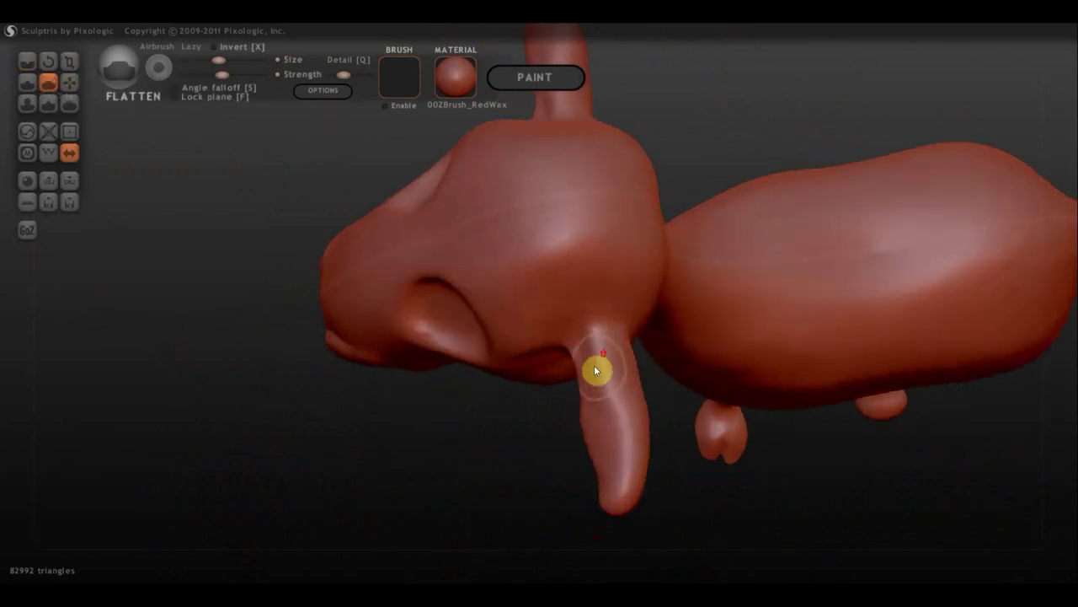
scroll(594, 365, "up", 2)
mouse_move(605, 350)
left_mouse_down()
mouse_move(642, 416)
mouse_move(631, 562)
left_mouse_up()
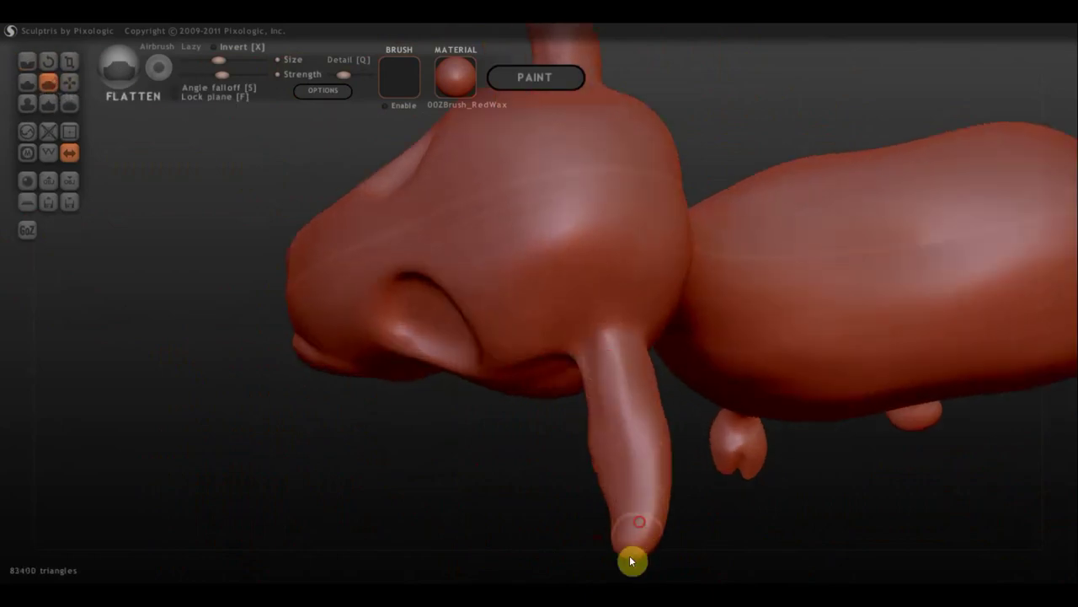
mouse_move(633, 558)
right_mouse_down()
mouse_move(482, 422)
mouse_move(414, 382)
mouse_move(373, 329)
right_mouse_up()
mouse_move(495, 308)
left_mouse_down()
mouse_move(337, 277)
mouse_move(399, 311)
mouse_move(358, 294)
mouse_move(470, 320)
left_mouse_up()
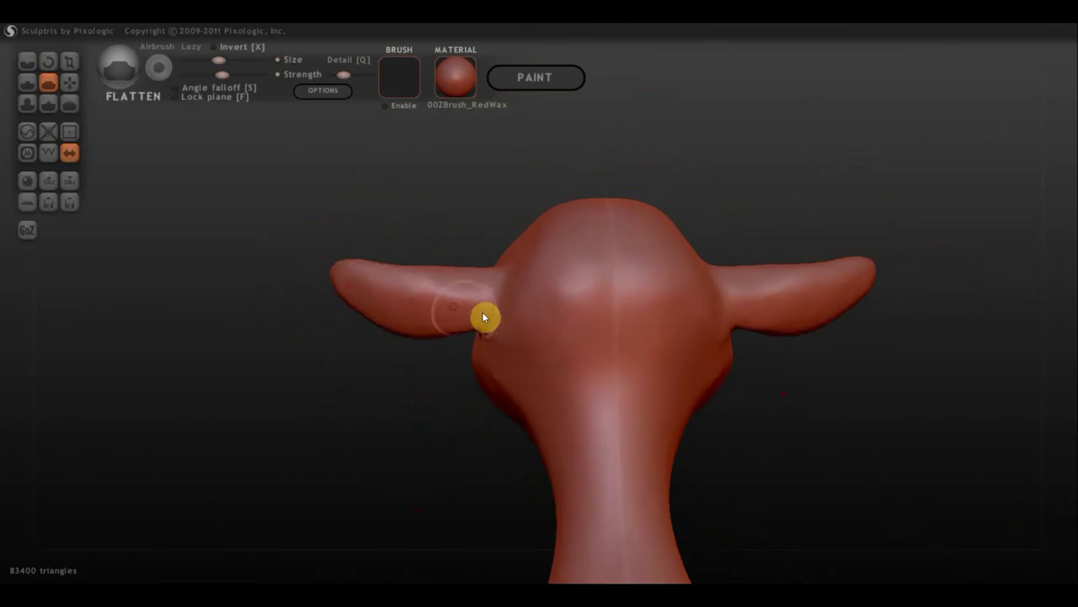
mouse_move(484, 315)
right_mouse_down()
mouse_move(843, 351)
mouse_move(952, 303)
mouse_move(908, 310)
right_mouse_up()
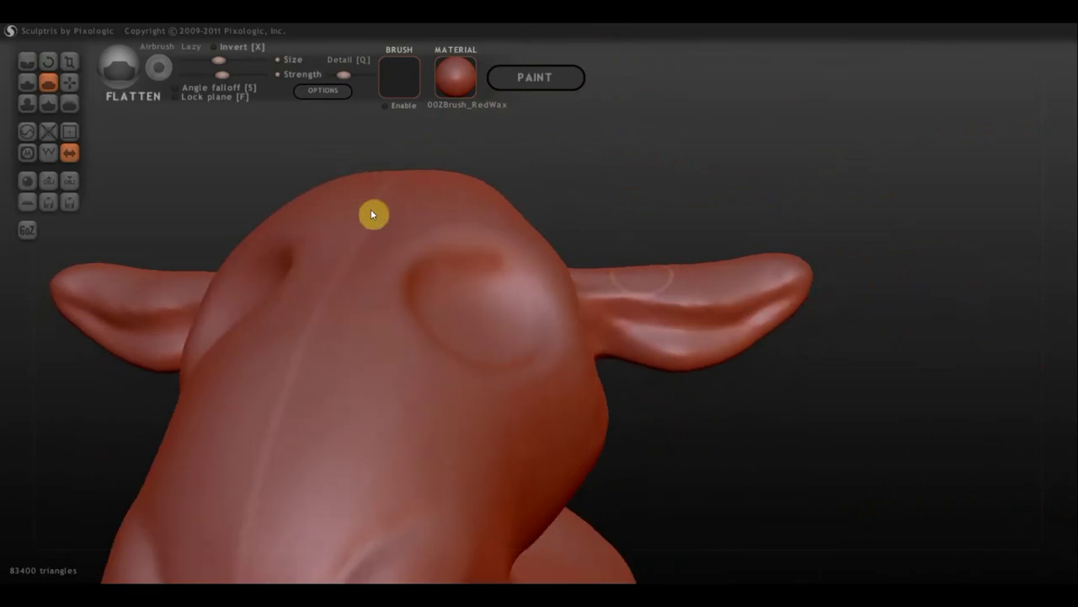
With the Grab brush, pull the ear base downward from a side view
left_click(69, 82)
right_click_drag(446, 215, 495, 247)
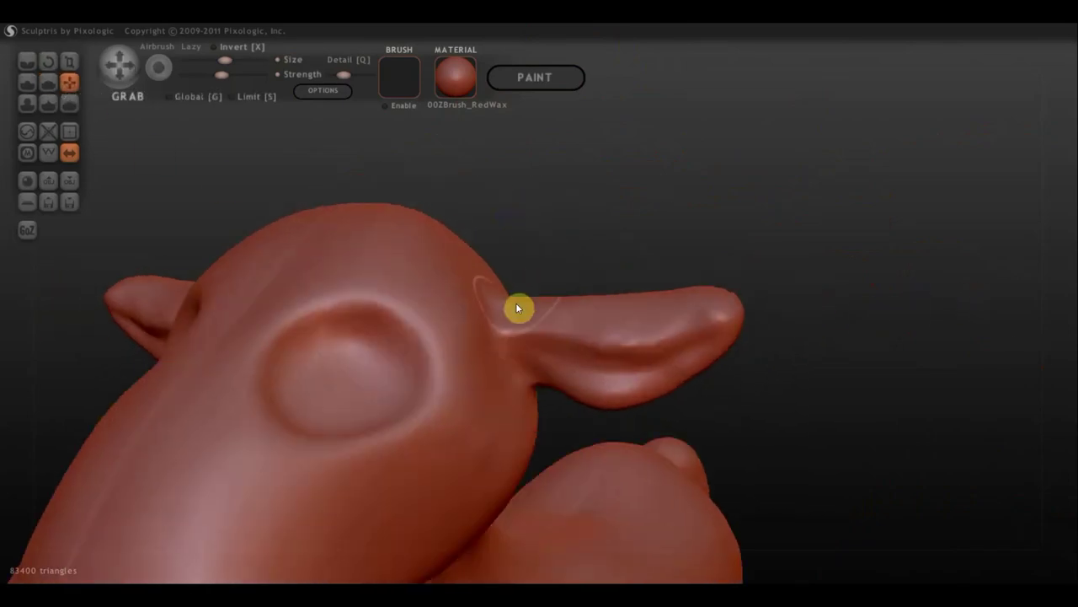
left_click_drag(517, 310, 520, 332)
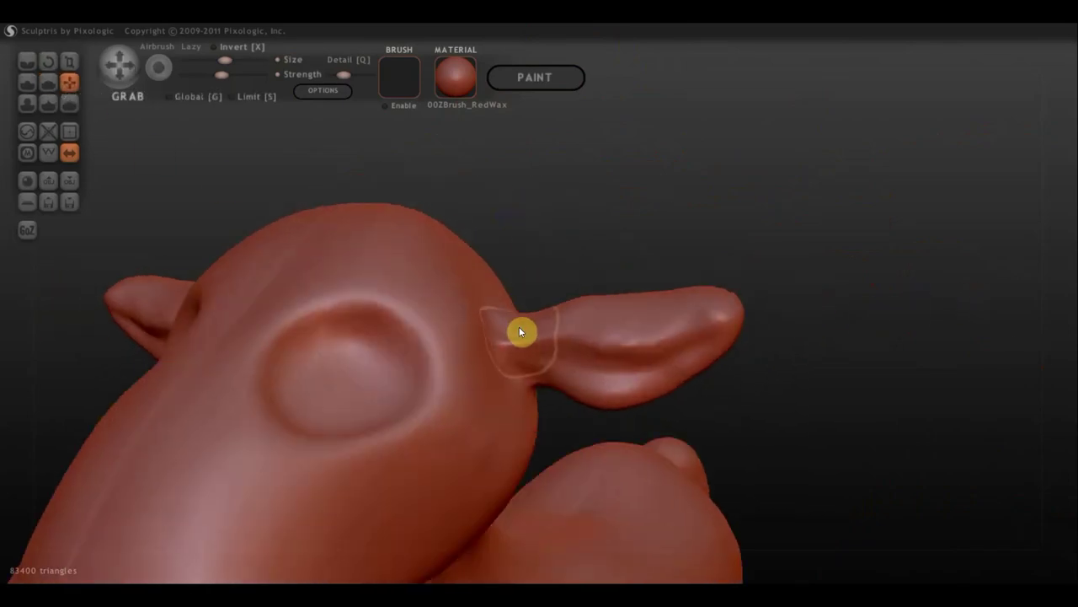
mouse_move(513, 354)
right_mouse_down()
mouse_move(631, 390)
mouse_move(668, 385)
right_mouse_up()
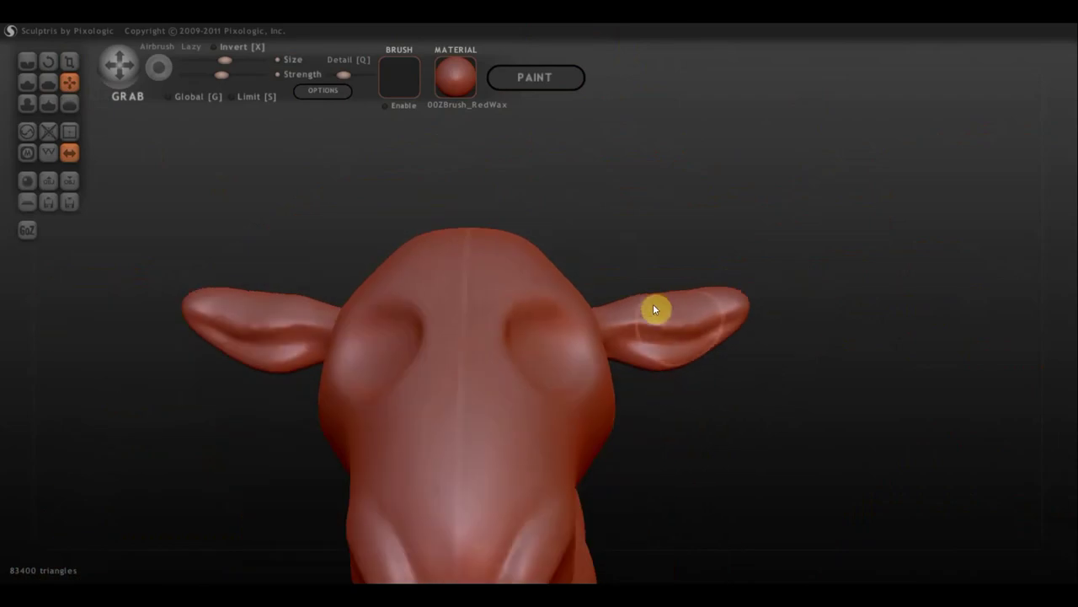
Make the ears thinner and pointed, pull the tips outward, and reshape their lower edges
left_click_drag(646, 303, 743, 311)
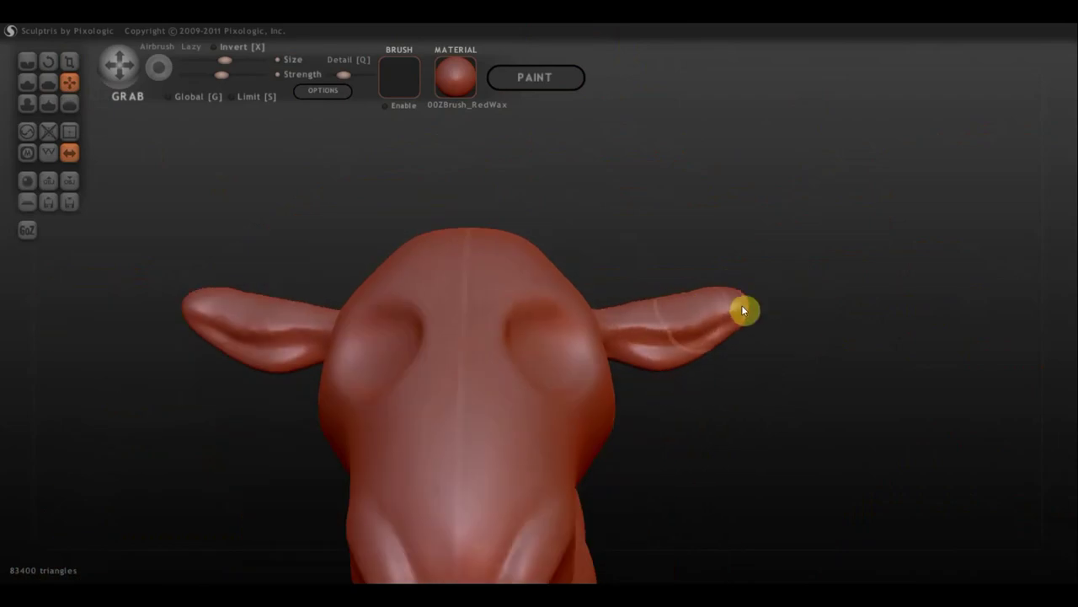
scroll(758, 306, "up", 3)
mouse_move(843, 303)
left_mouse_down()
mouse_move(858, 303)
mouse_move(880, 275)
left_mouse_up()
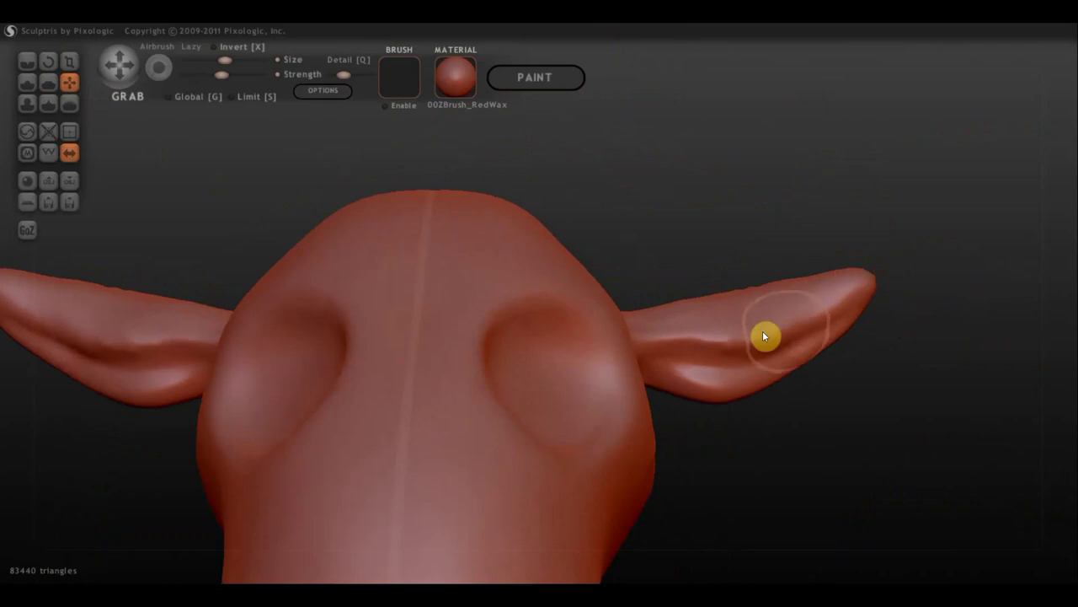
left_click_drag(764, 336, 765, 325)
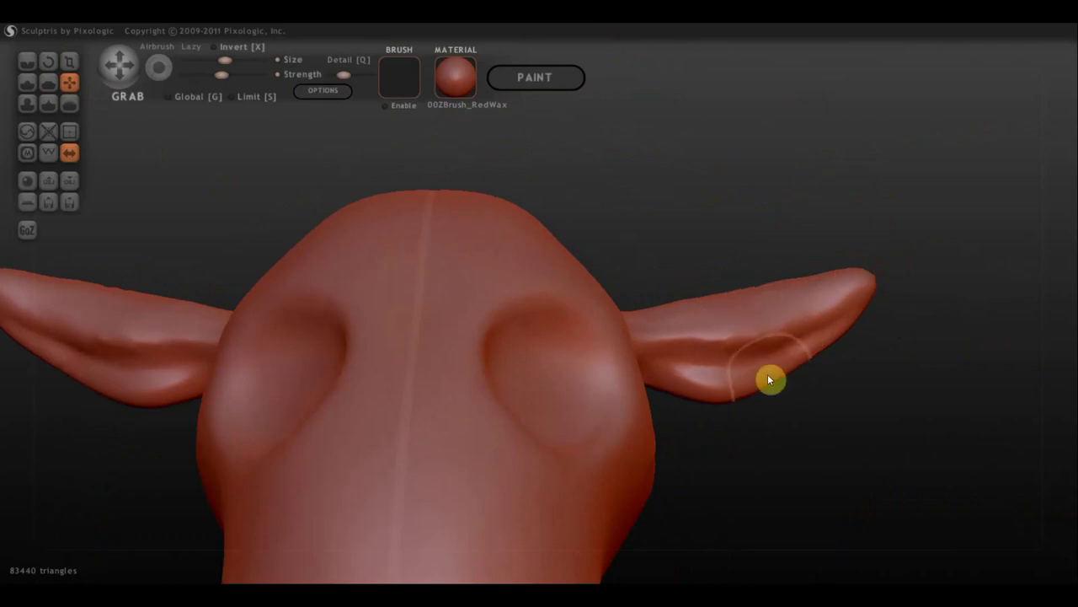
mouse_move(769, 380)
left_mouse_down()
mouse_move(780, 390)
mouse_move(783, 380)
left_mouse_up()
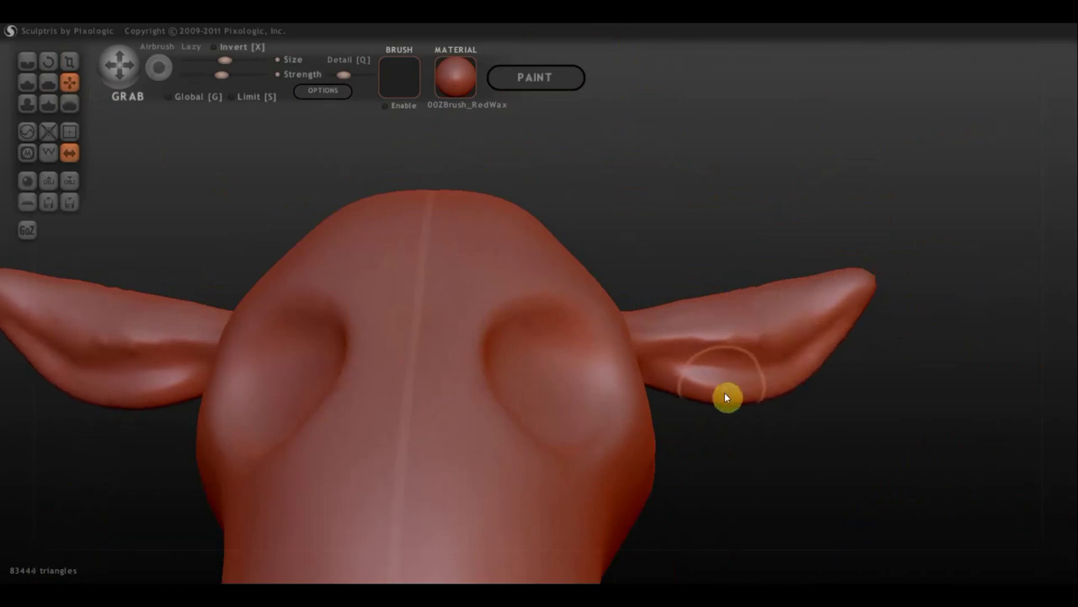
scroll(752, 392, "down", 2)
scroll(752, 392, "down", 2)
scroll(752, 392, "down", 2)
scroll(752, 394, "down", 1)
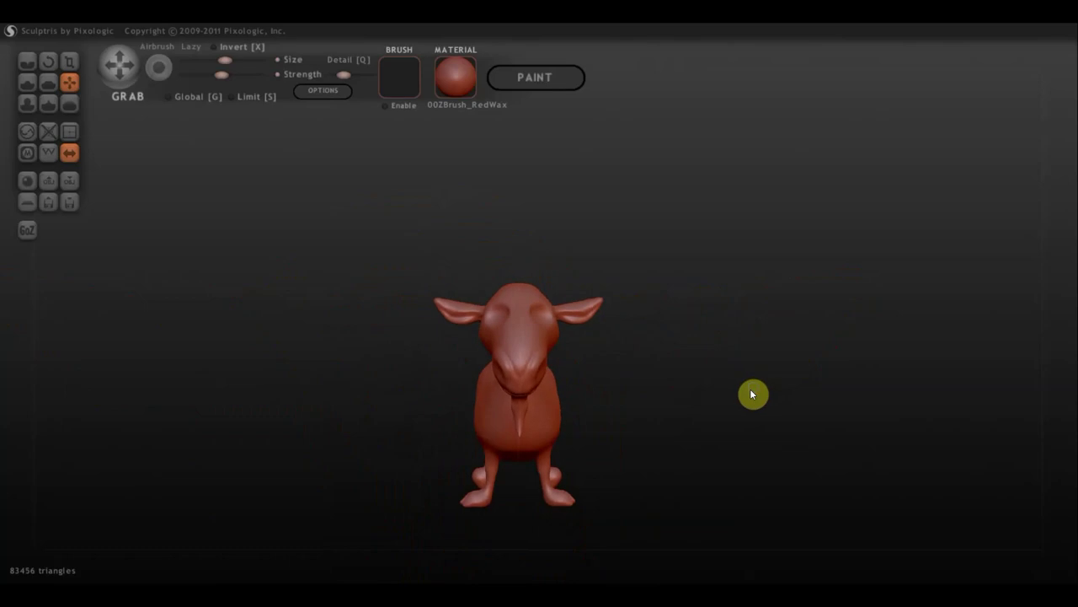
mouse_move(753, 393)
left_mouse_down()
mouse_move(610, 379)
mouse_move(528, 407)
mouse_move(450, 398)
mouse_move(614, 378)
mouse_move(631, 354)
mouse_move(633, 286)
left_mouse_up()
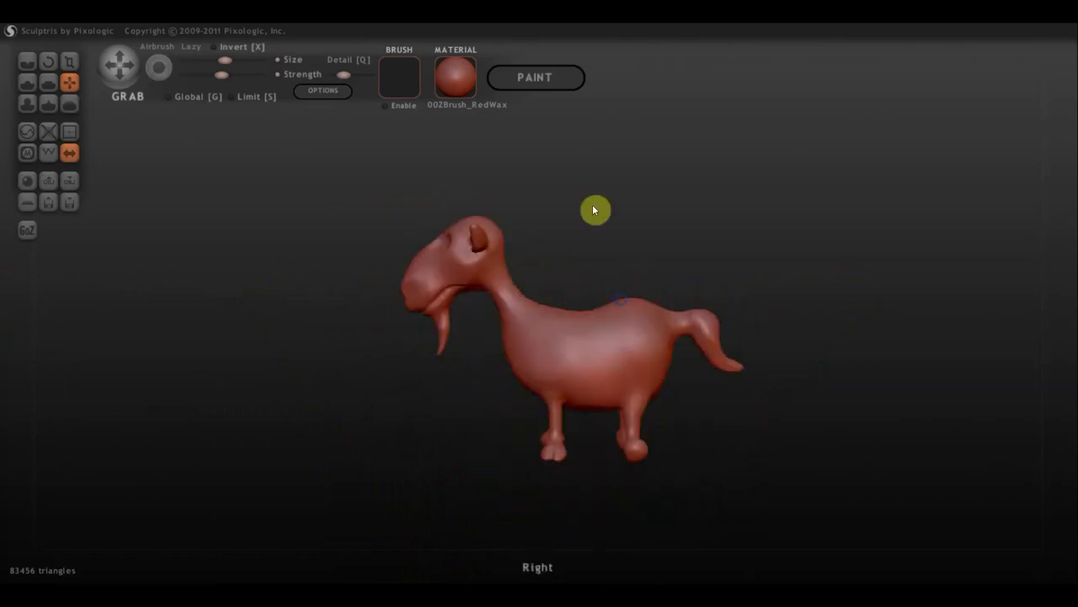
mouse_move(587, 195)
left_mouse_down()
mouse_move(693, 321)
mouse_move(649, 246)
mouse_move(577, 272)
mouse_move(674, 275)
mouse_move(663, 279)
mouse_move(662, 359)
mouse_move(573, 323)
mouse_move(576, 281)
mouse_move(532, 273)
mouse_move(691, 284)
mouse_move(611, 284)
mouse_move(655, 267)
mouse_move(506, 257)
mouse_move(659, 267)
left_mouse_up()
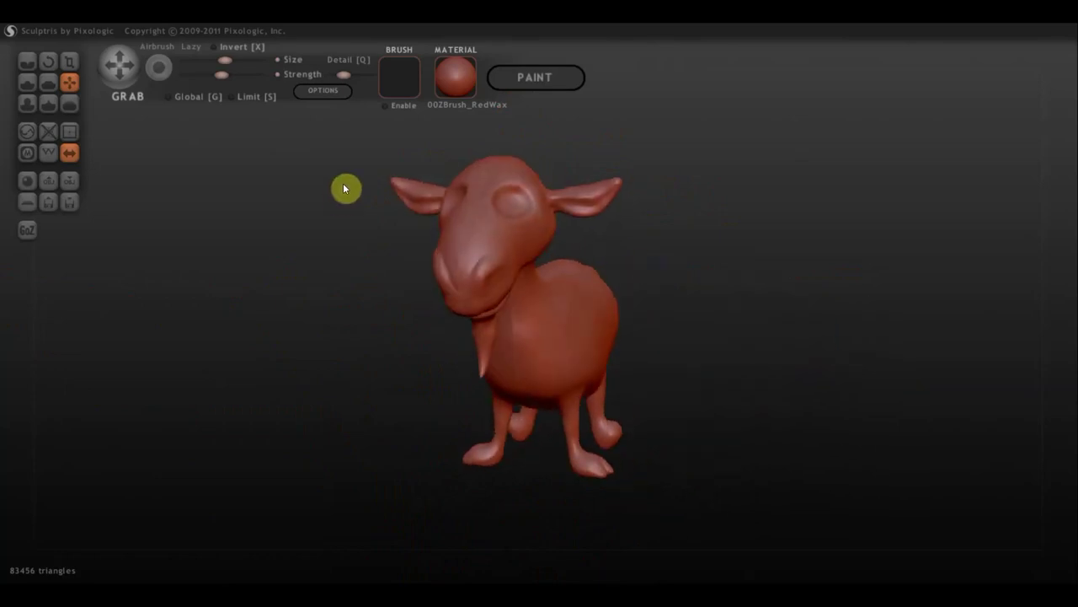
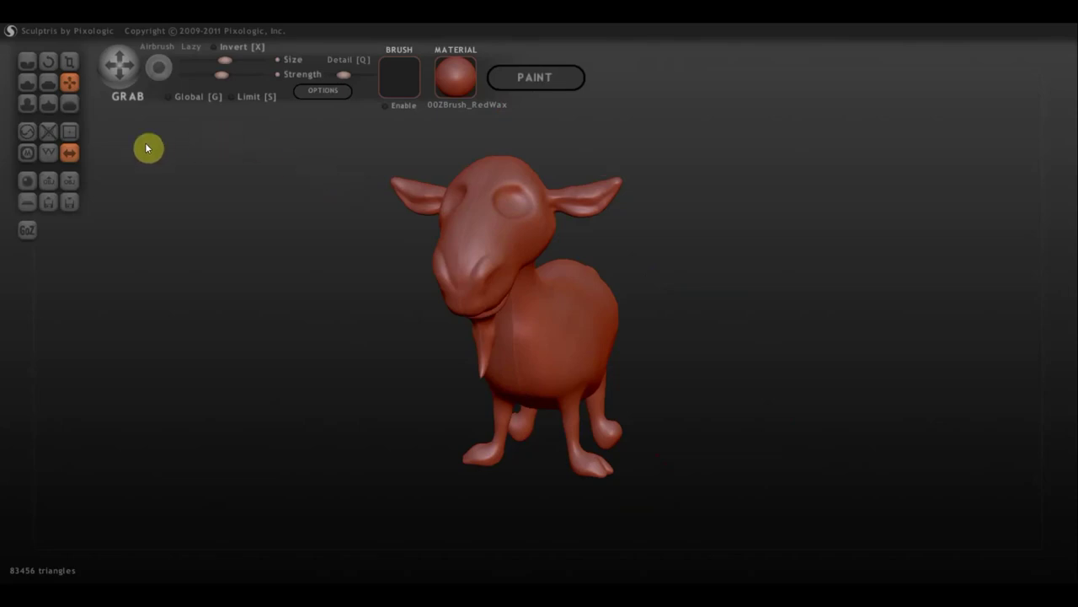
Export the Sculptris goat as a Wavefront OBJ file to the desktop
left_click(68, 179)
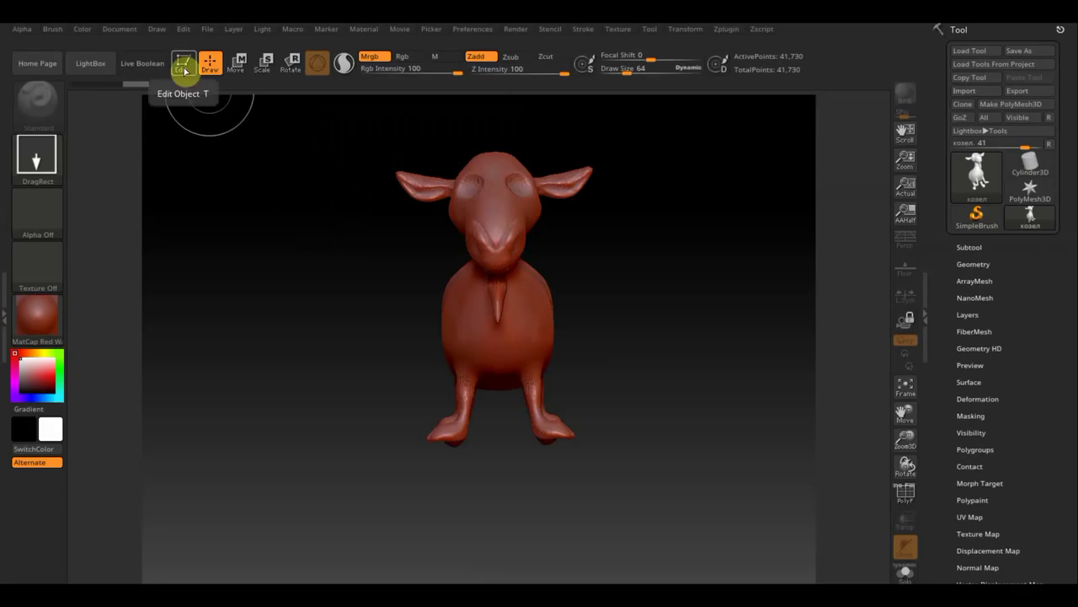
Trim away the goat's right hind foot from a side view
left_click_drag(663, 394, 660, 412)
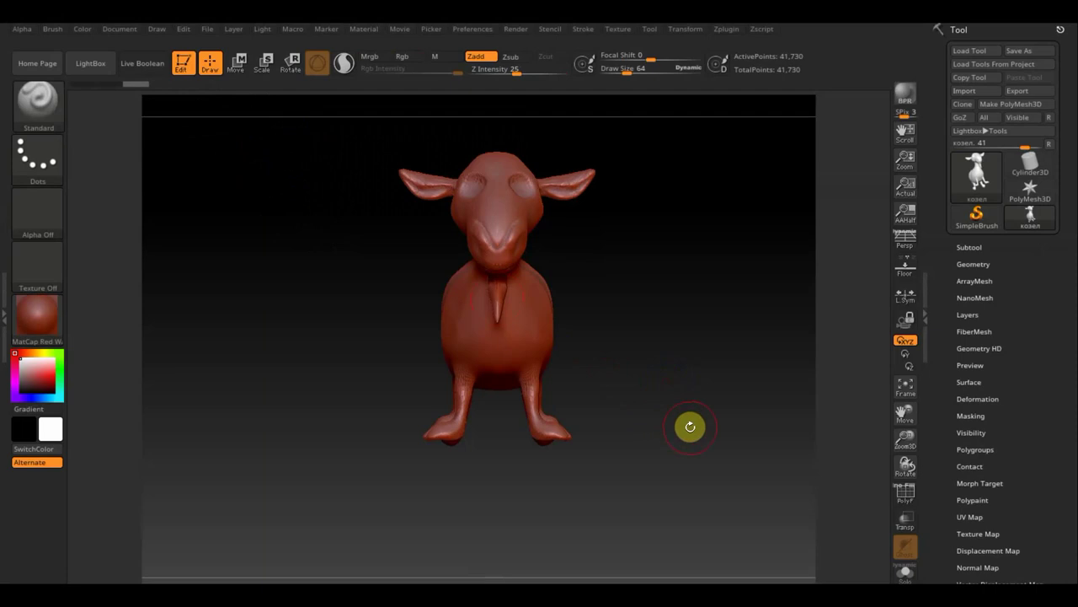
mouse_move(691, 462)
left_mouse_down()
mouse_move(602, 468)
mouse_move(671, 481)
left_mouse_up()
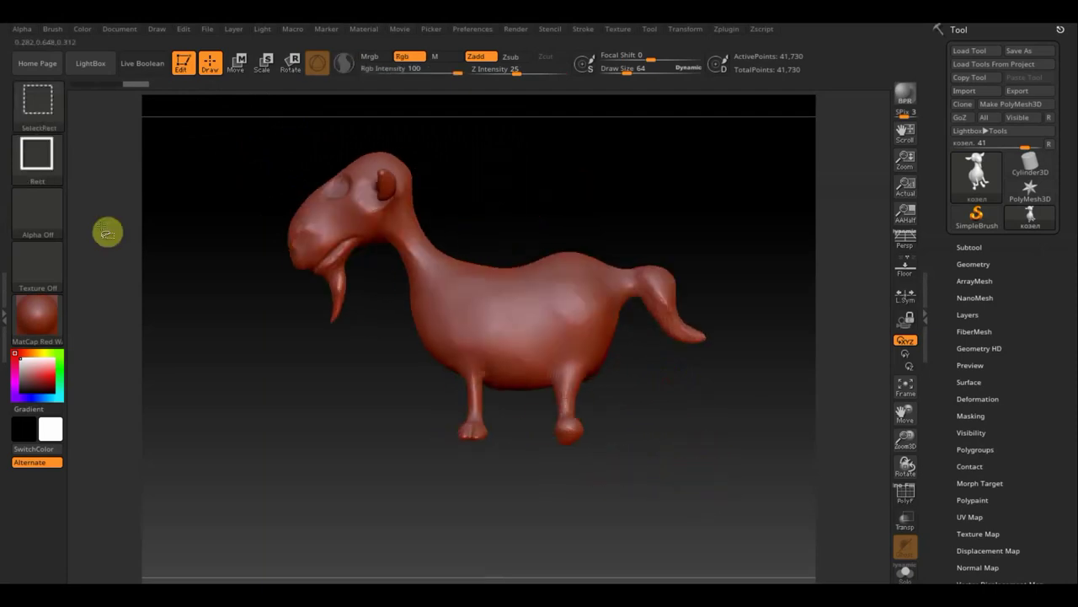
left_click(53, 116)
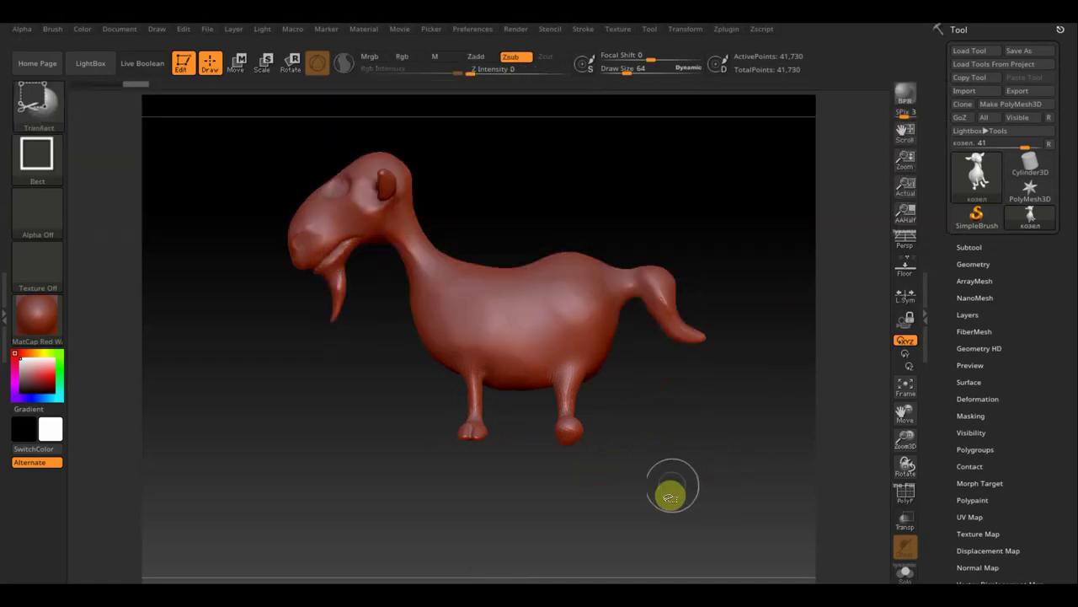
left_click_drag(664, 488, 541, 415, "ctrl+shift")
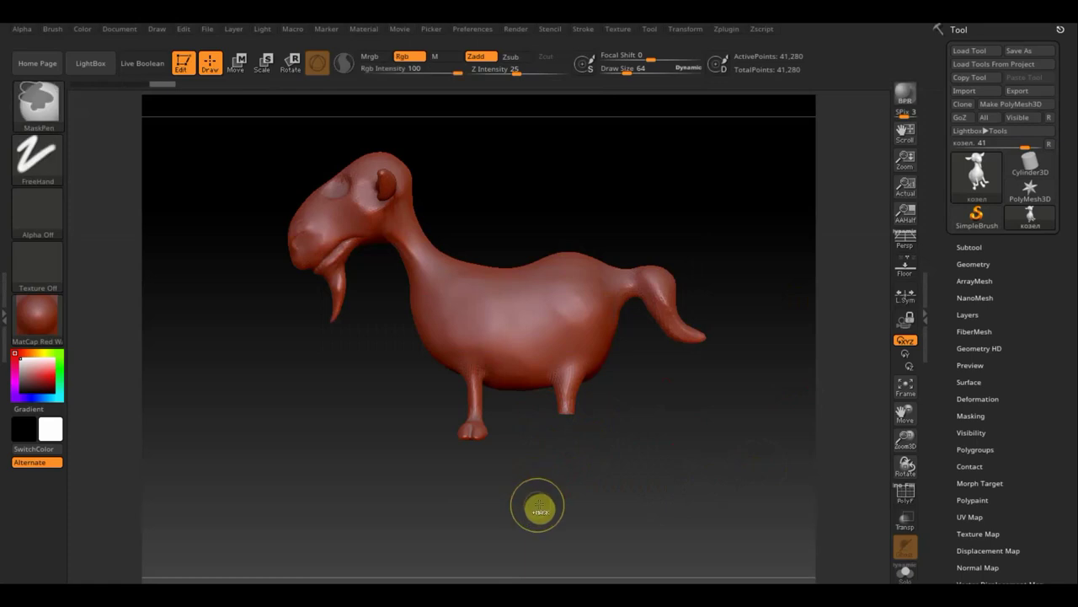
Duplicate the goat subtool as козел1 and trim the copy down to a small leg section
left_click(969, 246)
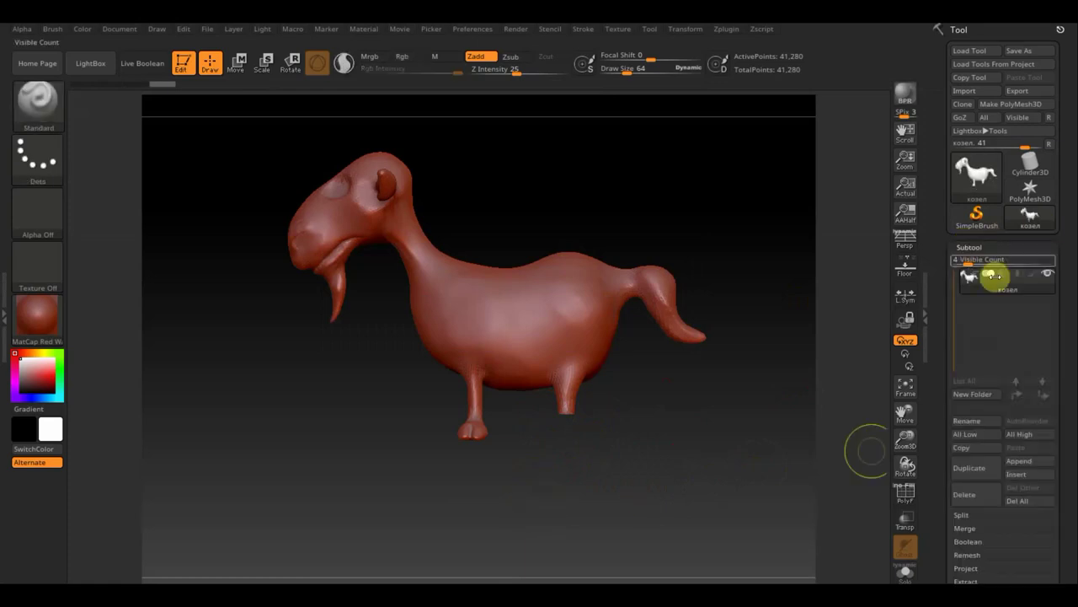
left_click(965, 469)
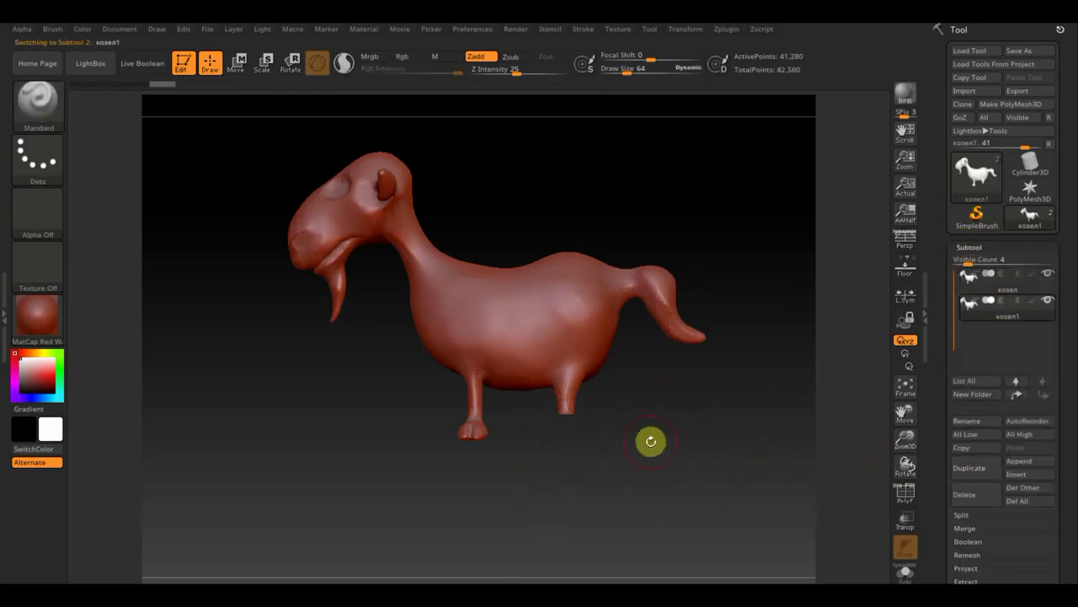
mouse_move(202, 118)
left_mouse_down("ctrl")
mouse_move(522, 275)
mouse_move(724, 407)
left_mouse_up("ctrl")
left_click(726, 406, "ctrl")
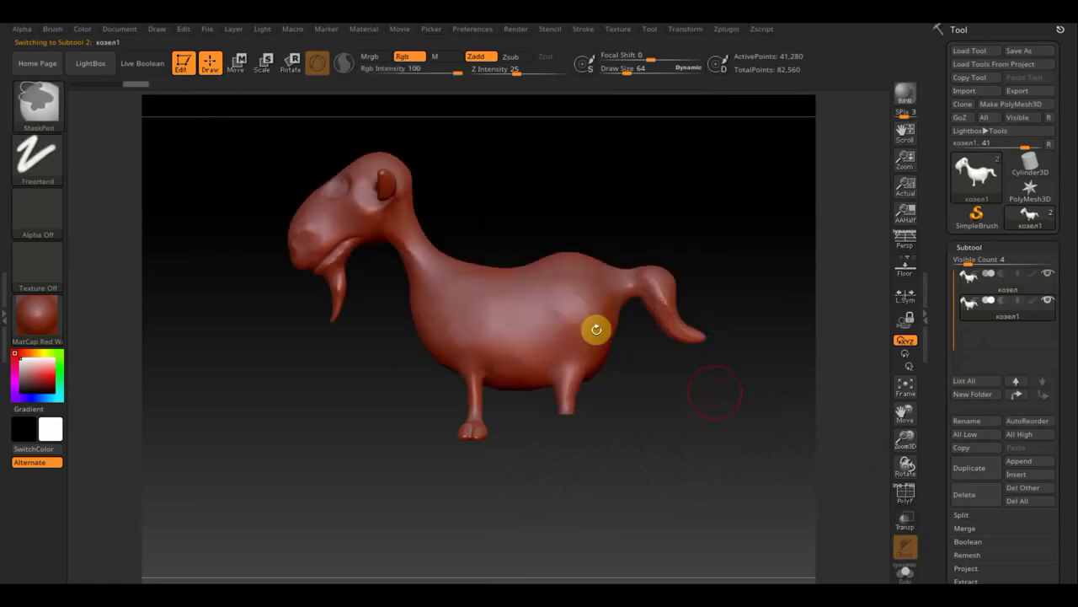
left_click_drag(211, 126, 742, 407, "ctrl+shift")
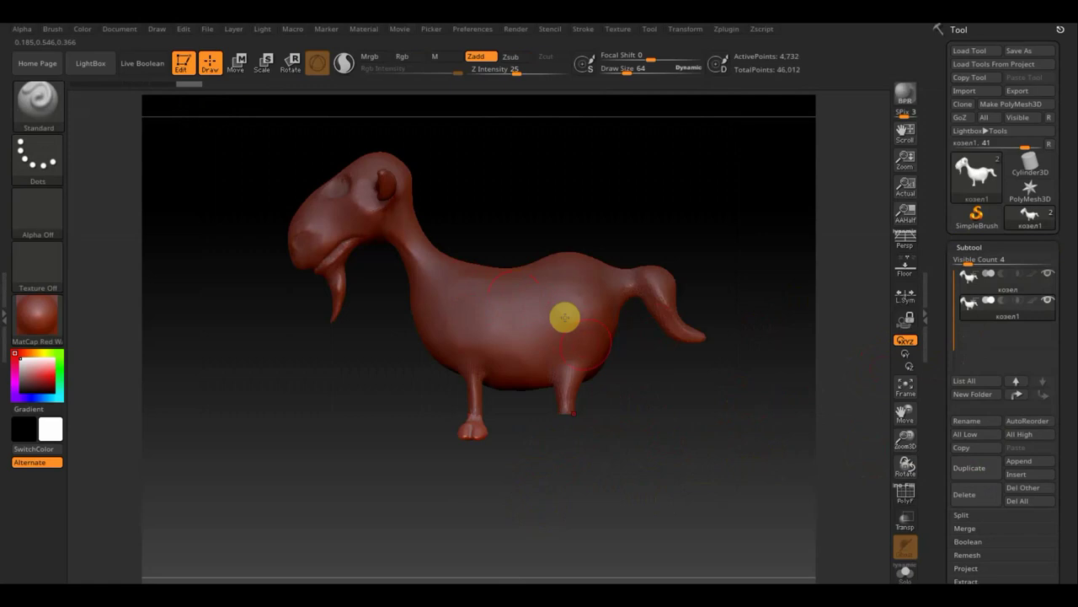
Move the leg piece back under the goat's body as a new hind leg
left_click(237, 63)
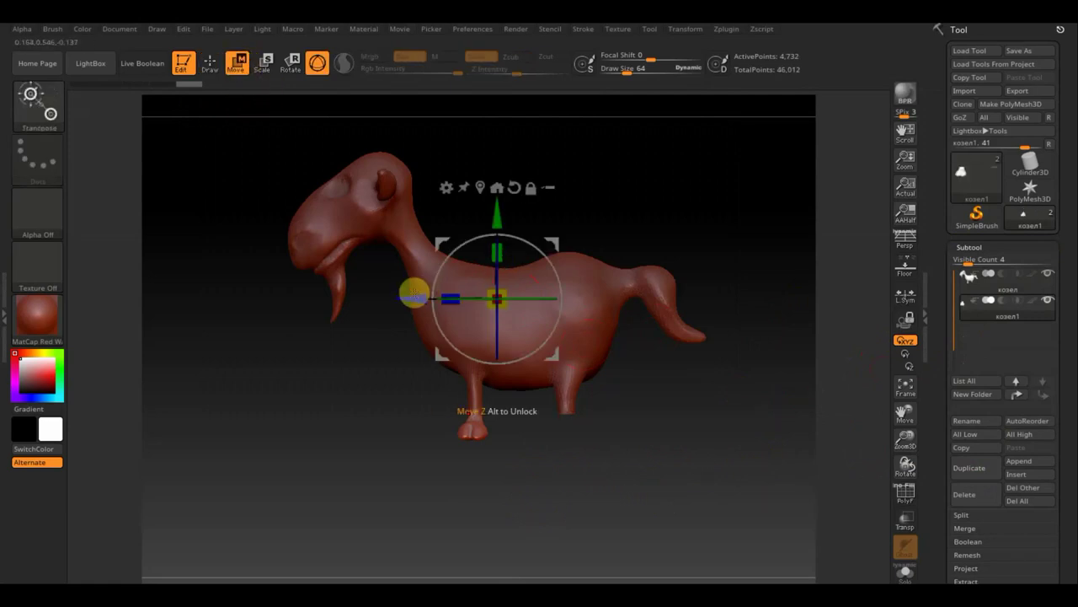
left_click_drag(413, 292, 505, 305)
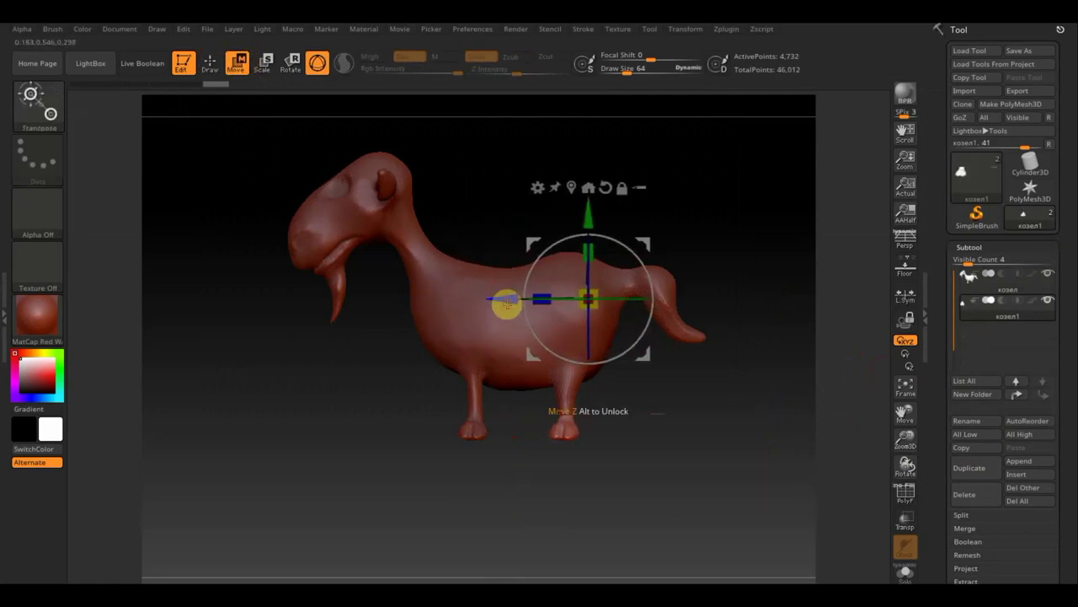
mouse_move(715, 472)
left_mouse_down()
mouse_move(666, 490)
mouse_move(708, 508)
mouse_move(734, 492)
mouse_move(633, 390)
left_mouse_up()
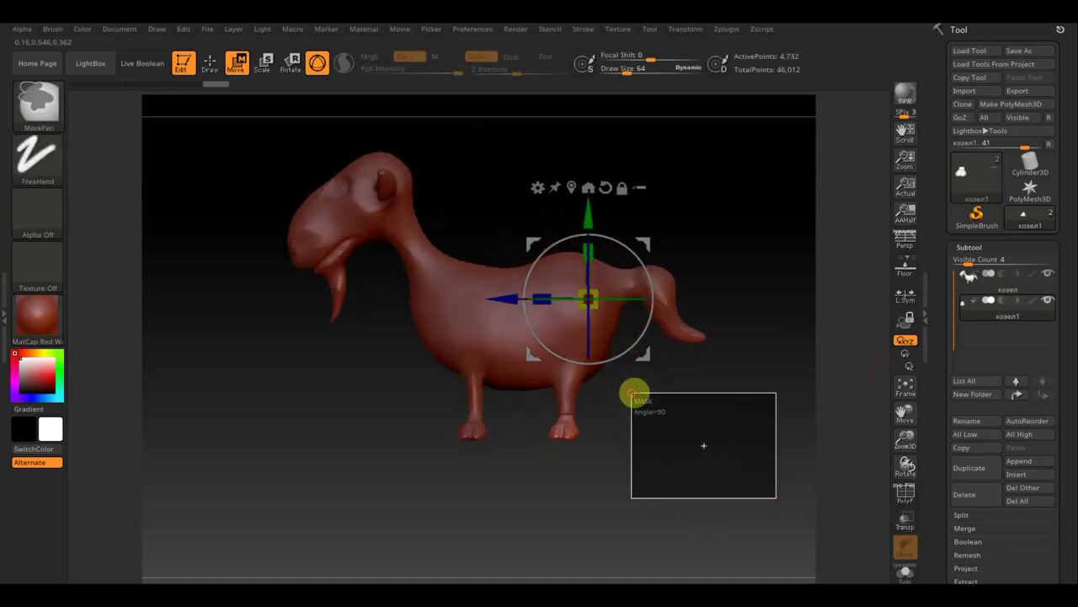
key("ctrl")
key("ctrl")
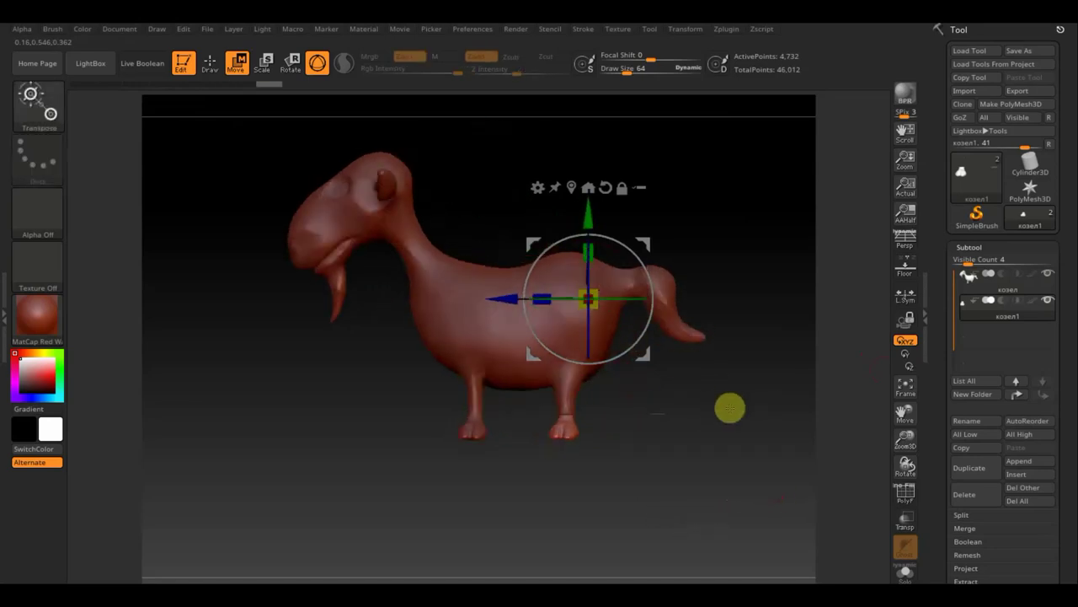
left_click(561, 424)
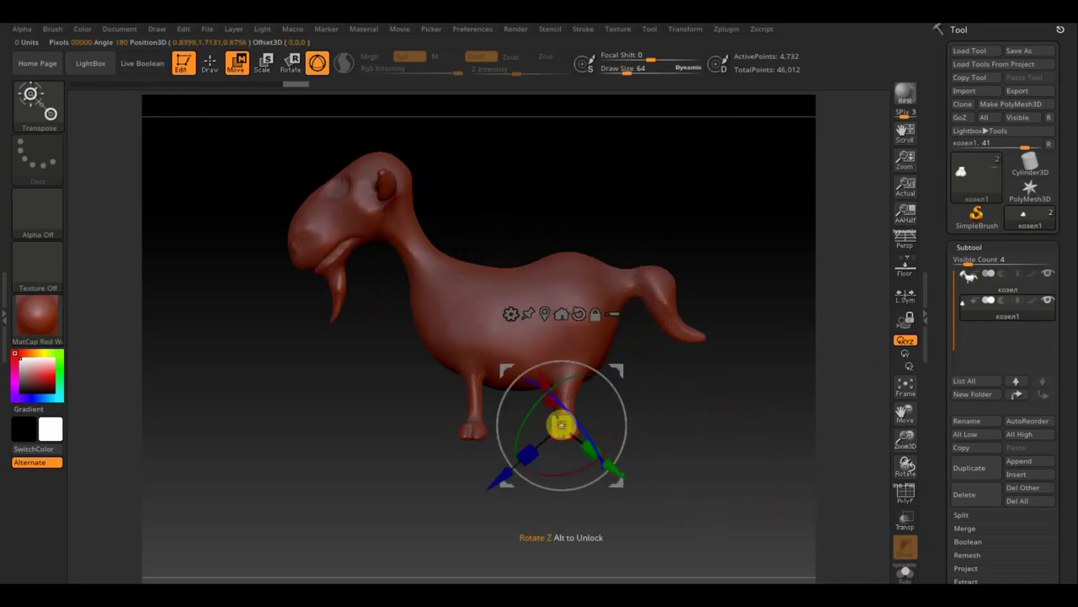
left_click(207, 58)
key("ctrl+shift")
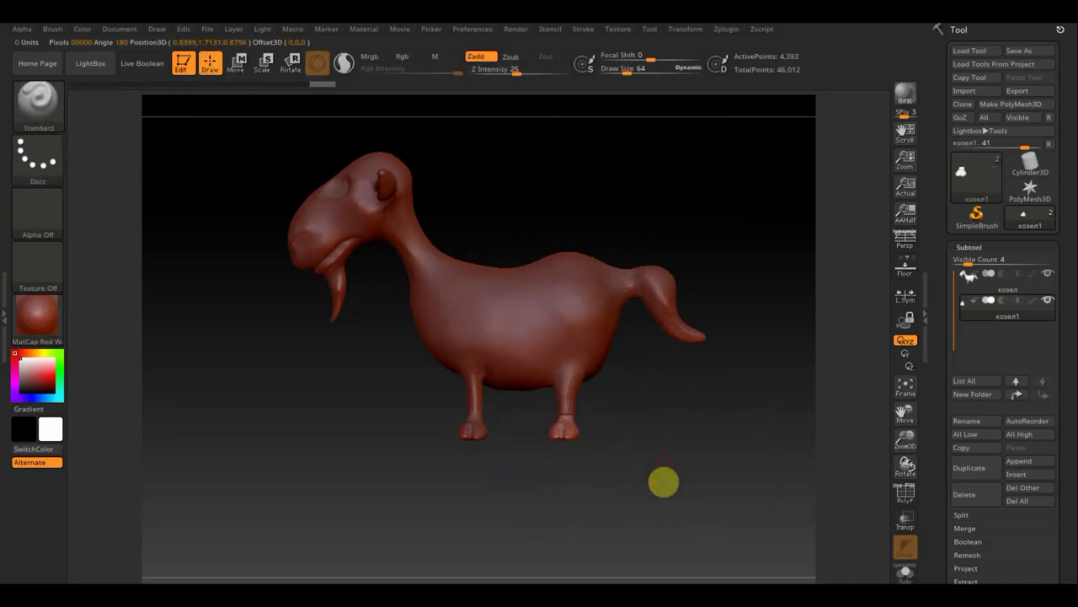
left_click_drag(662, 481, 657, 548)
Delete the hidden geometry of the leg piece with Del Hidden
left_click_drag(1068, 548, 1074, 497)
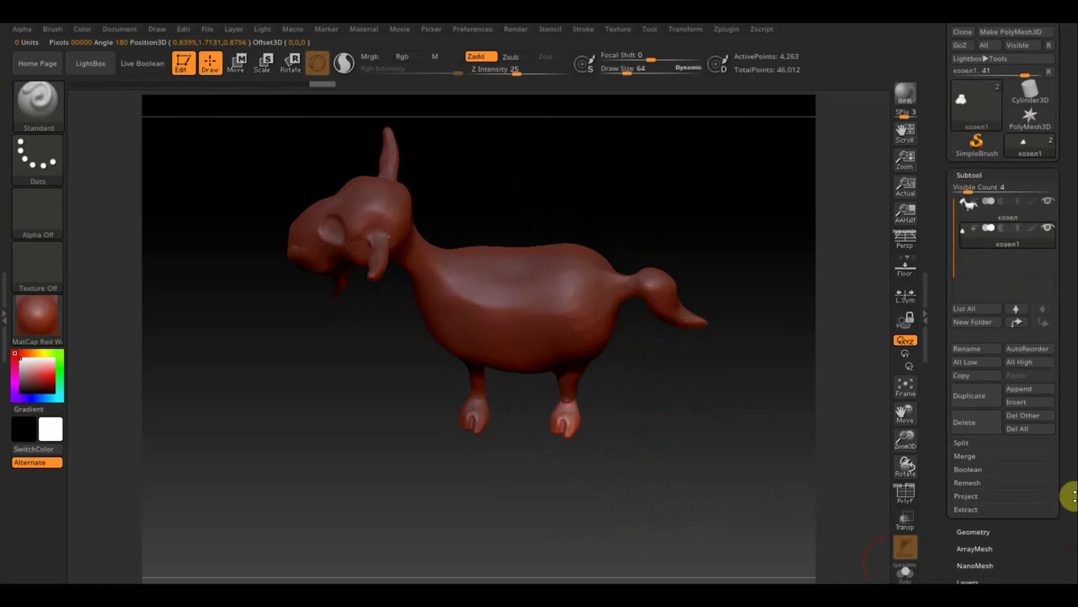
left_click(985, 529)
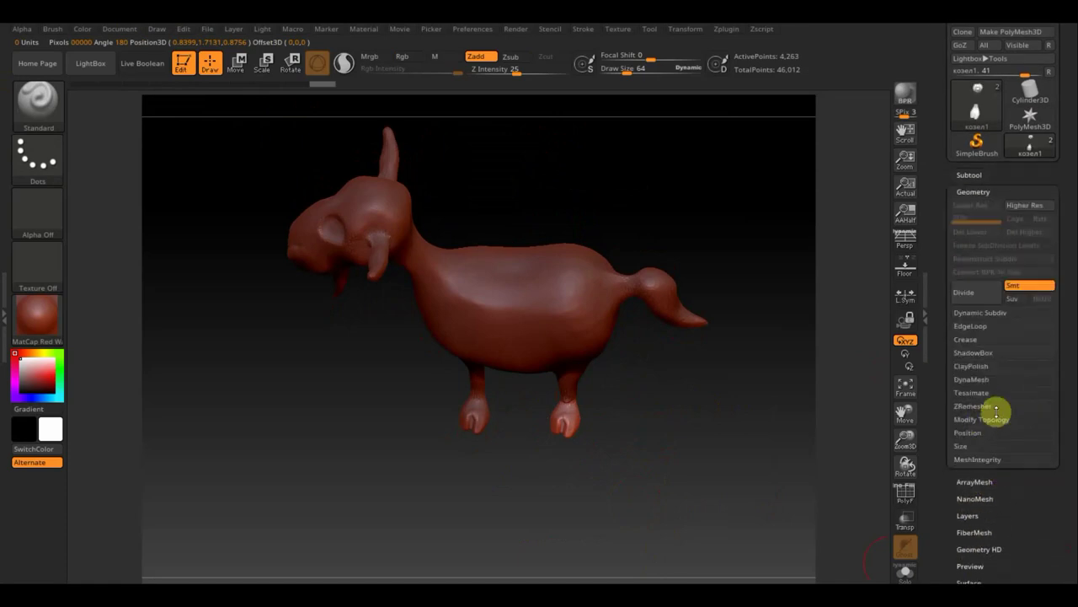
left_click(997, 419)
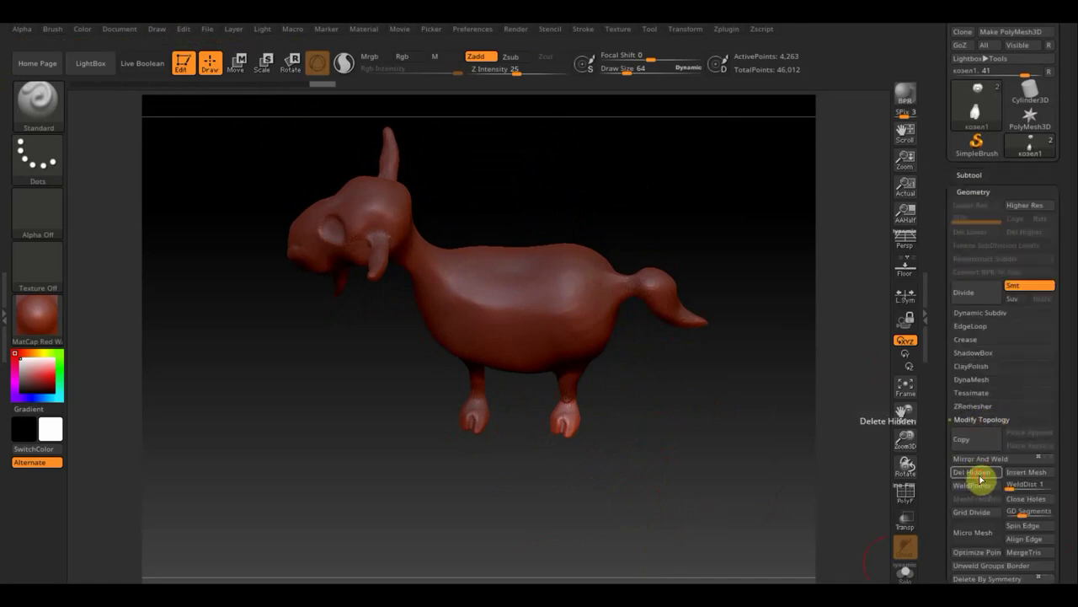
left_click(958, 474)
Trim the leg piece further, then select the original козел goat subtool
left_click_drag(659, 445, 691, 458)
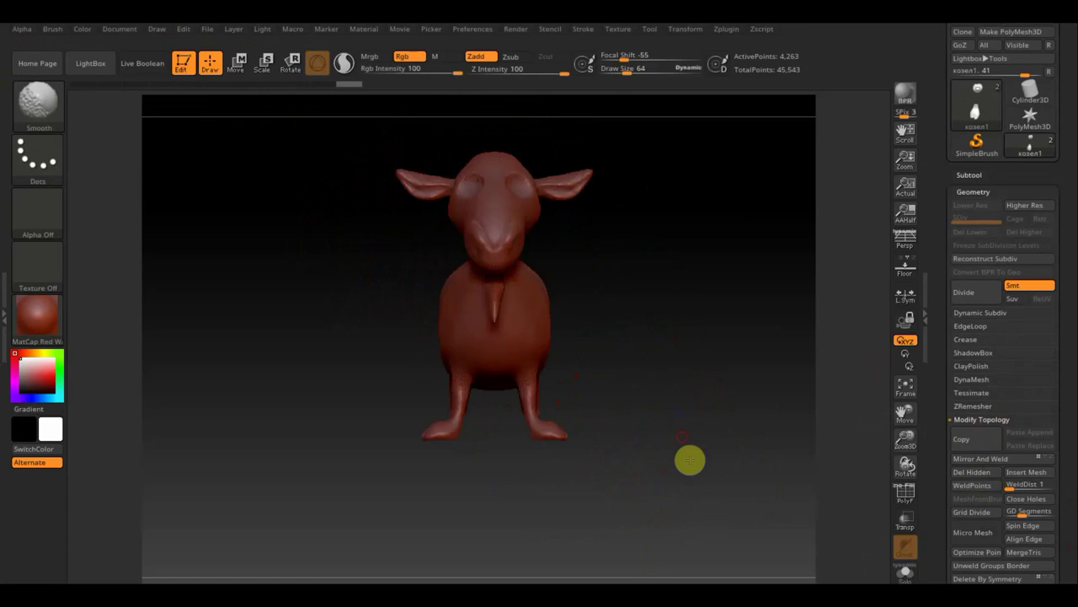
key("ctrl+shift")
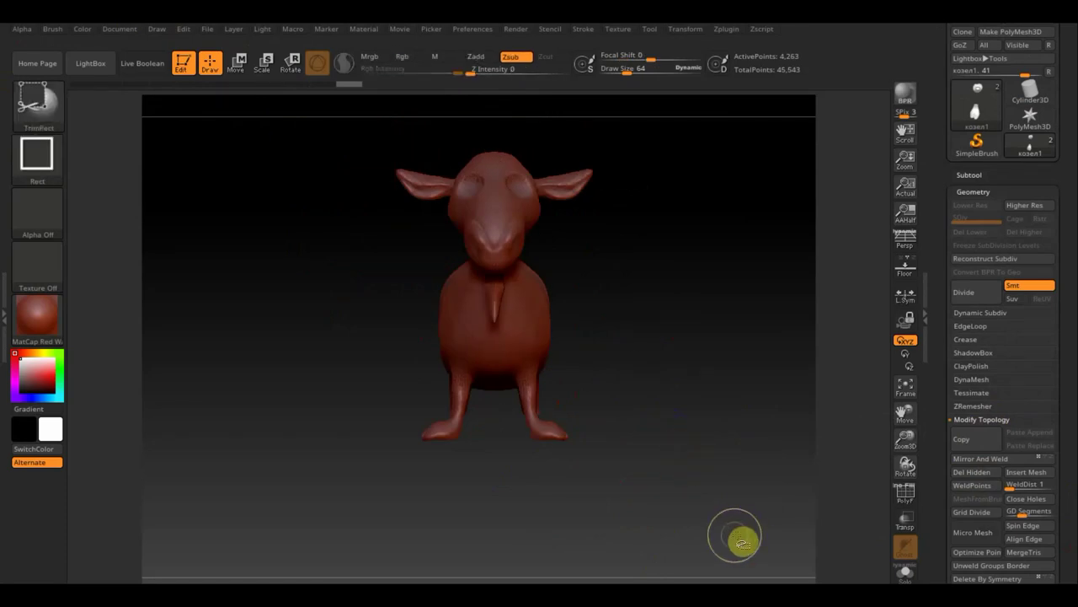
left_click_drag(750, 546, 329, 433, "ctrl+shift")
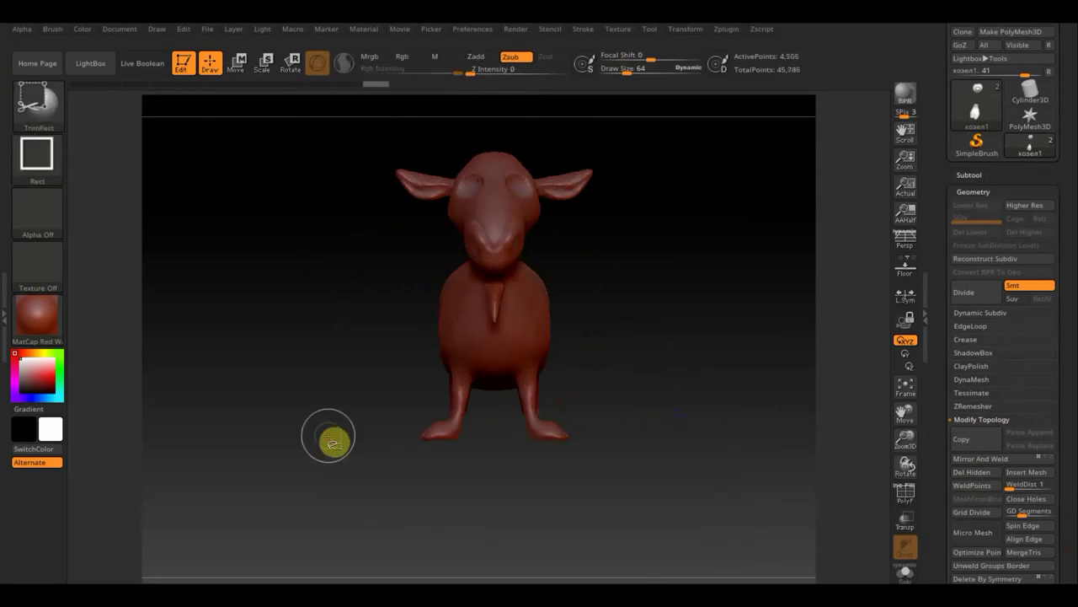
mouse_move(594, 455)
left_mouse_down()
mouse_move(501, 455)
mouse_move(530, 454)
left_mouse_up()
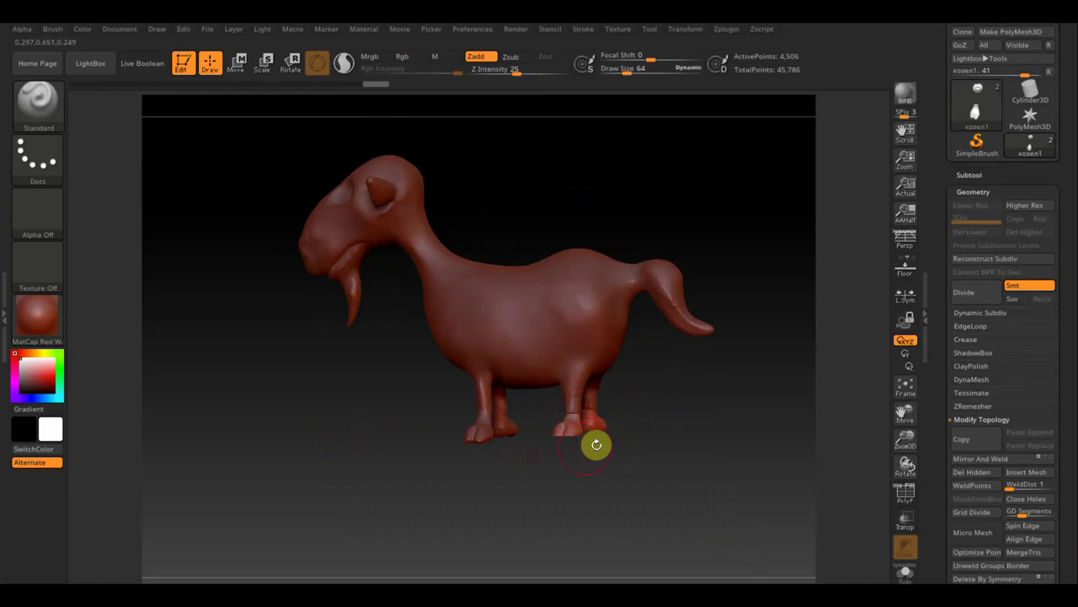
left_click(999, 181)
Nudge the goat's front leg into place with the Move Topological brush
left_click(981, 208)
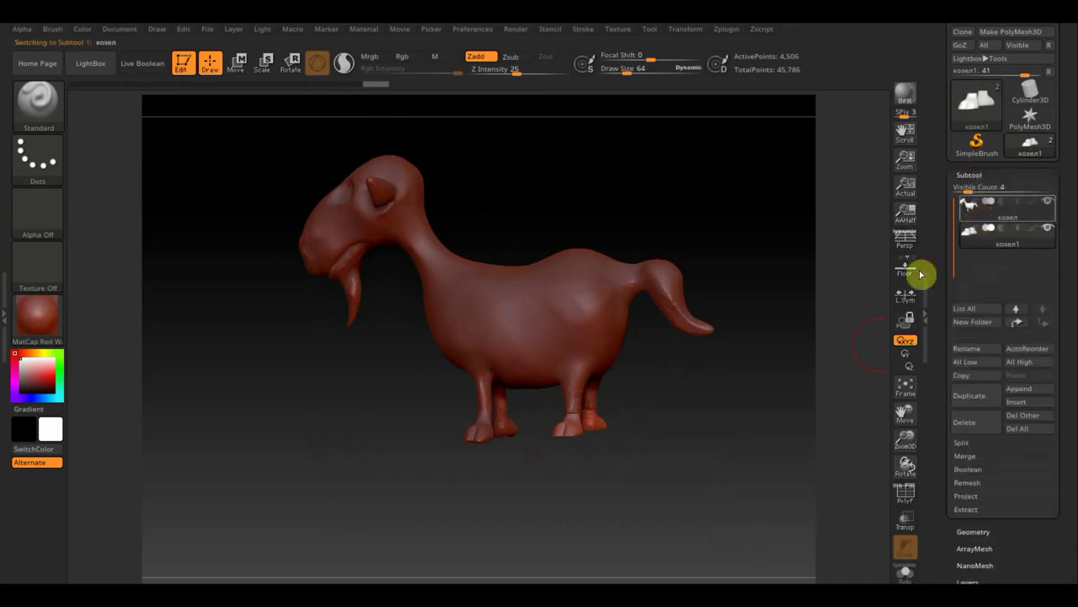
left_click_drag(754, 524, 430, 440, "ctrl+shift")
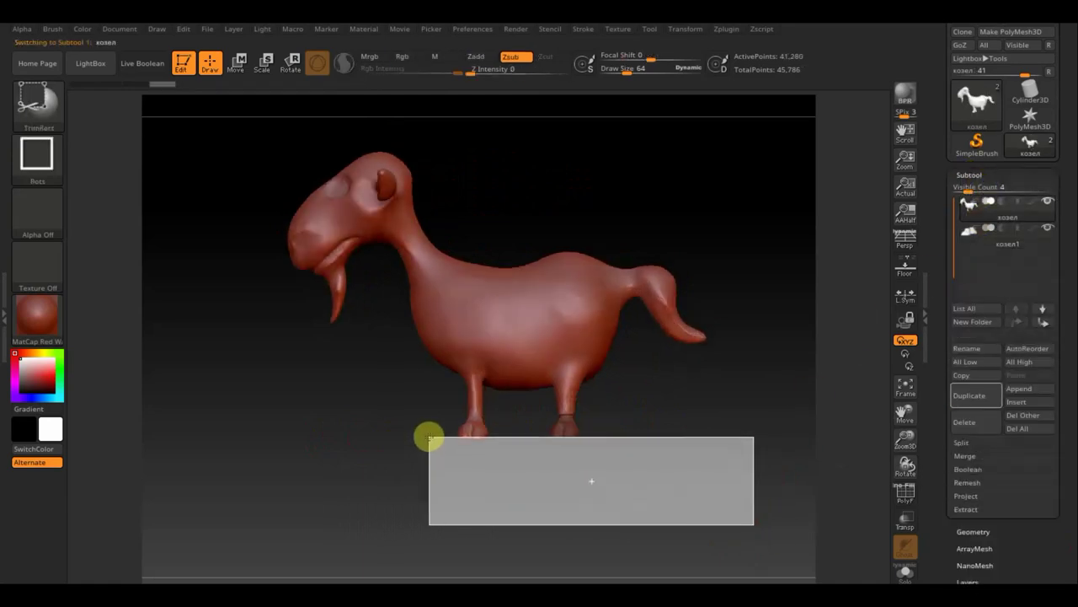
left_click_drag(753, 524, 429, 436, "ctrl+shift")
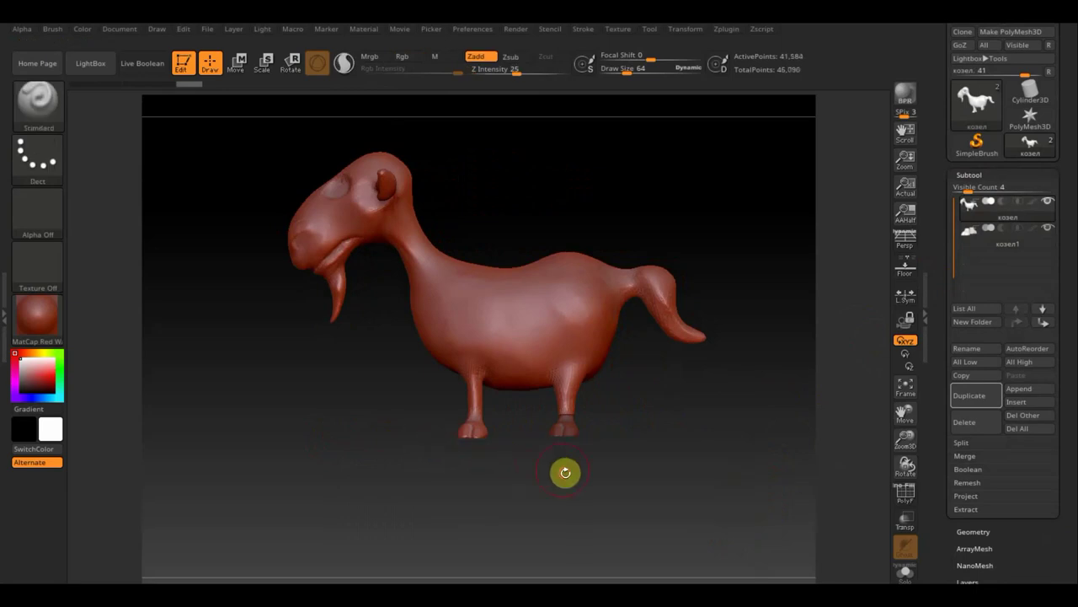
mouse_move(565, 472)
left_mouse_down()
mouse_move(700, 481)
mouse_move(668, 477)
mouse_move(669, 498)
mouse_move(707, 545)
mouse_move(481, 383)
left_mouse_up()
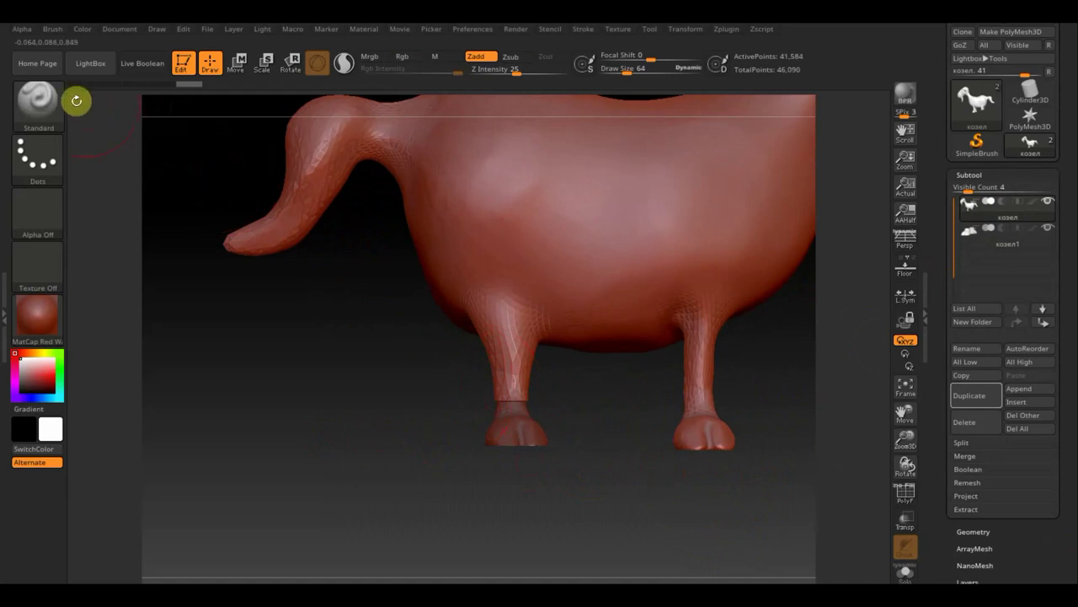
left_click(37, 102)
left_click(593, 310)
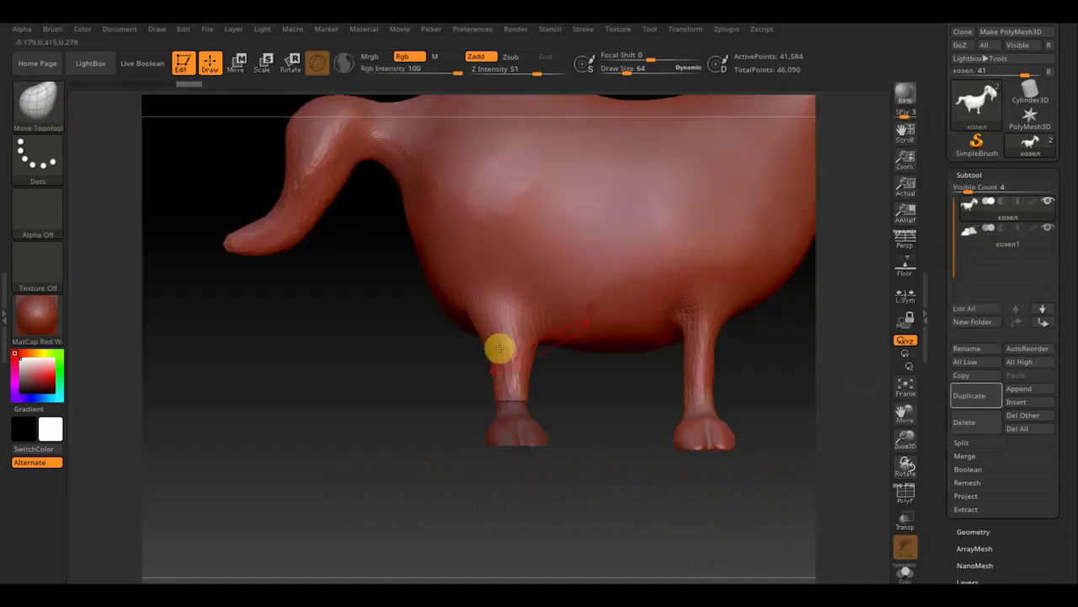
left_click_drag(497, 393, 527, 395)
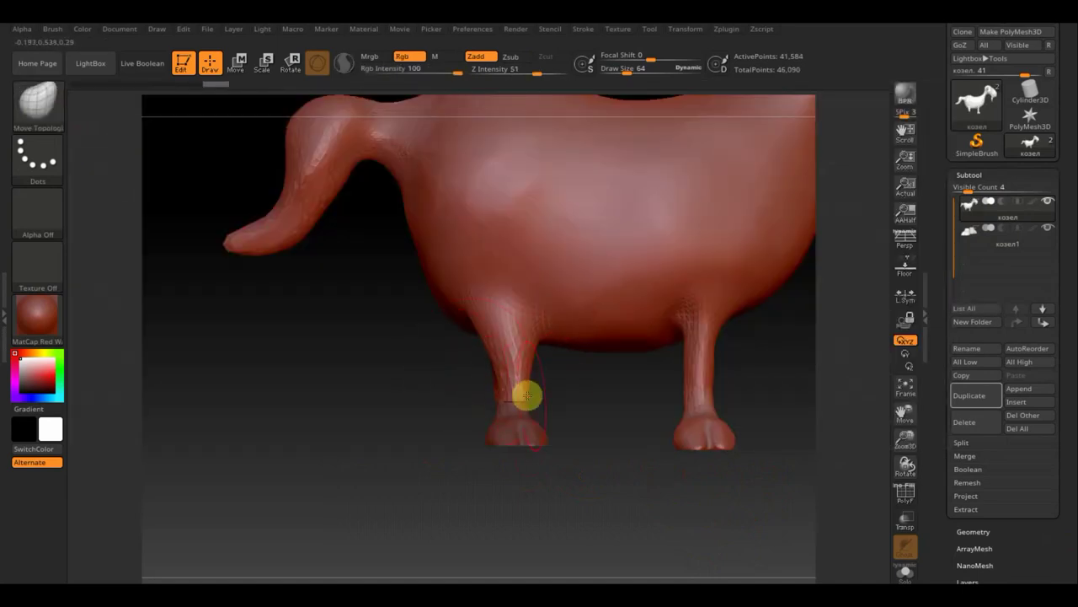
mouse_move(438, 394)
left_mouse_down()
mouse_move(495, 410)
mouse_move(481, 409)
mouse_move(542, 401)
mouse_move(519, 402)
left_mouse_up()
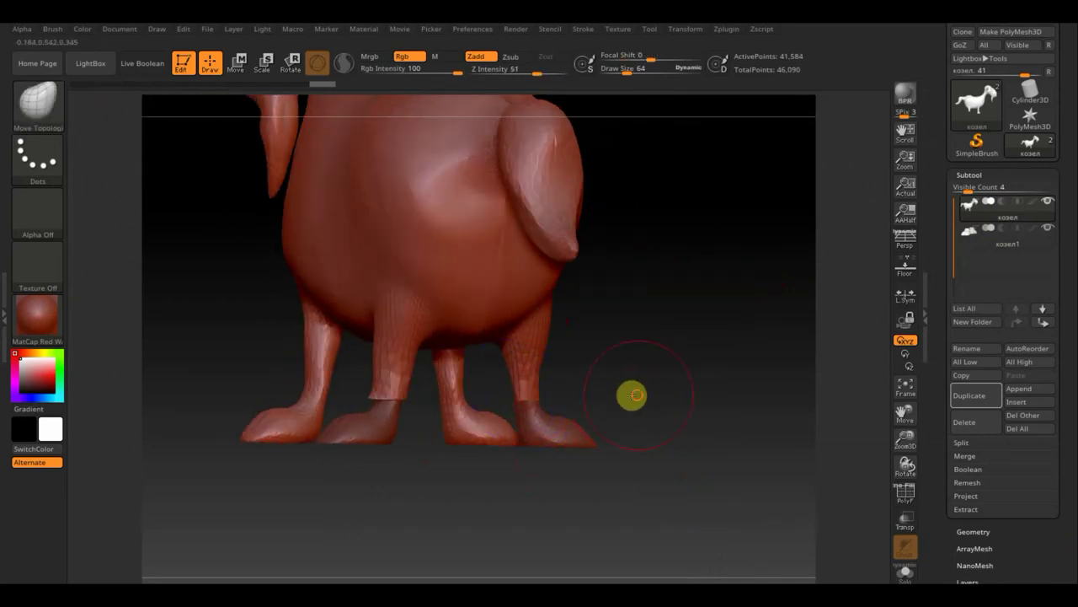
mouse_move(631, 392)
left_mouse_down()
mouse_move(546, 390)
mouse_move(637, 450)
mouse_move(631, 483)
mouse_move(612, 430)
left_mouse_up()
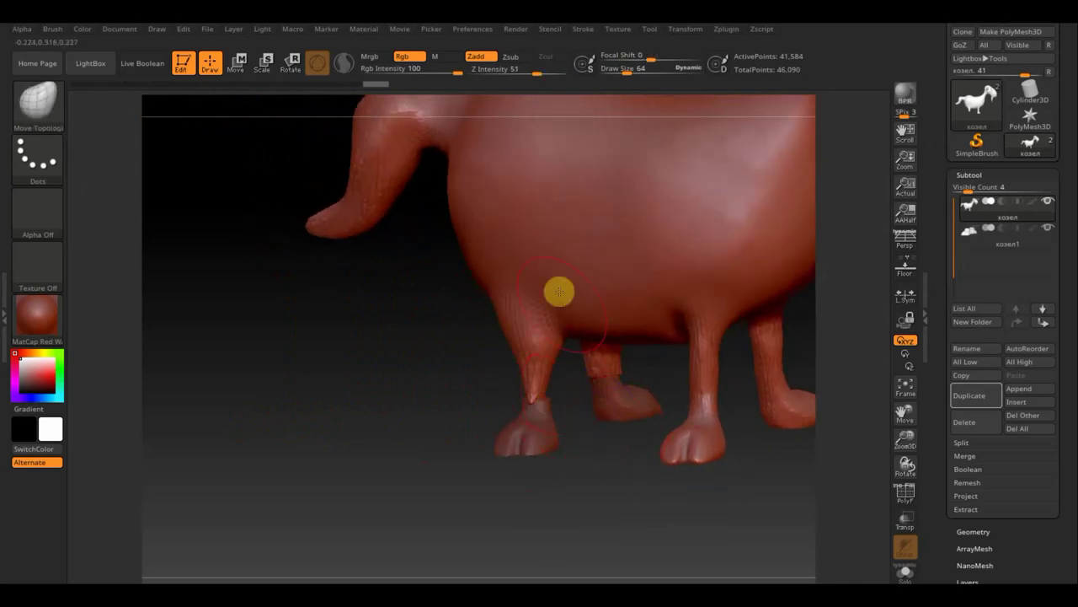
Set brush size 65 and Mirror And Weld the goat into a symmetrical mesh
left_click(626, 72)
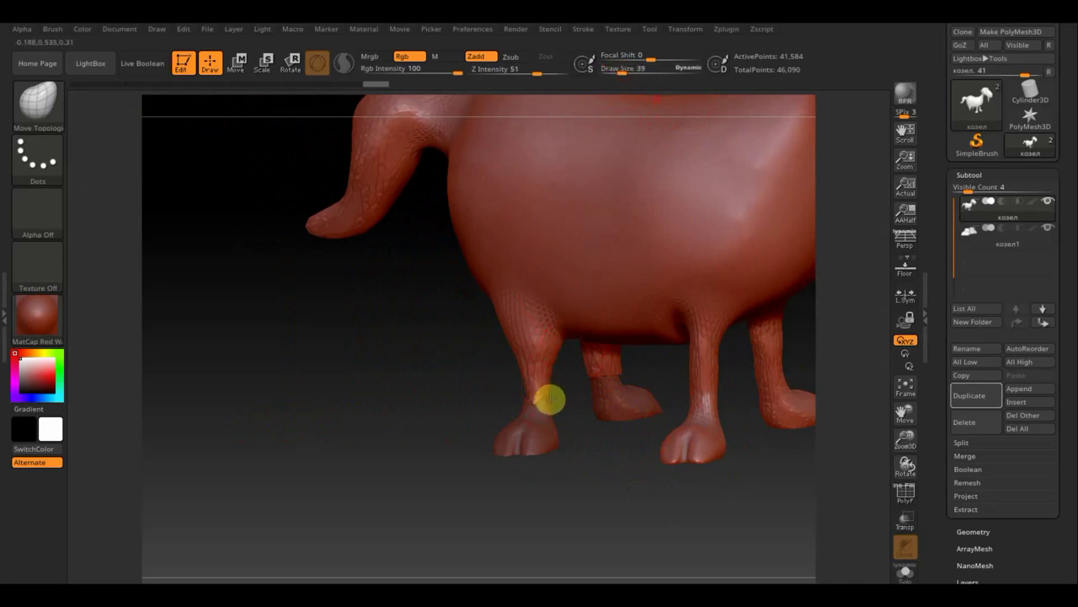
left_click_drag(563, 404, 580, 413)
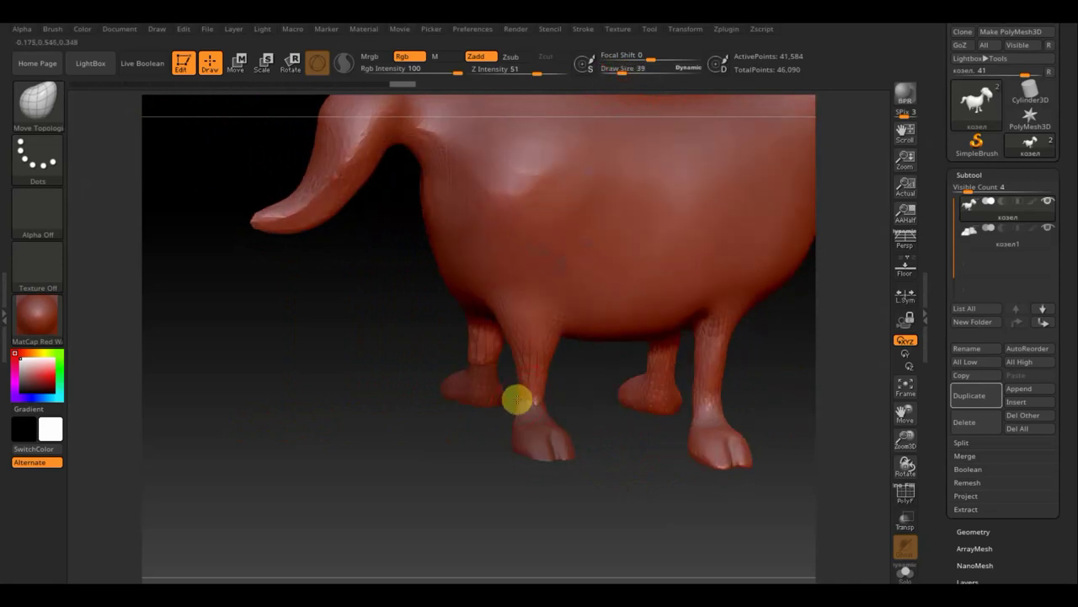
left_click_drag(721, 539, 715, 544, "shift")
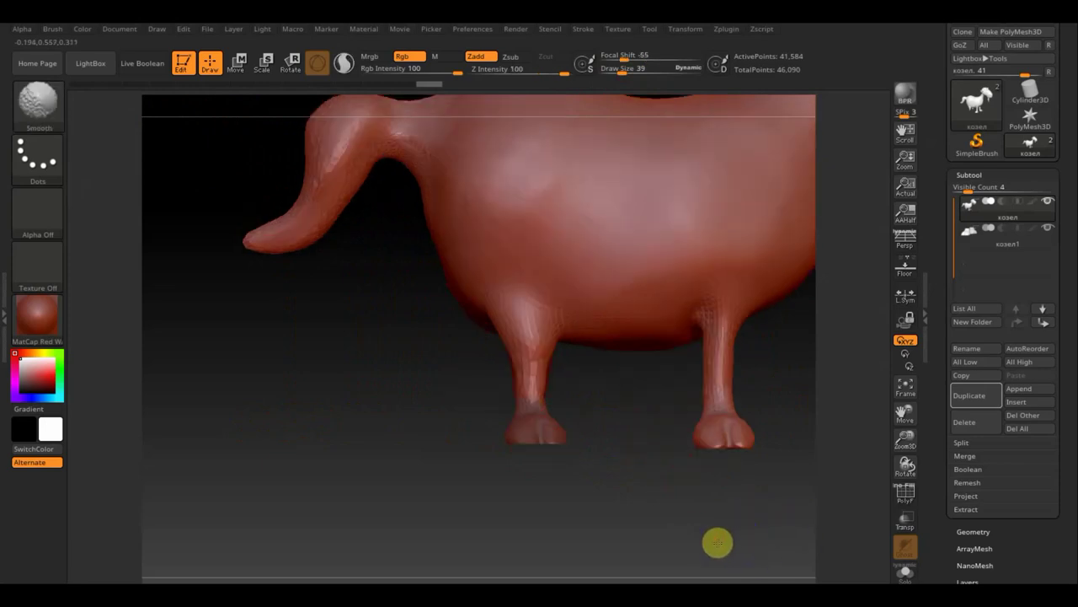
left_click(979, 531)
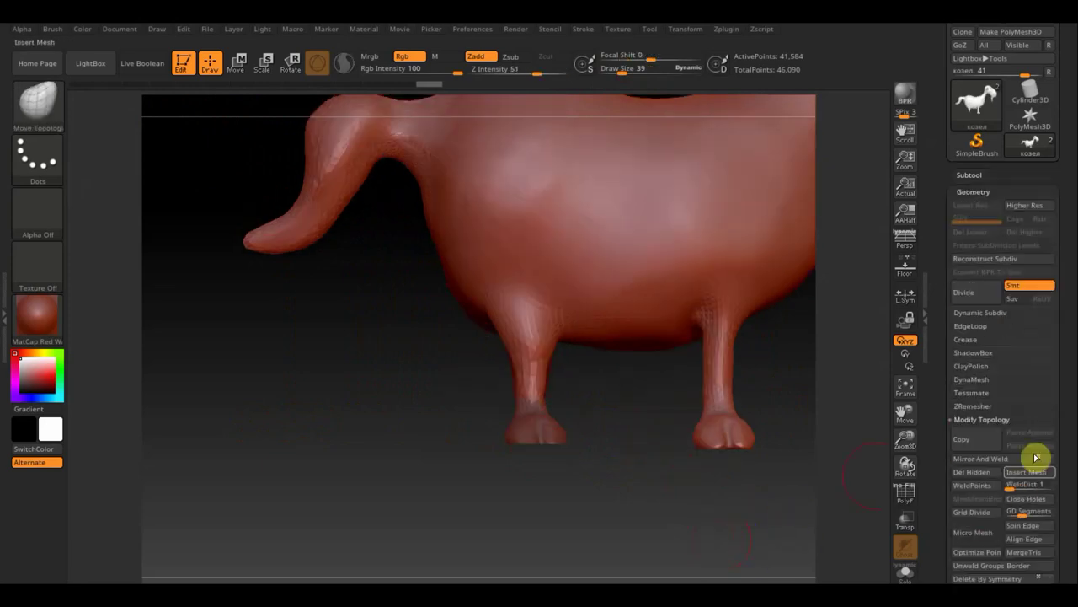
left_click(986, 459)
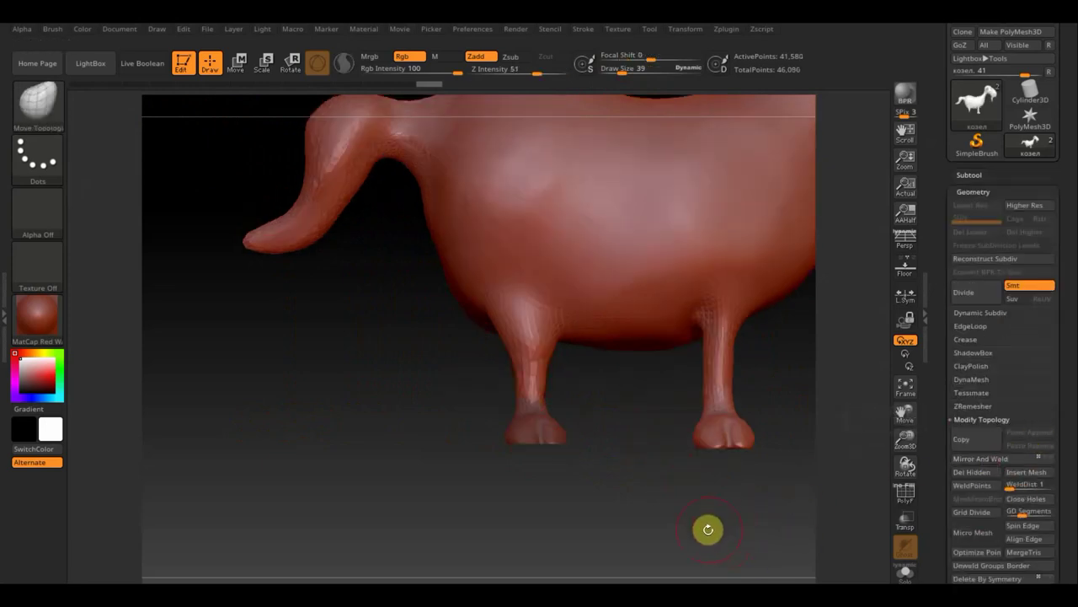
mouse_move(709, 524)
left_mouse_down("alt")
mouse_move(648, 426)
mouse_move(756, 457)
mouse_move(681, 467)
mouse_move(681, 482)
mouse_move(662, 457)
mouse_move(618, 469)
mouse_move(665, 469)
left_mouse_up("alt")
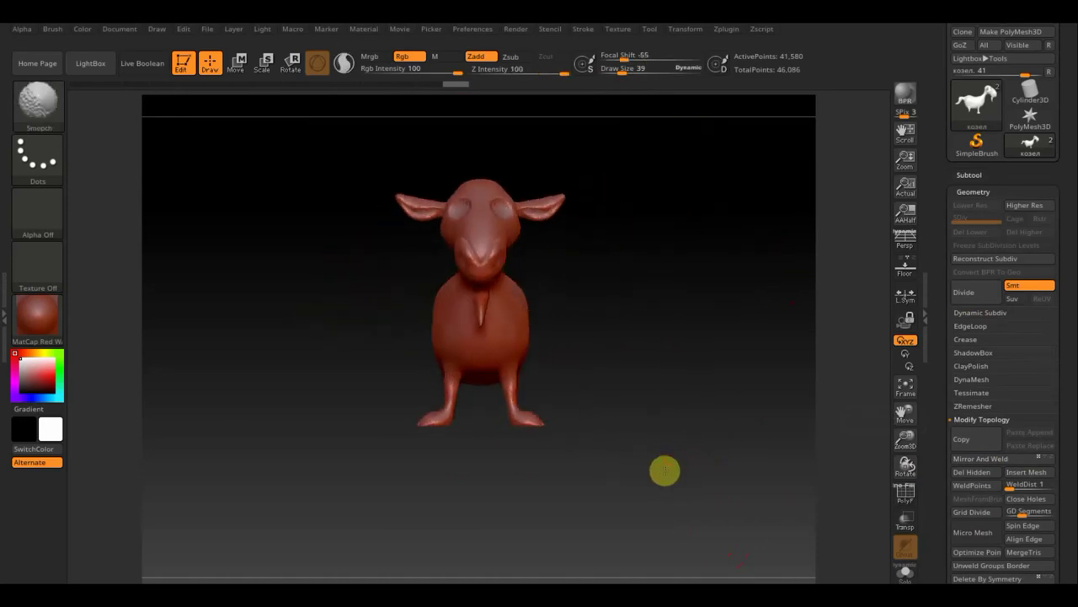
Append a Sphere3D subtool and scale it down to about a quarter size
left_click(972, 174)
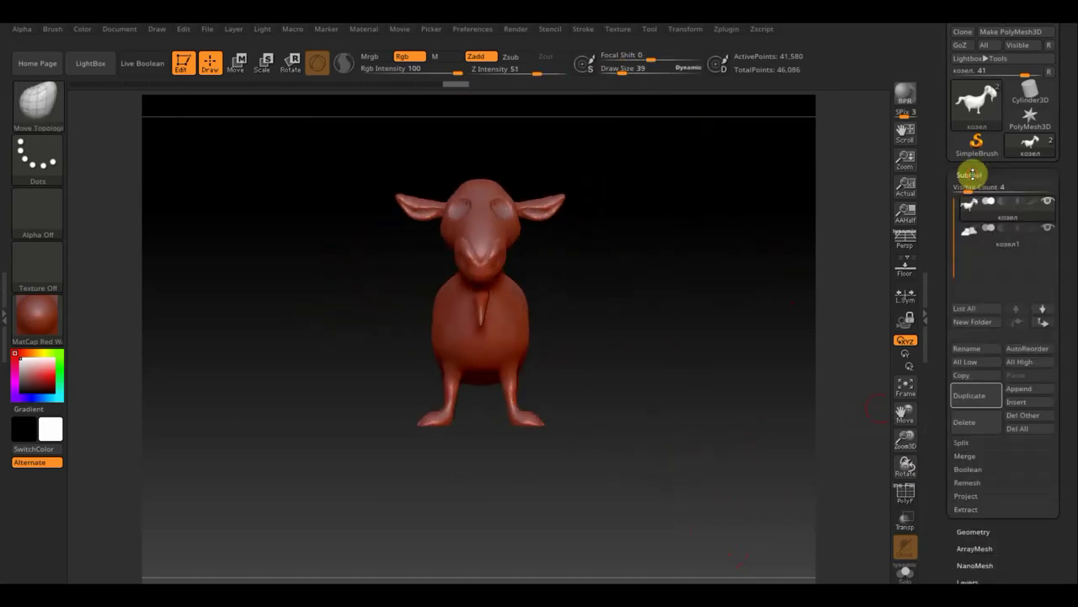
left_click(1029, 389)
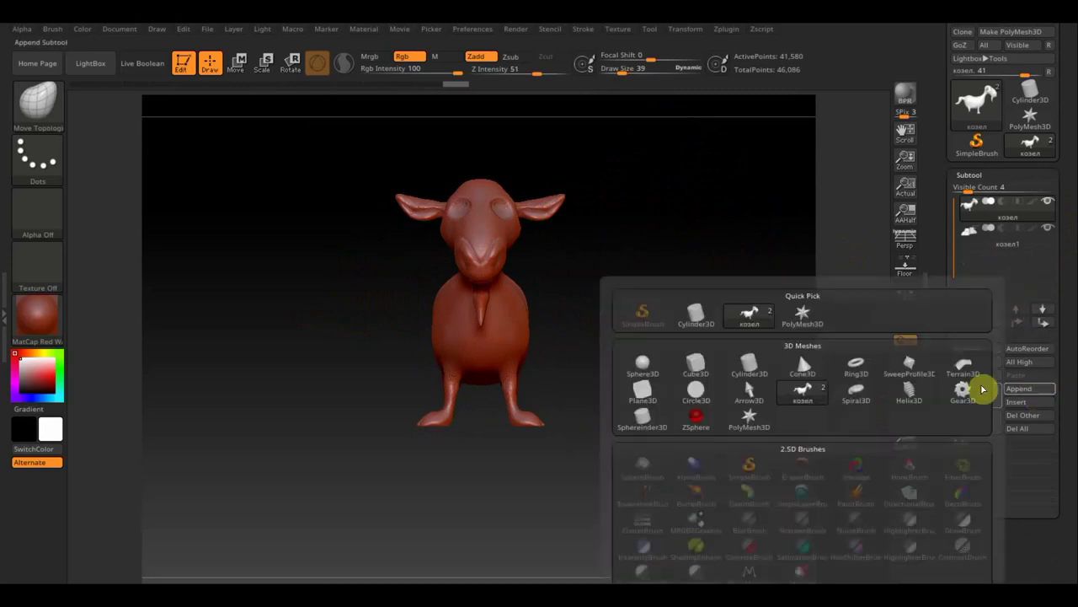
left_click(645, 366)
left_click(967, 275)
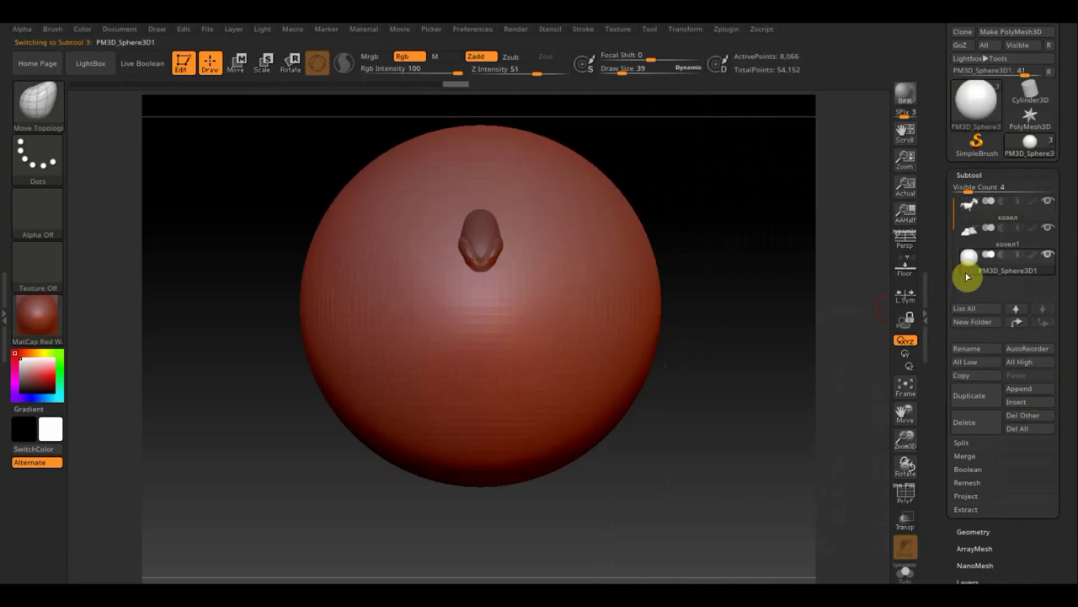
left_click(237, 62)
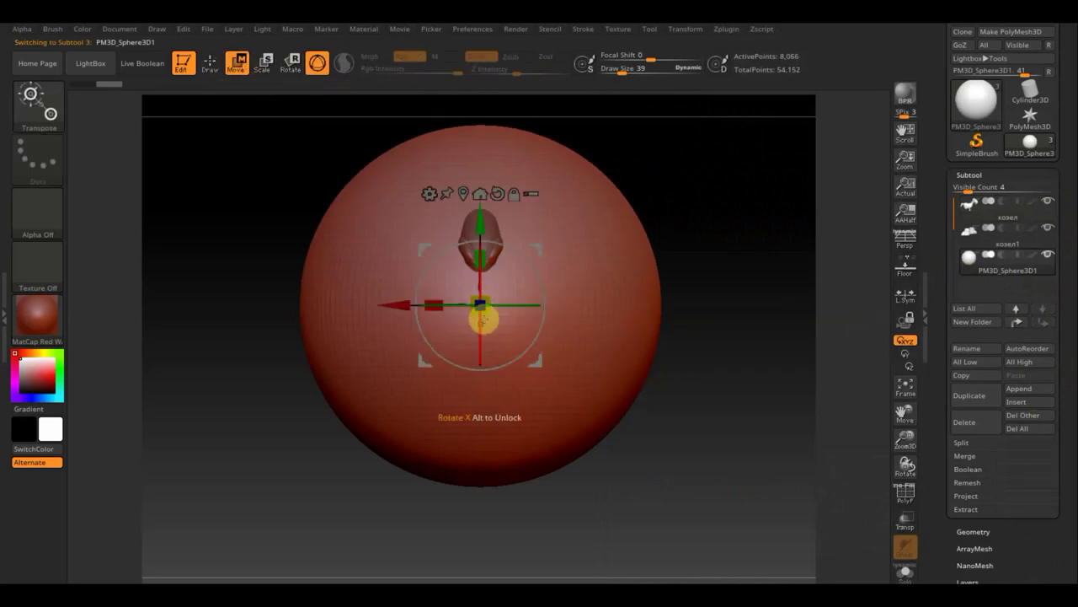
mouse_move(487, 310)
left_mouse_down()
mouse_move(444, 236)
mouse_move(404, 197)
left_mouse_up()
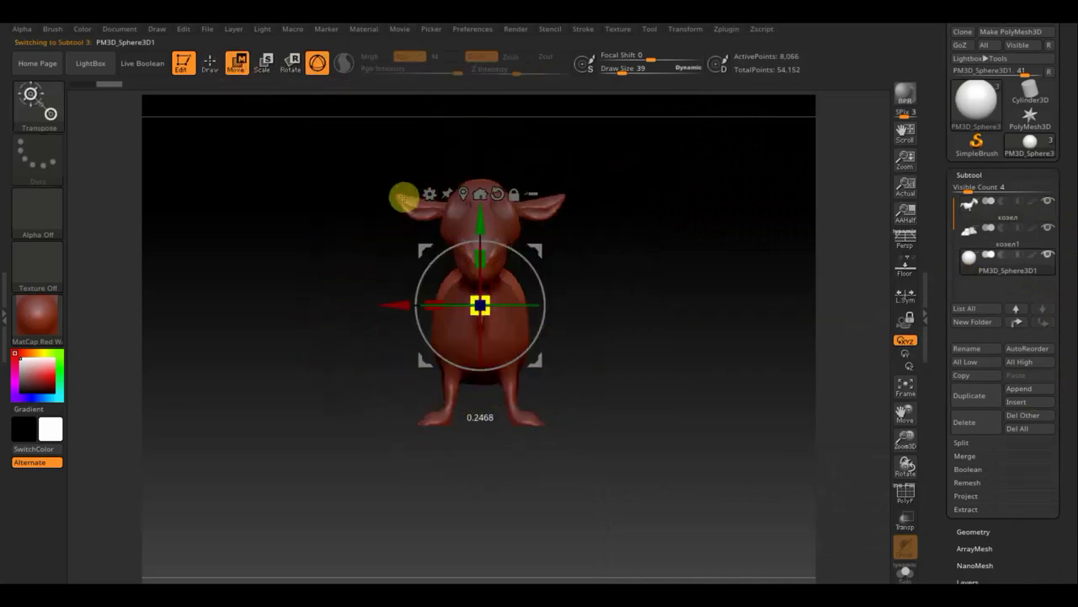
left_click_drag(329, 253, 393, 265)
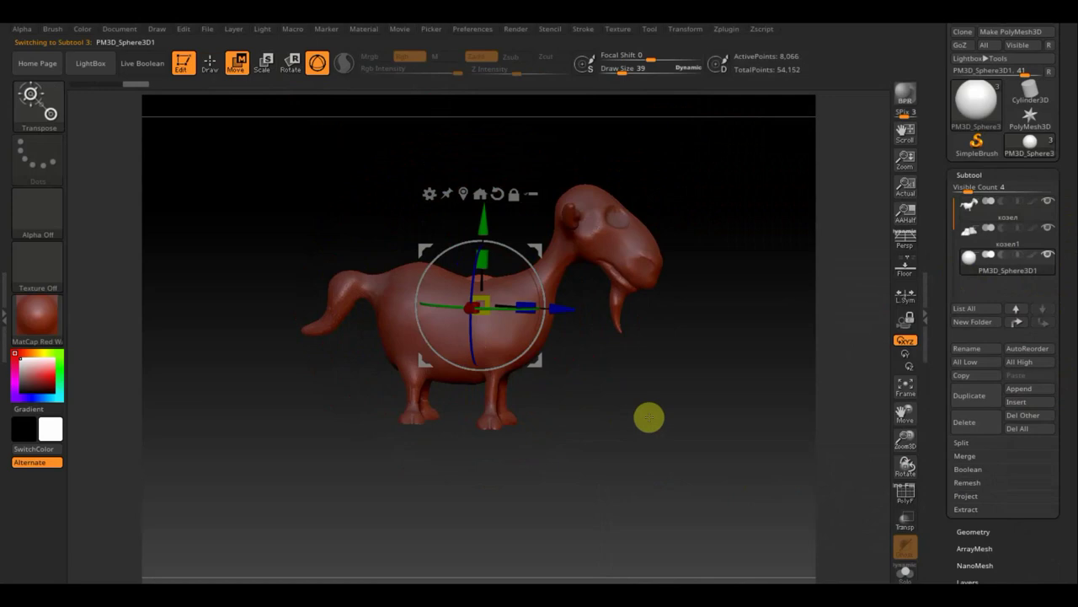
left_click_drag(652, 412, 638, 410)
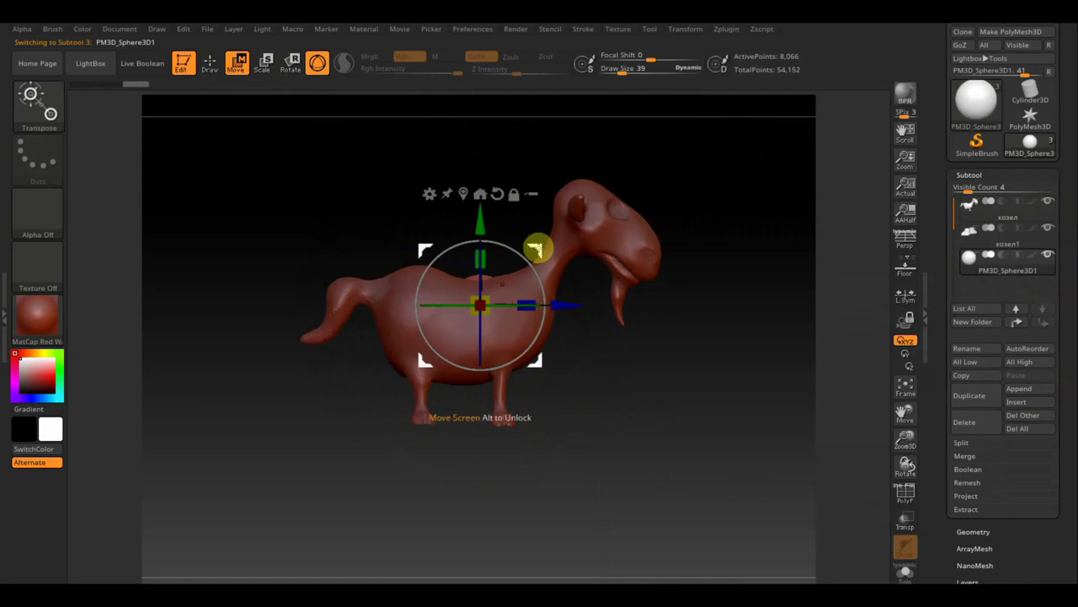
Move the sphere onto the goat's head and tilt it into the eye socket
mouse_move(539, 245)
left_mouse_down()
mouse_move(649, 197)
mouse_move(678, 152)
left_mouse_up()
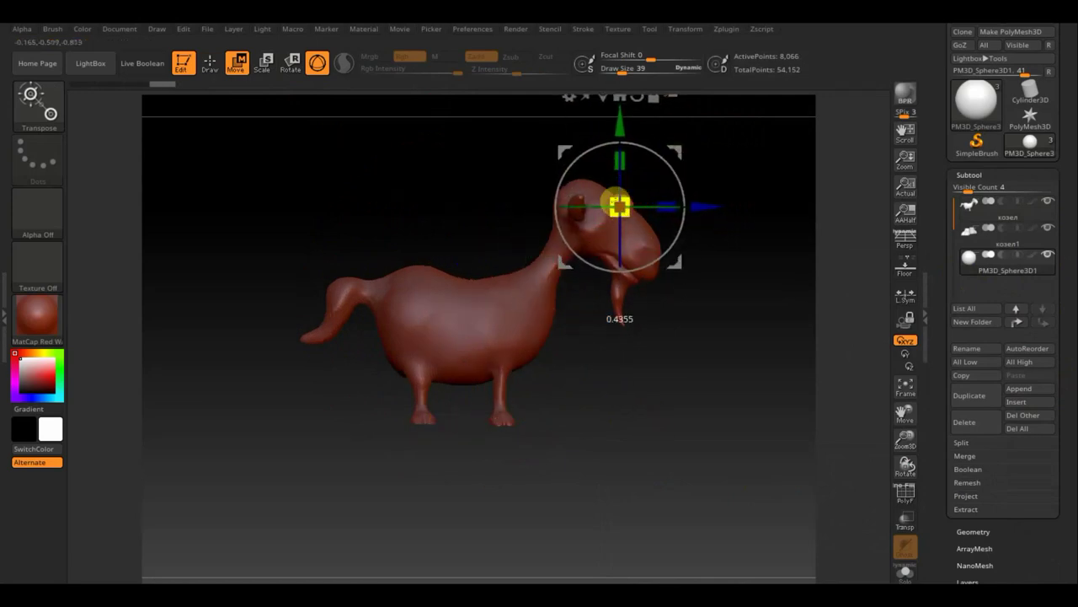
mouse_move(763, 277)
left_mouse_down()
mouse_move(717, 295)
mouse_move(665, 362)
mouse_move(738, 329)
left_mouse_up()
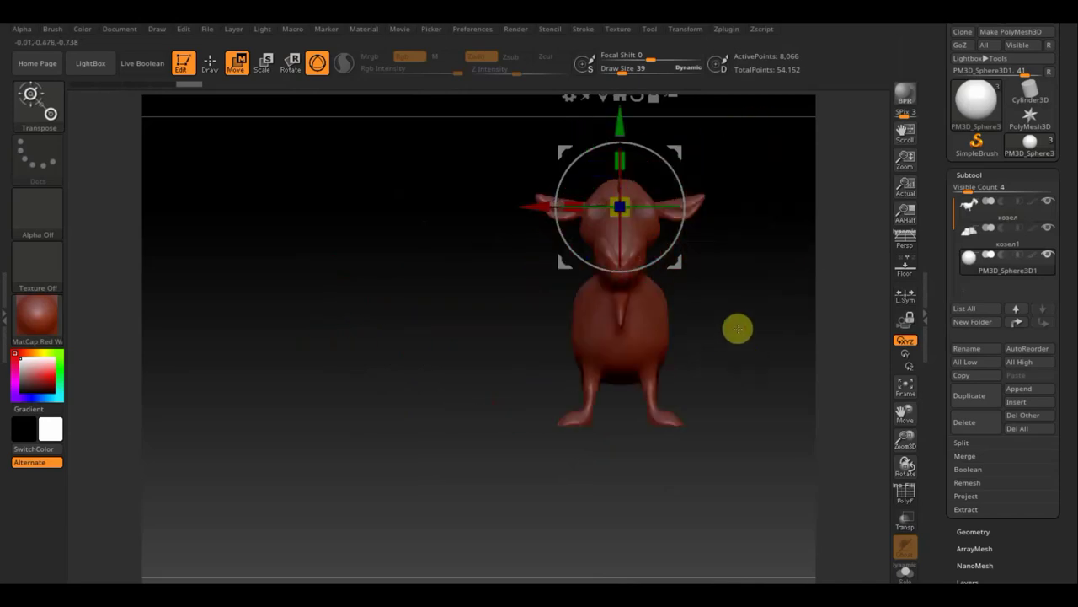
left_click_drag(676, 152, 664, 156)
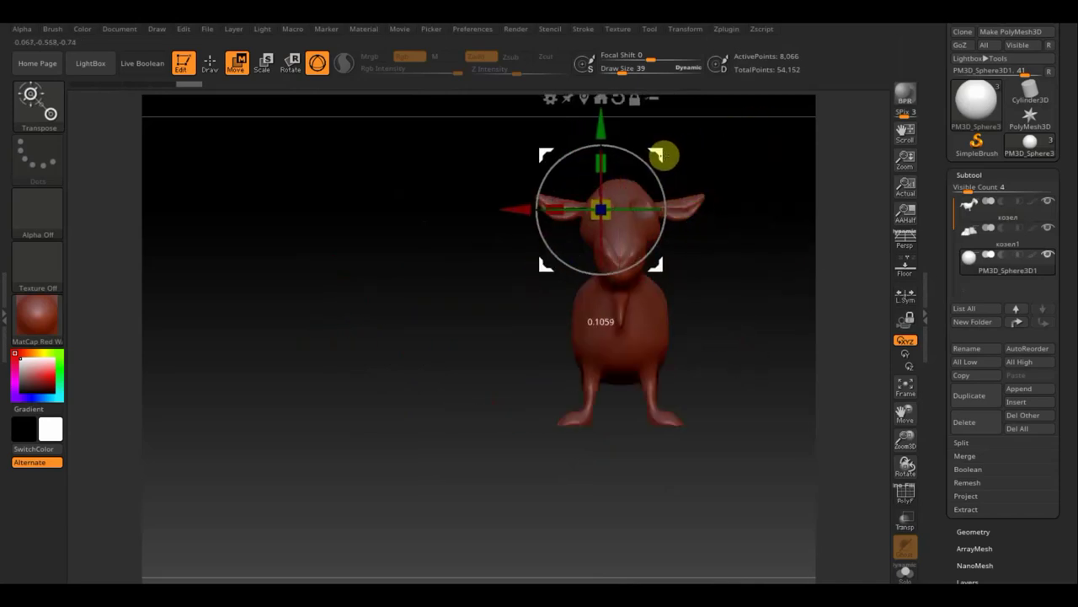
mouse_move(713, 333)
left_mouse_down()
mouse_move(766, 467)
mouse_move(315, 438)
mouse_move(351, 441)
mouse_move(371, 425)
left_mouse_up()
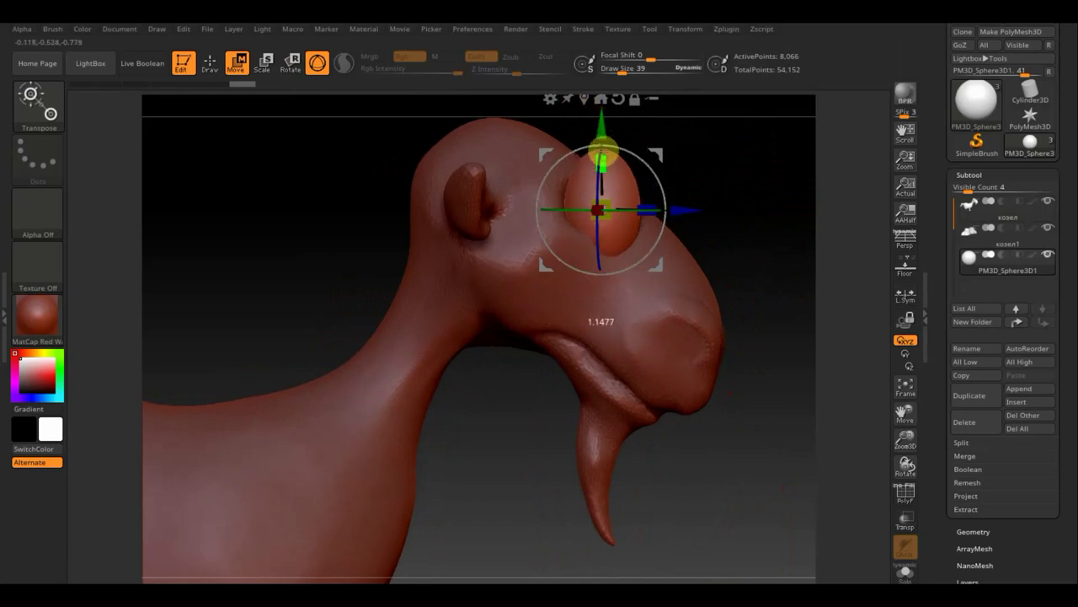
left_click_drag(657, 151, 645, 144)
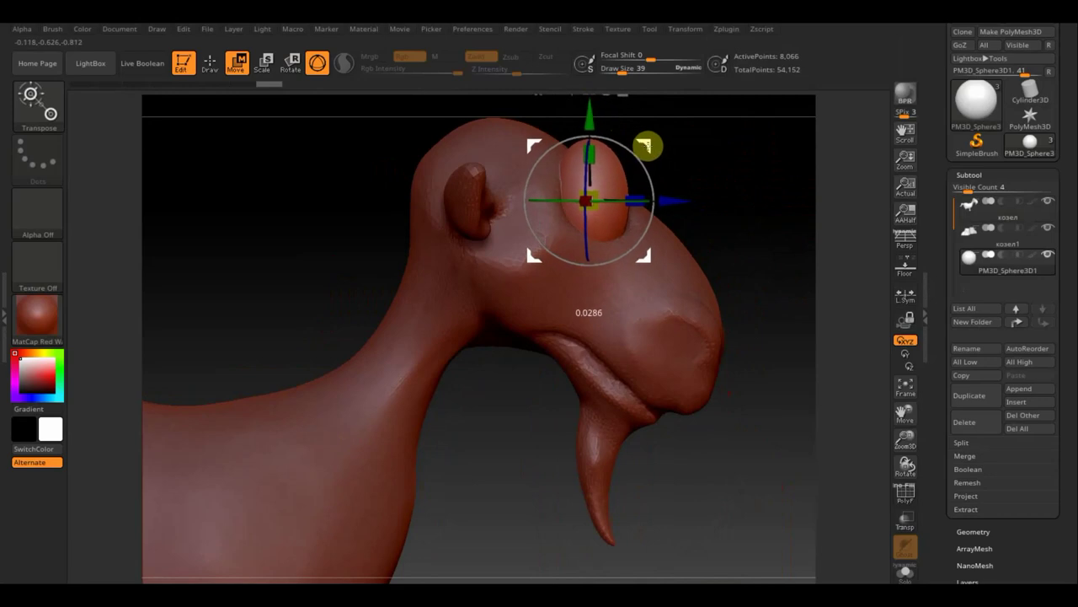
Rotate the eye sphere to sit flush and check its placement from several angles
mouse_move(814, 282)
left_mouse_down()
mouse_move(730, 273)
mouse_move(681, 250)
left_mouse_up()
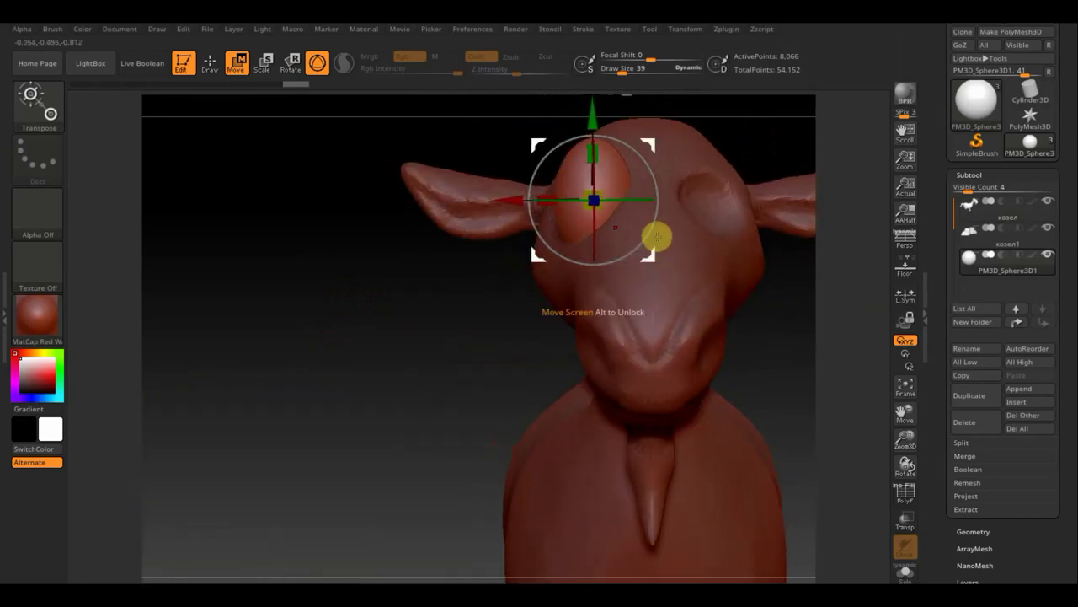
mouse_move(436, 315)
left_mouse_down()
mouse_move(493, 312)
mouse_move(550, 263)
left_mouse_up()
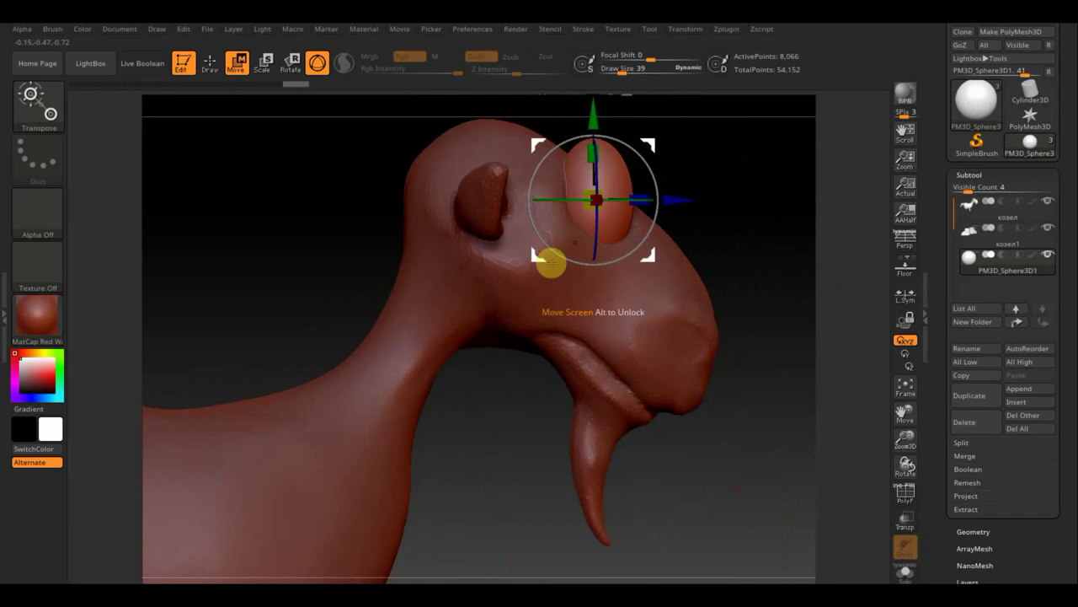
left_click_drag(643, 188, 651, 172)
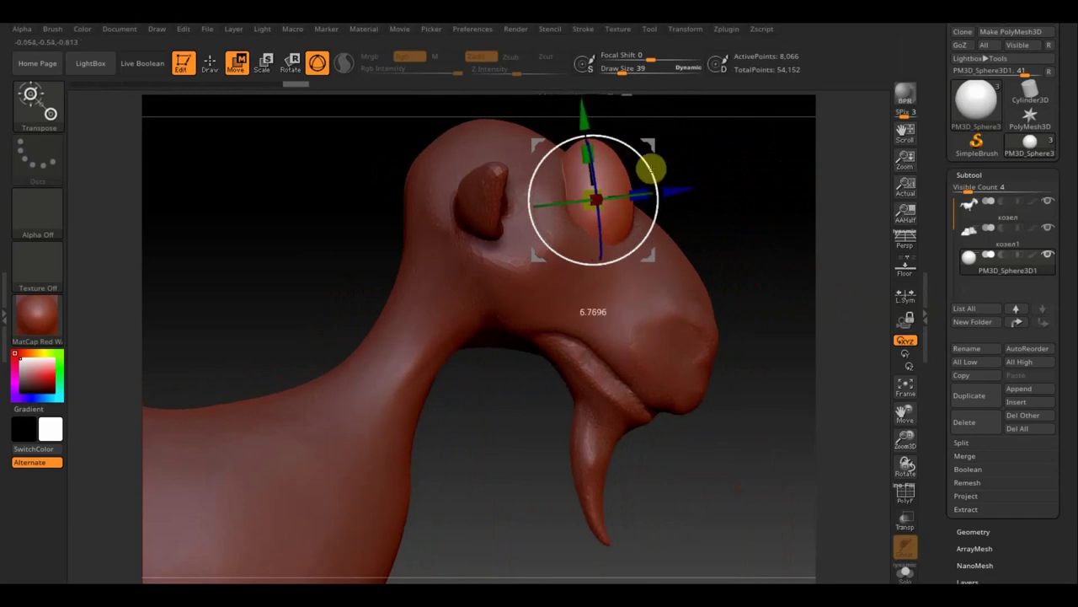
left_click_drag(753, 248, 692, 268)
left_click_drag(414, 401, 513, 256)
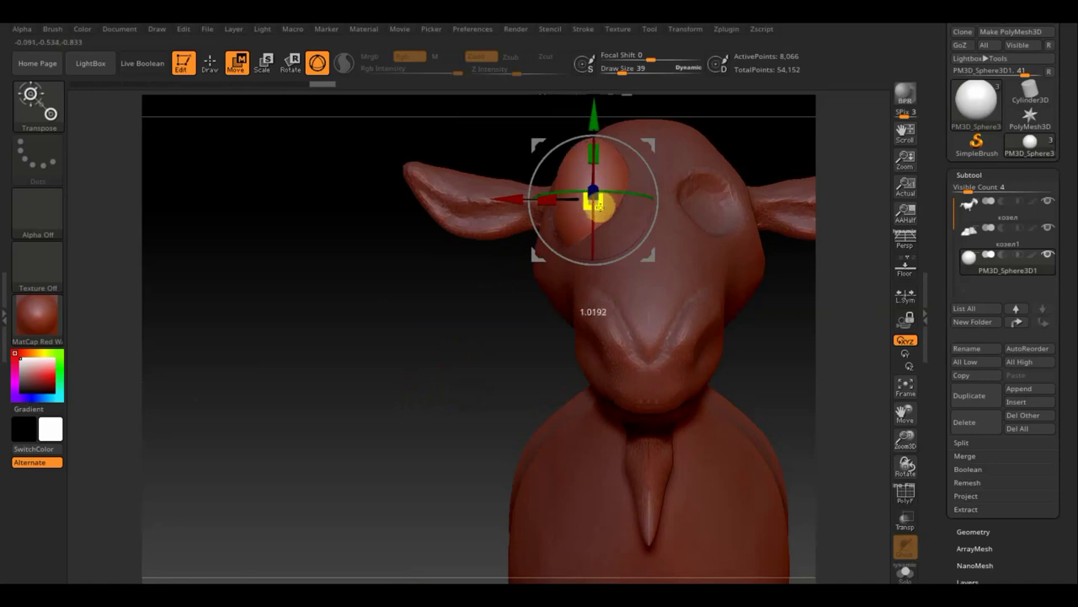
left_click_drag(435, 312, 440, 346)
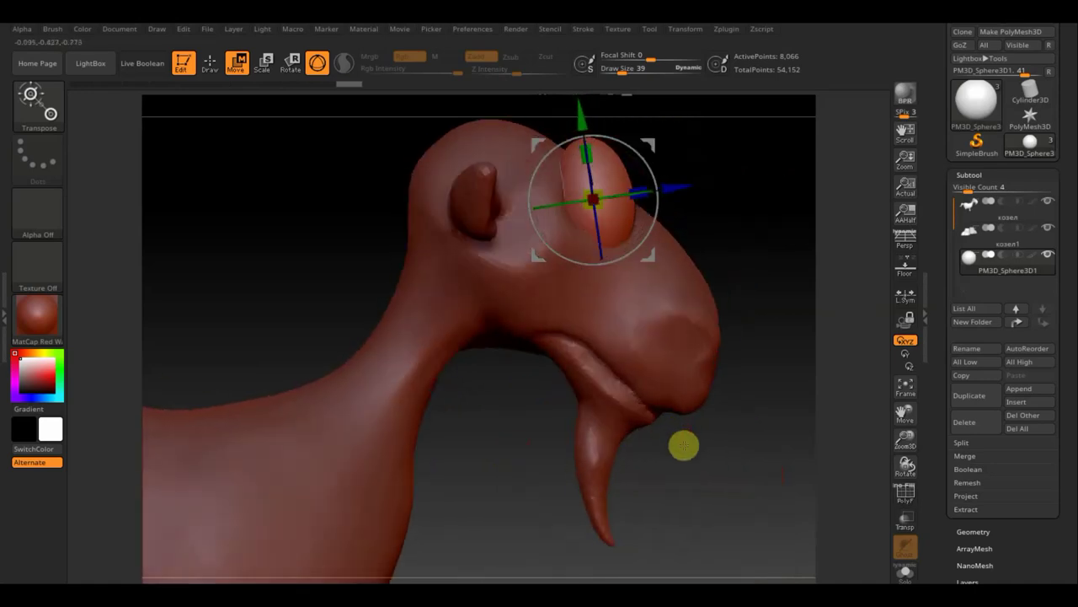
mouse_move(742, 356)
left_mouse_down()
mouse_move(655, 370)
mouse_move(513, 436)
mouse_move(452, 440)
mouse_move(465, 444)
mouse_move(534, 306)
left_mouse_up()
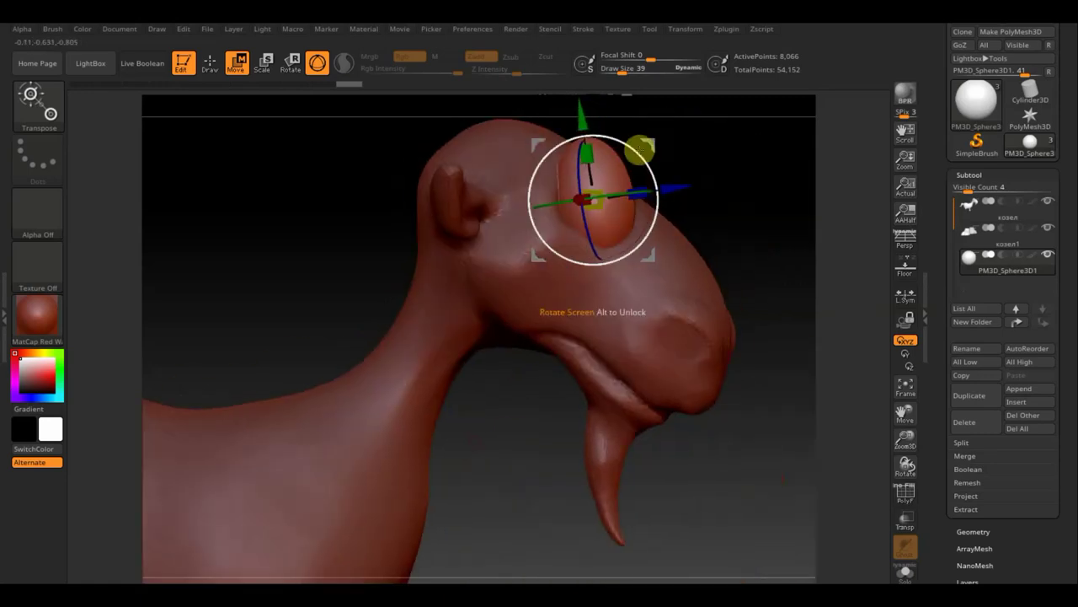
left_click_drag(637, 144, 634, 148)
left_click_drag(765, 446, 761, 449)
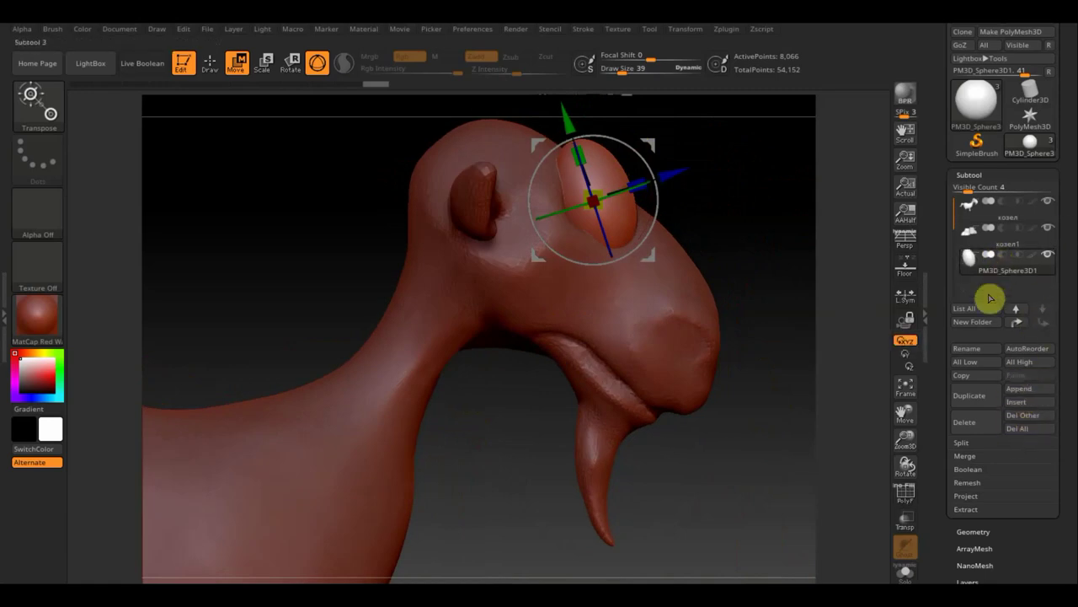
Duplicate the eye sphere and slice the copy with TrimCurve into a dome-shaped eyelid
left_click(980, 399)
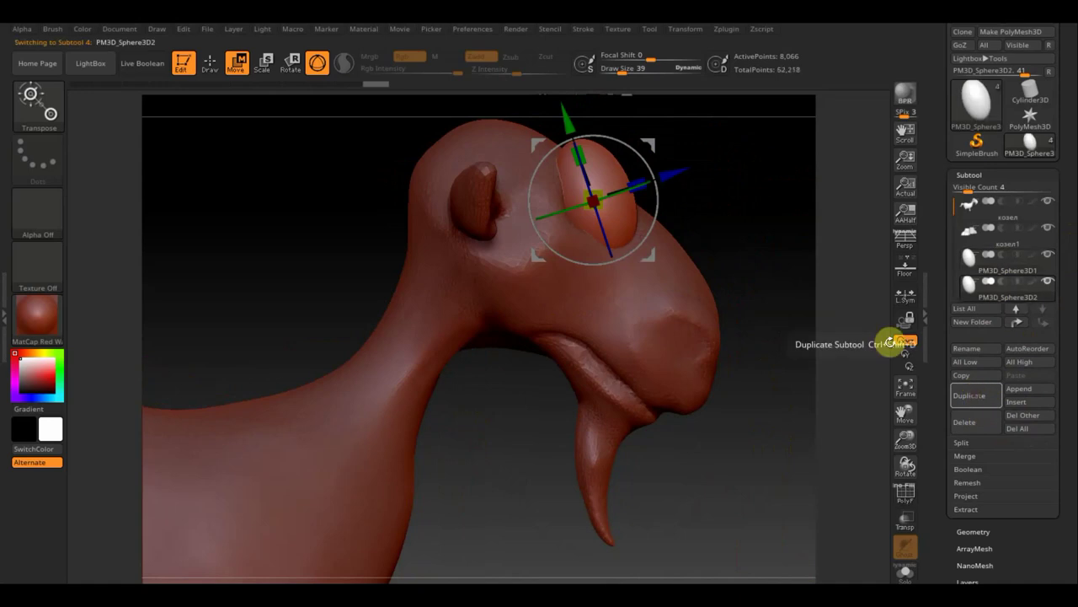
left_click(210, 61)
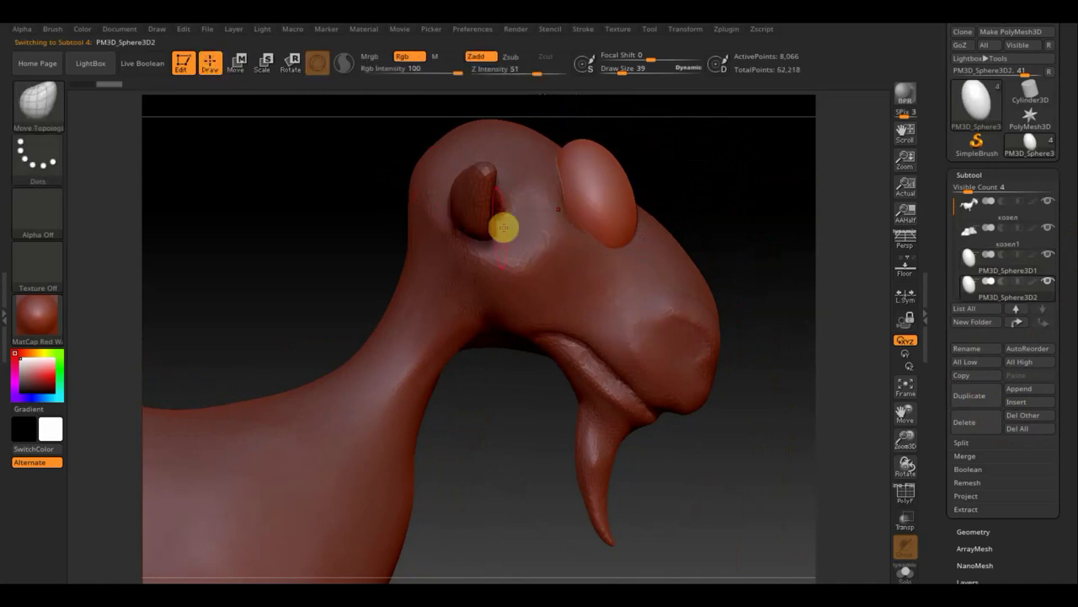
key("ctrl+shift")
left_click(35, 101)
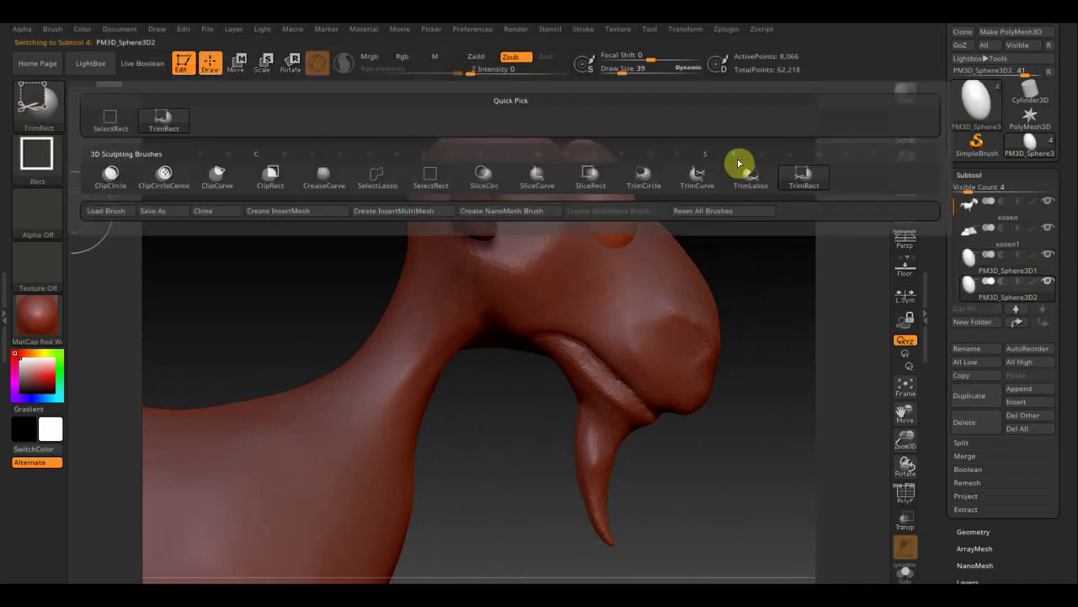
left_click(756, 177)
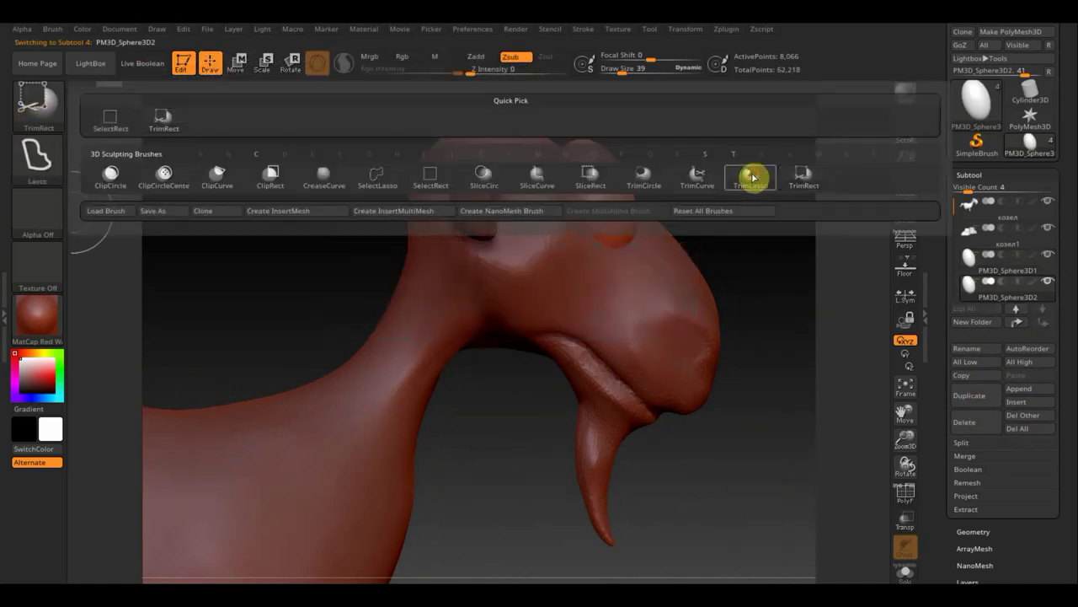
left_click(700, 177)
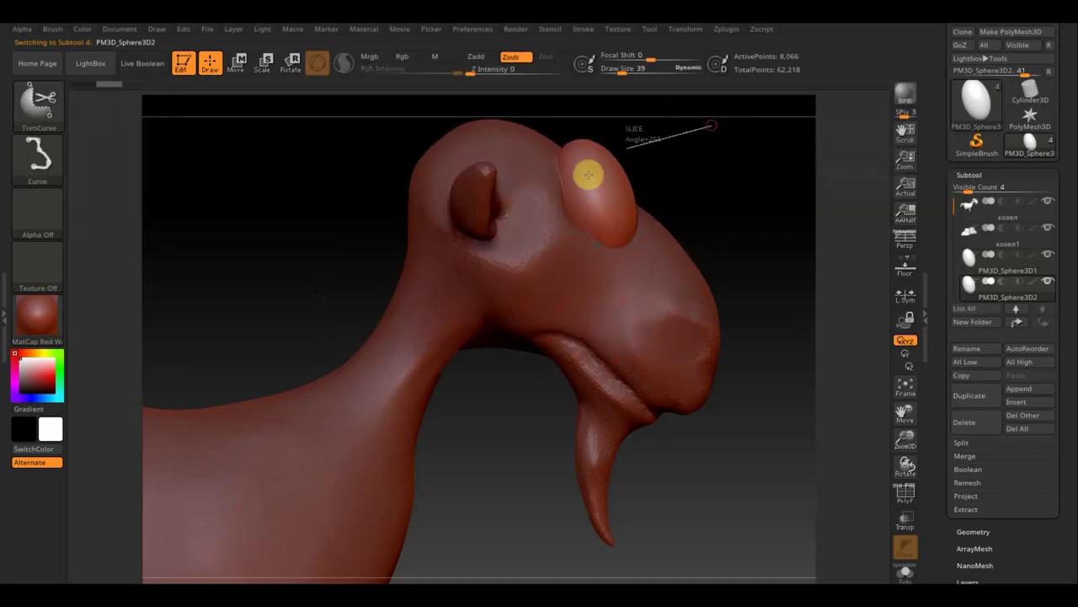
mouse_move(588, 175)
left_mouse_down()
mouse_move(476, 218)
mouse_move(438, 183)
mouse_move(450, 201)
left_mouse_up()
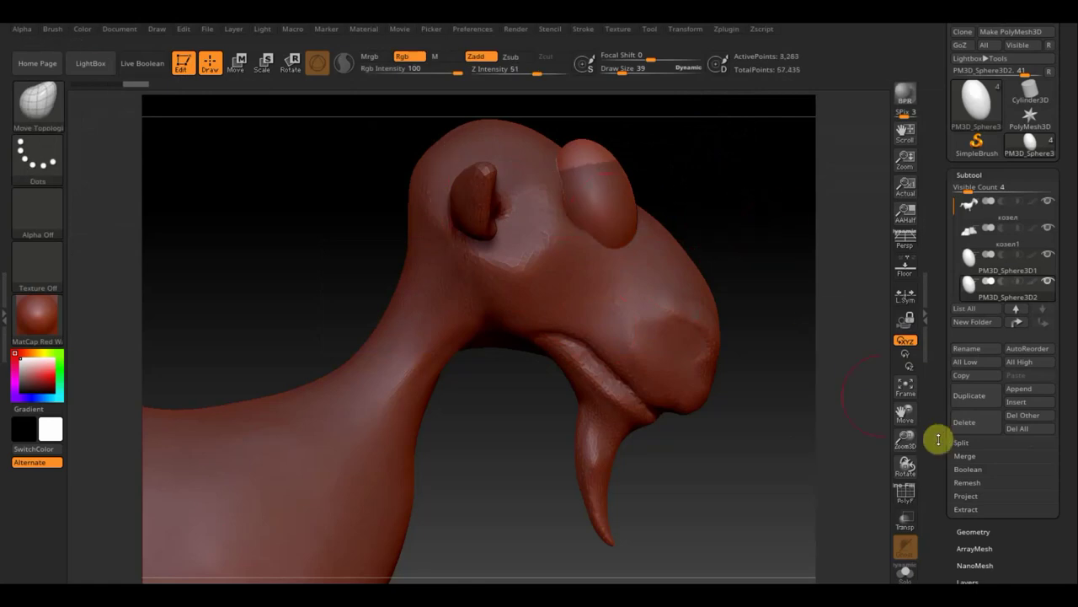
left_click(239, 63)
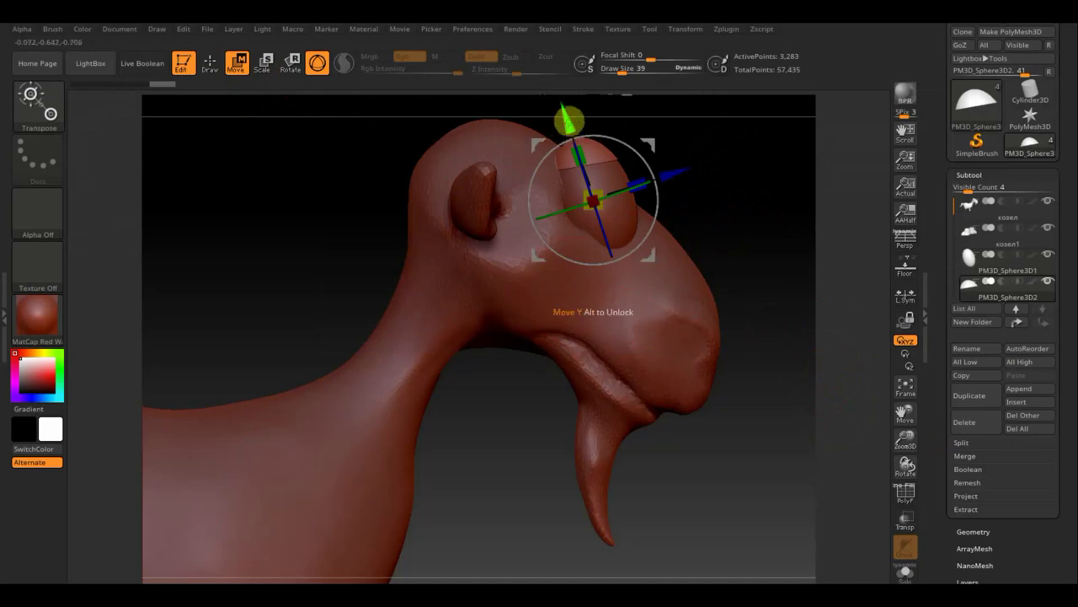
Nudge the eyelid onto the eye, turn to a side profile, and select PM3D_Sphere3D1
mouse_move(570, 117)
left_mouse_down()
mouse_move(573, 128)
mouse_move(572, 118)
left_mouse_up()
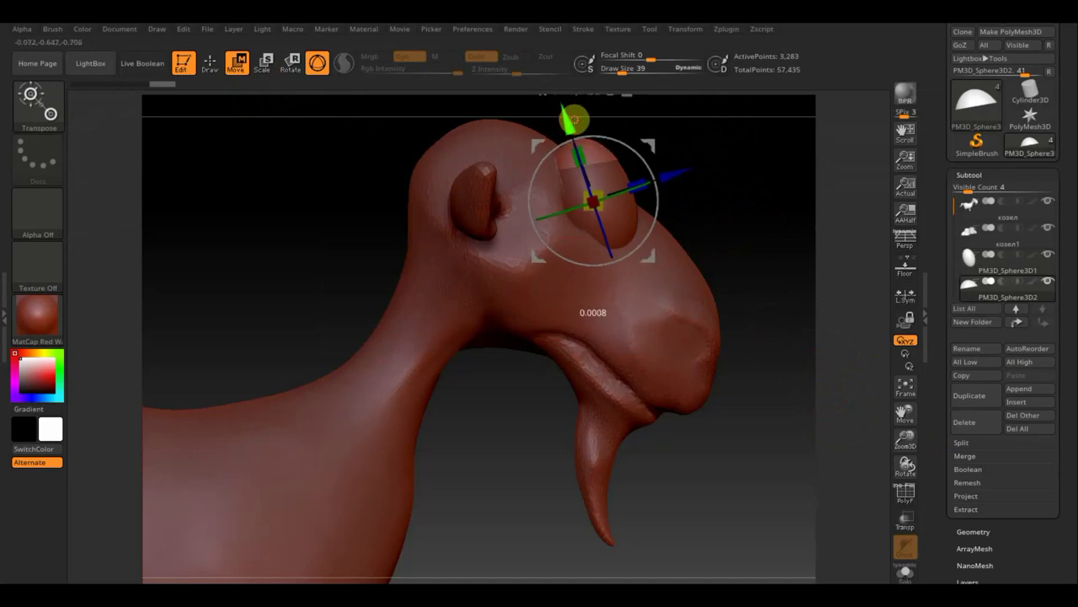
mouse_move(388, 193)
left_mouse_down()
mouse_move(250, 219)
mouse_move(272, 236)
left_mouse_up()
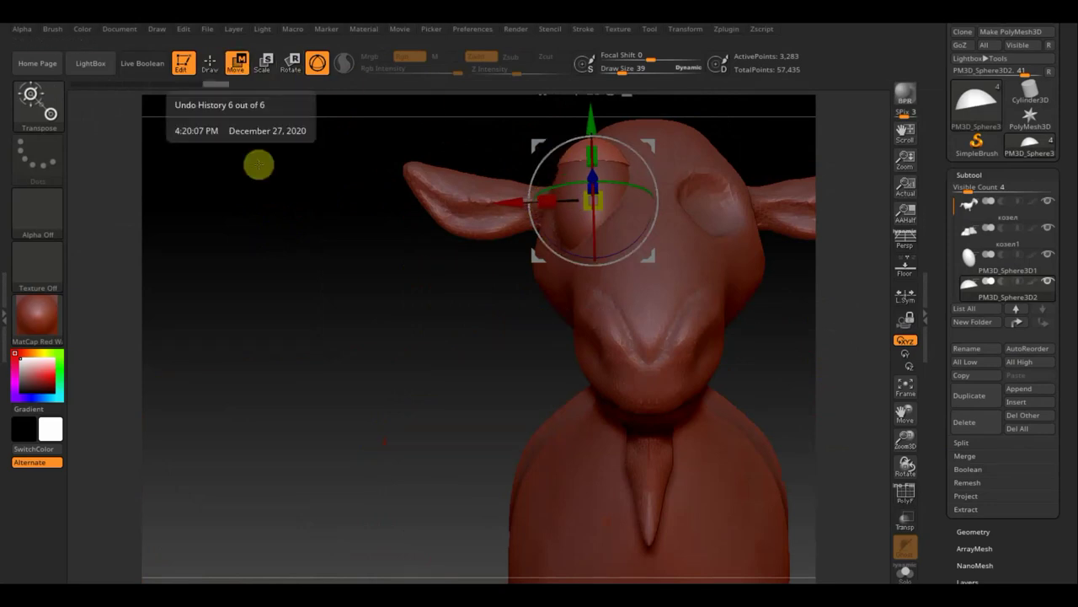
mouse_move(258, 164)
left_mouse_down()
mouse_move(306, 269)
mouse_move(339, 284)
left_mouse_up()
left_click_drag(740, 531, 873, 447)
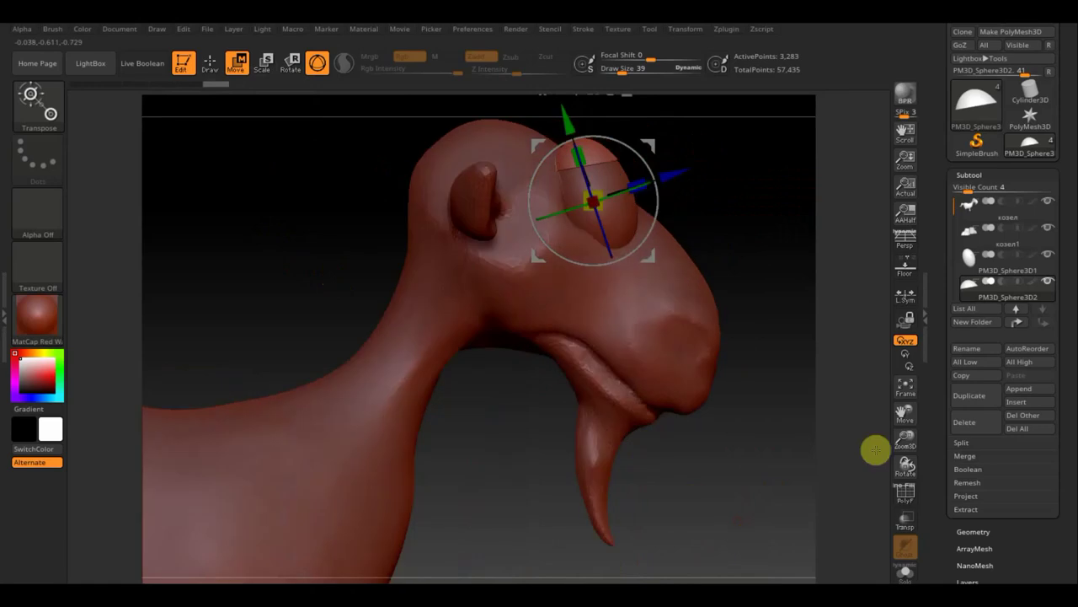
left_click(968, 273)
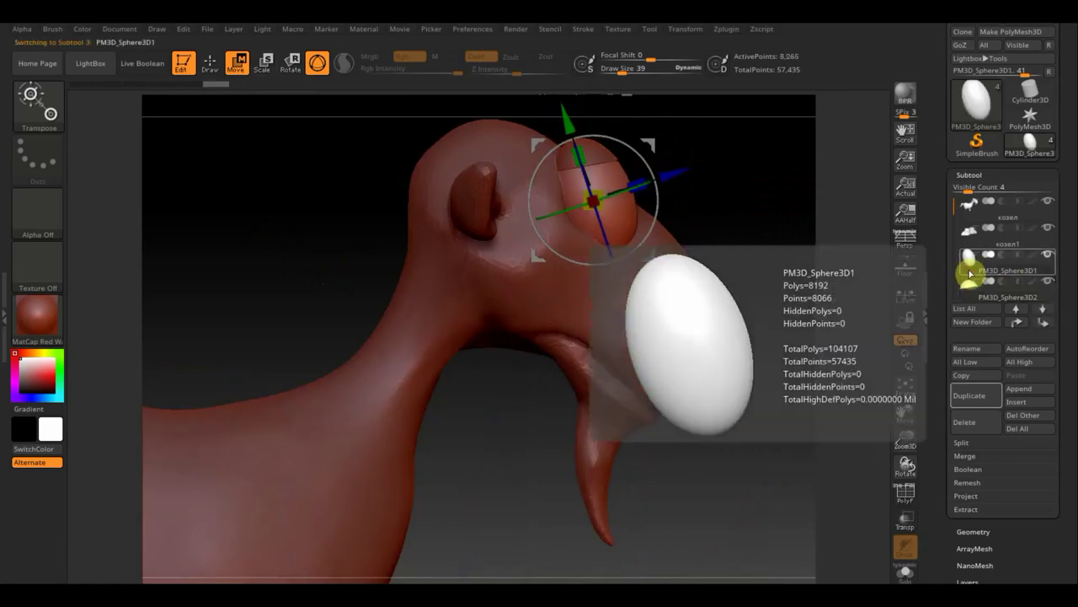
Duplicate the eyeball as PM3D_Sphere3D2_1 and slice it with TrimCurve into a lower eyelid
left_click(976, 402)
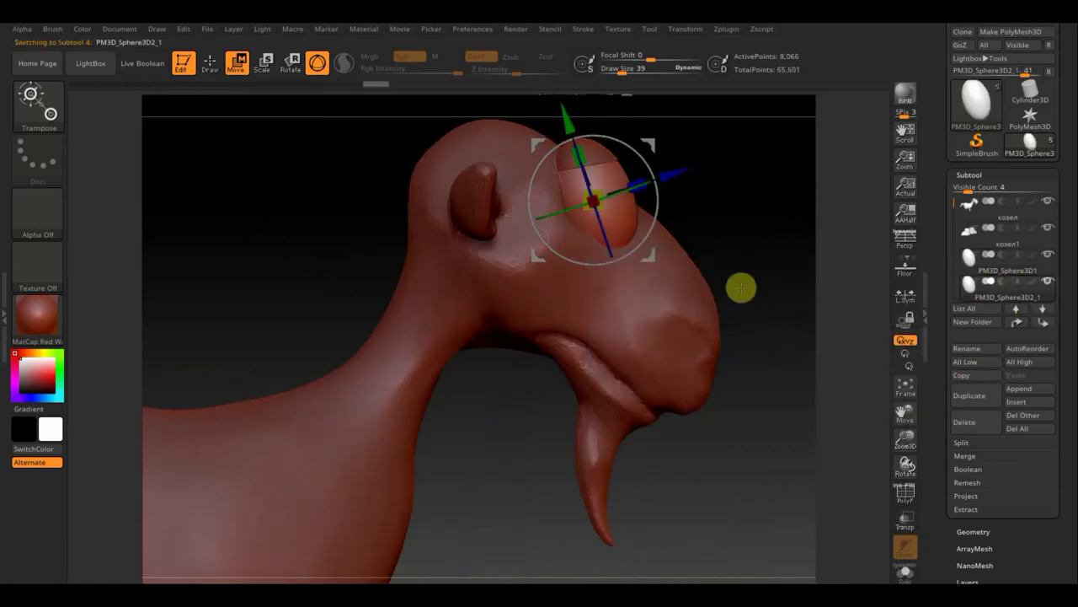
left_click(208, 74)
key("ctrl+shift")
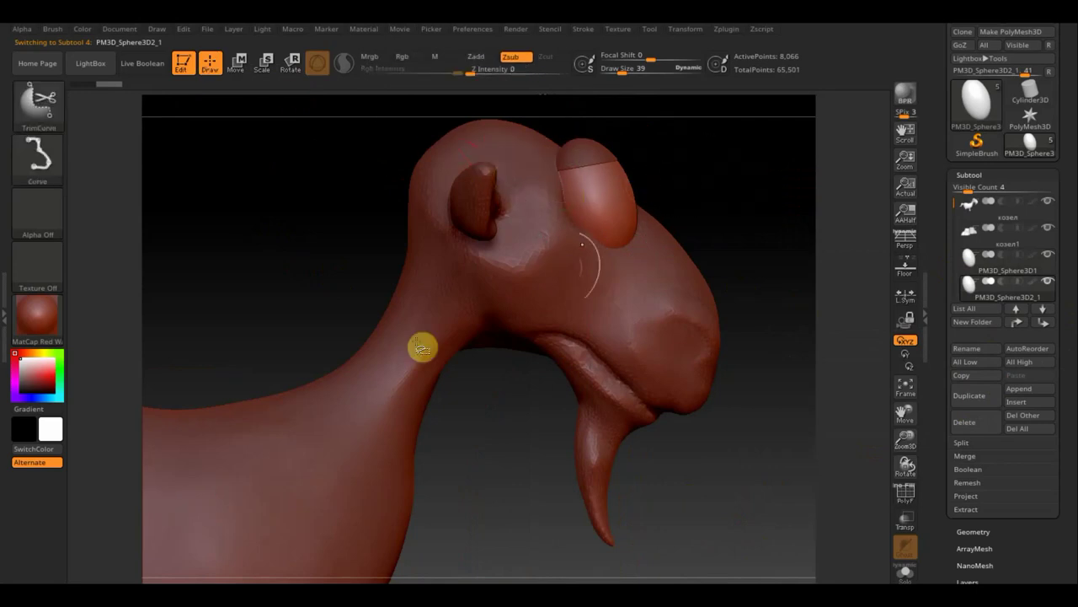
mouse_move(310, 346)
left_mouse_down("ctrl+shift")
mouse_move(724, 166)
mouse_move(757, 190)
mouse_move(761, 181)
mouse_move(695, 195)
left_mouse_up("ctrl+shift")
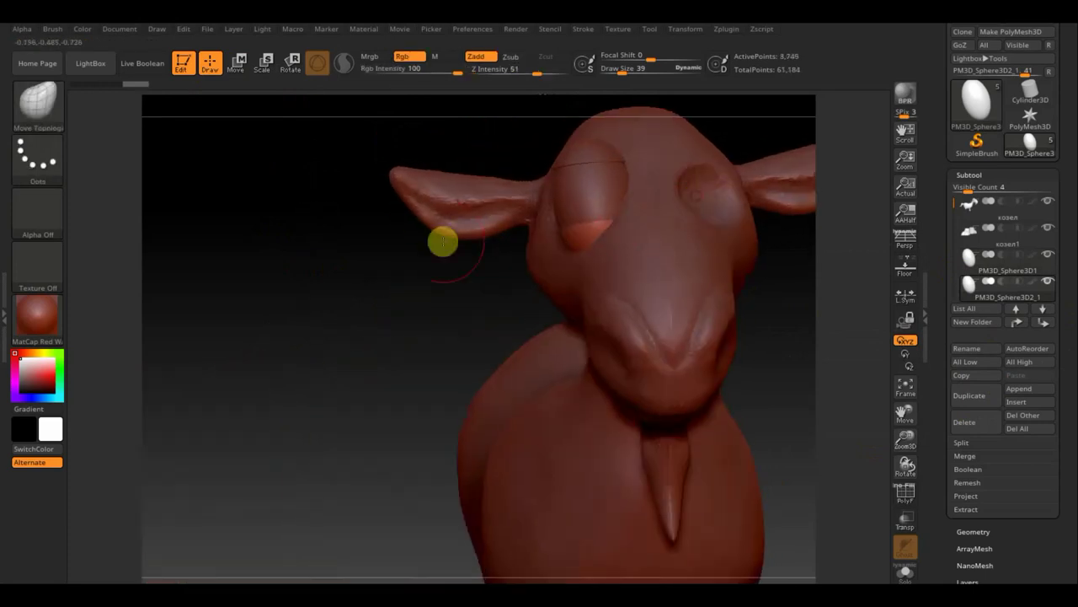
left_click_drag(361, 289, 403, 284)
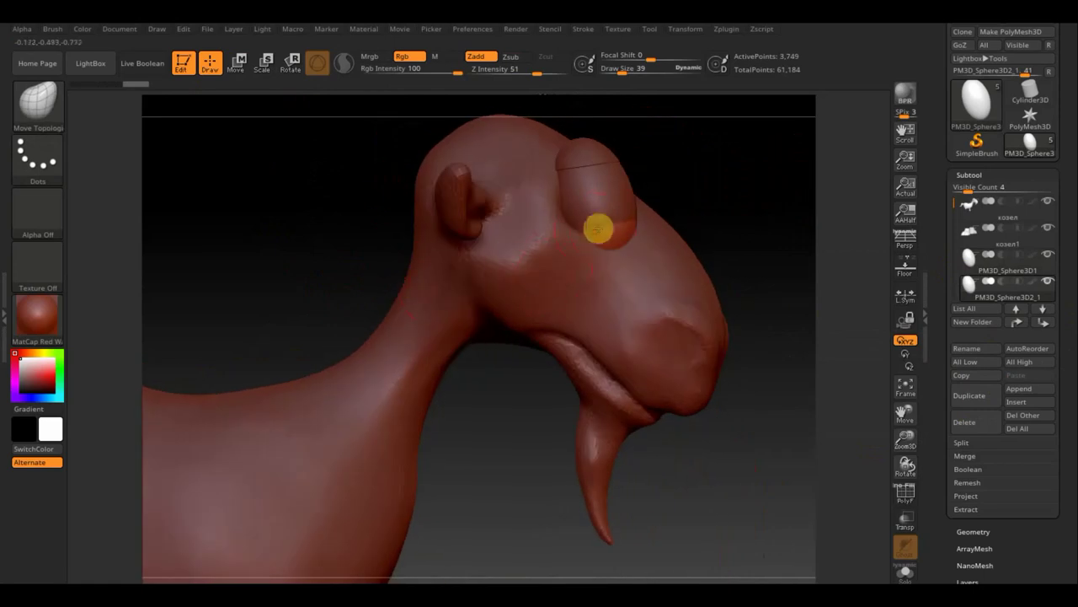
left_click_drag(621, 223, 608, 234)
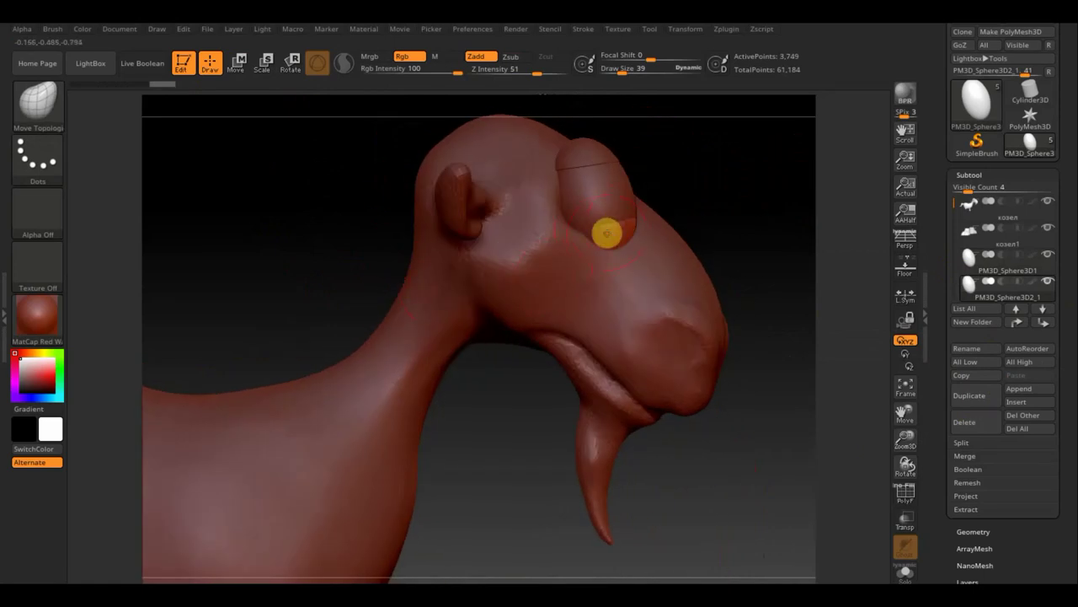
Select PM3D_Sphere3D2_1 and MergeDown both eyelid pieces into one subtool
left_click(973, 532)
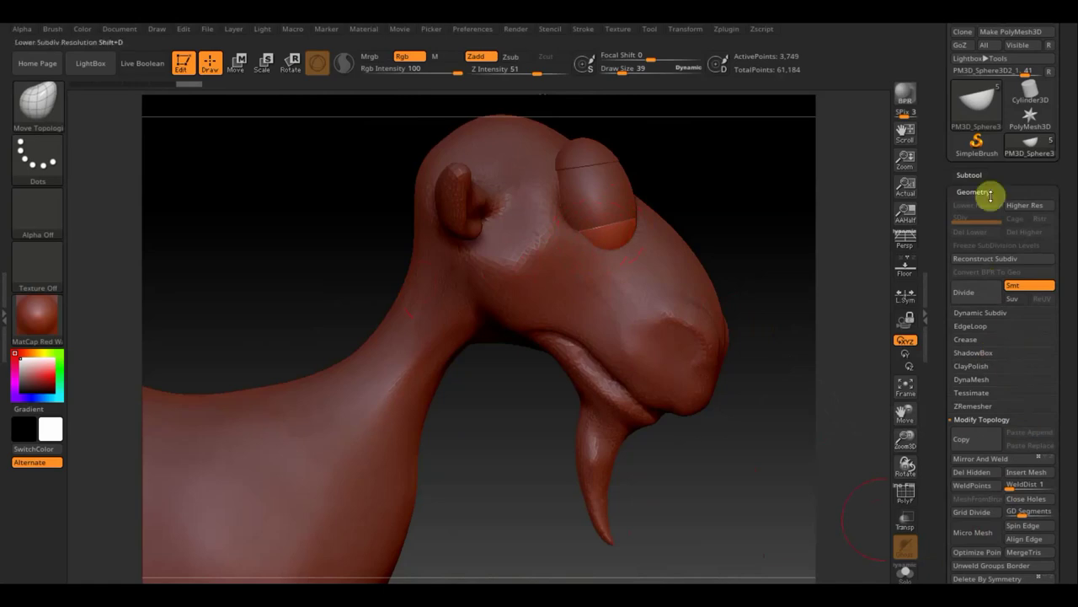
left_click(970, 176)
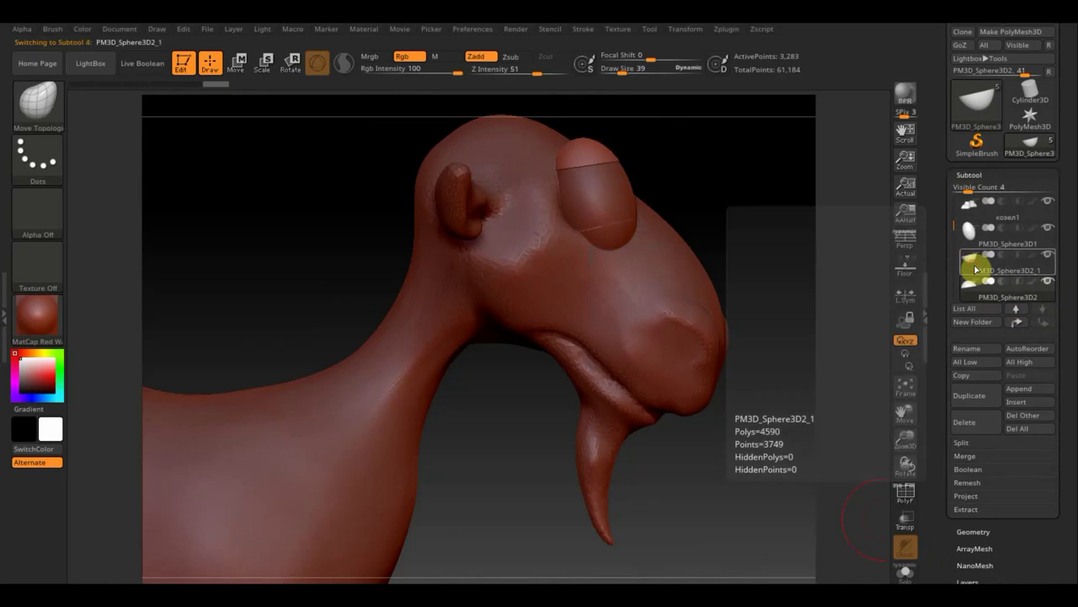
left_click(971, 280)
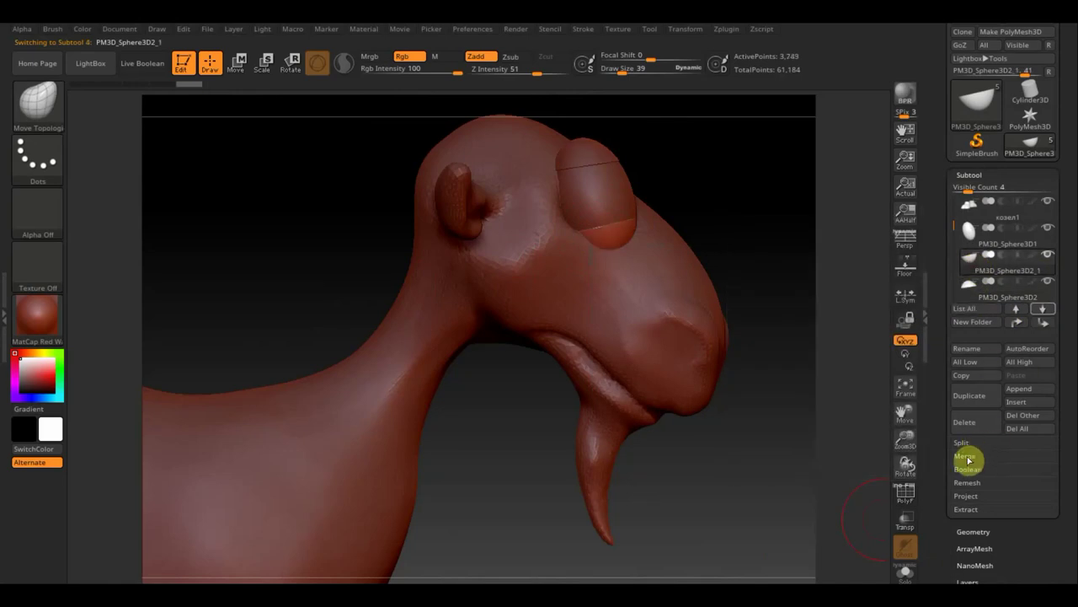
left_click(968, 460)
left_click(969, 466)
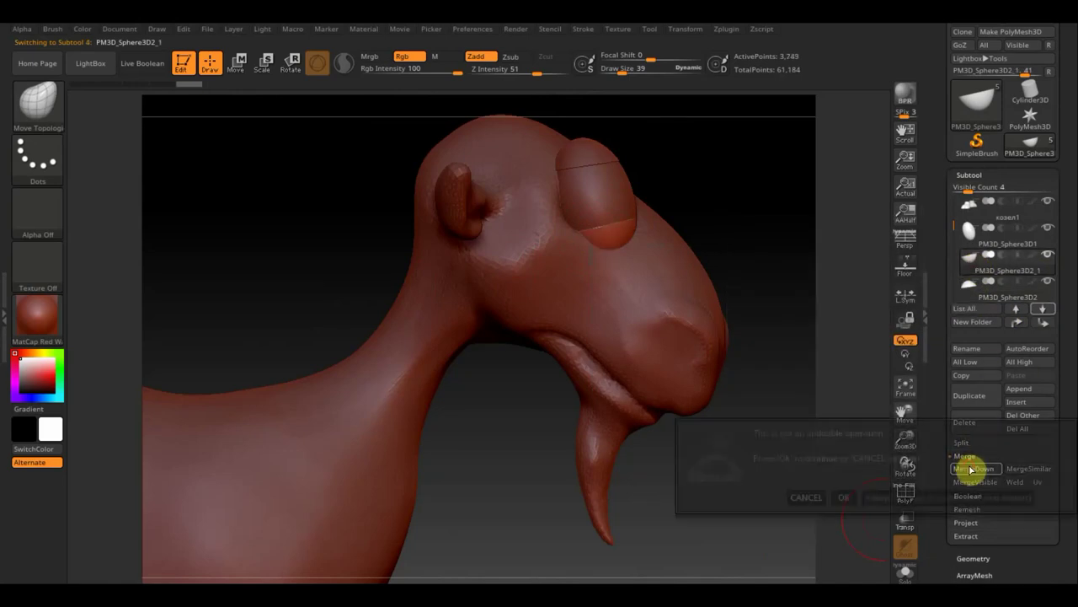
left_click(844, 497)
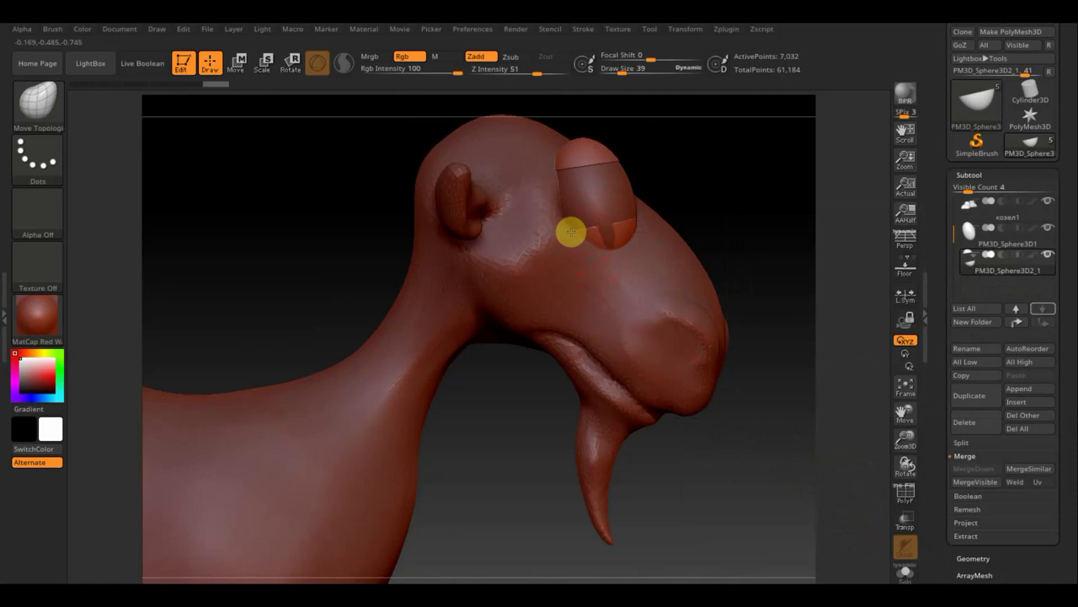
Shape the merged eyelid's upper and lower edges around the eyeball with Move Topological
left_click_drag(744, 216, 605, 238)
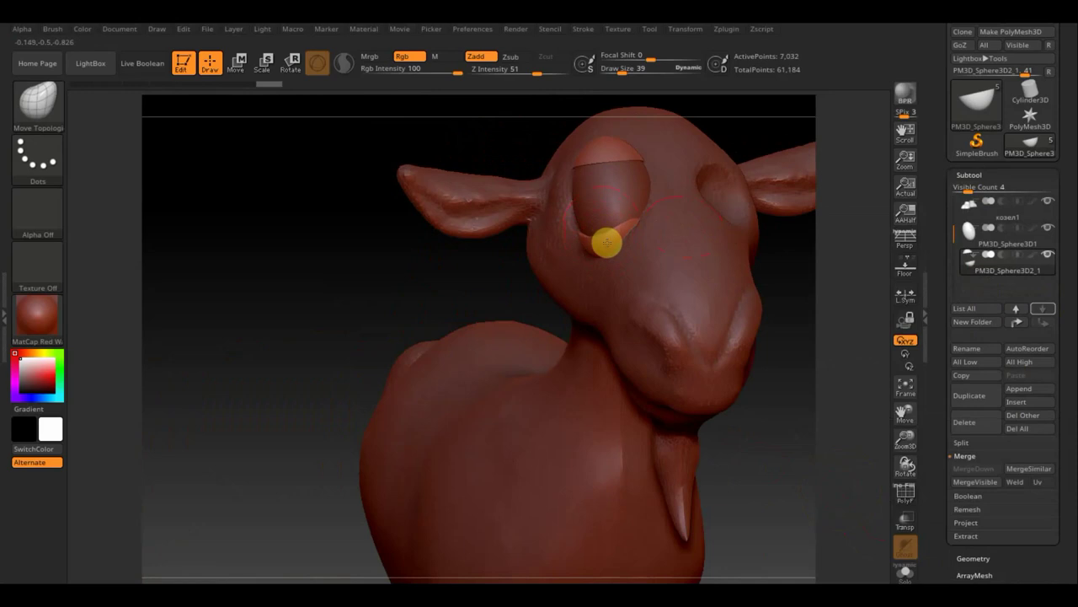
left_click_drag(489, 262, 450, 279)
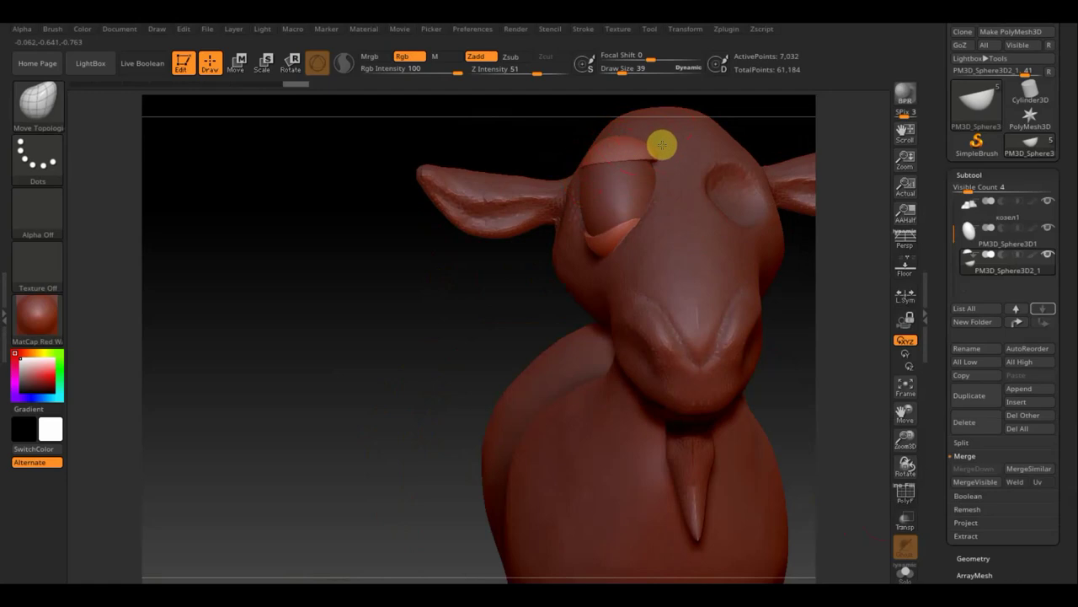
mouse_move(662, 186)
left_mouse_down()
mouse_move(624, 155)
mouse_move(639, 171)
left_mouse_up()
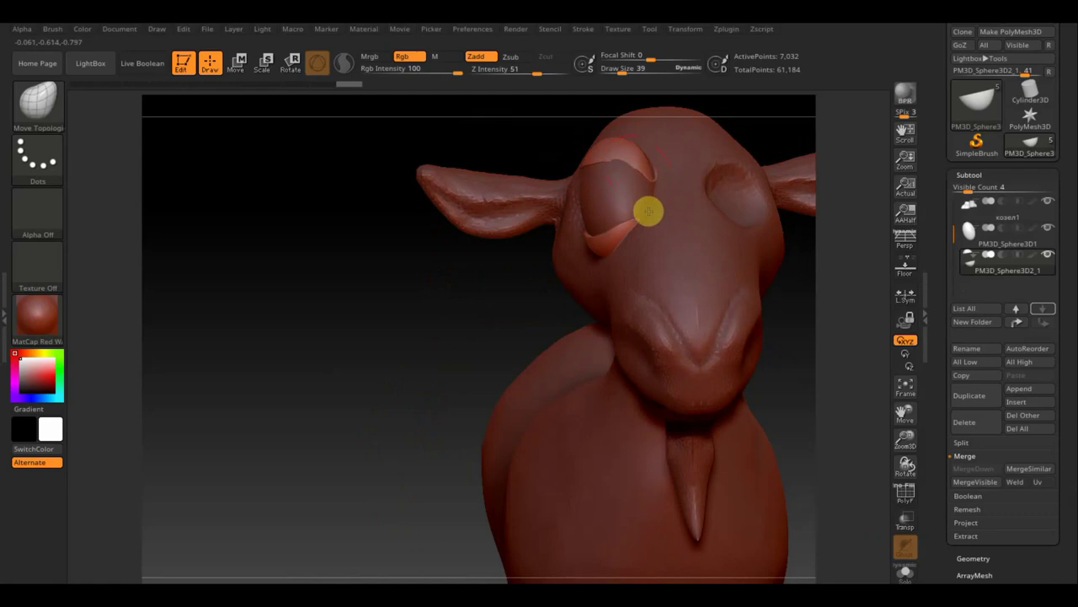
left_click_drag(455, 277, 505, 238)
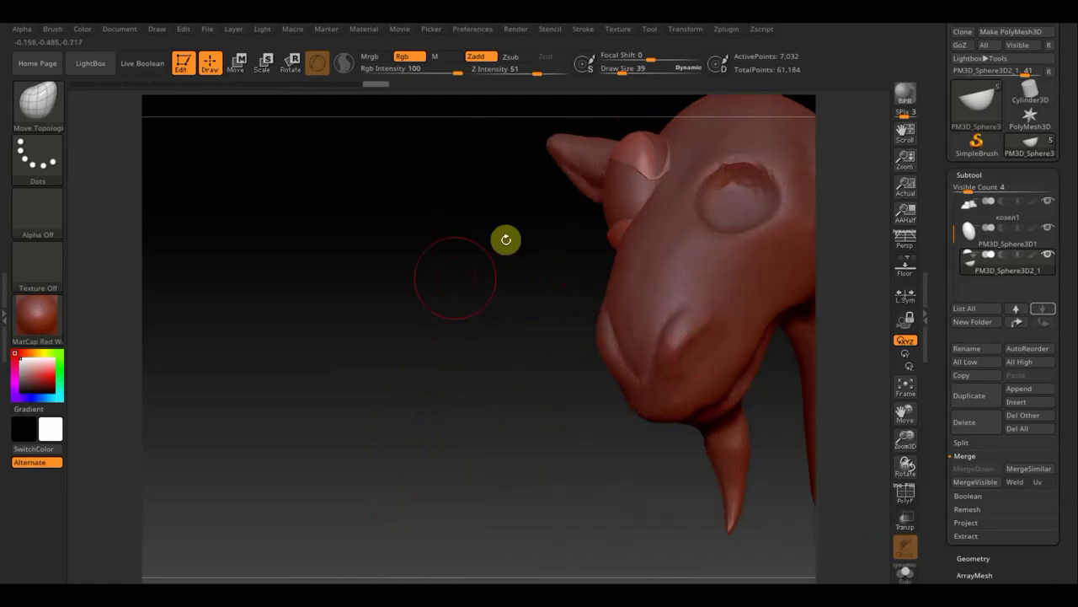
mouse_move(662, 140)
left_mouse_down()
mouse_move(658, 167)
mouse_move(636, 147)
left_mouse_up()
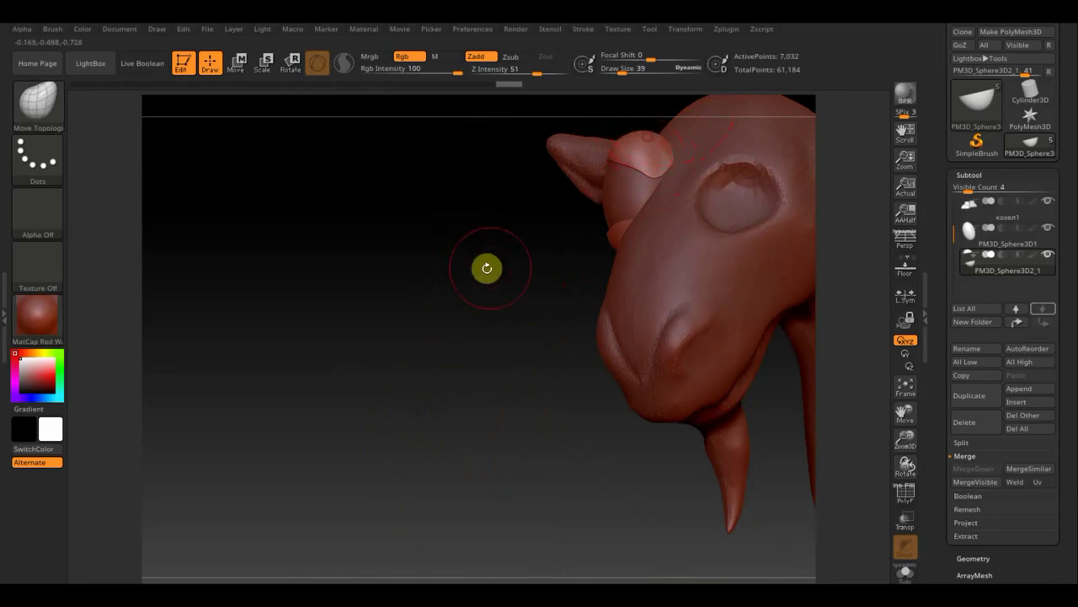
left_click_drag(486, 267, 578, 253)
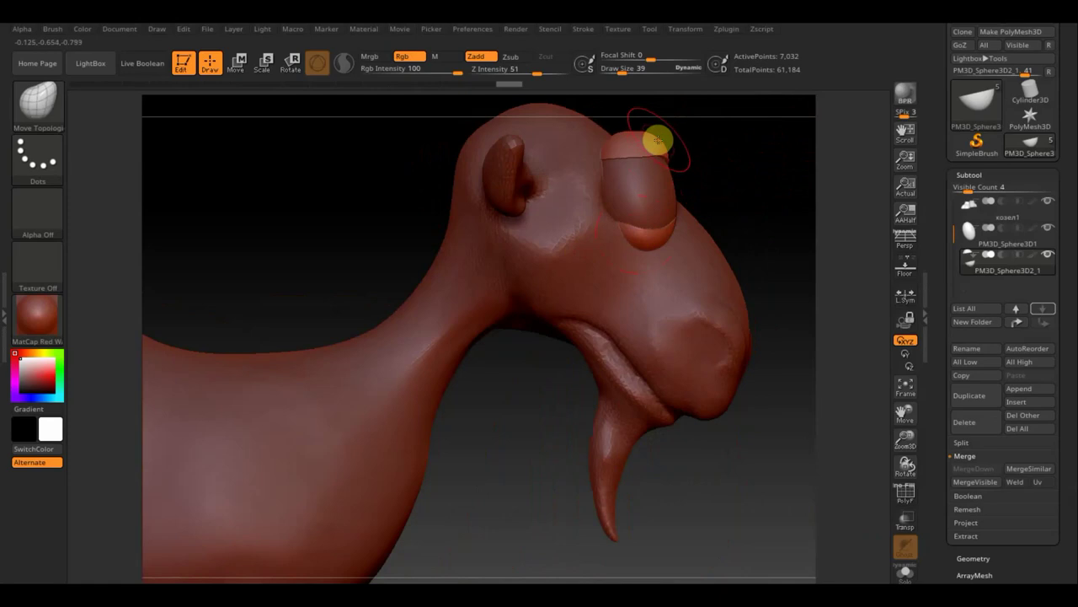
left_click_drag(652, 139, 616, 140)
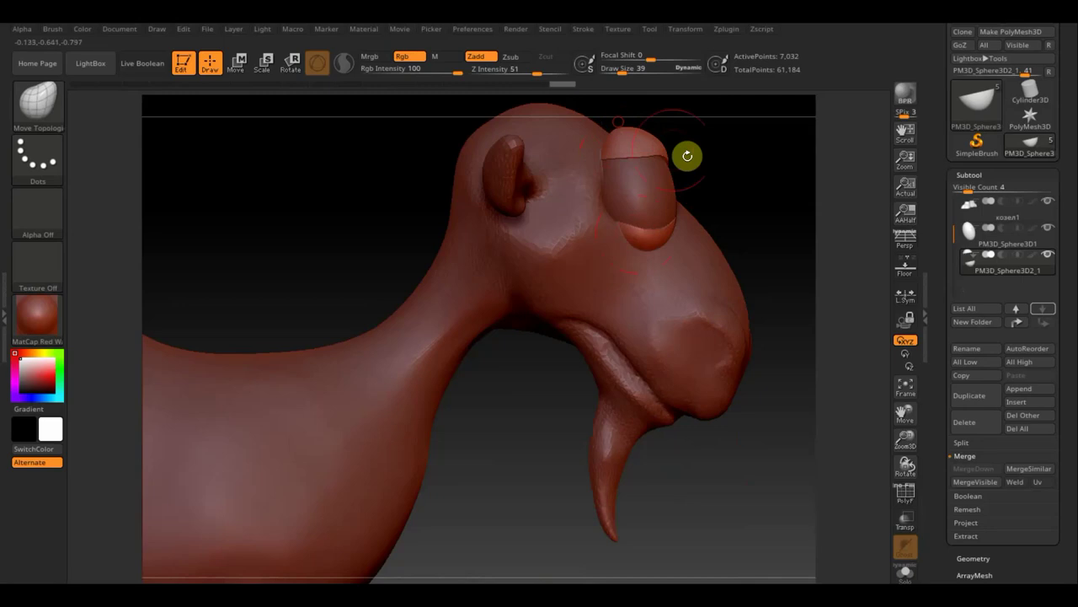
left_click_drag(685, 157, 624, 151)
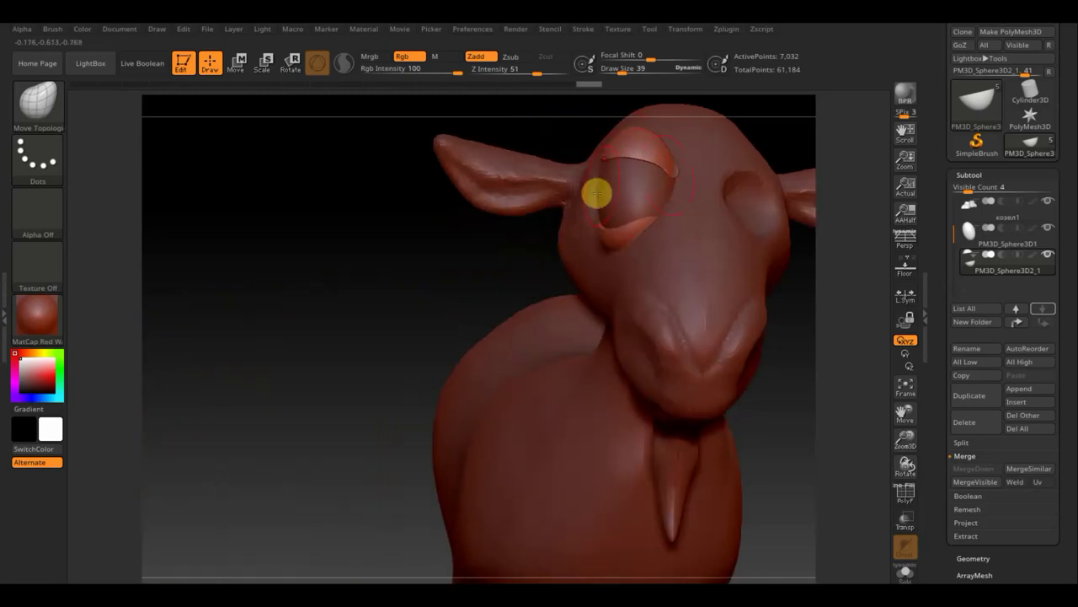
mouse_move(596, 190)
left_mouse_down()
mouse_move(397, 272)
mouse_move(243, 255)
mouse_move(259, 258)
left_mouse_up()
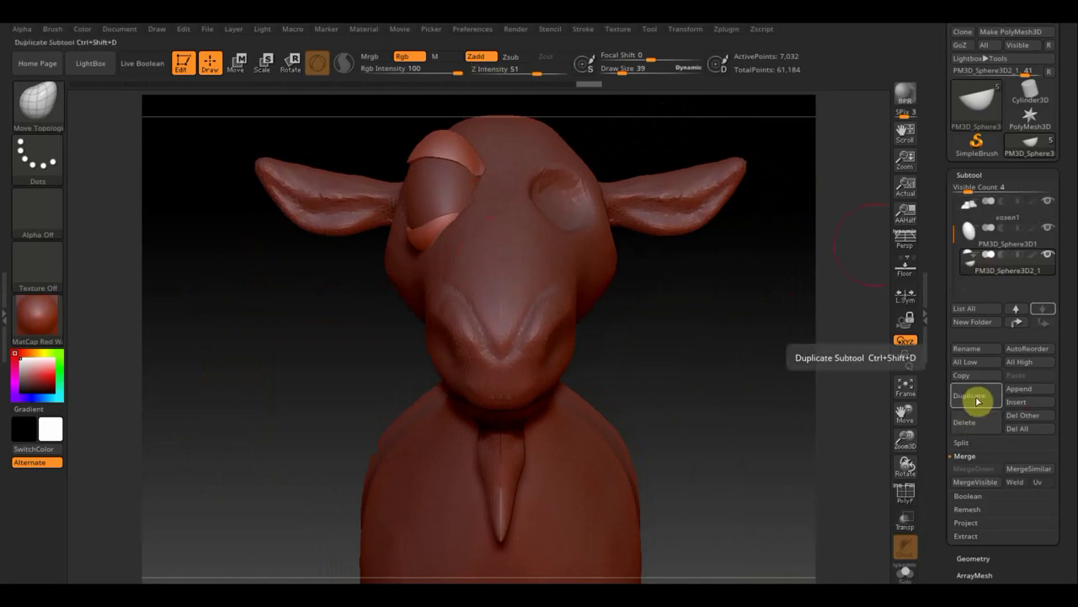
Mirror And Weld the eyelid subtool and the PM3D_Sphere3D1 eyeball, then view the goat from the front
left_click(975, 558)
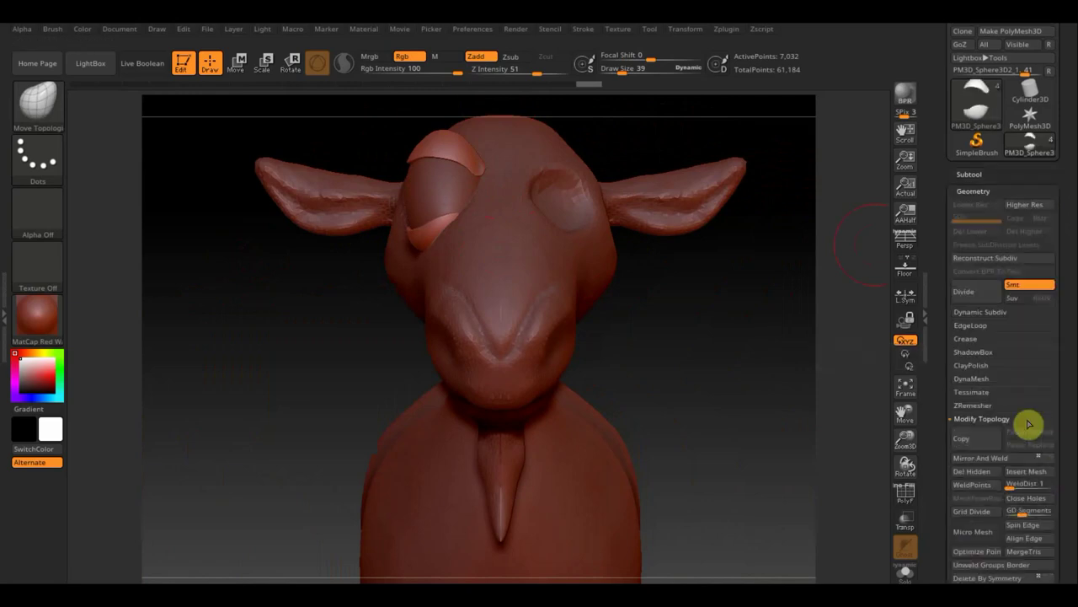
left_click(999, 459)
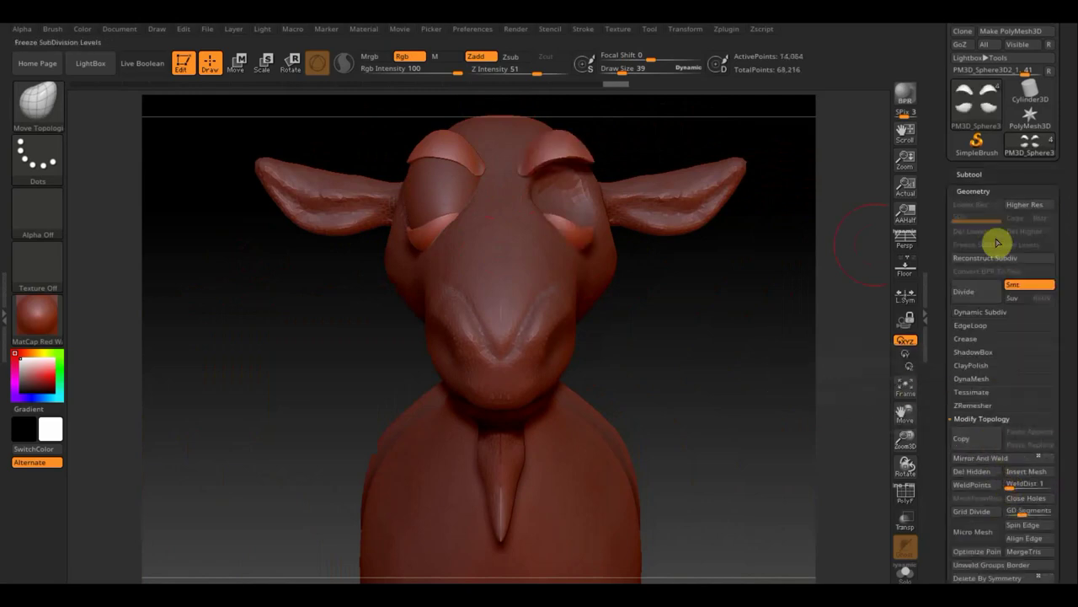
left_click(975, 173)
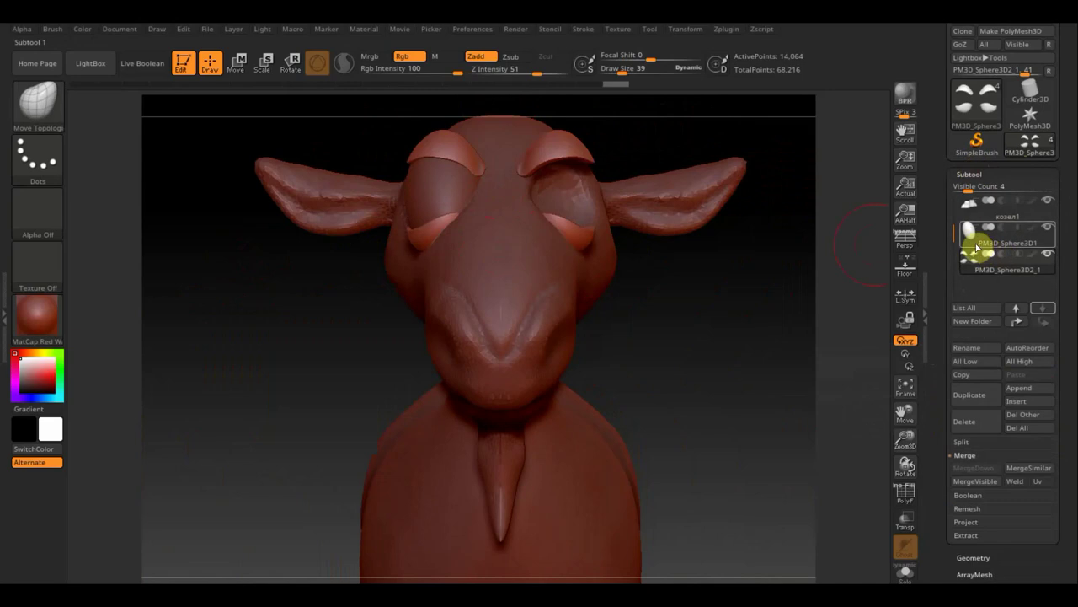
left_click(977, 244)
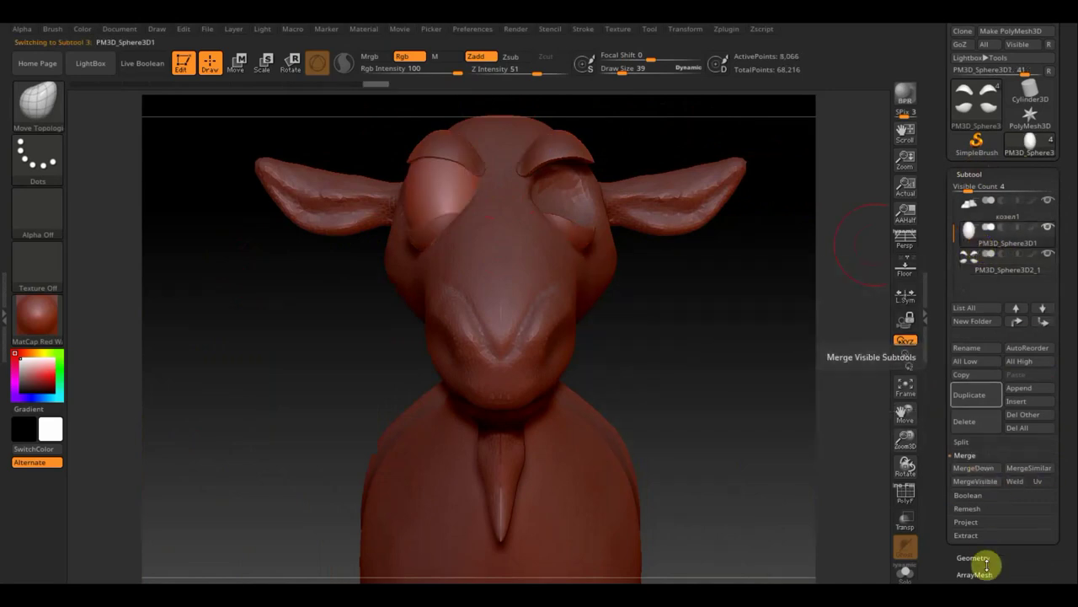
left_click(977, 557)
left_click(1005, 459)
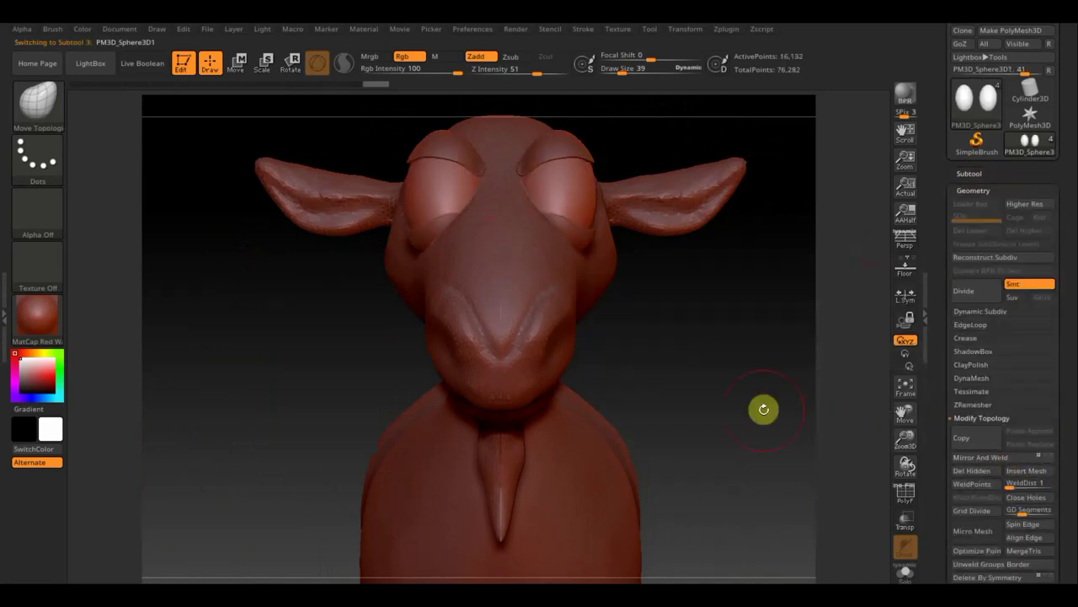
left_click_drag(772, 385, 640, 414, "alt")
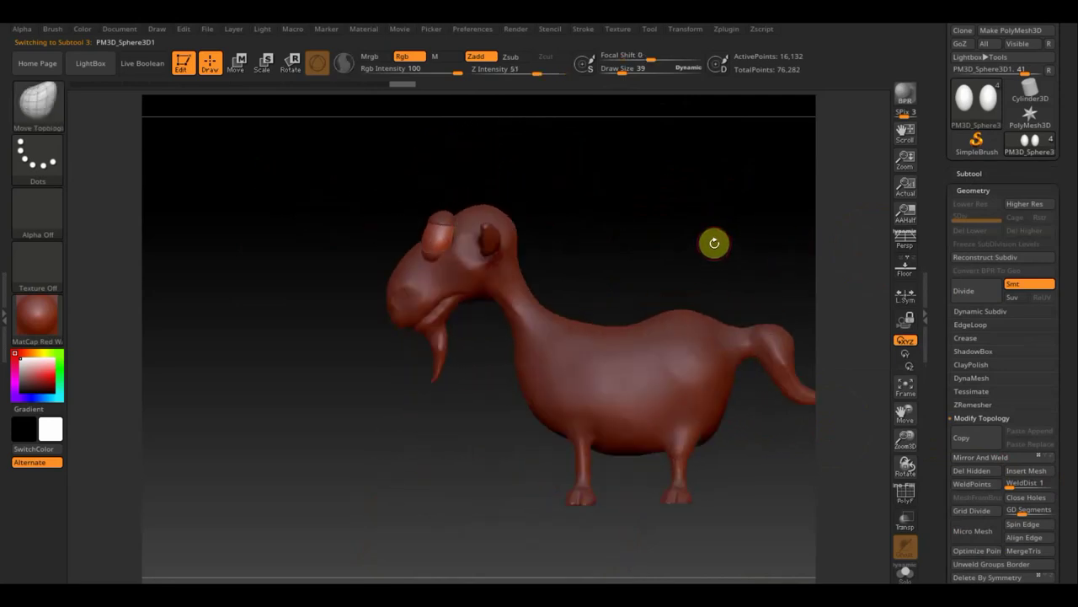
mouse_move(732, 247)
left_mouse_down("alt")
mouse_move(608, 242)
mouse_move(640, 265)
left_mouse_up("alt")
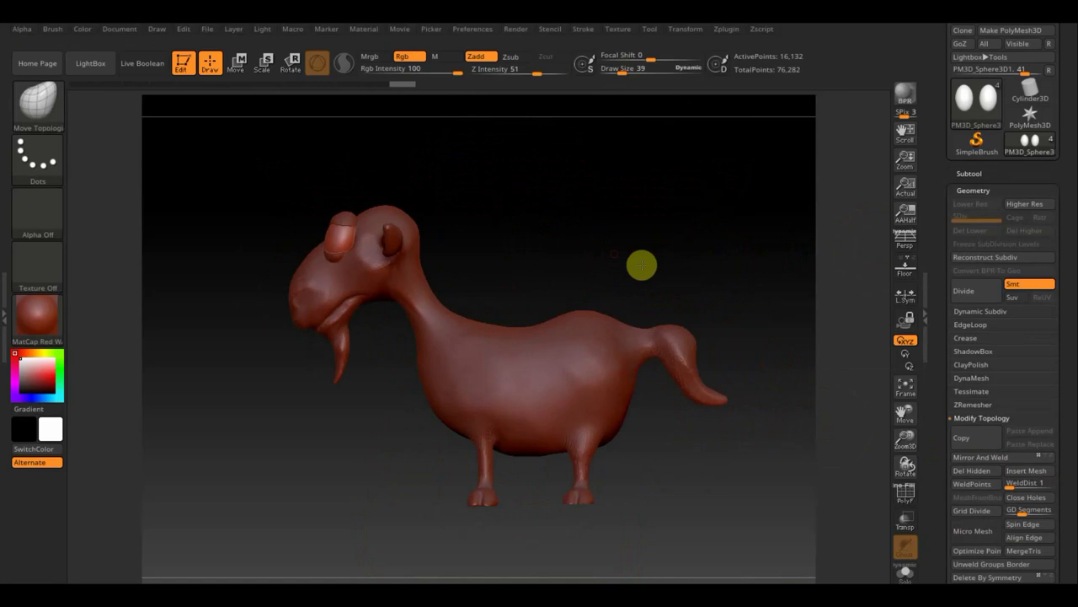
left_click_drag(559, 227, 671, 318)
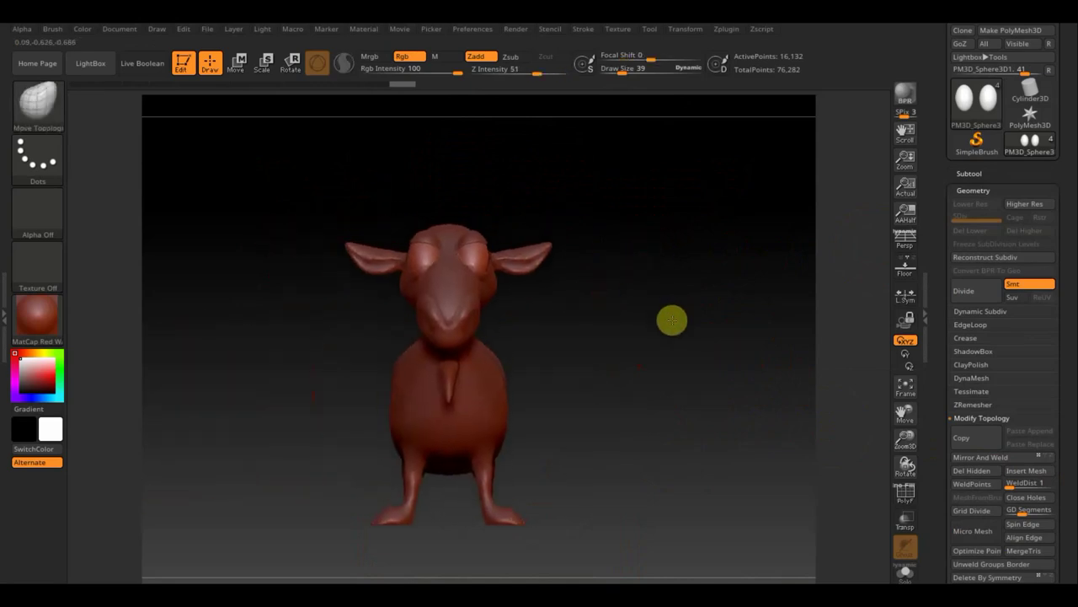
Select the CurveTube brush from the 3D Sculpting Brushes and turn the goat to a side view
left_click(40, 108)
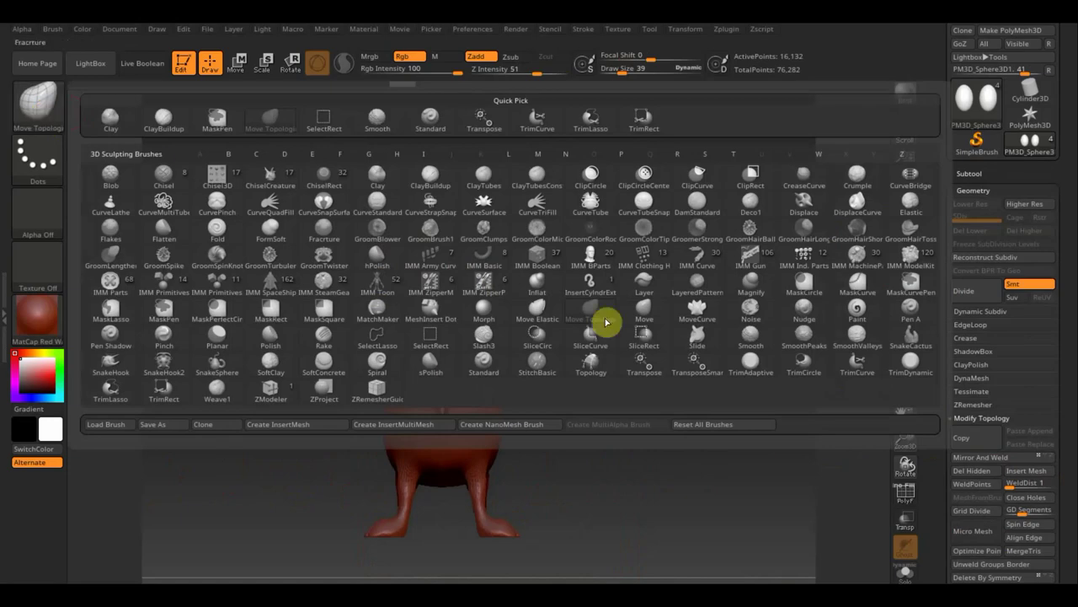
left_click(595, 207)
left_click_drag(712, 275, 657, 287)
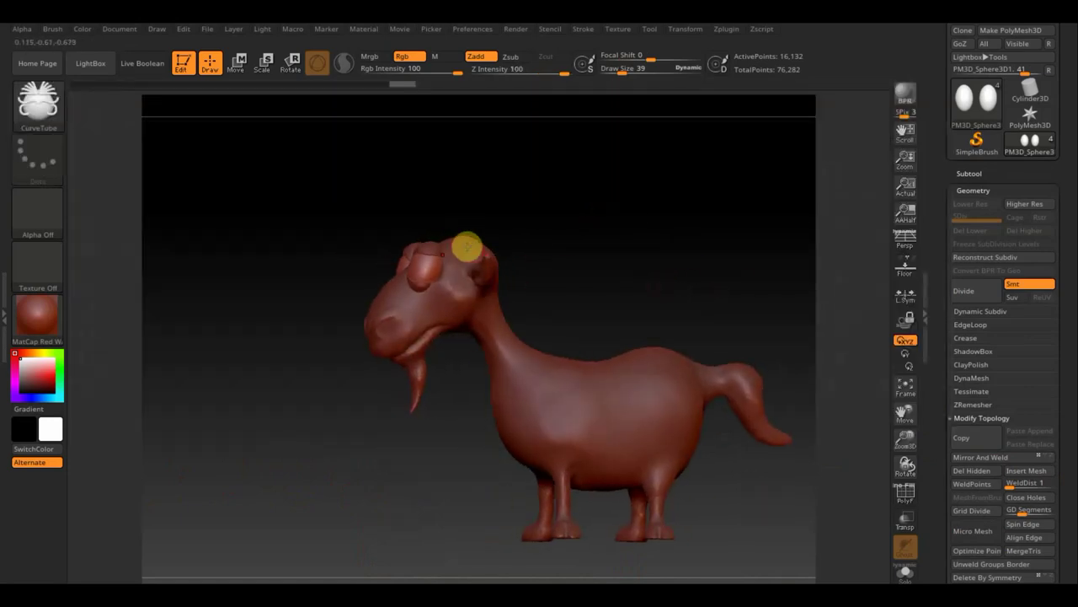
mouse_move(606, 238)
left_mouse_down()
mouse_move(732, 233)
mouse_move(650, 266)
mouse_move(723, 284)
left_mouse_up()
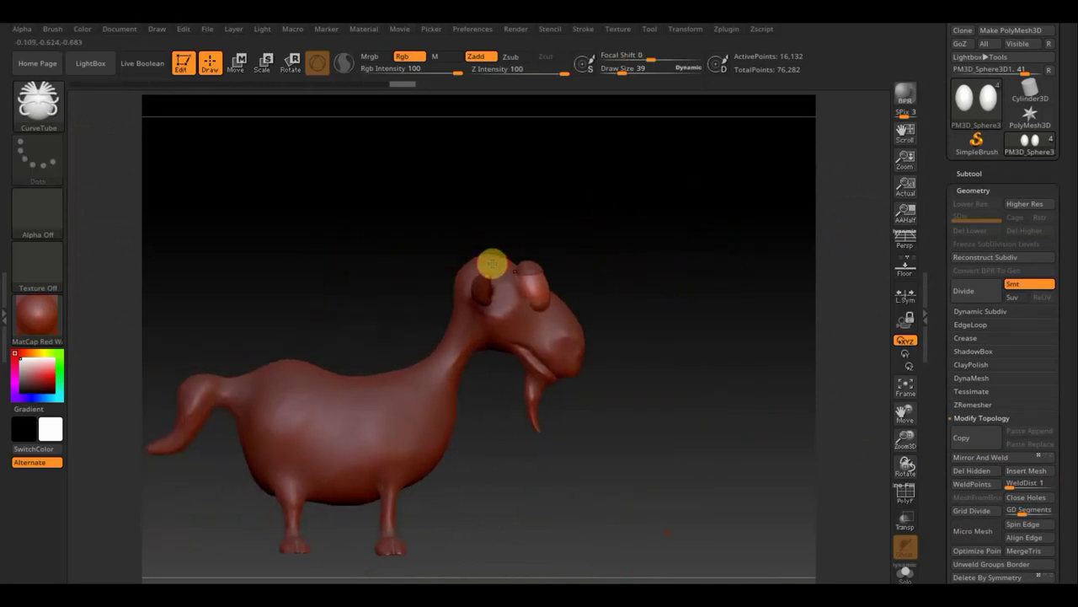
Duplicate the козел body subtool as козел1_1 and hide the original козел
left_click(975, 174)
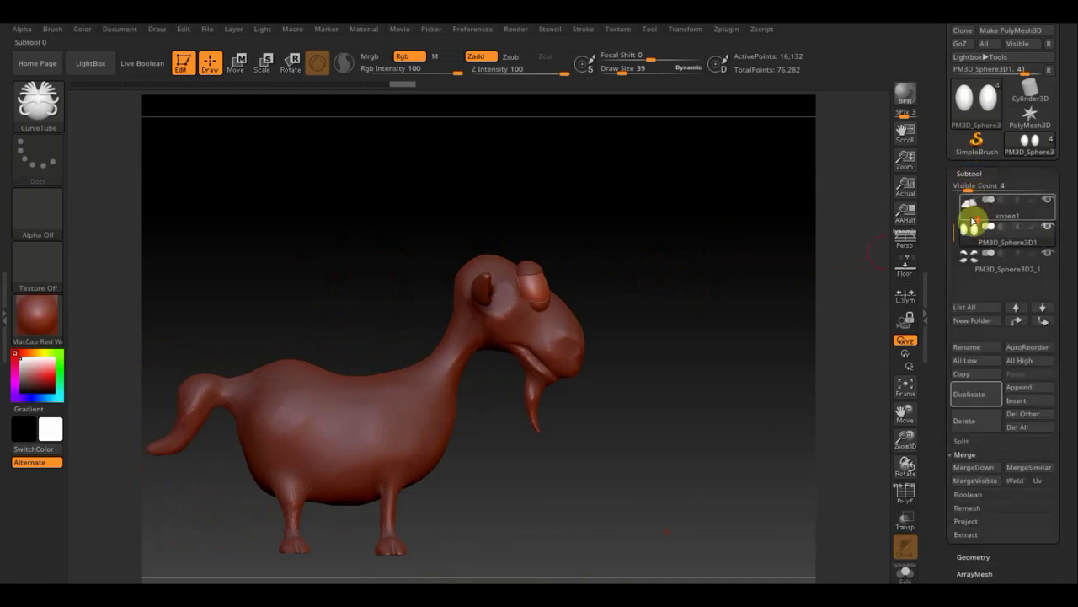
left_click(1017, 307)
left_click(1016, 307)
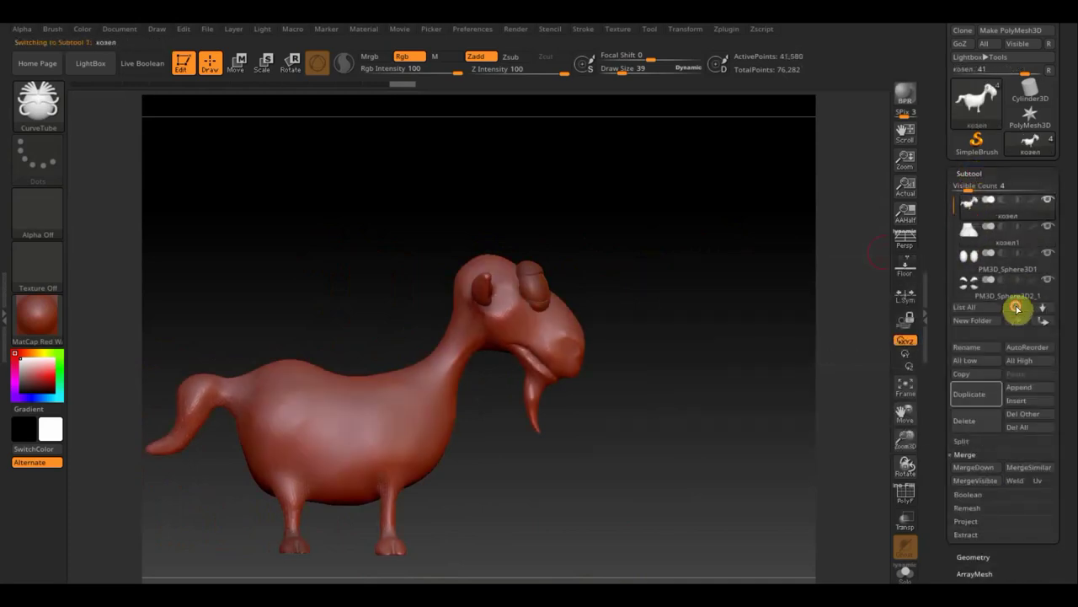
left_click(971, 395)
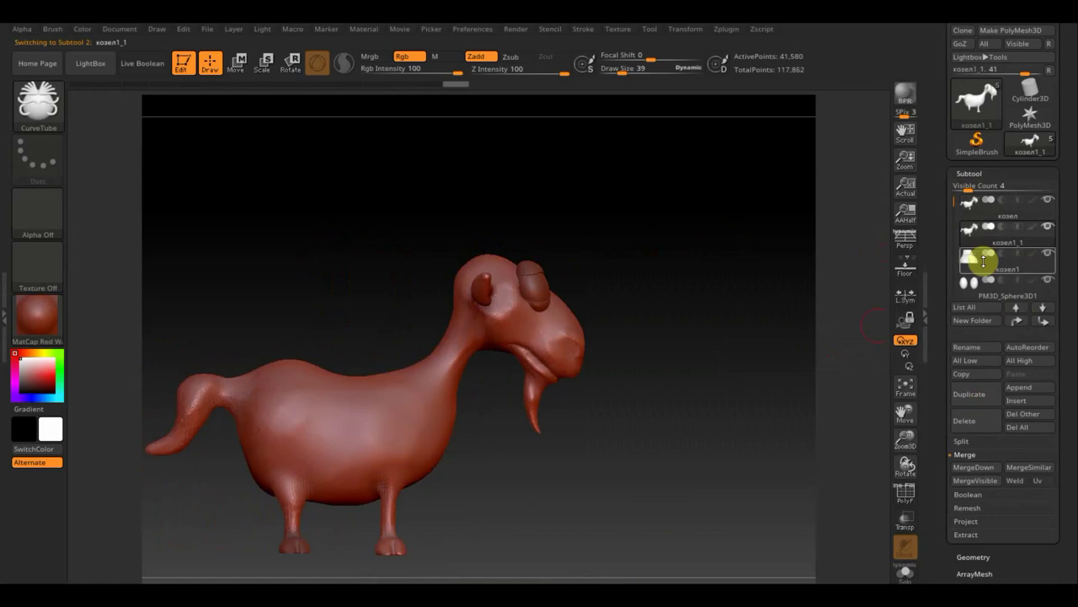
left_click(1049, 200)
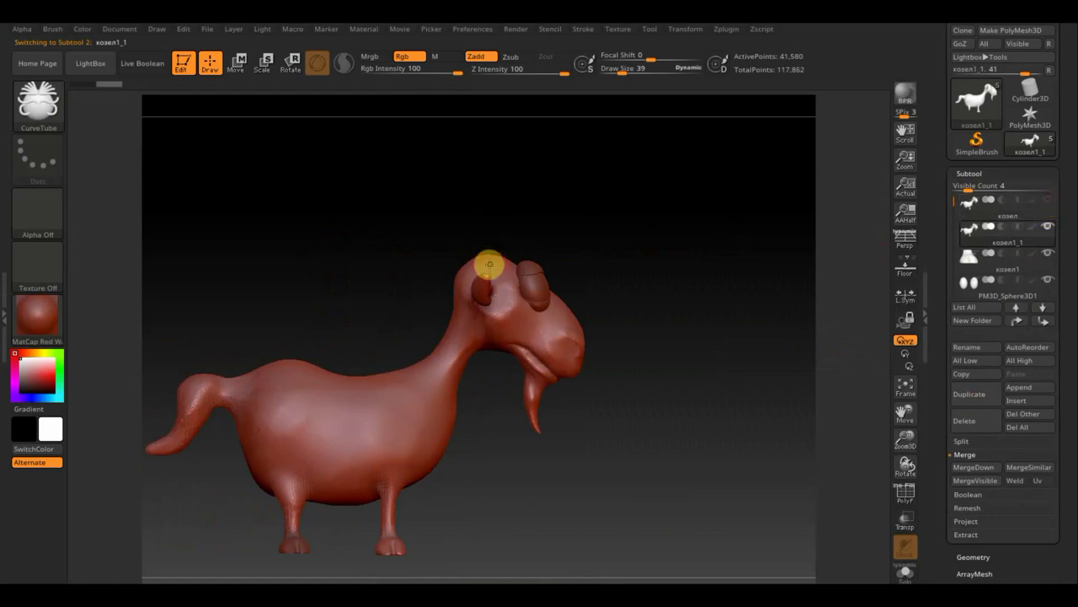
Draw a CurveTube curve rising up from the goat's head
mouse_move(487, 261)
left_mouse_down()
mouse_move(424, 206)
mouse_move(380, 200)
left_mouse_up()
mouse_move(629, 207)
left_mouse_down()
mouse_move(560, 265)
mouse_move(699, 294)
left_mouse_up()
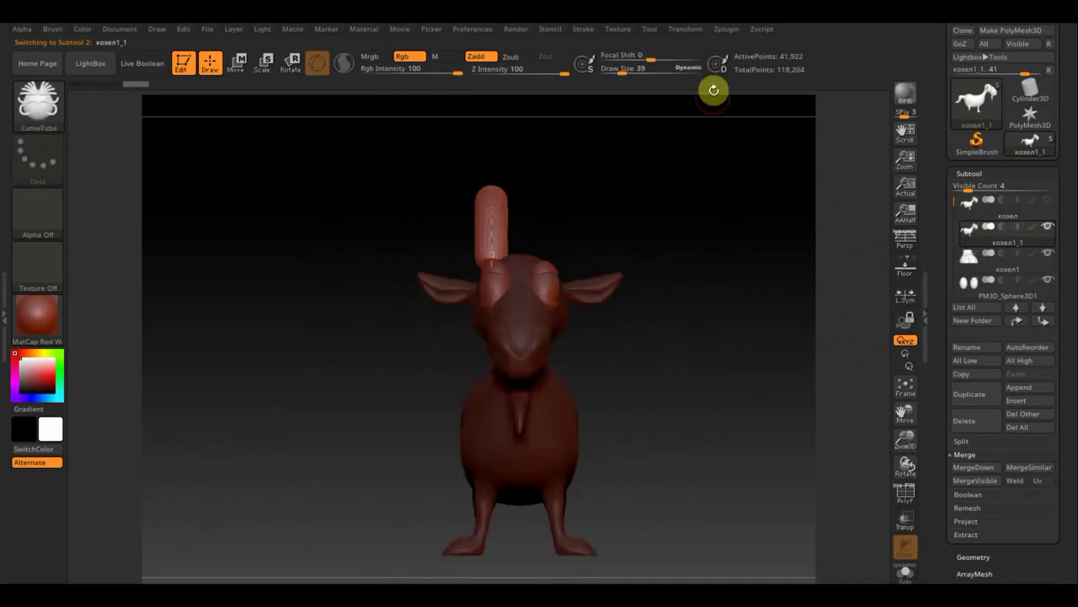
left_click(618, 72)
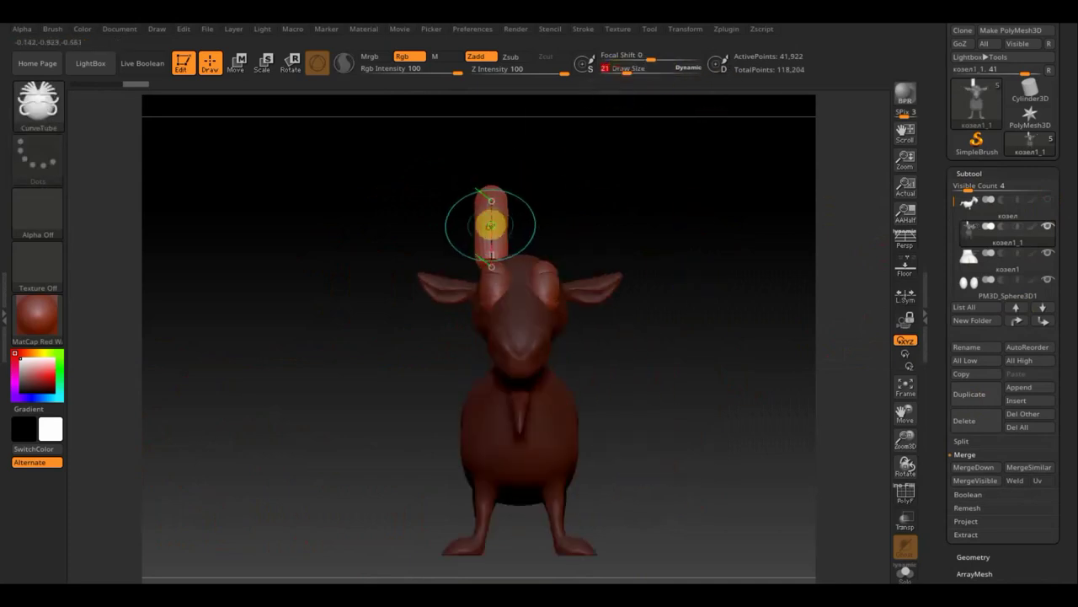
mouse_move(530, 219)
left_mouse_down()
mouse_move(624, 222)
mouse_move(602, 157)
left_mouse_up()
Rebuild the horn tube thicker, settling the Draw Size at 33
left_click(614, 69)
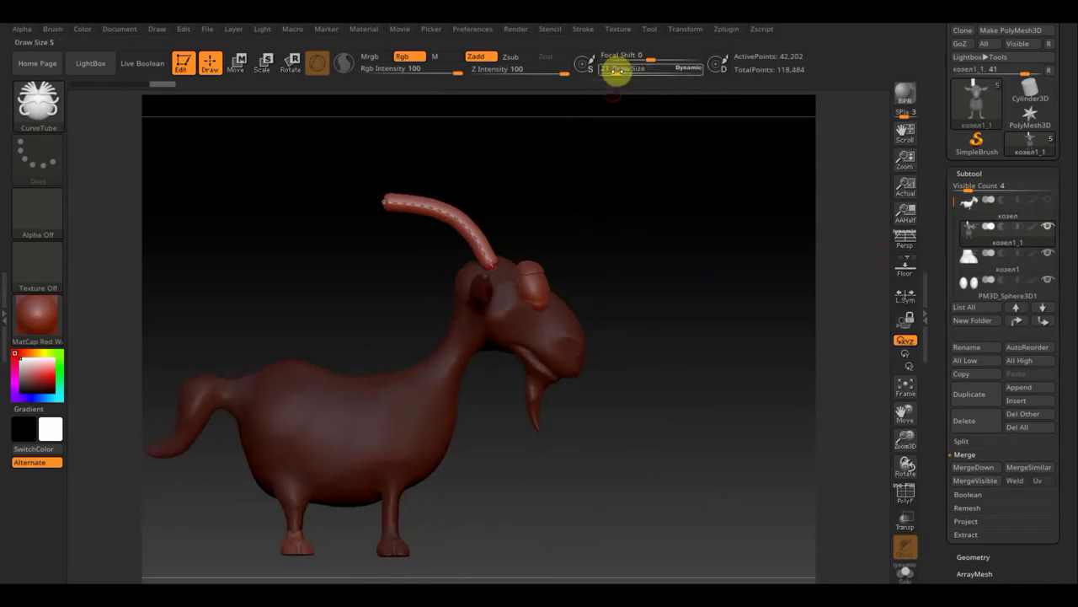
left_click_drag(620, 70, 627, 71)
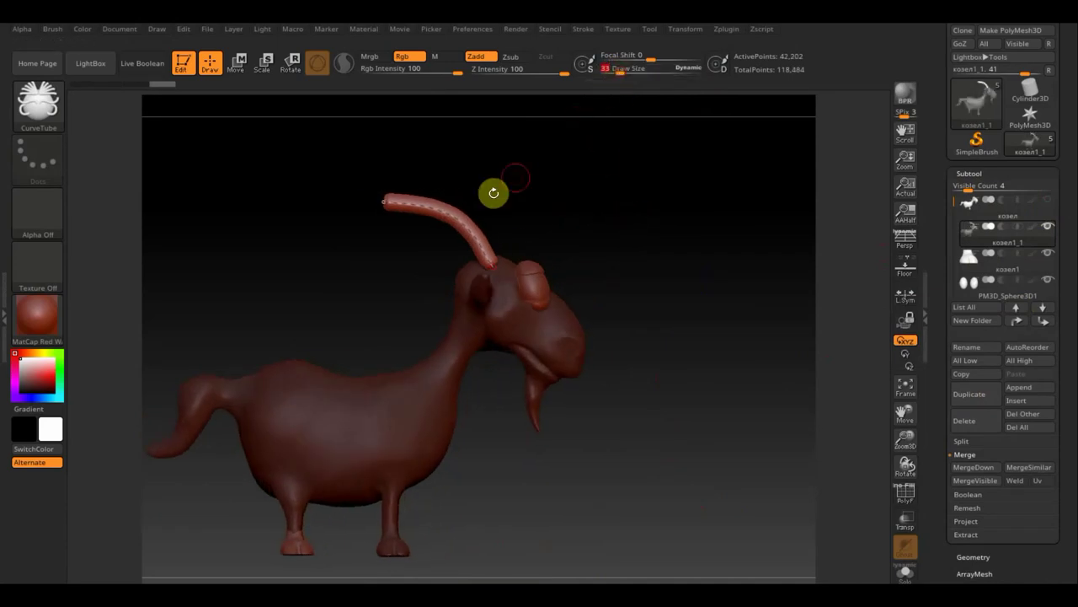
left_click(457, 222)
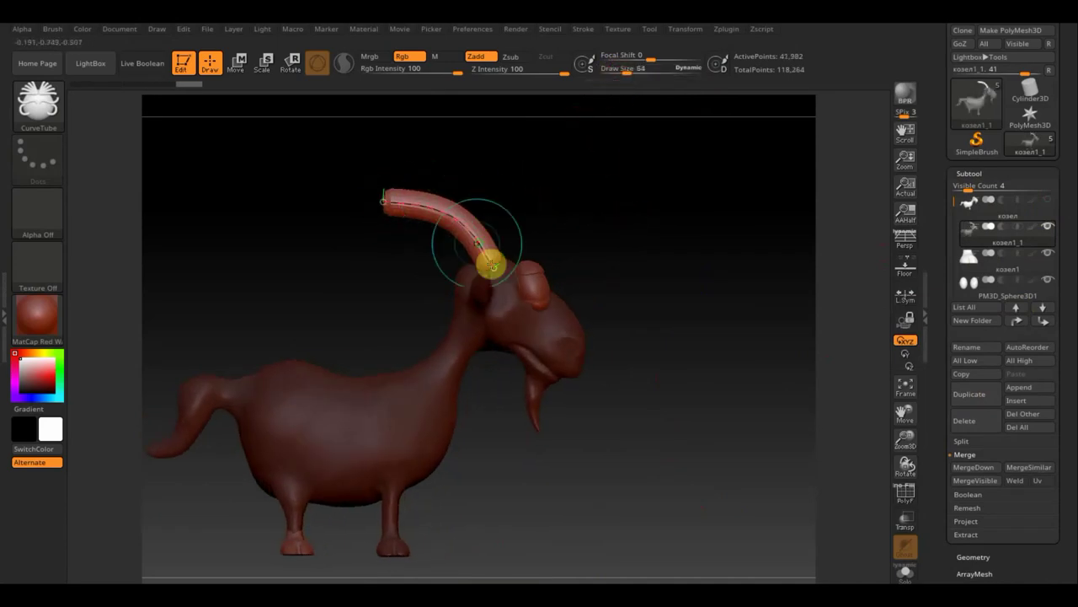
left_click_drag(627, 71, 620, 71)
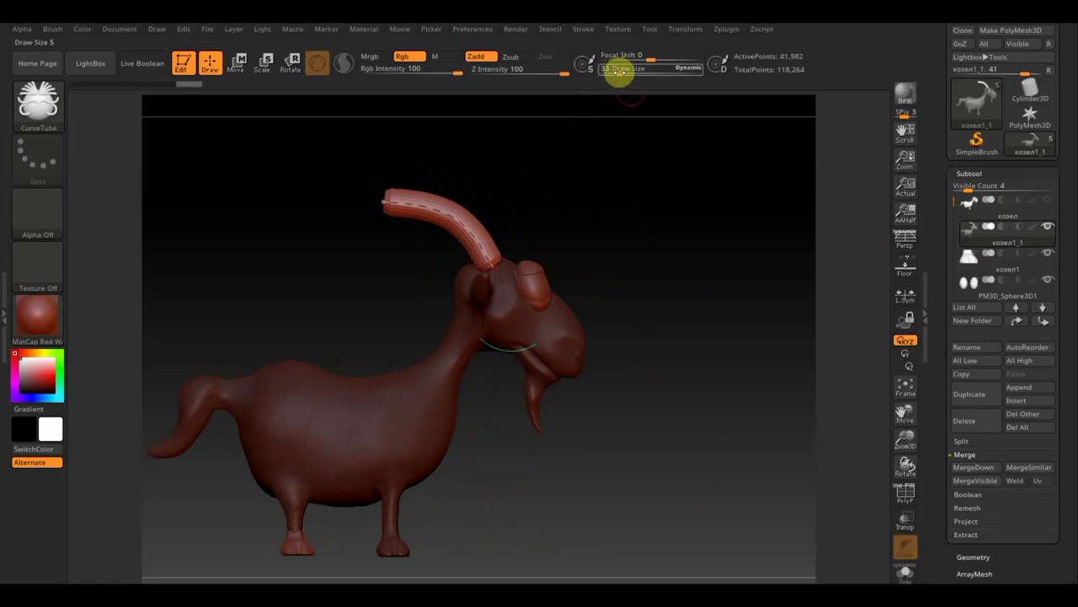
left_click(617, 68)
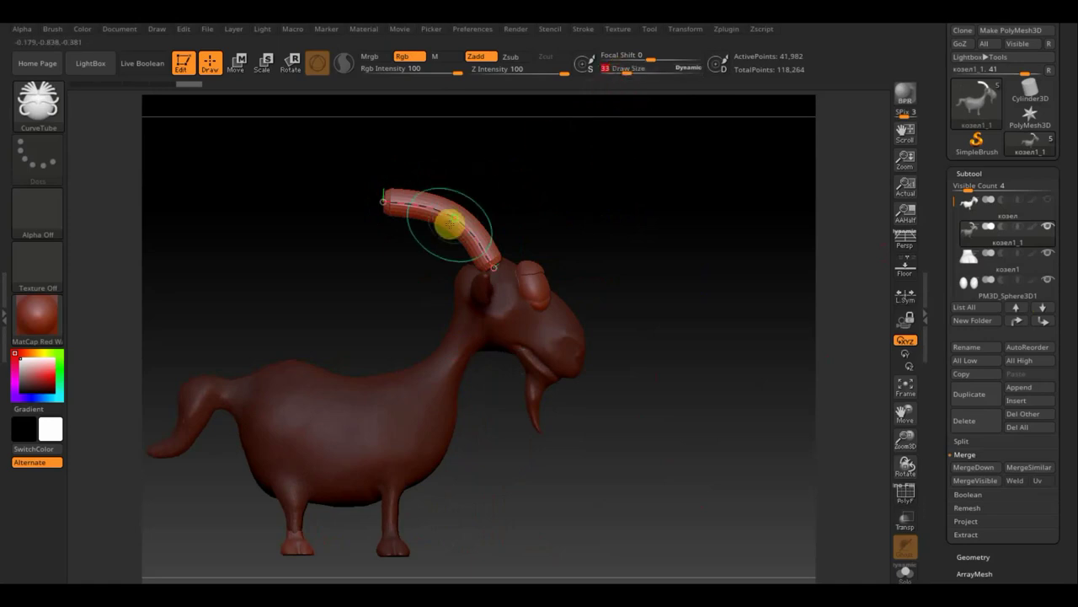
mouse_move(595, 217)
left_mouse_down()
mouse_move(519, 231)
mouse_move(597, 214)
mouse_move(592, 232)
left_mouse_up()
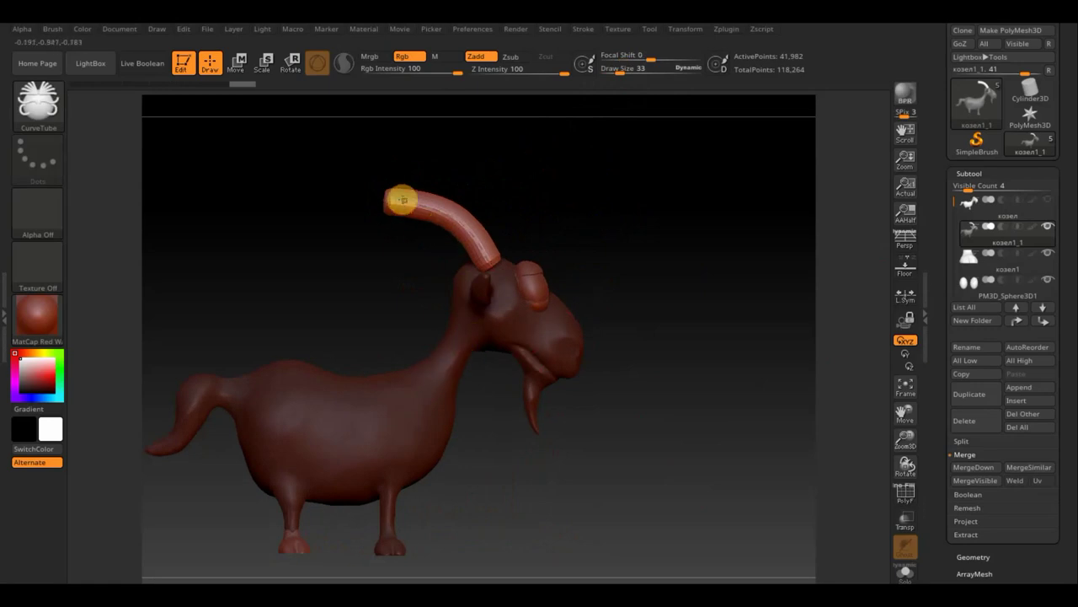
left_click(634, 68)
key("Return")
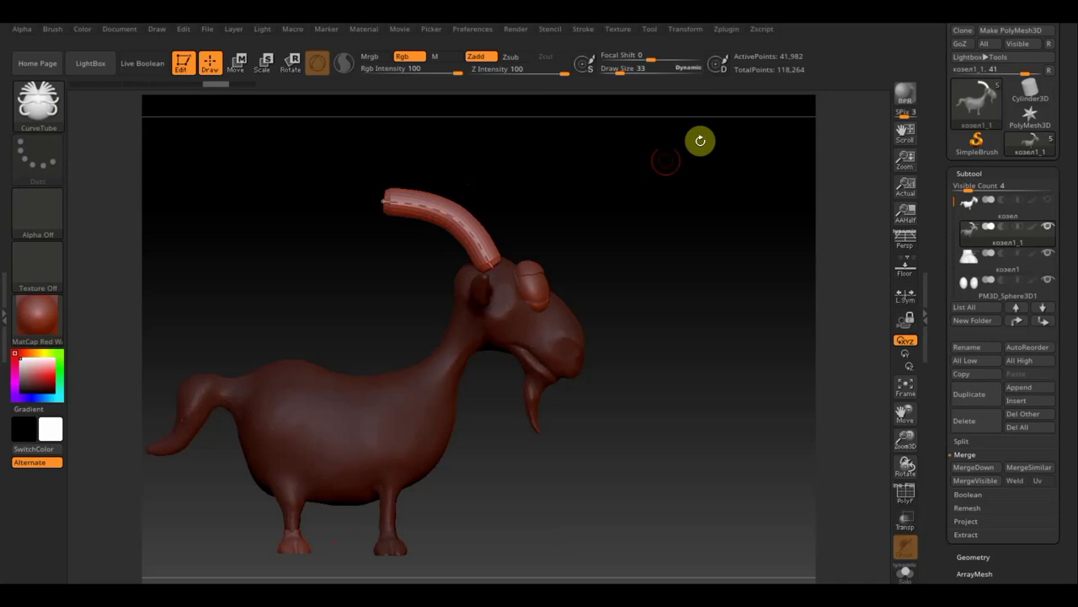
Browse the Stroke menu's Curve Functions, Curve Modifiers and Curve options
left_click(589, 31)
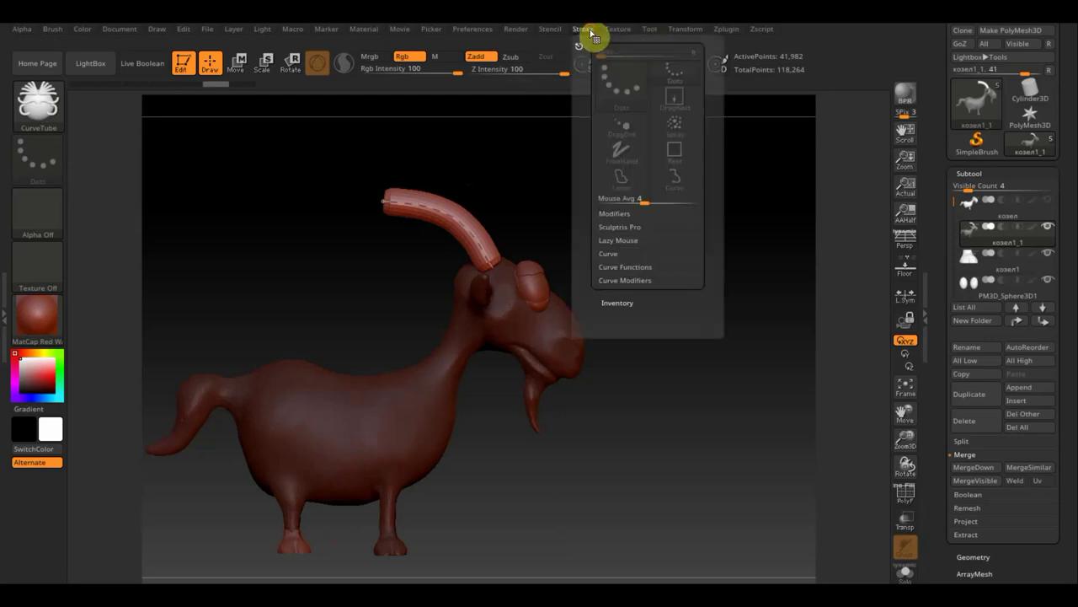
left_click(623, 266)
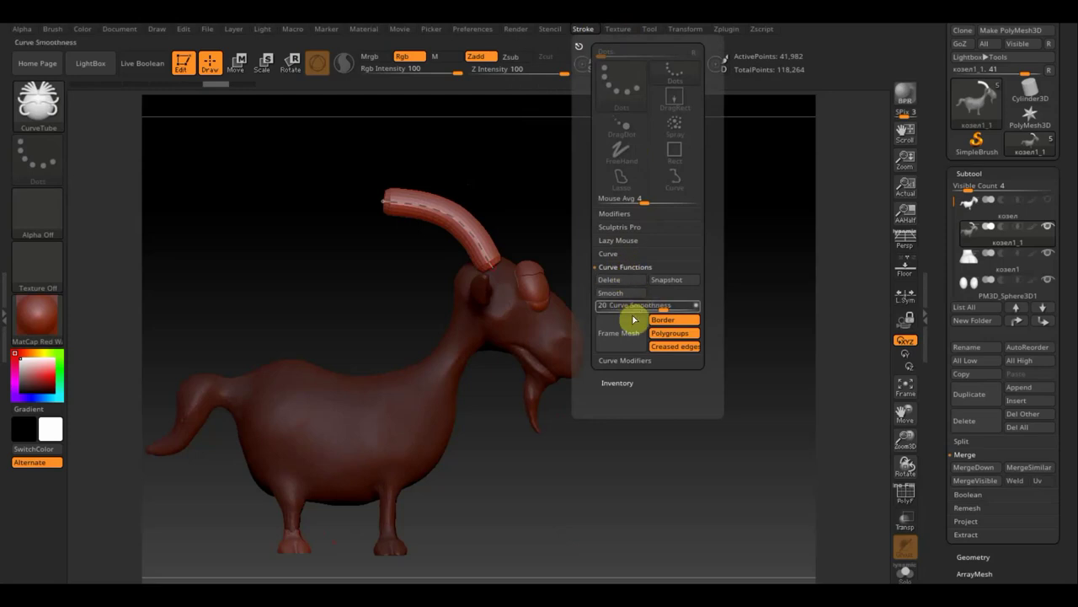
left_click(621, 360)
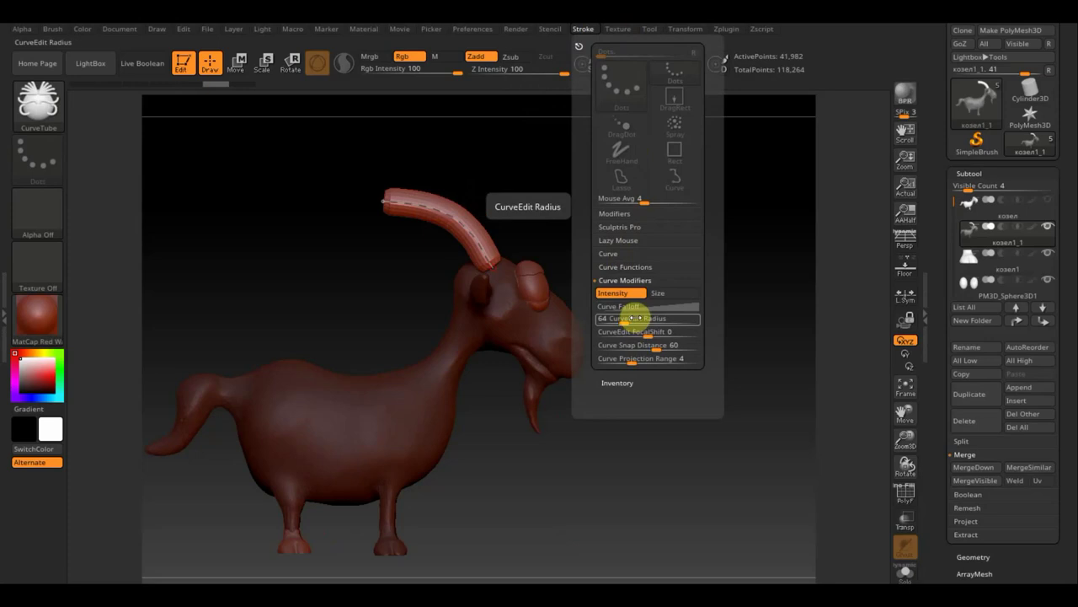
left_click(628, 268)
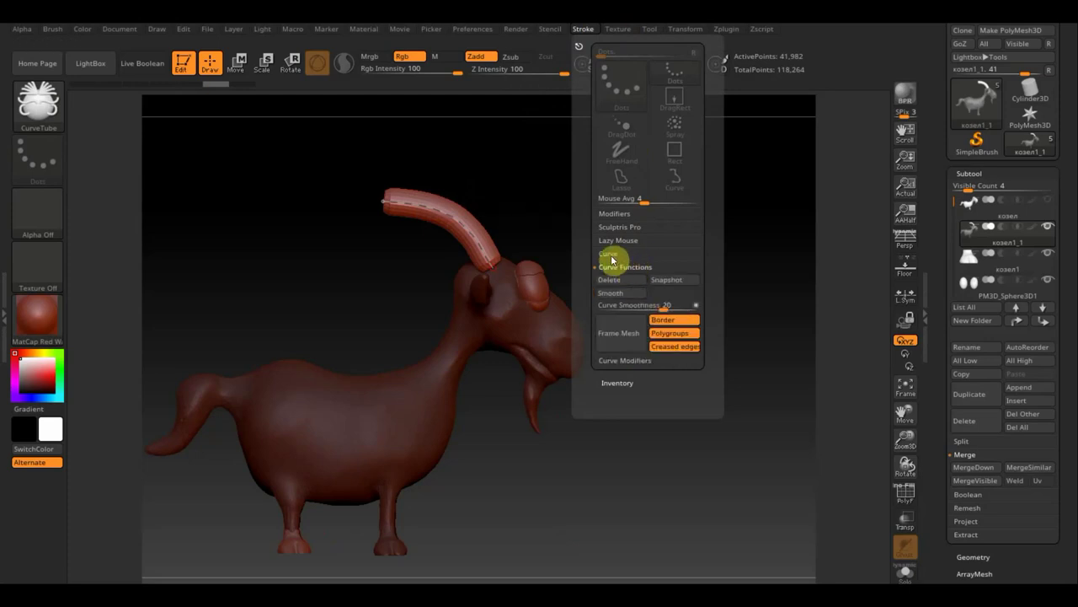
left_click(612, 256)
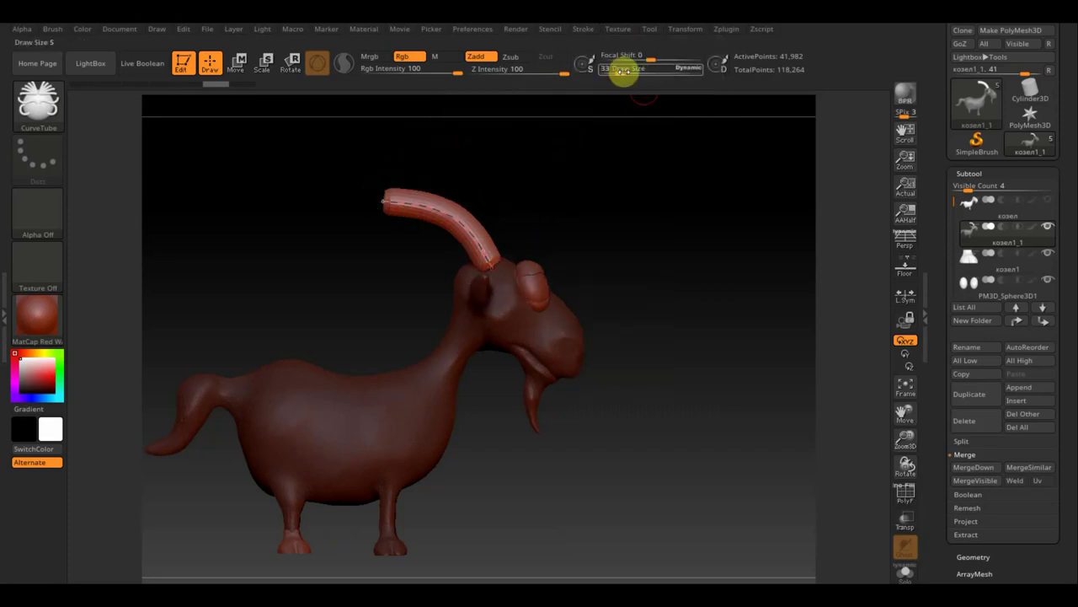
left_click_drag(621, 69, 626, 73)
Reshape the Curve Falloff graph to slope from high on the left to low on the right
left_click(583, 30)
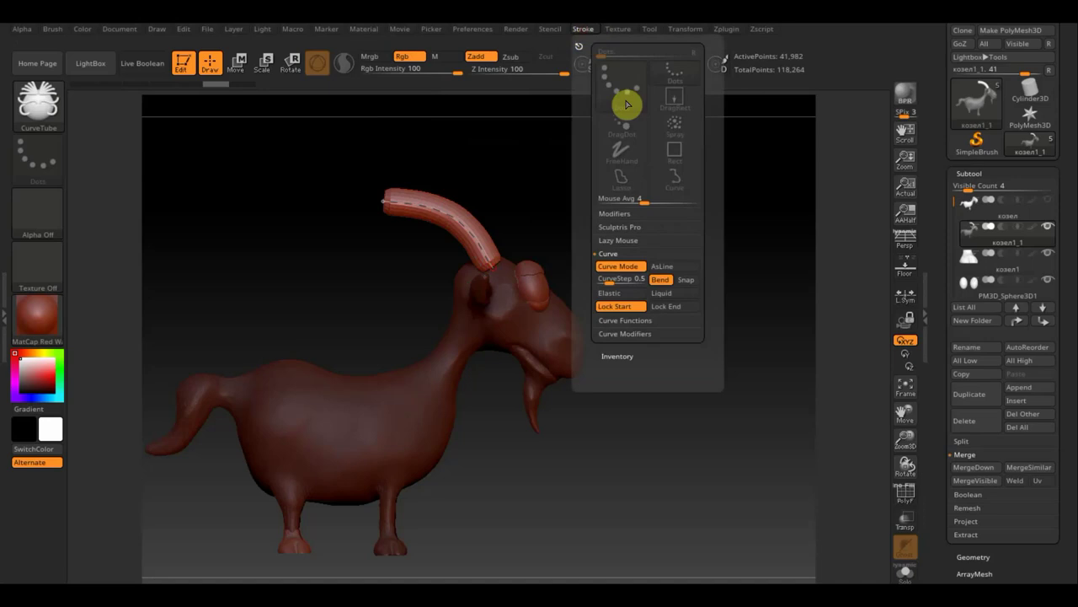
left_click(626, 333)
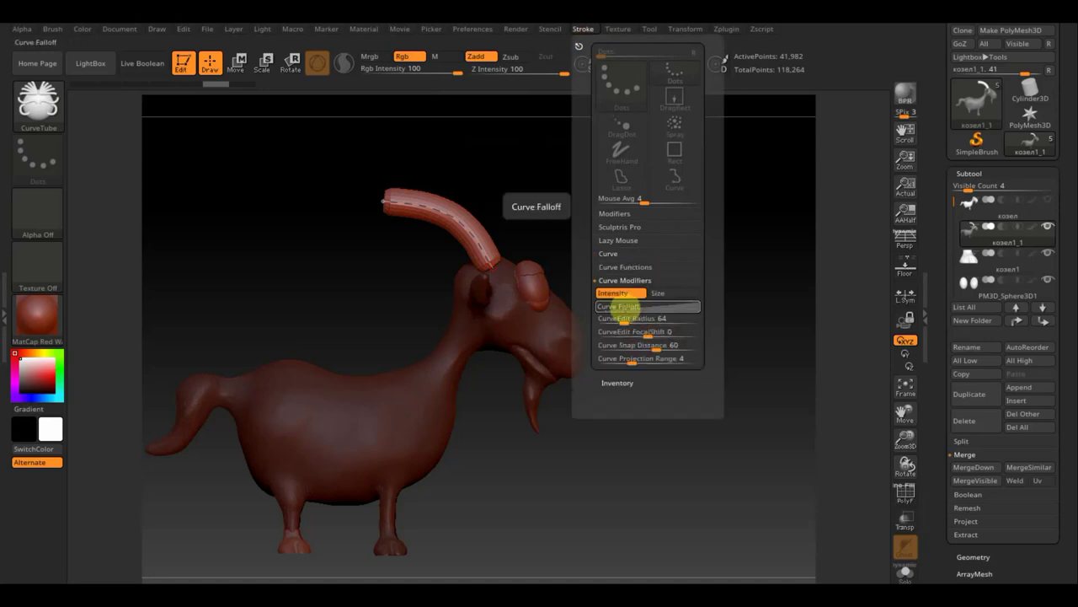
left_click(621, 305)
left_click_drag(596, 398, 596, 369)
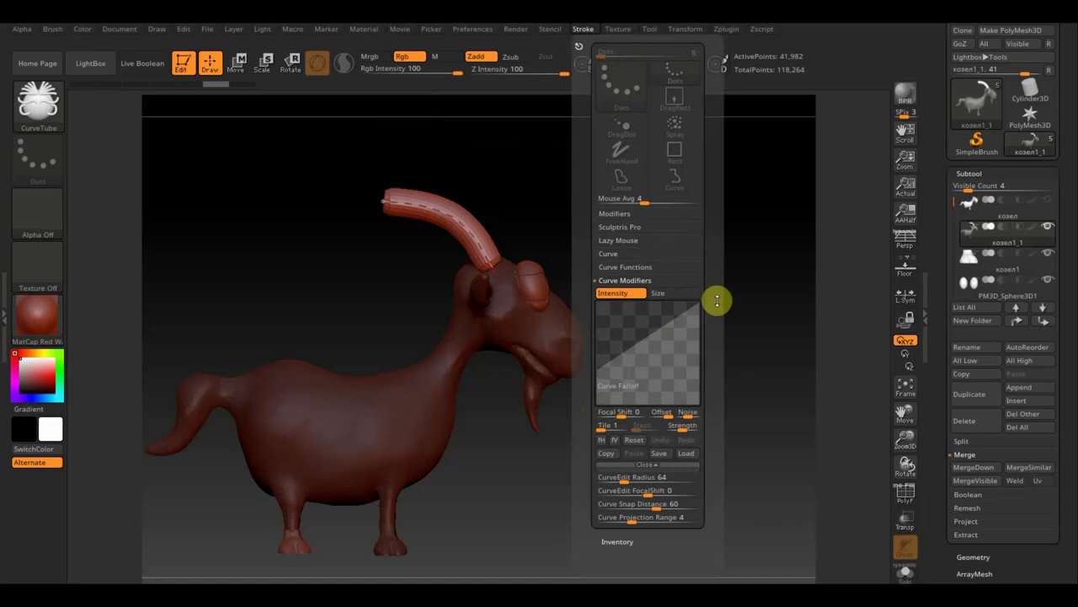
mouse_move(700, 301)
left_mouse_down()
mouse_move(689, 399)
mouse_move(699, 393)
left_mouse_up()
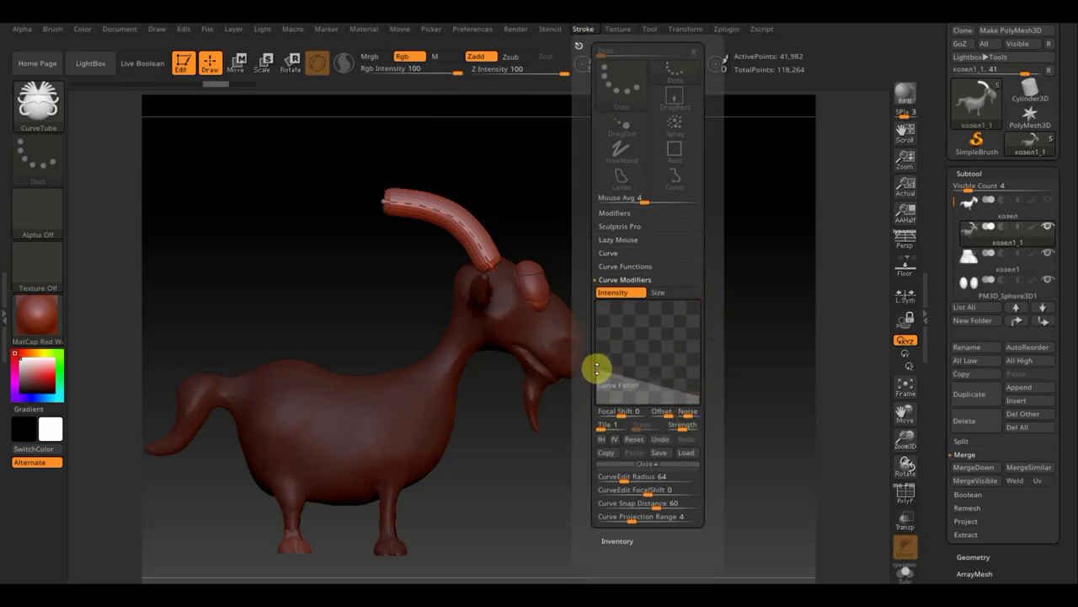
left_click_drag(597, 365, 606, 310)
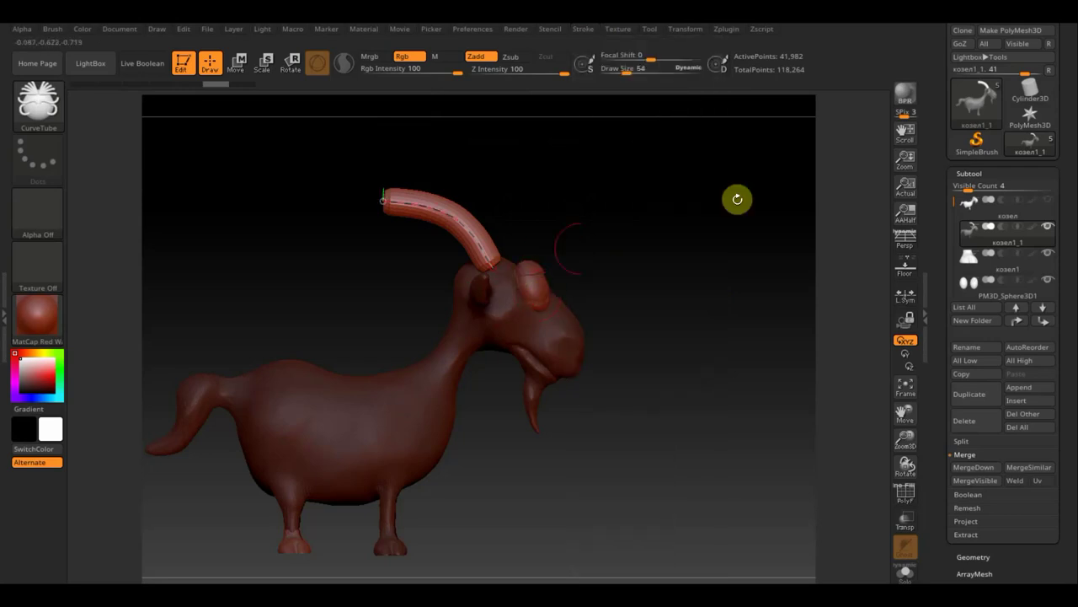
Reapply the horn along its curve so it takes on the new thickness falloff
mouse_move(736, 197)
left_mouse_down()
mouse_move(647, 257)
mouse_move(489, 243)
left_mouse_up()
left_click(424, 248)
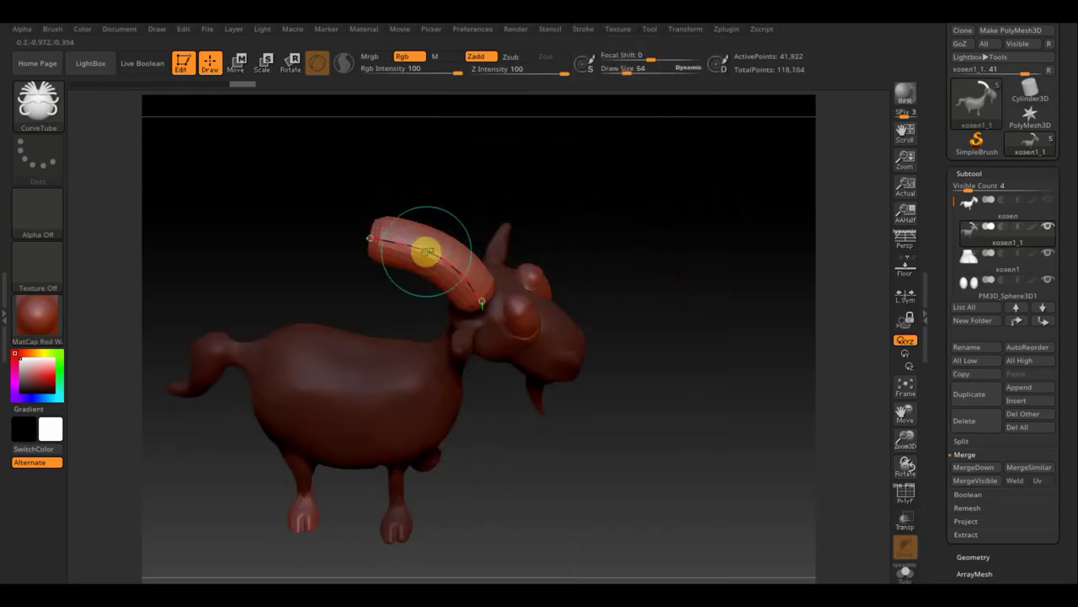
left_click_drag(623, 278, 642, 212)
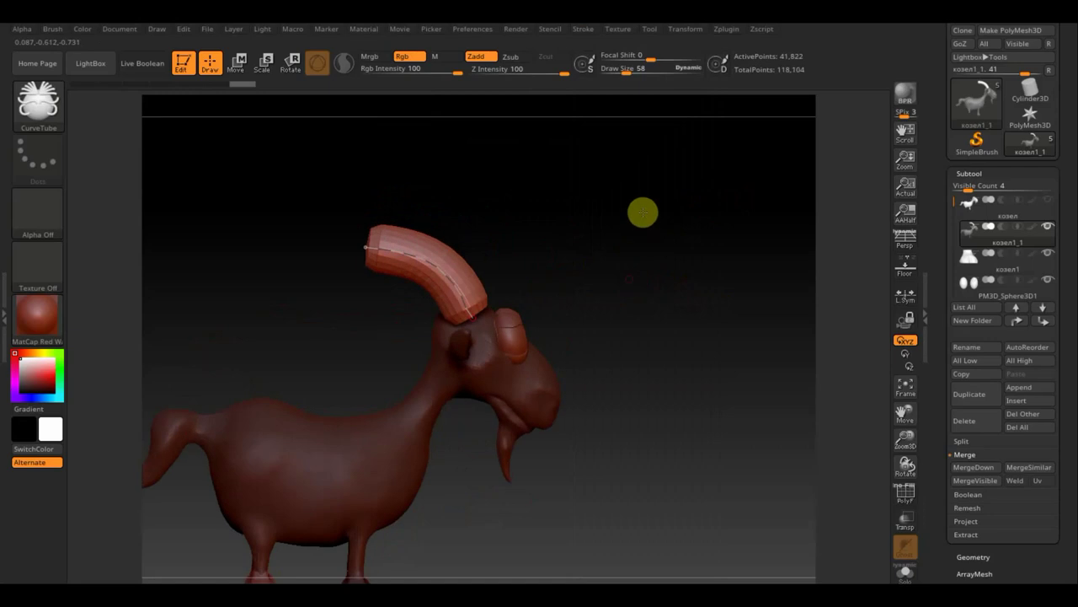
left_click(642, 218)
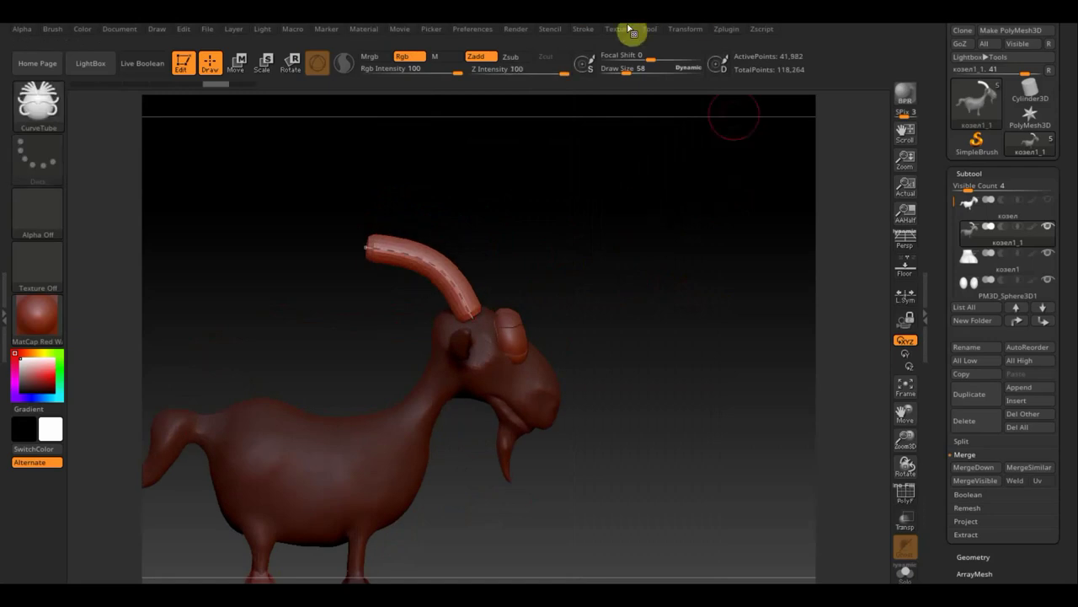
Set Curve Modifiers Focal Shift to 66, widen the CurveEdit Radius, and apply Frame Mesh
left_click(581, 30)
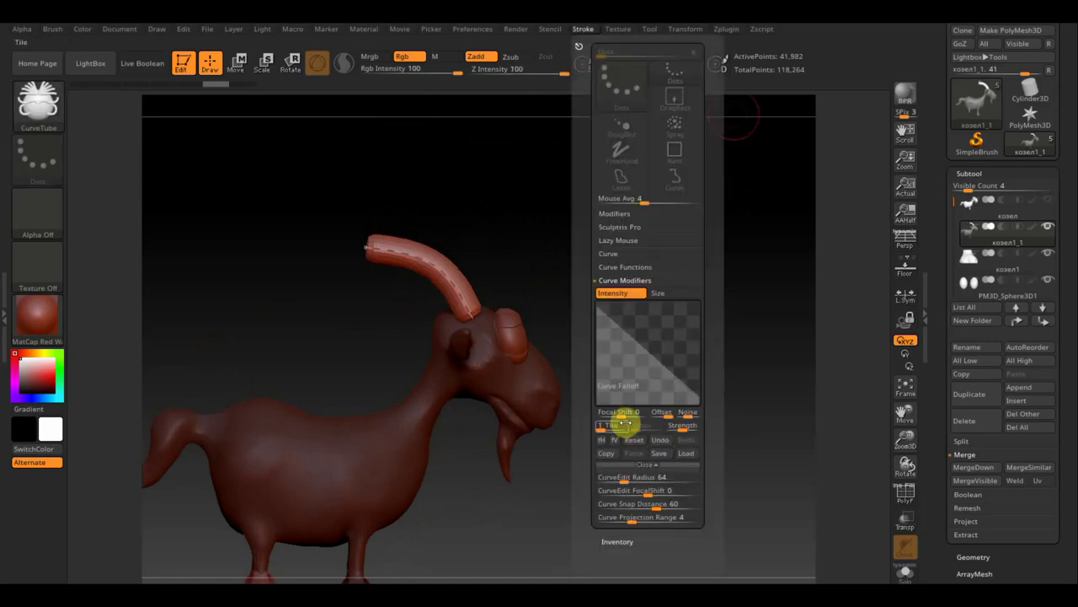
left_click_drag(600, 428, 600, 428)
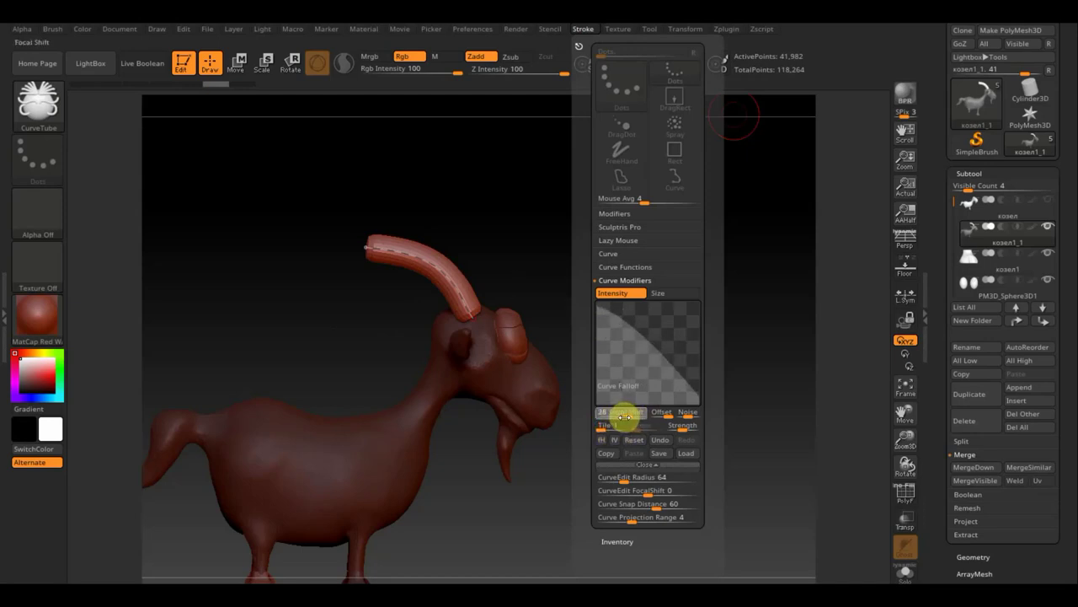
left_click_drag(622, 416, 639, 419)
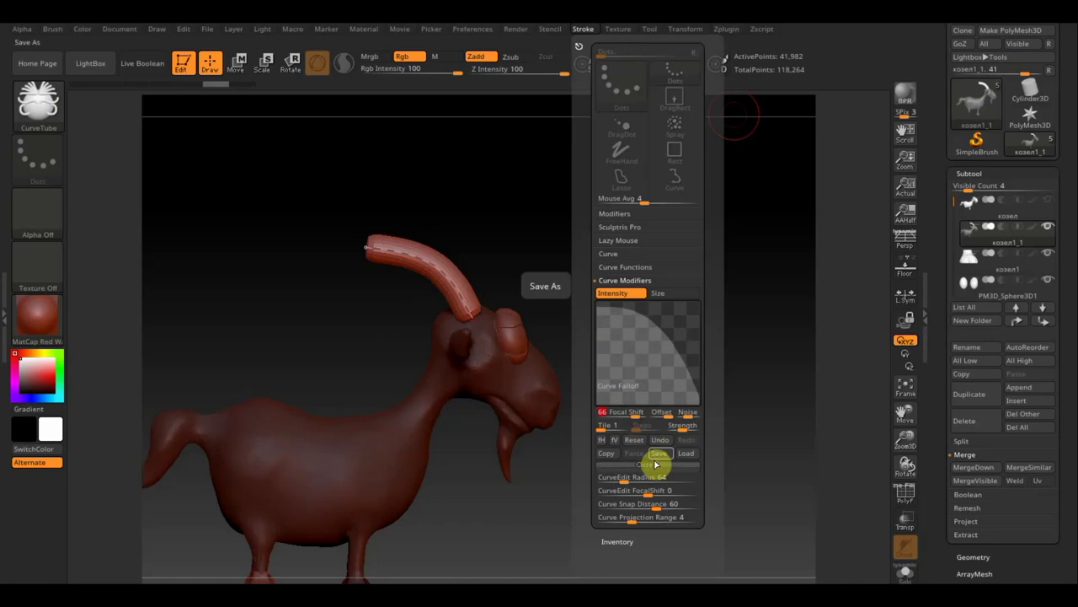
left_click_drag(621, 478, 627, 480)
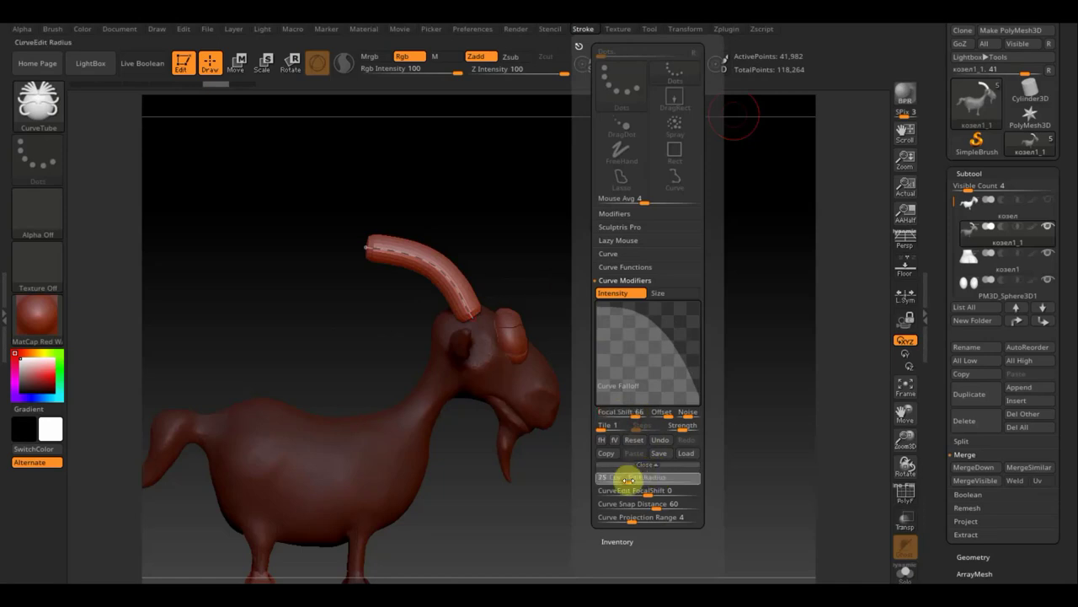
left_click(628, 267)
left_click(631, 333)
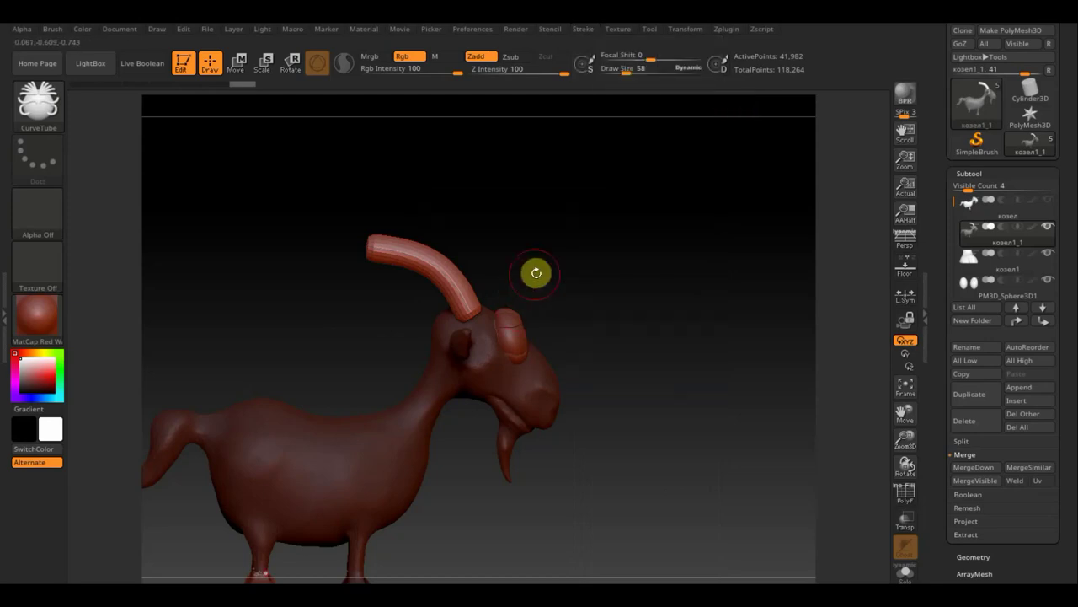
Shift-smooth the horn tip to soften and slightly shorten it, checking from several angles
mouse_move(534, 272)
left_mouse_down()
mouse_move(481, 289)
mouse_move(529, 291)
mouse_move(537, 272)
left_mouse_up()
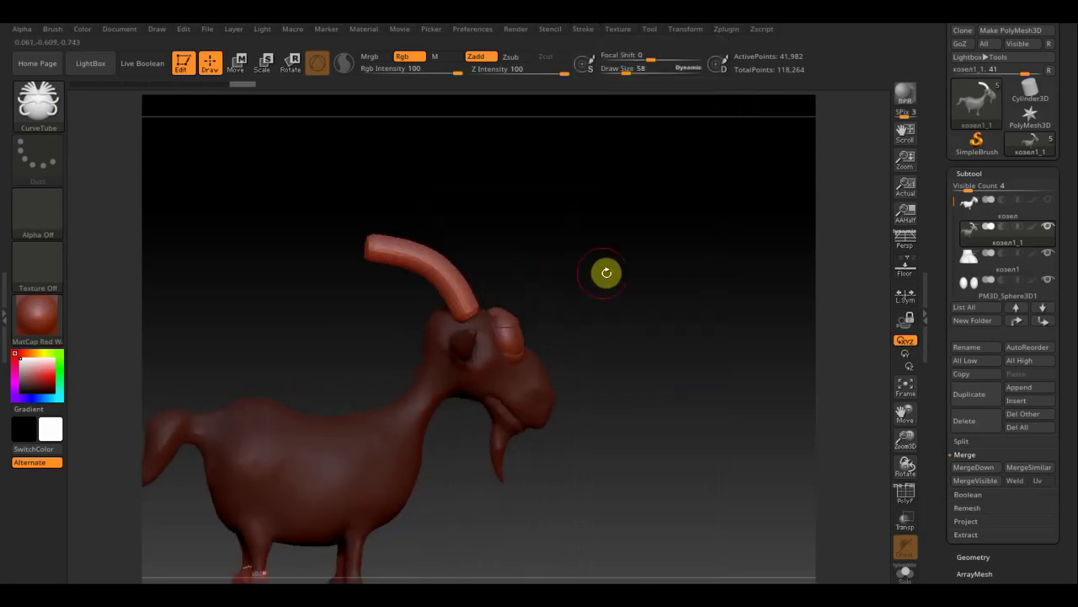
left_click_drag(607, 272, 596, 277)
left_click_drag(374, 251, 418, 257, "shift")
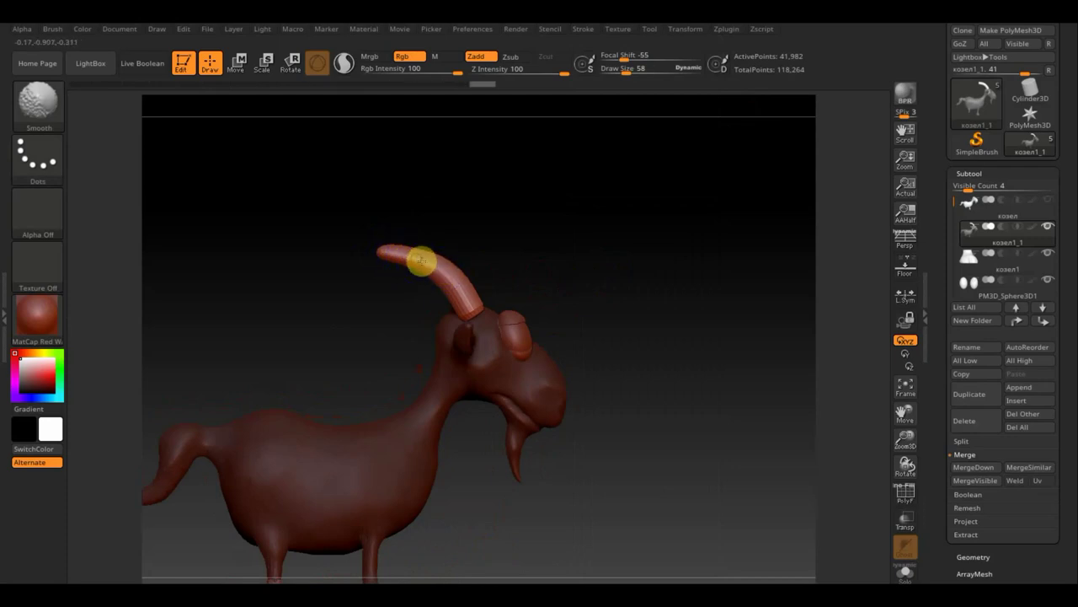
mouse_move(452, 272)
right_mouse_down()
mouse_move(494, 306)
mouse_move(493, 397)
mouse_move(422, 241)
right_mouse_up()
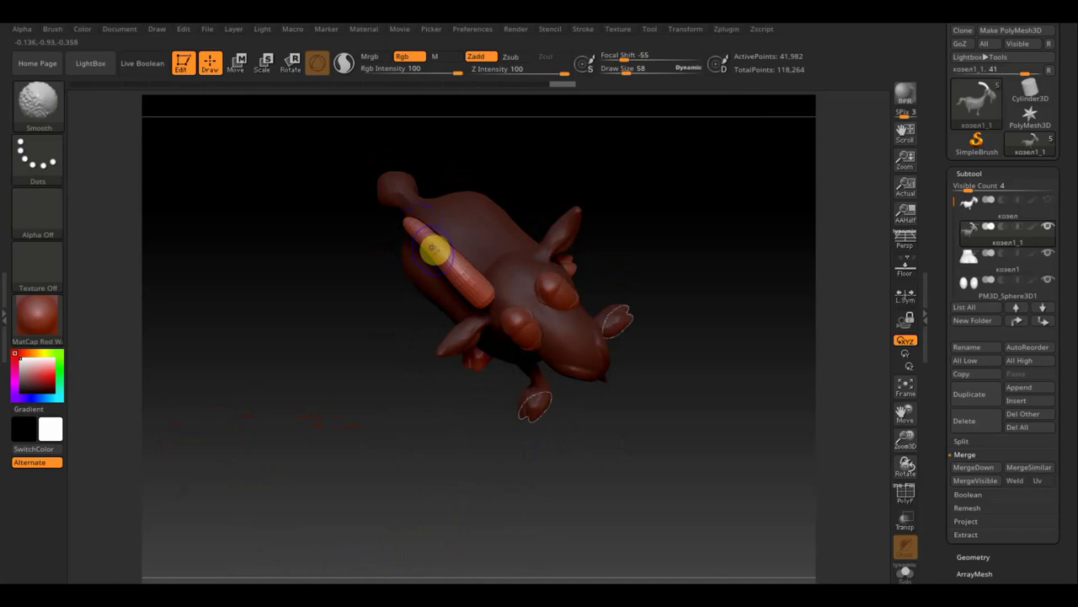
mouse_move(690, 270)
right_mouse_down()
mouse_move(685, 202)
mouse_move(652, 160)
right_mouse_up()
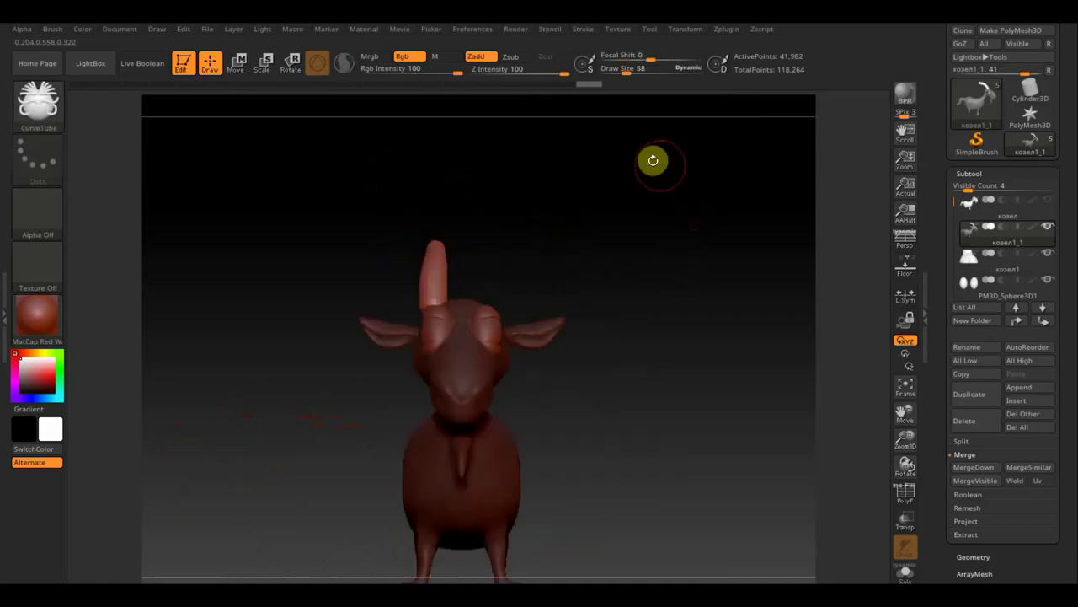
right_click_drag(631, 243, 630, 257)
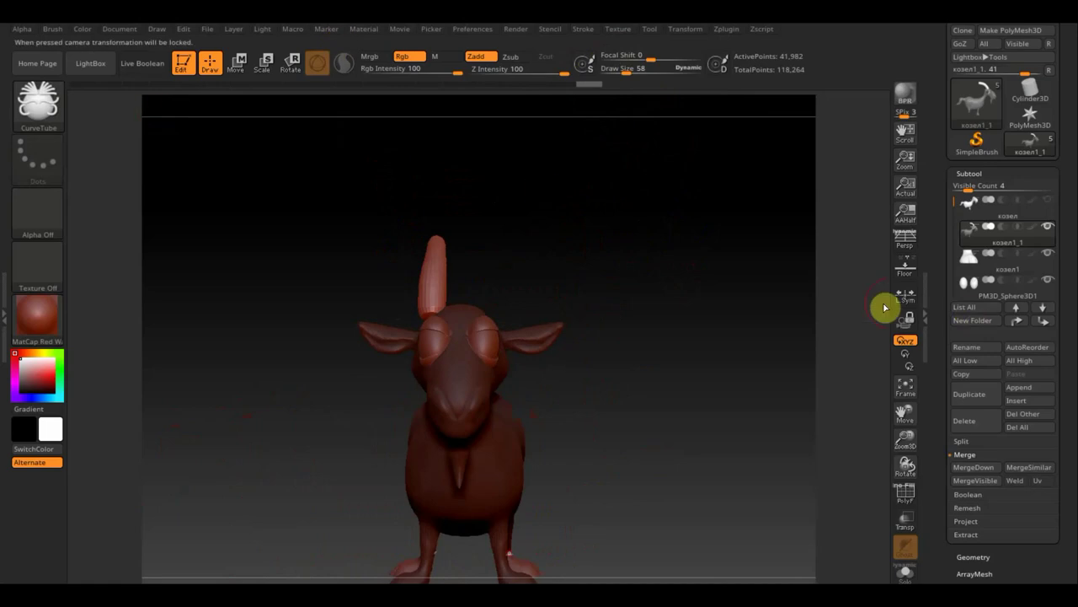
Try DynaMeshing the goat from Tool > Geometry
left_click(988, 552)
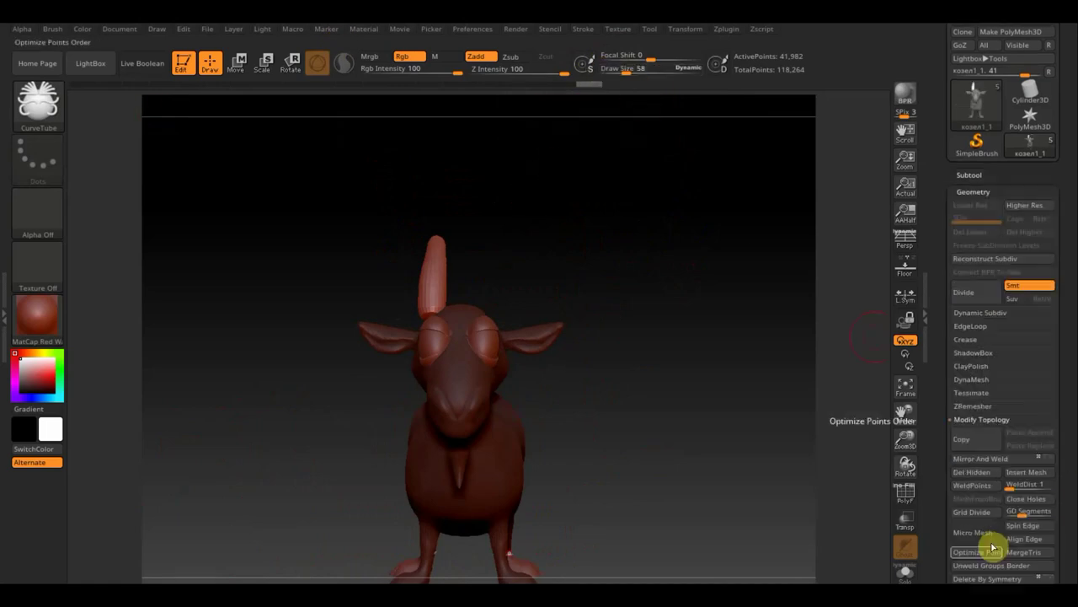
left_click(973, 397)
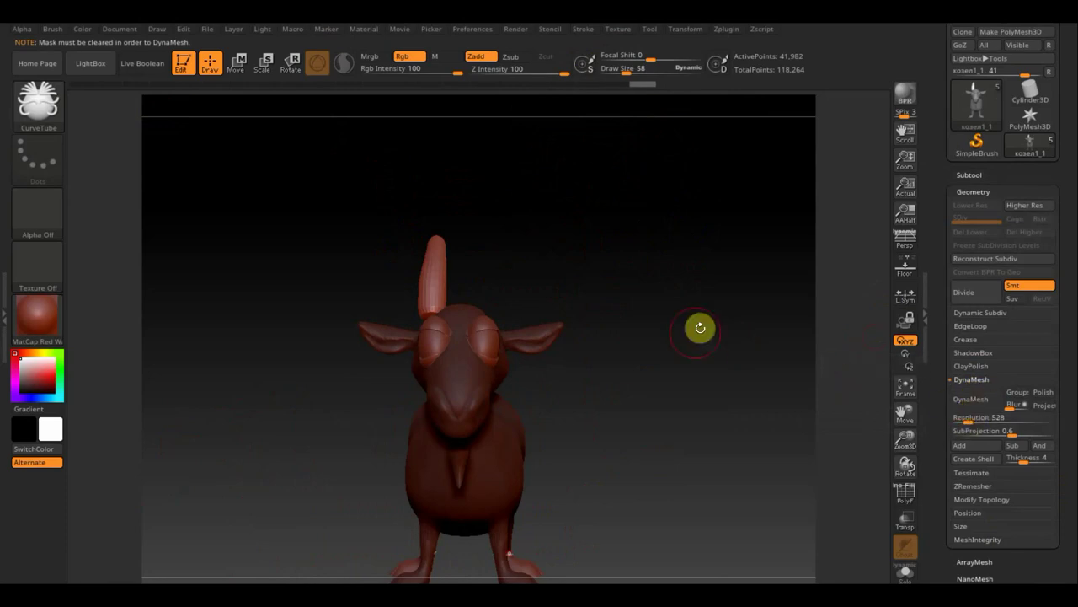
left_click_drag(654, 286, 713, 284)
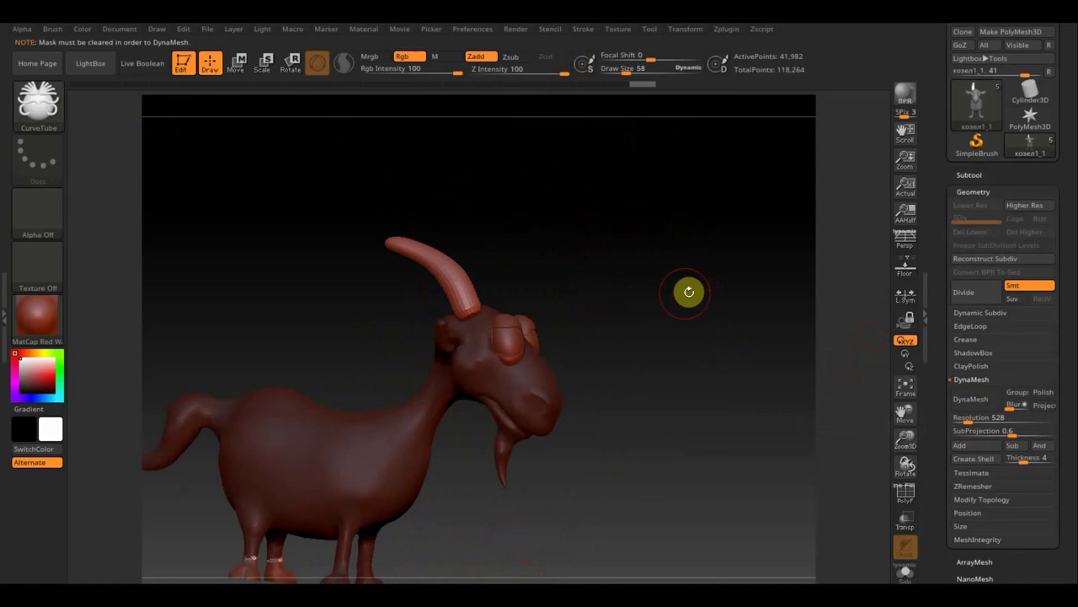
Switch to the Move Topological brush and reshape the horn, resizing the brush to 62
left_click(38, 101)
left_click(321, 118)
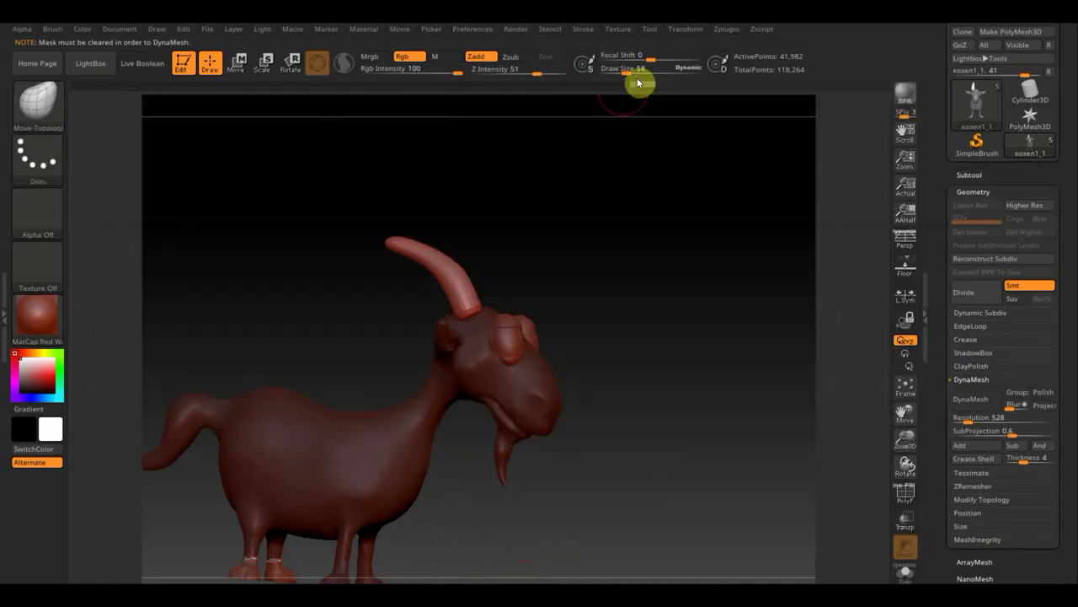
left_click_drag(627, 71, 638, 67)
left_click_drag(615, 210, 435, 277)
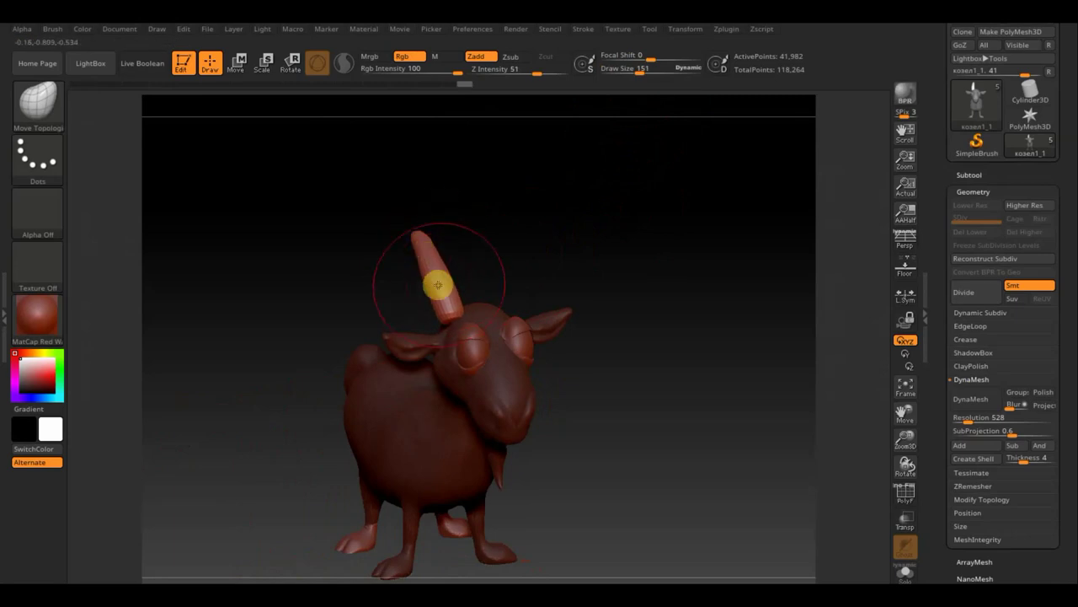
left_click_drag(645, 68, 626, 90)
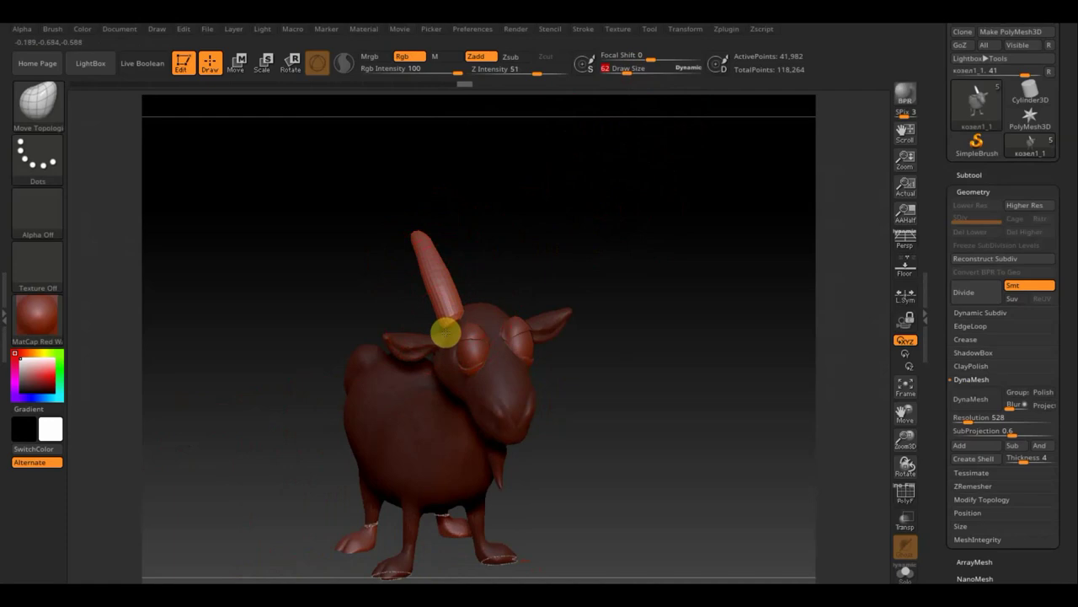
Shift-smooth the horn surface from front, top and side views with a larger brush
left_click_drag(513, 267, 620, 241)
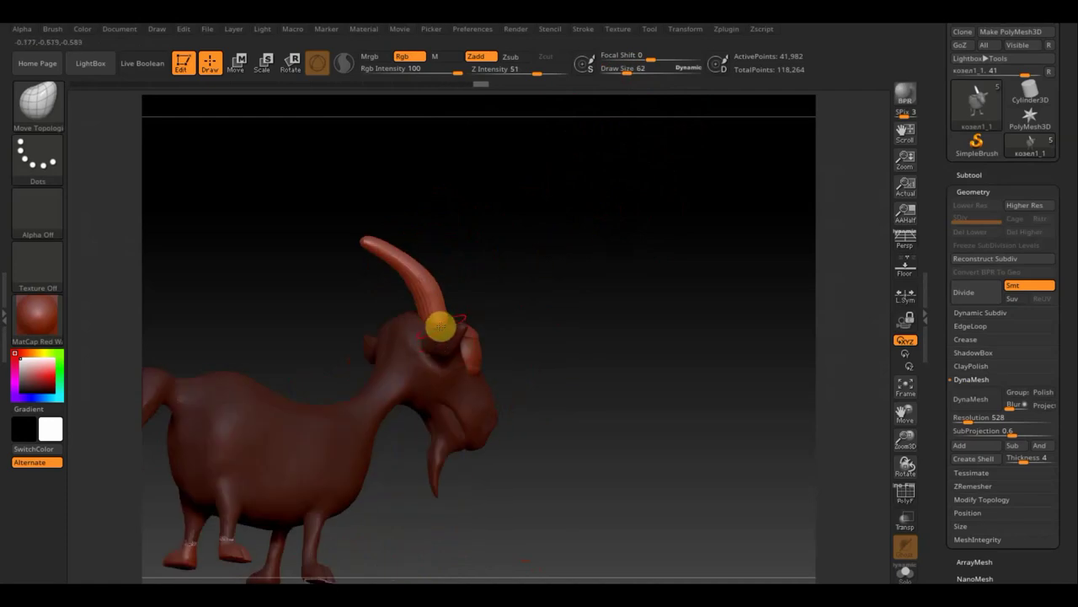
mouse_move(433, 337)
left_mouse_down()
mouse_move(486, 298)
mouse_move(455, 315)
left_mouse_up()
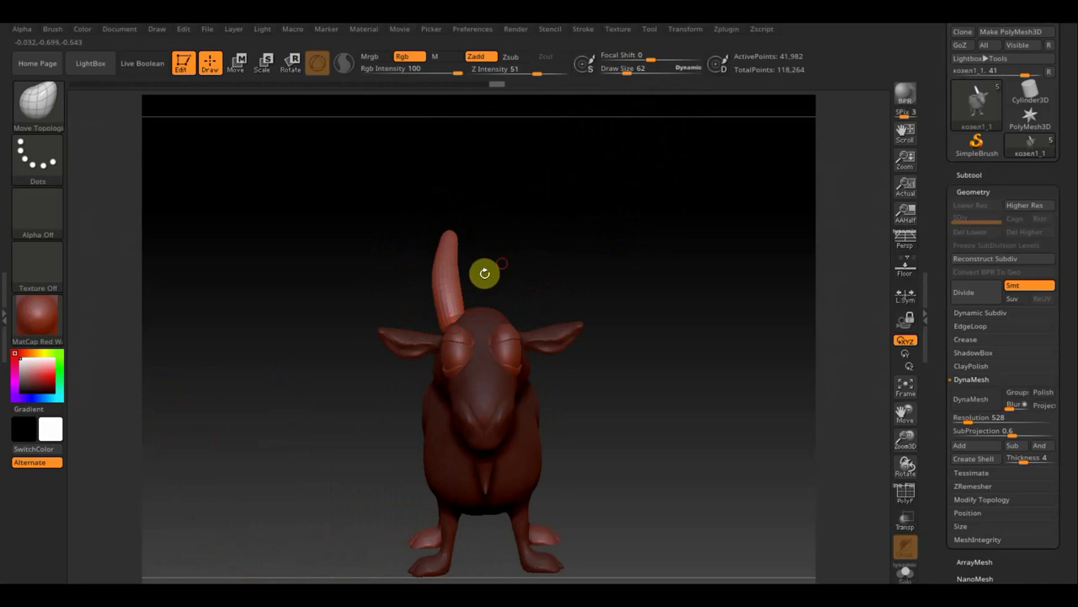
mouse_move(484, 272)
left_mouse_down()
mouse_move(455, 278)
mouse_move(501, 249)
left_mouse_up()
key("shift")
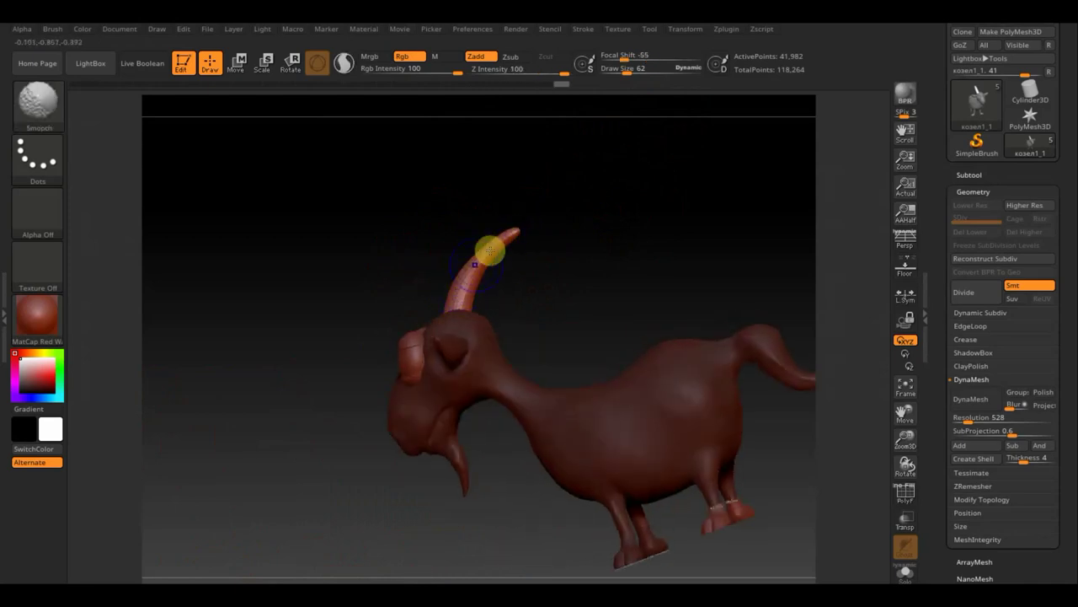
mouse_move(551, 252)
left_mouse_down()
mouse_move(621, 265)
mouse_move(618, 309)
mouse_move(671, 282)
mouse_move(643, 203)
mouse_move(655, 164)
mouse_move(584, 154)
left_mouse_up()
key("shift")
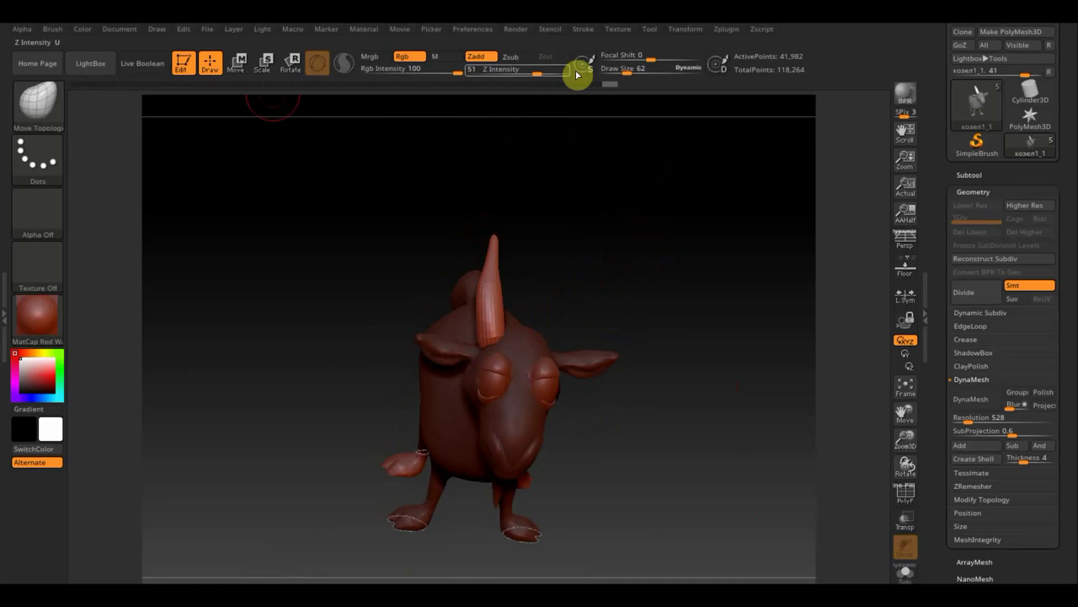
left_click_drag(630, 72, 633, 72)
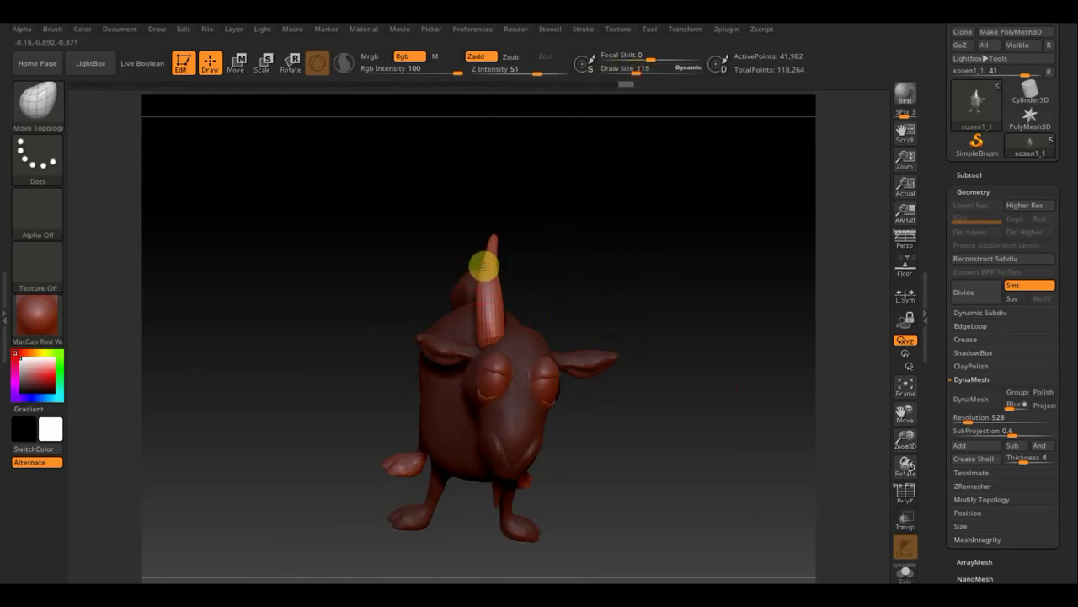
mouse_move(494, 227)
left_mouse_down()
mouse_move(559, 257)
mouse_move(650, 233)
mouse_move(561, 260)
left_mouse_up()
key("shift")
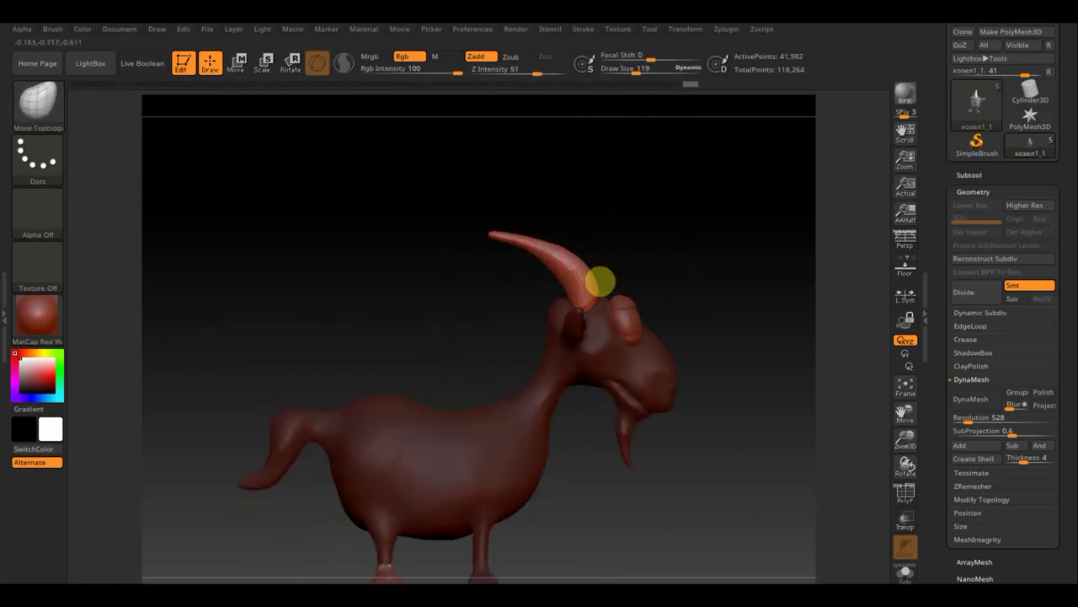
Pull the horn base up and back, inspecting it from several angles
left_click_drag(601, 282, 553, 253)
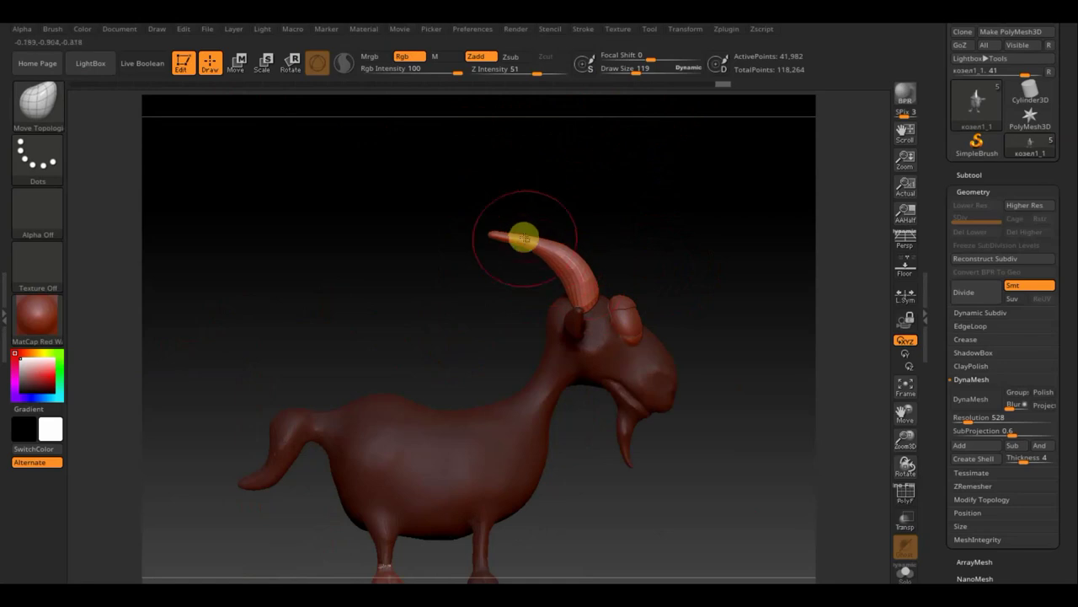
left_click_drag(582, 224, 551, 236, "shift")
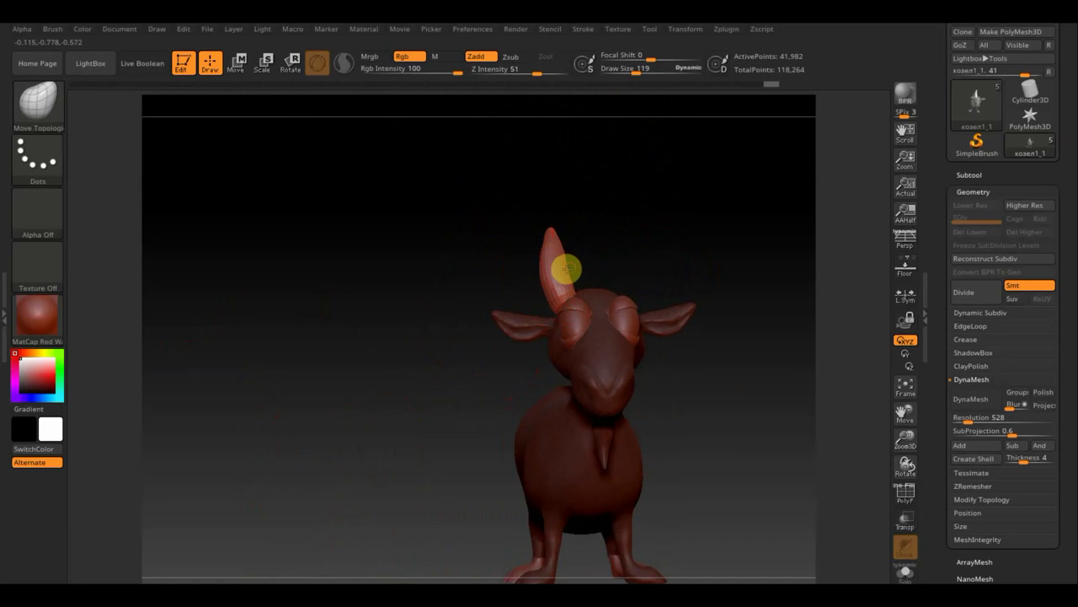
left_click_drag(624, 253, 570, 258)
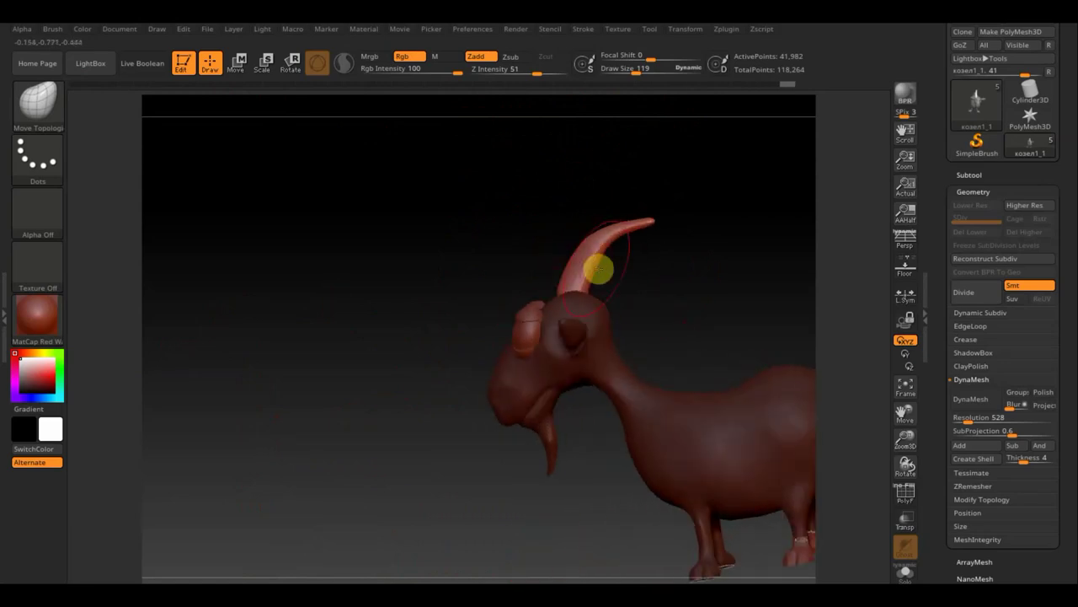
left_click_drag(696, 280, 606, 284)
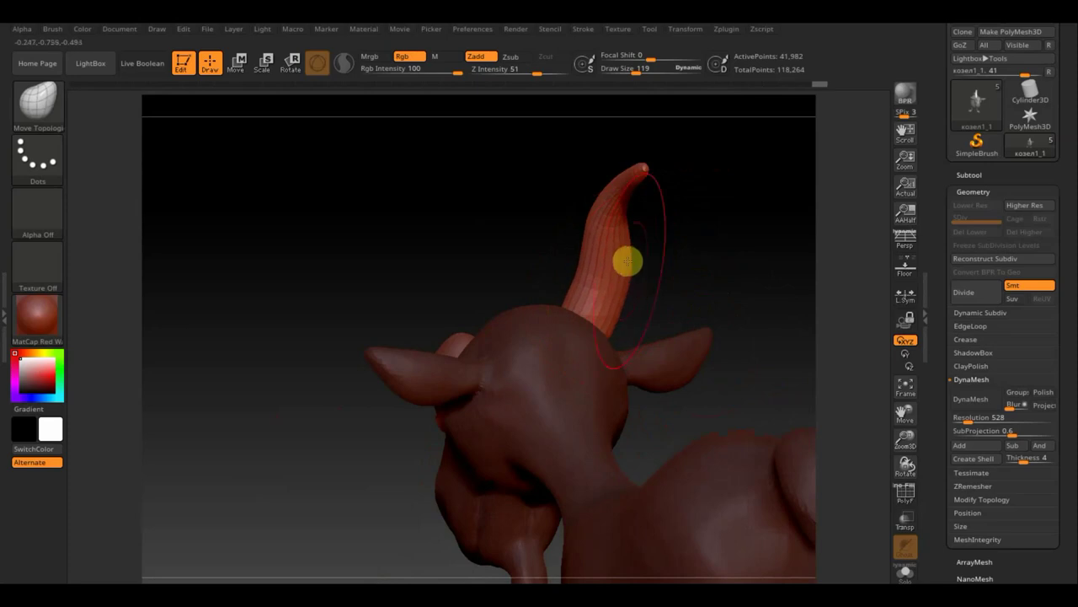
mouse_move(394, 220)
left_mouse_down()
mouse_move(410, 267)
mouse_move(385, 361)
mouse_move(407, 387)
left_mouse_up()
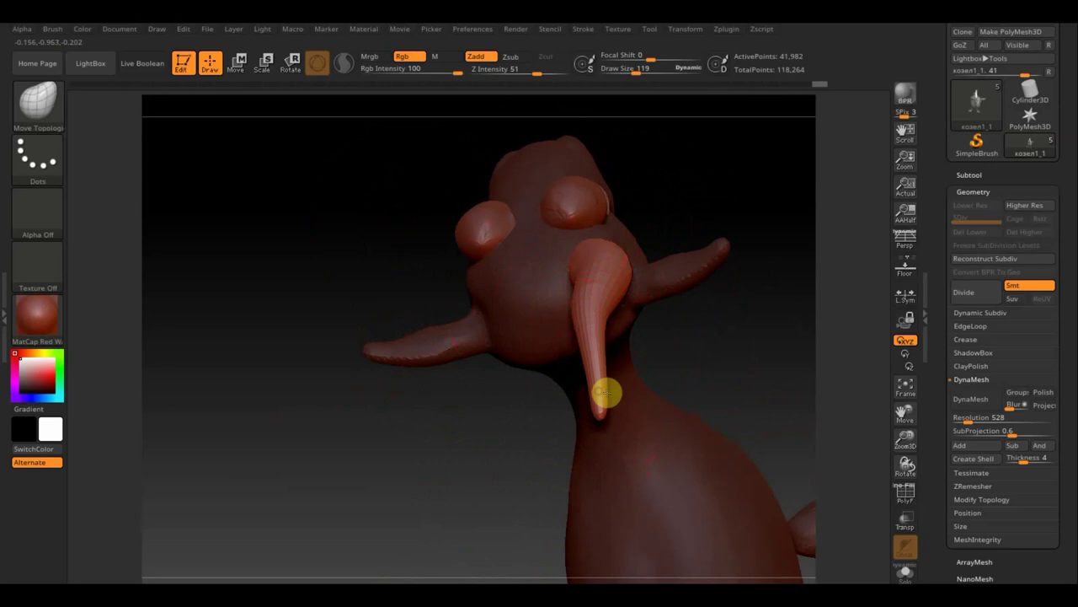
mouse_move(390, 233)
left_mouse_down()
mouse_move(396, 274)
mouse_move(436, 250)
left_mouse_up()
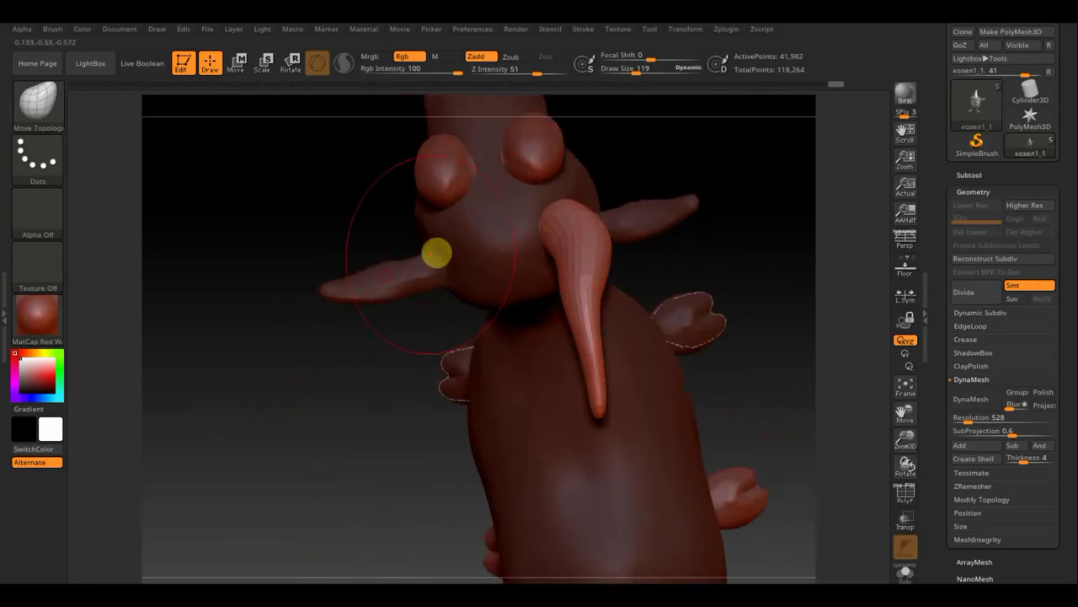
mouse_move(752, 373)
left_mouse_down()
mouse_move(751, 265)
mouse_move(689, 311)
mouse_move(674, 210)
left_mouse_up()
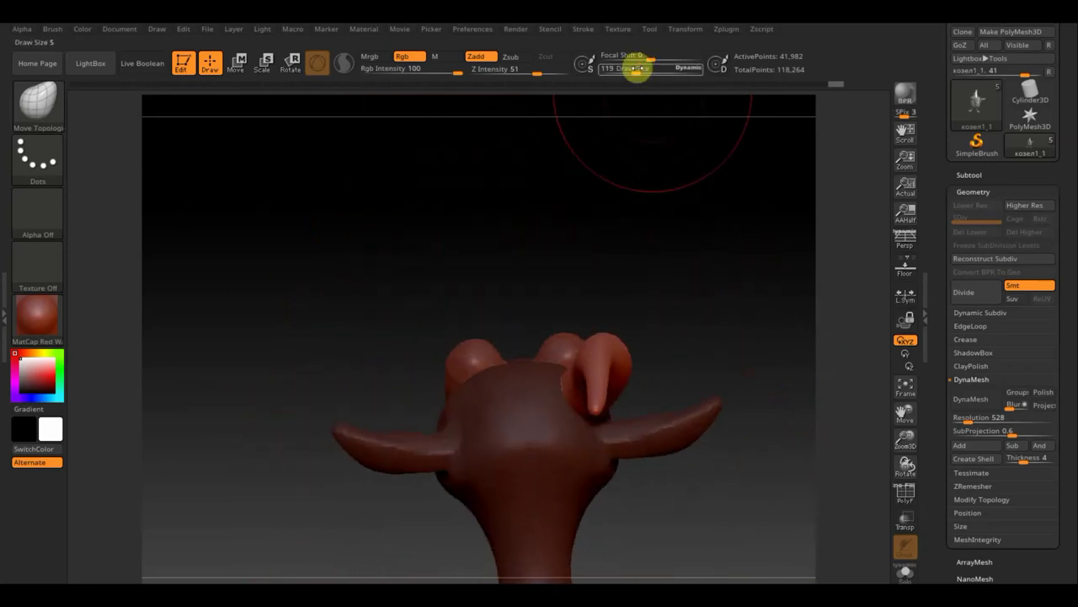
Shrink the brush to 69 and review the horn's curve, ending with the head facing forward
left_click_drag(632, 67, 628, 67)
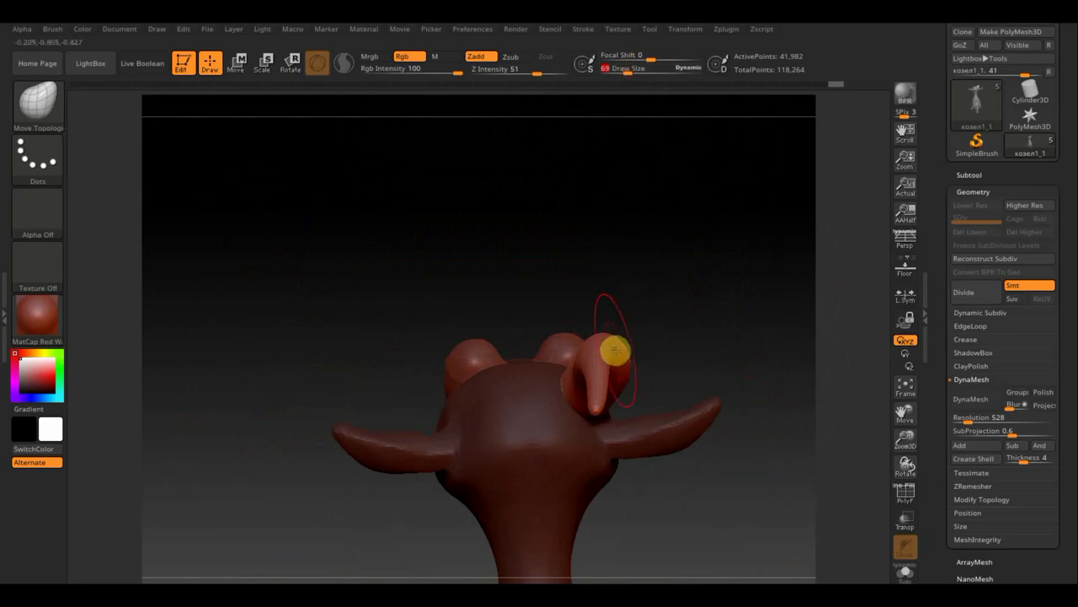
mouse_move(683, 308)
left_mouse_down()
mouse_move(753, 303)
mouse_move(690, 265)
mouse_move(706, 369)
left_mouse_up()
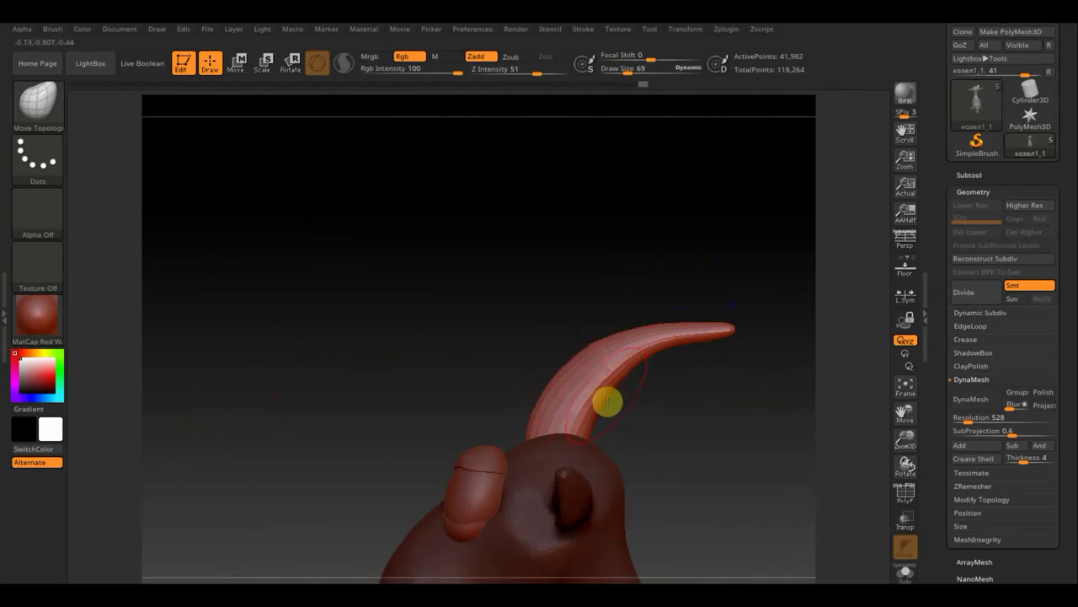
left_click_drag(589, 429, 755, 438)
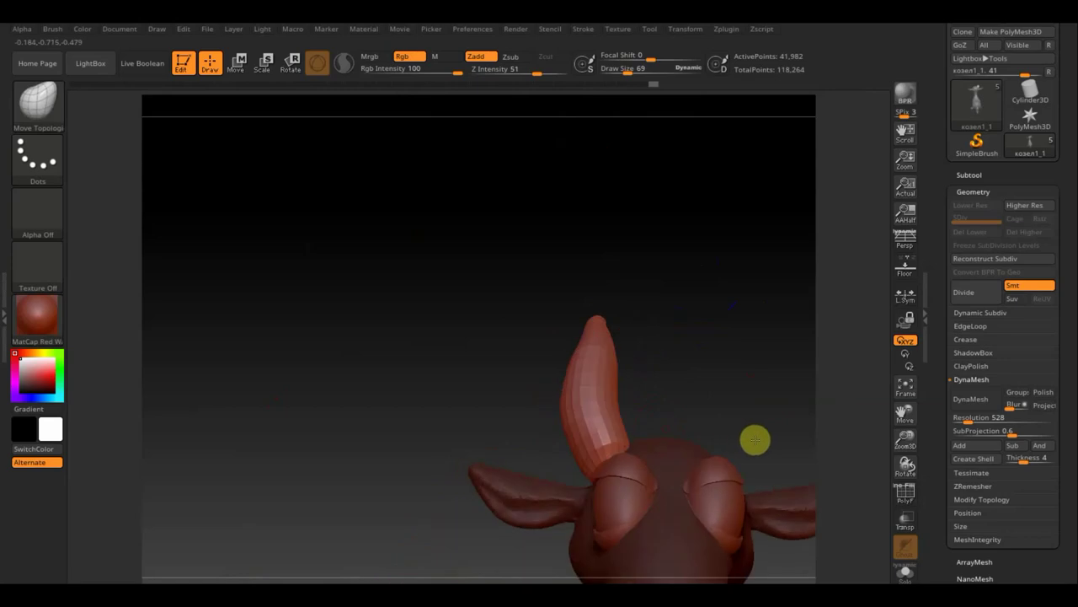
mouse_move(469, 395)
left_mouse_down()
mouse_move(511, 427)
mouse_move(477, 379)
mouse_move(477, 368)
mouse_move(489, 373)
left_mouse_up()
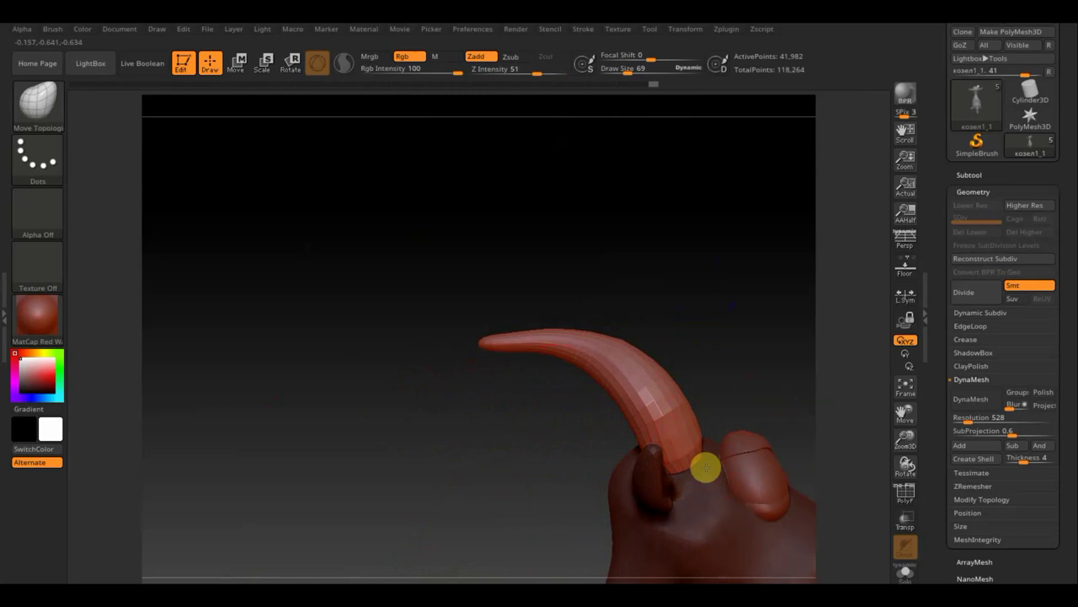
mouse_move(739, 368)
left_mouse_down()
mouse_move(691, 392)
mouse_move(704, 430)
left_mouse_up()
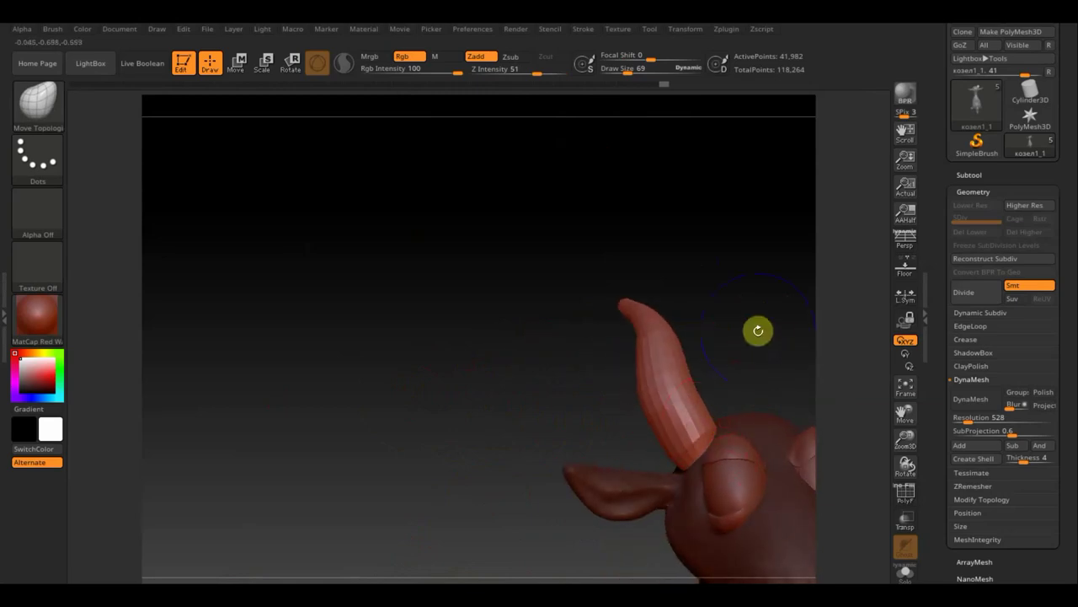
left_click_drag(758, 330, 749, 337)
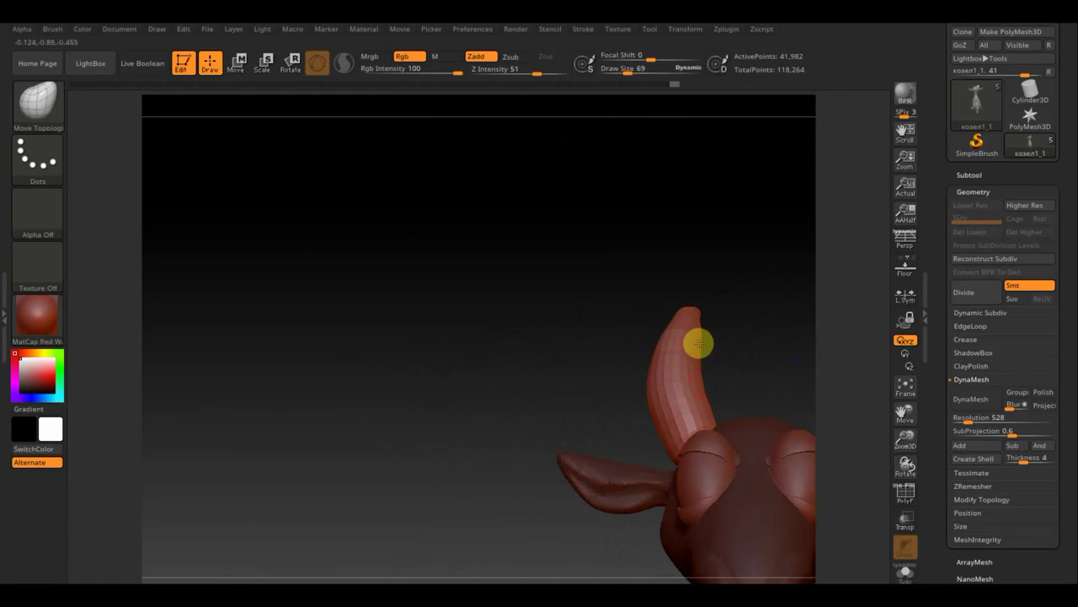
left_click_drag(741, 359, 626, 296)
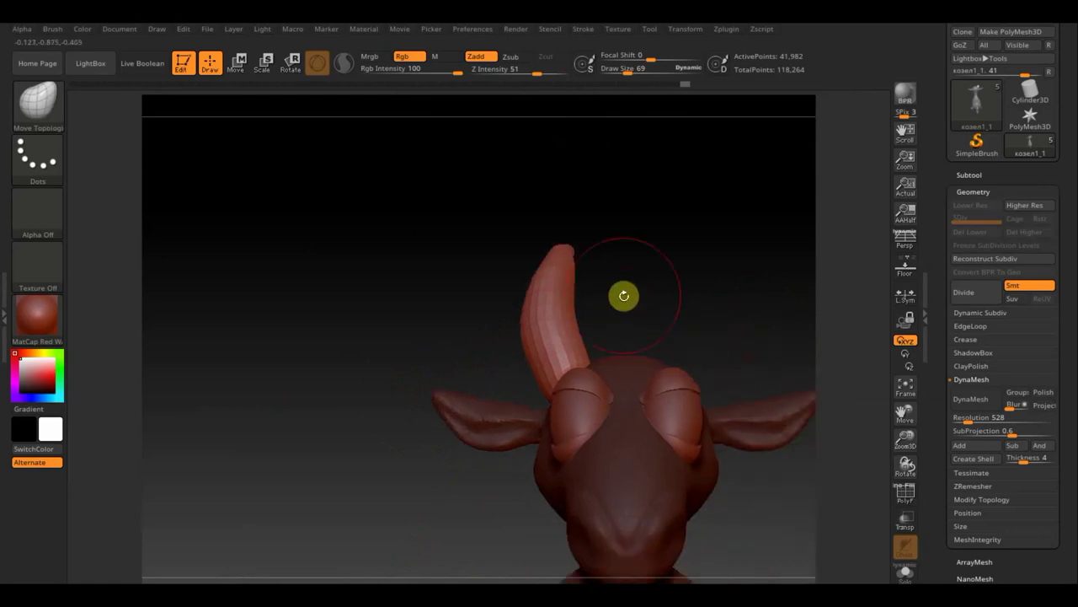
Nudge the horn slightly right and up with the Transpose Move gizmo
left_click(237, 63)
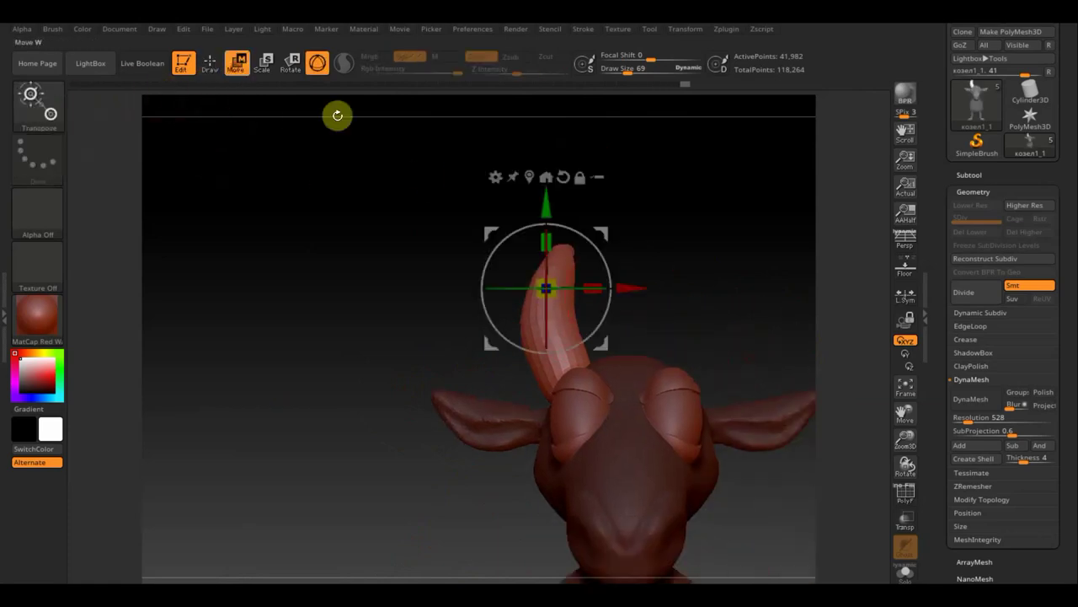
left_click_drag(628, 287, 637, 287)
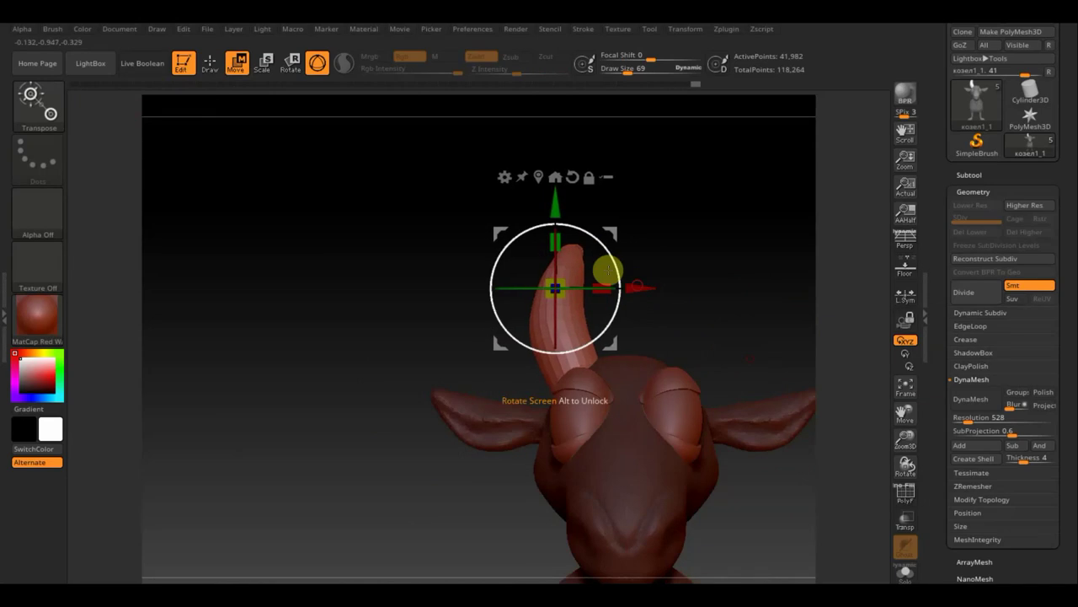
left_click_drag(556, 208, 555, 202)
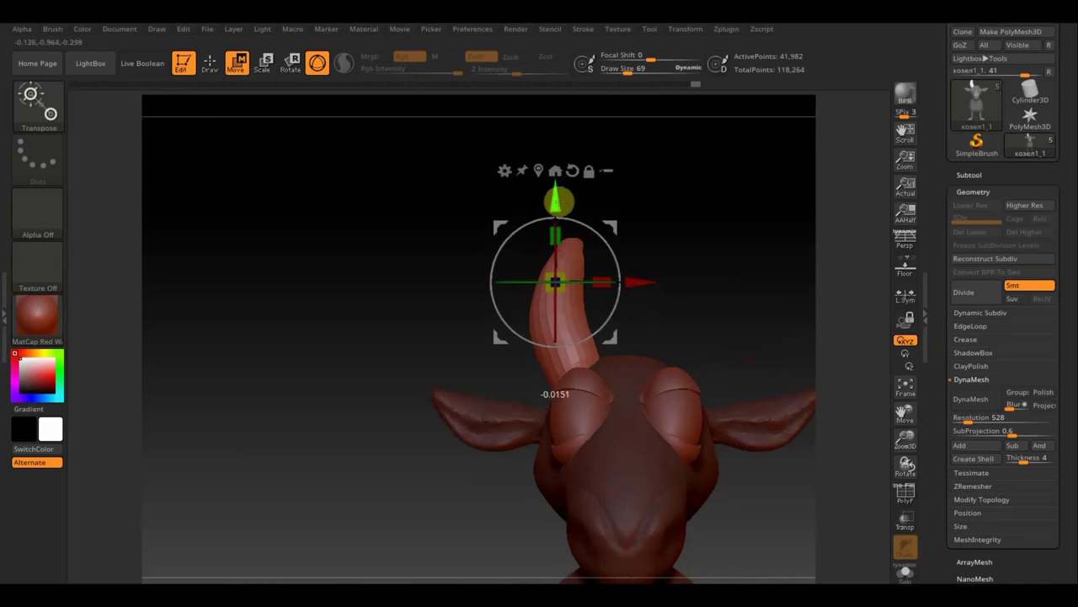
mouse_move(683, 250)
left_mouse_down()
mouse_move(683, 334)
mouse_move(724, 283)
left_mouse_up()
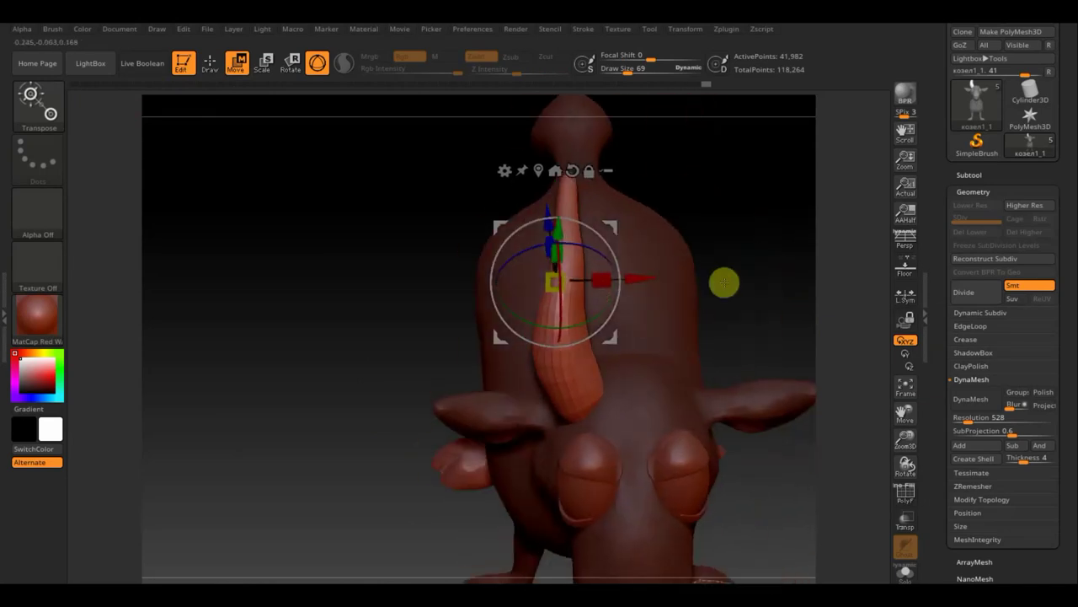
Mirror And Weld the horn to create a matching horn on the other side
left_click(997, 498)
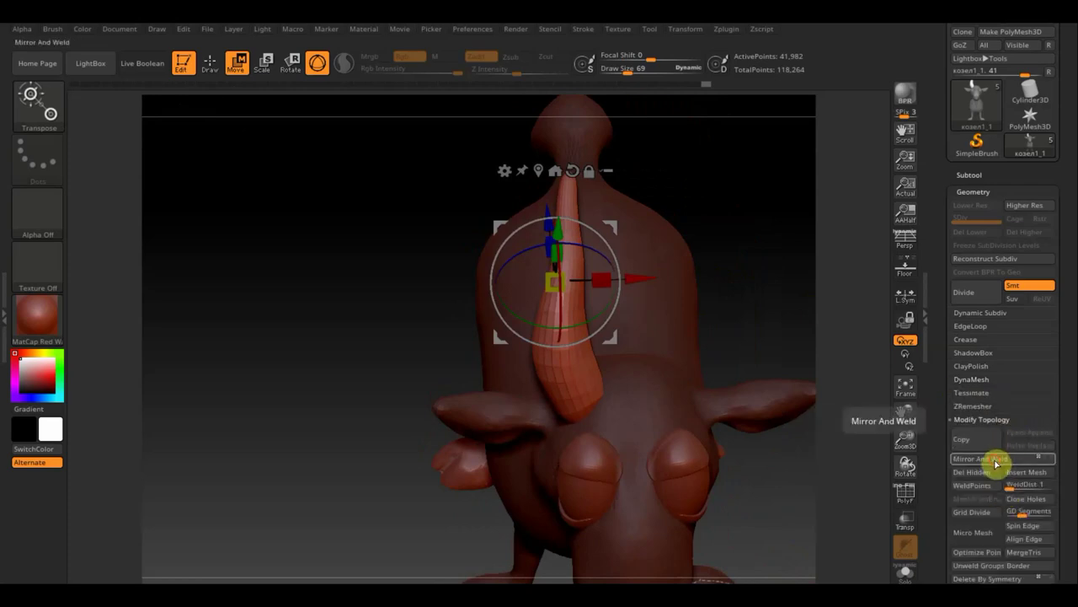
left_click(986, 460)
mouse_move(783, 320)
left_mouse_down()
mouse_move(743, 211)
mouse_move(750, 244)
mouse_move(563, 342)
left_mouse_up()
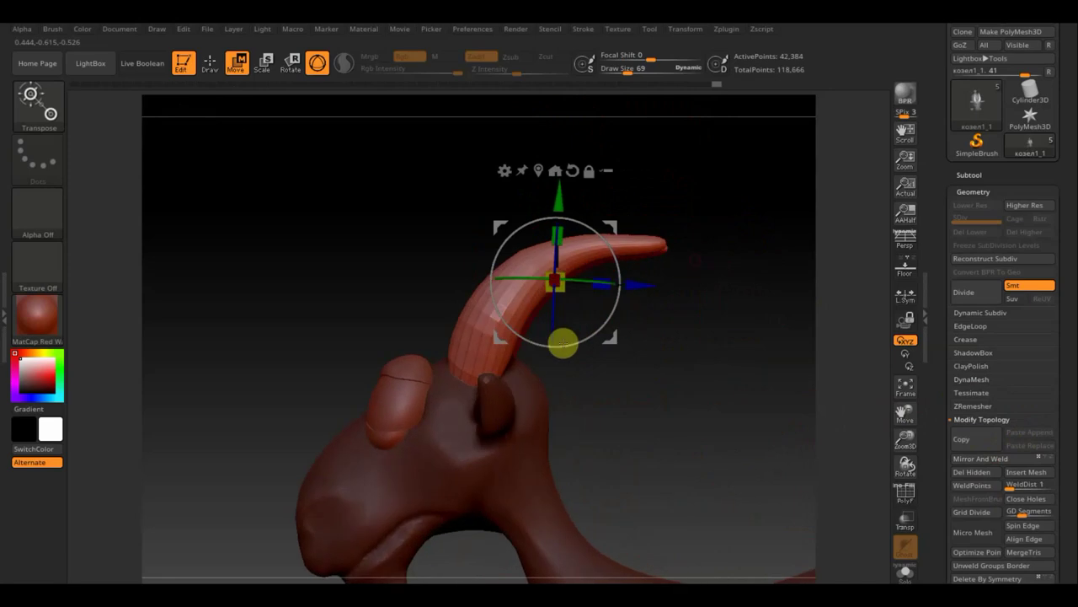
Return to sculpting and review both horns from behind, front and side
left_click(209, 63)
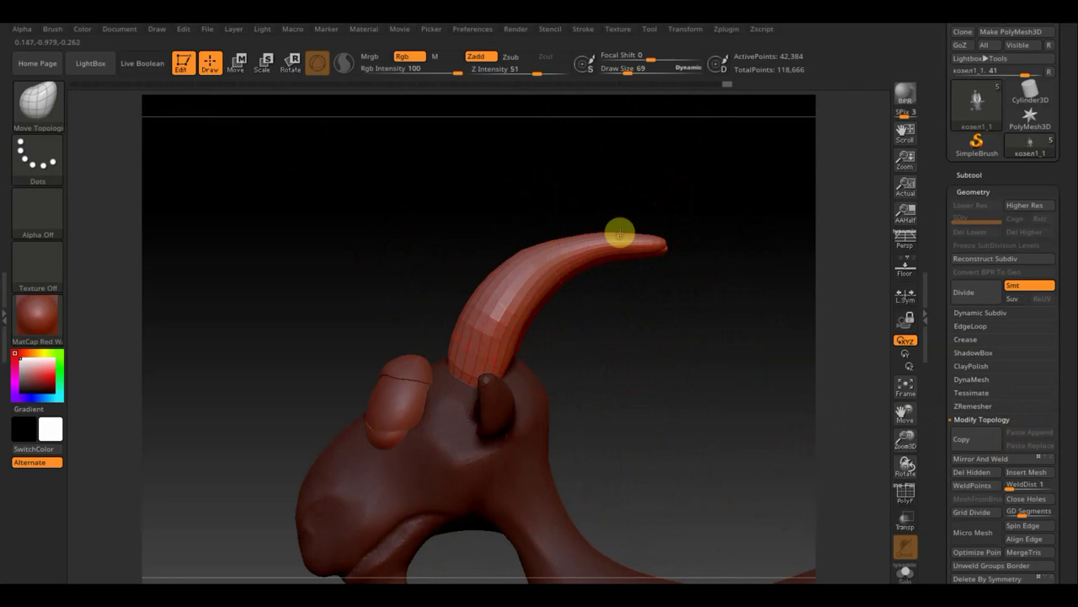
left_click_drag(637, 272, 595, 315)
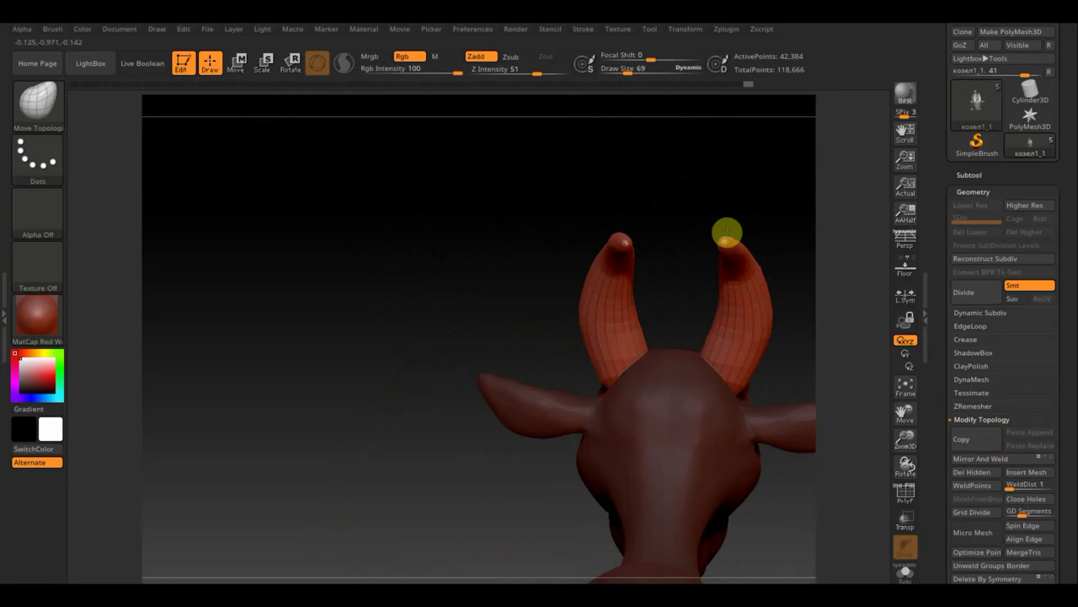
left_click_drag(696, 222, 635, 230)
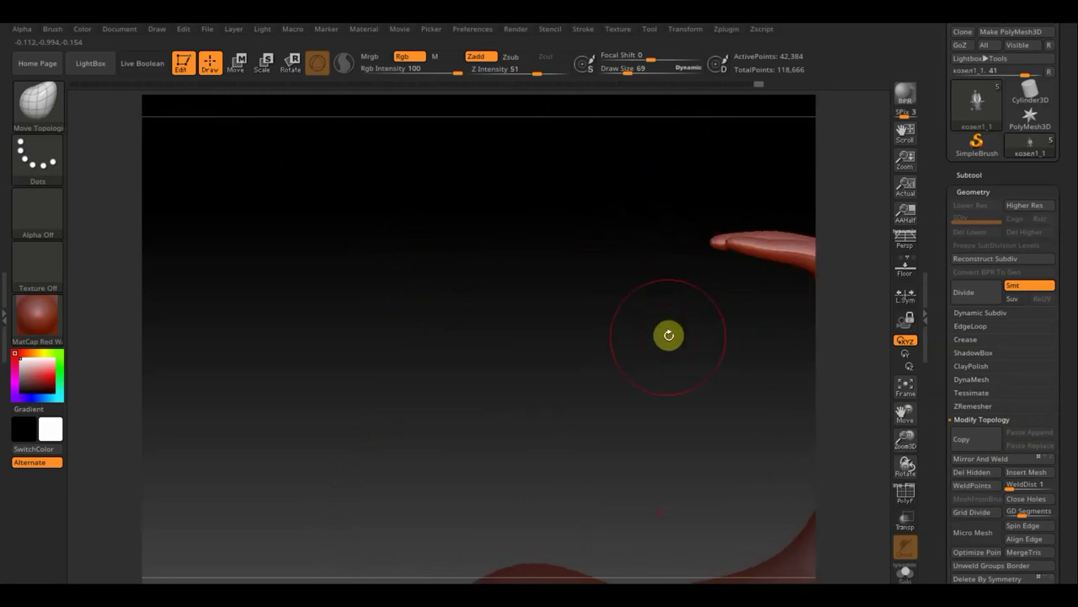
mouse_move(666, 332)
left_mouse_down()
mouse_move(464, 283)
mouse_move(571, 176)
left_mouse_up()
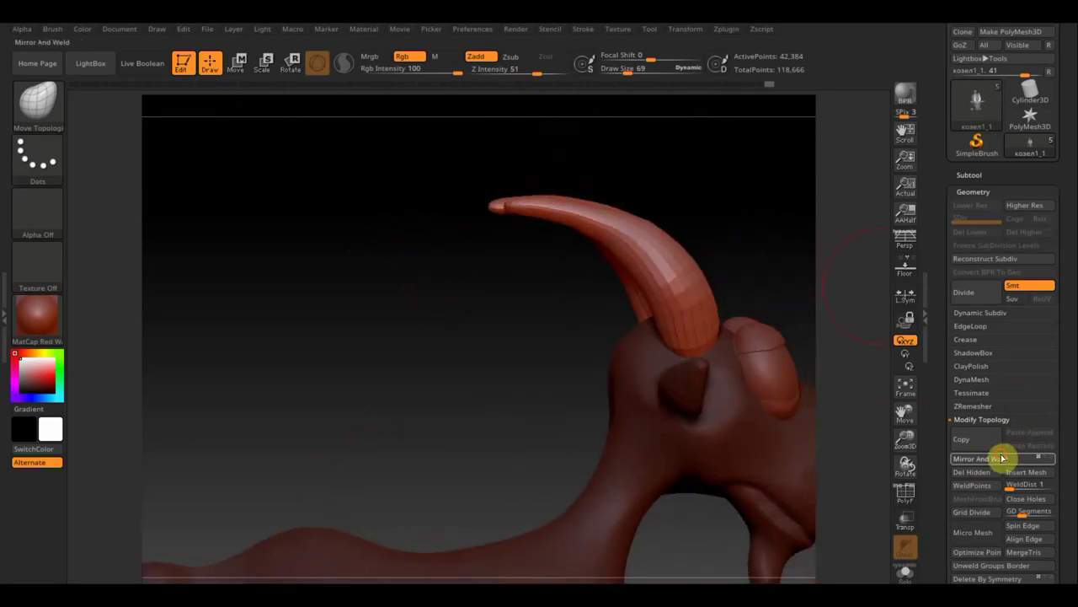
left_click(1026, 446)
mouse_move(502, 362)
left_mouse_down()
mouse_move(407, 358)
mouse_move(422, 369)
left_mouse_up()
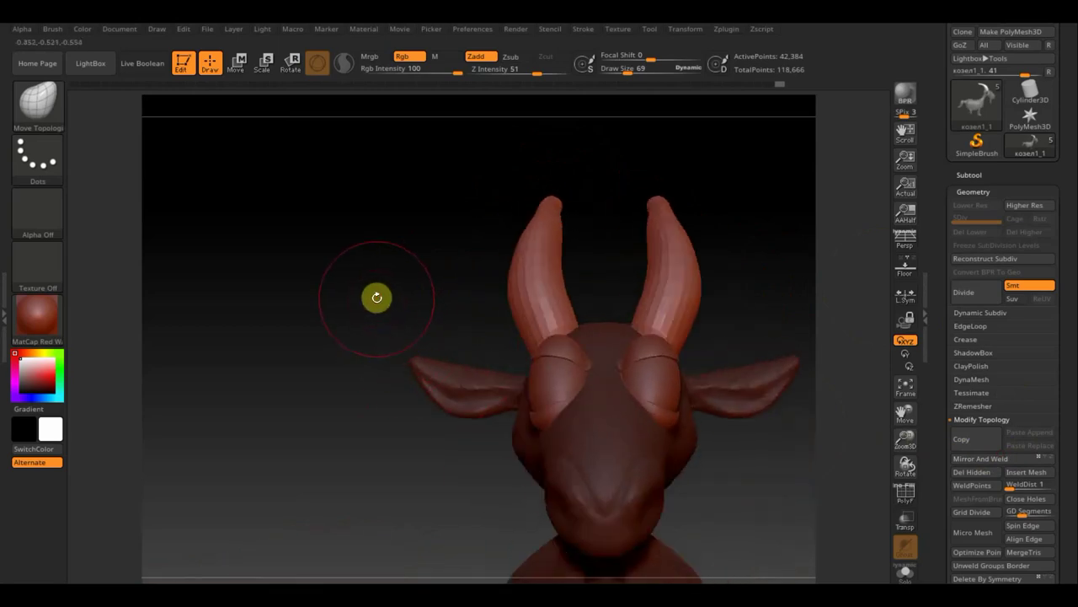
left_click_drag(405, 312, 338, 220, "alt")
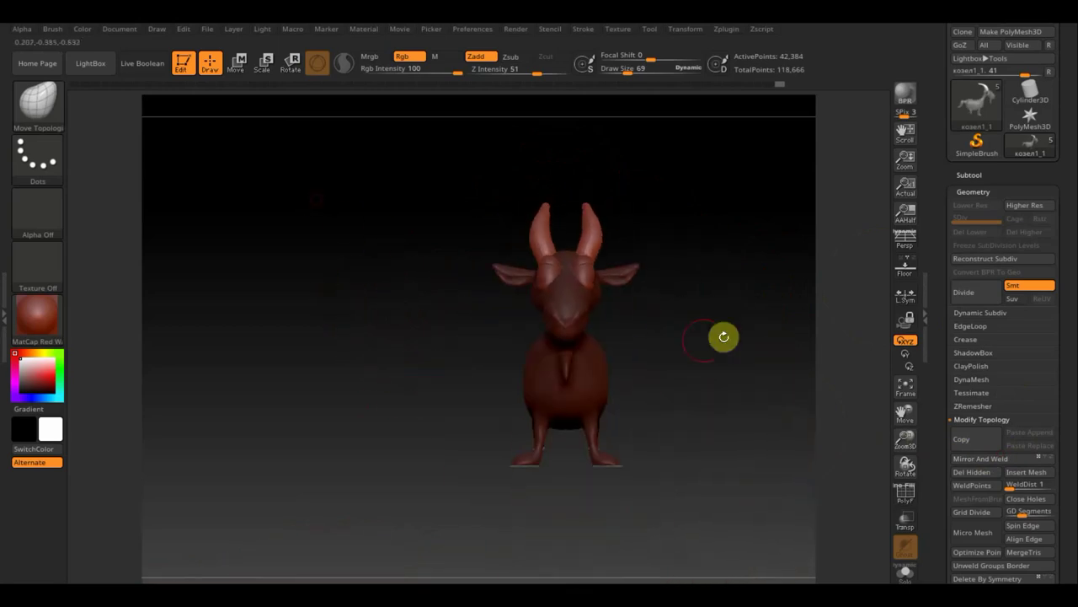
mouse_move(722, 337)
left_mouse_down()
mouse_move(662, 378)
mouse_move(612, 388)
mouse_move(590, 378)
mouse_move(598, 380)
left_mouse_up()
left_click_drag(662, 344, 669, 345)
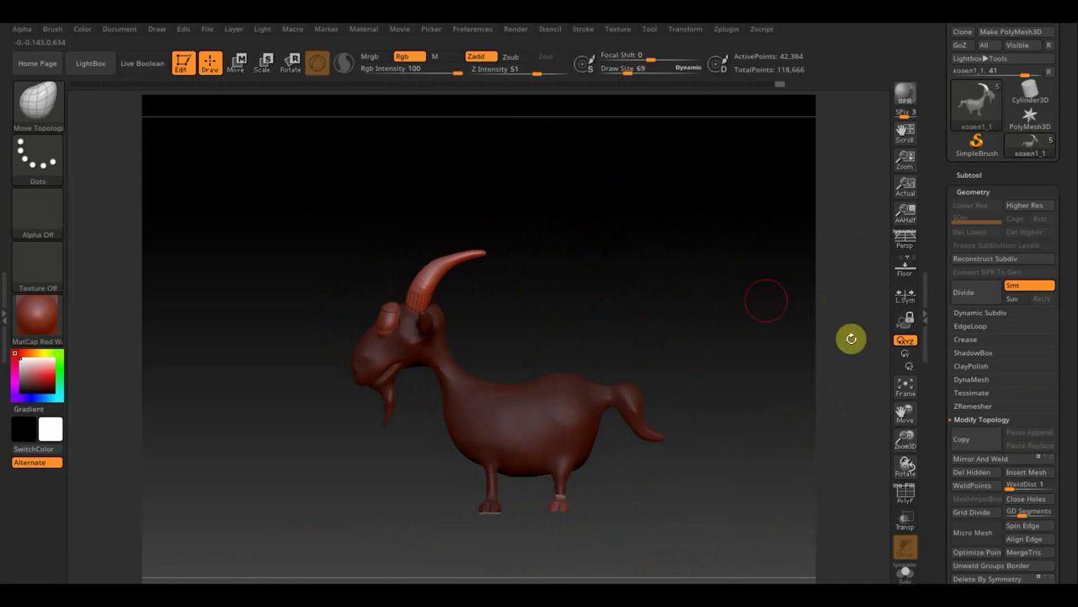
Split the horn mesh into separate subtools with Groups Split
left_click(970, 174)
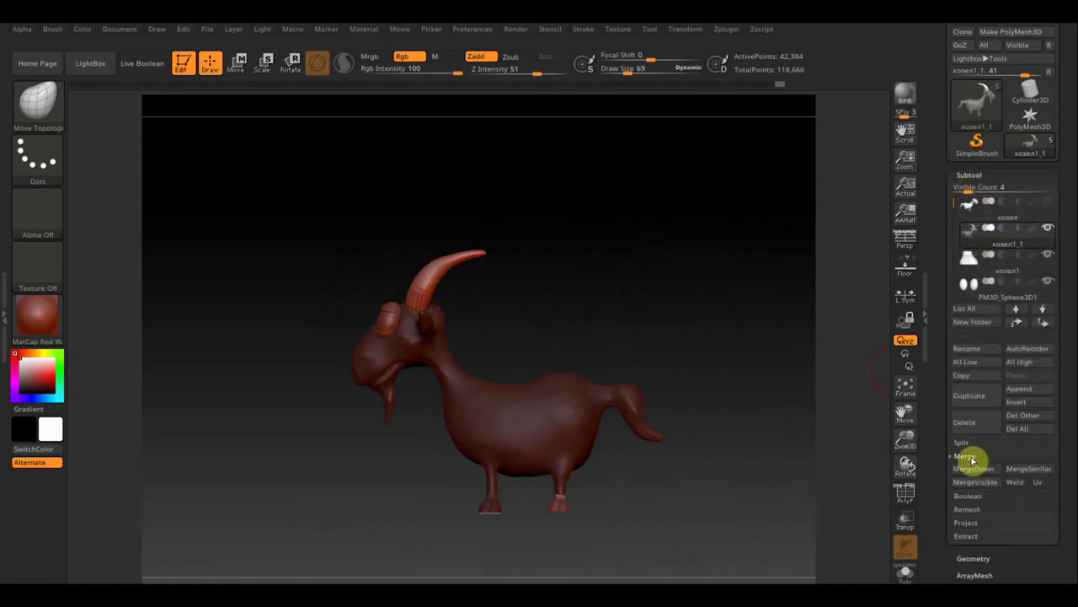
left_click(969, 443)
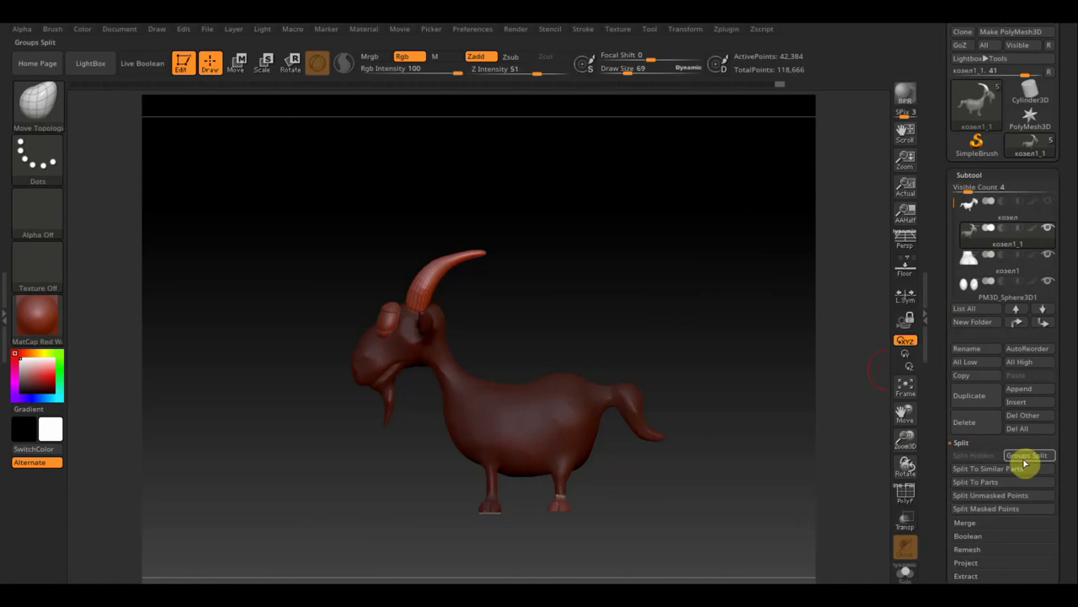
left_click(1027, 459)
left_click(844, 485)
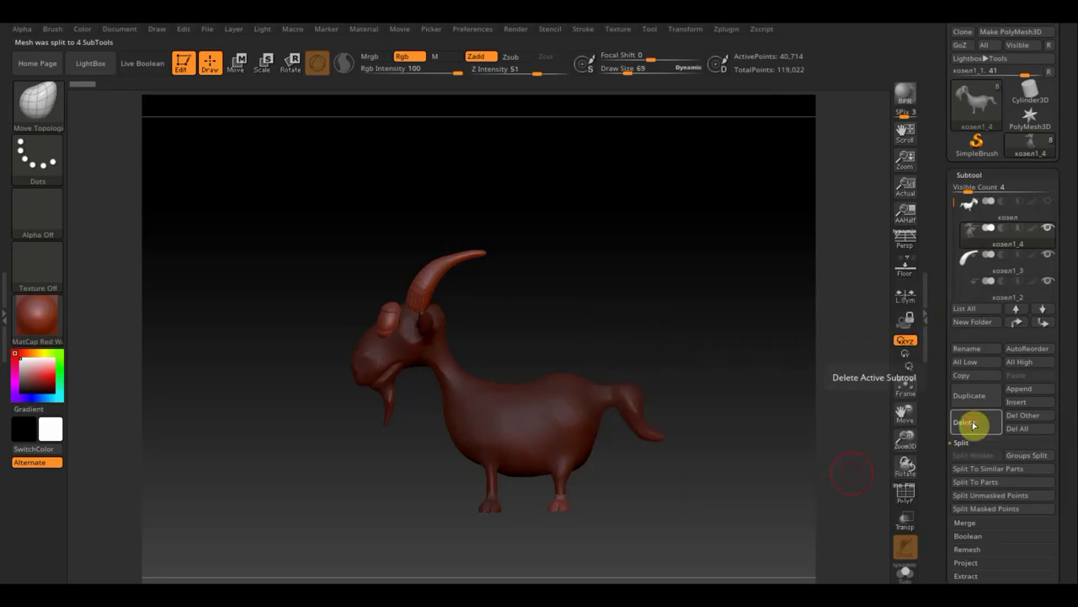
Delete the active fragment subtool, confirming OK
left_click(973, 425)
left_click(844, 453)
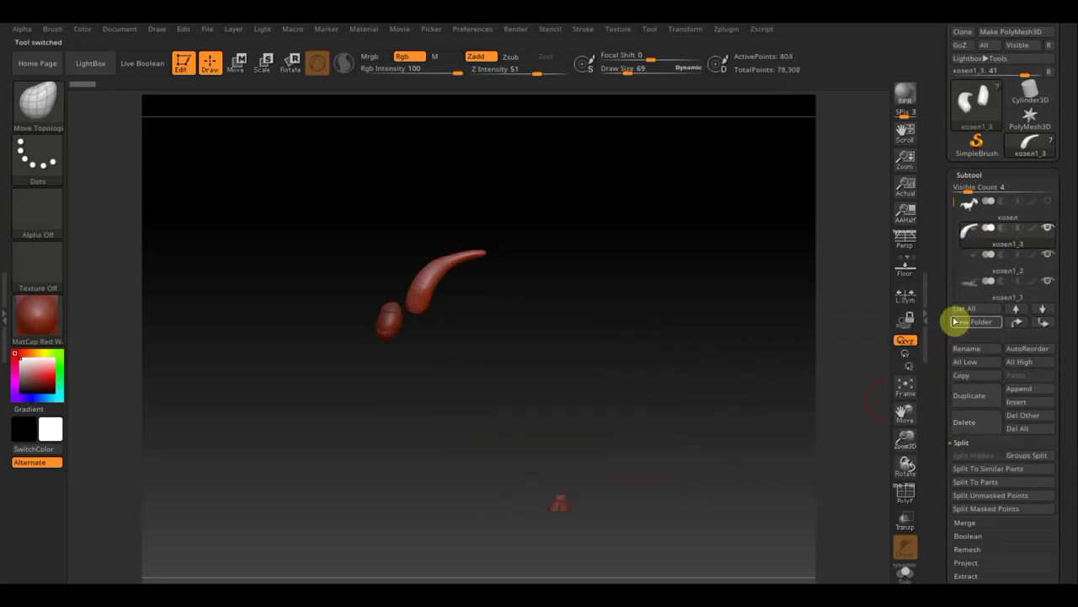
left_click(1048, 200)
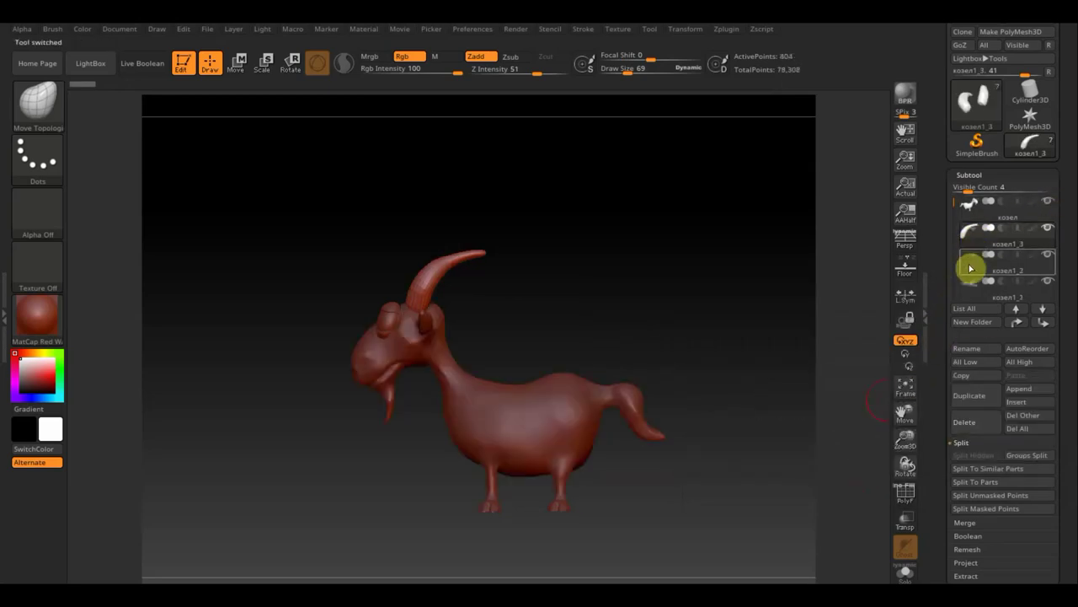
mouse_move(981, 256)
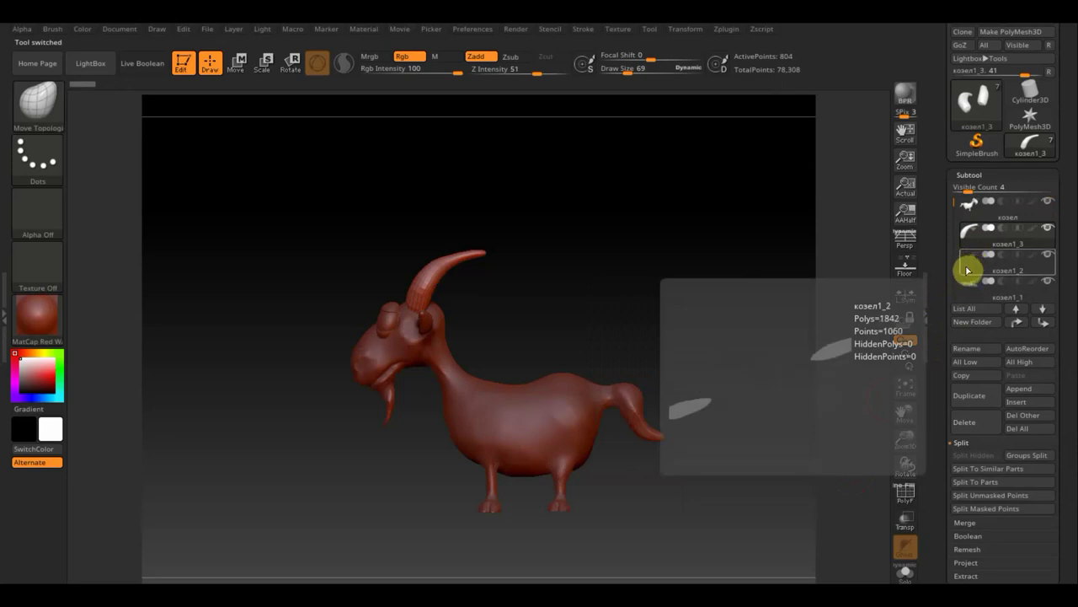
Delete the stray fragment subtools козел1_2 and козел1_1
left_click(973, 272)
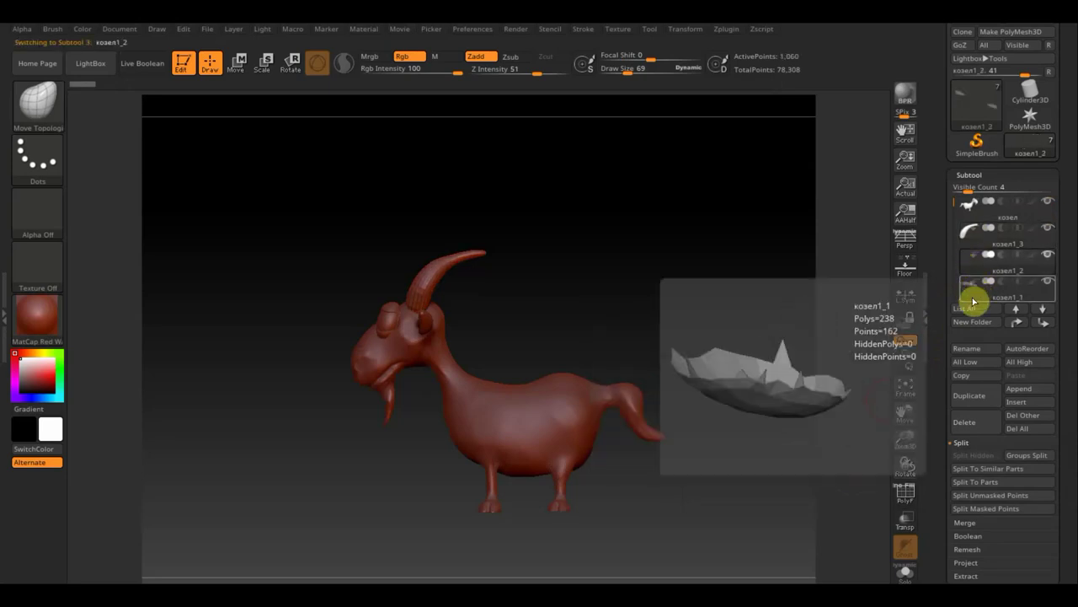
left_click(974, 296)
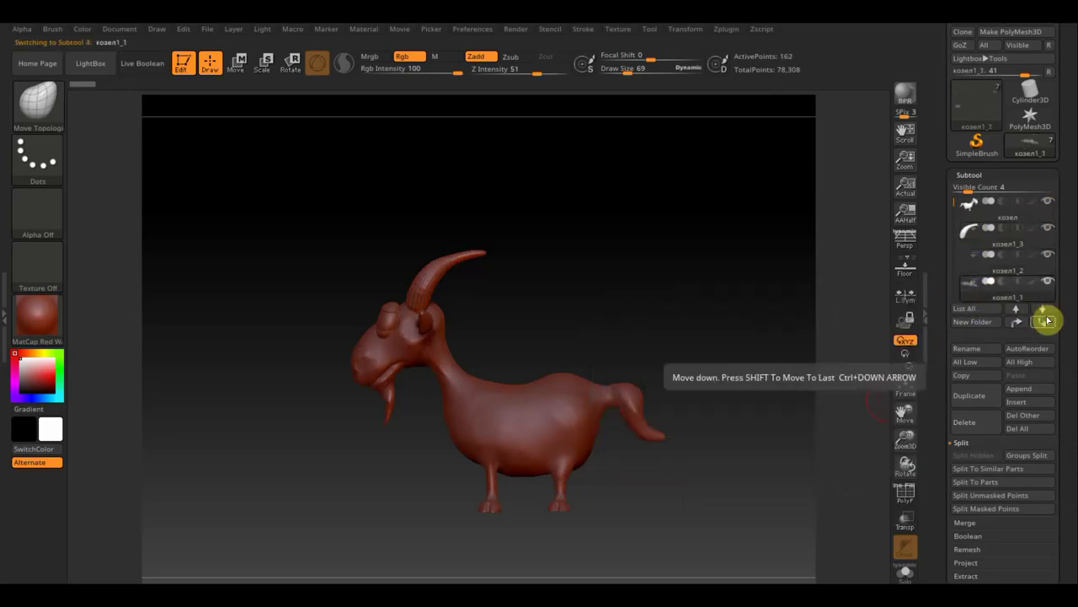
left_click(1044, 313)
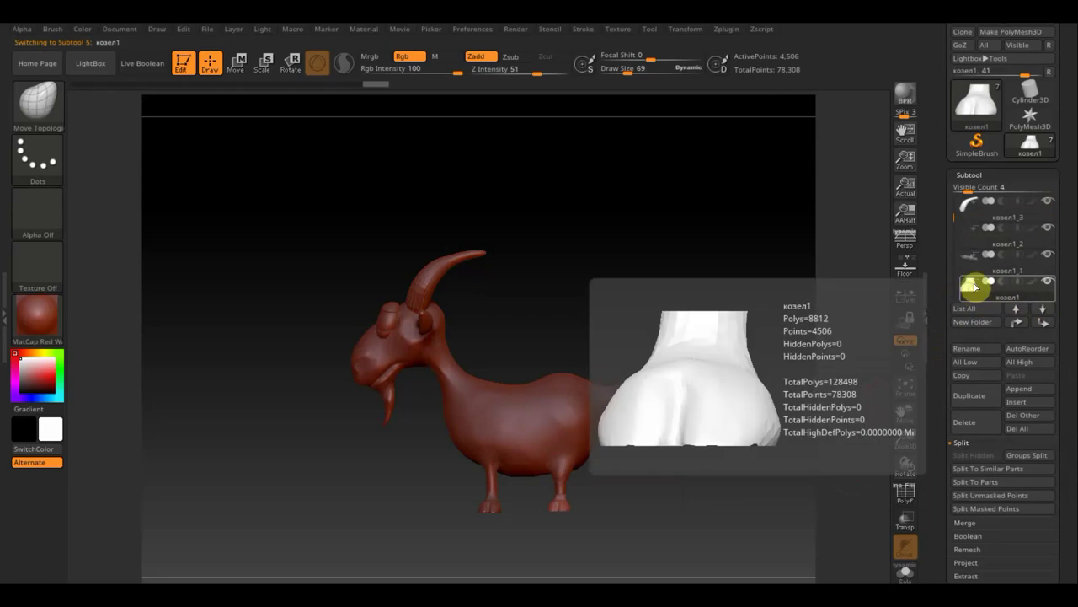
left_click(969, 241)
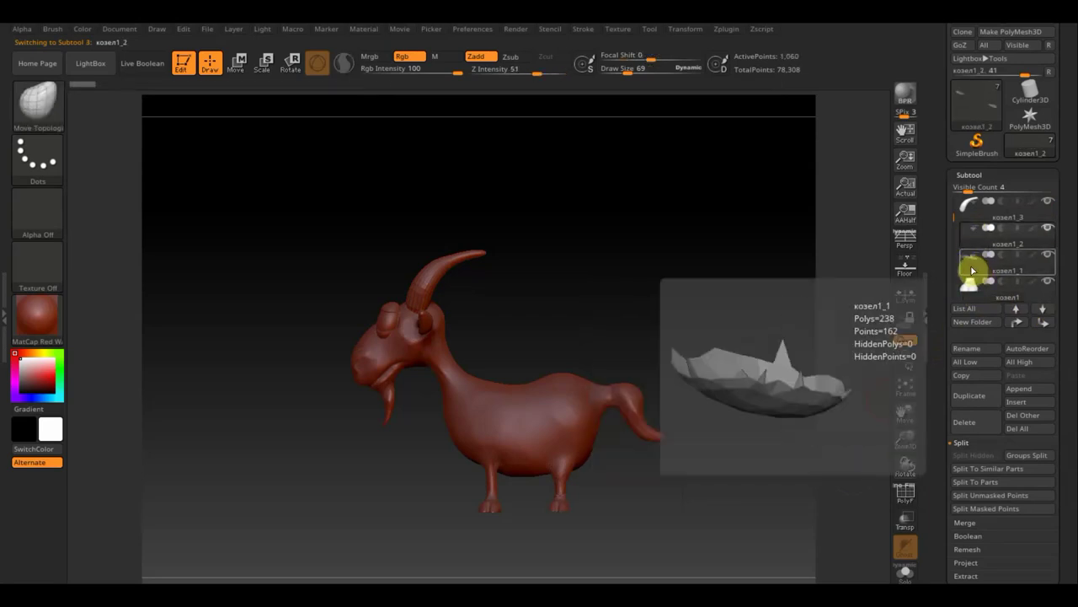
left_click(977, 425)
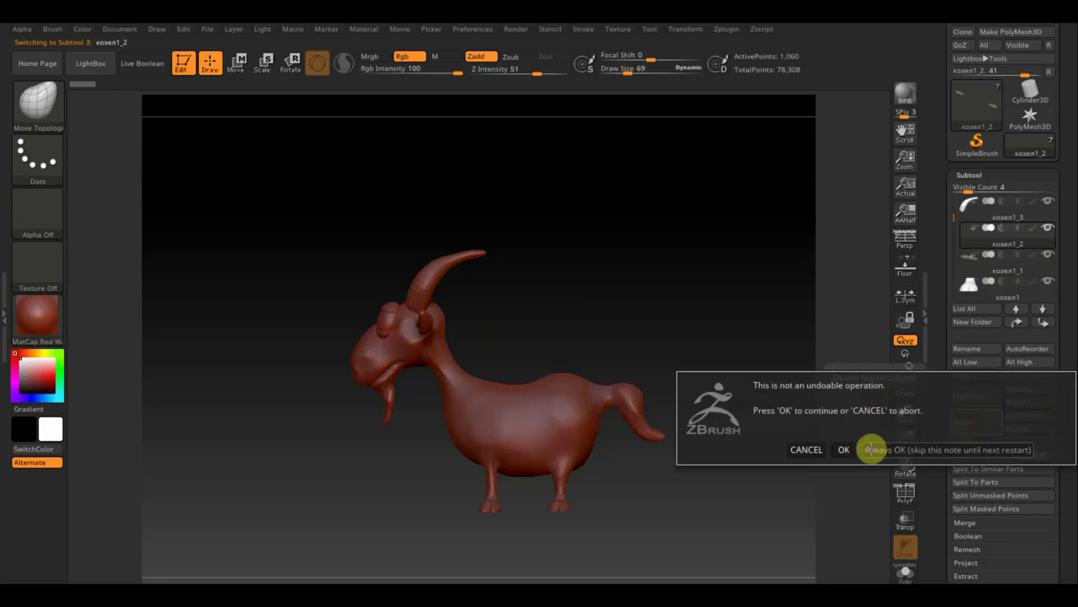
left_click(844, 449)
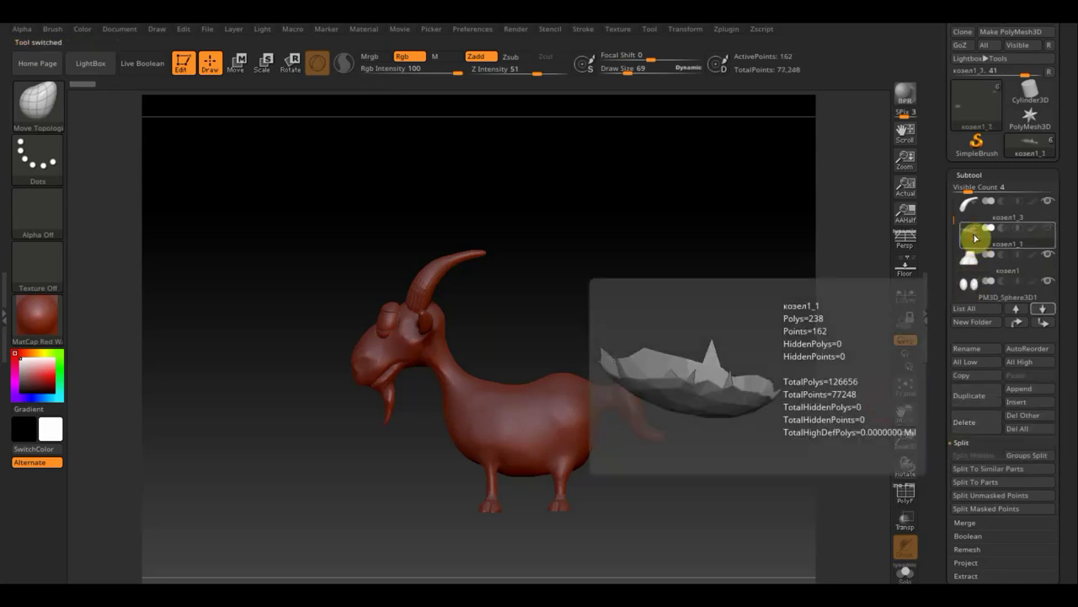
left_click(970, 425)
left_click(846, 449)
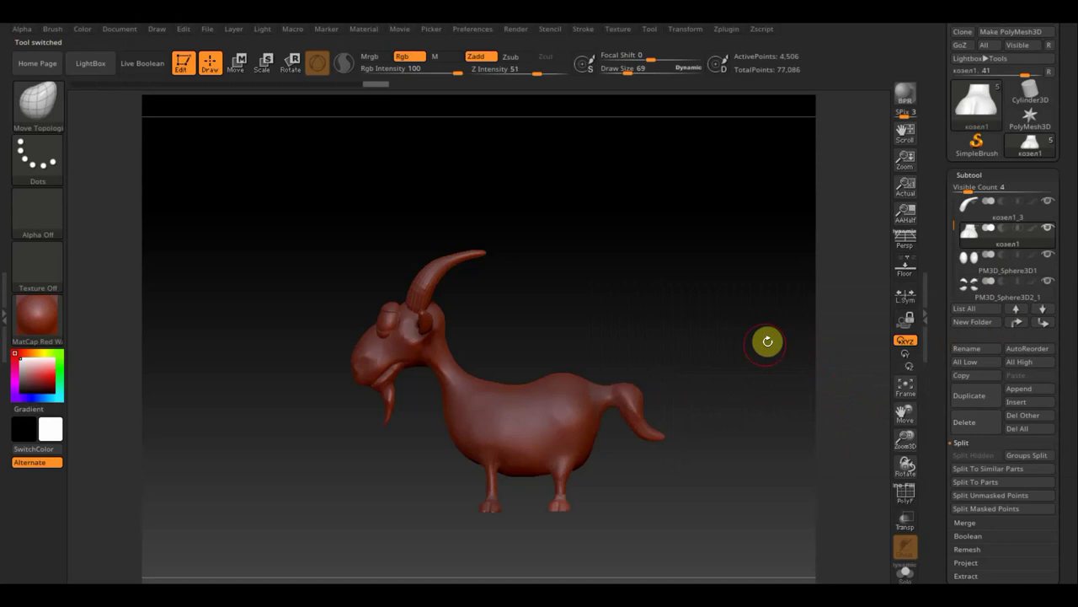
Select the goat body subtool and inspect it from below, above and the sides
mouse_move(728, 383)
left_mouse_down()
mouse_move(672, 502)
mouse_move(730, 404)
mouse_move(691, 342)
left_mouse_up()
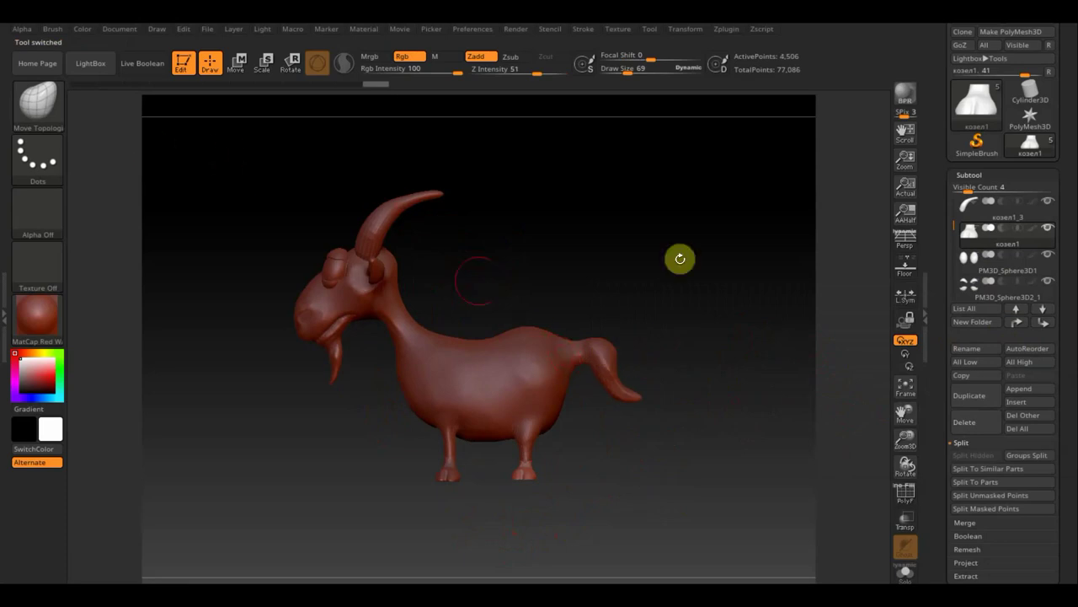
left_click(646, 311)
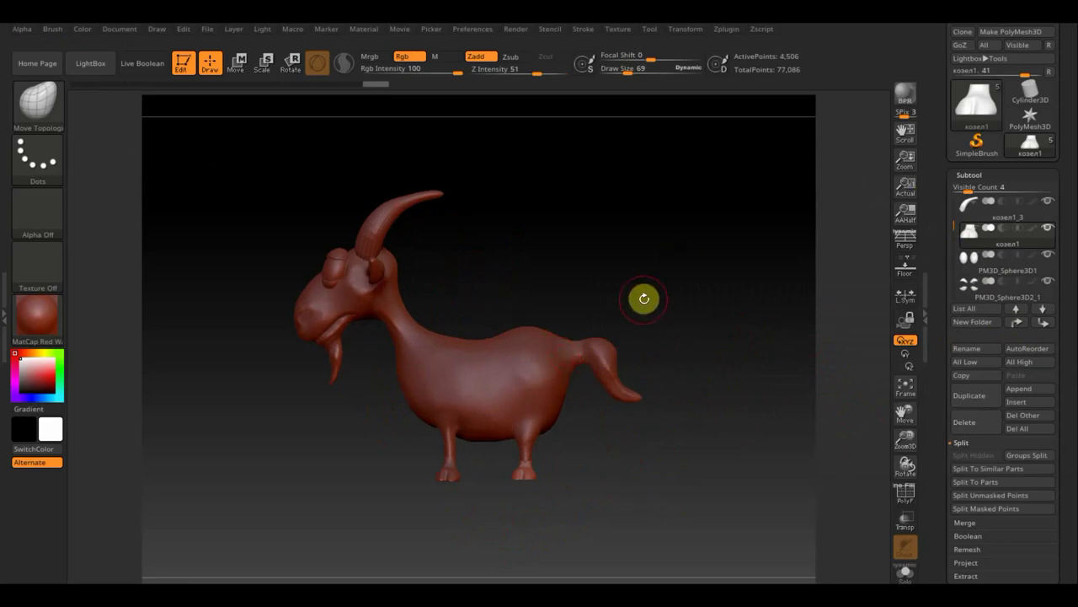
left_click(451, 344)
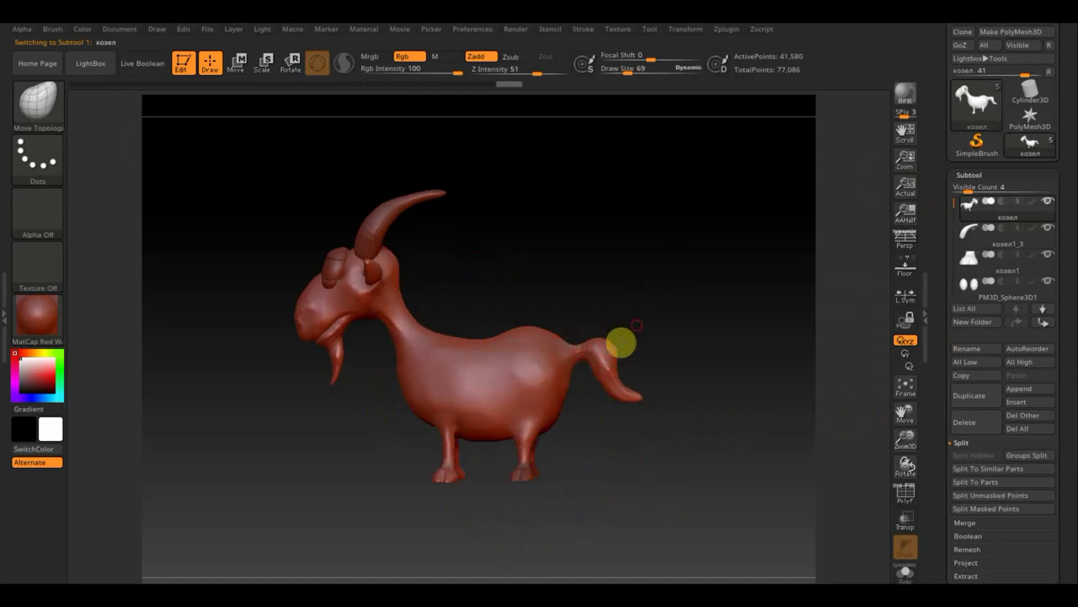
left_click_drag(621, 342, 578, 342)
key("shift")
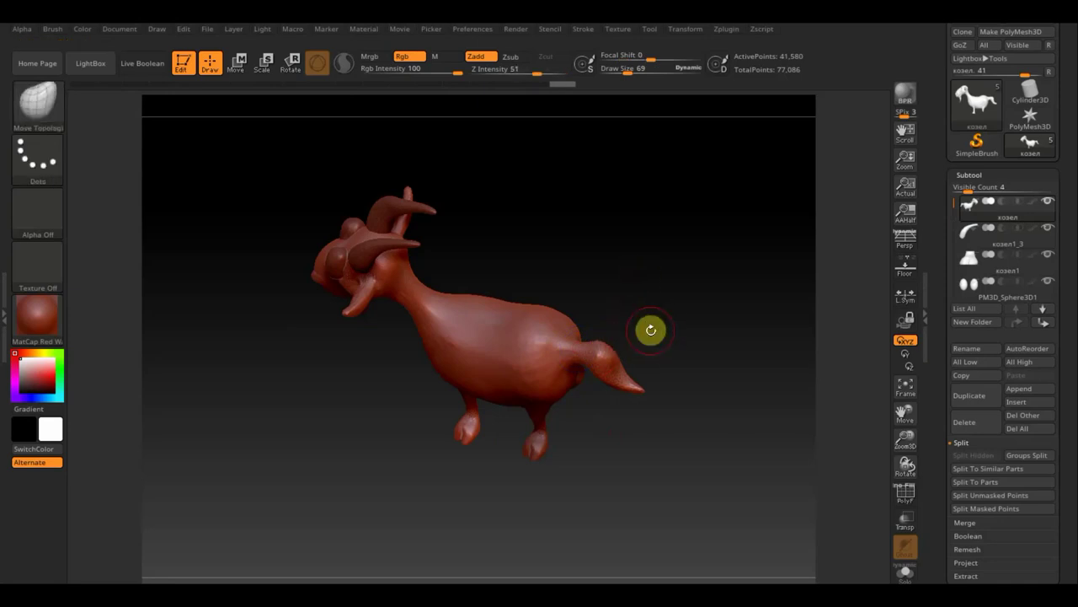
mouse_move(652, 329)
left_mouse_down()
mouse_move(677, 286)
mouse_move(679, 252)
mouse_move(685, 270)
left_mouse_up()
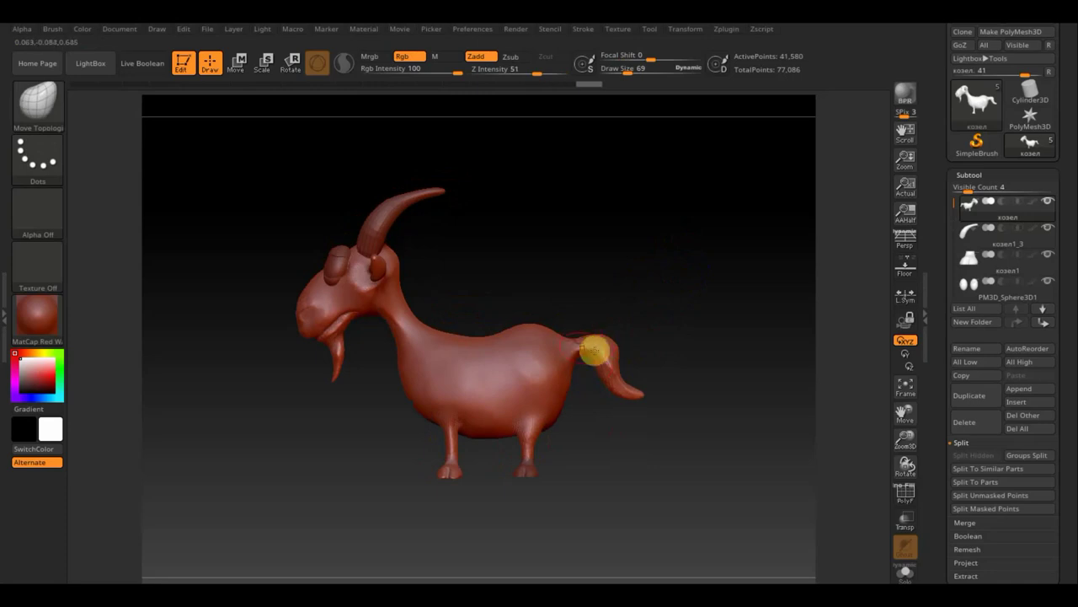
mouse_move(707, 331)
left_mouse_down()
mouse_move(659, 275)
mouse_move(703, 274)
left_mouse_up()
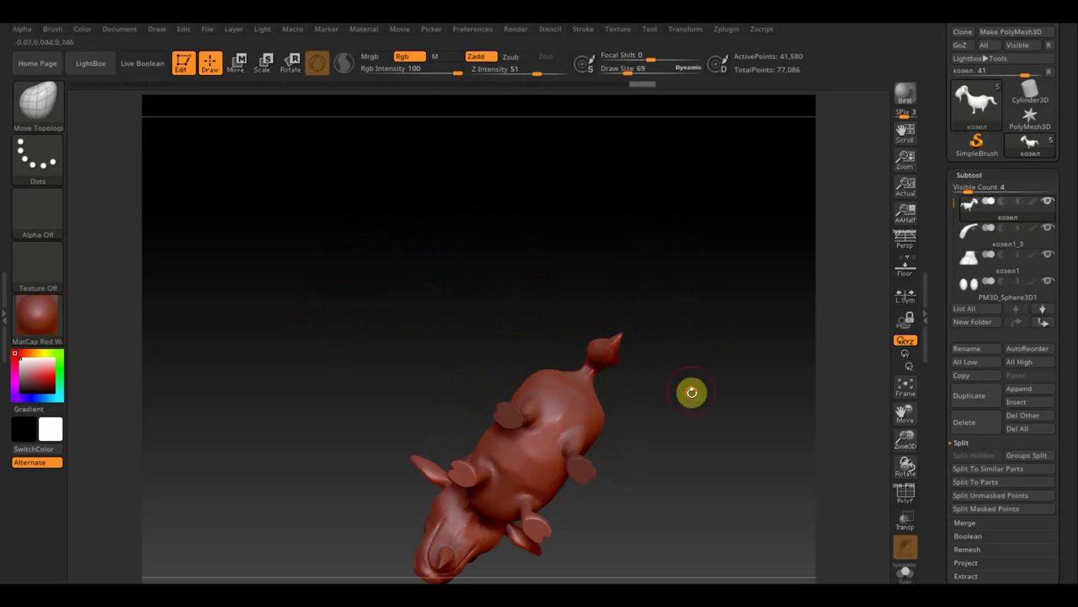
mouse_move(691, 390)
left_mouse_down()
mouse_move(736, 515)
mouse_move(729, 491)
mouse_move(666, 440)
left_mouse_up()
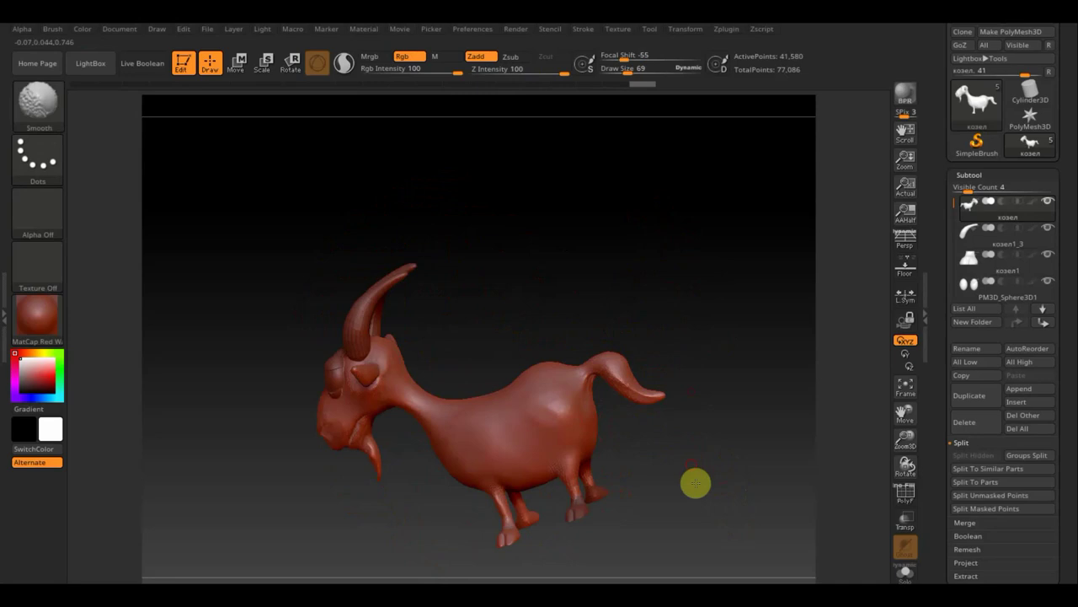
left_click_drag(696, 481, 652, 378)
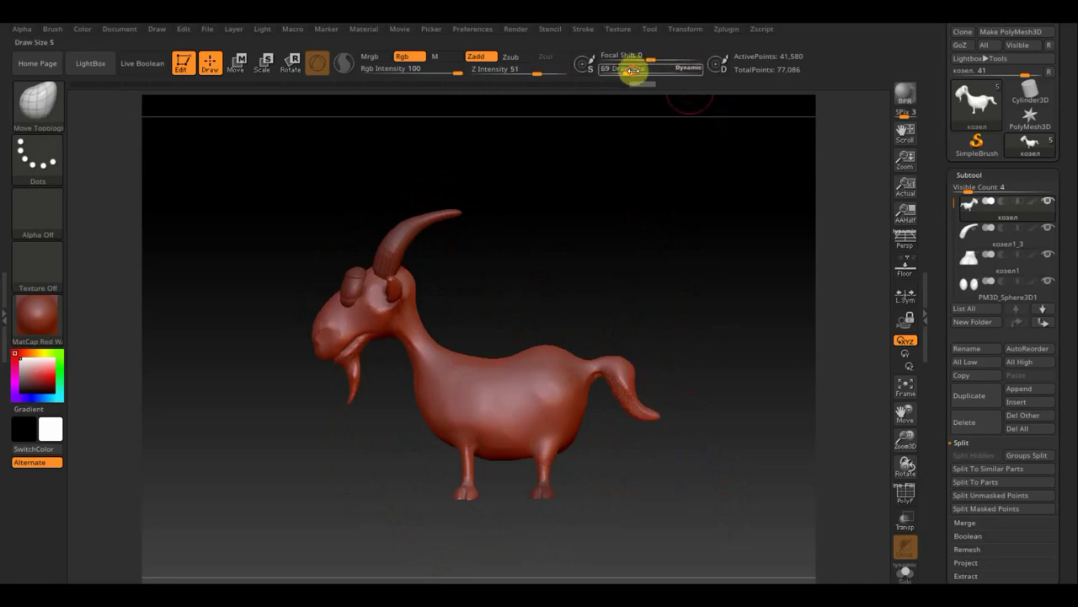
Enlarge the brush to size 157 and add a clay stroke on the goat's chest
left_click_drag(638, 68, 643, 68)
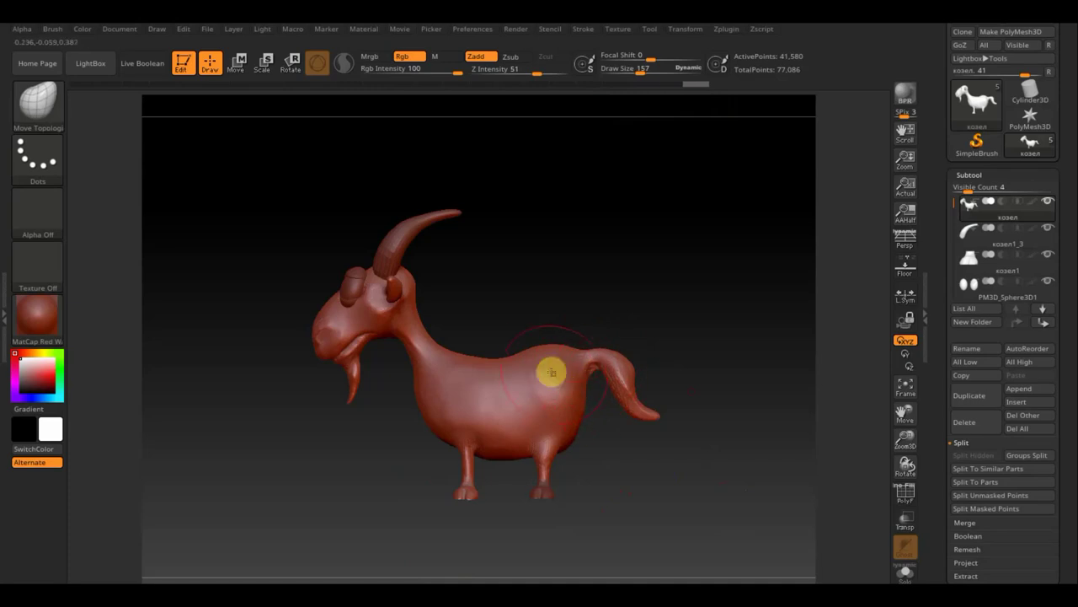
left_click_drag(446, 368, 449, 374)
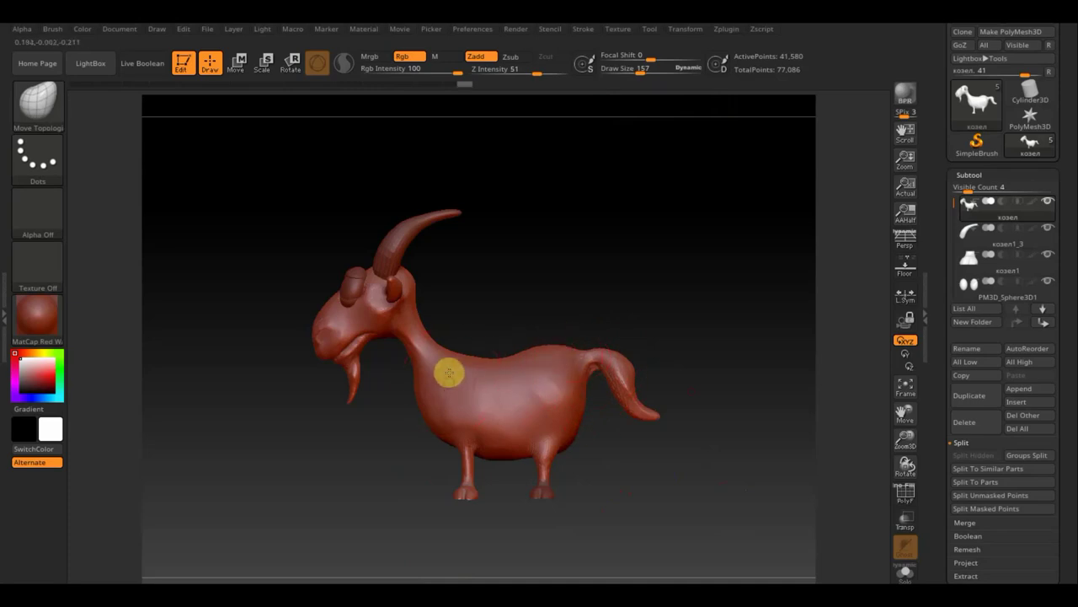
mouse_move(542, 257)
left_mouse_down()
mouse_move(503, 336)
mouse_move(448, 386)
left_mouse_up()
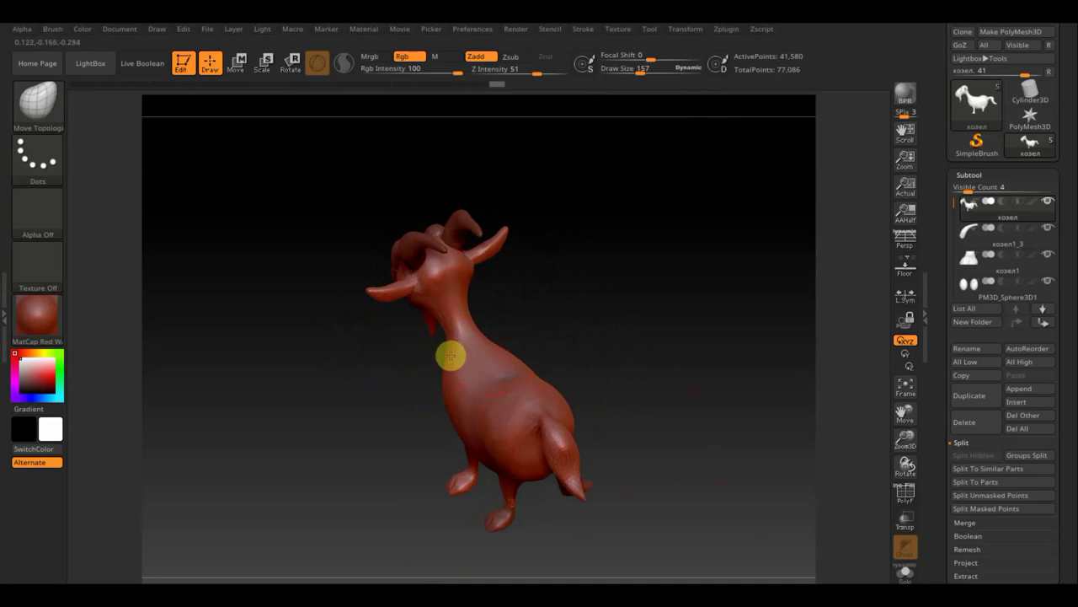
mouse_move(451, 357)
left_mouse_down()
mouse_move(663, 247)
mouse_move(604, 315)
left_mouse_up()
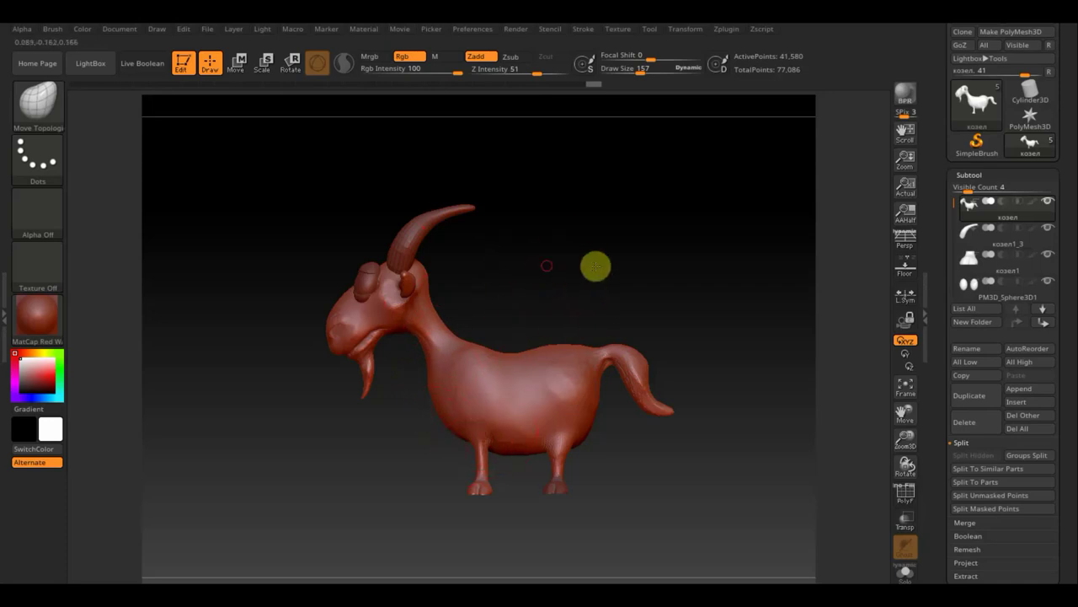
left_click_drag(595, 264, 554, 366)
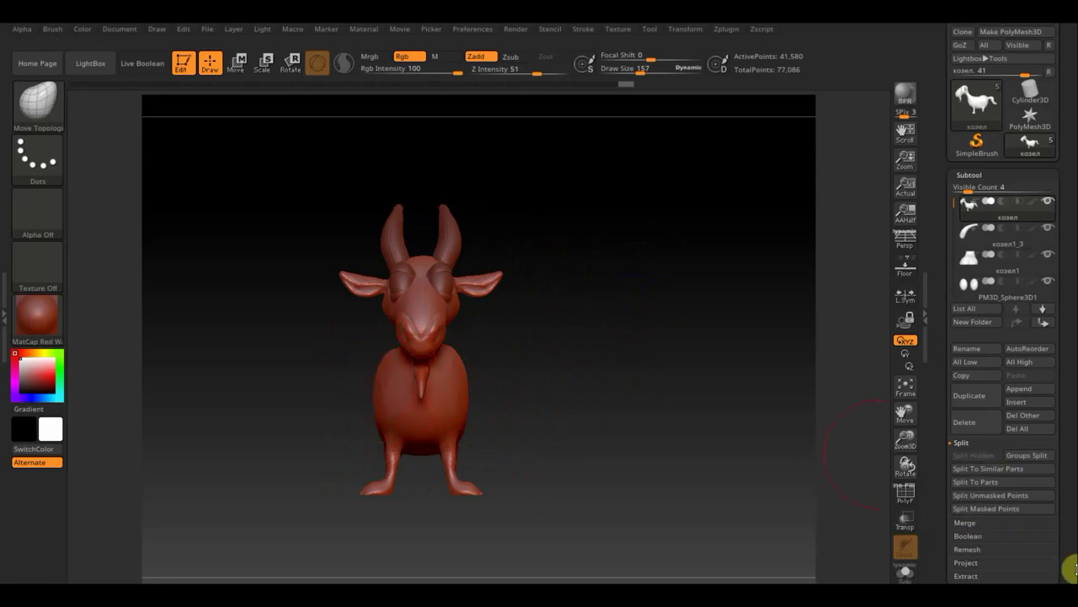
left_click_drag(1065, 540, 1067, 469)
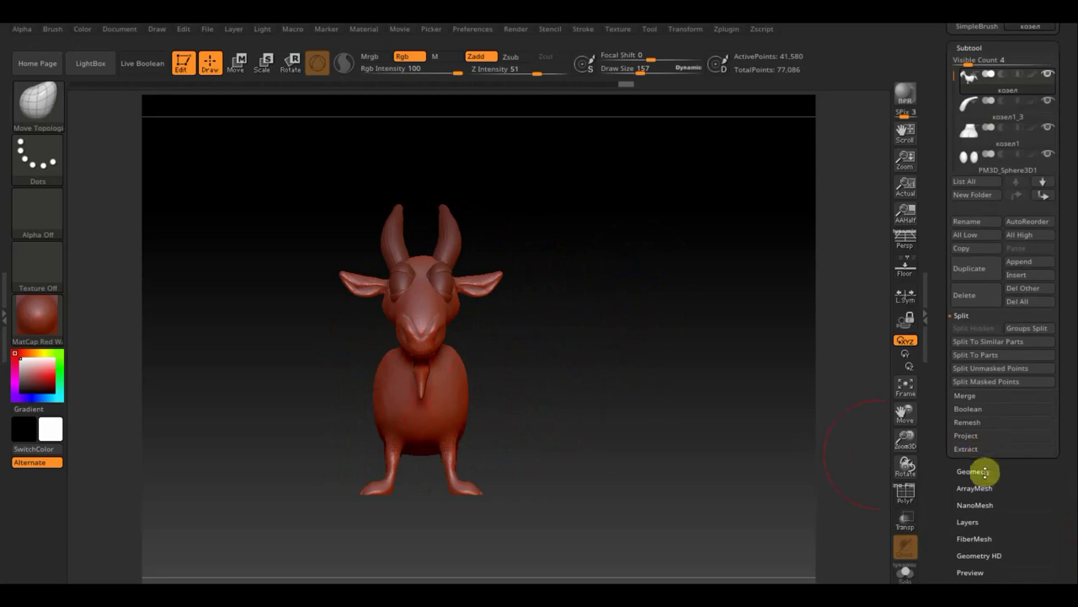
Apply Mirror And Weld from Geometry > Modify Topology to make the goat symmetric
left_click(977, 470)
left_click(985, 332)
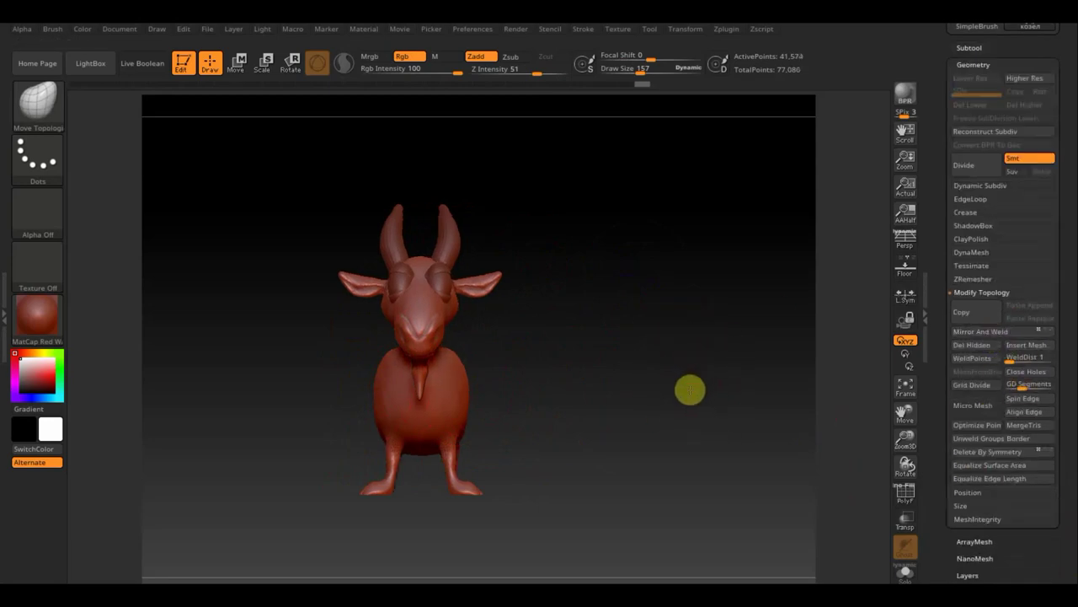
mouse_move(688, 388)
left_mouse_down()
mouse_move(621, 397)
mouse_move(688, 402)
mouse_move(604, 313)
mouse_move(580, 260)
mouse_move(604, 262)
mouse_move(592, 275)
mouse_move(619, 259)
left_mouse_up()
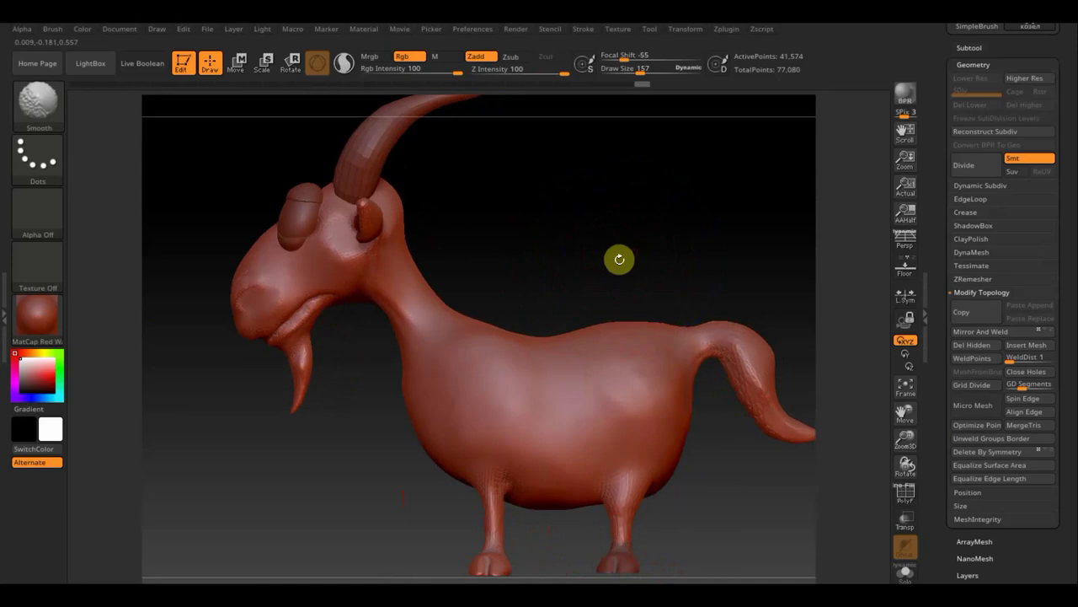
Choose the ClayBuildup brush with Z Intensity 2 and Draw Size 23
left_click(38, 107)
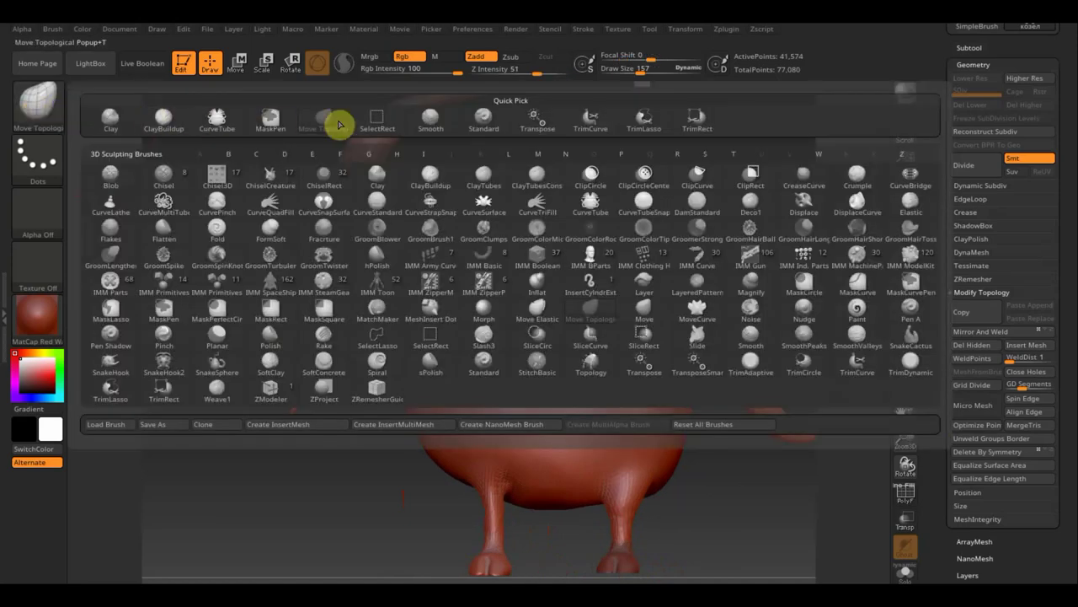
left_click(172, 119)
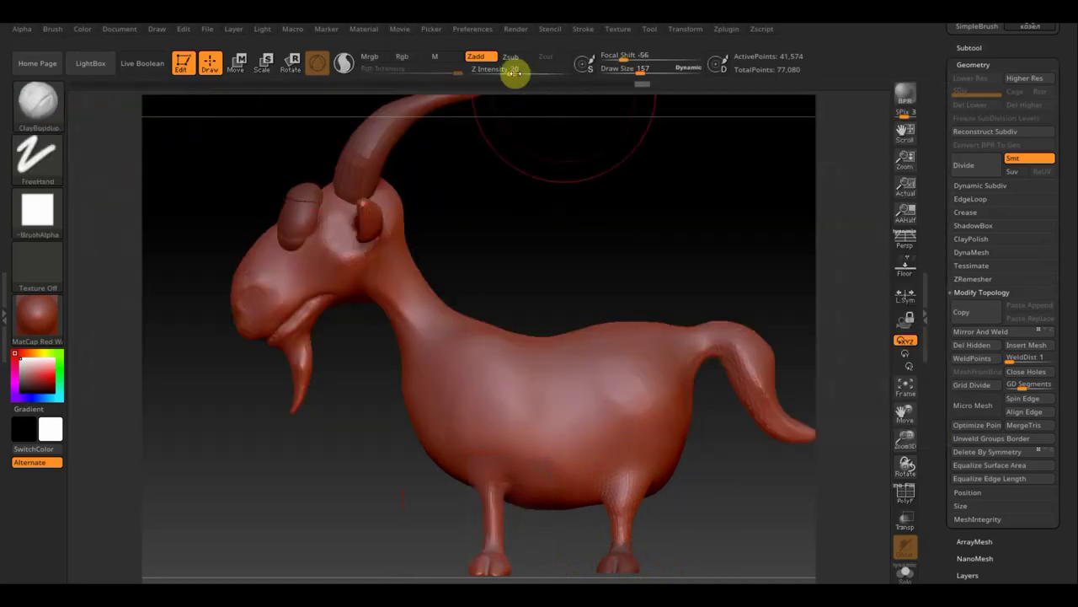
left_click_drag(516, 74, 480, 74)
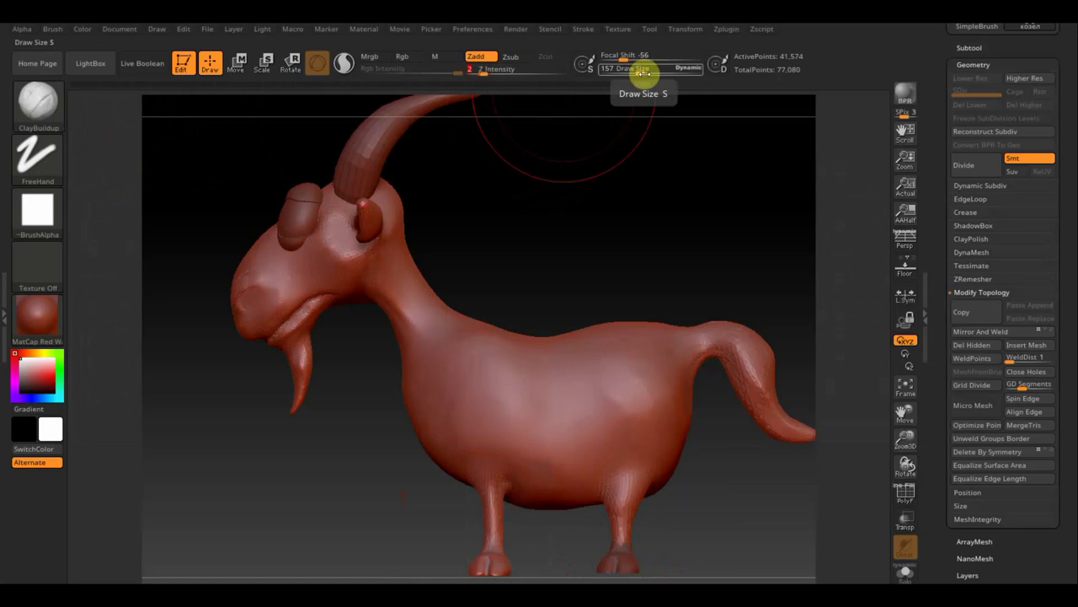
left_click_drag(640, 72, 622, 74)
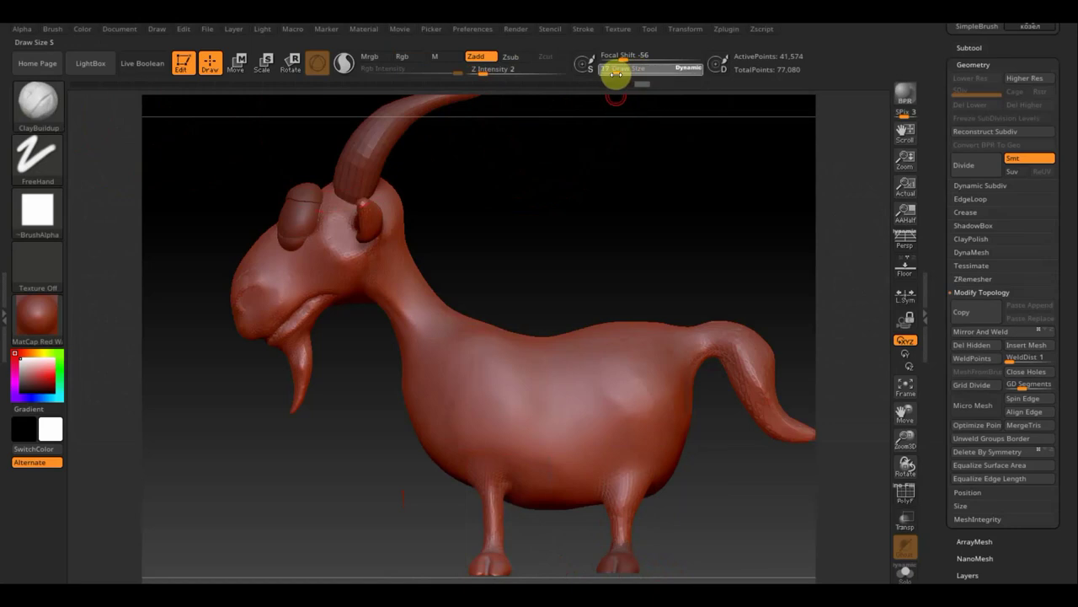
left_click_drag(617, 74, 619, 74)
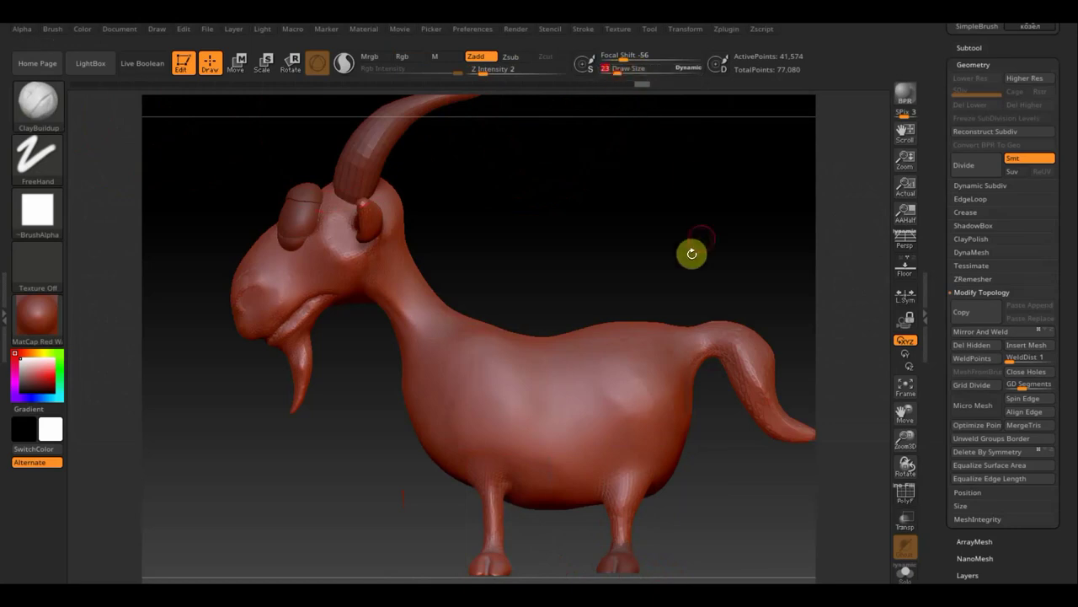
mouse_move(687, 265)
left_mouse_down("alt")
mouse_move(614, 149)
mouse_move(543, 236)
left_mouse_up("alt")
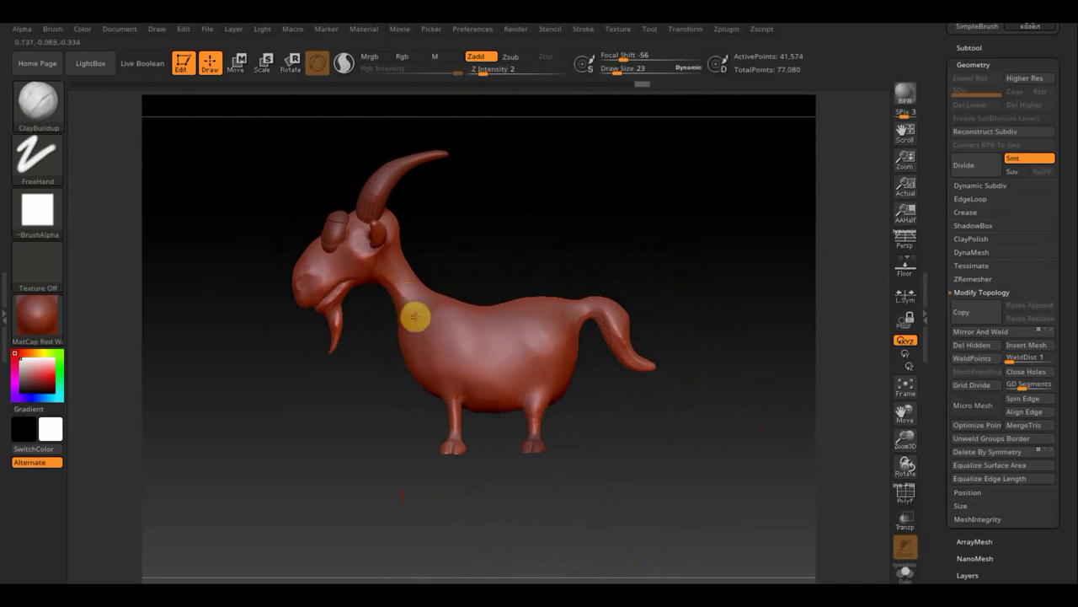
Paint several ClayBuildup strokes on the belly, then raise Draw Size to 62
left_click_drag(433, 401, 429, 364)
left_click_drag(469, 405, 481, 411)
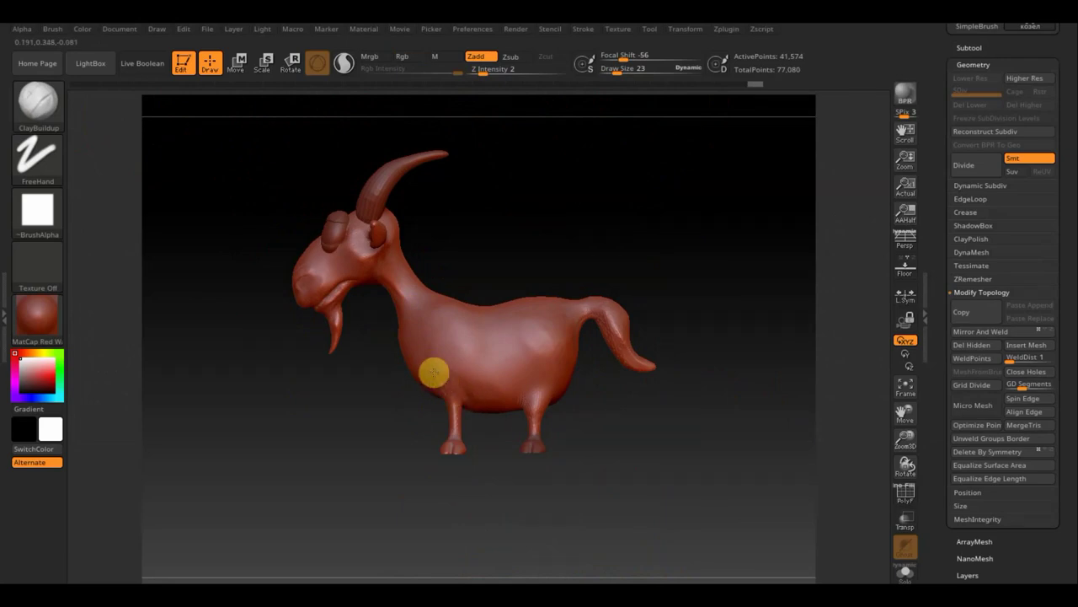
left_click_drag(433, 371, 447, 379)
left_click_drag(510, 363, 525, 390)
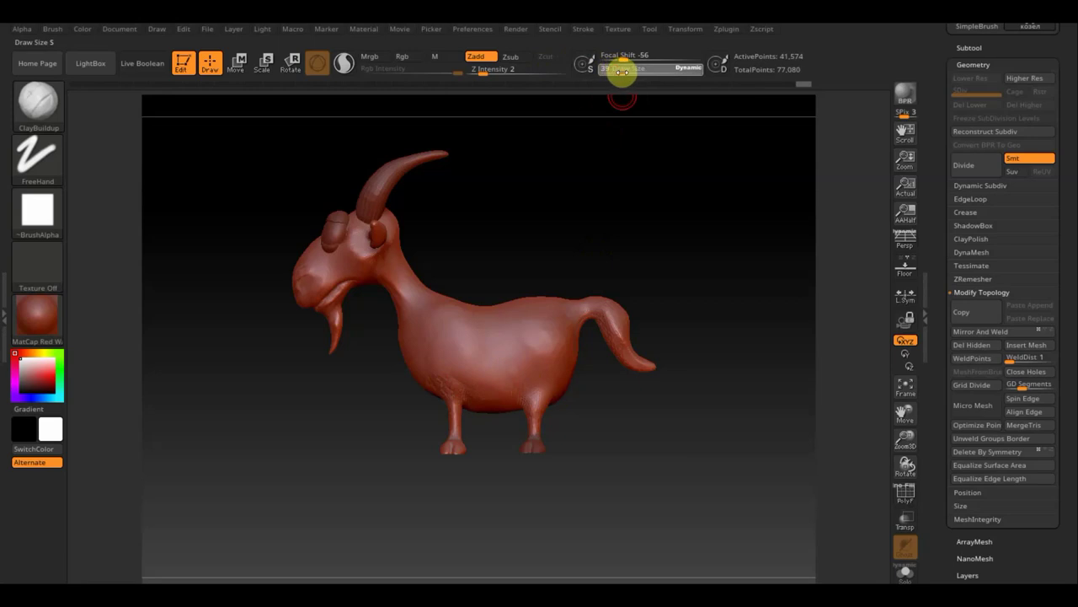
left_click_drag(514, 343, 529, 379)
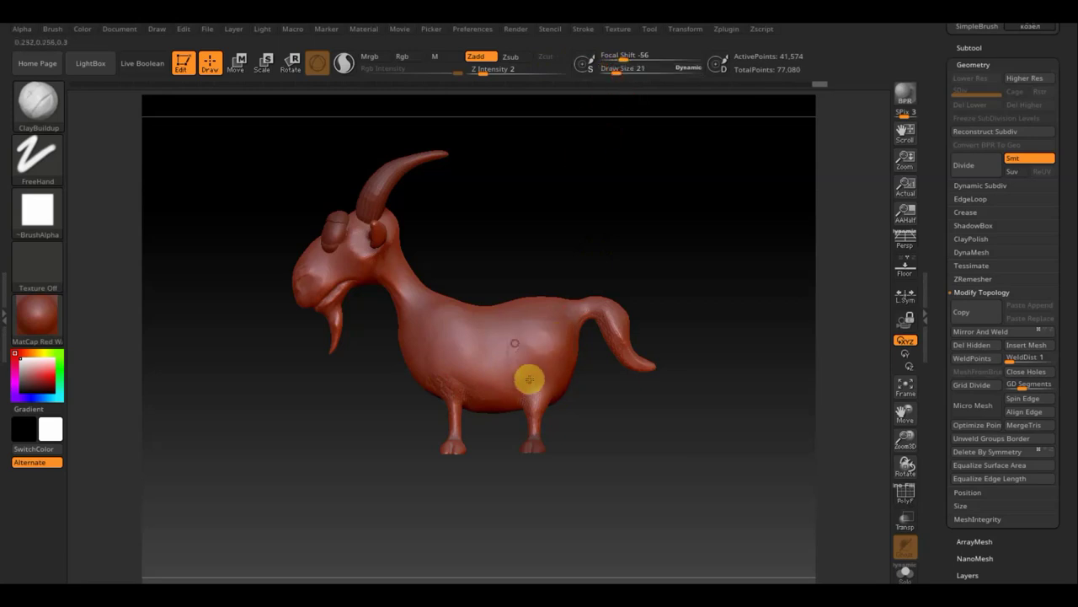
left_click_drag(621, 69, 607, 116)
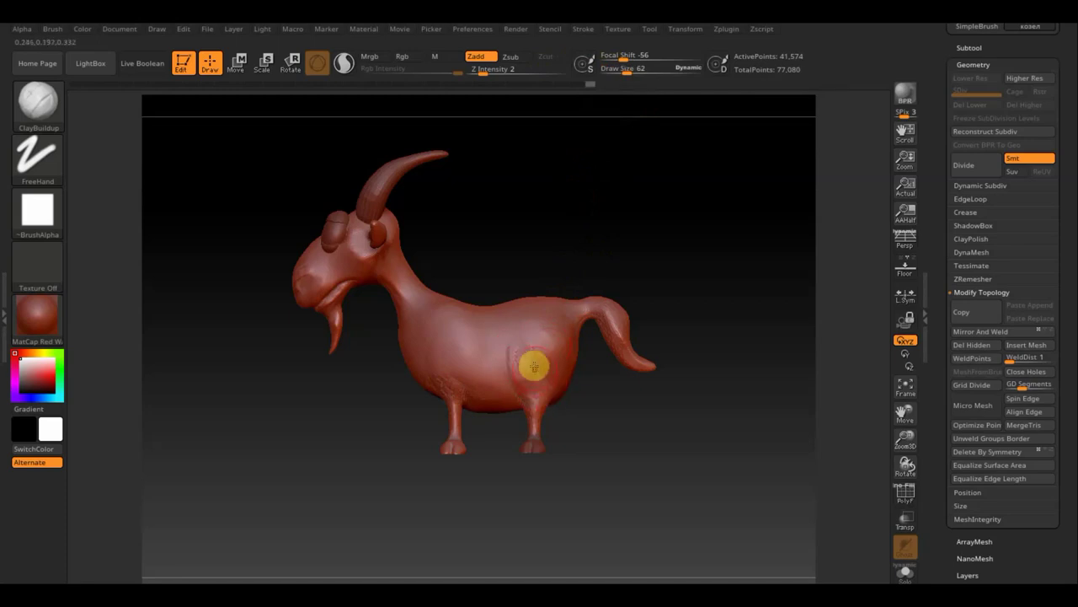
Undo recent belly strokes, add a fresh clay mark and Shift-smooth the belly
key("ctrl+z")
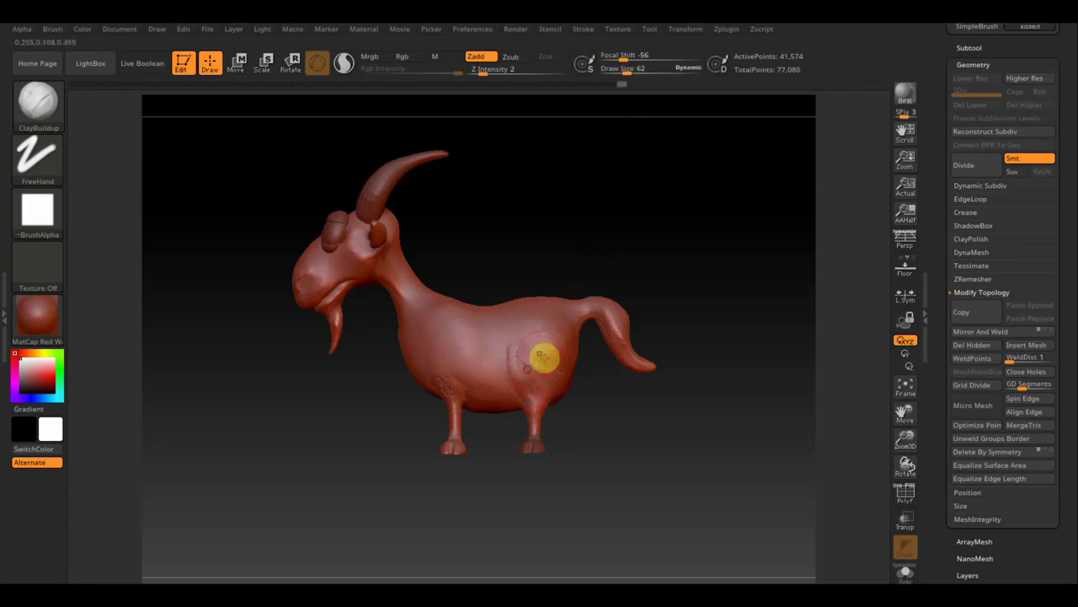
left_click_drag(544, 356, 553, 357)
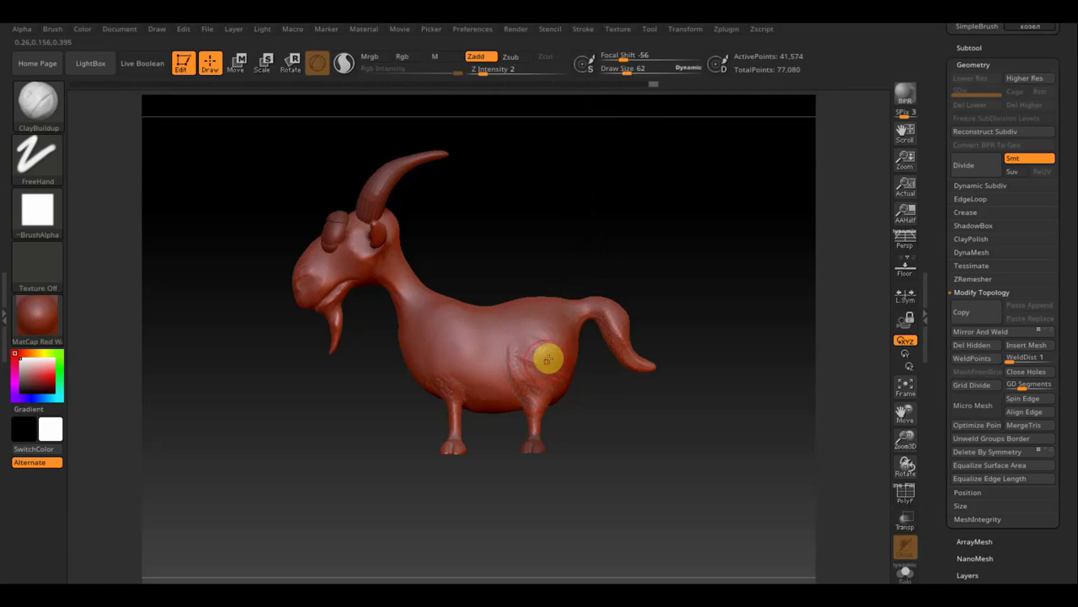
key("shift")
mouse_move(523, 361)
left_mouse_down("shift")
mouse_move(548, 364)
mouse_move(529, 332)
mouse_move(522, 390)
left_mouse_up("shift")
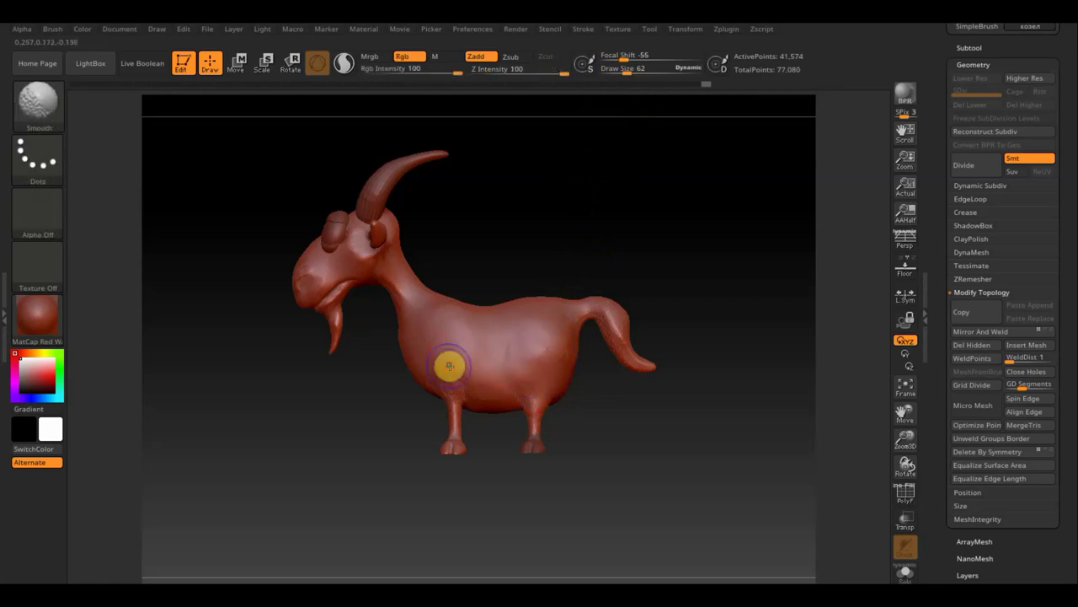
left_click_drag(449, 365, 446, 360, "shift")
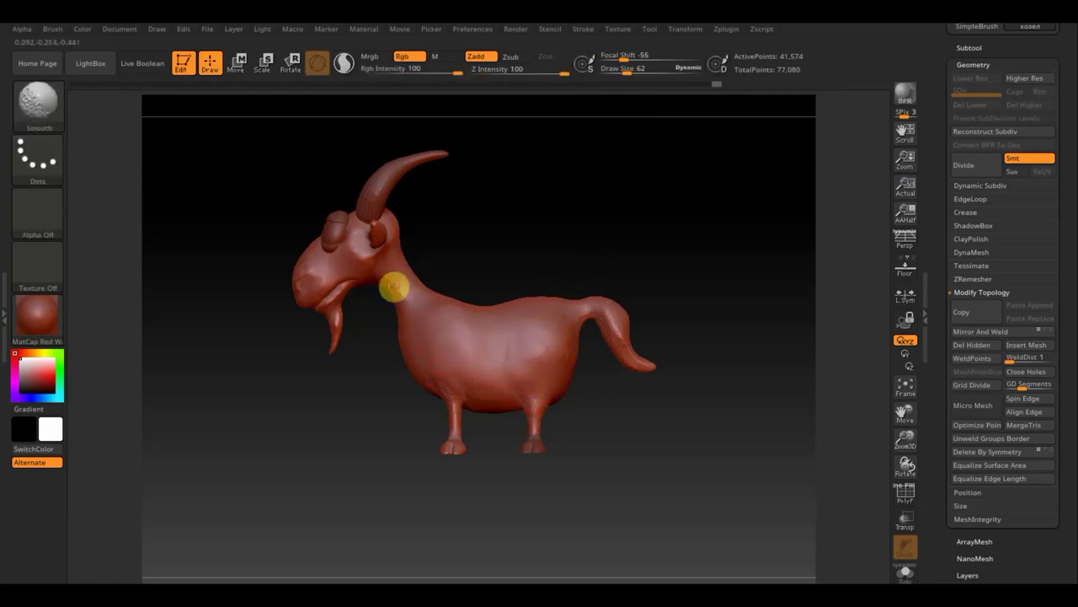
mouse_move(498, 253)
left_mouse_down()
mouse_move(570, 265)
mouse_move(563, 282)
left_mouse_up()
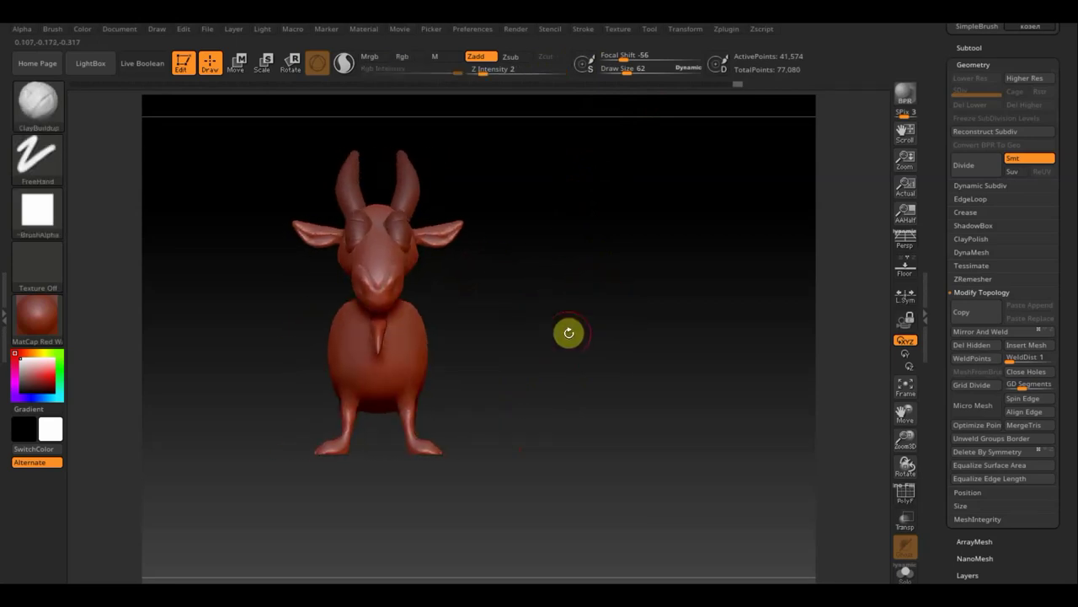
Shift-smooth a spot on the goat and turn it to a rear view
key("shift")
left_click_drag(403, 413, 344, 421, "shift")
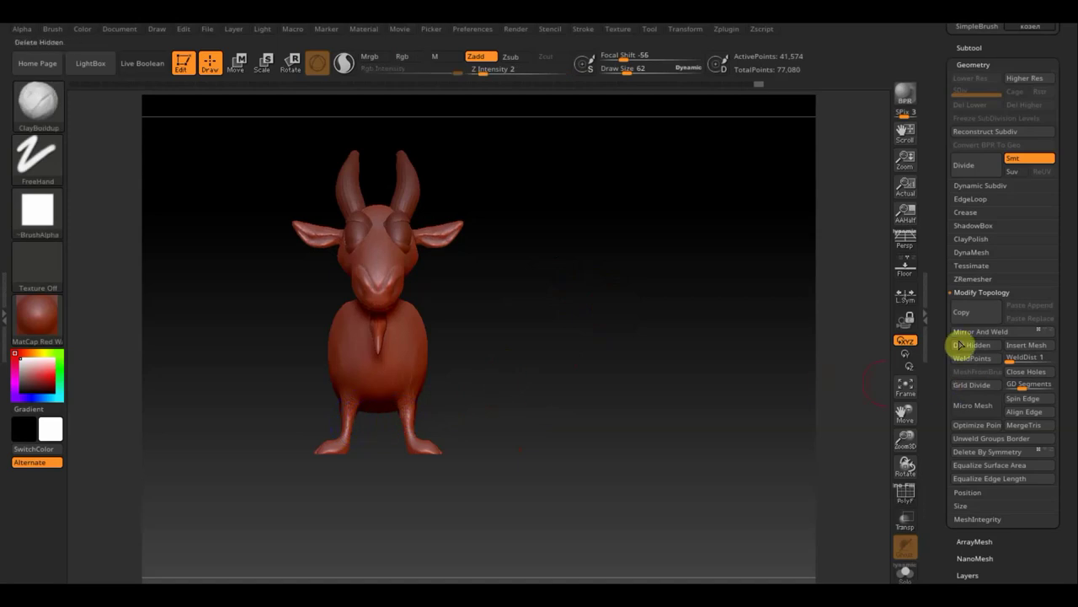
mouse_move(721, 394)
left_mouse_down()
mouse_move(486, 399)
mouse_move(435, 417)
mouse_move(455, 413)
left_mouse_up()
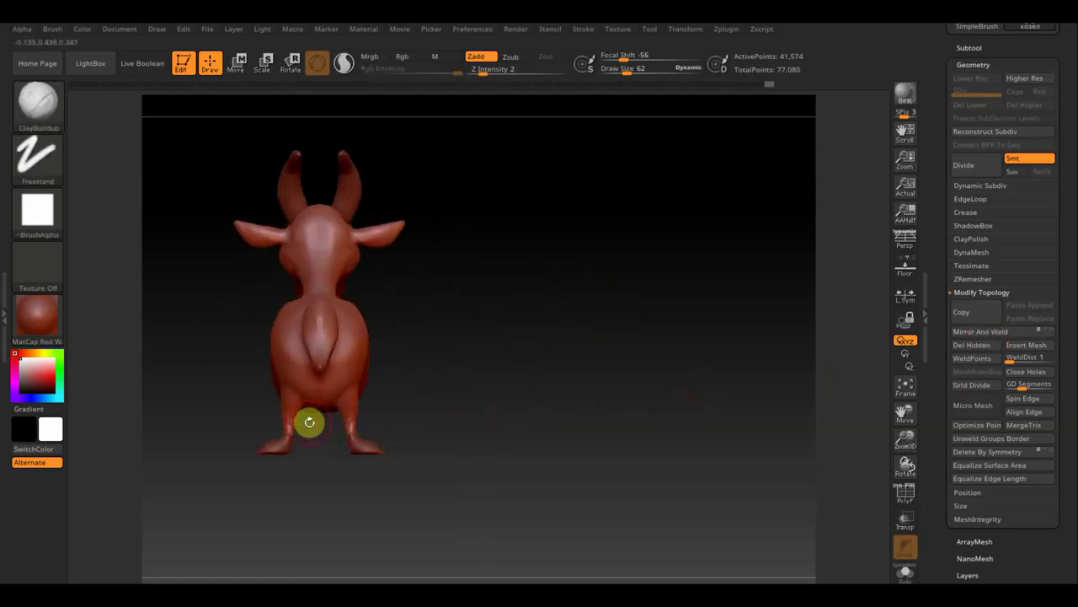
Select the Move Topological brush and enlarge it to Draw Size 229
left_click(46, 113)
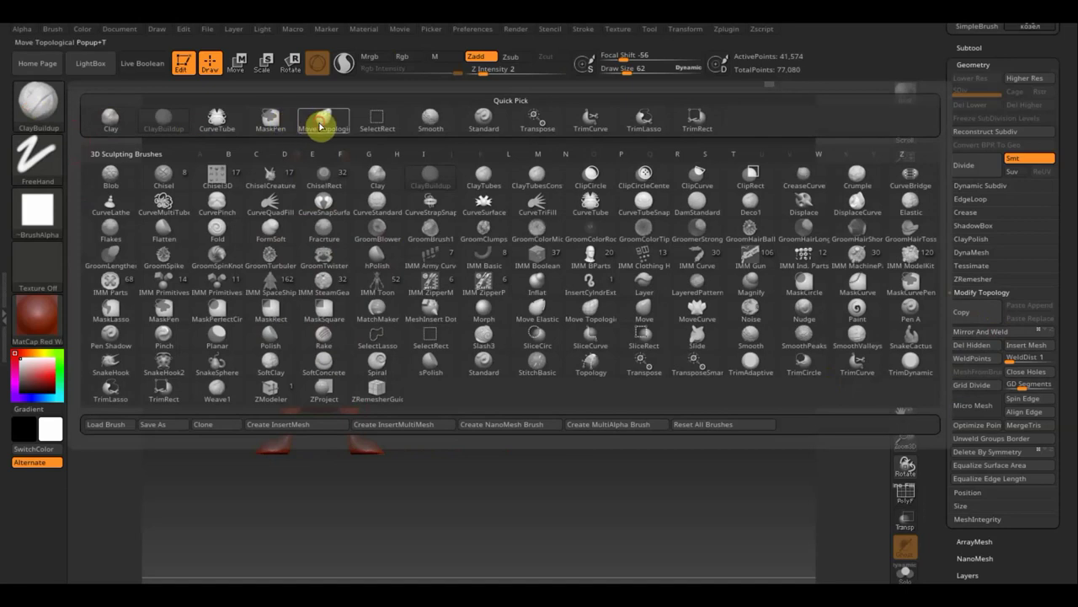
left_click(320, 120)
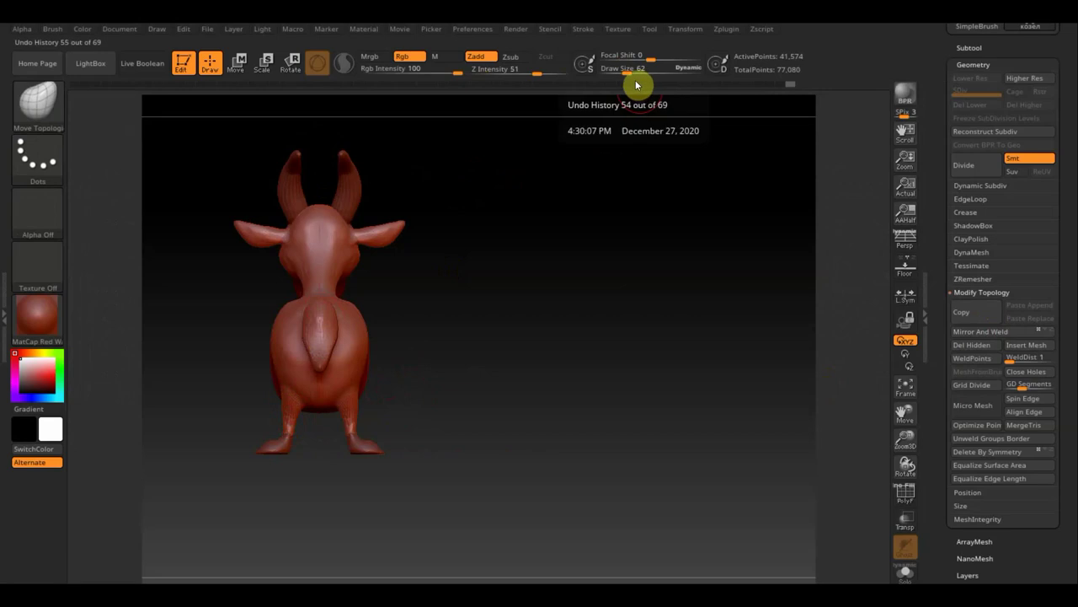
left_click_drag(623, 69, 649, 72)
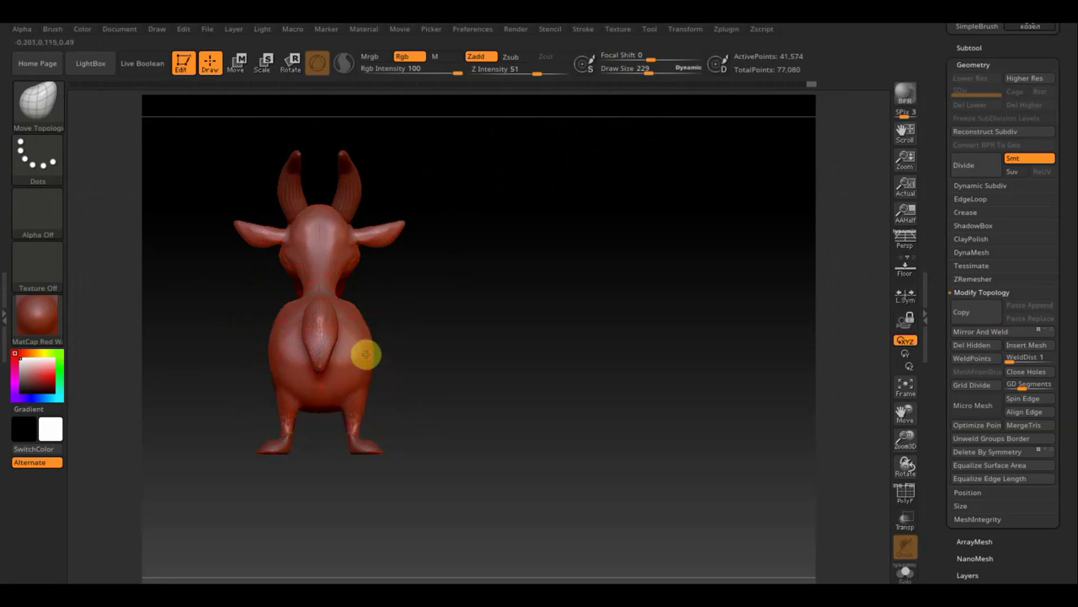
Mirror and weld the goat body, then reduce the brush to Draw Size 135
left_click(991, 333)
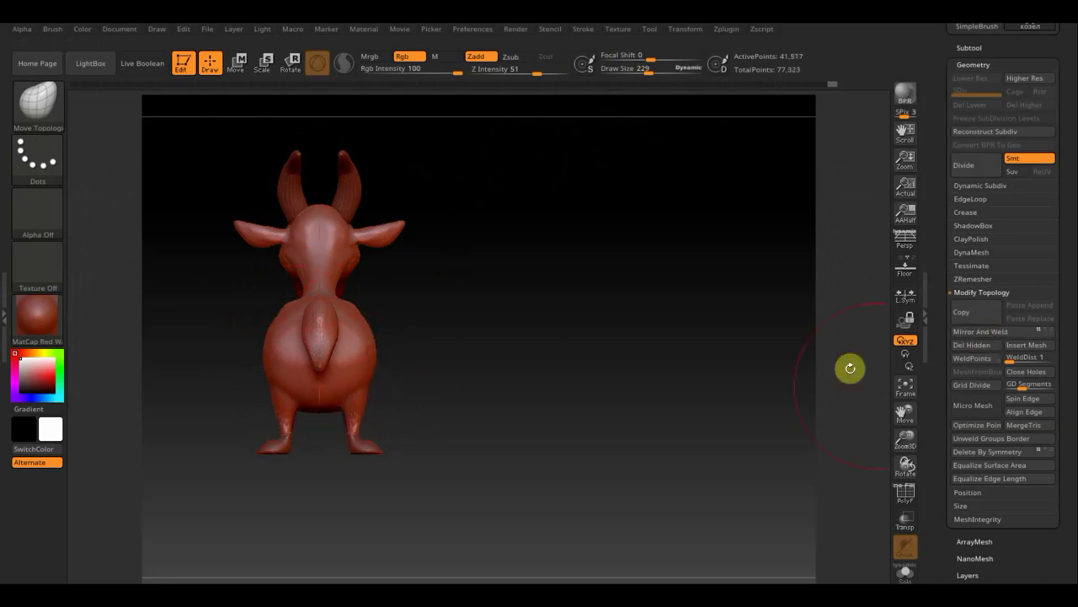
mouse_move(658, 374)
left_mouse_down()
mouse_move(542, 379)
mouse_move(601, 340)
mouse_move(606, 484)
left_mouse_up()
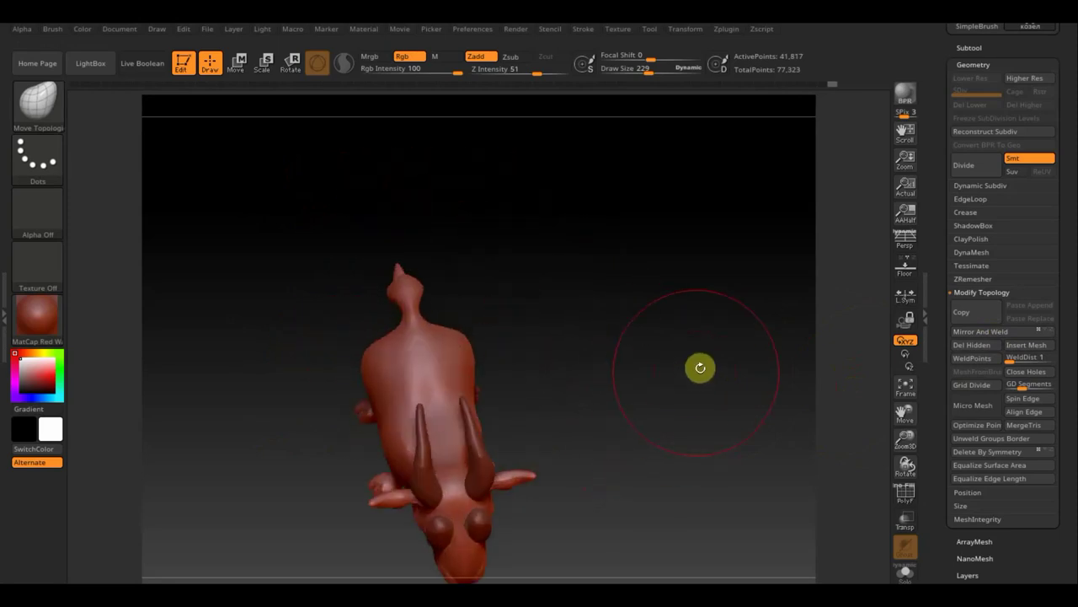
left_click_drag(700, 367, 698, 380, "shift")
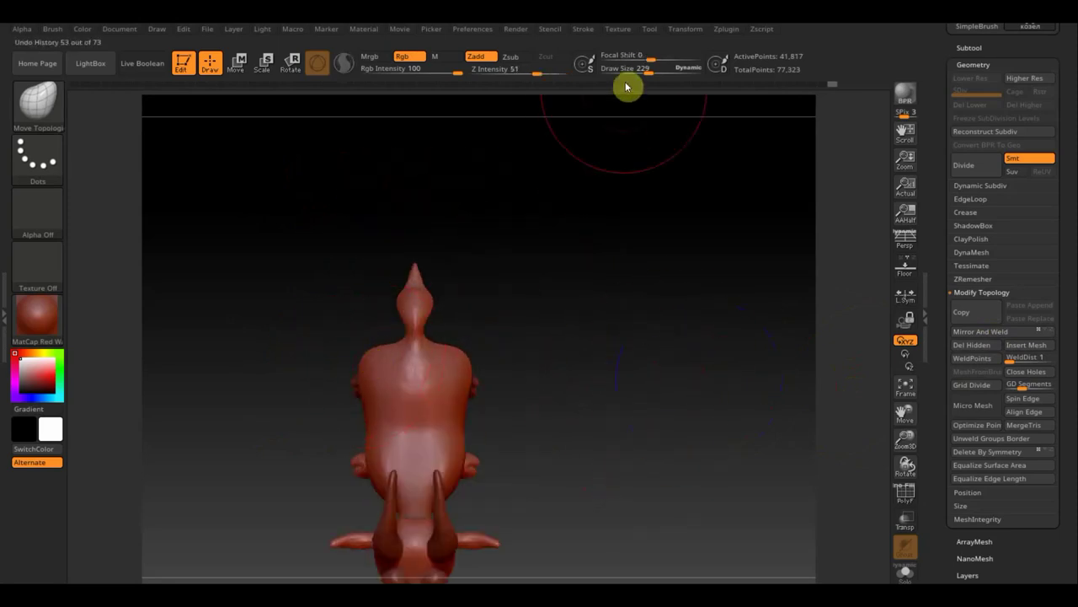
left_click_drag(647, 73, 638, 72)
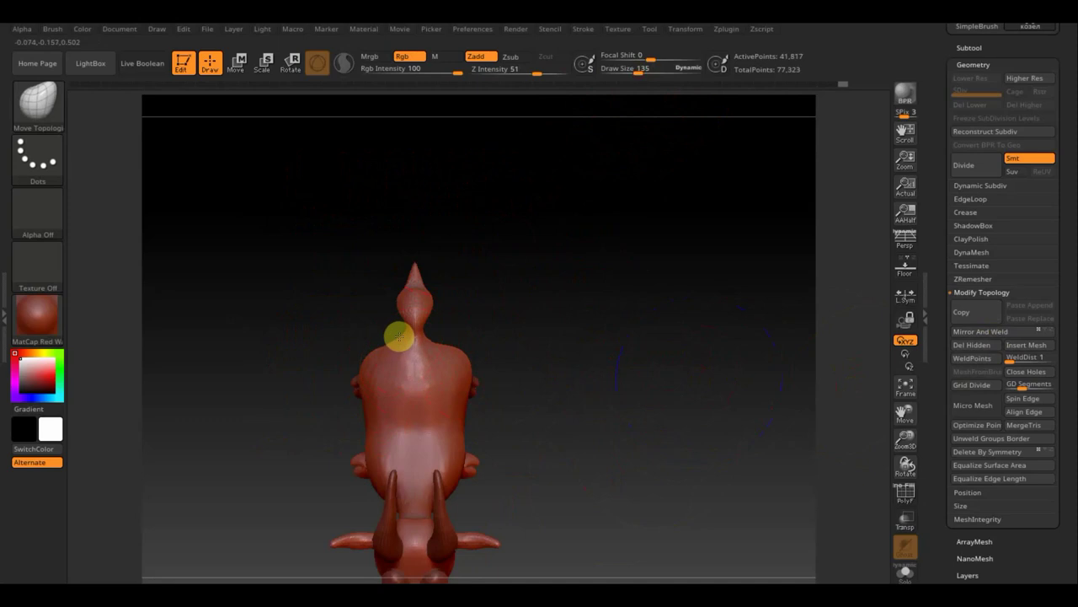
mouse_move(511, 312)
left_mouse_down()
mouse_move(546, 267)
mouse_move(602, 308)
mouse_move(562, 335)
left_mouse_up()
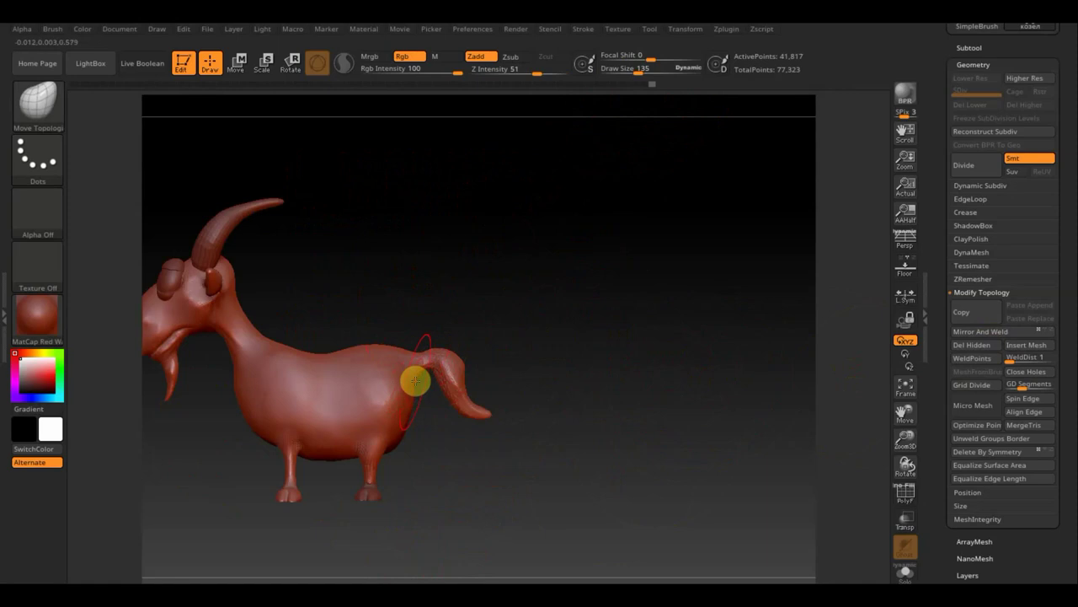
Reshape the goat's rear thigh and front leg, checking from both sides
left_click_drag(423, 380, 409, 422)
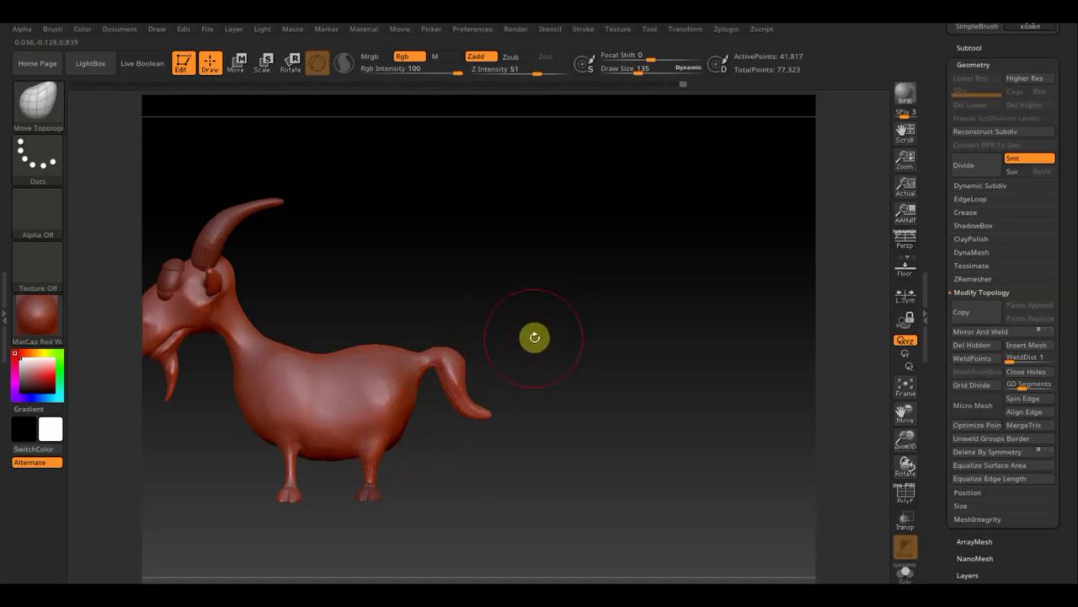
left_click_drag(534, 337, 646, 301)
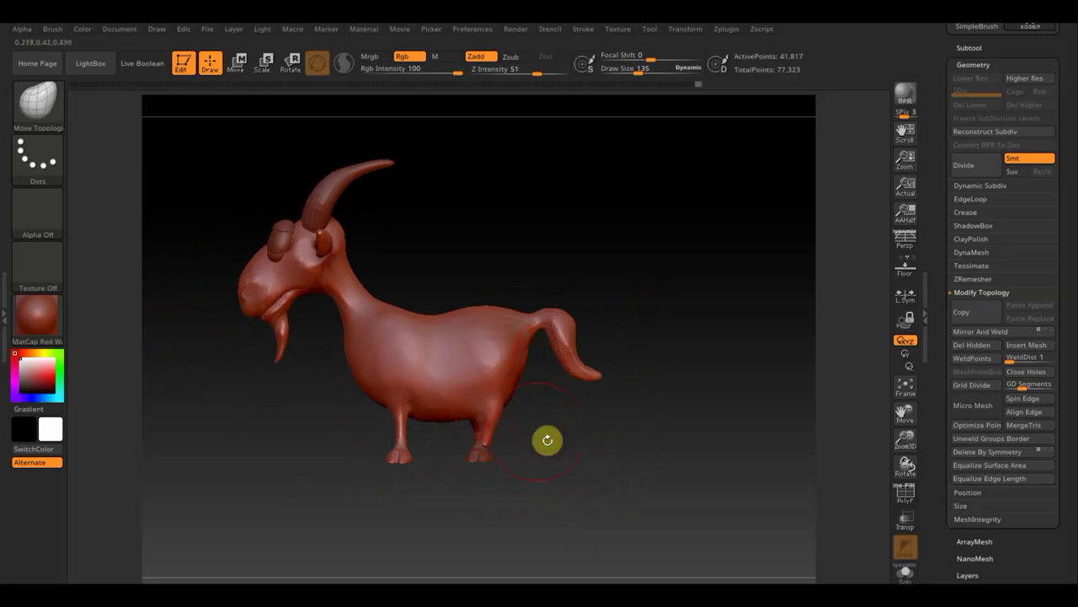
mouse_move(567, 452)
left_mouse_down()
mouse_move(423, 450)
mouse_move(474, 460)
mouse_move(700, 455)
left_mouse_up()
left_click(461, 422)
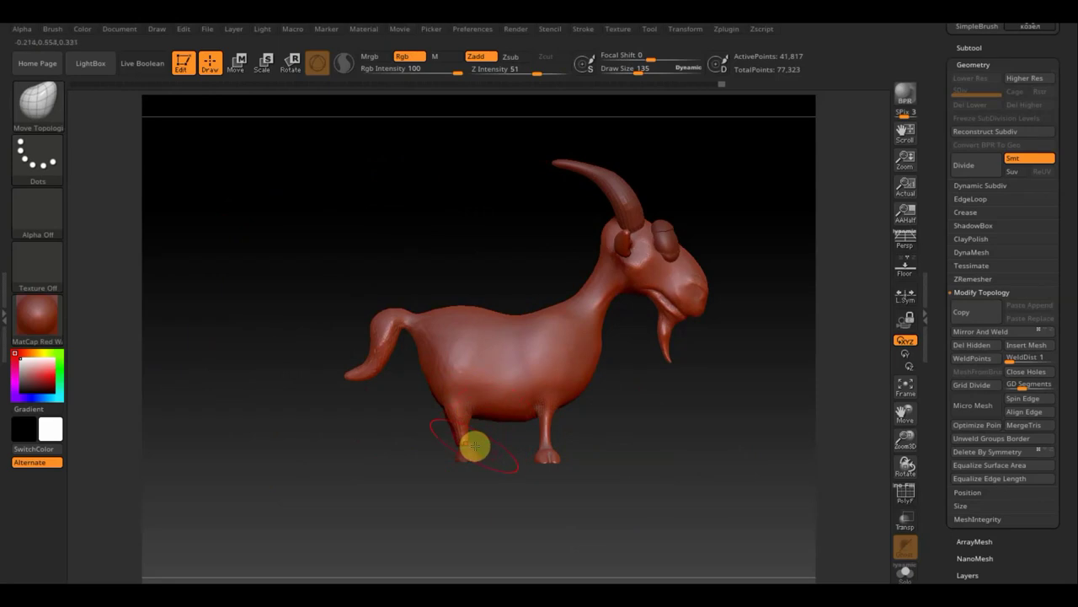
mouse_move(582, 464)
left_mouse_down()
mouse_move(582, 522)
mouse_move(549, 501)
mouse_move(446, 489)
mouse_move(551, 466)
mouse_move(860, 446)
left_mouse_up()
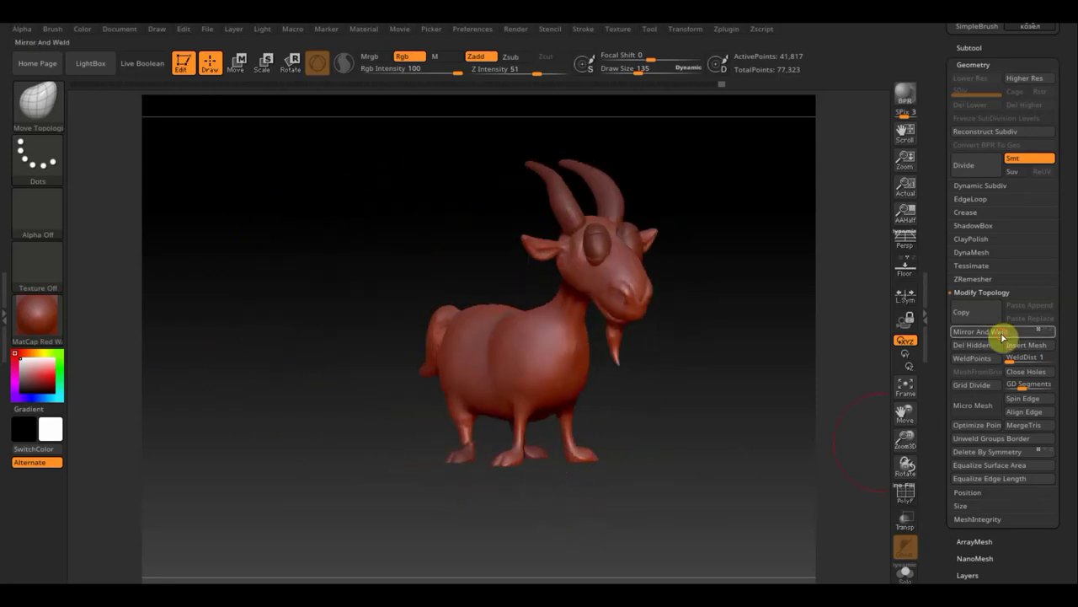
Mirror and weld the goat body, then switch to the eye spheres subtool
left_click(1003, 337)
left_click_drag(694, 450, 729, 453, "shift")
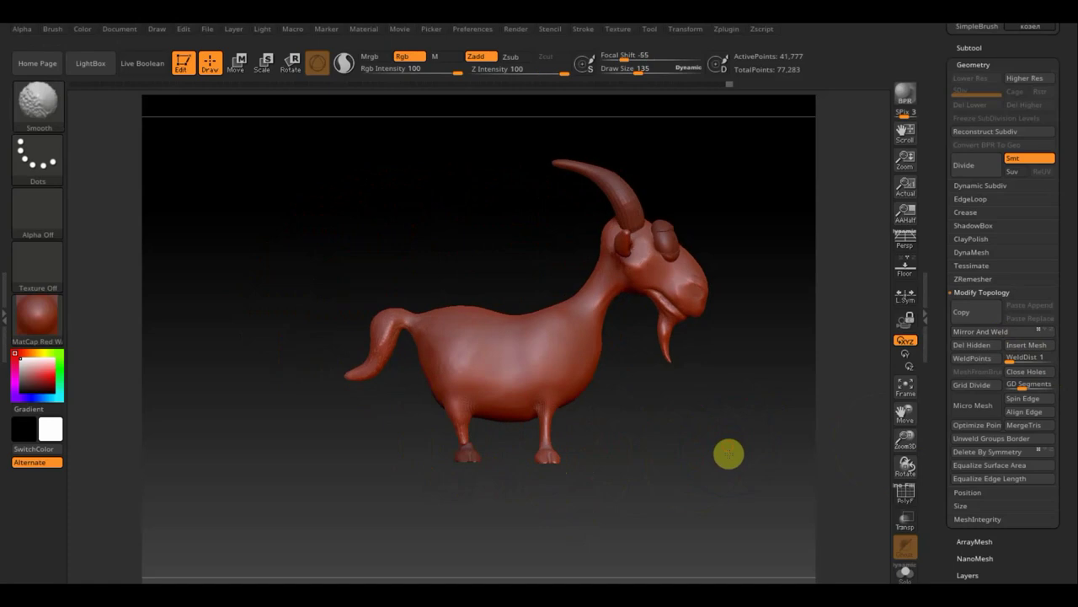
key("n")
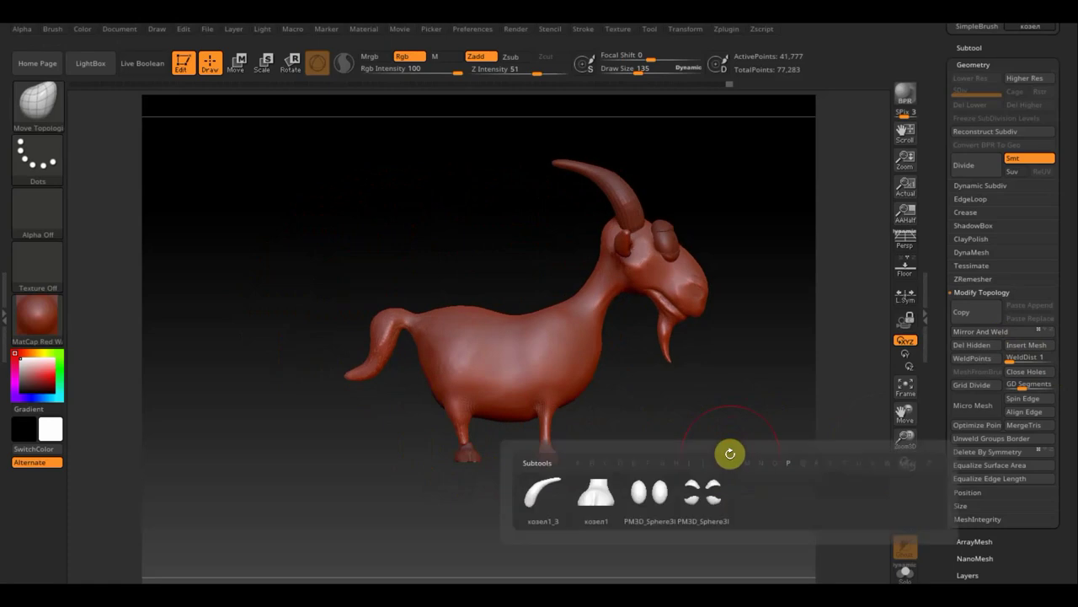
left_click(684, 495)
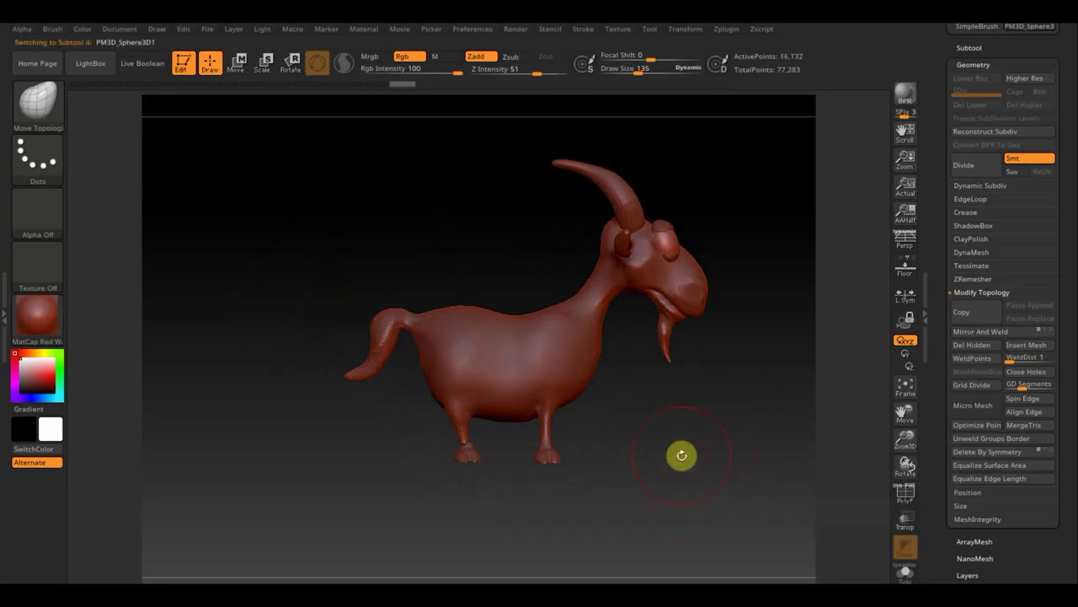
Select the козел1 subtool and nudge it slightly with the Move gizmo
key("n")
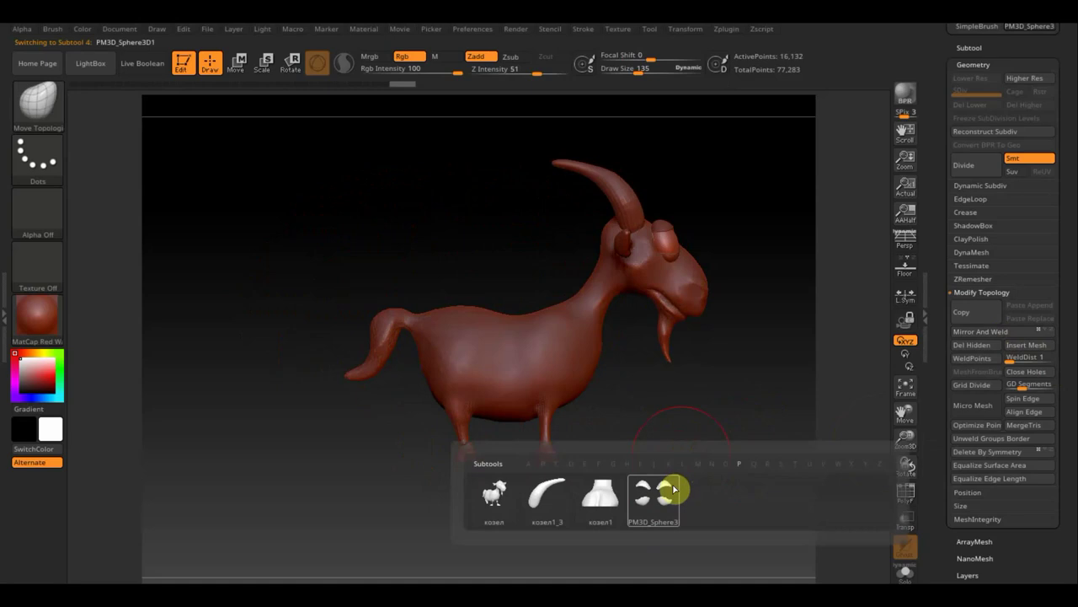
mouse_move(546, 498)
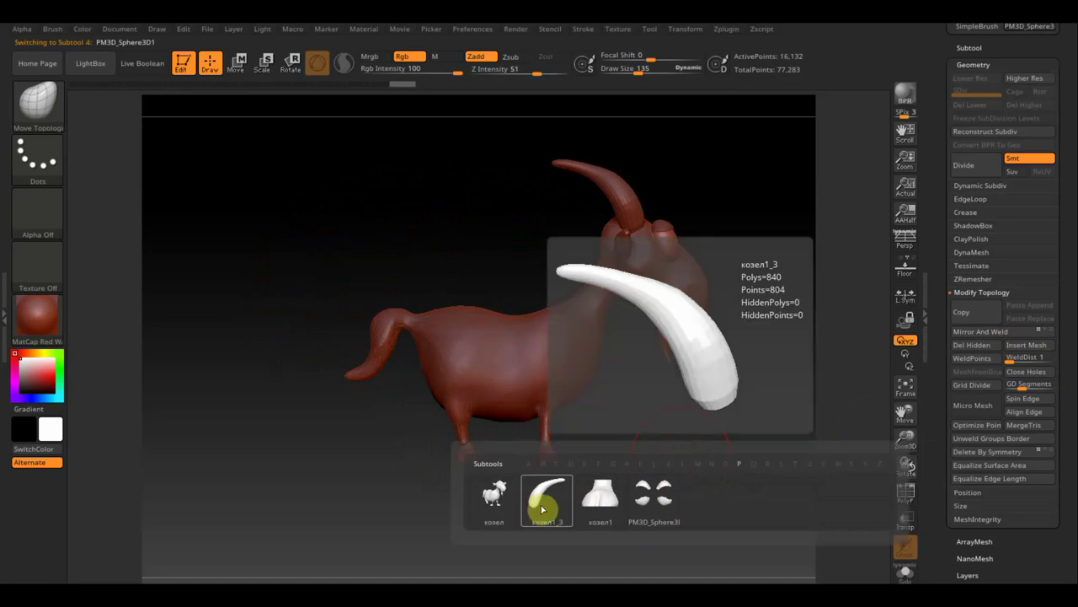
left_click(593, 497)
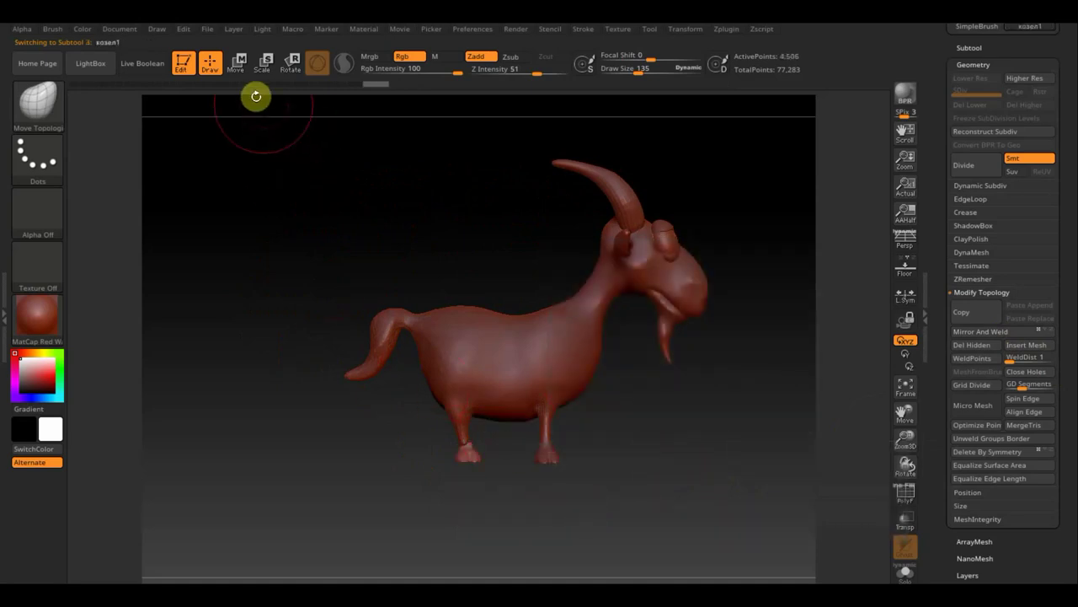
left_click(239, 62)
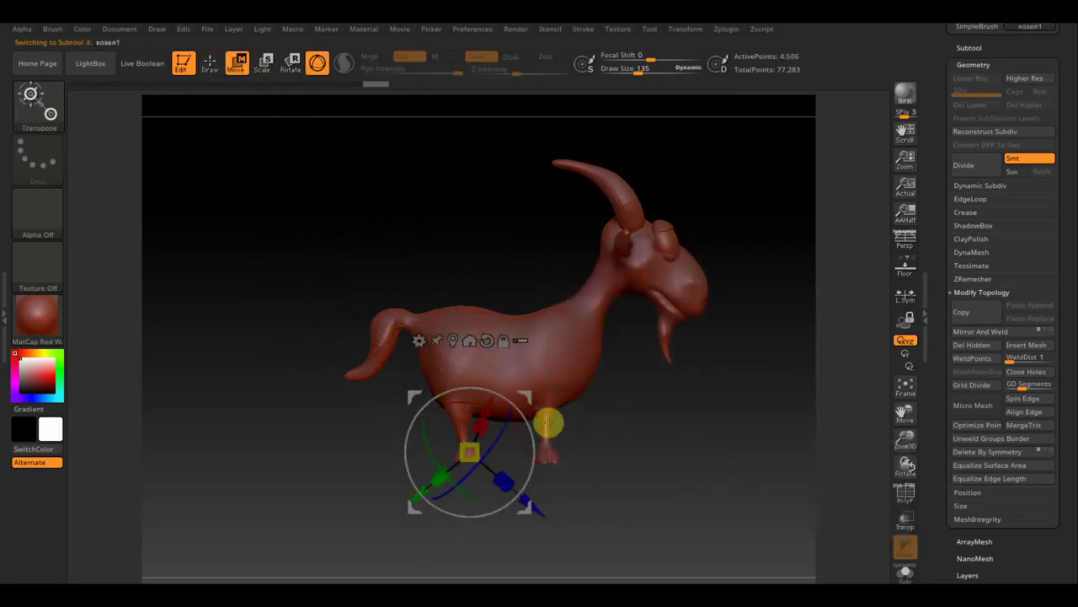
left_click_drag(527, 398, 524, 399)
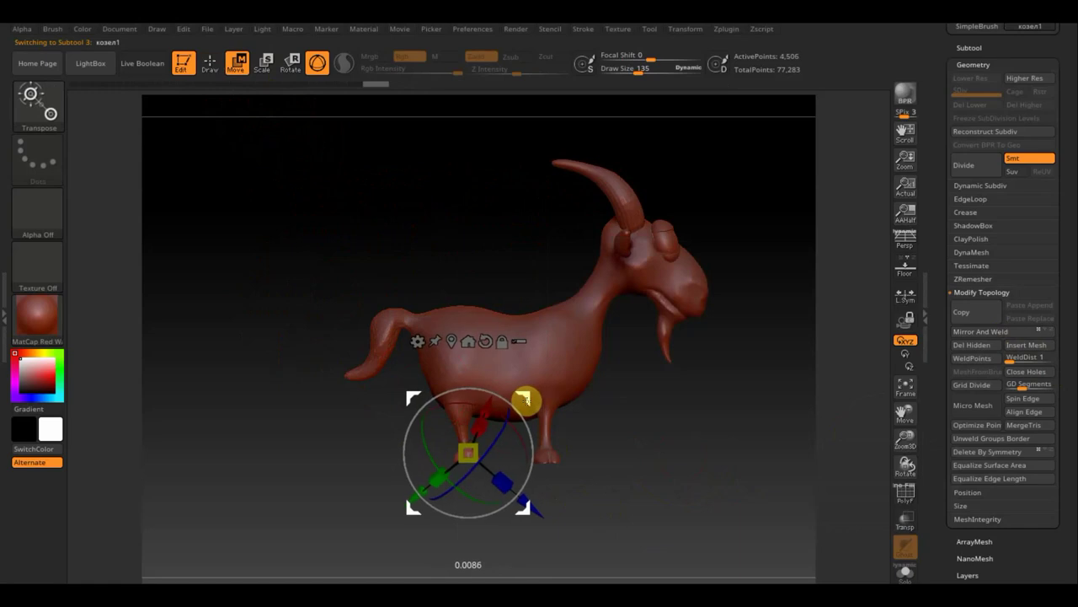
Mirror and weld the козел1 piece and inspect it from side and rear
left_click(208, 71)
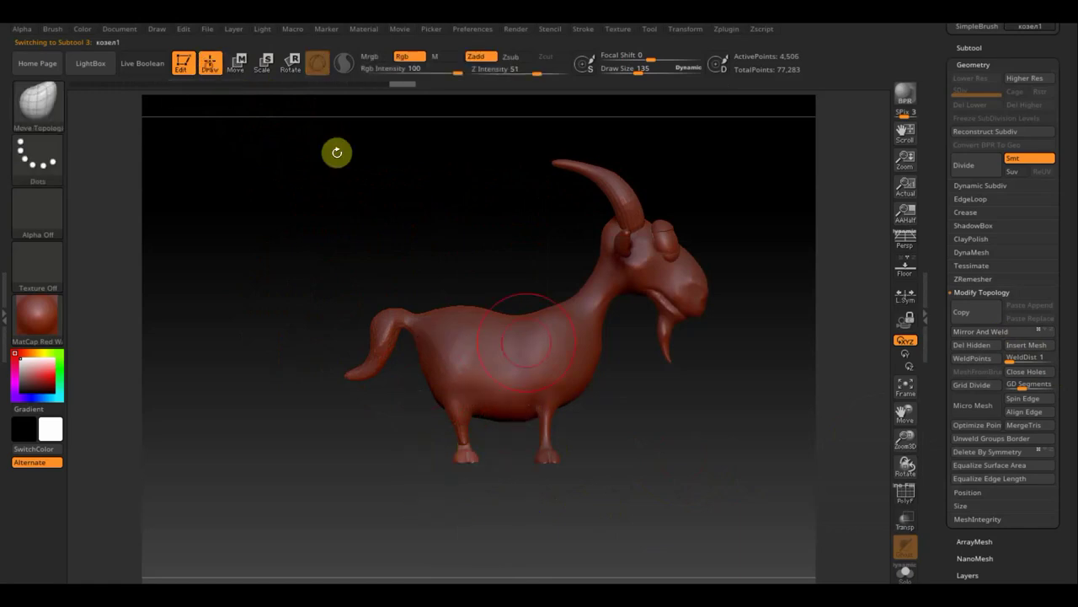
mouse_move(642, 390)
left_mouse_down()
mouse_move(616, 419)
mouse_move(585, 412)
mouse_move(621, 404)
mouse_move(602, 412)
left_mouse_up()
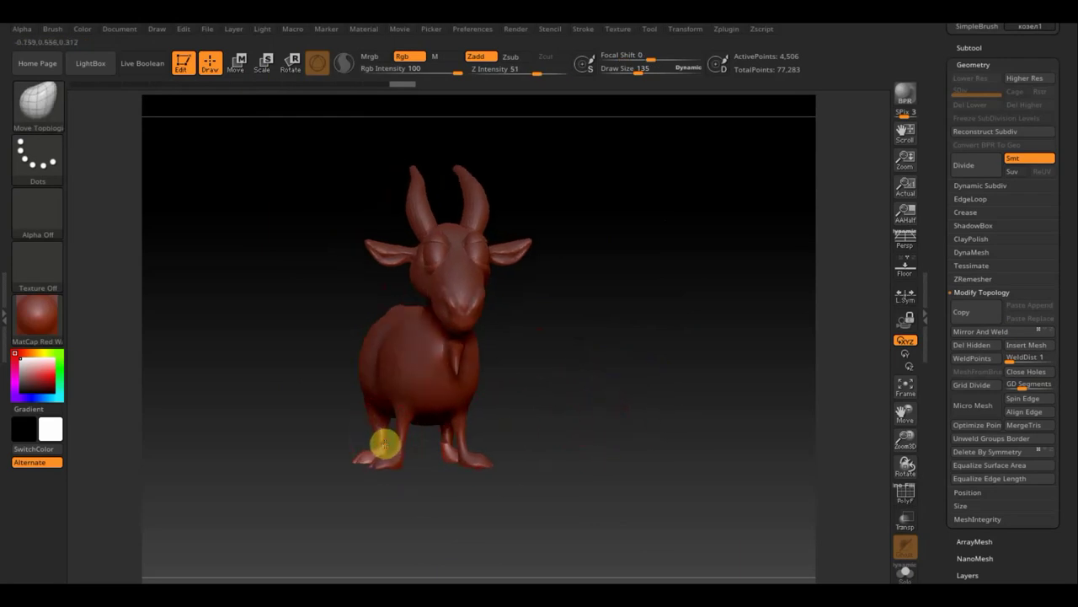
left_click(1003, 331)
mouse_move(632, 393)
left_mouse_down()
mouse_move(583, 390)
mouse_move(572, 406)
left_mouse_up()
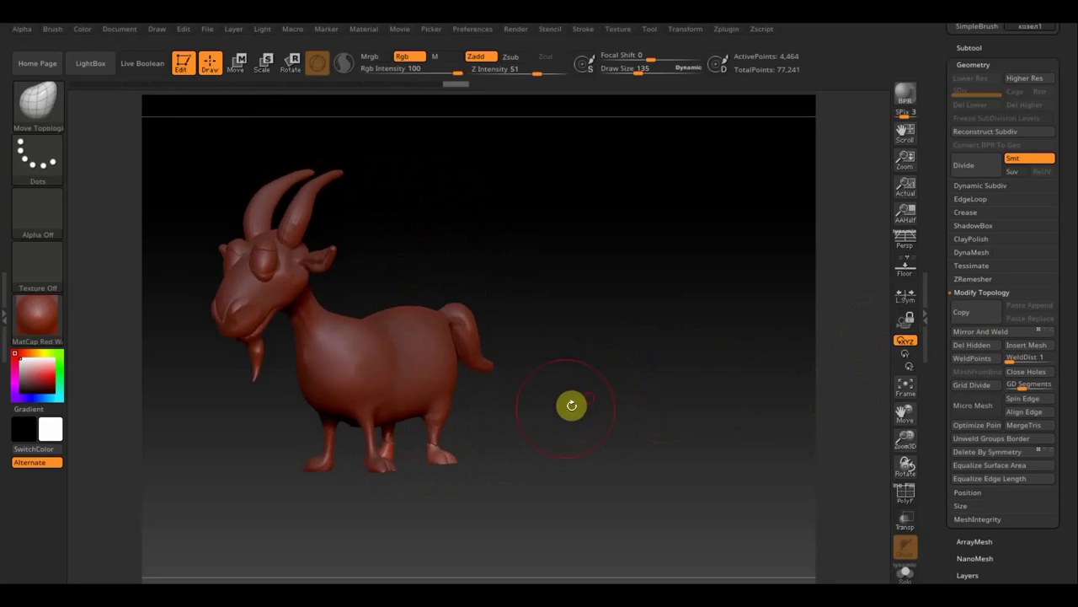
mouse_move(412, 441)
left_mouse_down()
mouse_move(433, 423)
mouse_move(396, 435)
left_mouse_up()
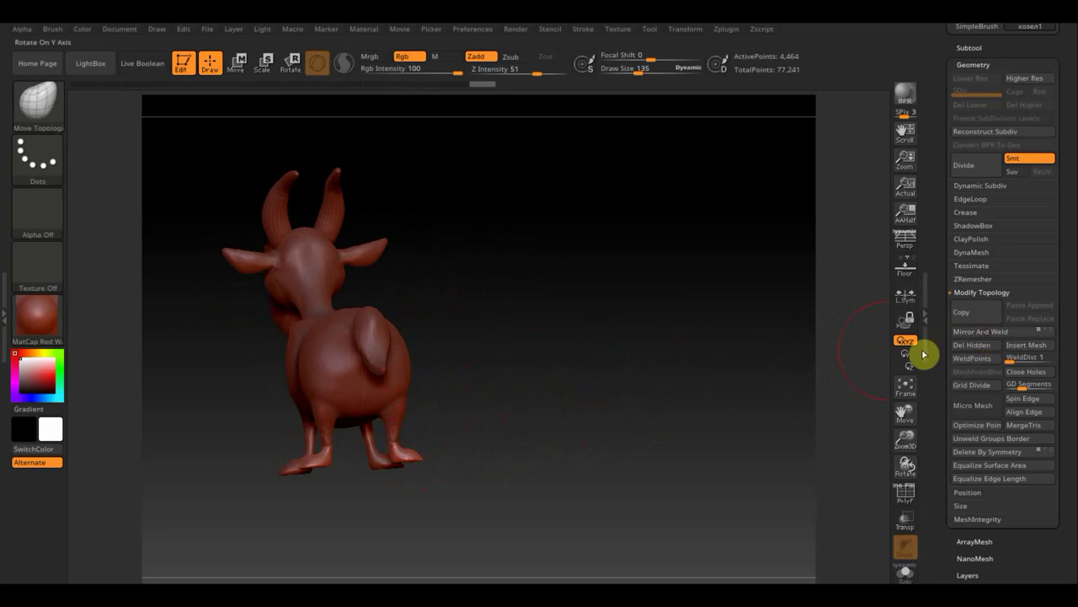
mouse_move(717, 385)
left_mouse_down()
mouse_move(688, 399)
mouse_move(719, 385)
mouse_move(702, 389)
mouse_move(705, 402)
mouse_move(712, 395)
mouse_move(675, 386)
mouse_move(679, 428)
mouse_move(688, 289)
mouse_move(679, 467)
mouse_move(690, 433)
left_mouse_up()
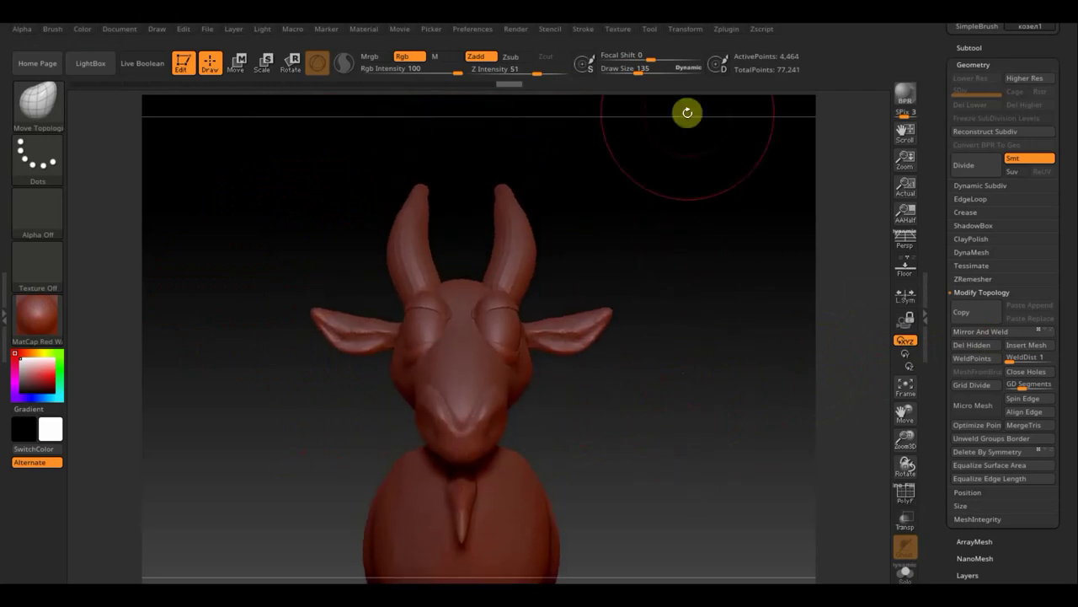
Set the brush Draw Size to 54
left_click(625, 69)
type("54")
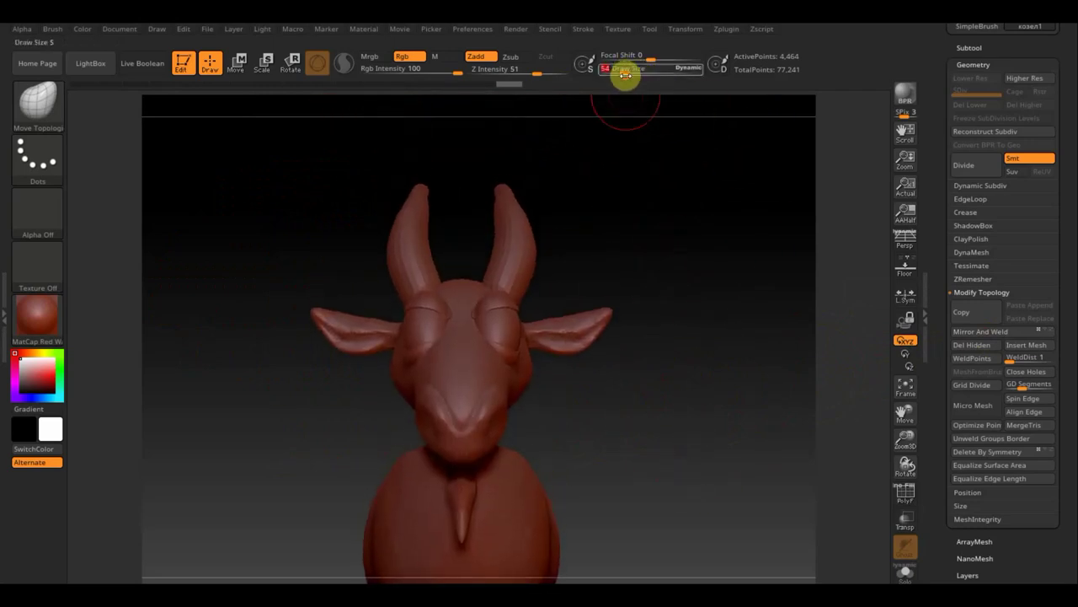
key("Return")
left_click_drag(727, 320, 733, 299)
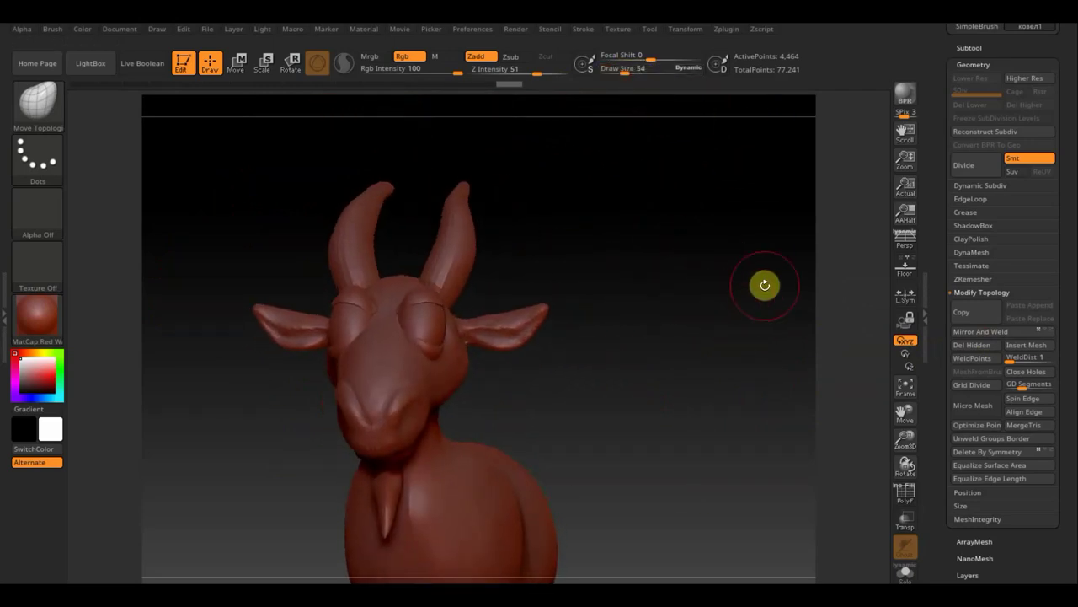
Select the PM3D_Sphere3D1 eye spheres subtool and duplicate it
left_click(971, 47)
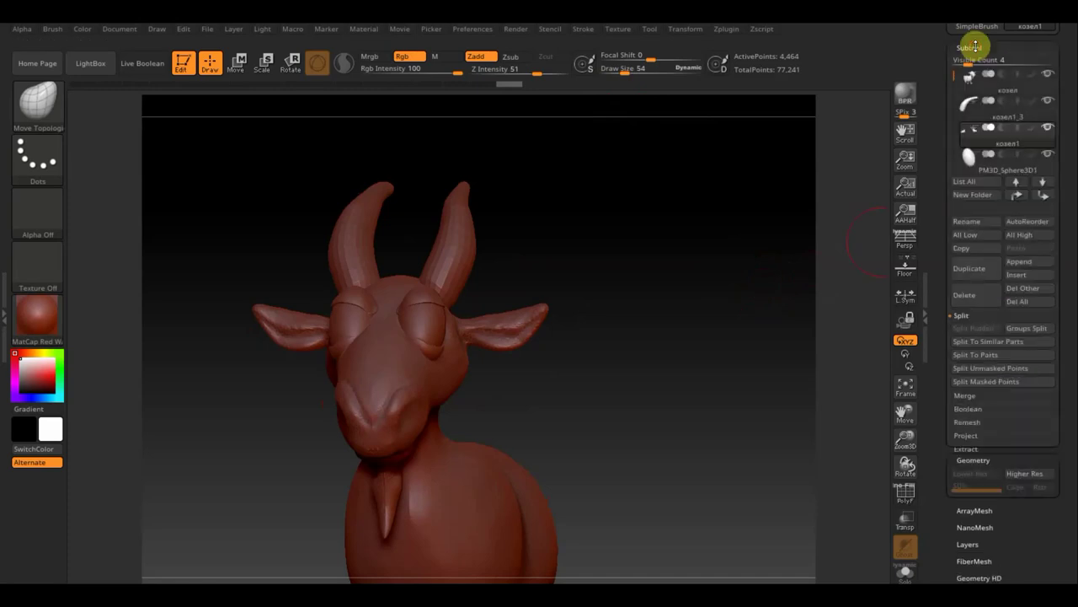
left_click(972, 167)
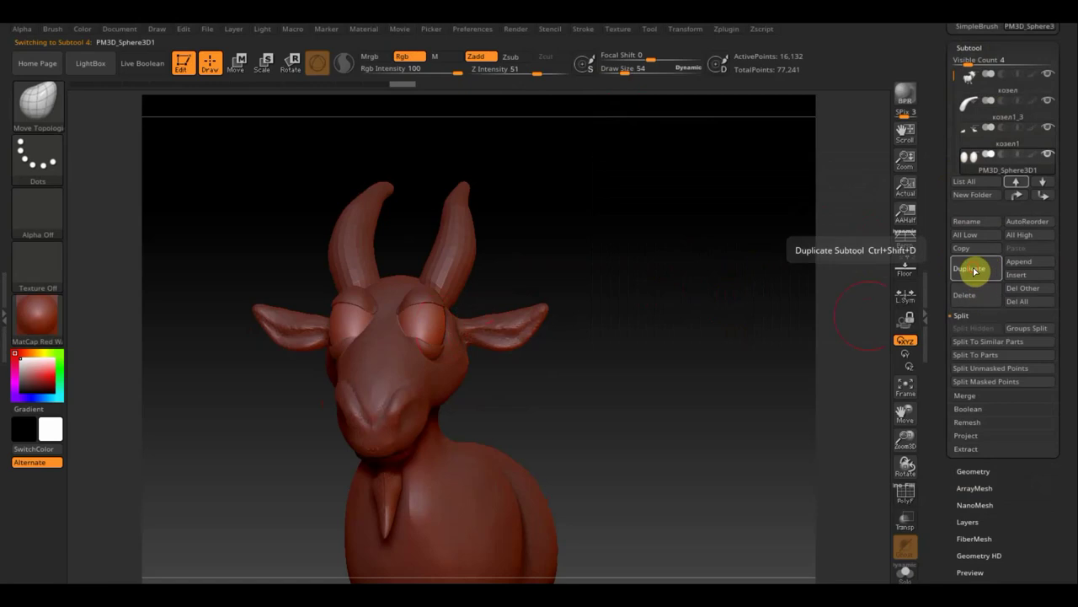
left_click(974, 270)
mouse_move(679, 315)
left_mouse_down()
mouse_move(633, 316)
mouse_move(951, 306)
left_mouse_up()
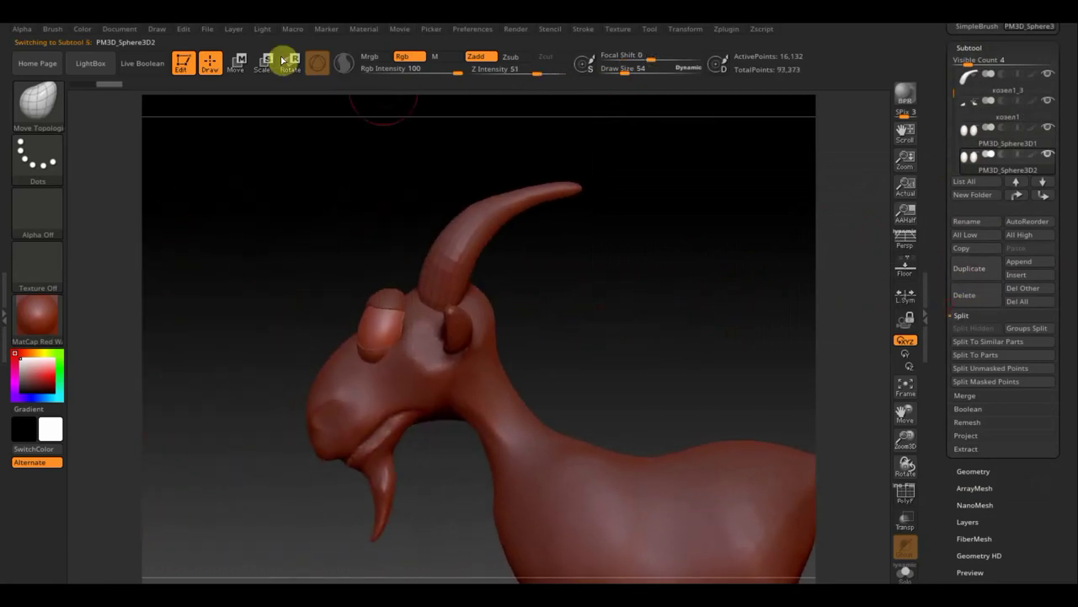
Move the duplicated spheres up above the goat's head with the Transpose gizmo
left_click(236, 64)
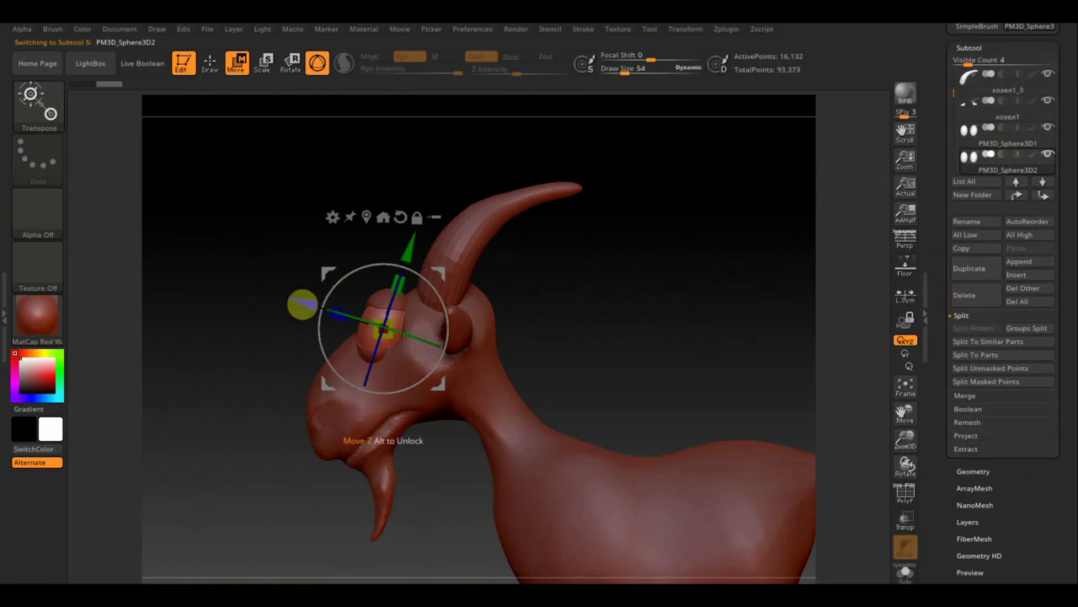
mouse_move(301, 303)
left_mouse_down()
mouse_move(247, 285)
mouse_move(303, 312)
mouse_move(297, 302)
mouse_move(366, 323)
left_mouse_up()
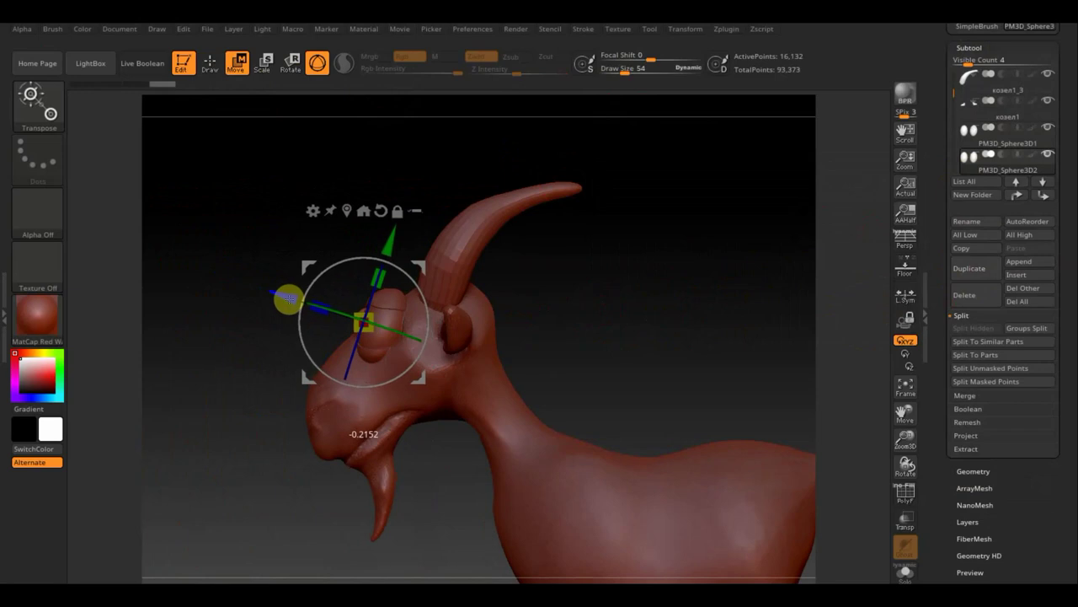
mouse_move(628, 230)
left_mouse_down()
mouse_move(710, 247)
mouse_move(696, 292)
left_mouse_up()
left_click_drag(420, 268, 418, 202)
left_click(206, 52)
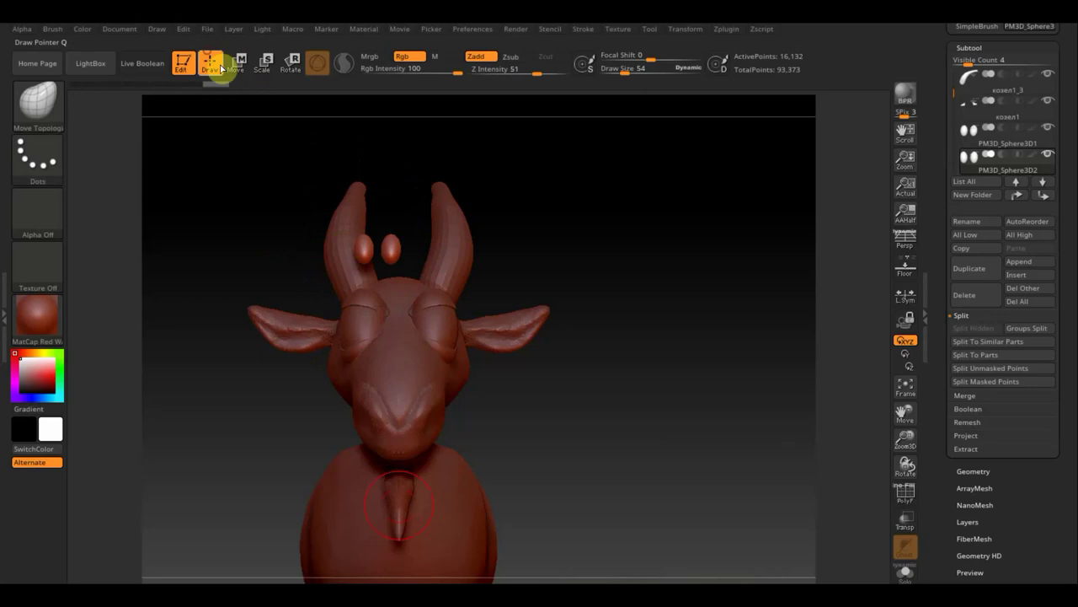
Mask one duplicated sphere and split the masked points off
left_click_drag(550, 327, 379, 200, "ctrl")
key("ctrl")
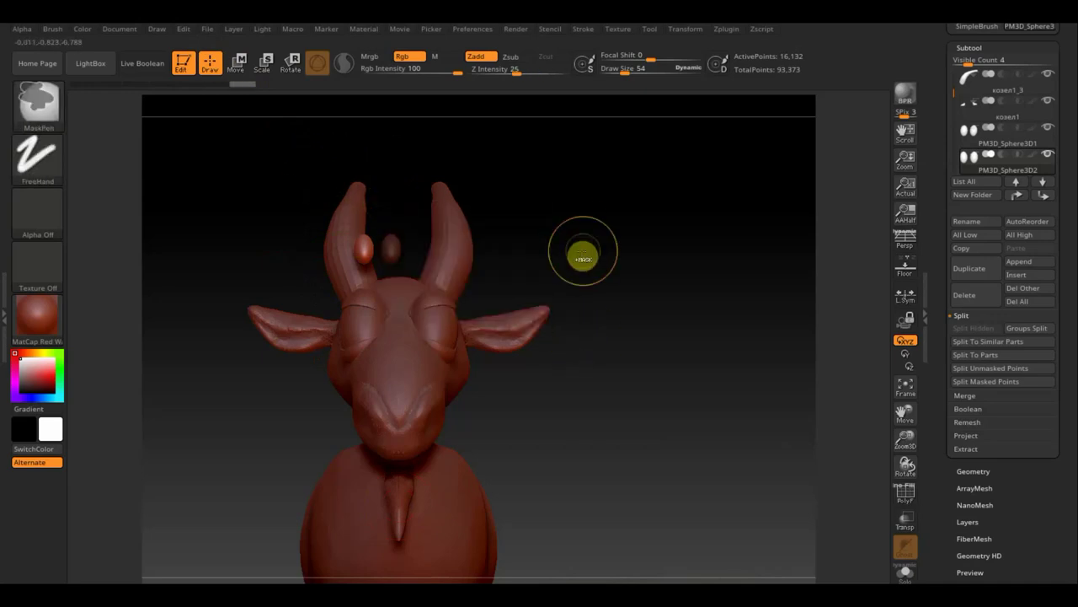
key("ctrl+shift")
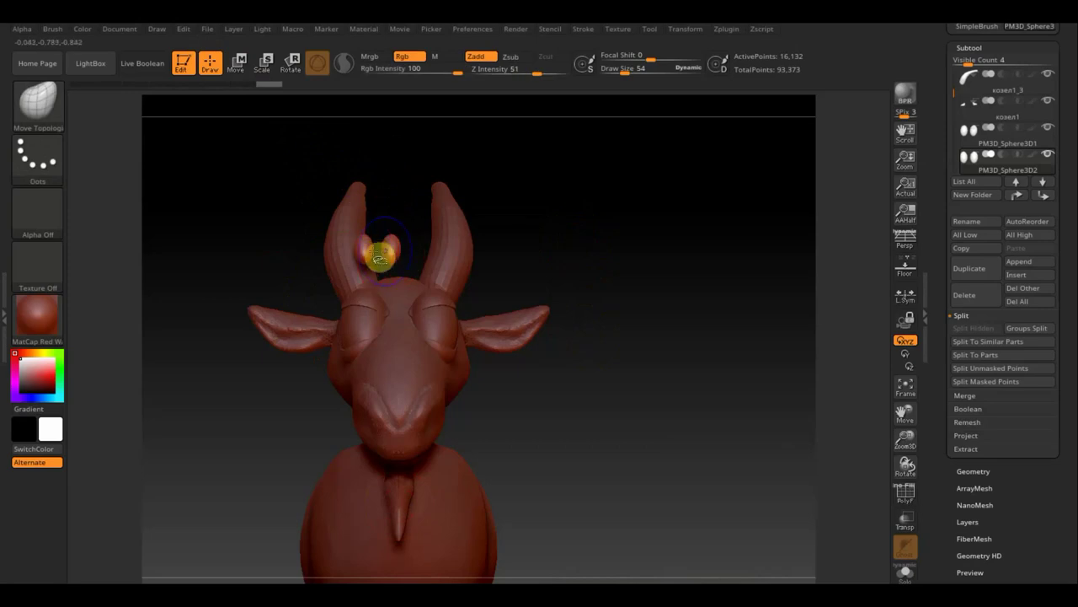
left_click(986, 381)
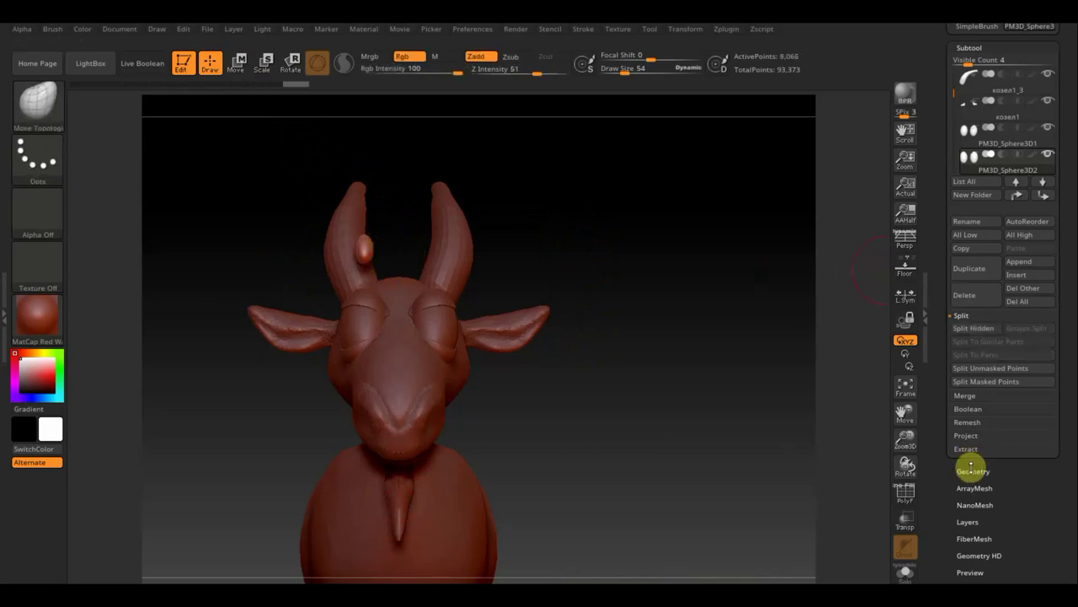
Delete the hidden sphere and move the remaining one down onto the goat's eye
left_click(971, 470)
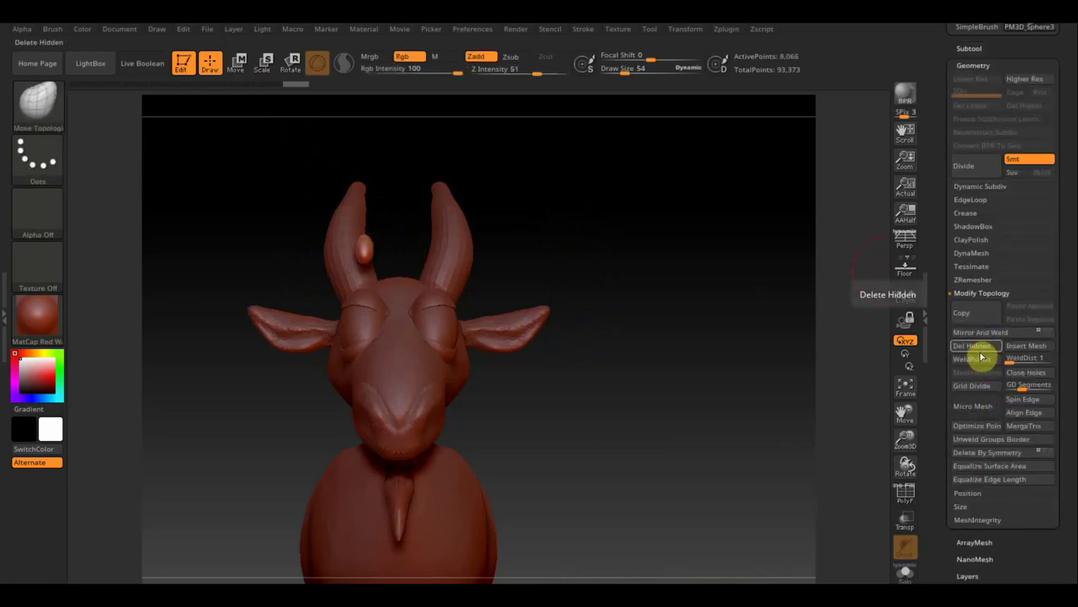
left_click(973, 345)
left_click(237, 63)
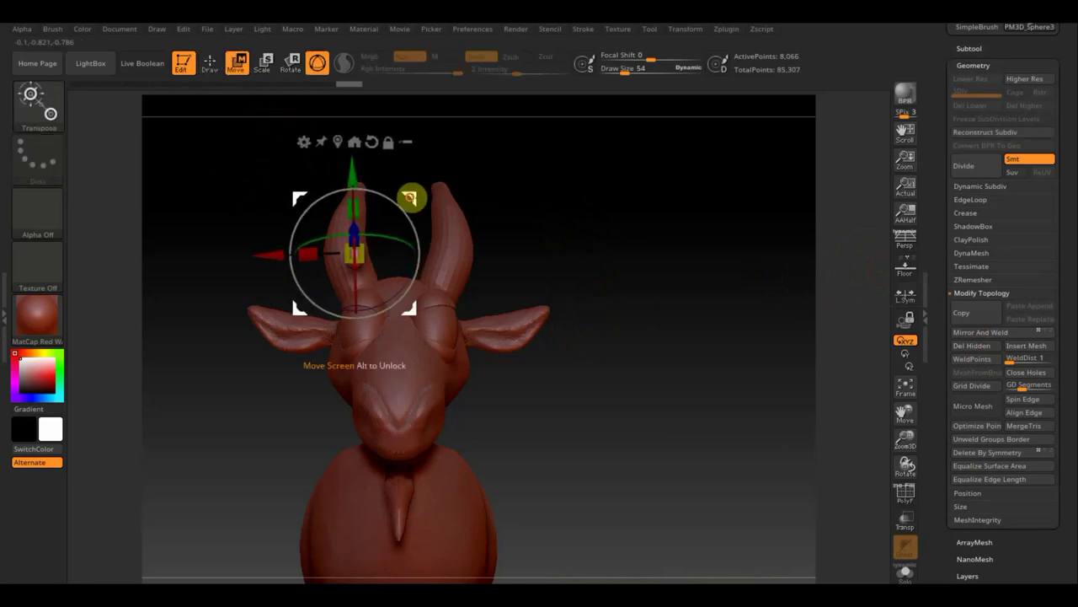
mouse_move(414, 195)
left_mouse_down()
mouse_move(605, 240)
mouse_move(604, 257)
mouse_move(672, 267)
mouse_move(676, 281)
left_mouse_up()
left_click_drag(336, 186, 355, 229)
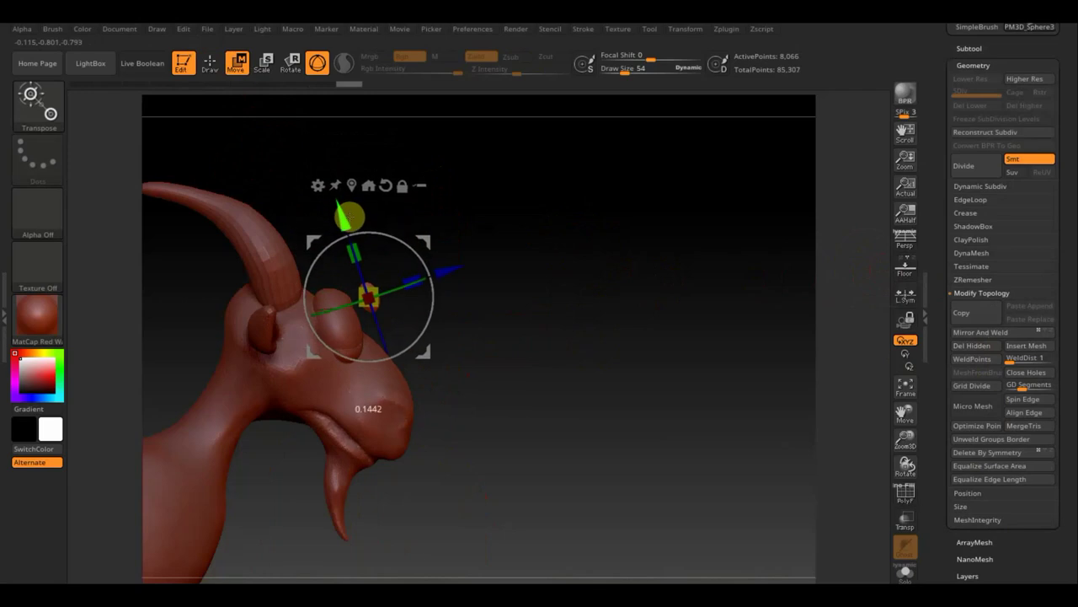
left_click_drag(465, 288, 443, 298)
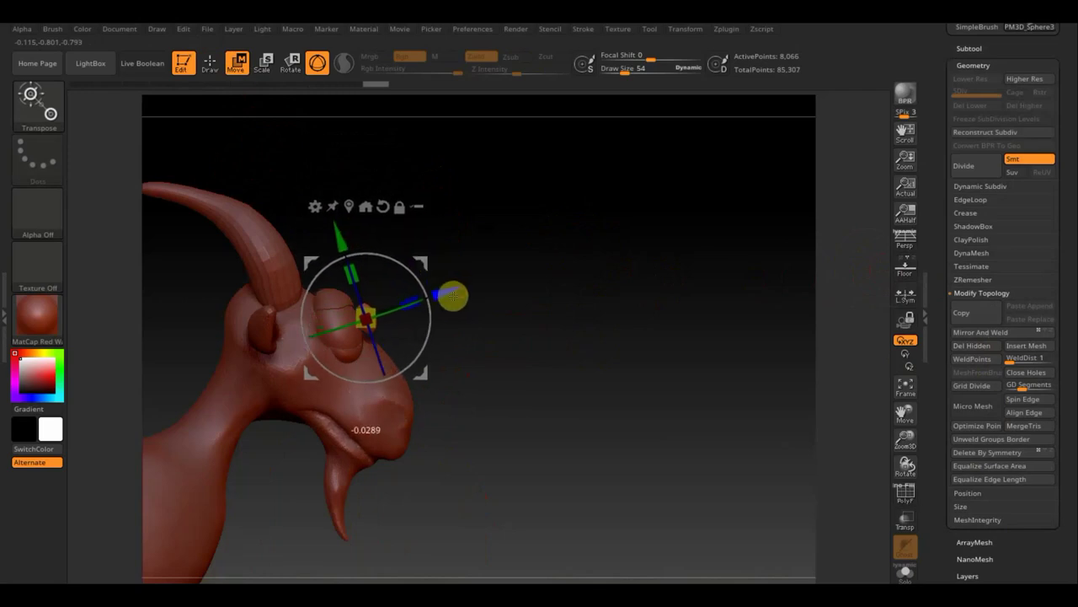
mouse_move(566, 320)
left_mouse_down()
mouse_move(501, 332)
mouse_move(480, 320)
left_mouse_up()
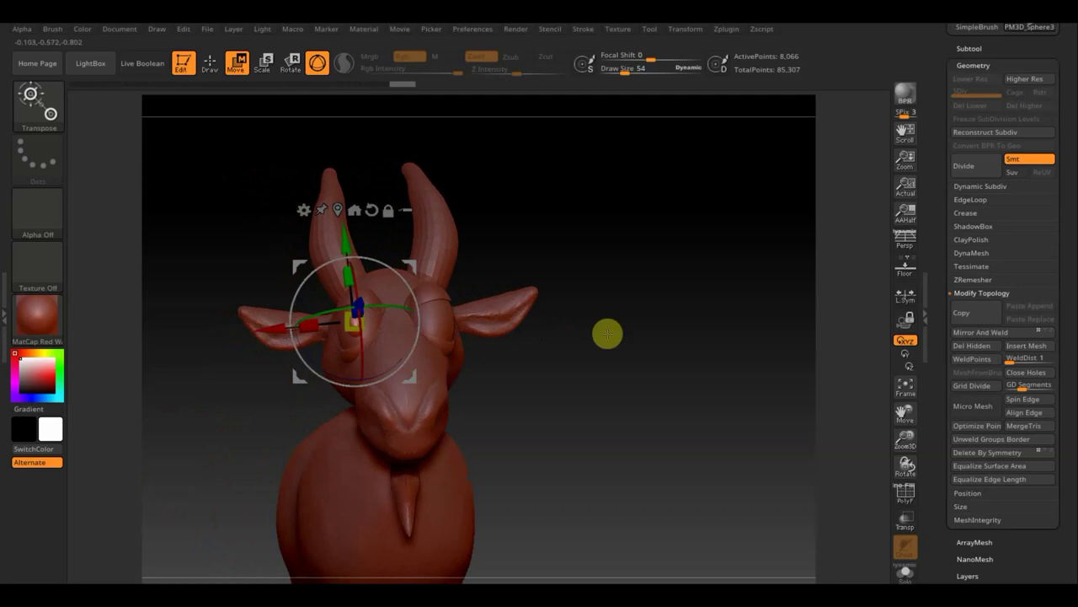
left_click_drag(644, 291, 645, 305)
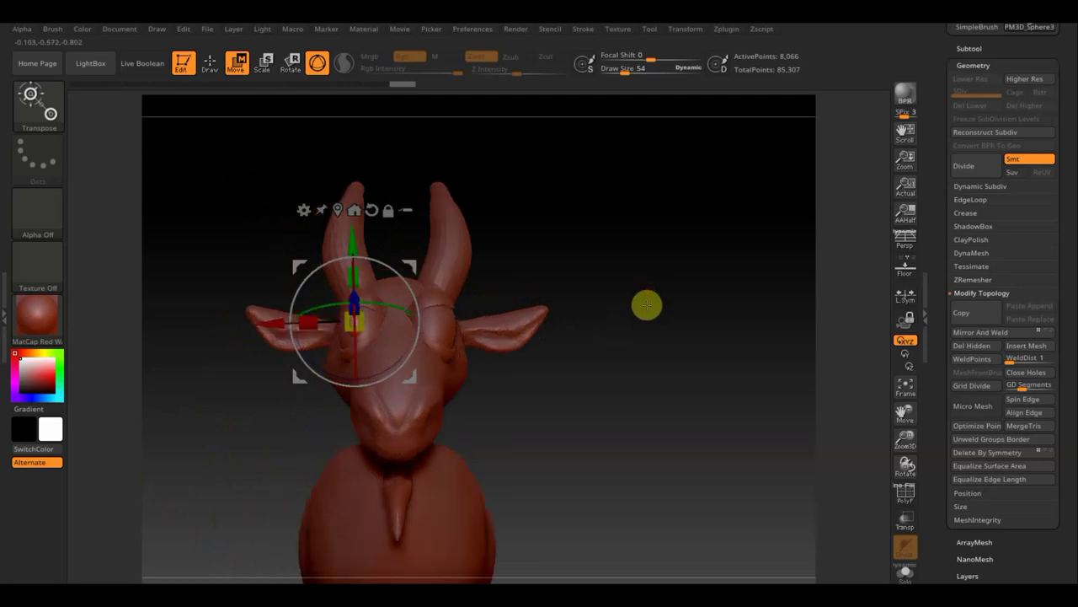
Fine-tune the eyelid piece's position on the head, checking from several angles
left_click(212, 64)
mouse_move(568, 197)
left_mouse_down()
mouse_move(698, 216)
mouse_move(688, 231)
left_mouse_up()
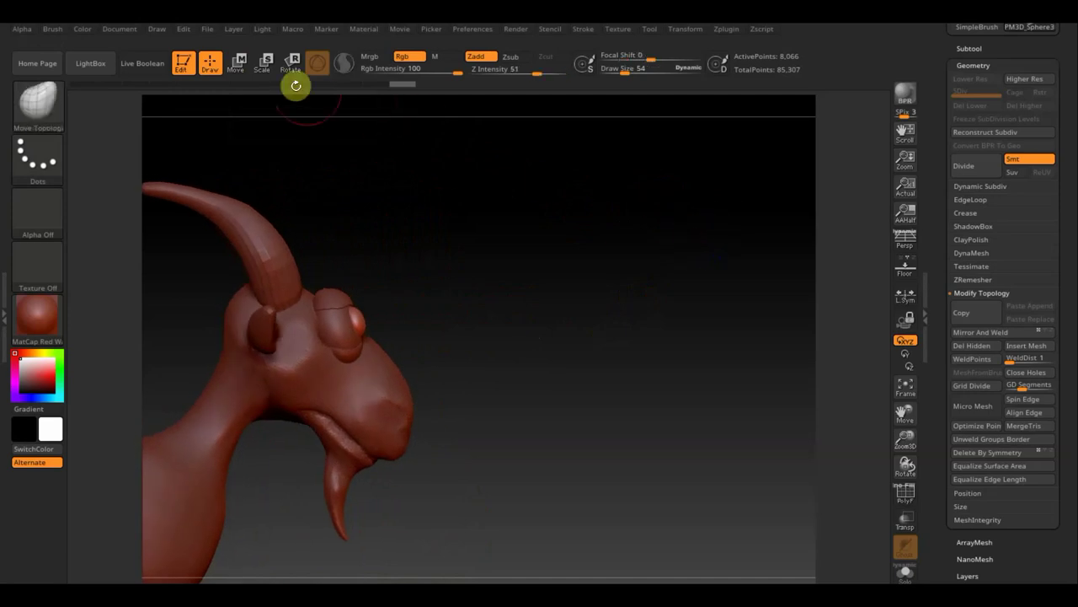
left_click(239, 63)
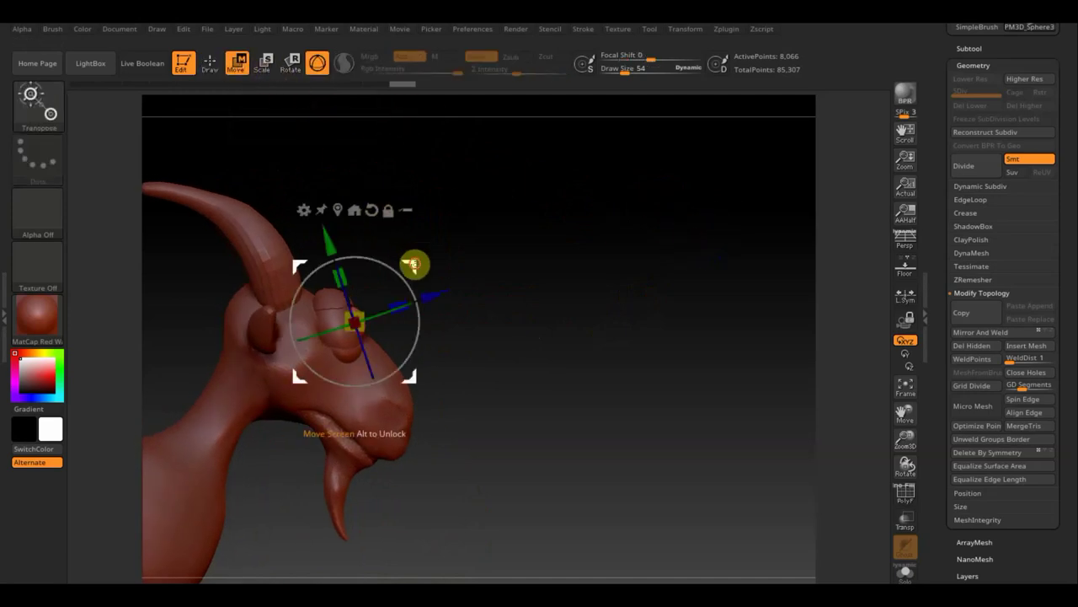
mouse_move(414, 261)
left_mouse_down()
mouse_move(398, 272)
mouse_move(405, 282)
mouse_move(410, 271)
mouse_move(523, 275)
mouse_move(464, 274)
left_mouse_up()
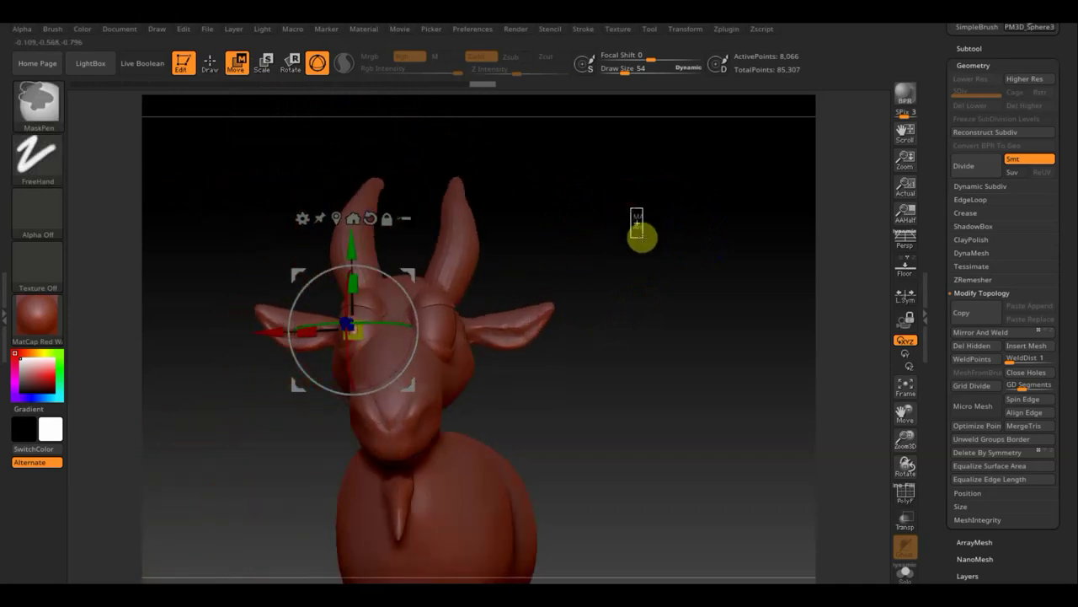
left_click(223, 68)
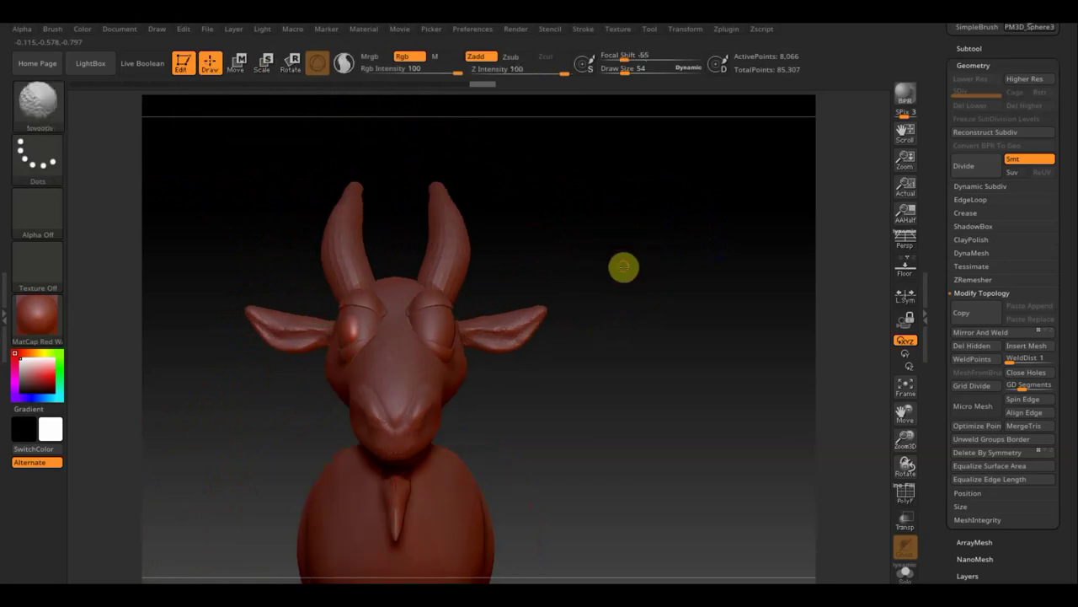
mouse_move(616, 261)
left_mouse_down()
mouse_move(674, 255)
mouse_move(637, 264)
left_mouse_up()
left_click(239, 68)
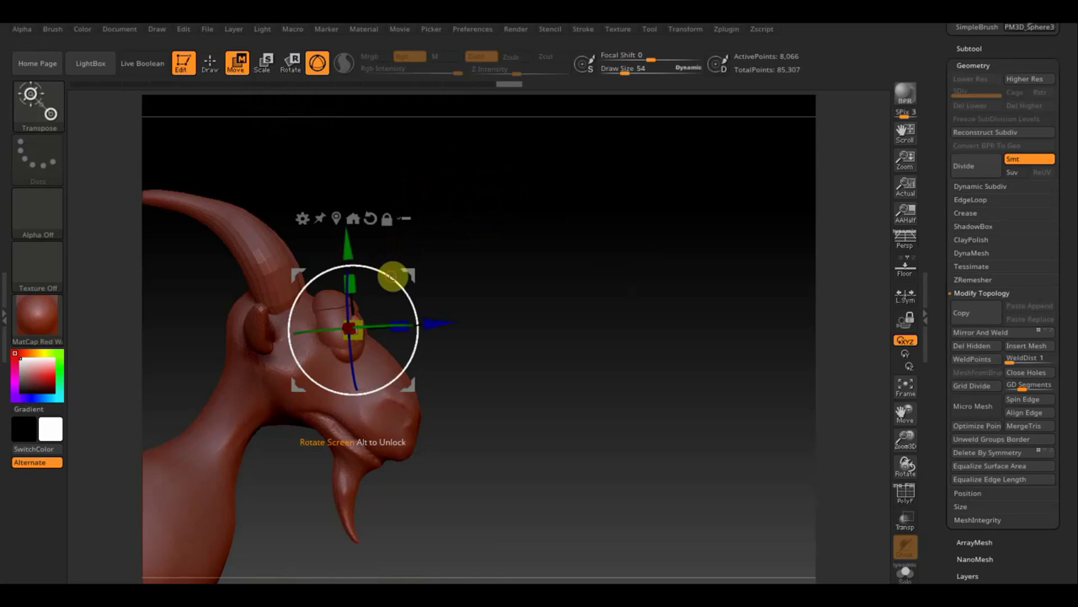
left_click_drag(521, 296, 469, 298)
left_click_drag(349, 253, 350, 260)
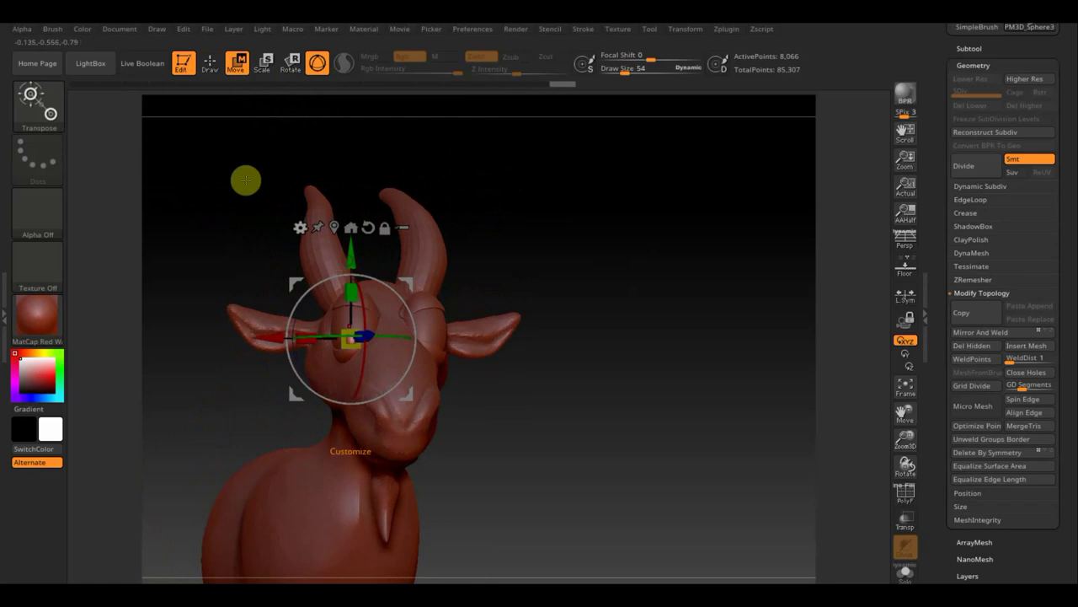
left_click(212, 72)
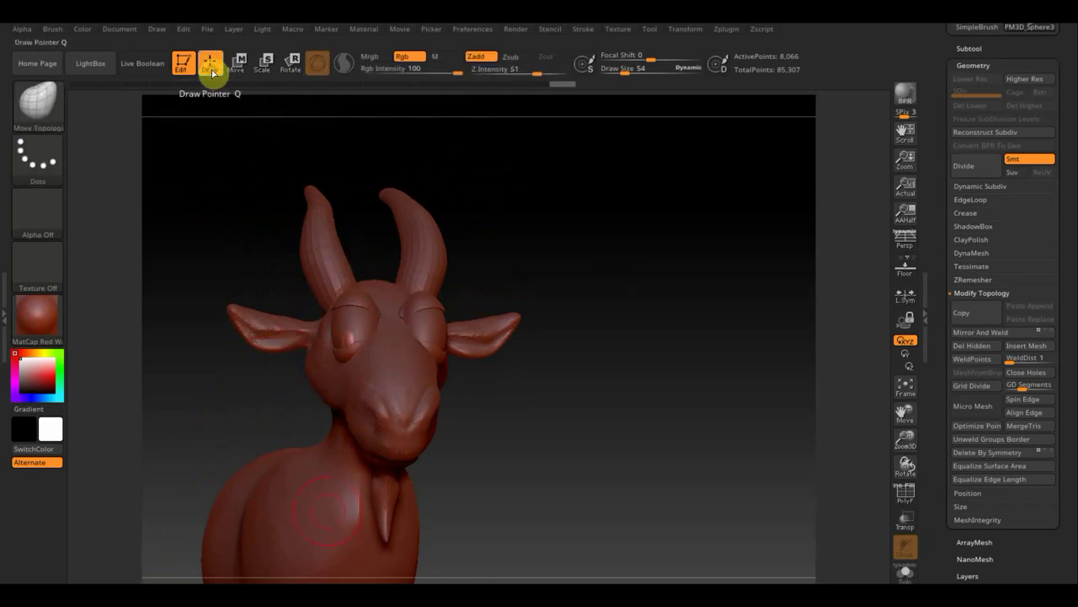
Rotate the eyelid piece to fit the eye and mirror it onto the other side
left_click_drag(689, 320, 674, 304)
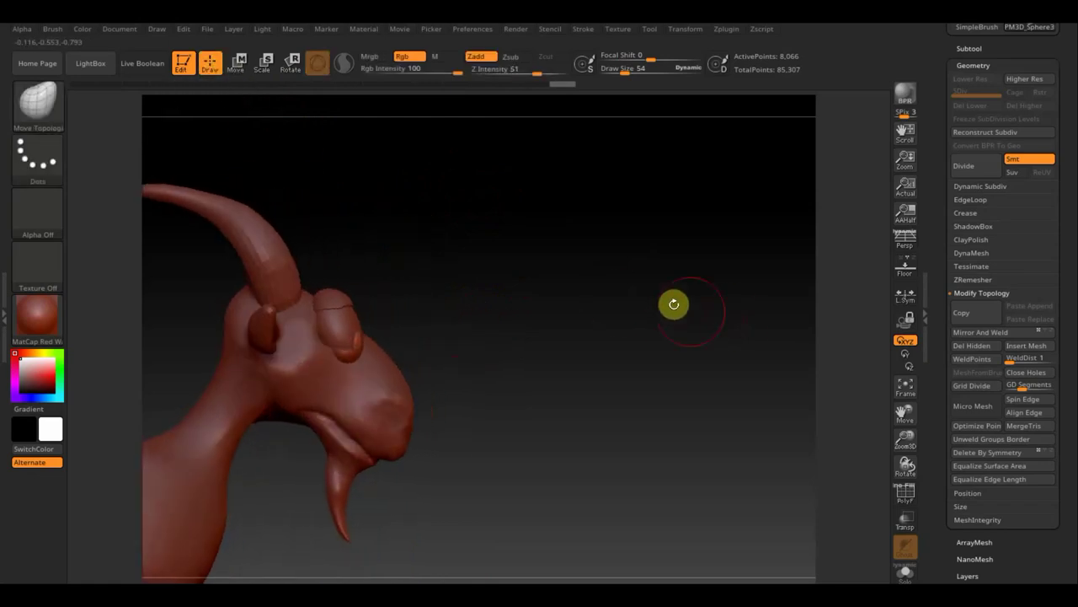
left_click(236, 63)
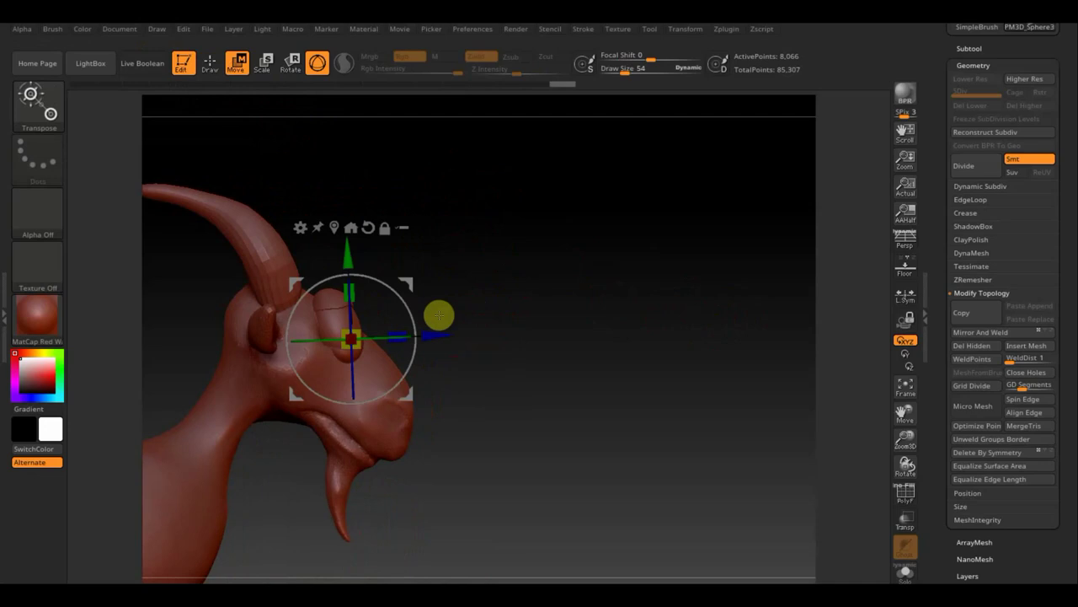
left_click_drag(405, 296, 410, 281)
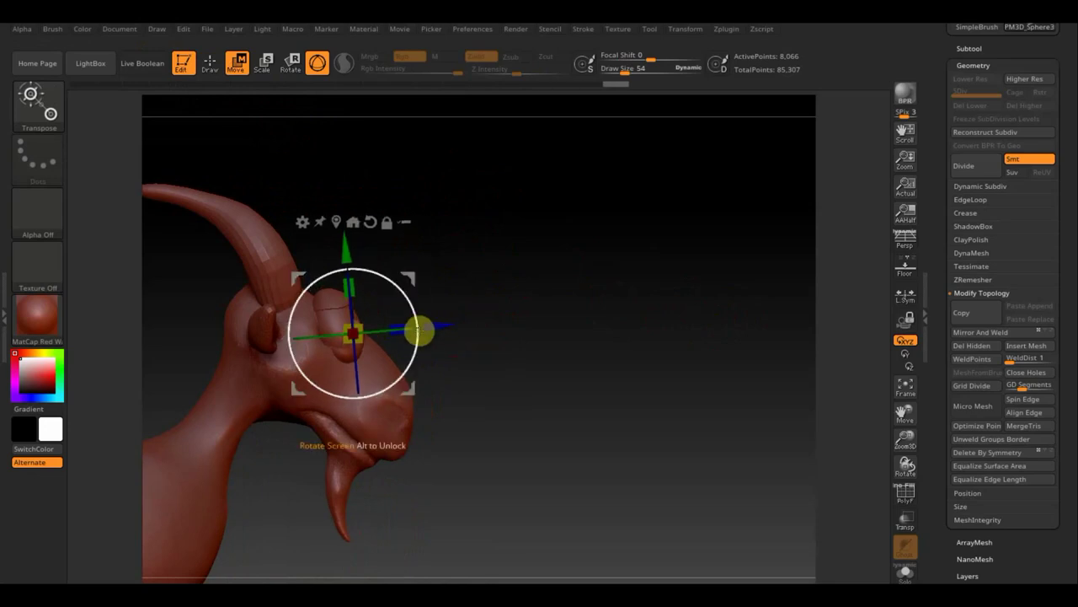
left_click_drag(419, 328, 421, 328)
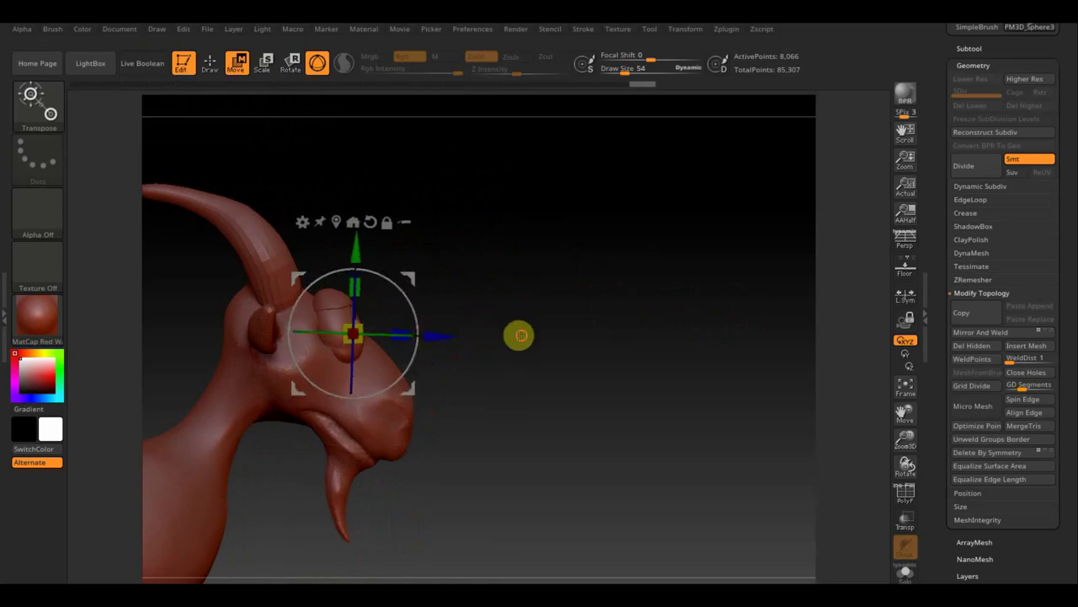
left_click_drag(517, 332, 457, 337)
left_click(209, 64)
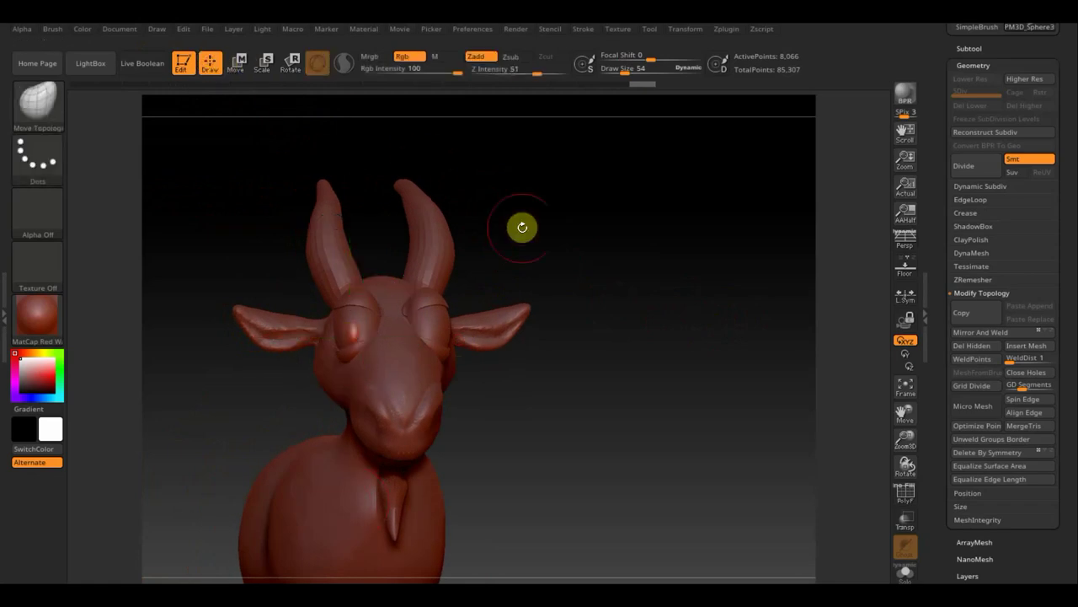
left_click(994, 332)
Make the козел body subtool active and enlarge the brush size
left_click_drag(794, 389, 792, 389)
mouse_move(727, 443)
left_mouse_down("shift")
mouse_move(787, 435)
mouse_move(730, 443)
left_mouse_up("shift")
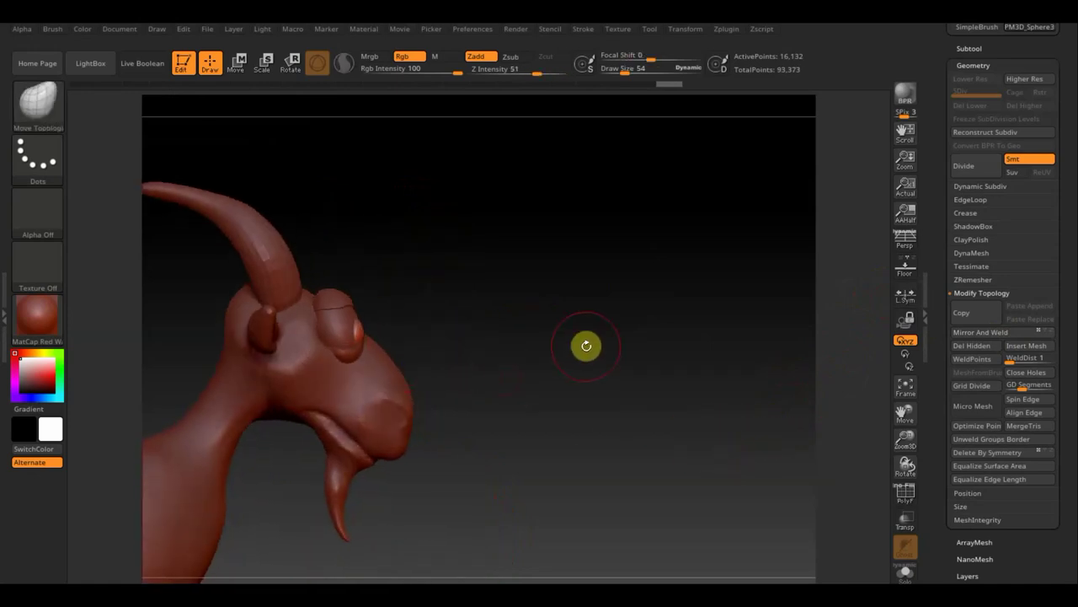
key("n")
left_click(397, 383)
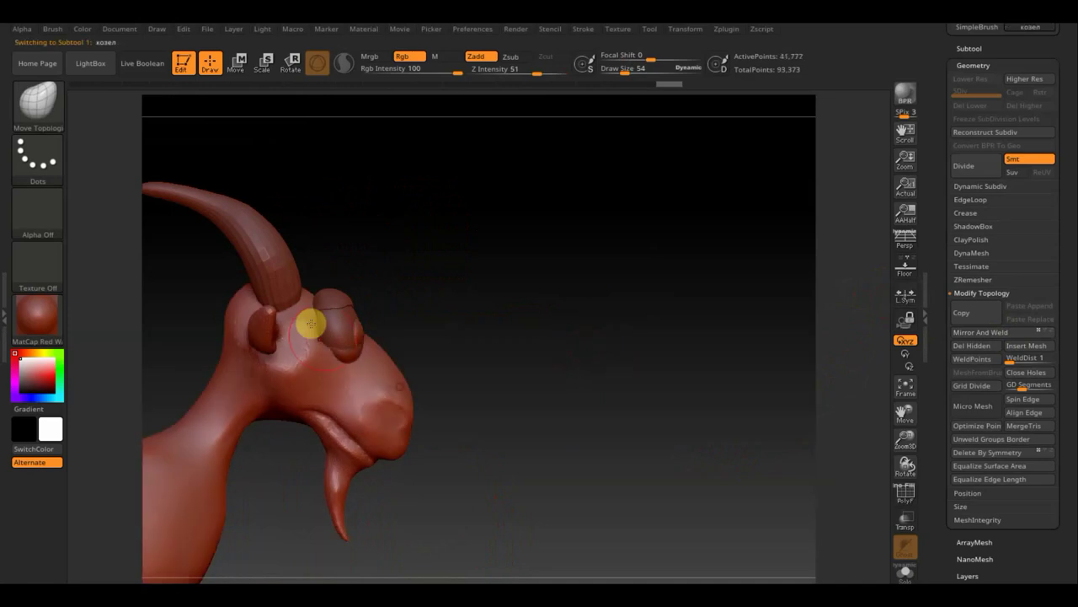
mouse_move(483, 286)
left_mouse_down()
mouse_move(477, 354)
mouse_move(503, 343)
mouse_move(530, 180)
left_mouse_up()
left_click_drag(623, 73, 625, 75)
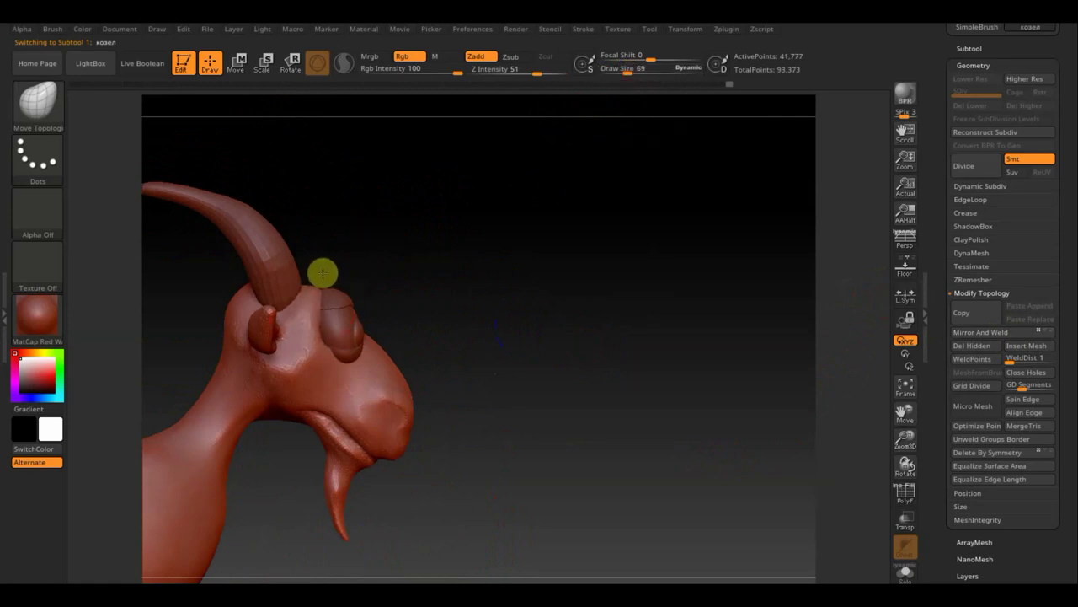
Check the head from front and side, then mirror and weld the body
left_click_drag(460, 279, 430, 307)
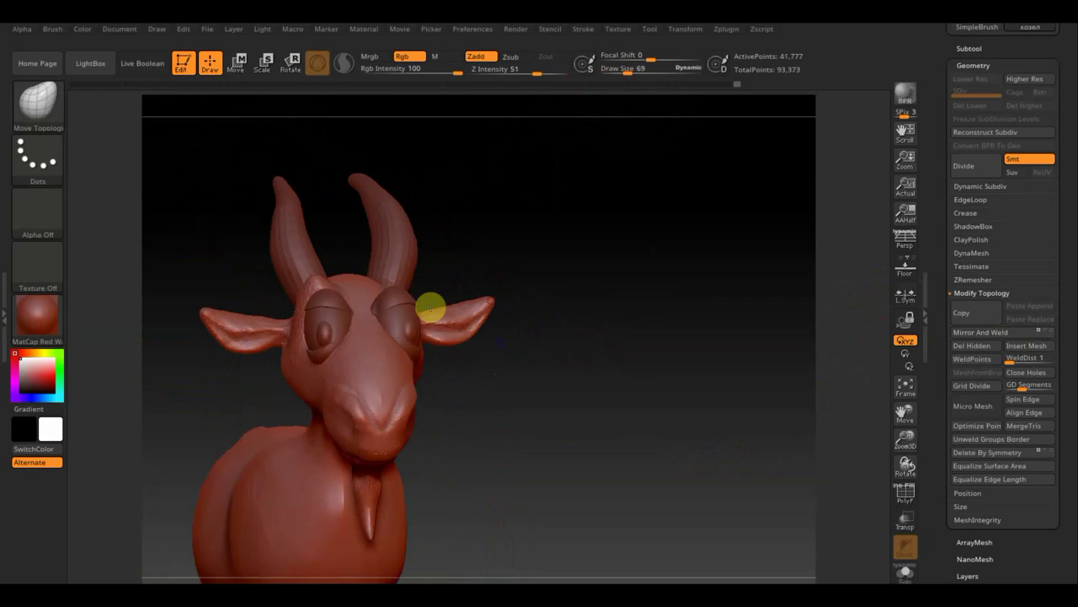
left_click_drag(380, 272, 337, 294)
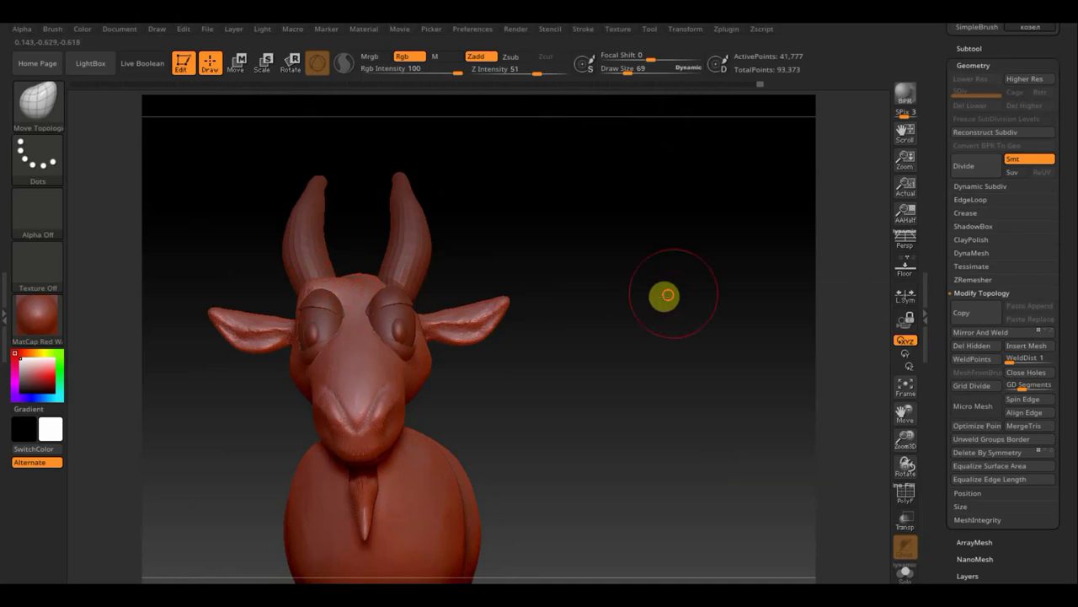
left_click_drag(663, 294, 614, 318)
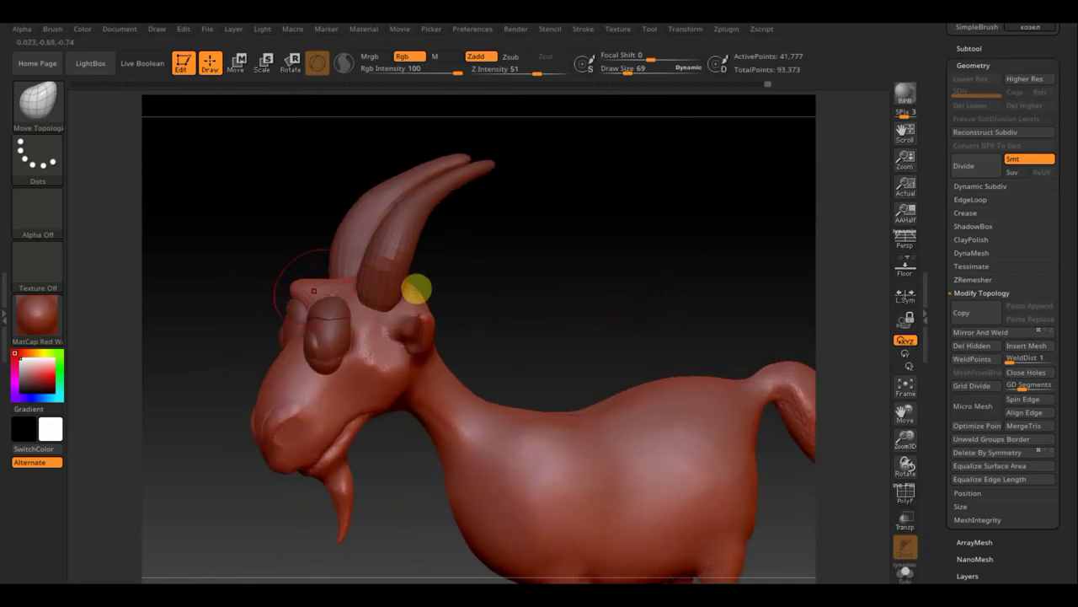
left_click_drag(577, 272, 638, 248)
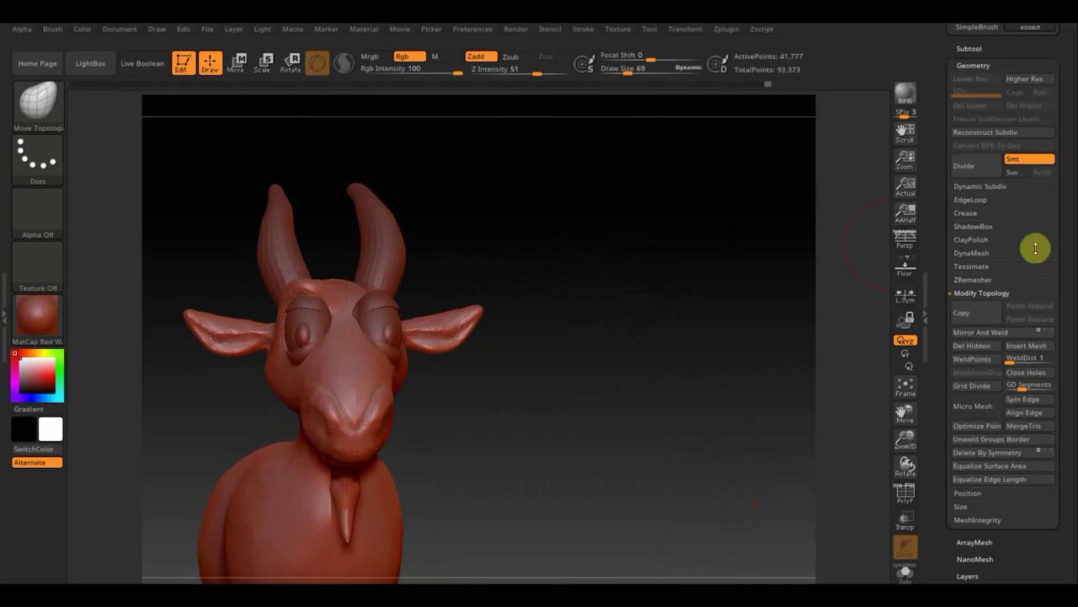
left_click(979, 332)
mouse_move(691, 352)
left_mouse_down()
mouse_move(607, 417)
mouse_move(601, 455)
mouse_move(534, 299)
left_mouse_up()
Shrink the brush to size 36 and Shift-smooth the goat, viewing its side profile
left_click_drag(628, 71, 621, 71)
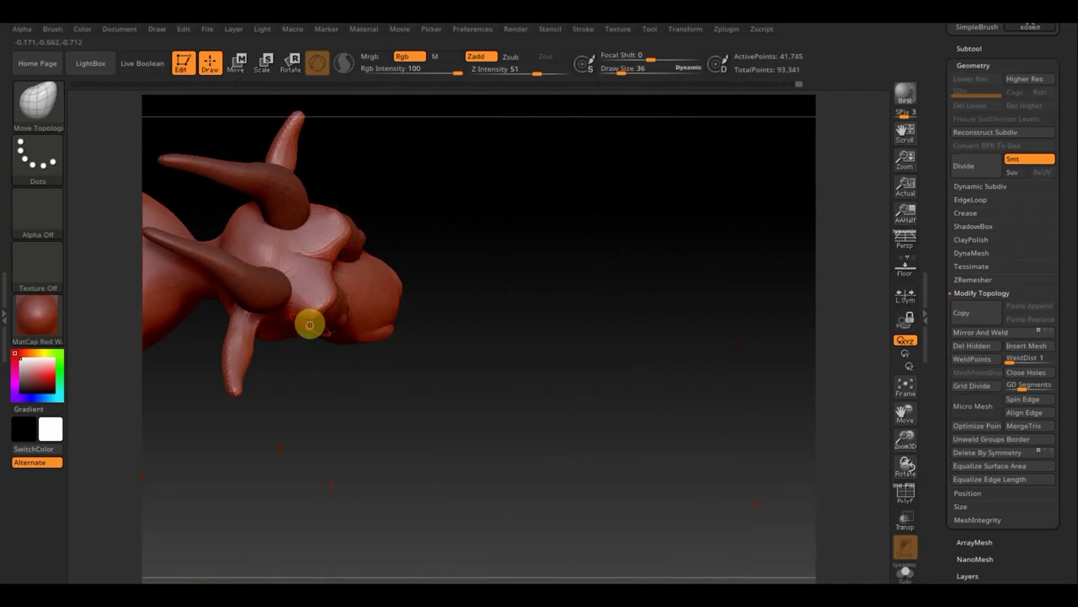
mouse_move(515, 253)
left_mouse_down()
mouse_move(511, 194)
mouse_move(547, 178)
mouse_move(503, 315)
mouse_move(483, 292)
mouse_move(515, 320)
left_mouse_up()
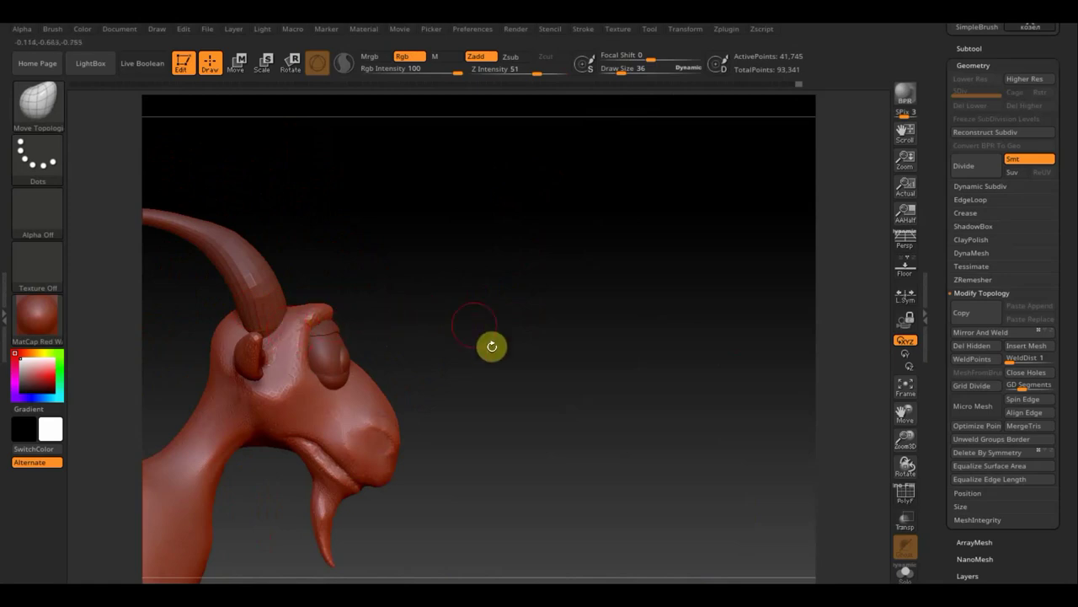
mouse_move(523, 354)
left_mouse_down("alt")
mouse_move(511, 322)
mouse_move(618, 358)
mouse_move(563, 390)
mouse_move(606, 396)
left_mouse_up("alt")
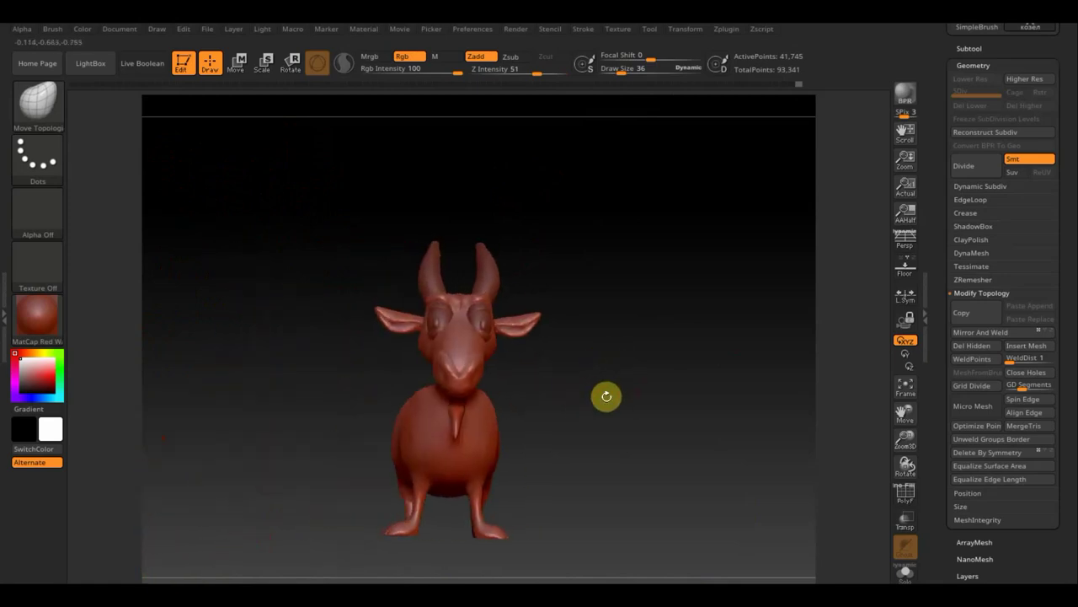
key("shift")
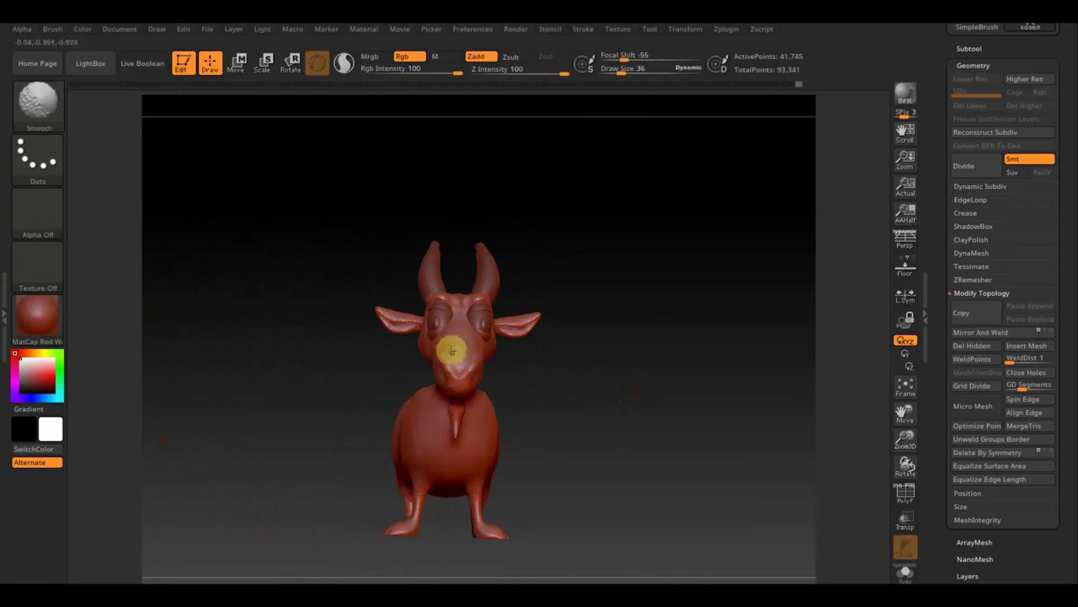
left_click_drag(601, 427, 534, 429)
mouse_move(539, 490)
left_mouse_down()
mouse_move(470, 508)
mouse_move(534, 505)
left_mouse_up()
Close the Windows Start menu and return to the goat model in ZBrush
key("super")
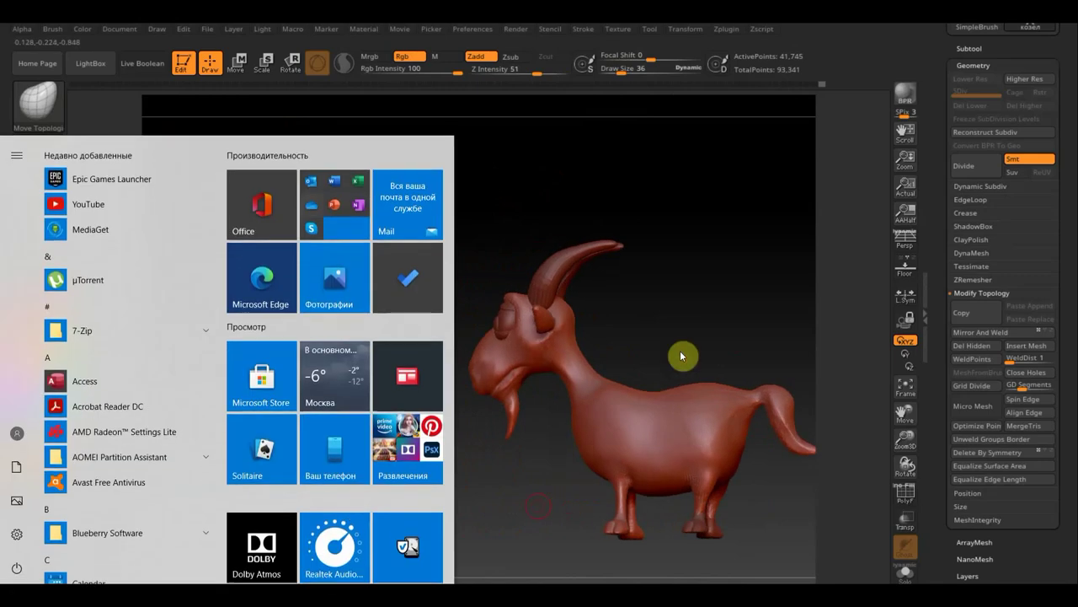
key("super")
mouse_move(695, 327)
left_mouse_down()
mouse_move(645, 328)
mouse_move(624, 306)
mouse_move(534, 305)
left_mouse_up()
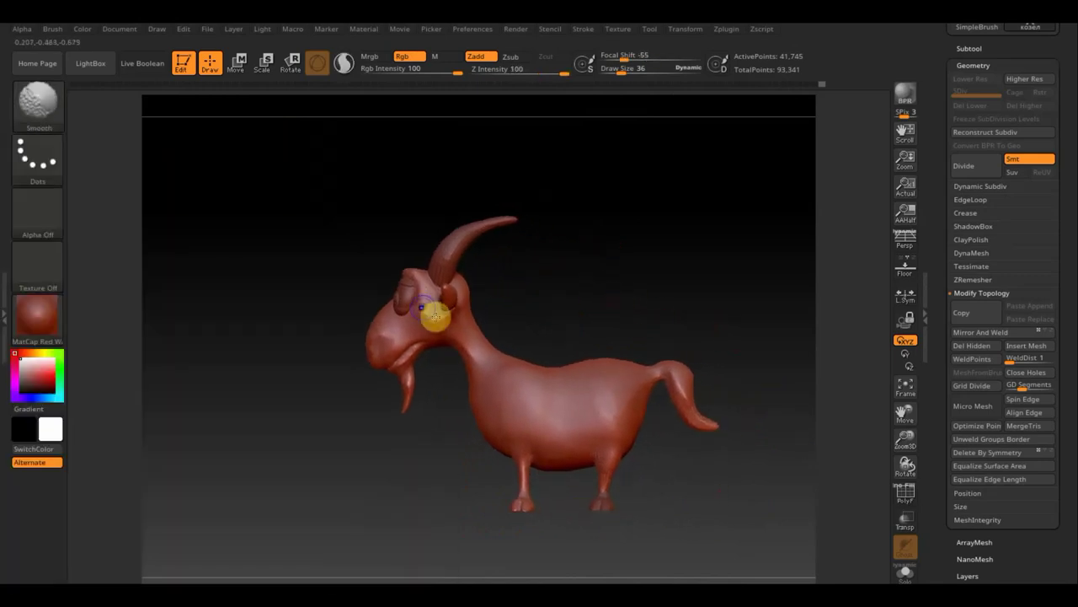
Select the ClayBuildup brush and turn the goat to a three-quarter view for sculpting
left_click(51, 108)
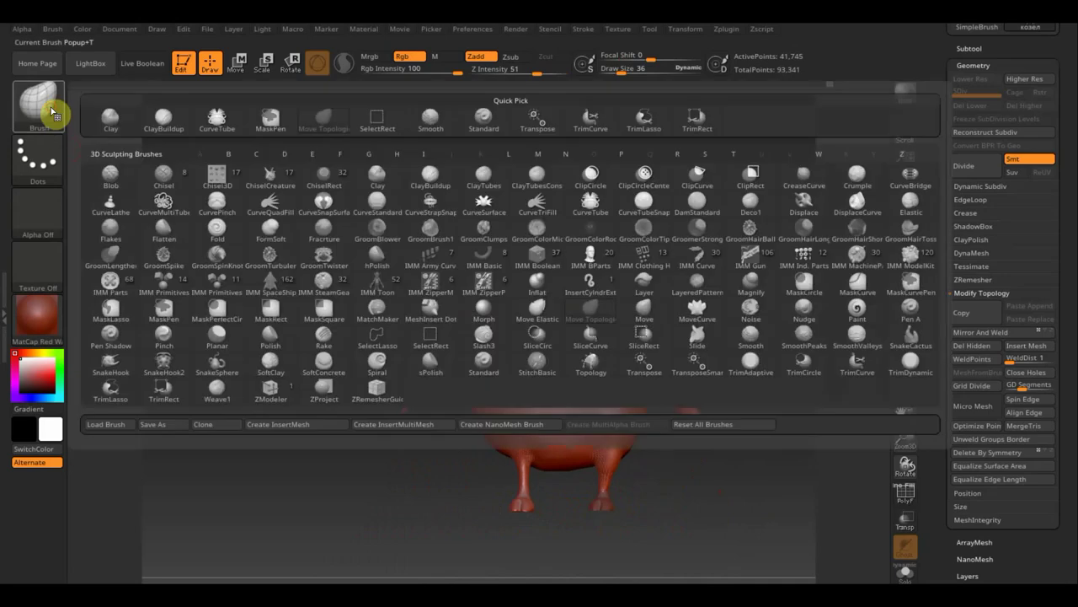
left_click(168, 120)
left_click_drag(587, 221, 448, 323)
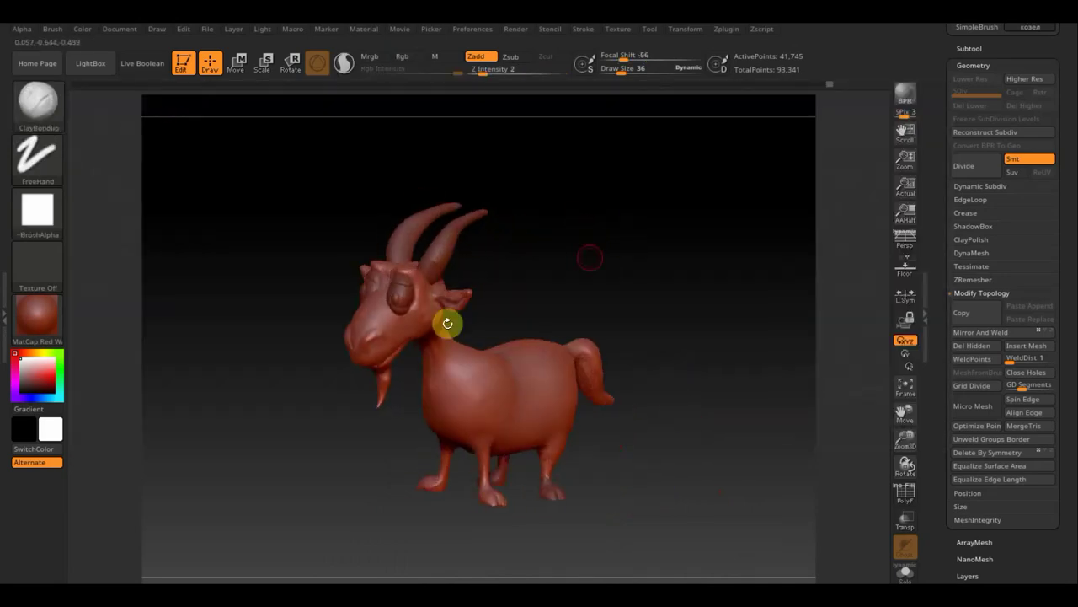
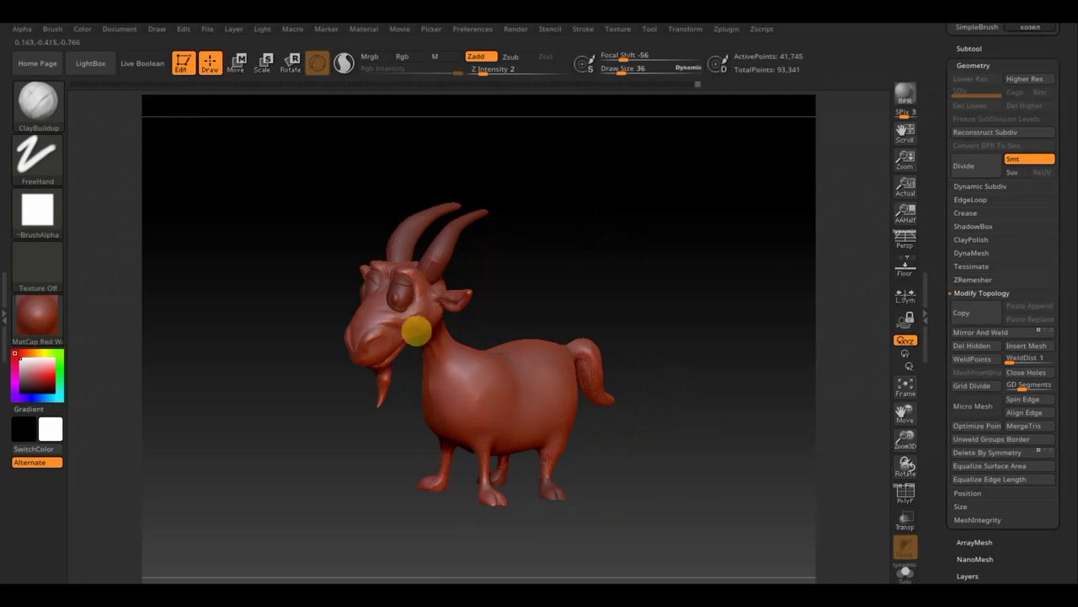
Orbit the goat to inspect it from its other side, the front and the side
mouse_move(415, 331)
left_mouse_down()
mouse_move(542, 315)
mouse_move(531, 308)
mouse_move(585, 316)
mouse_move(458, 323)
left_mouse_up()
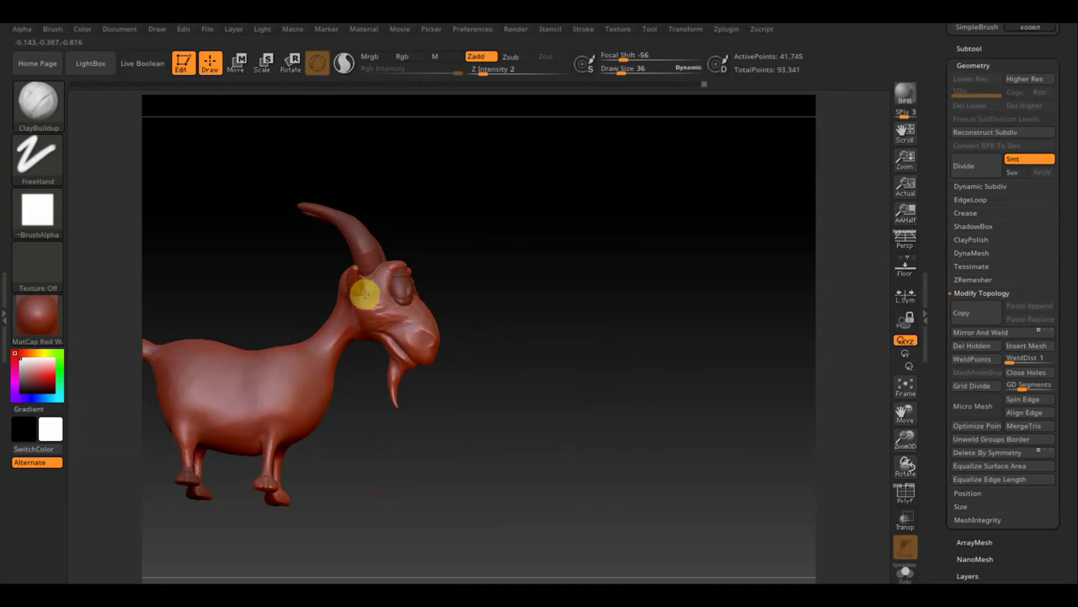
mouse_move(511, 323)
left_mouse_down()
mouse_move(486, 323)
mouse_move(544, 326)
mouse_move(351, 321)
mouse_move(530, 320)
mouse_move(342, 306)
mouse_move(373, 297)
left_mouse_up()
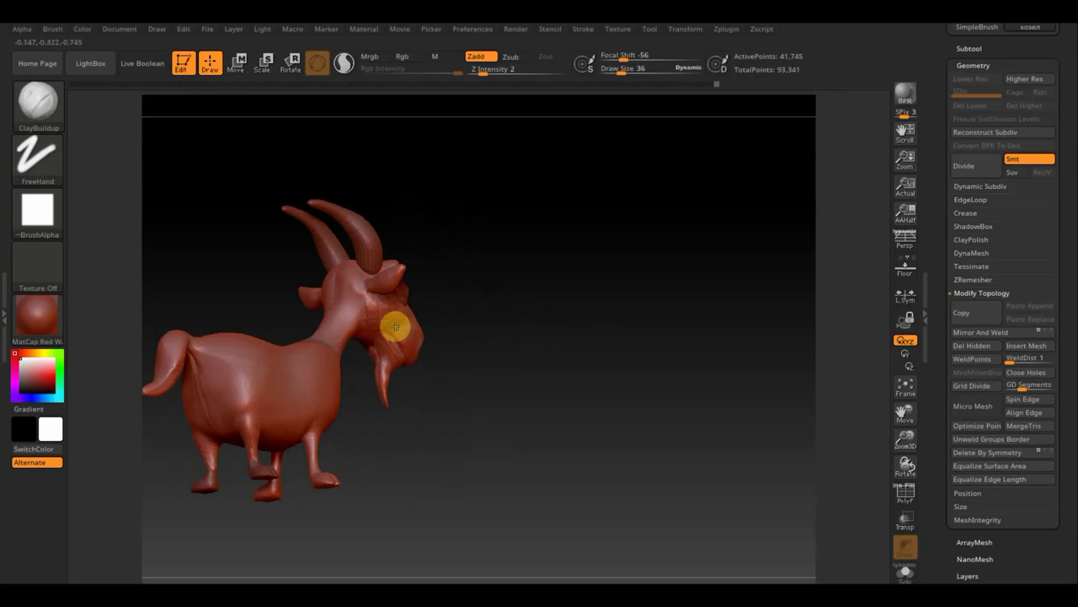
left_click_drag(496, 332, 440, 329)
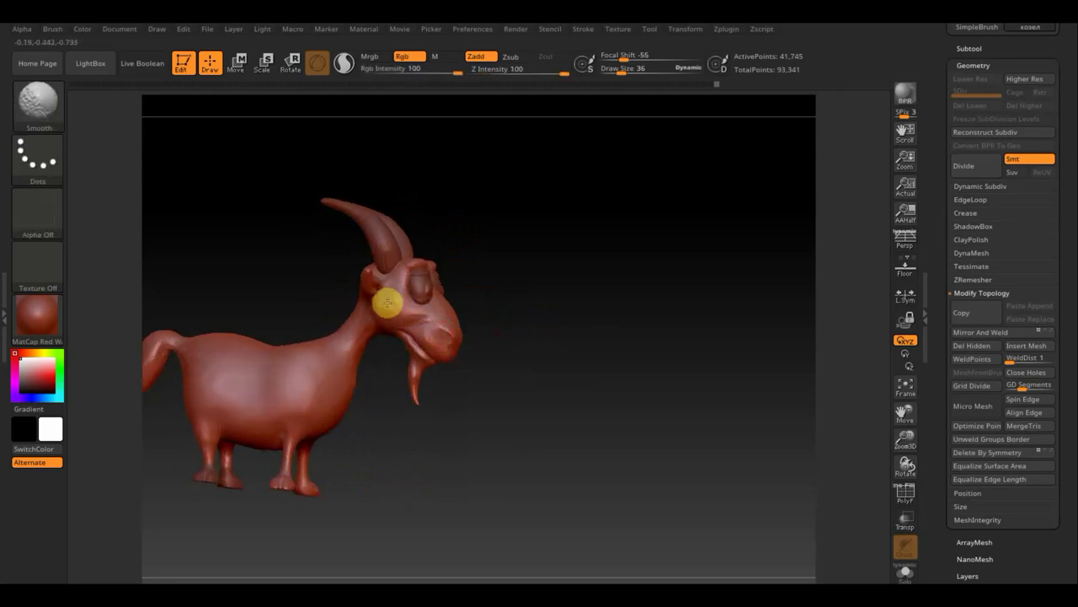
mouse_move(500, 325)
left_mouse_down()
mouse_move(730, 342)
mouse_move(638, 375)
left_mouse_up()
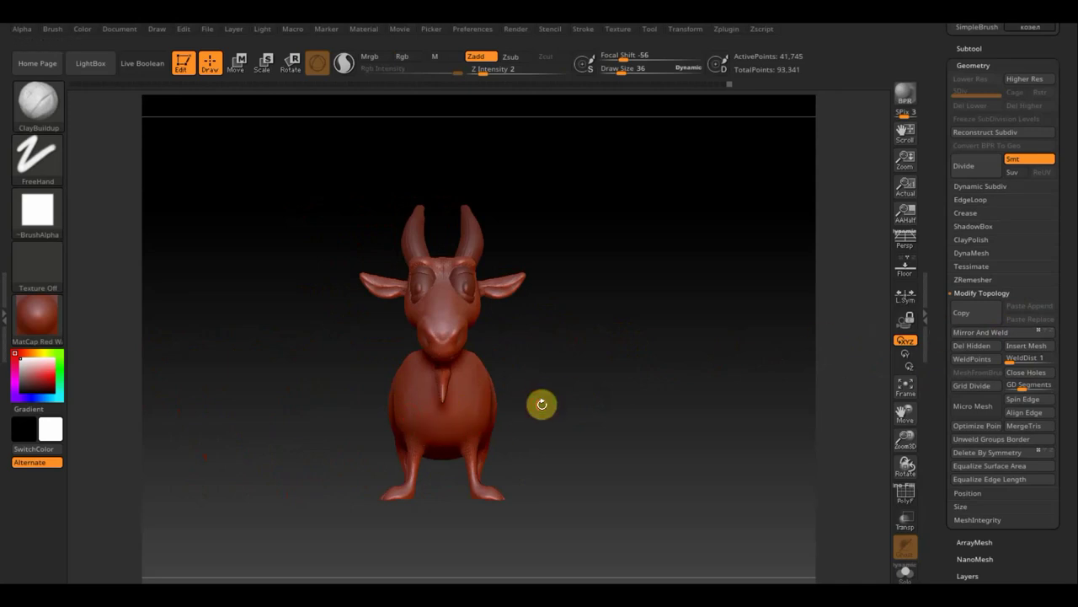
Build up clay texture on the goat's chest with ClayBuildup strokes
mouse_move(542, 401)
right_mouse_down()
mouse_move(512, 410)
mouse_move(542, 402)
right_mouse_up()
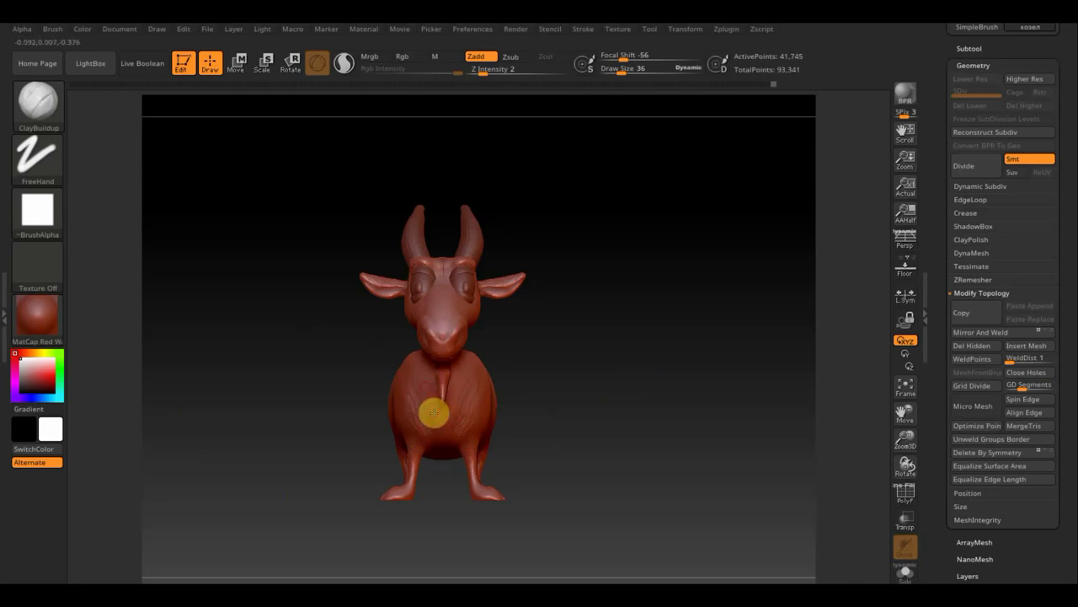
left_click_drag(614, 379, 488, 379)
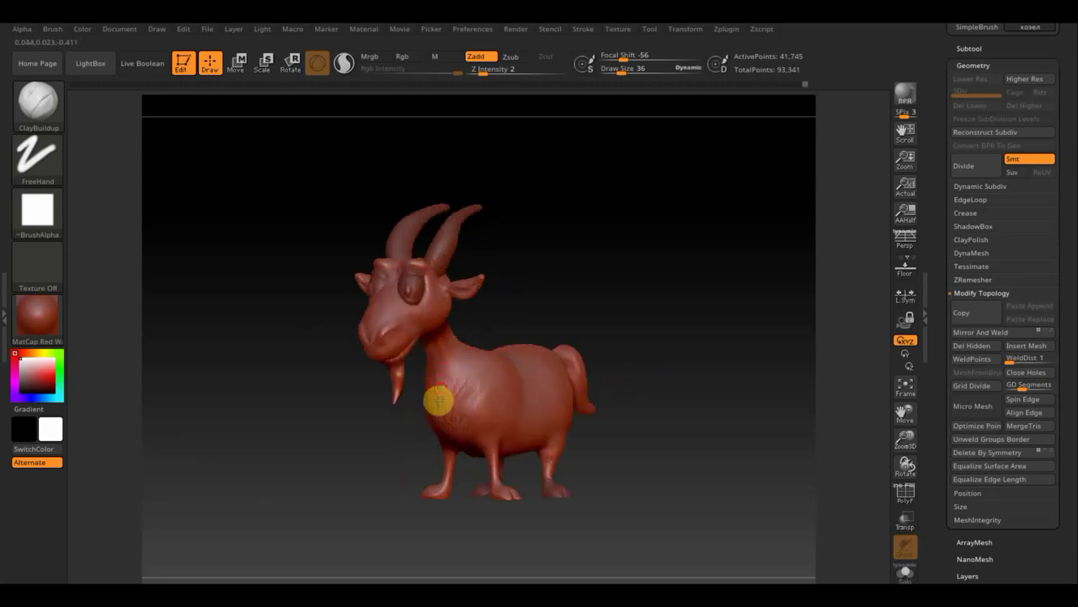
right_click_drag(438, 385, 444, 384)
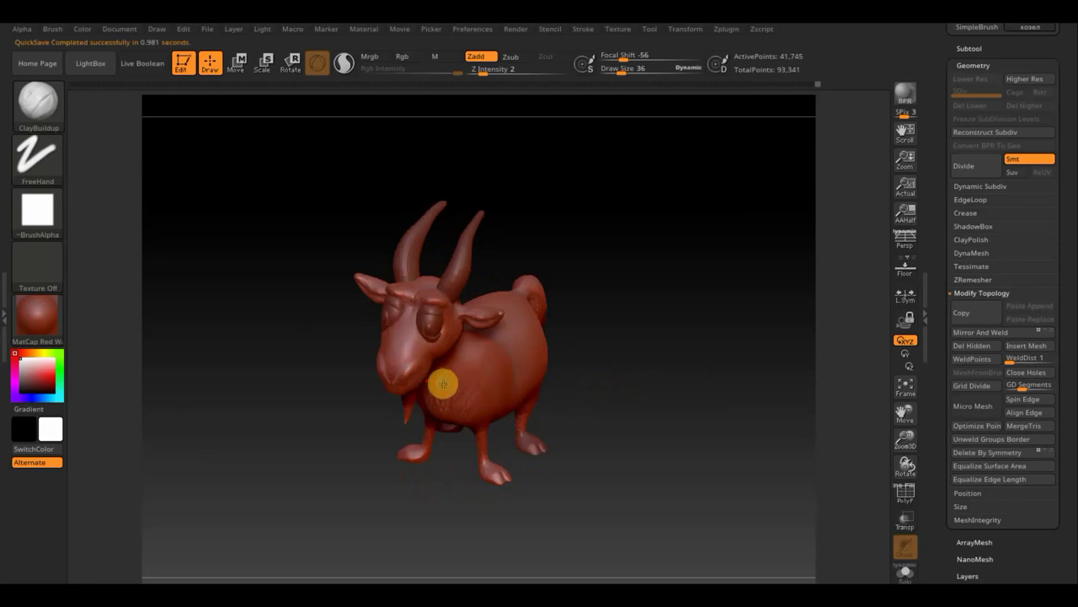
left_click_drag(684, 349, 449, 387)
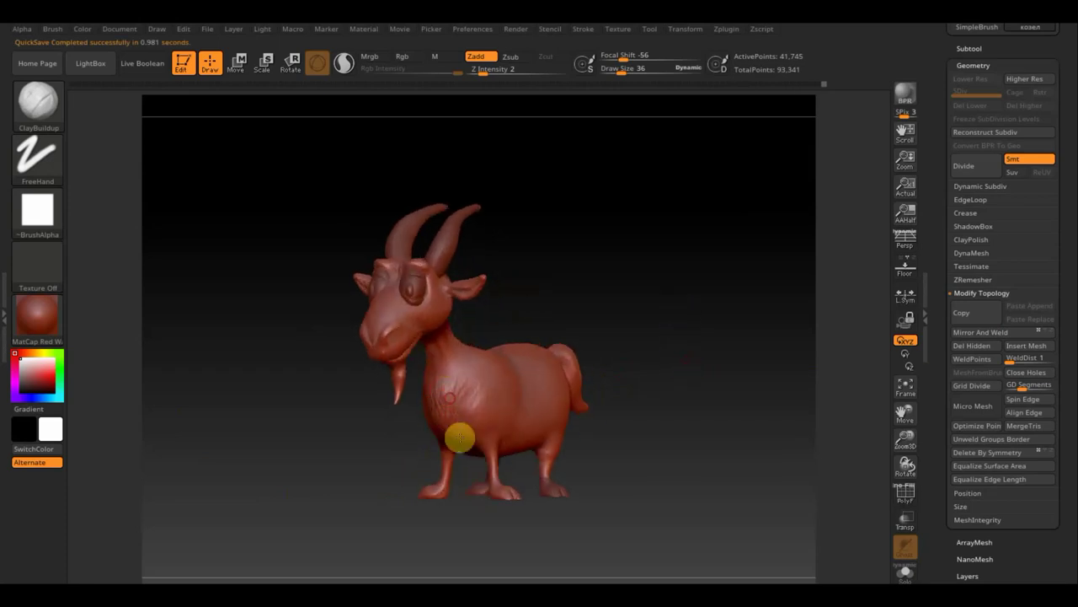
left_click_drag(460, 436, 445, 399)
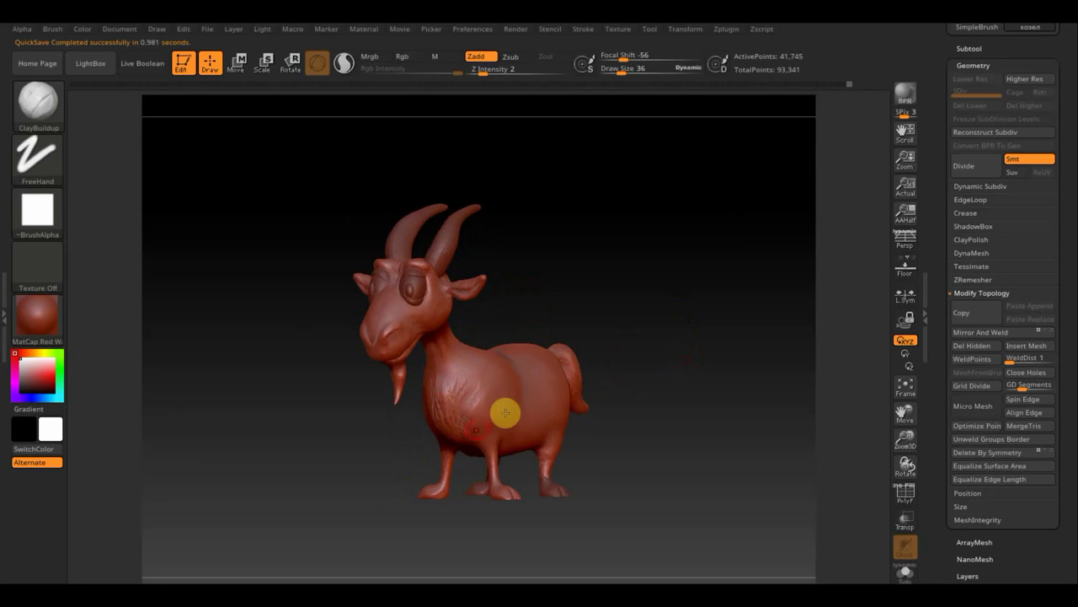
Smooth the base of the goat's tail, viewed from behind
right_click_drag(503, 412, 747, 368)
left_click_drag(747, 369, 616, 369)
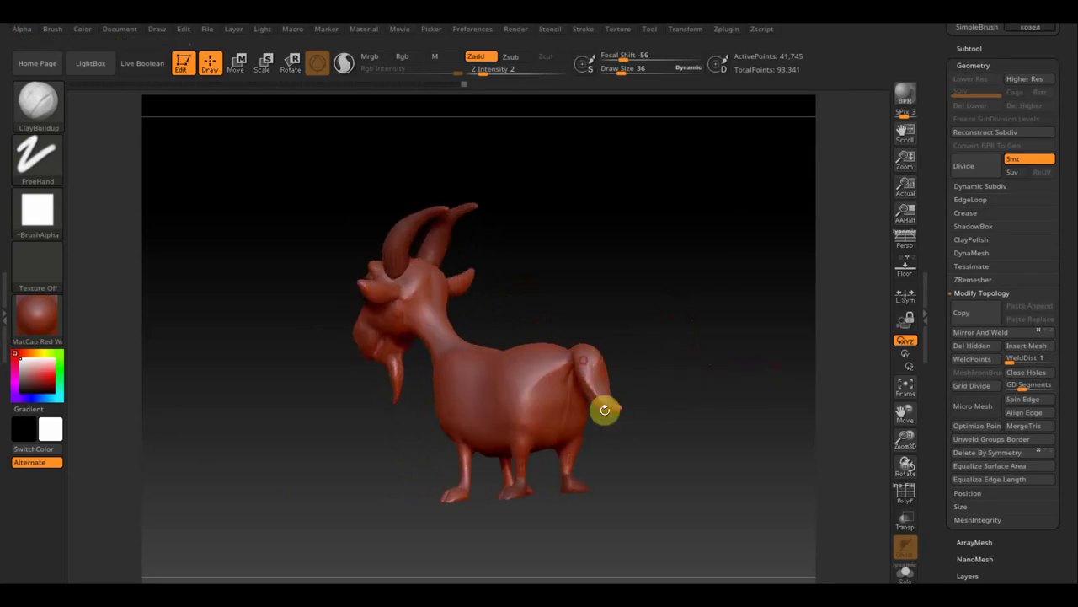
left_click_drag(584, 379, 580, 368, "shift")
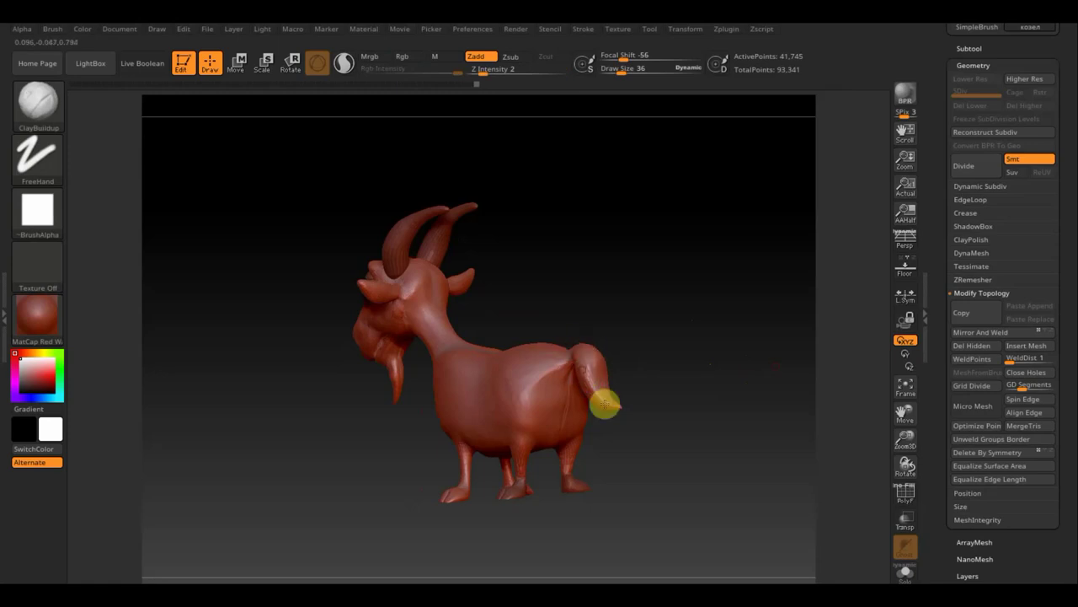
mouse_move(644, 363)
left_mouse_down()
mouse_move(646, 381)
mouse_move(561, 353)
left_mouse_up()
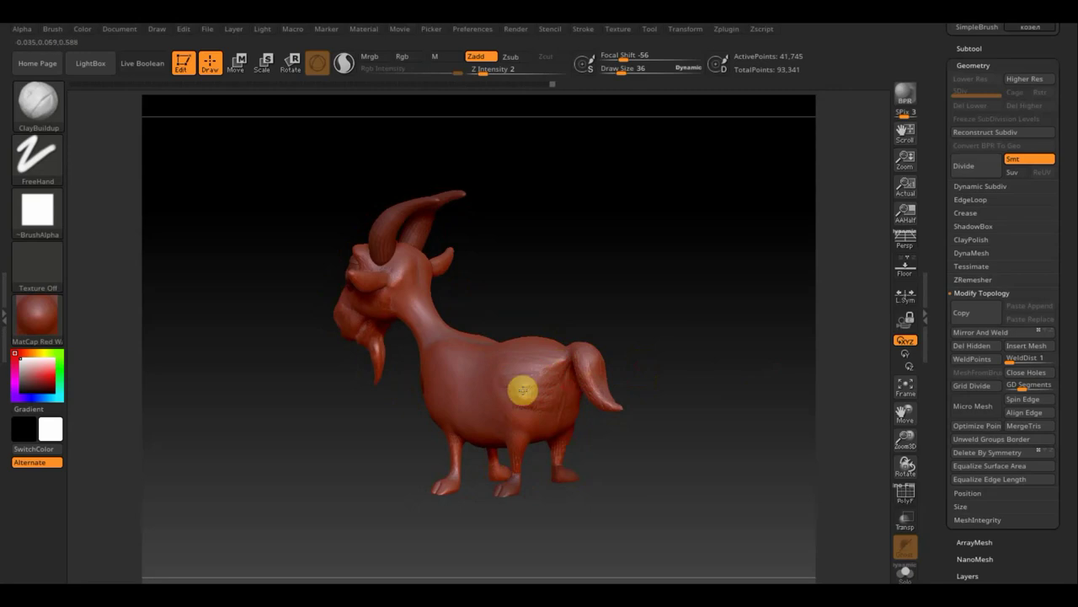
left_click_drag(705, 362, 647, 379)
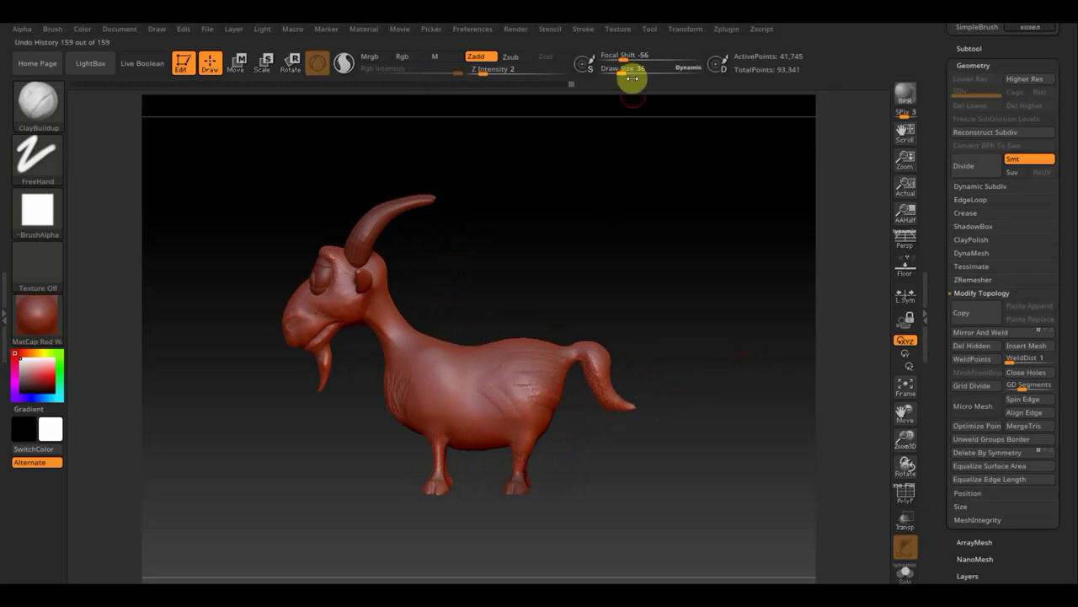
Set Draw Size to 58 and smooth the clay detail on the goat's flank
left_click_drag(621, 68, 623, 69)
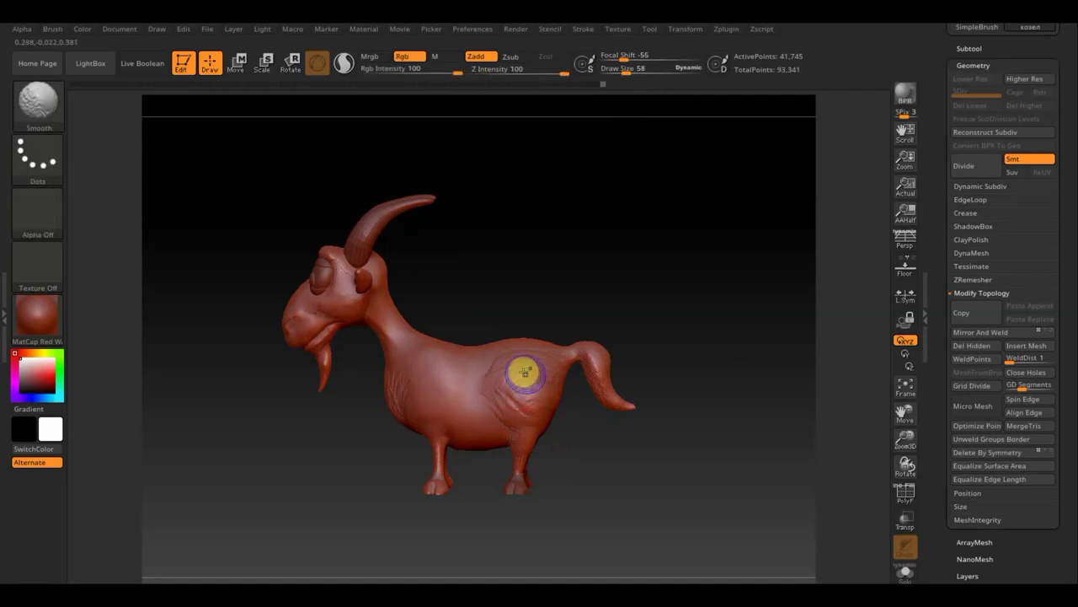
mouse_move(517, 378)
left_mouse_down("shift")
mouse_move(495, 390)
mouse_move(518, 401)
left_mouse_up("shift")
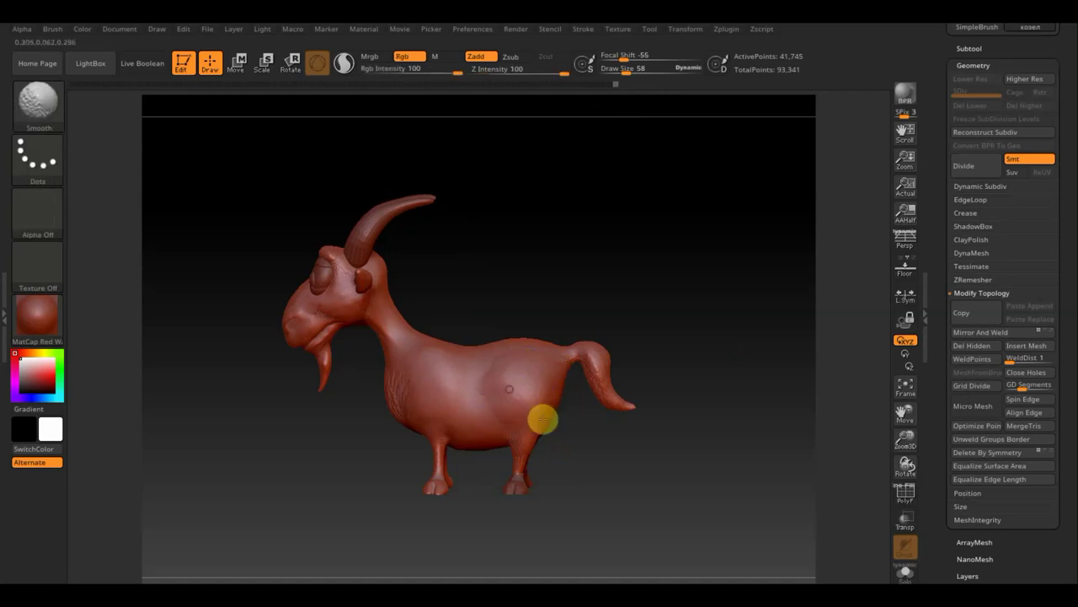
left_click_drag(578, 445, 623, 480, "shift")
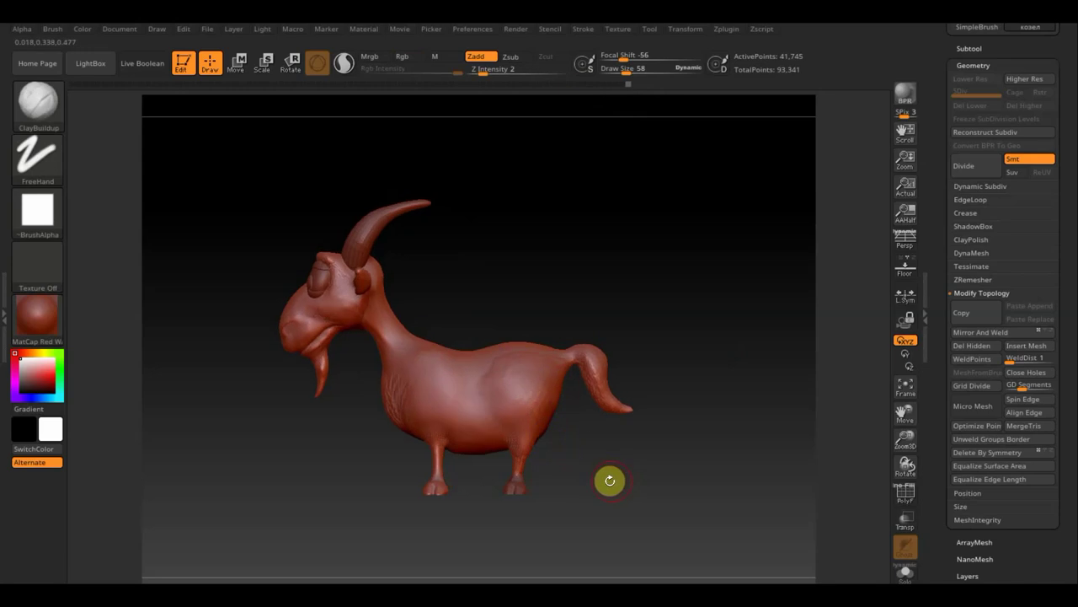
Smooth the wrinkles on the goat's chest, then line it up in an exact side view
mouse_move(523, 248)
left_mouse_down()
mouse_move(459, 268)
mouse_move(472, 307)
left_mouse_up()
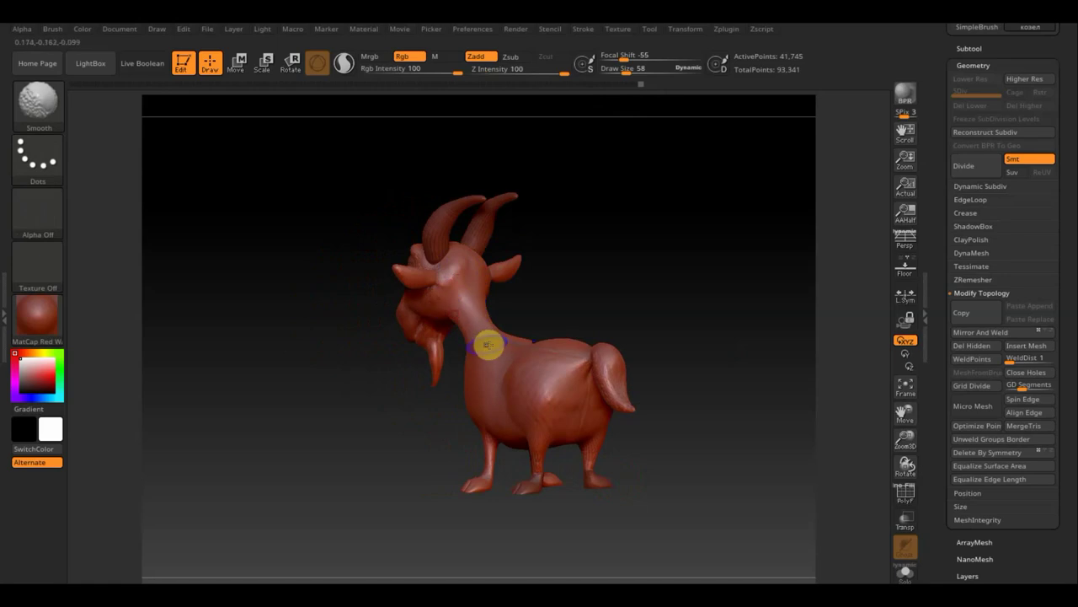
left_click_drag(557, 313, 629, 328)
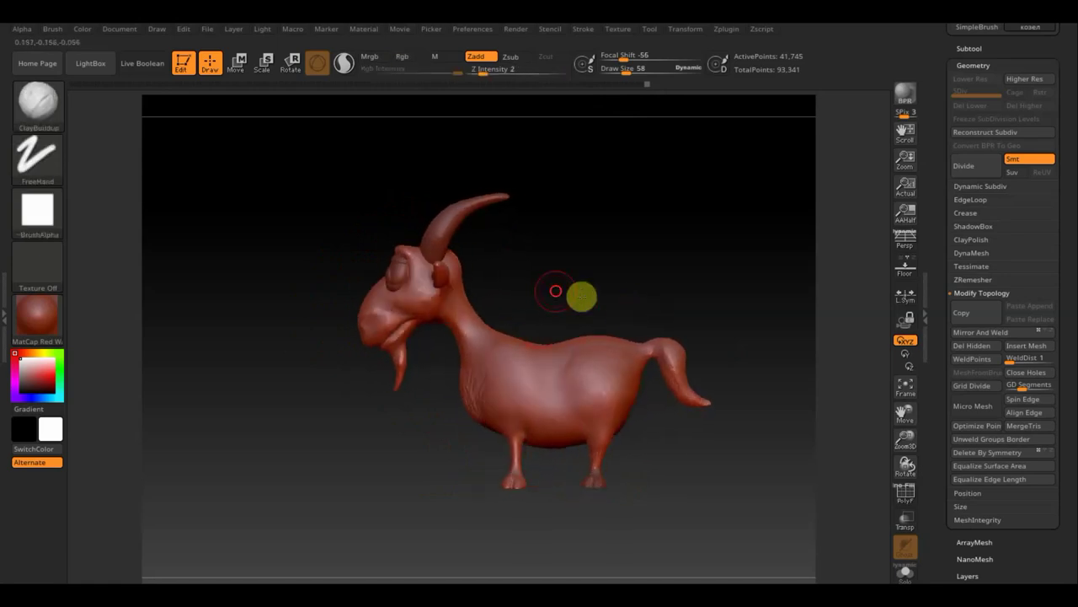
left_click_drag(581, 294, 513, 338)
left_click_drag(657, 289, 659, 306, "shift")
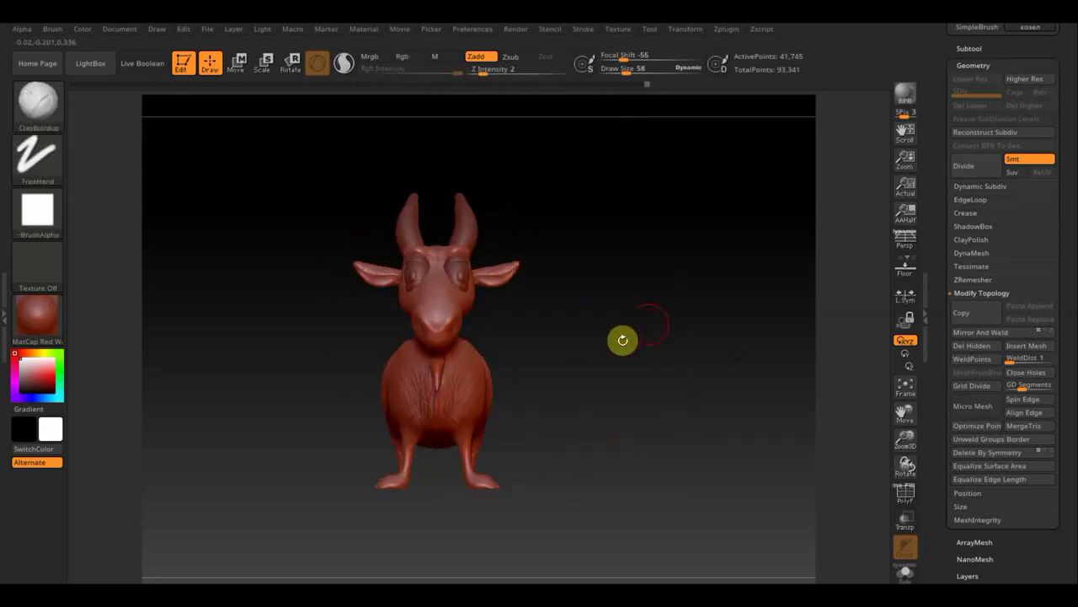
mouse_move(459, 375)
left_mouse_down("shift")
mouse_move(410, 380)
mouse_move(400, 399)
mouse_move(430, 443)
left_mouse_up("shift")
left_click_drag(584, 417, 558, 418, "shift")
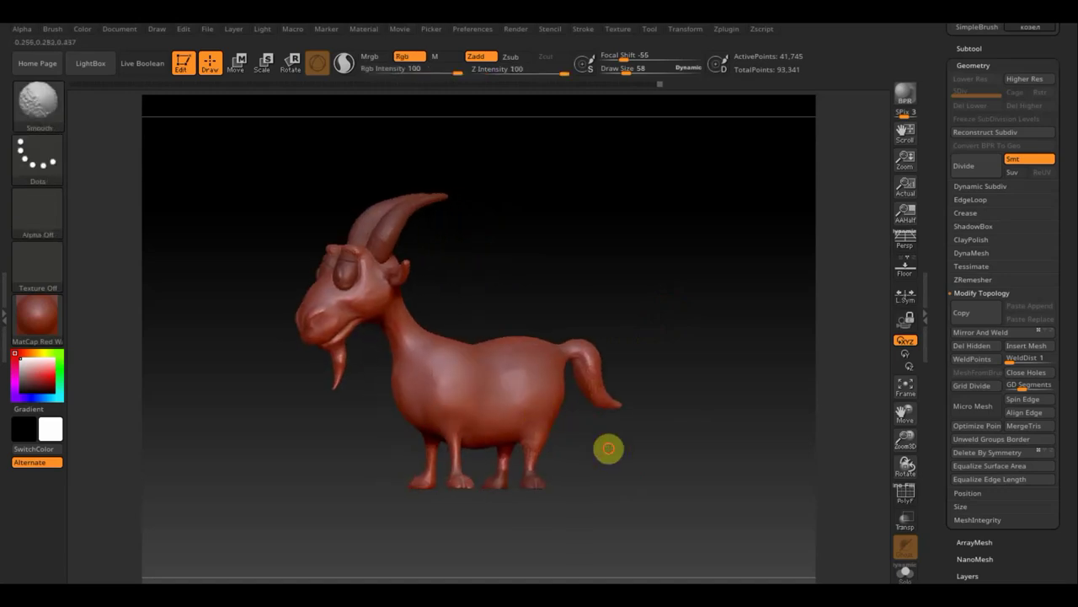
left_click_drag(609, 447, 605, 452, "shift")
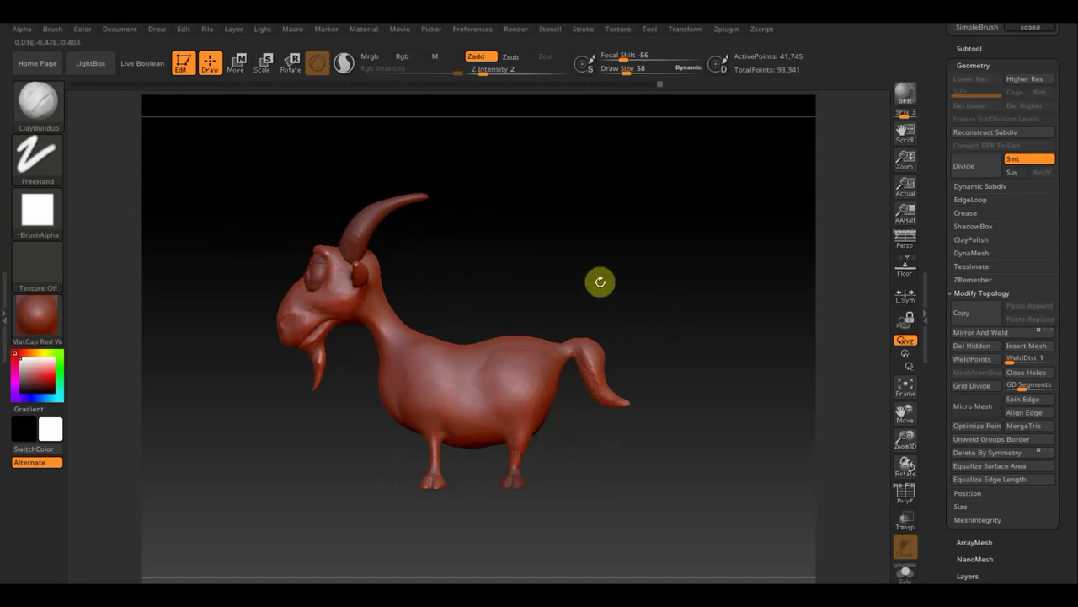
Switch to the Move Topologic brush with Draw Size around 306
left_click(56, 111)
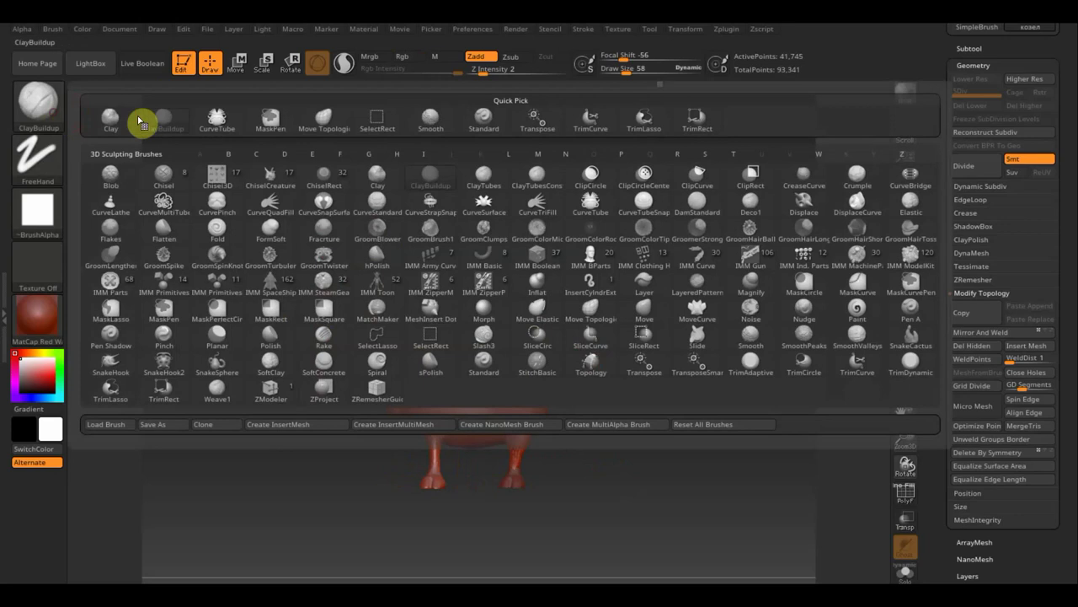
left_click(324, 117)
left_click_drag(597, 74, 660, 78)
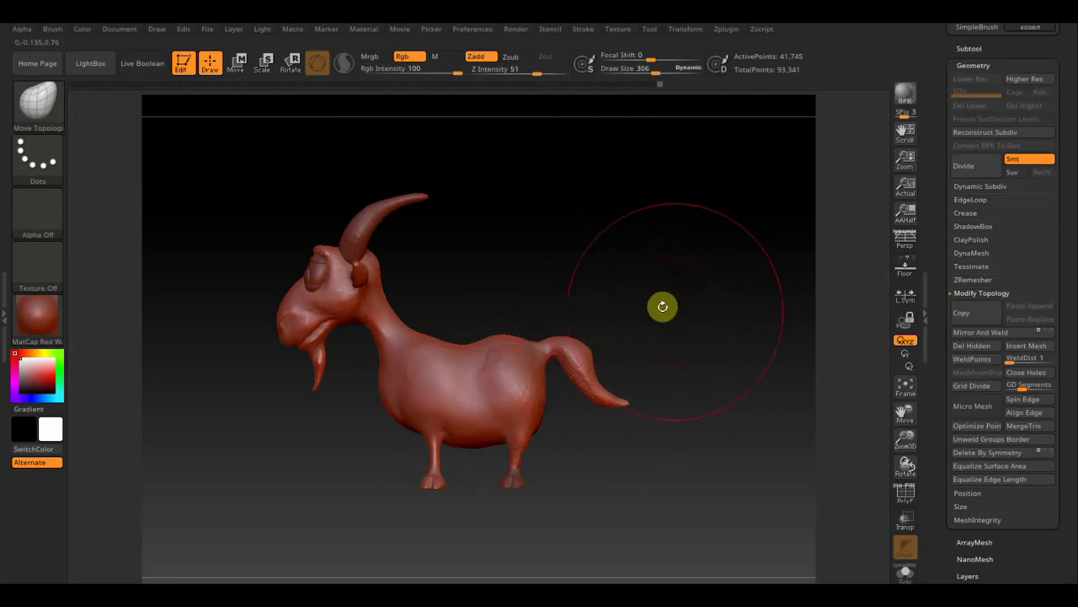
Pull the goat's chest and neck up into a slimmer neck
mouse_move(662, 306)
left_mouse_down()
mouse_move(617, 305)
mouse_move(664, 301)
left_mouse_up()
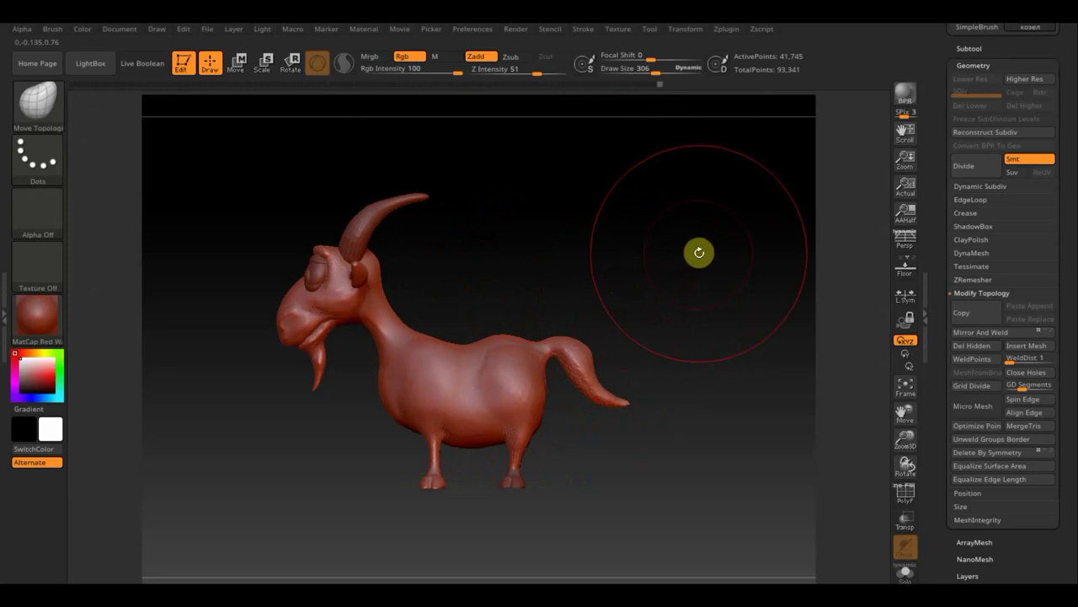
key("shift")
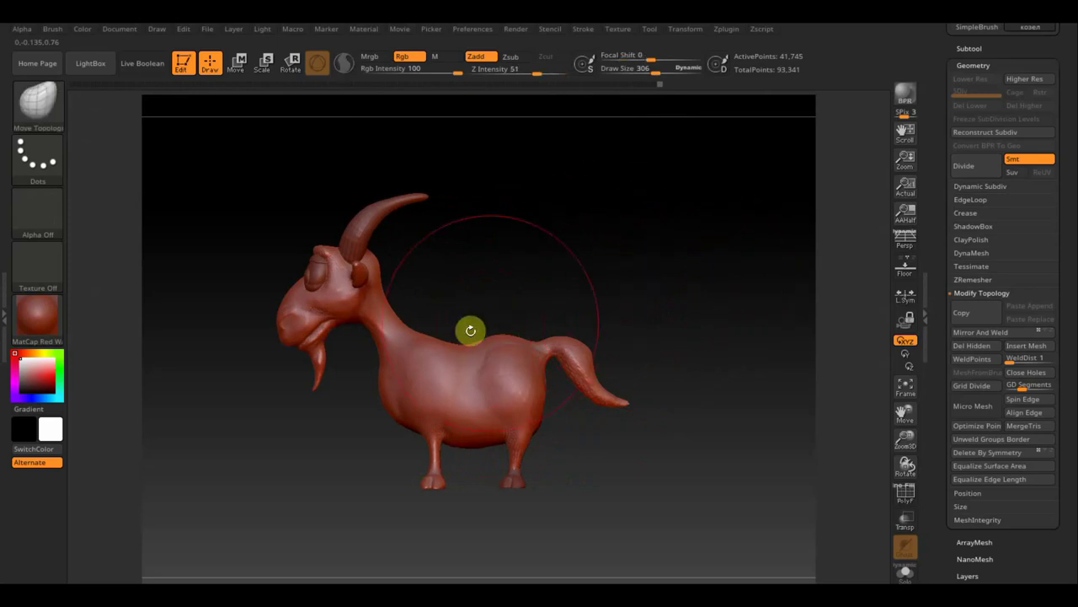
left_click_drag(389, 322, 420, 297)
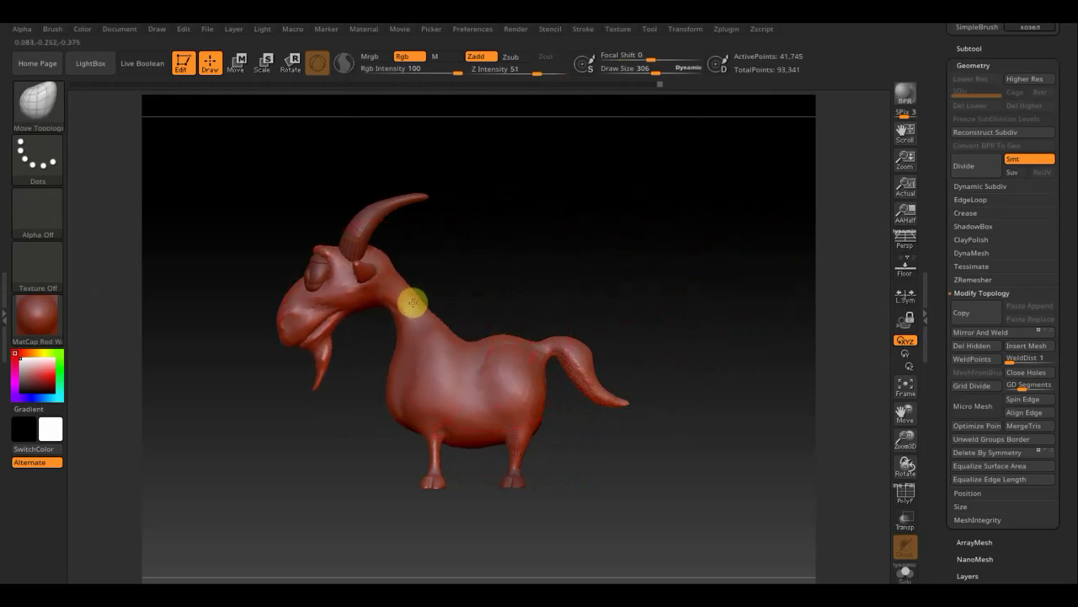
mouse_move(561, 260)
left_mouse_down()
mouse_move(525, 262)
mouse_move(534, 262)
left_mouse_up()
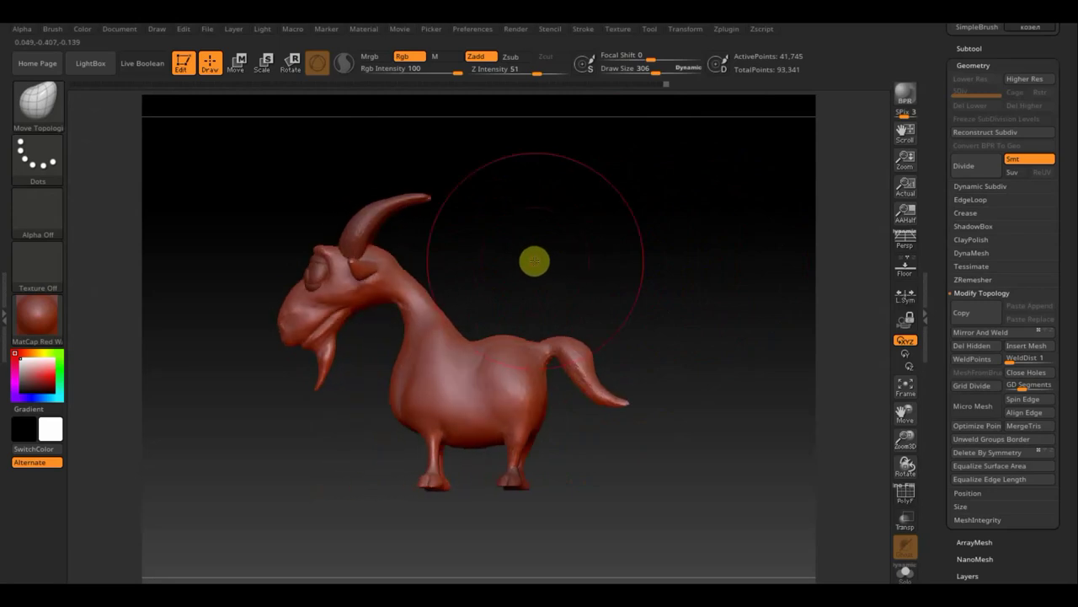
key("shift")
key("shift")
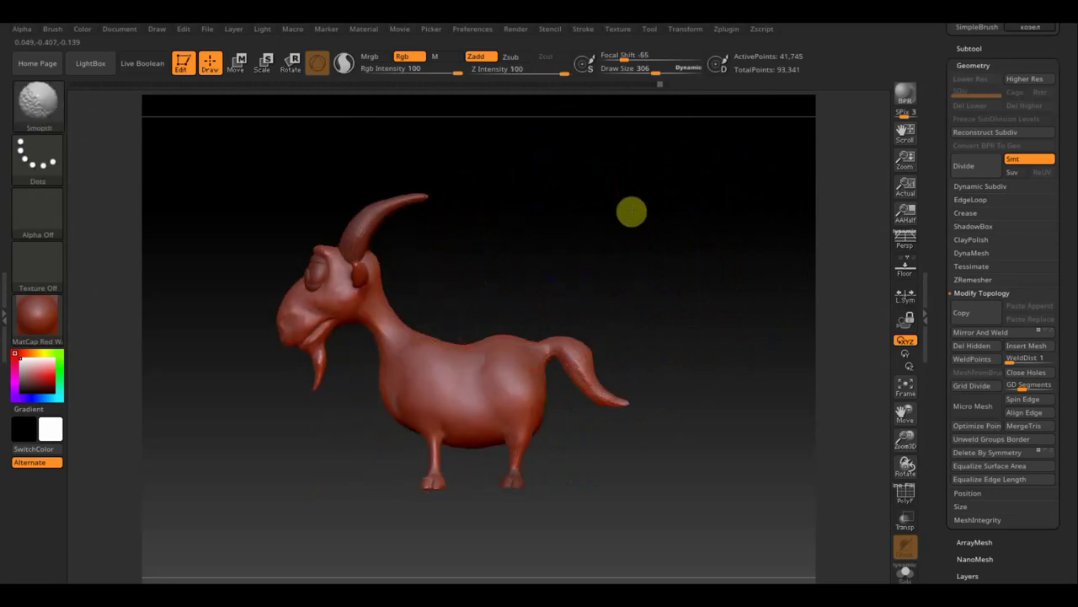
left_click_drag(631, 258, 664, 257)
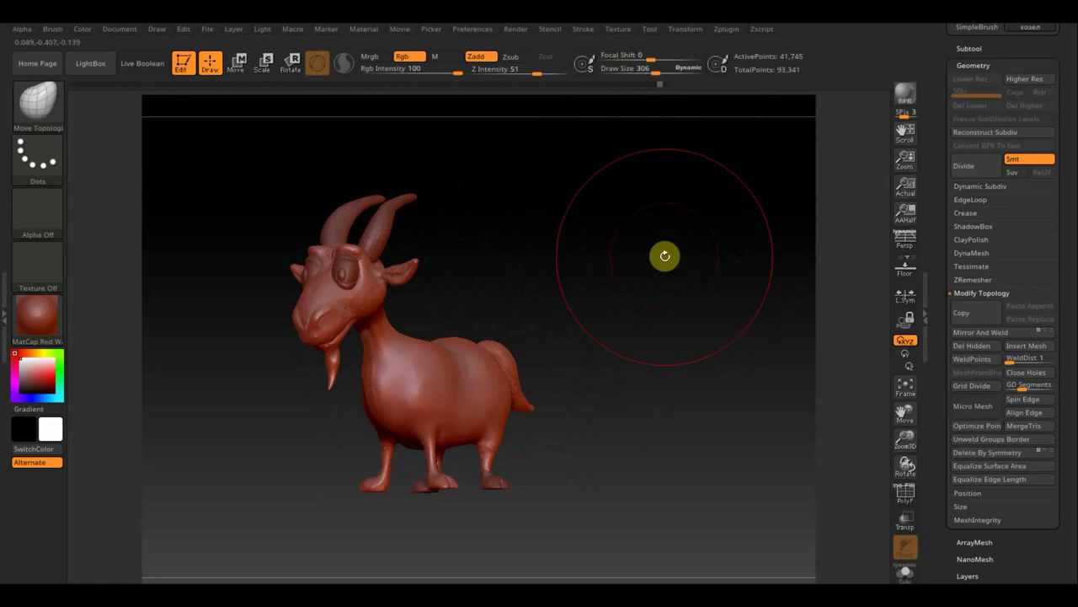